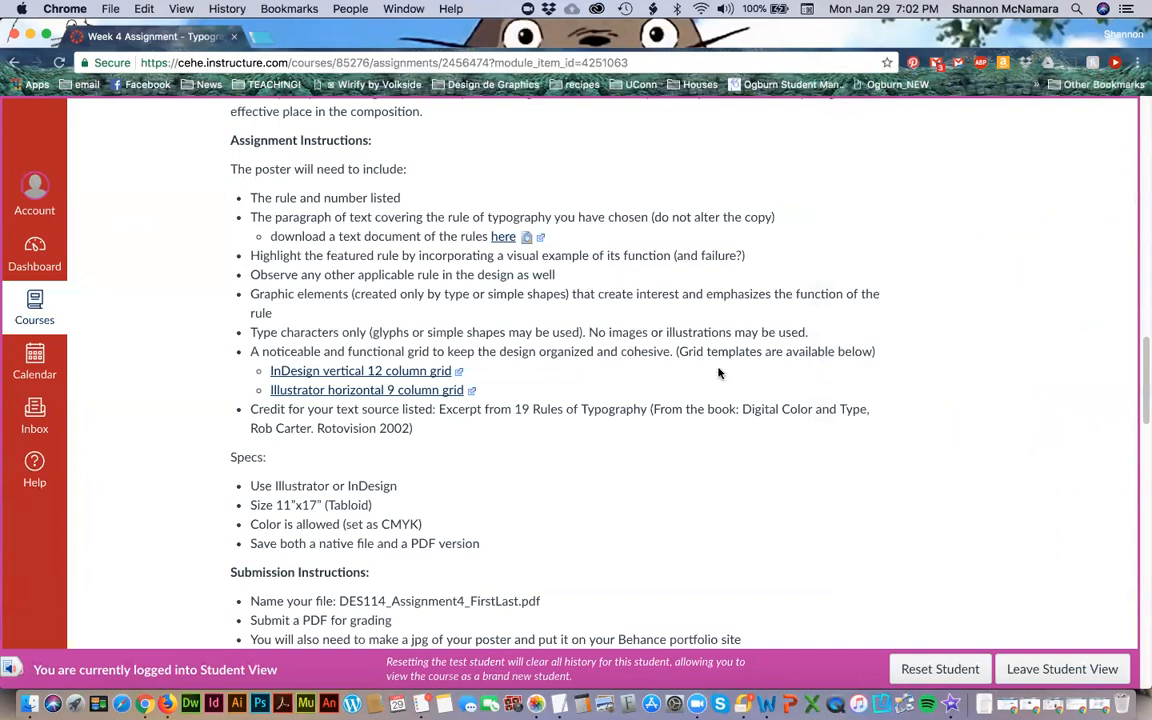
# Open 12 grid.indd from the Final Assignment folder in InDesign and review its document setup, accepting the Tabloid page size.
pyautogui.scroll(-1, 718, 373)
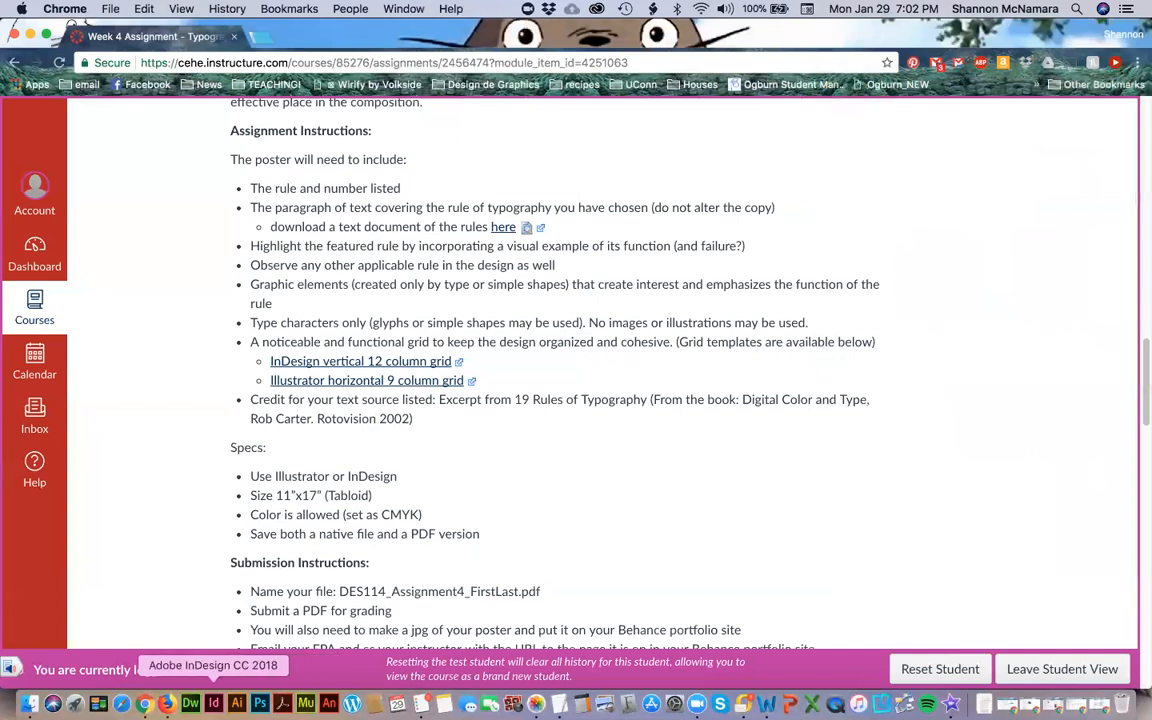
pyautogui.click(214, 704)
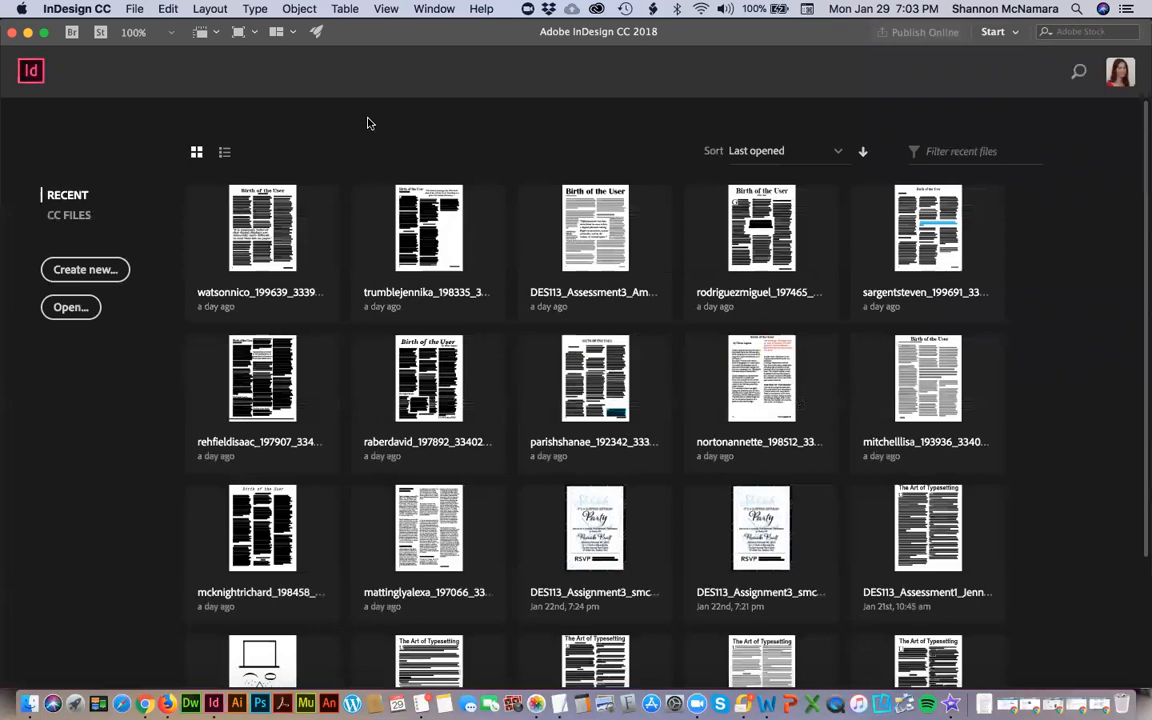
pyautogui.press('super+Tab')
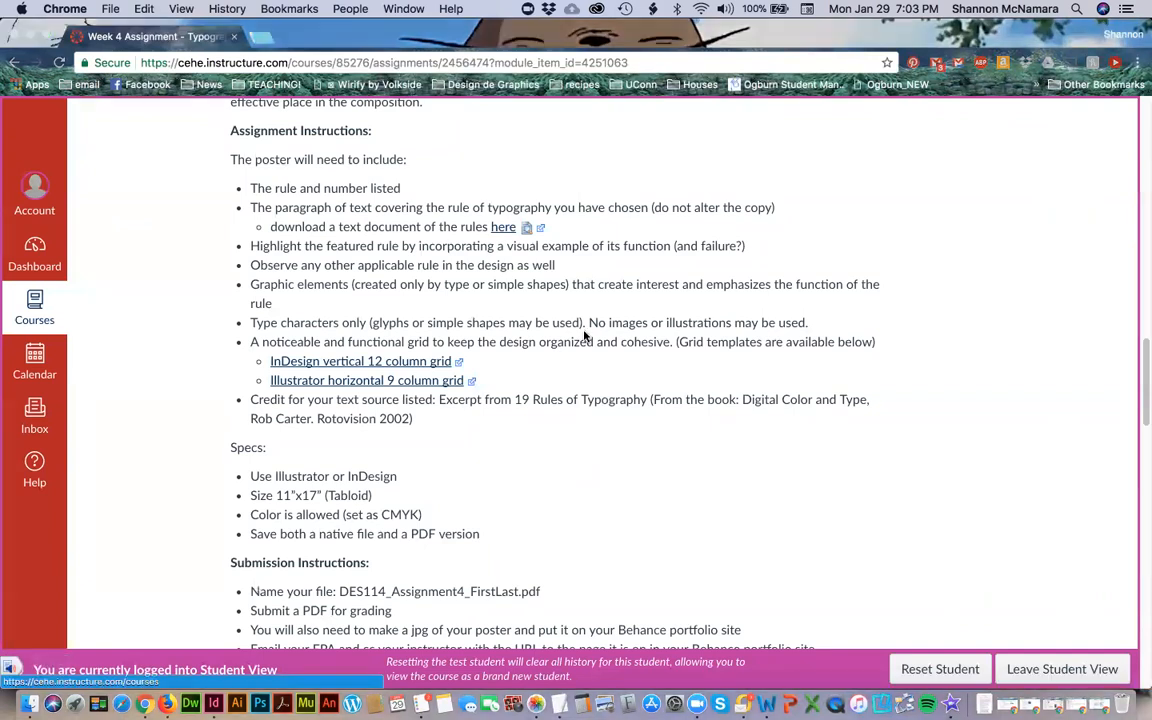
pyautogui.press('super+Tab')
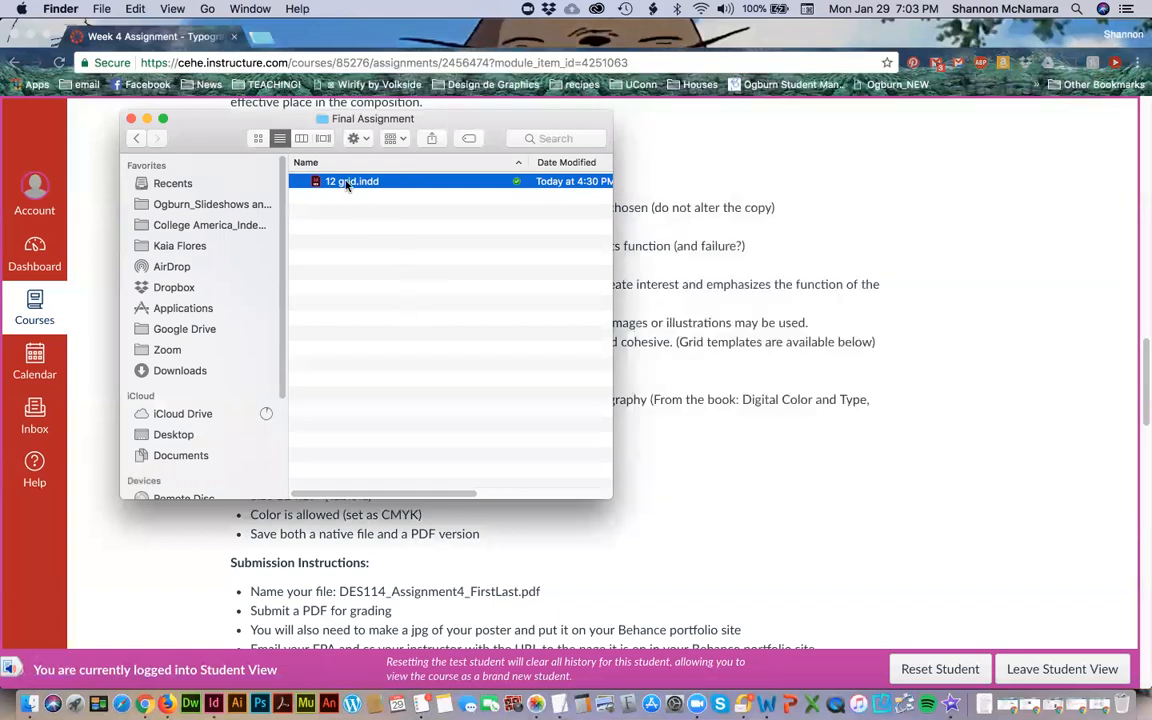
pyautogui.doubleClick(347, 183)
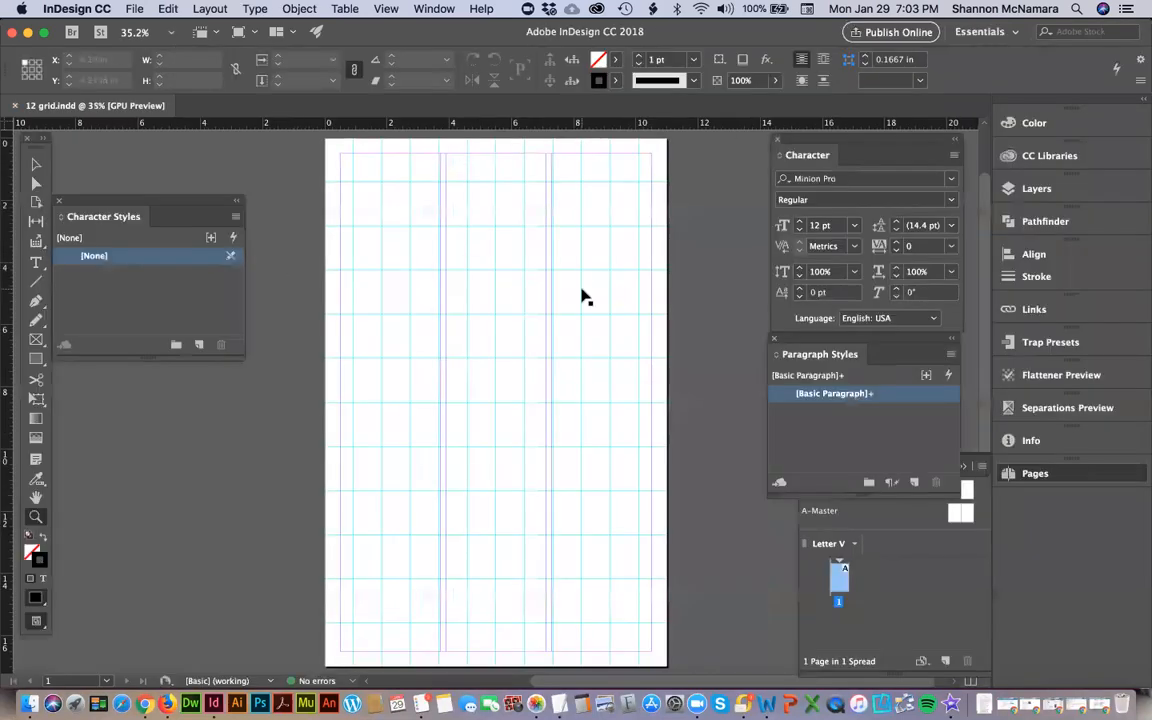
pyautogui.press('super+alt+p')
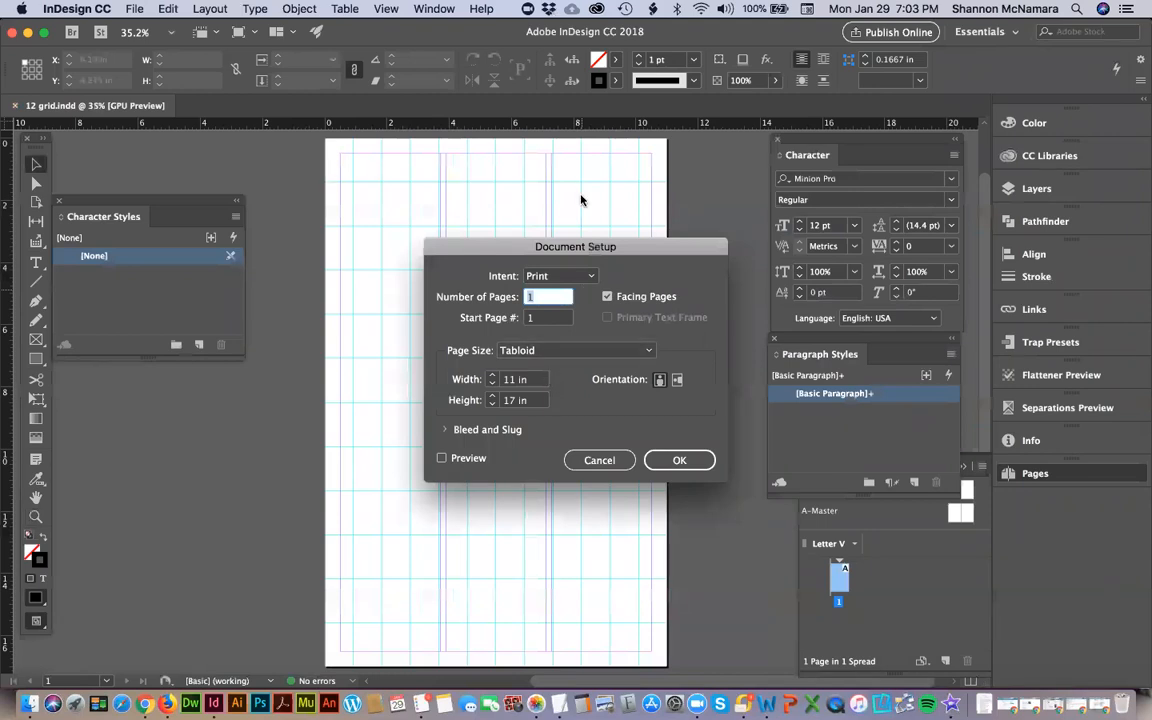
pyautogui.click(679, 459)
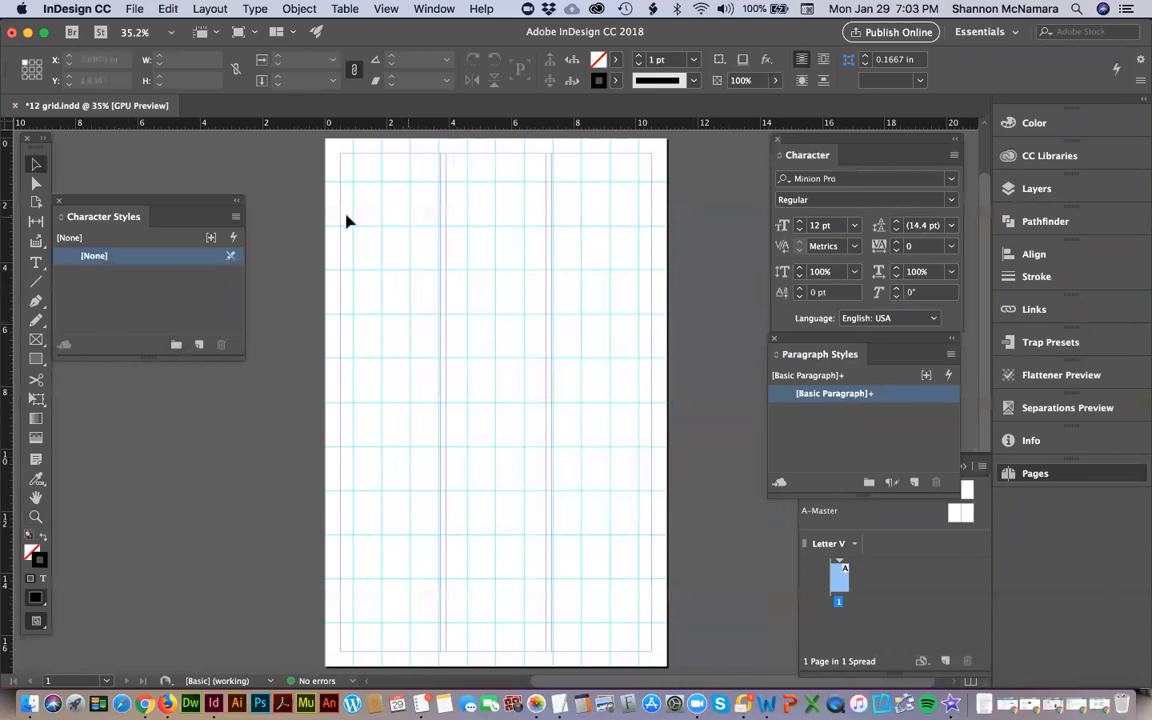
# Browse the Week 4 subfolders, open the Assessment4 InDesign file from the old folder to view it, and close it without saving.
pyautogui.click(31, 703)
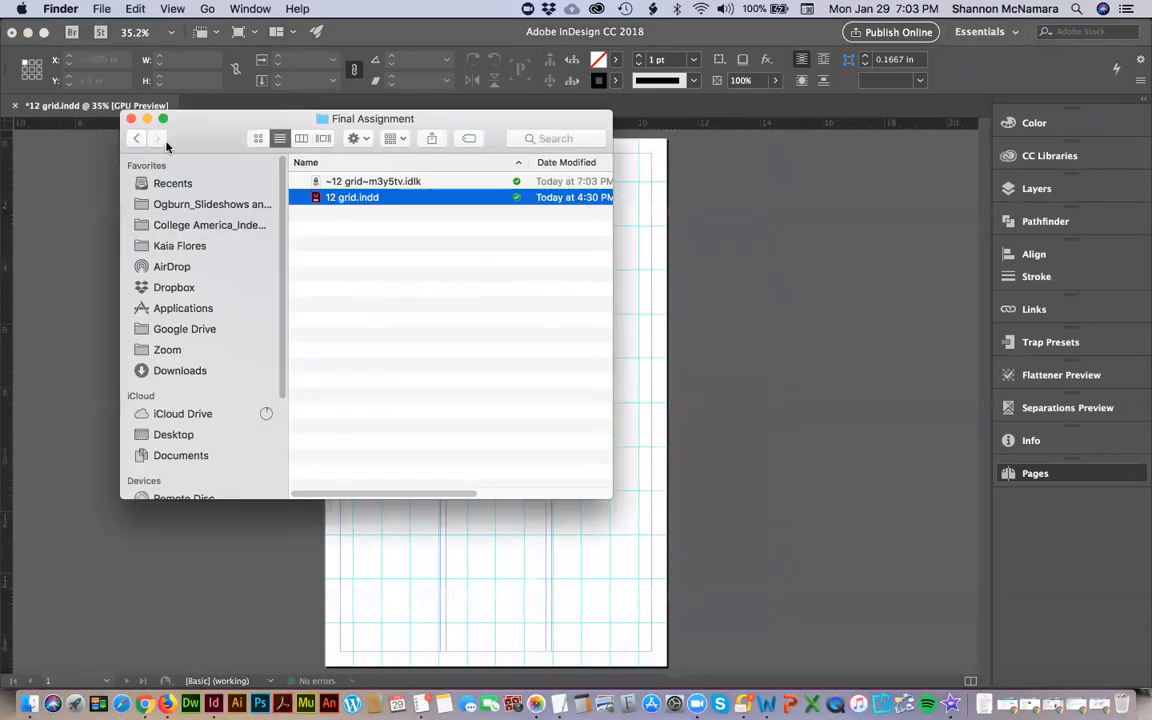
pyautogui.click(136, 138)
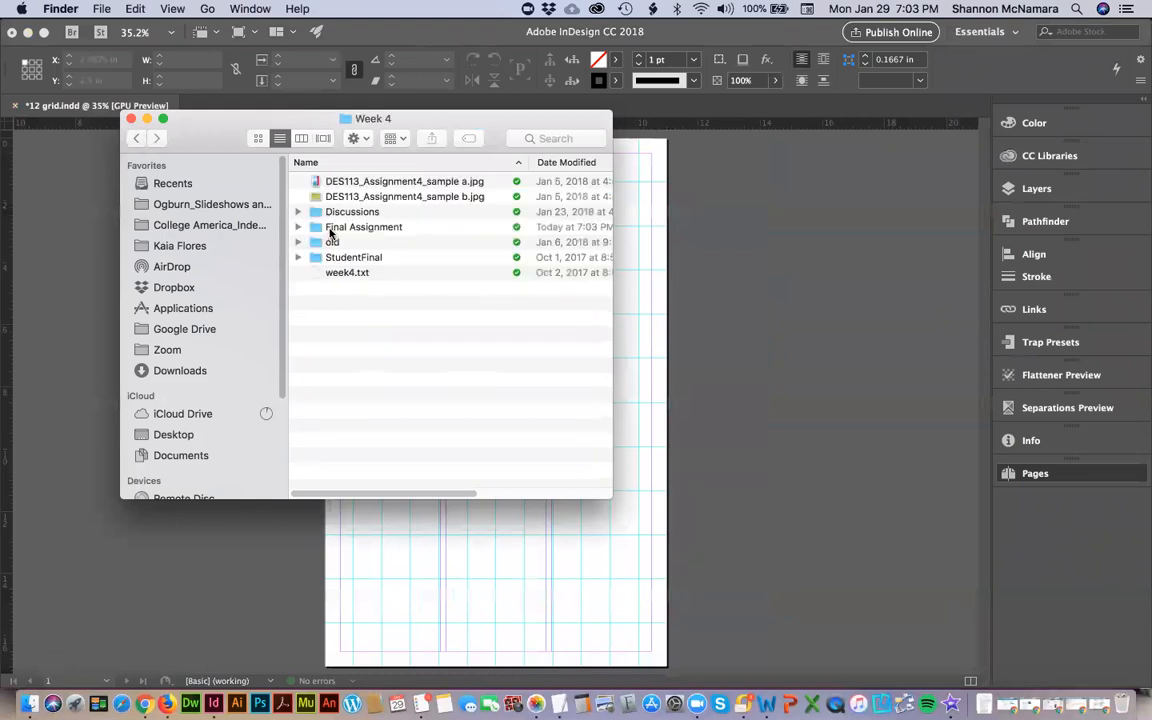
pyautogui.click(298, 227)
pyautogui.click(298, 272)
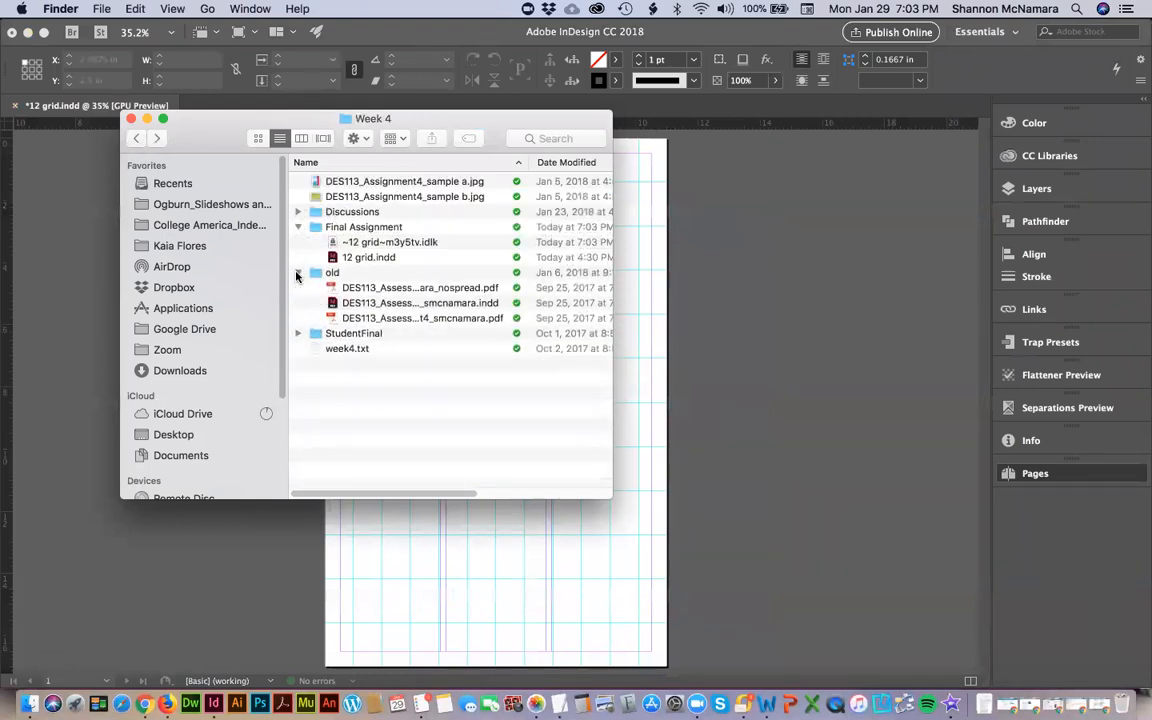
pyautogui.click(297, 333)
pyautogui.click(297, 333)
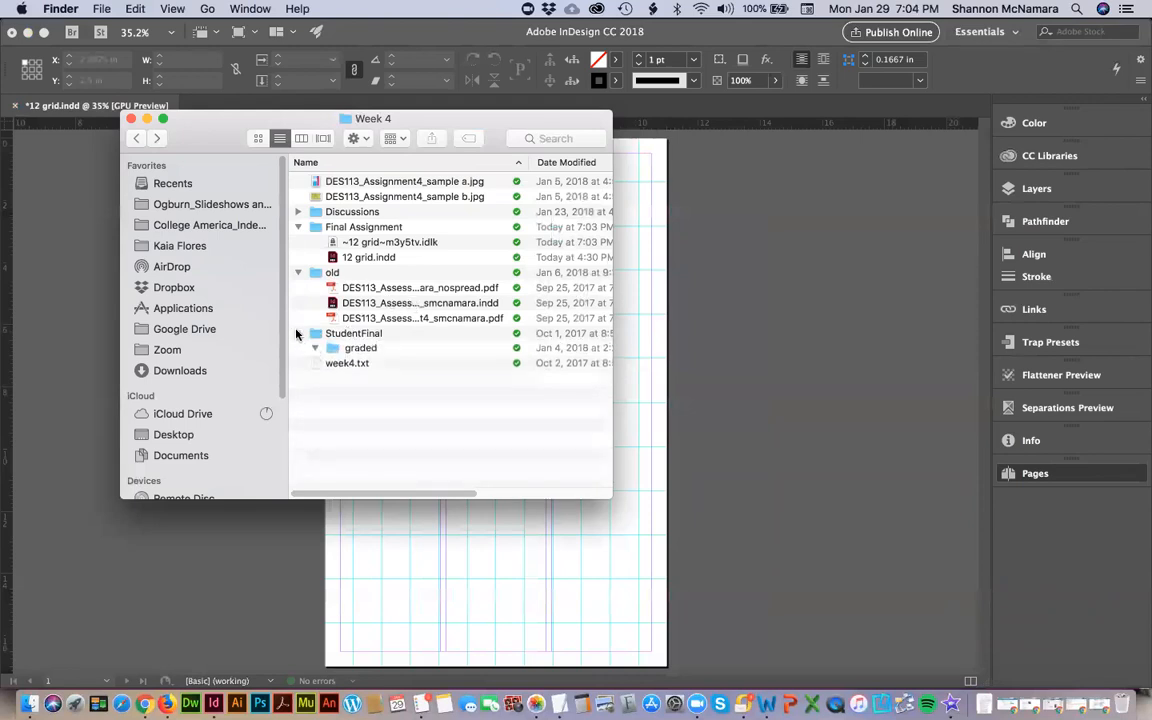
pyautogui.click(375, 304)
pyautogui.doubleClick(375, 304)
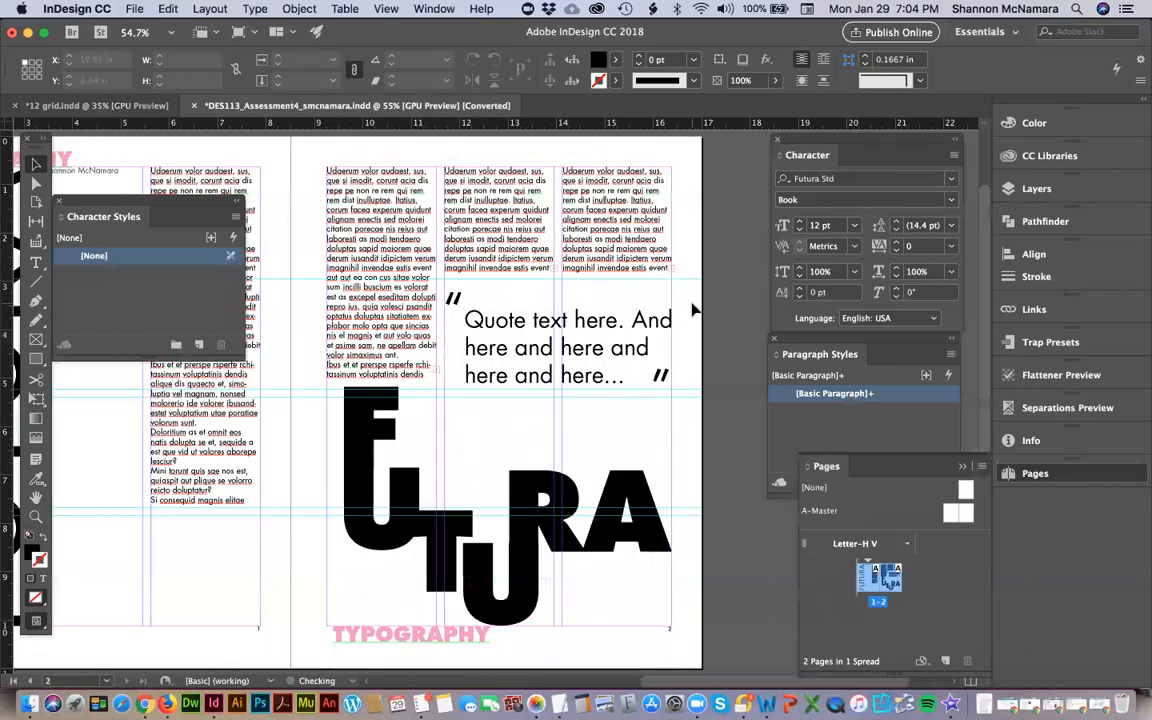
pyautogui.press('super+w')
pyautogui.click(525, 344)
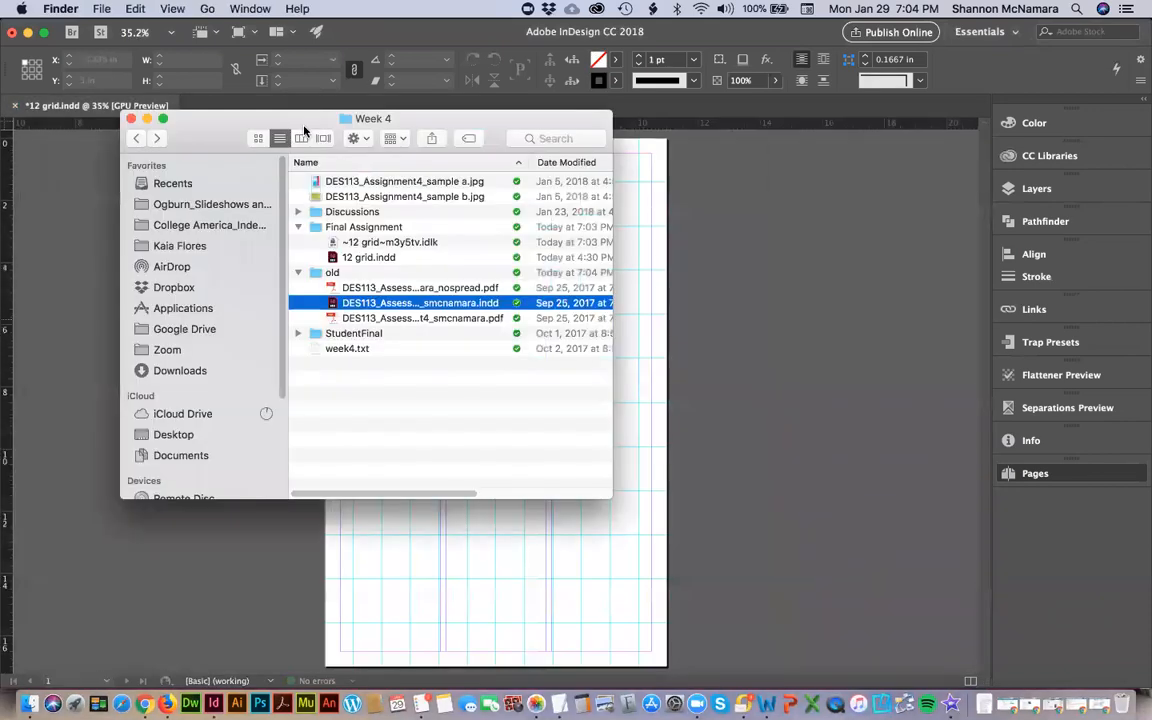
# Go up to the DES 113 folder and open badvertising.docx from the MYAssessment folder inside Week 3.
pyautogui.click(298, 274)
pyautogui.keyDown('super'); pyautogui.click(373, 118); pyautogui.keyUp('super')
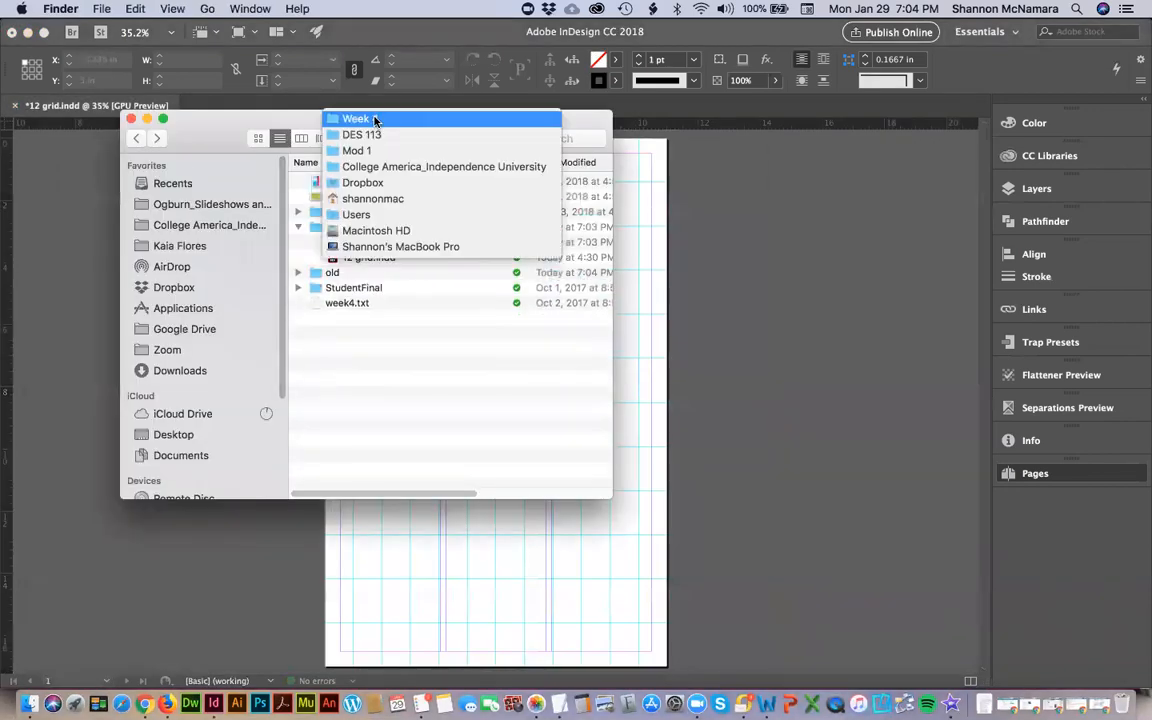
pyautogui.click(400, 266)
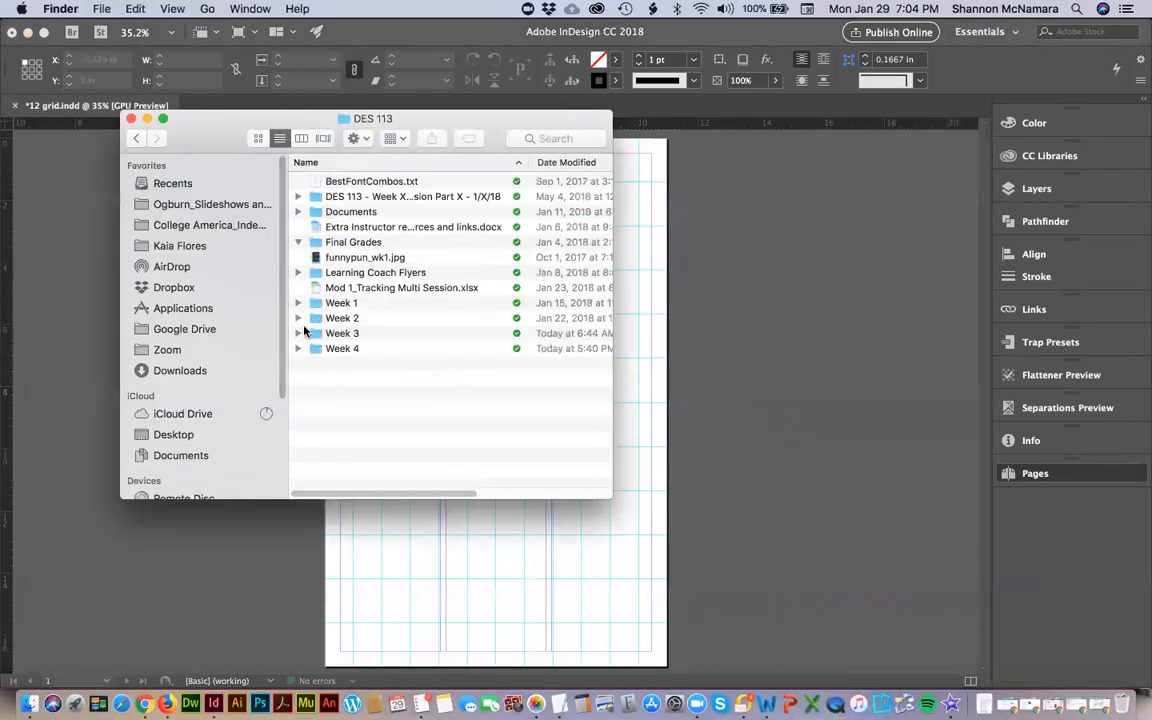
pyautogui.click(298, 333)
pyautogui.scroll(-3, 340, 362)
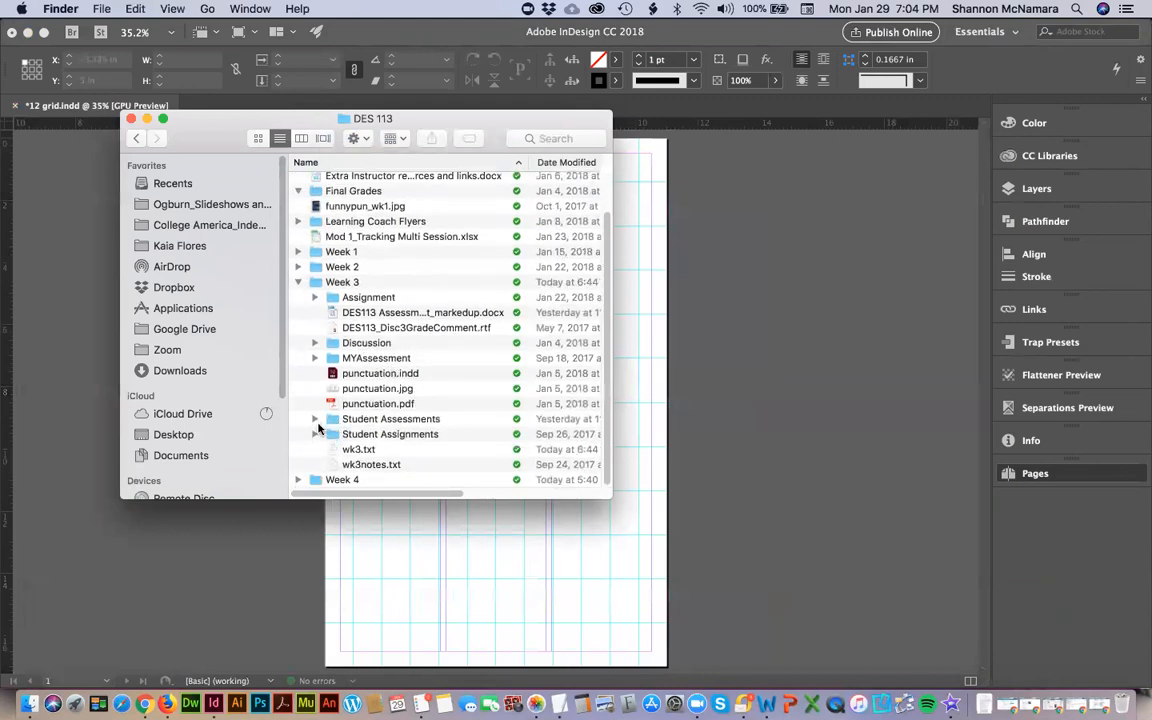
pyautogui.click(314, 358)
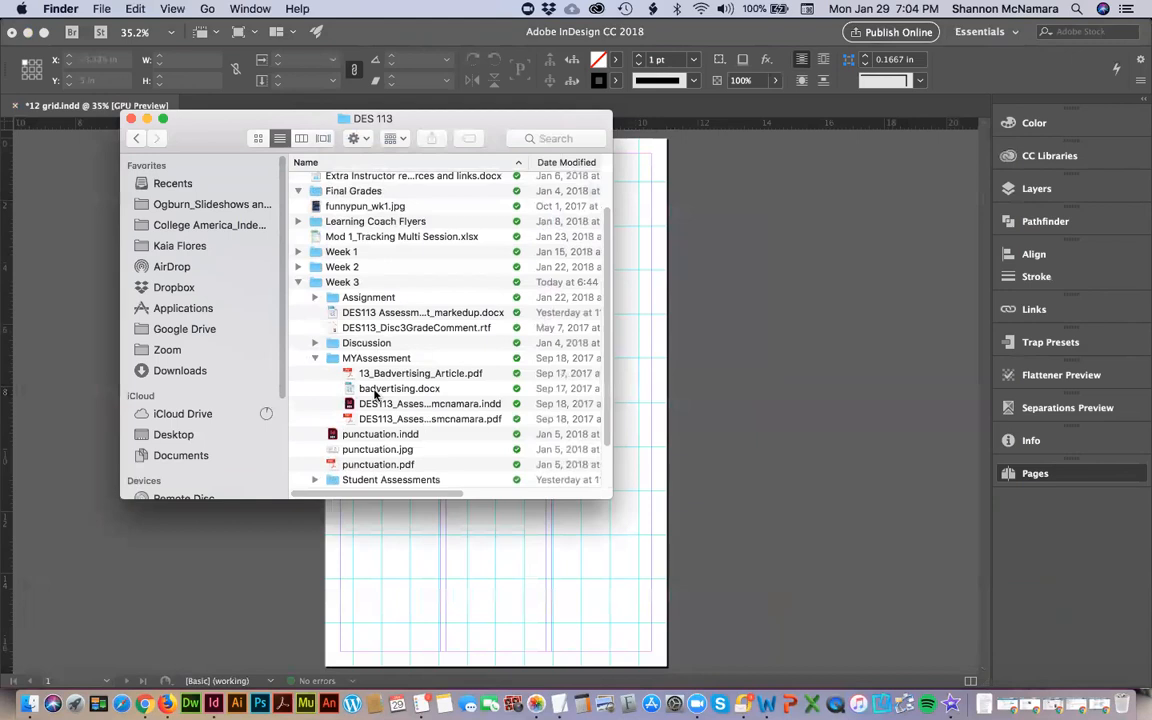
pyautogui.click(380, 389)
pyautogui.doubleClick(379, 390)
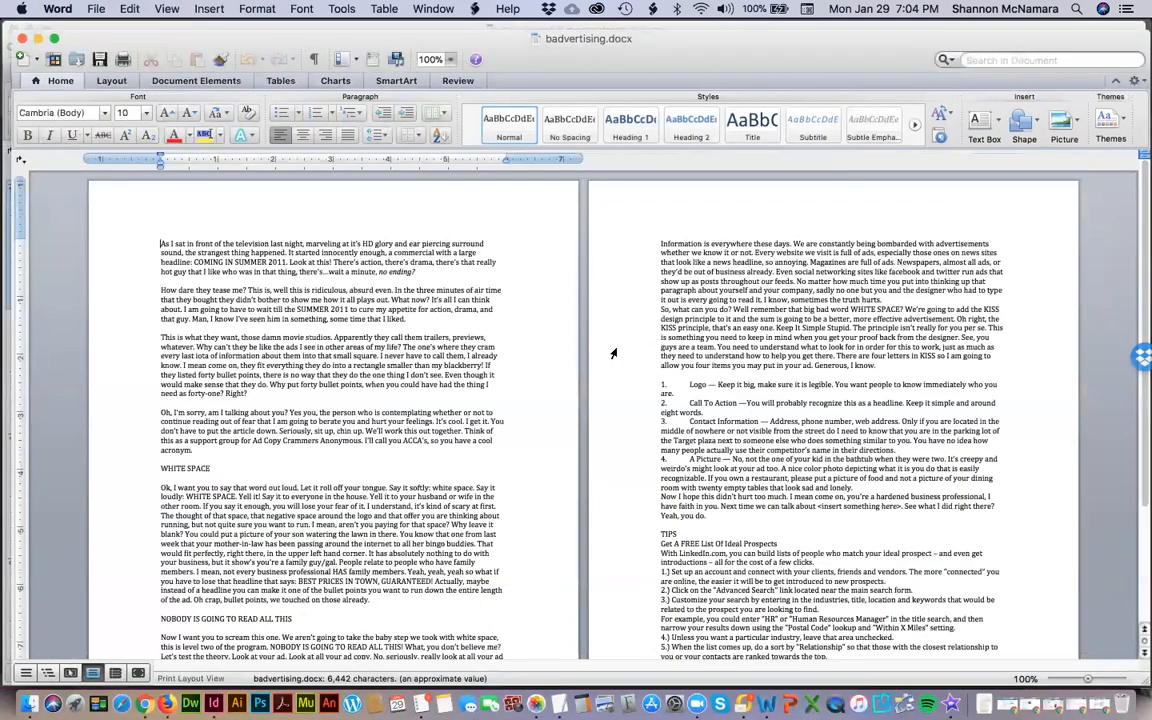
# Read through the numbered rules in 19 rules of Typography_text.docx, then close the document.
pyautogui.press('super+w')
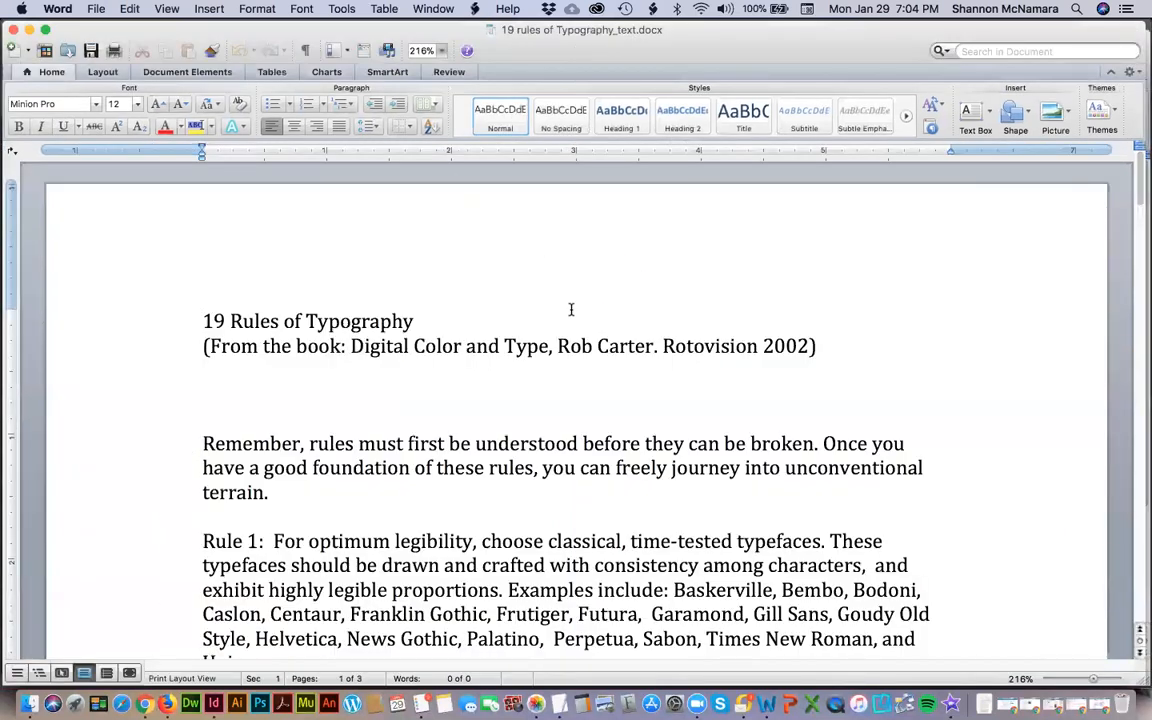
pyautogui.scroll(-3, 481, 347)
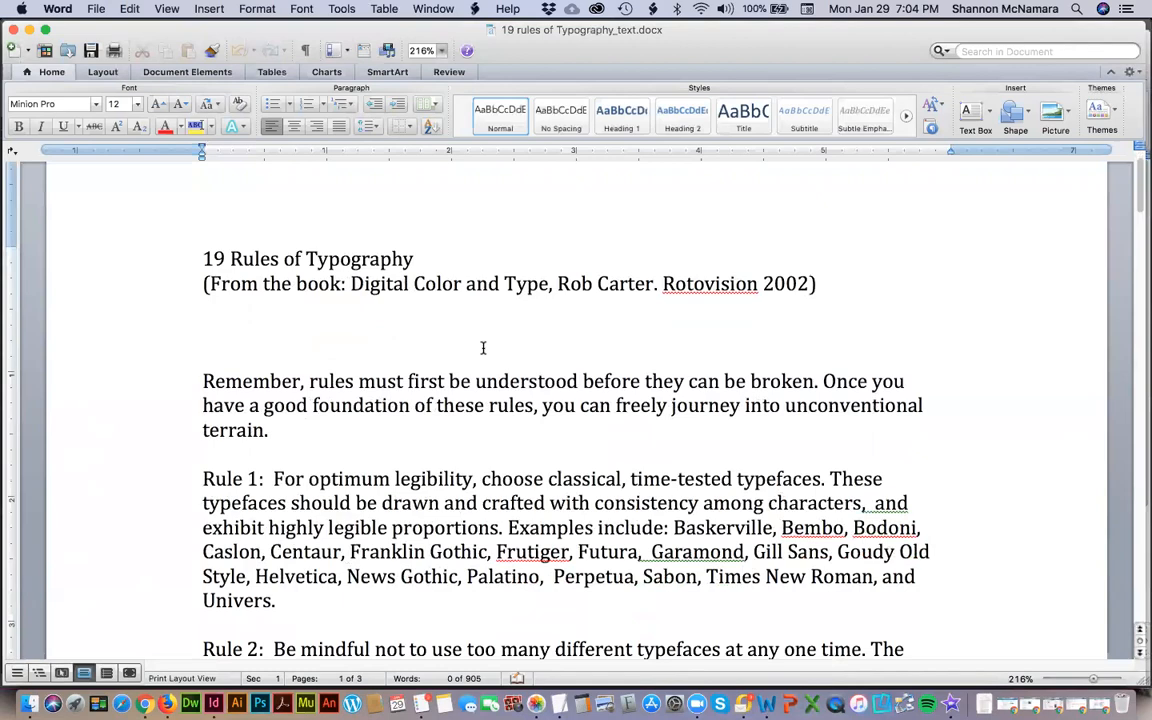
pyautogui.scroll(-2, 207, 478)
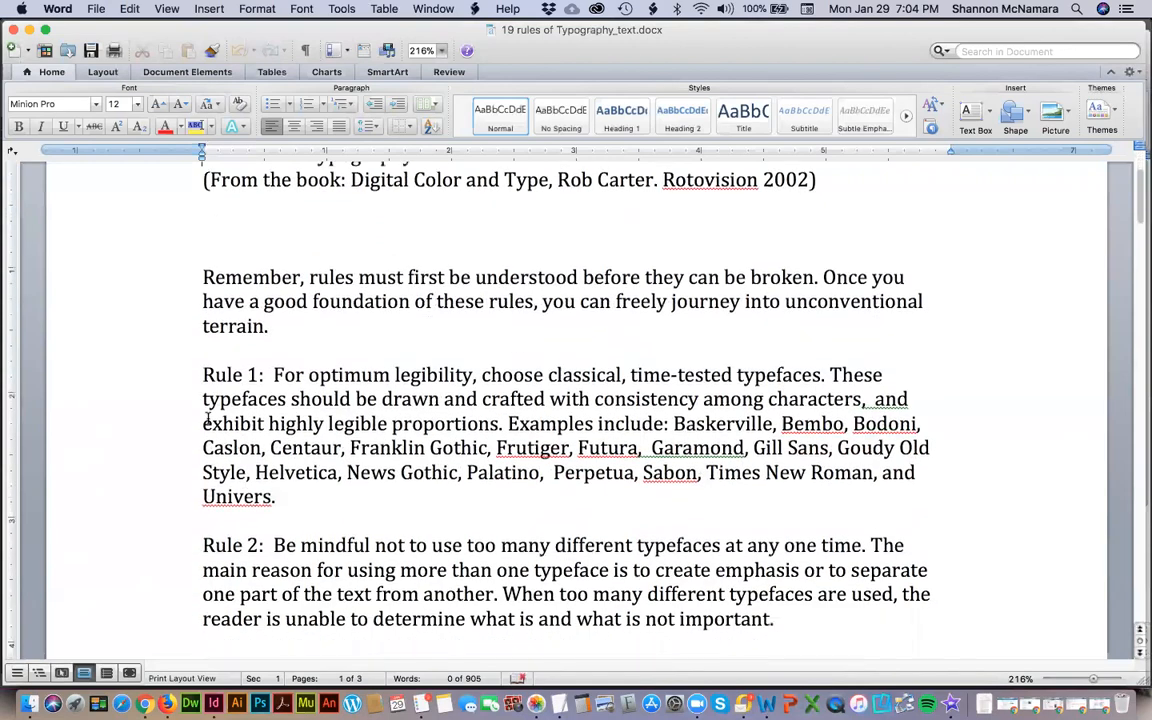
pyautogui.scroll(-8, 210, 381)
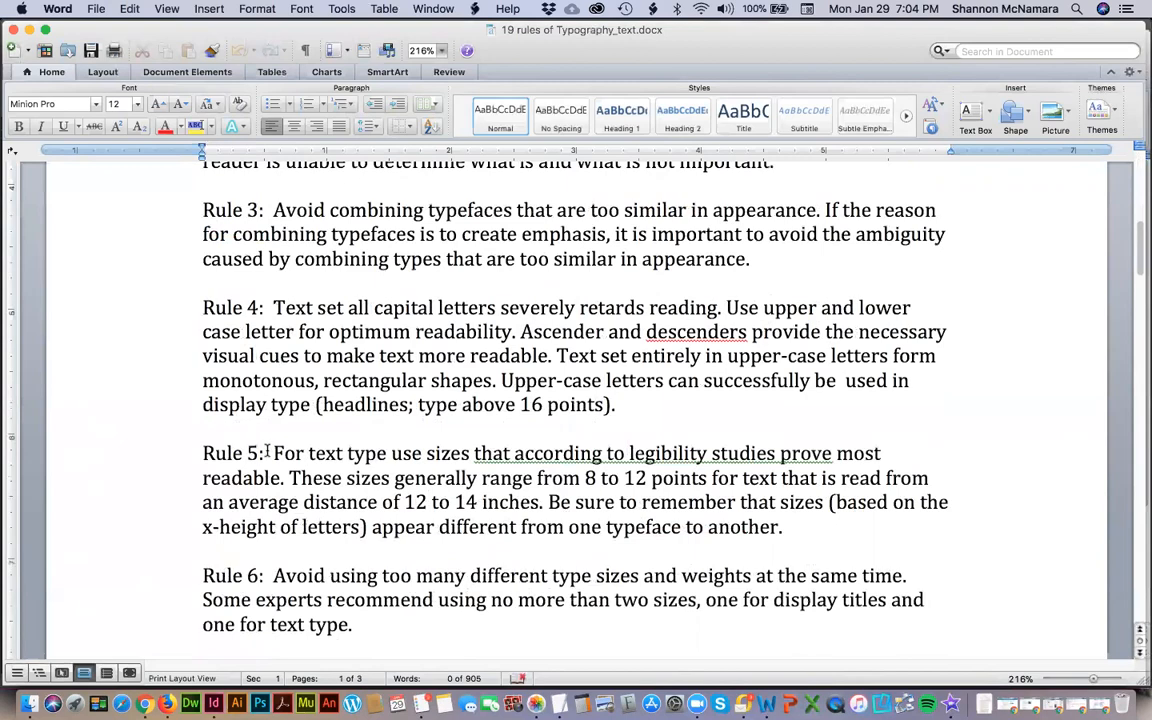
pyautogui.scroll(-4, 230, 466)
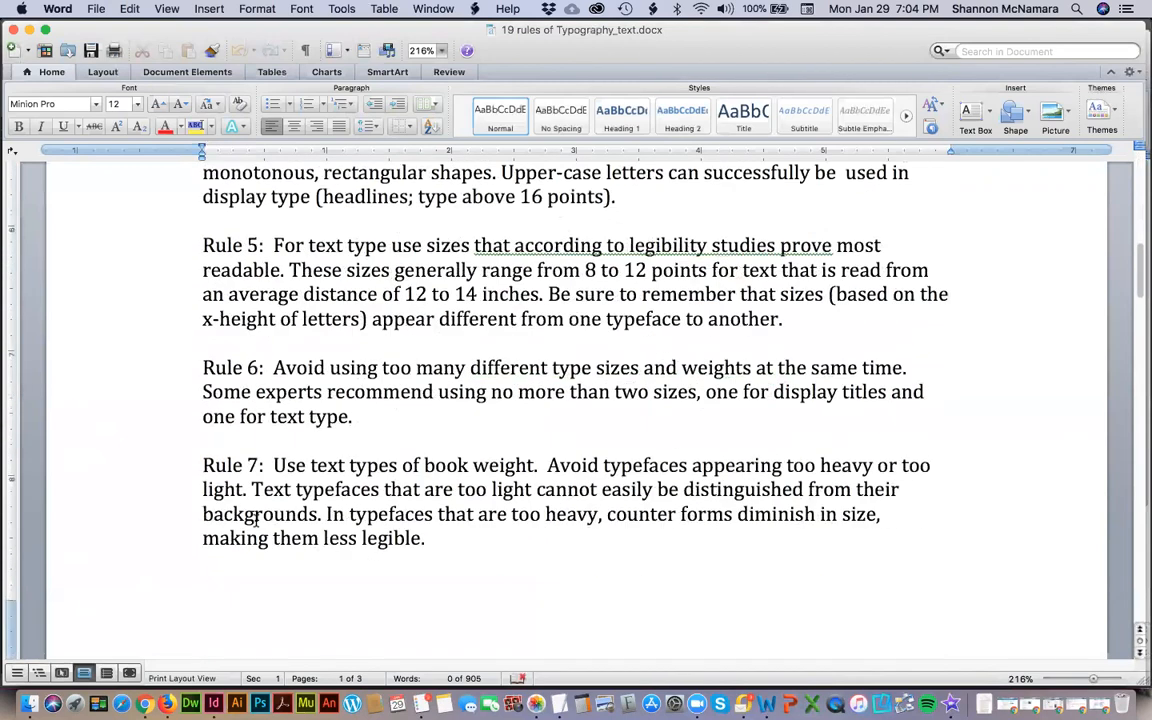
pyautogui.scroll(15, 257, 519)
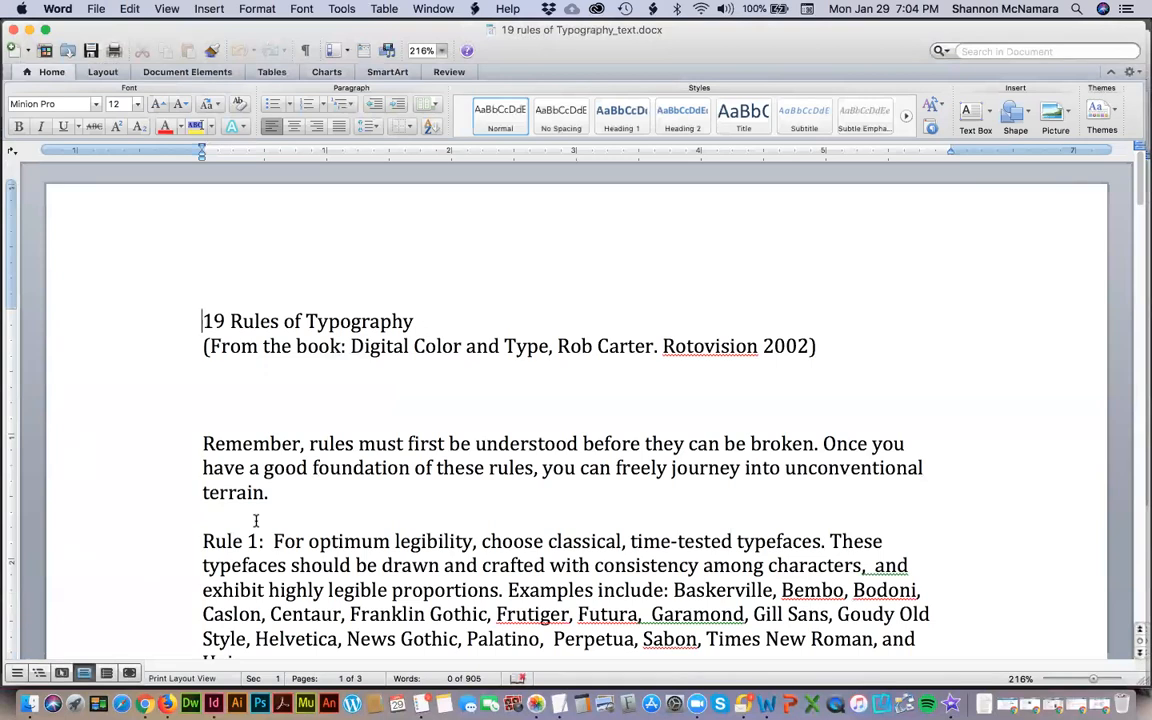
pyautogui.scroll(-8, 427, 525)
pyautogui.scroll(-6, 427, 525)
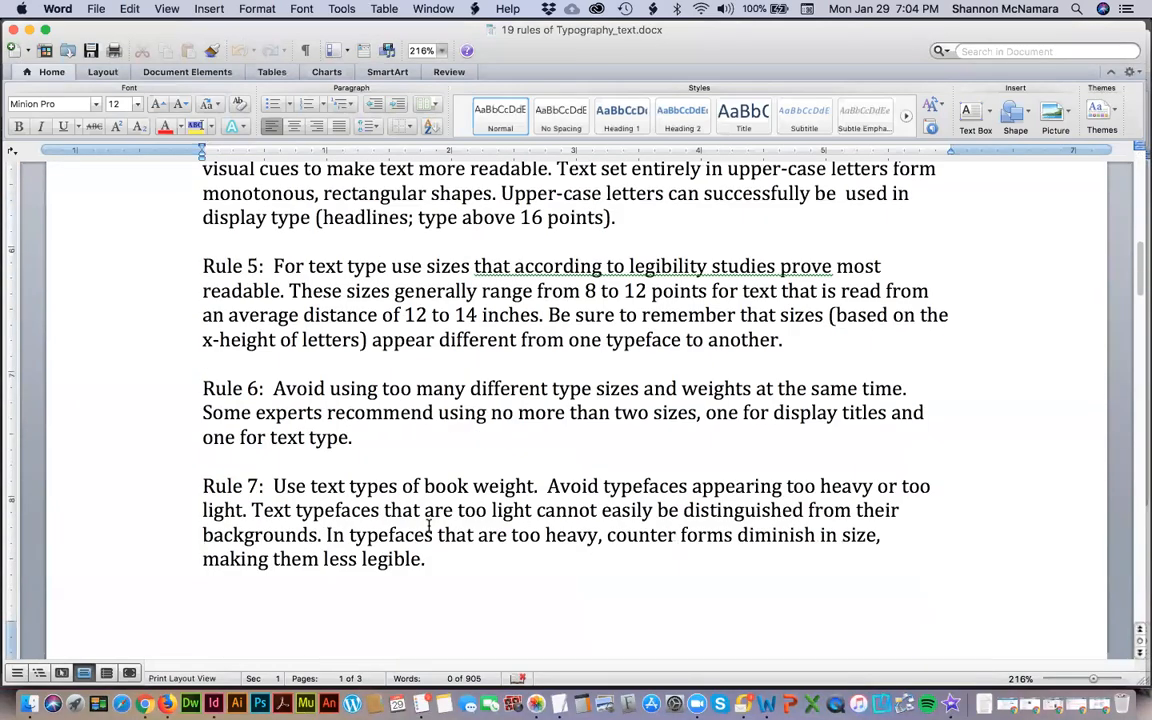
pyautogui.scroll(-12, 429, 527)
pyautogui.scroll(-15, 429, 527)
pyautogui.scroll(20, 430, 524)
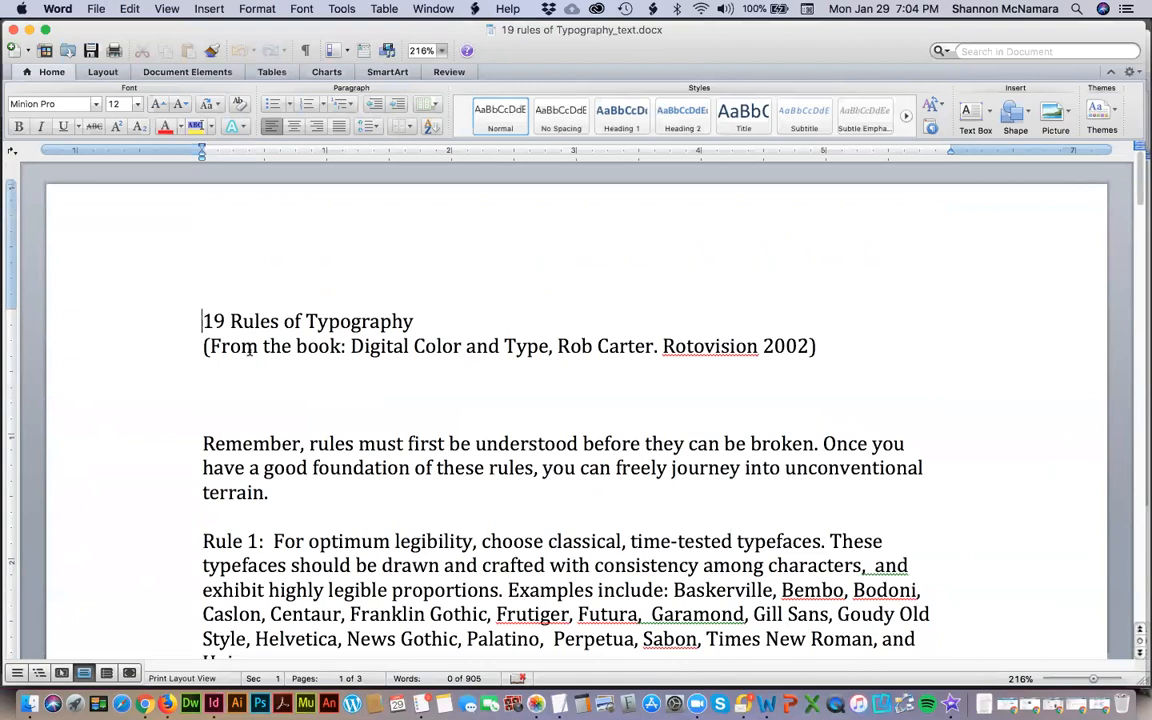
pyautogui.press('super+w')
# Preview 13_Badvertising_Article.pdf from the MYAssessment folder in Finder to examine the article's layout and headings.
pyautogui.press('super+Tab')
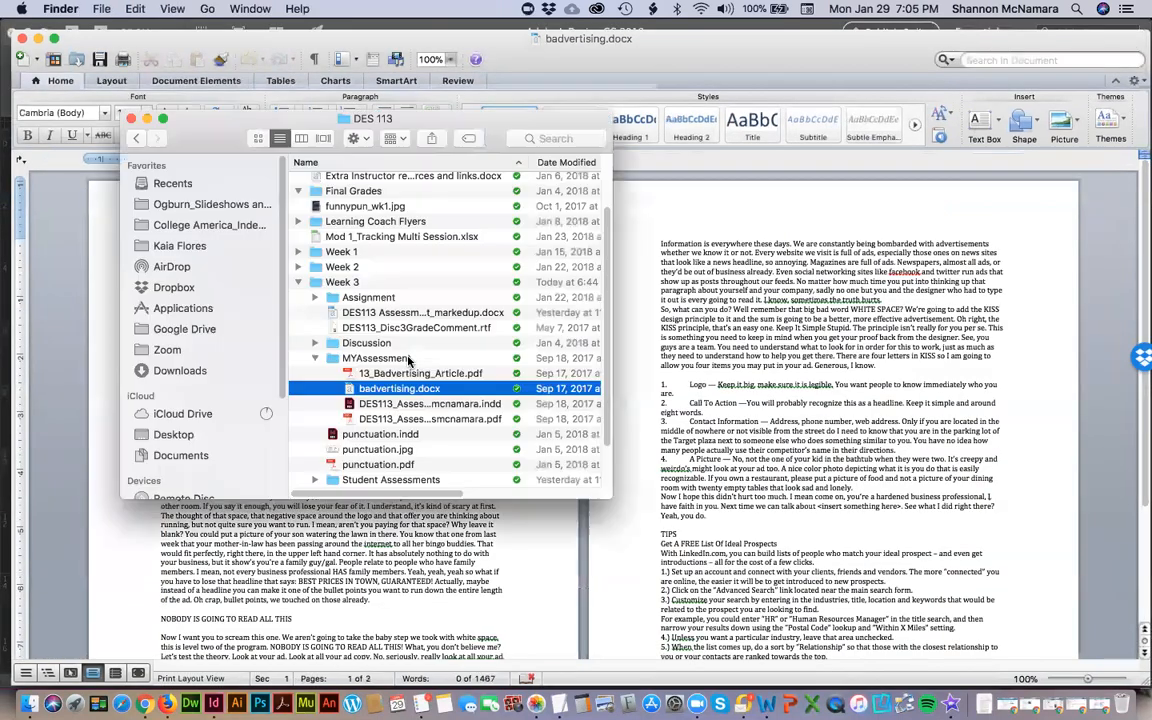
pyautogui.press('super+Tab')
pyautogui.press('super+Tab')
pyautogui.press('super+Tab')
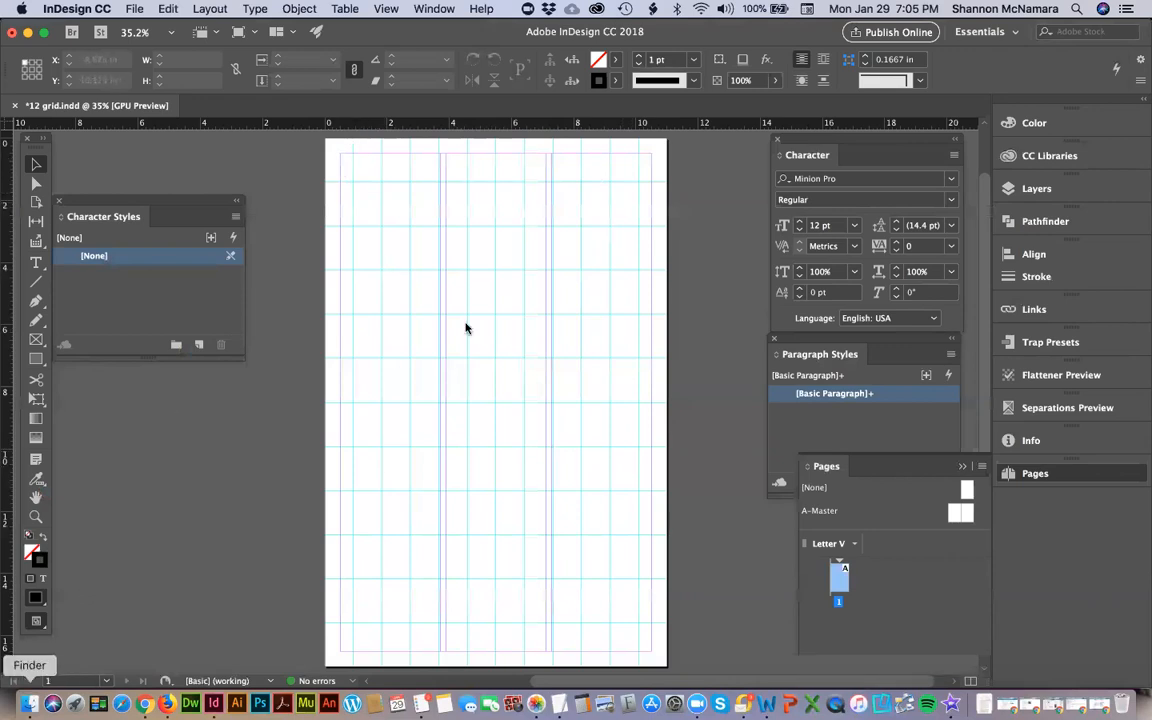
pyautogui.click(30, 705)
pyautogui.click(381, 374)
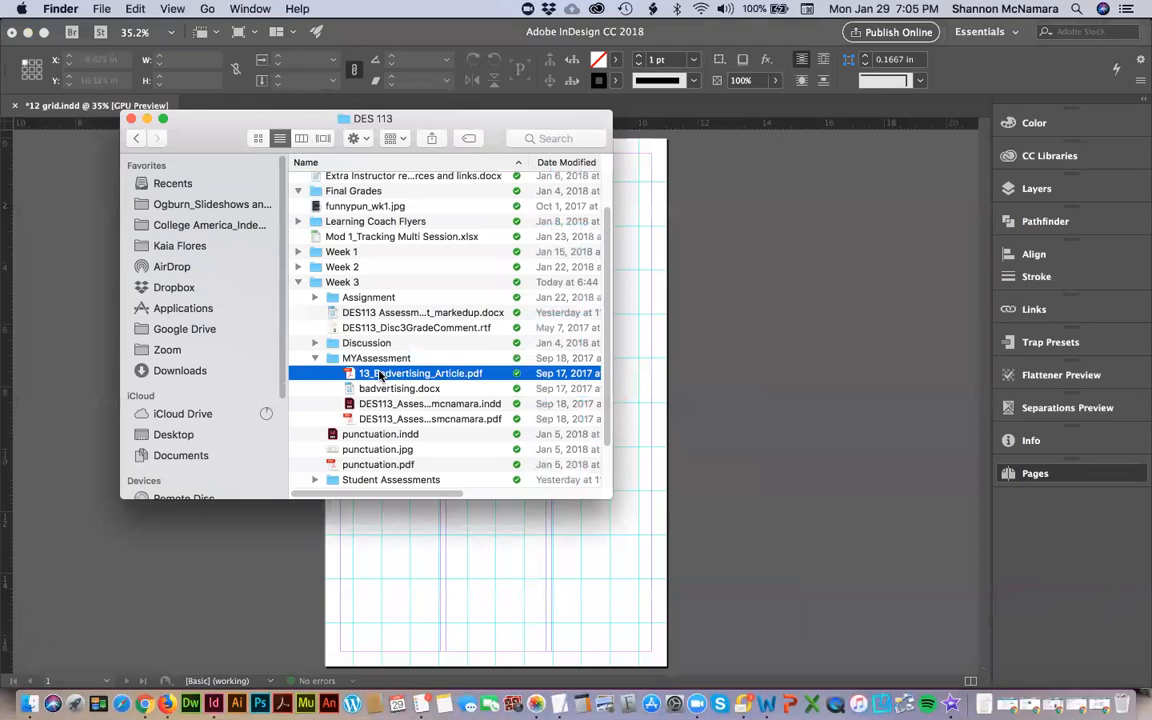
pyautogui.press('space')
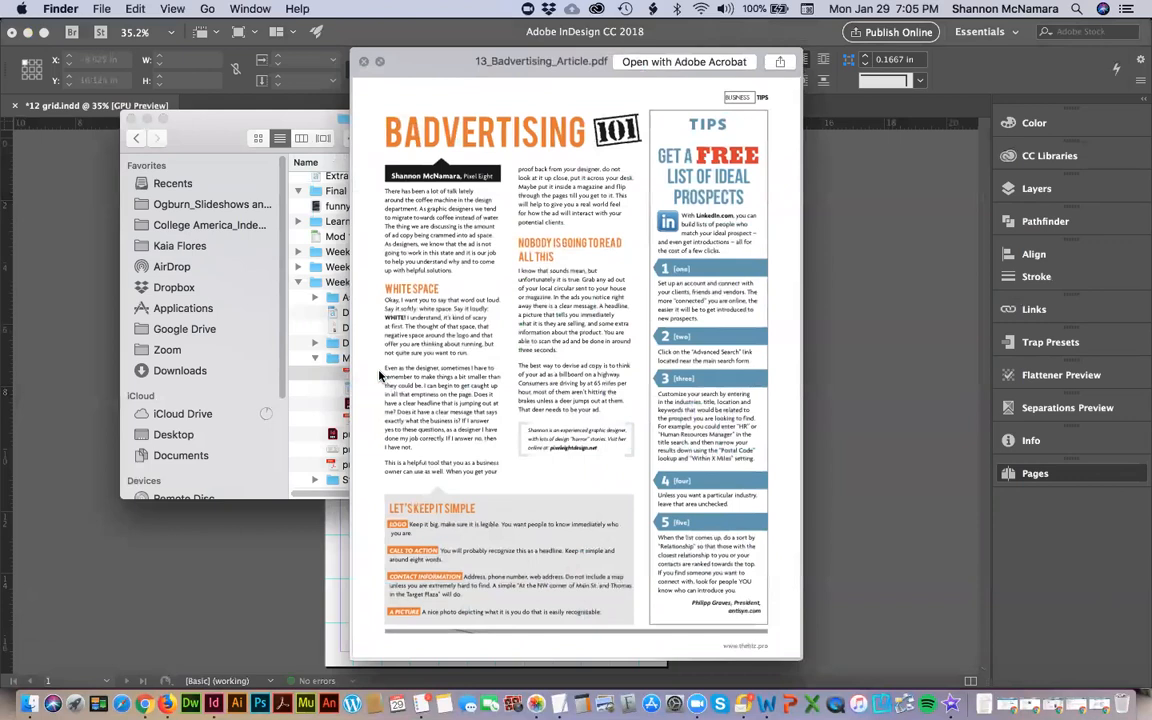
pyautogui.press('space')
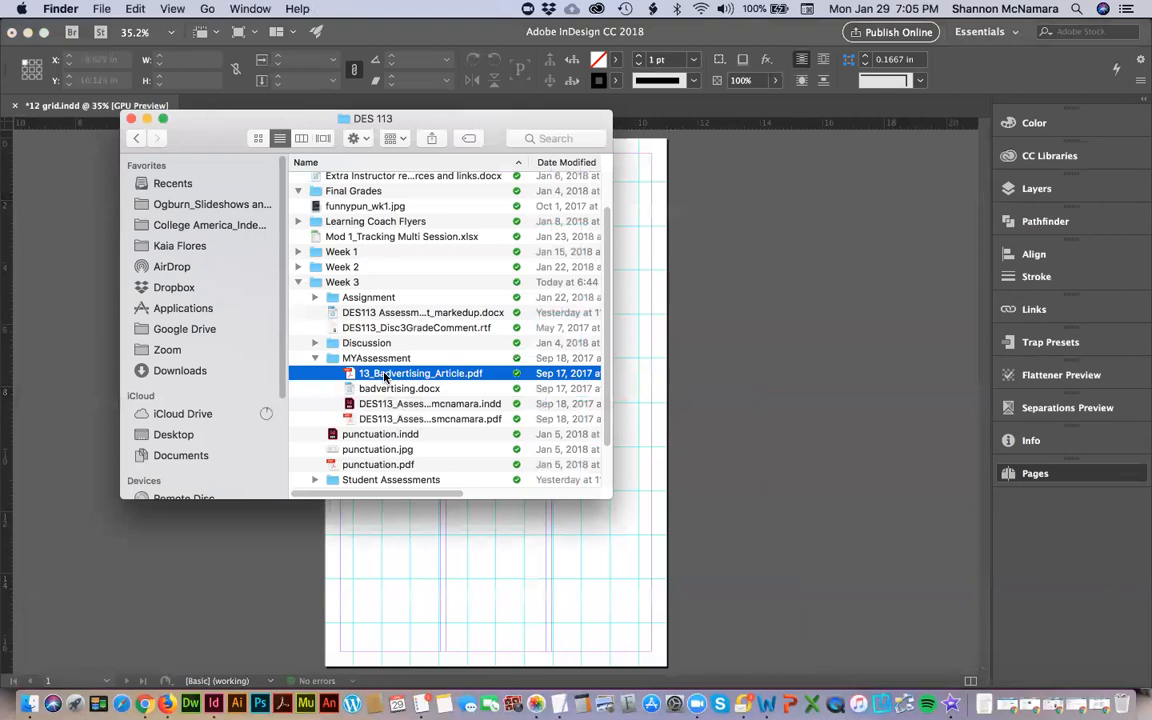
pyautogui.press('space')
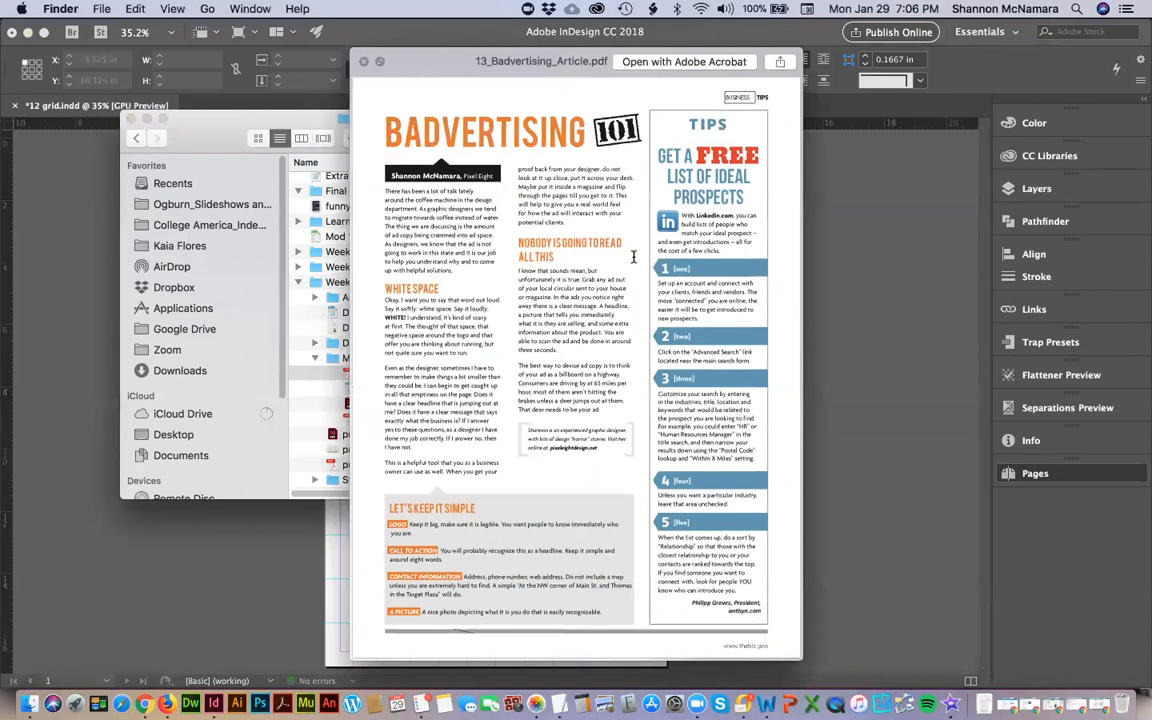
pyautogui.press('space')
# Return to 12 grid.indd in InDesign and draw a shallow text frame along the top margin, spanning all three columns.
pyautogui.click(754, 412)
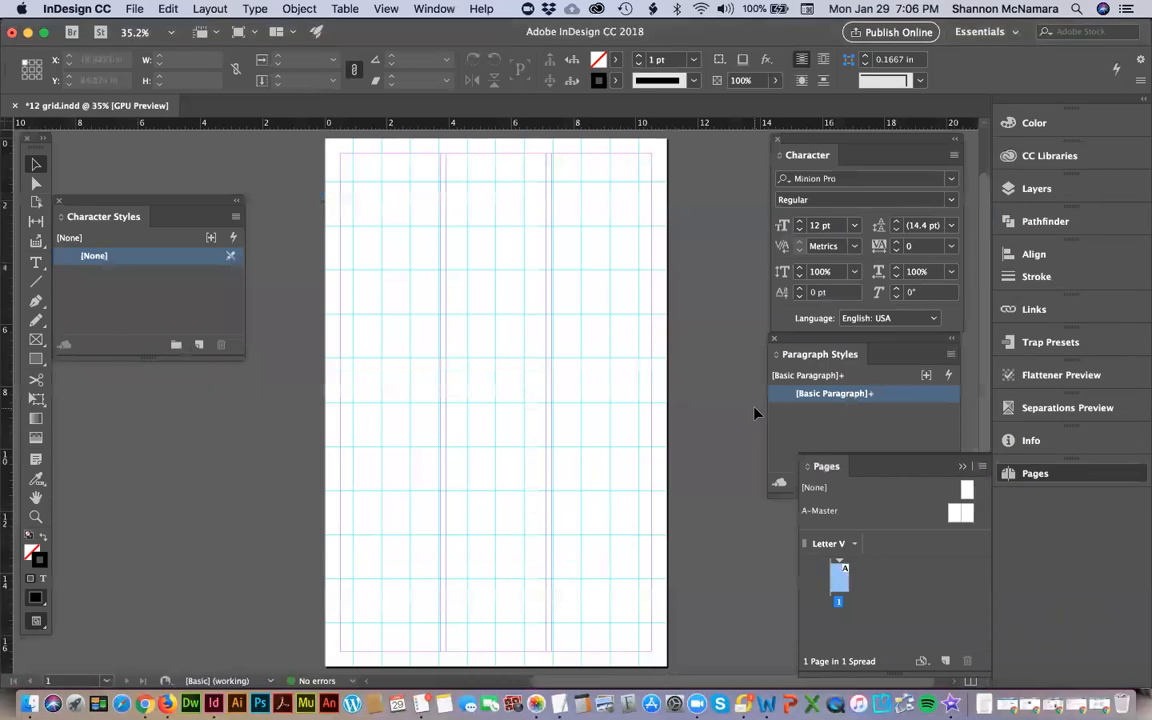
pyautogui.press('t')
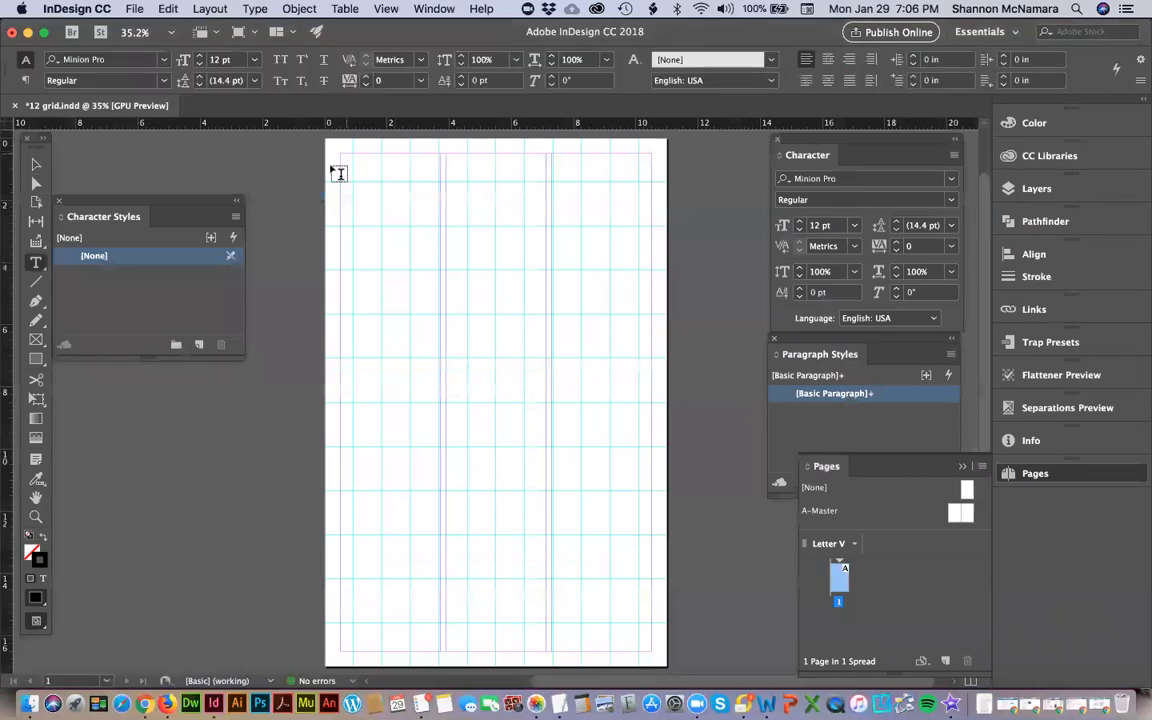
pyautogui.moveTo(354, 165); pyautogui.dragTo(655, 188)
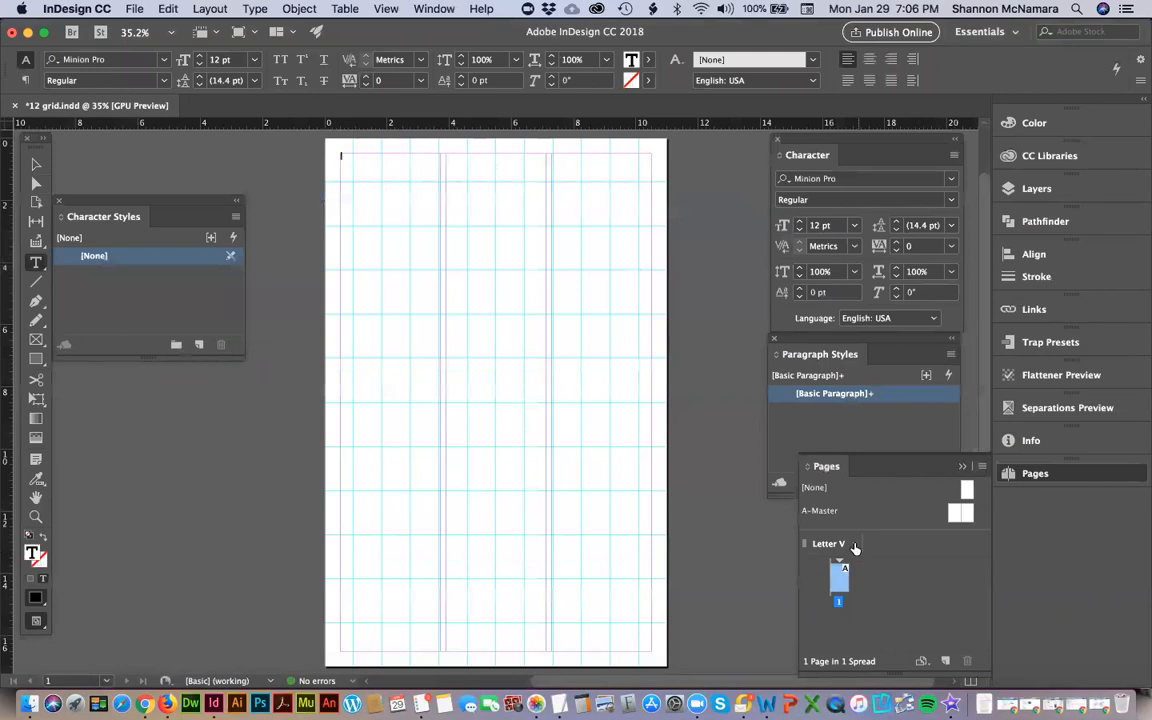
# Enter the title BADVERTISING in the Bebas font in the frame along the page's top margin.
pyautogui.click(849, 179)
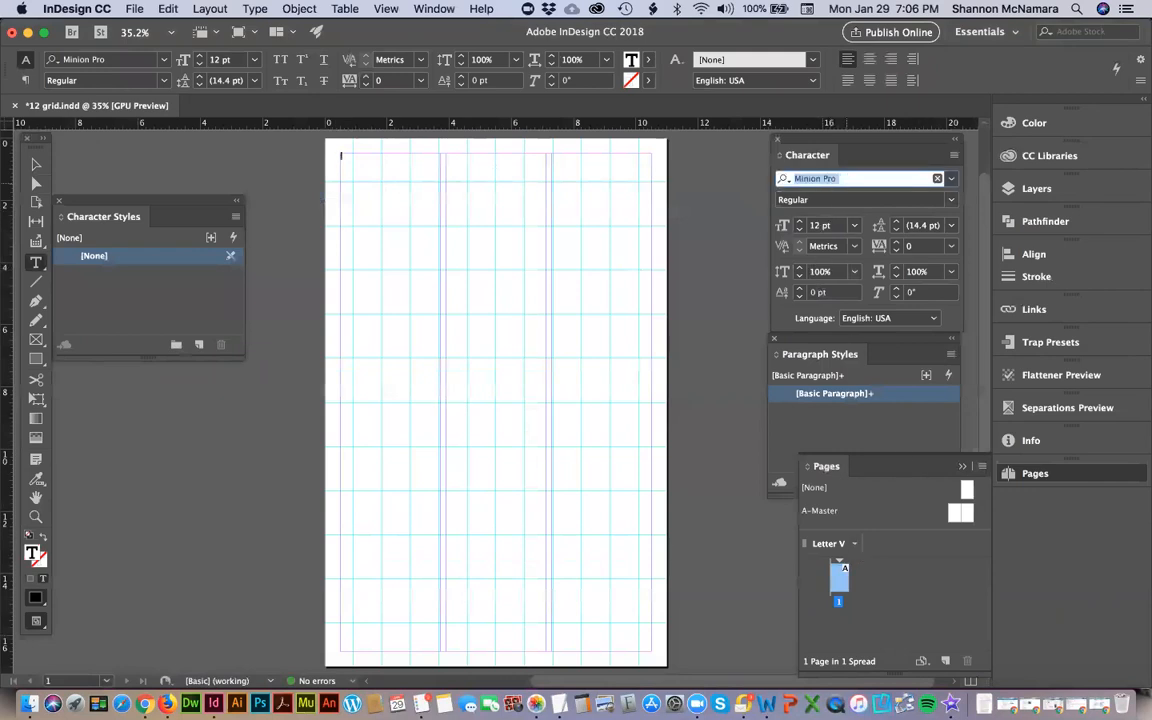
pyautogui.write('beb')
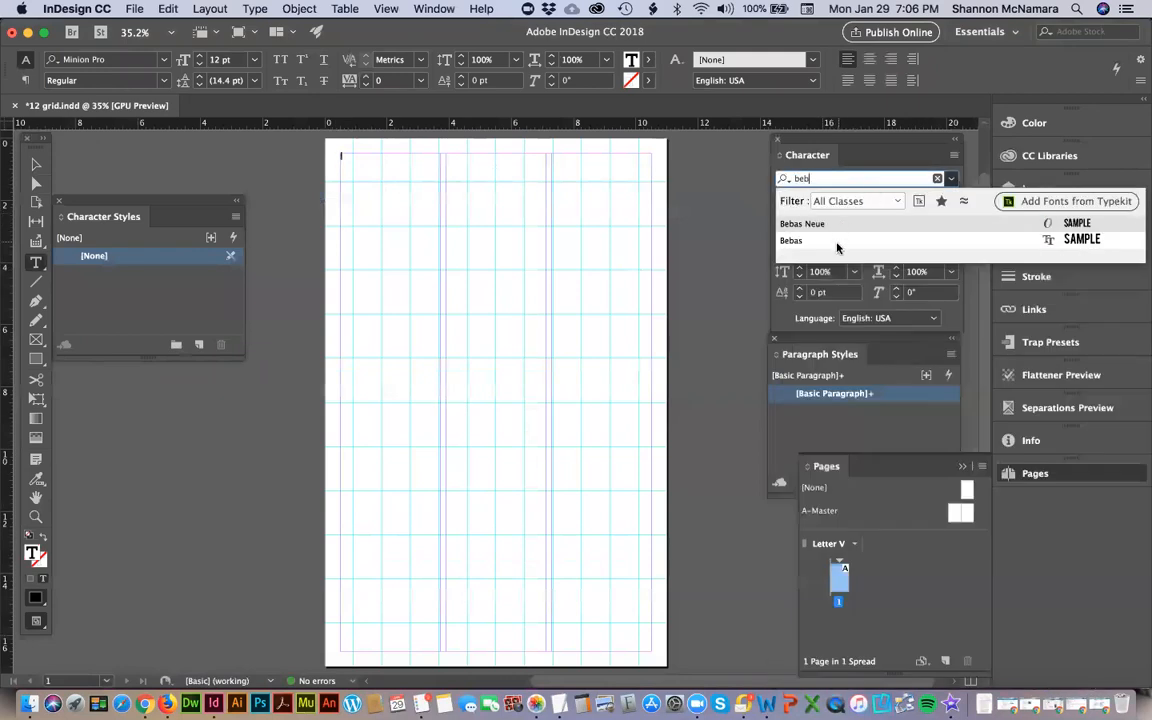
pyautogui.click(799, 241)
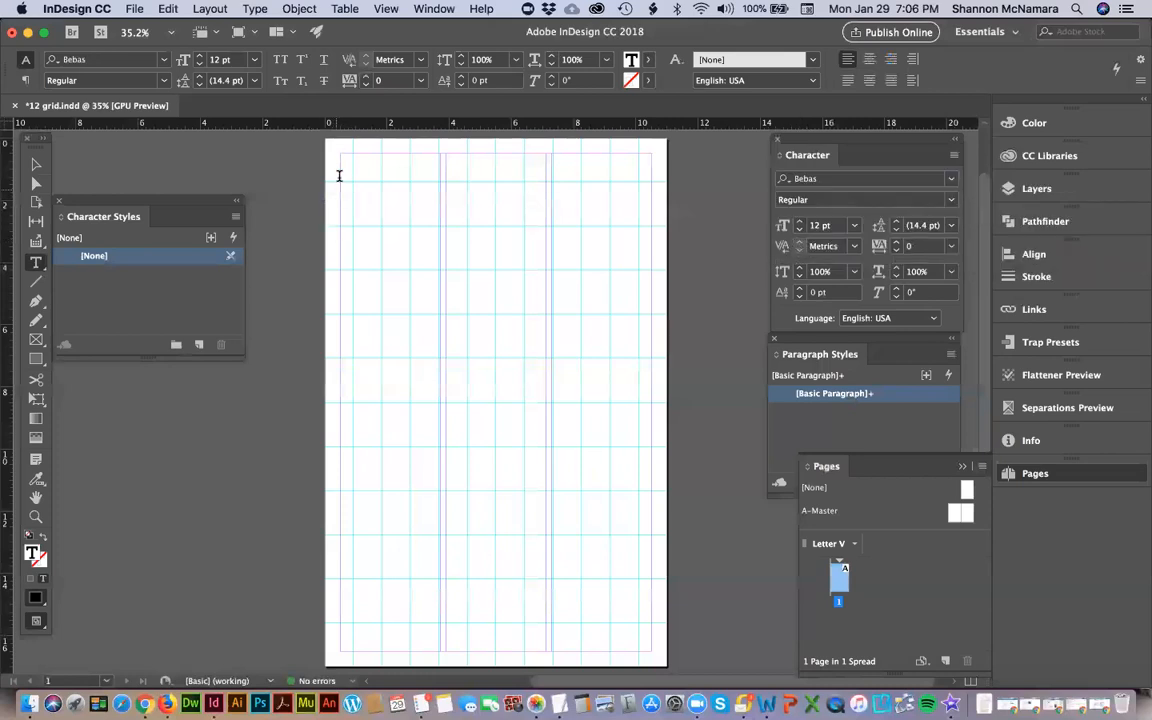
pyautogui.write('the')
# Select the title text and enlarge it to 50 pt.
pyautogui.press('super+shift+period')
pyautogui.press('super+shift+period')
pyautogui.press('super+shift+period')
pyautogui.press('super+shift+period')
pyautogui.press('super+shift+period')
pyautogui.press('super+shift+period')
pyautogui.press('super+shift+period')
pyautogui.press('super+shift+period')
pyautogui.press('super+shift+period')
pyautogui.press('super+shift+period')
pyautogui.press('super+shift+period')
pyautogui.press('super+shift+period')
pyautogui.press('super+shift+period')
pyautogui.press('super+shift+period')
pyautogui.press('super+shift+period')
pyautogui.press('super+shift+period')
pyautogui.press('super+shift+period')
pyautogui.press('super+shift+period')
pyautogui.press('super+shift+period')
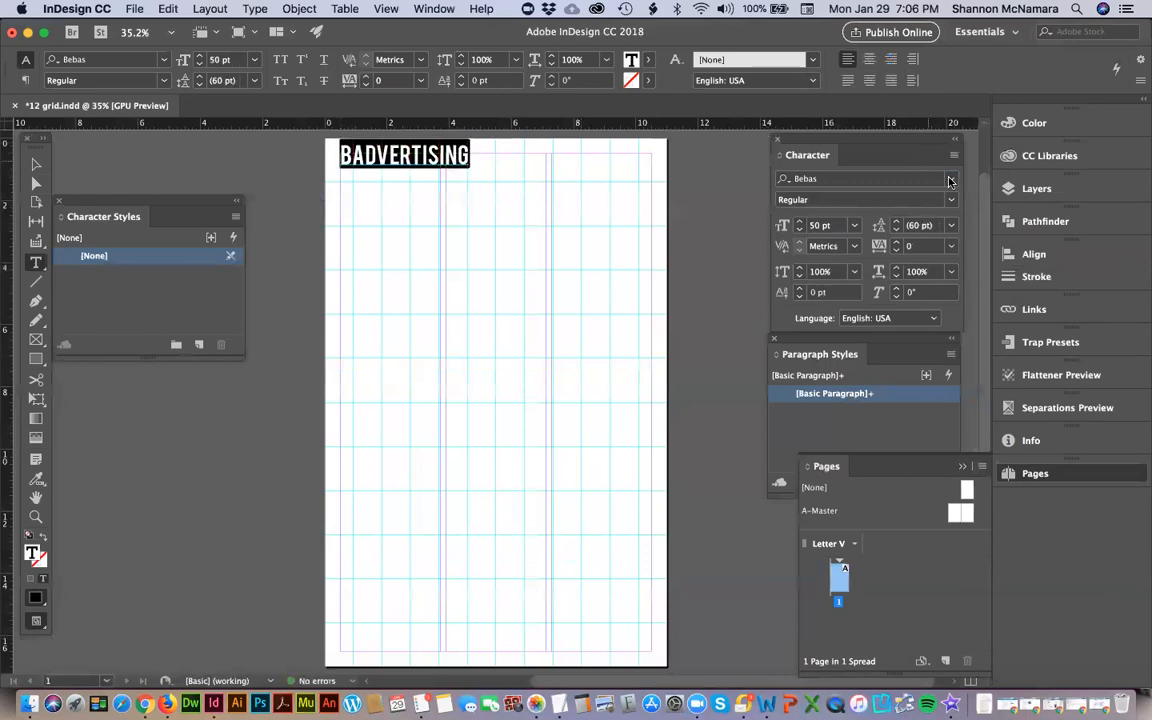
# Switch the selected title's font to Bebas Neue.
pyautogui.click(950, 179)
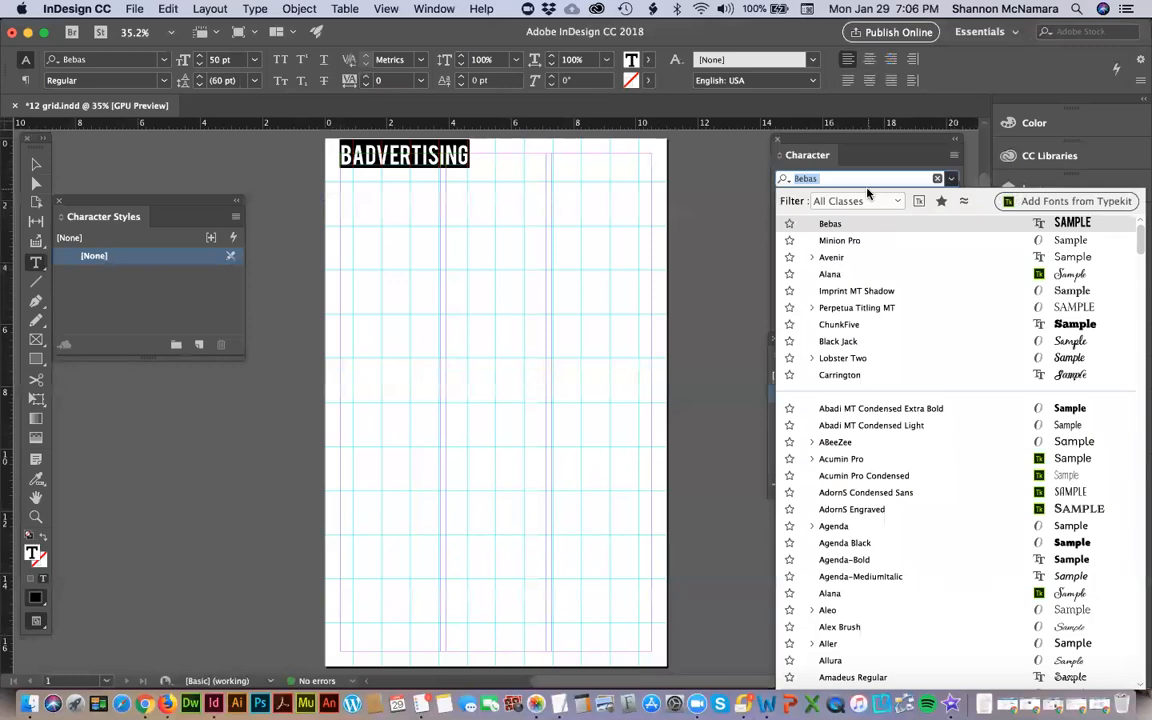
pyautogui.click(831, 182)
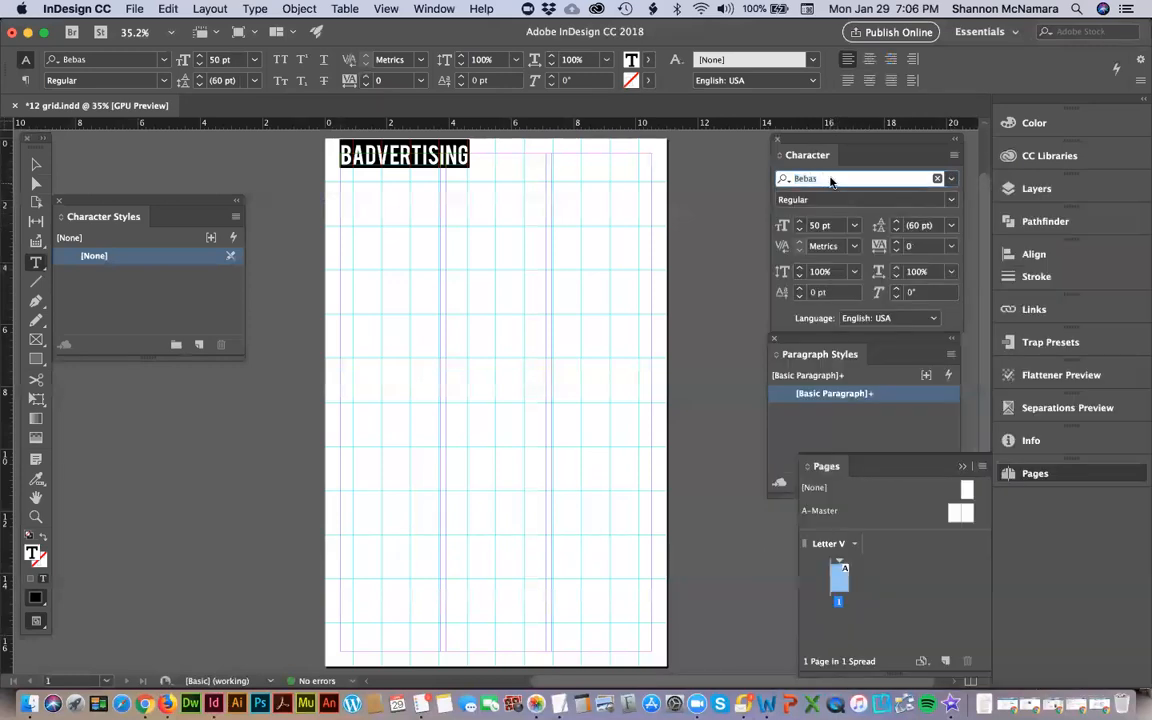
pyautogui.write('s')
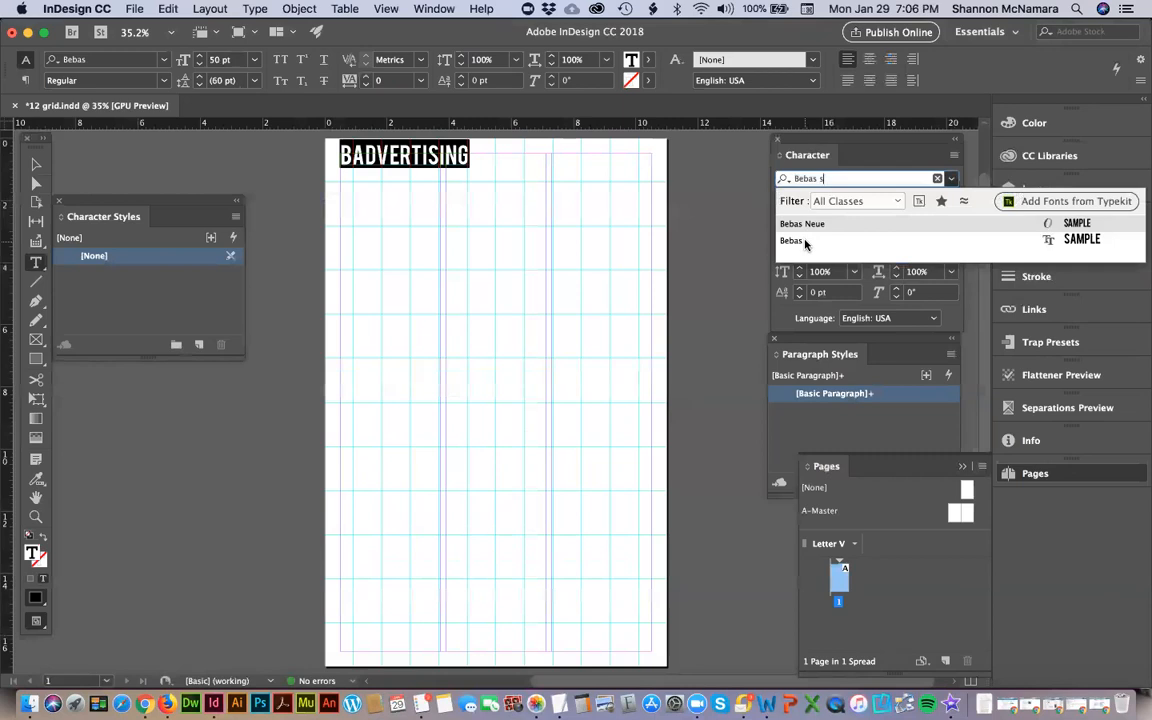
pyautogui.press('Return')
# Enlarge the Bebas Neue title to 104 pt.
pyautogui.press('super+shift+period')
pyautogui.press('super+shift+period')
pyautogui.press('super+shift+period')
pyautogui.press('super+shift+period')
pyautogui.press('super+shift+period')
pyautogui.press('super+shift+period')
pyautogui.press('super+shift+period')
pyautogui.press('super+shift+period')
pyautogui.press('super+shift+period')
pyautogui.press('super+shift+period')
pyautogui.press('super+shift+period')
pyautogui.press('super+shift+period')
pyautogui.press('super+shift+period')
pyautogui.press('super+shift+period')
pyautogui.press('super+shift+period')
pyautogui.press('super+shift+period')
pyautogui.press('super+shift+period')
pyautogui.press('super+shift+period')
pyautogui.press('super+shift+period')
pyautogui.press('super+shift+period')
pyautogui.press('super+shift+period')
pyautogui.press('super+shift+period')
pyautogui.press('super+shift+period')
pyautogui.press('super+shift+period')
pyautogui.press('super+shift+period')
pyautogui.press('super+shift+period')
pyautogui.press('super+shift+period')
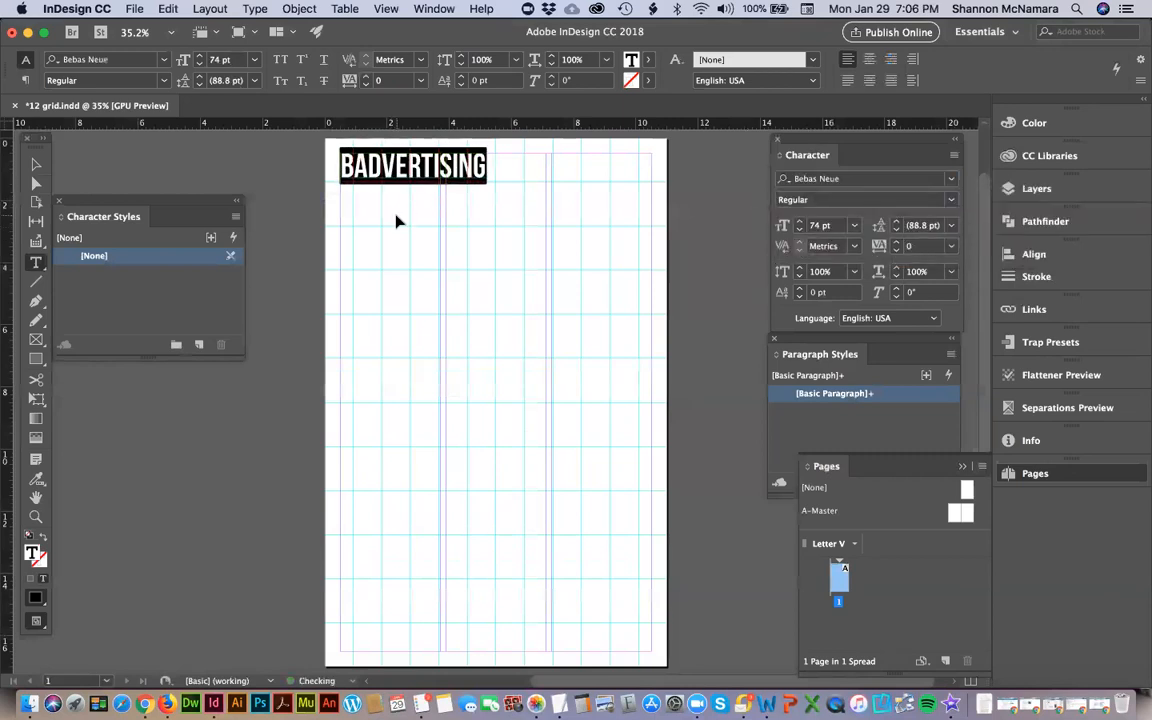
# Extend the title's text frame down to the next grid line and enlarge the whole title to 128 pt.
pyautogui.click(35, 163)
pyautogui.moveTo(496, 210); pyautogui.dragTo(504, 228)
pyautogui.doubleClick(445, 167)
pyautogui.press('super+a')
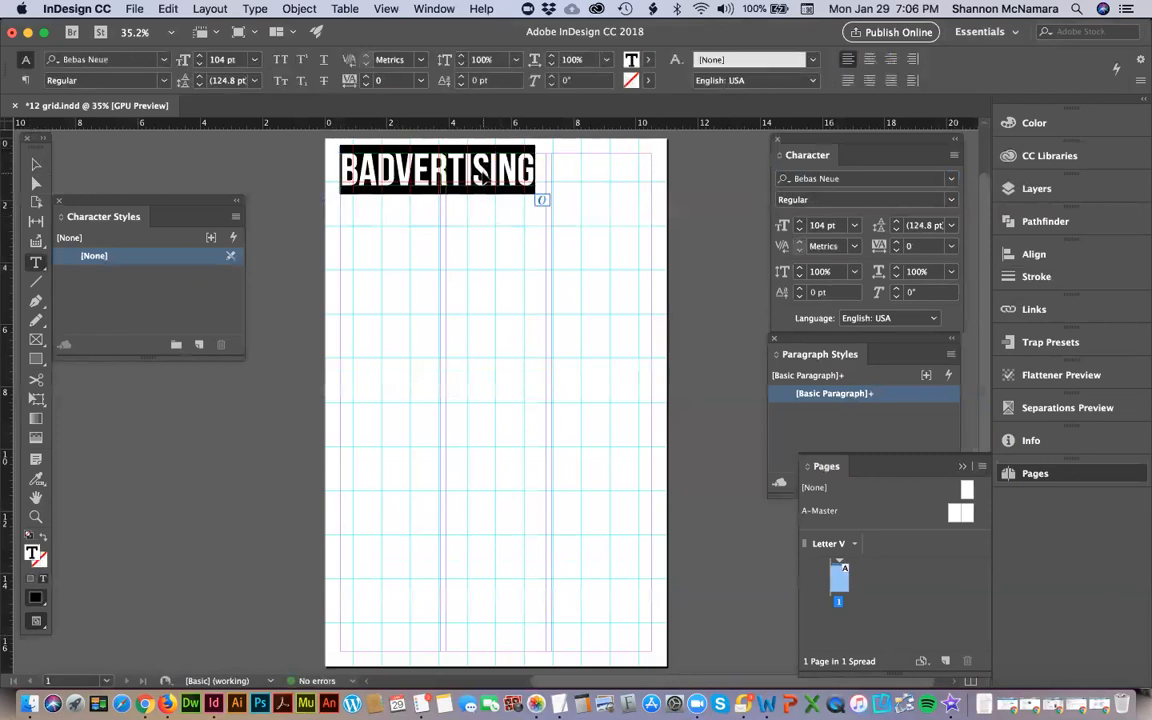
pyautogui.press('super+shift+period')
pyautogui.press('super+shift+period')
pyautogui.press('super+shift+period')
pyautogui.press('super+shift+period')
pyautogui.press('super+shift+period')
pyautogui.press('super+shift+period')
pyautogui.press('super+shift+period')
pyautogui.press('super+shift+period')
pyautogui.press('super+shift+period')
pyautogui.press('super+shift+period')
pyautogui.press('super+shift+period')
pyautogui.press('super+shift+period')
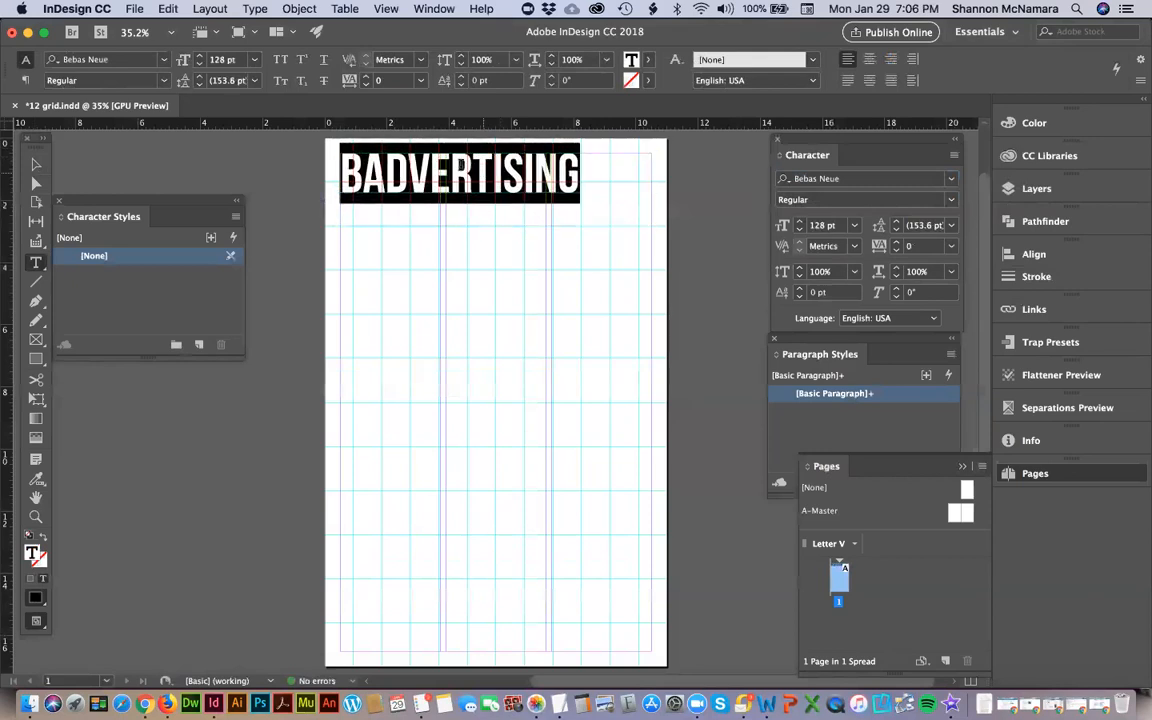
# Close the Character Styles panel that covers the title and select the whole title text.
pyautogui.press('Escape')
pyautogui.press('z')
pyautogui.moveTo(603, 230); pyautogui.dragTo(292, 122)
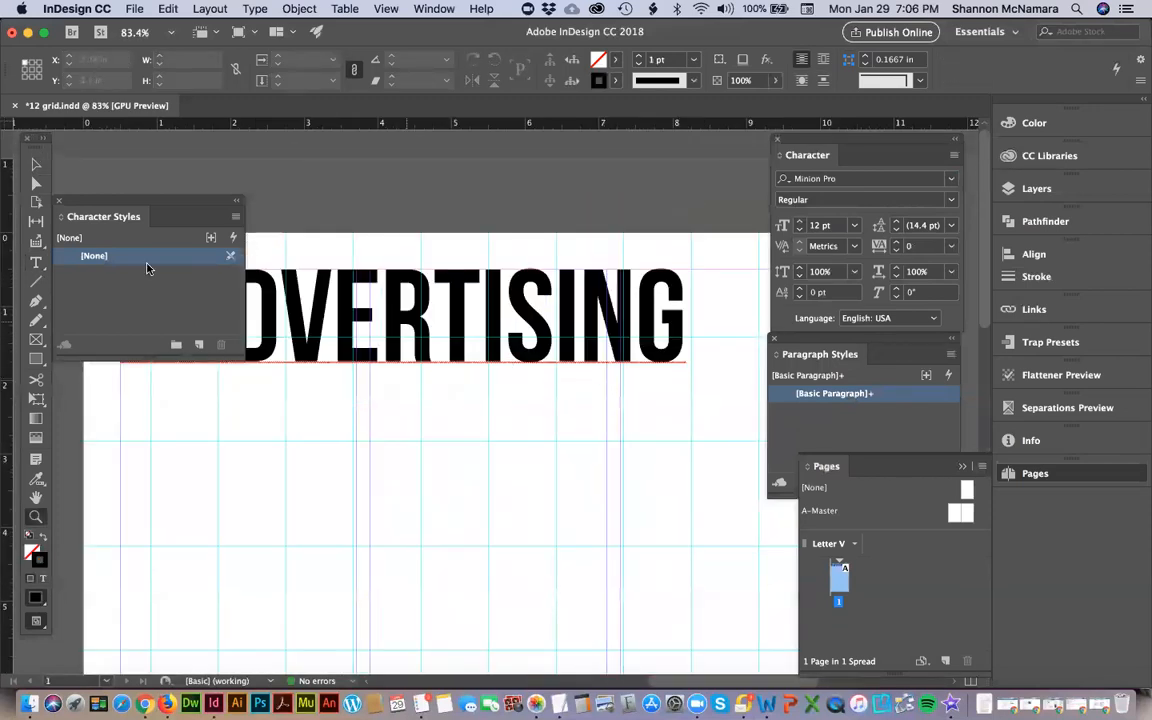
pyautogui.click(58, 201)
pyautogui.press('t')
pyautogui.click(231, 303)
pyautogui.press('super+a')
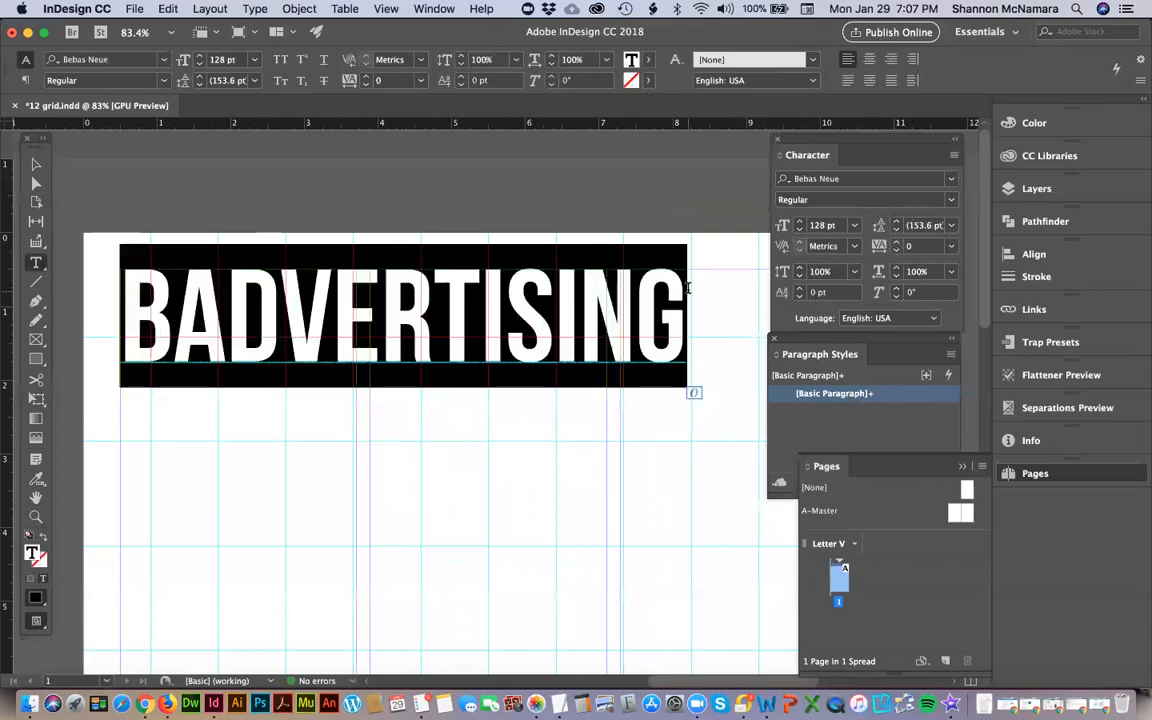
# Try tracking values of 10, 9 and 7 on the BADVERTISING title.
pyautogui.click(896, 242)
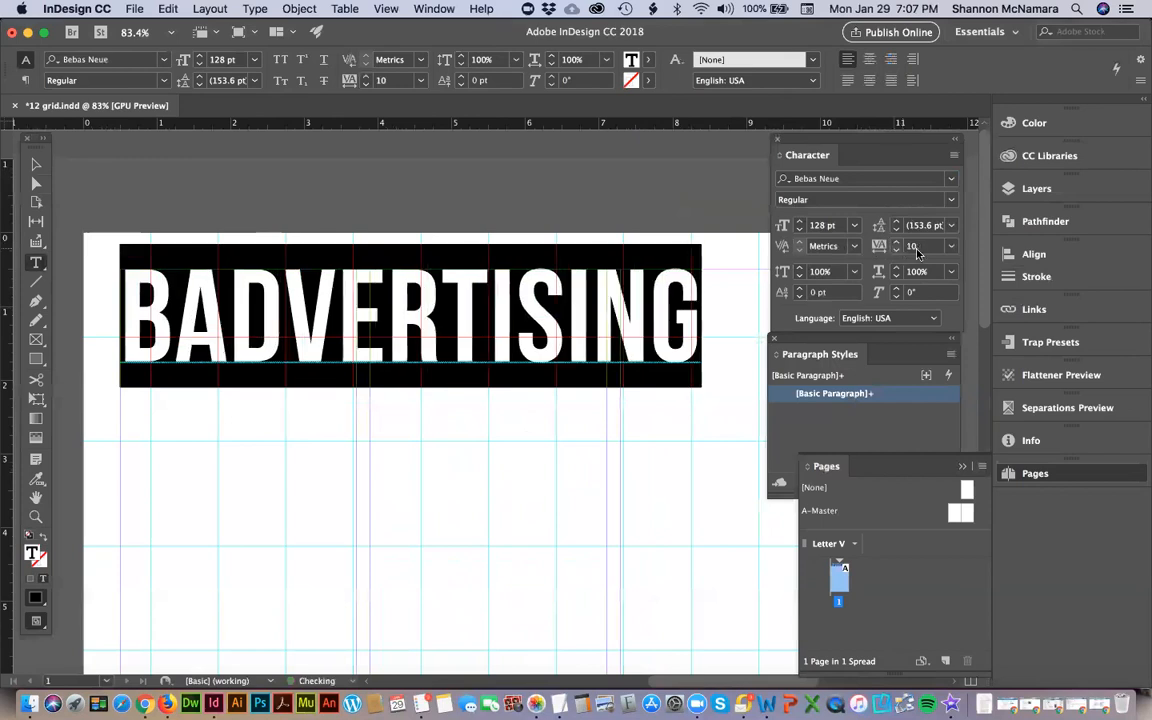
pyautogui.press('Down')
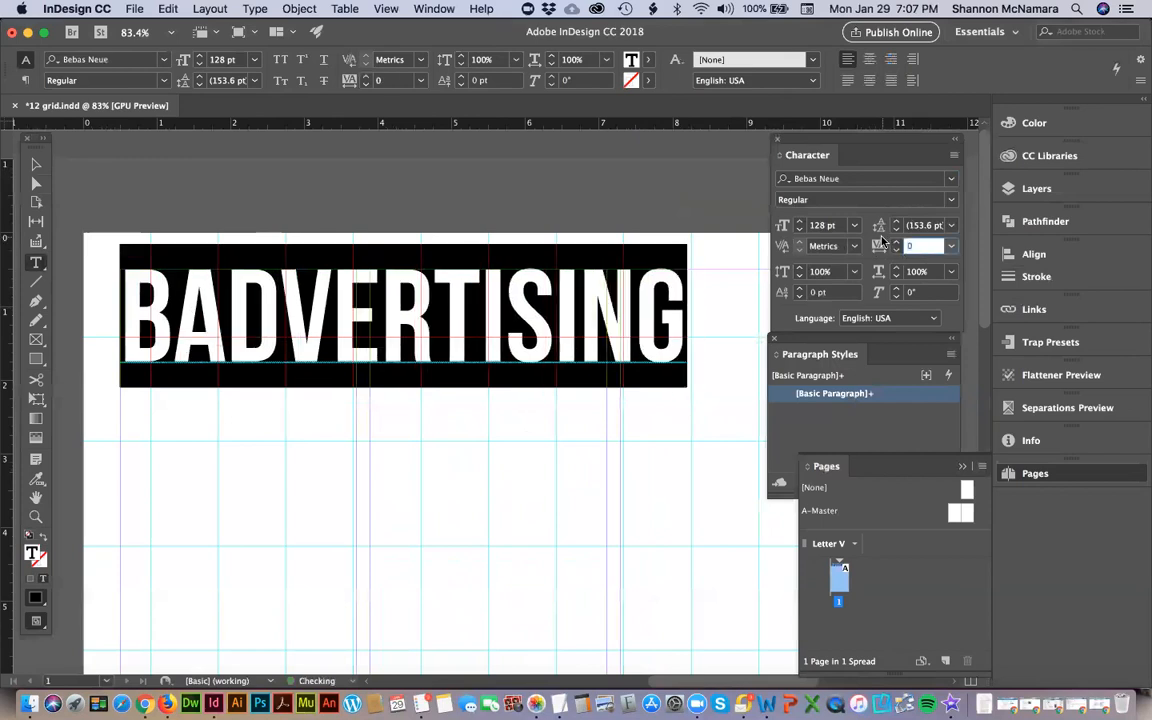
pyautogui.write('9')
pyautogui.press('Return')
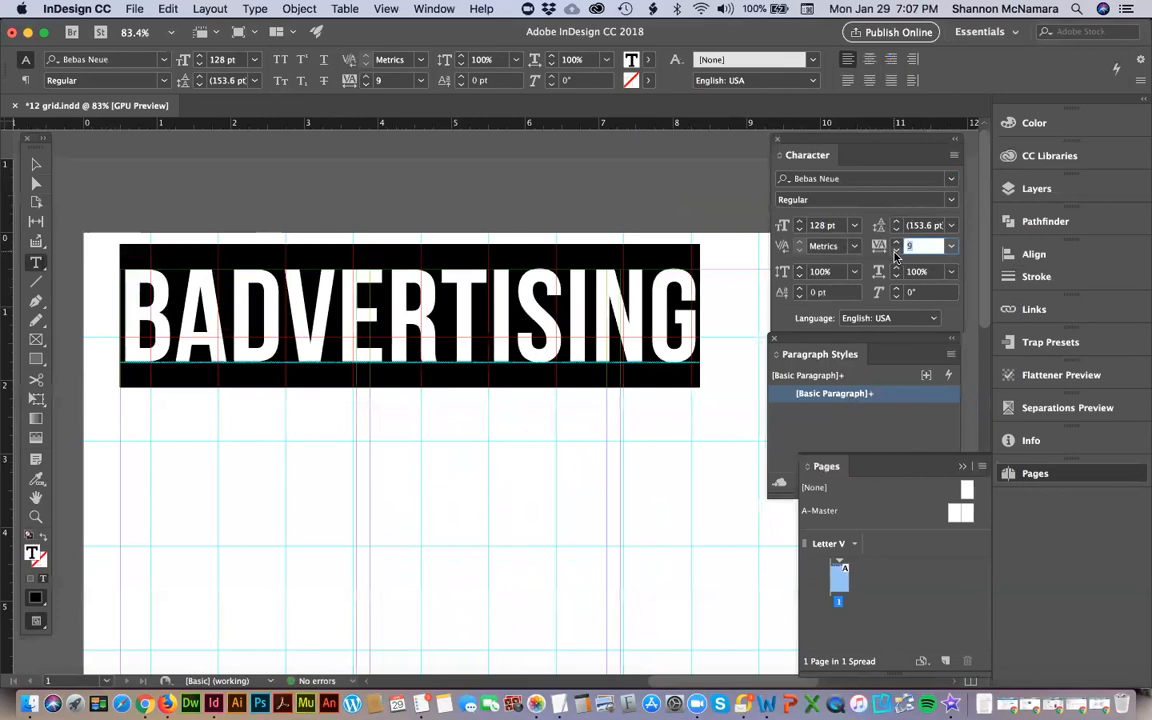
pyautogui.click(896, 256)
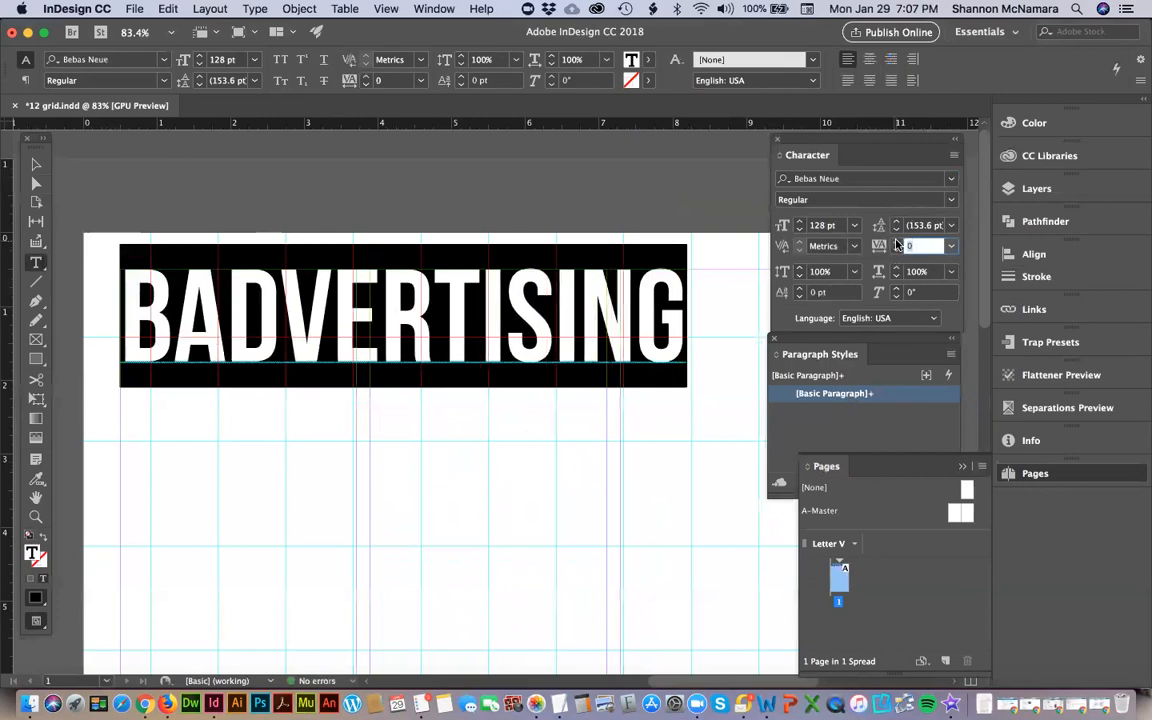
pyautogui.press('Return')
pyautogui.click(893, 246)
pyautogui.press('Return')
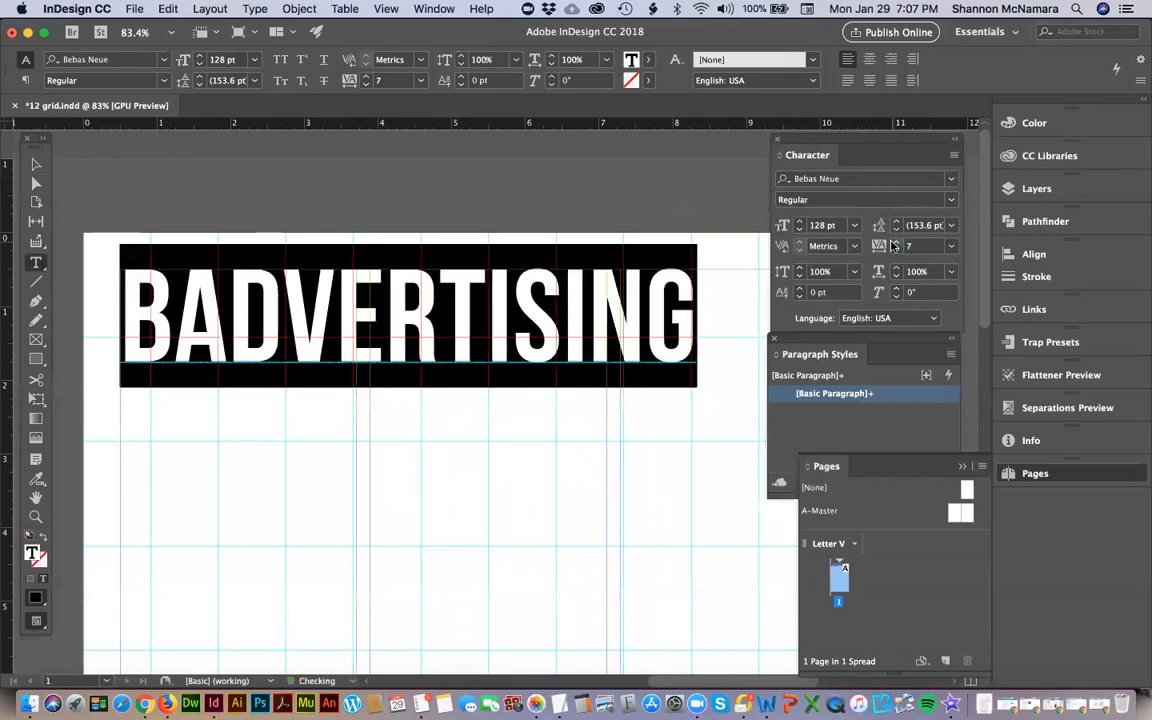
# Set the title's tracking to 6, deselect it and view the whole page.
pyautogui.click(877, 248)
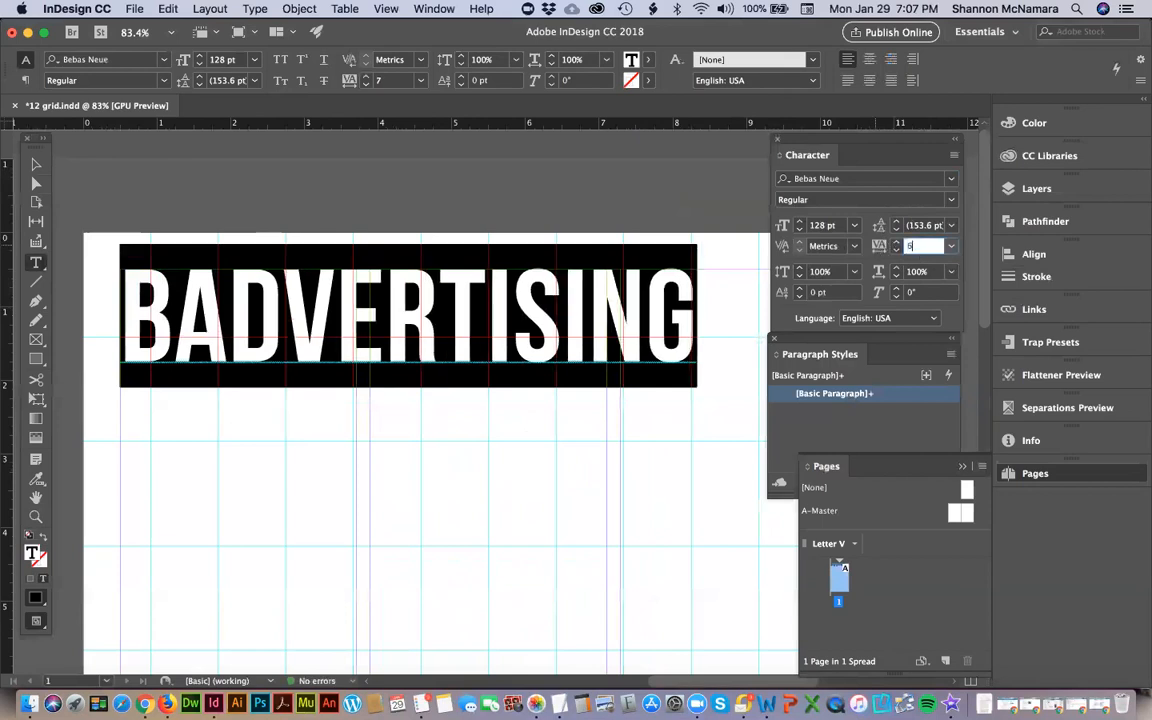
pyautogui.write('6')
pyautogui.press('Return')
pyautogui.click(36, 163)
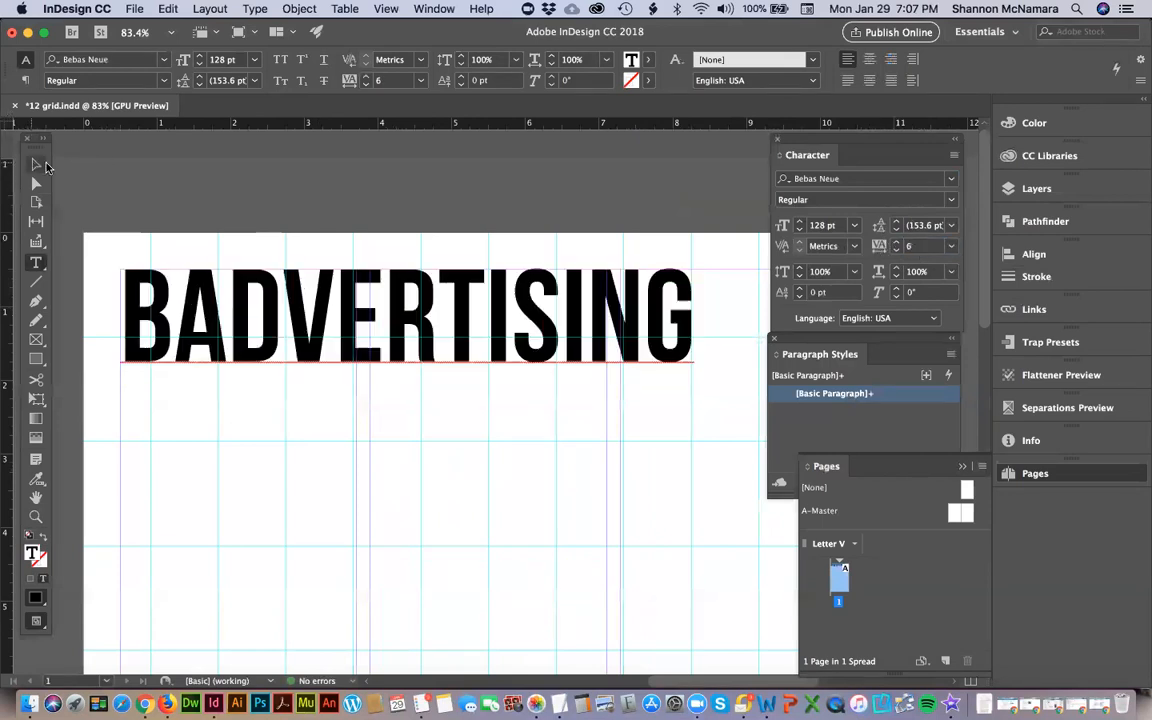
pyautogui.click(188, 188)
pyautogui.press('super+0')
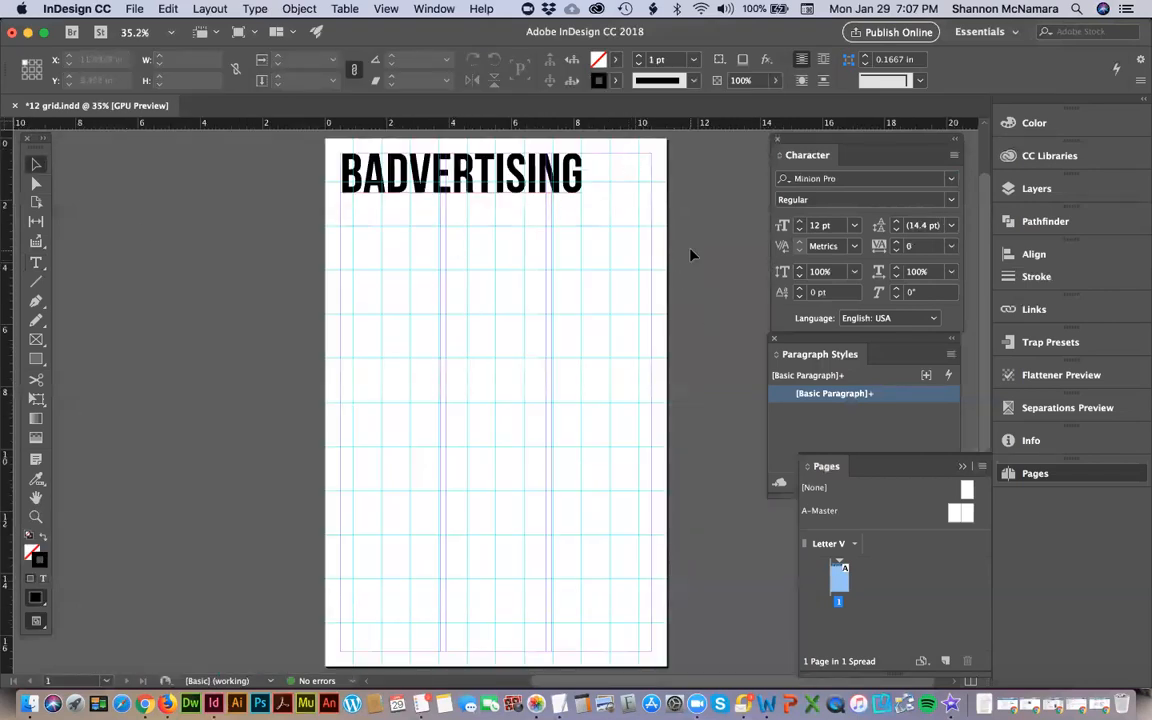
# Draw a rectangle about 3 in wide and 1.63 in high on the pasteboard beside the page's upper right corner.
pyautogui.press('z')
pyautogui.moveTo(455, 140); pyautogui.dragTo(660, 282)
pyautogui.moveTo(525, 326); pyautogui.dragTo(262, 272)
pyautogui.moveTo(617, 381); pyautogui.dragTo(406, 368)
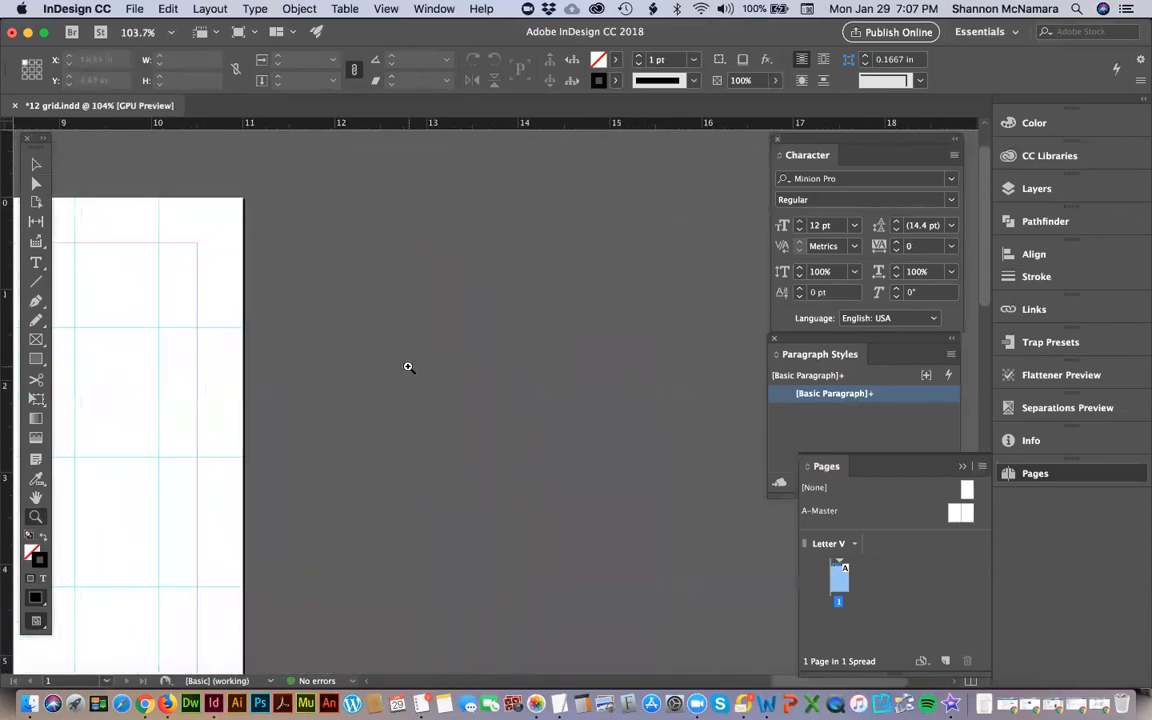
pyautogui.press('m')
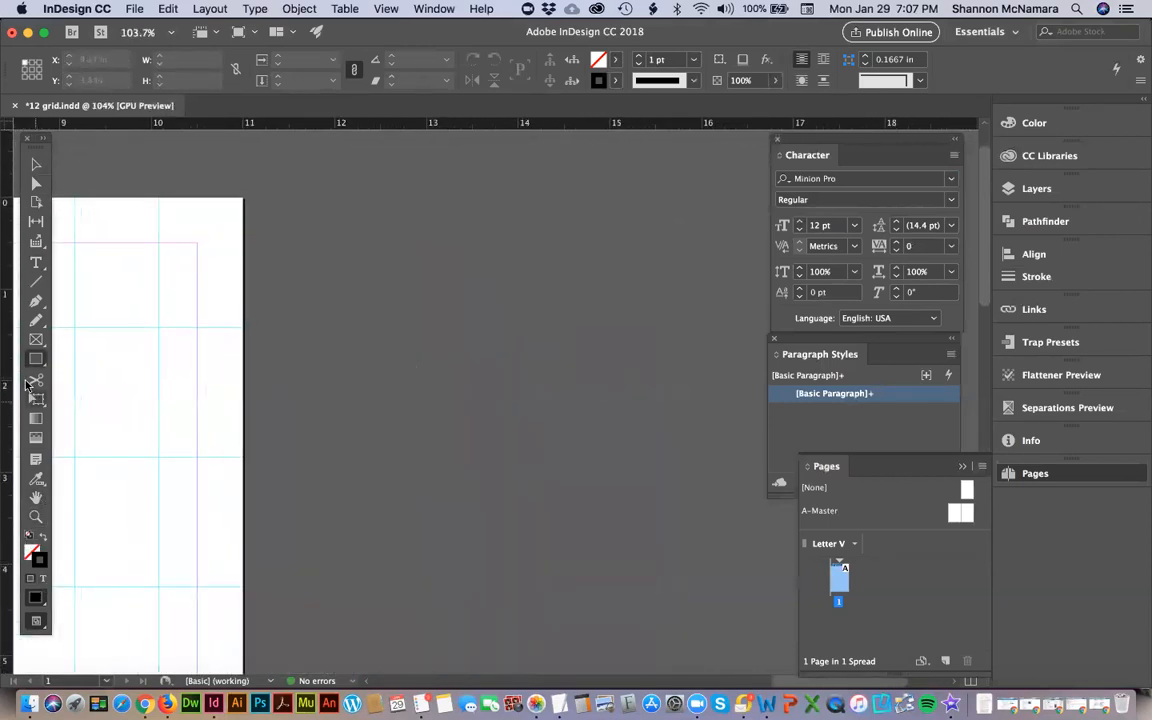
pyautogui.moveTo(309, 265); pyautogui.dragTo(585, 413)
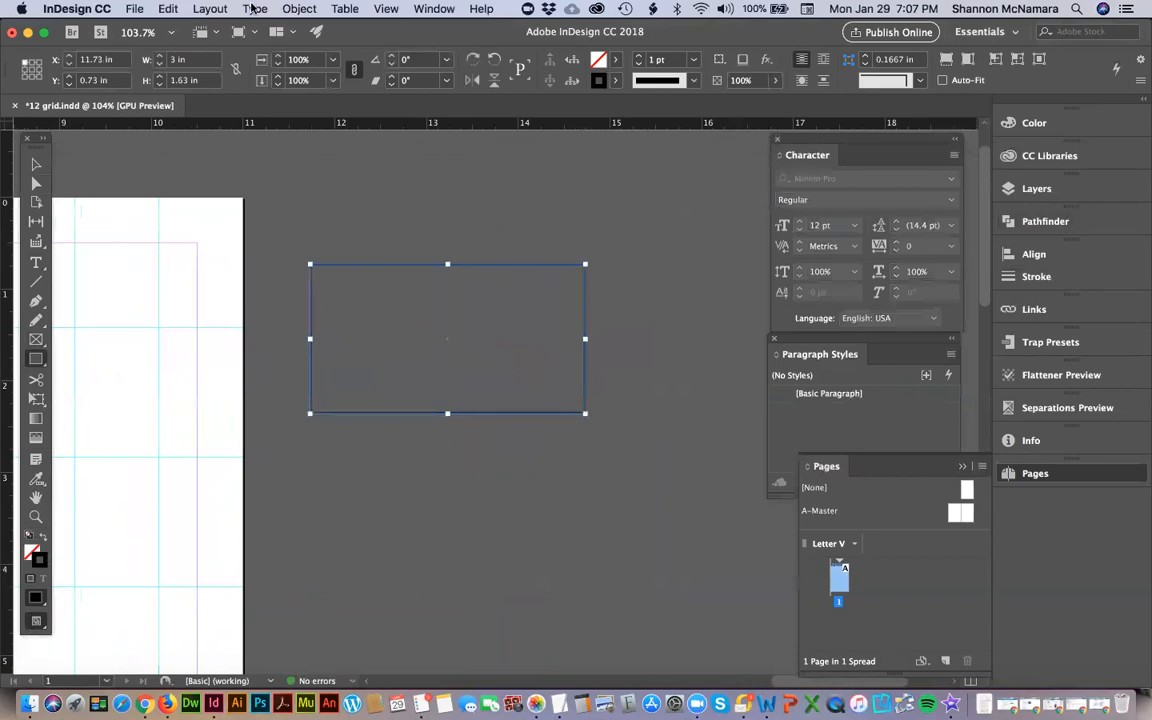
# Give the pasteboard rectangle a Thick - Thick stroke heavier than 3 pt and deselect it.
pyautogui.click(639, 56)
pyautogui.click(639, 56)
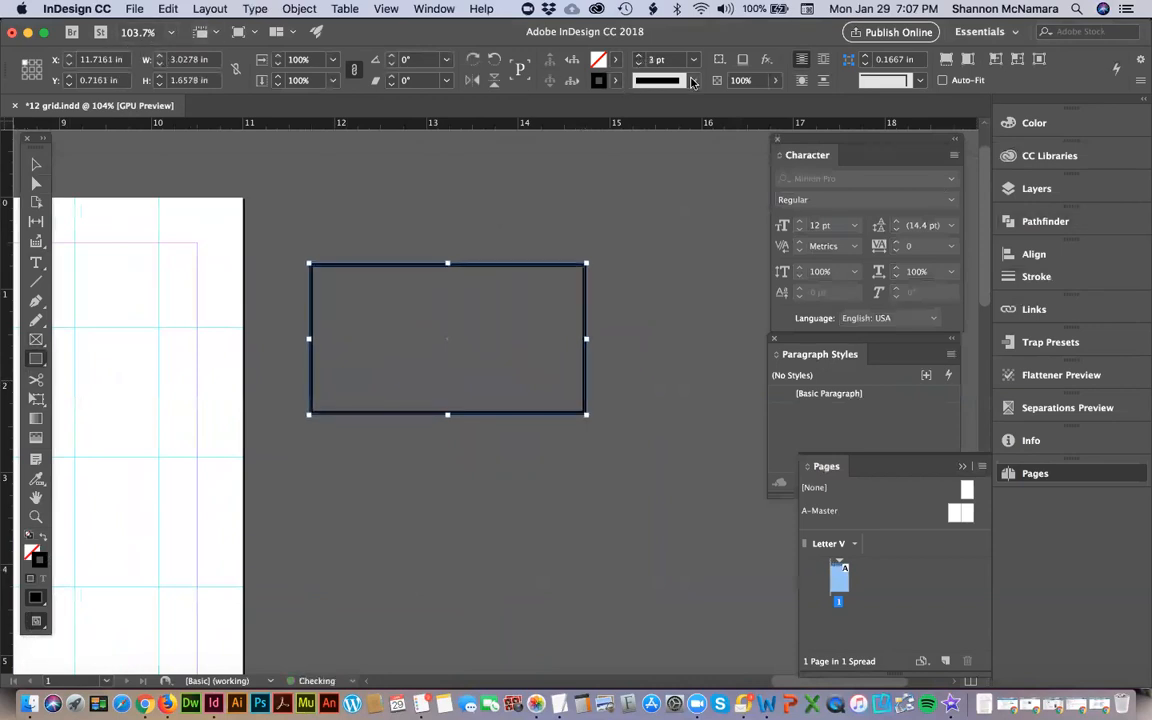
pyautogui.click(694, 80)
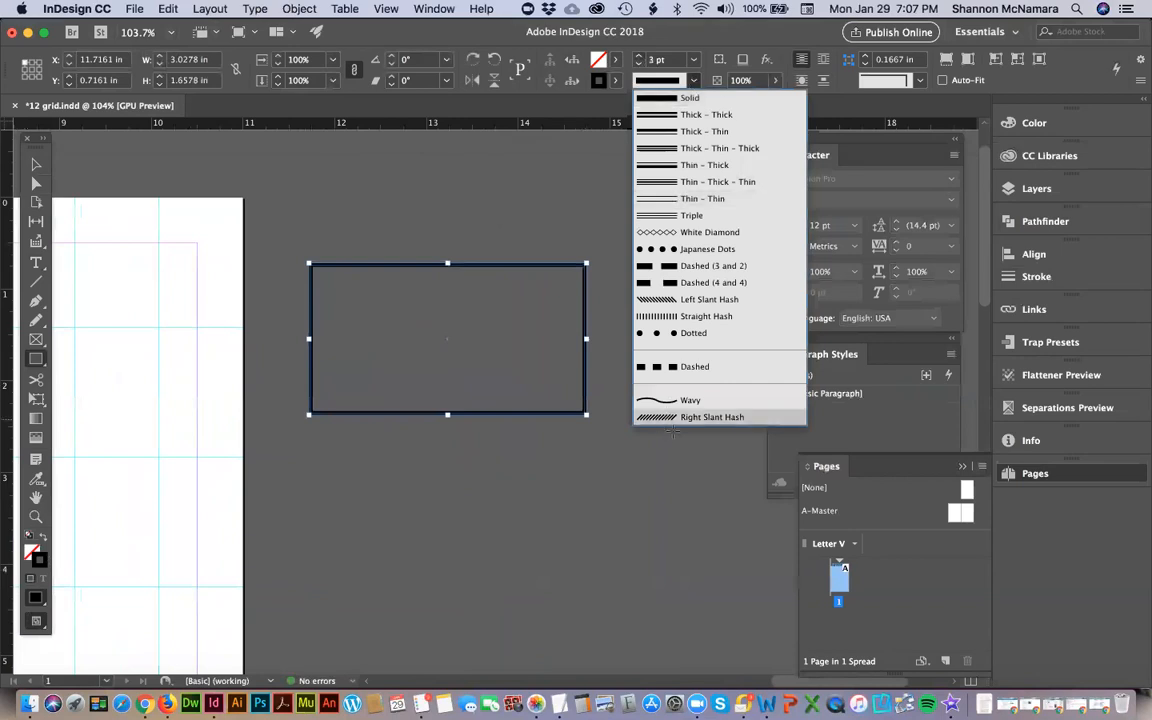
pyautogui.click(685, 118)
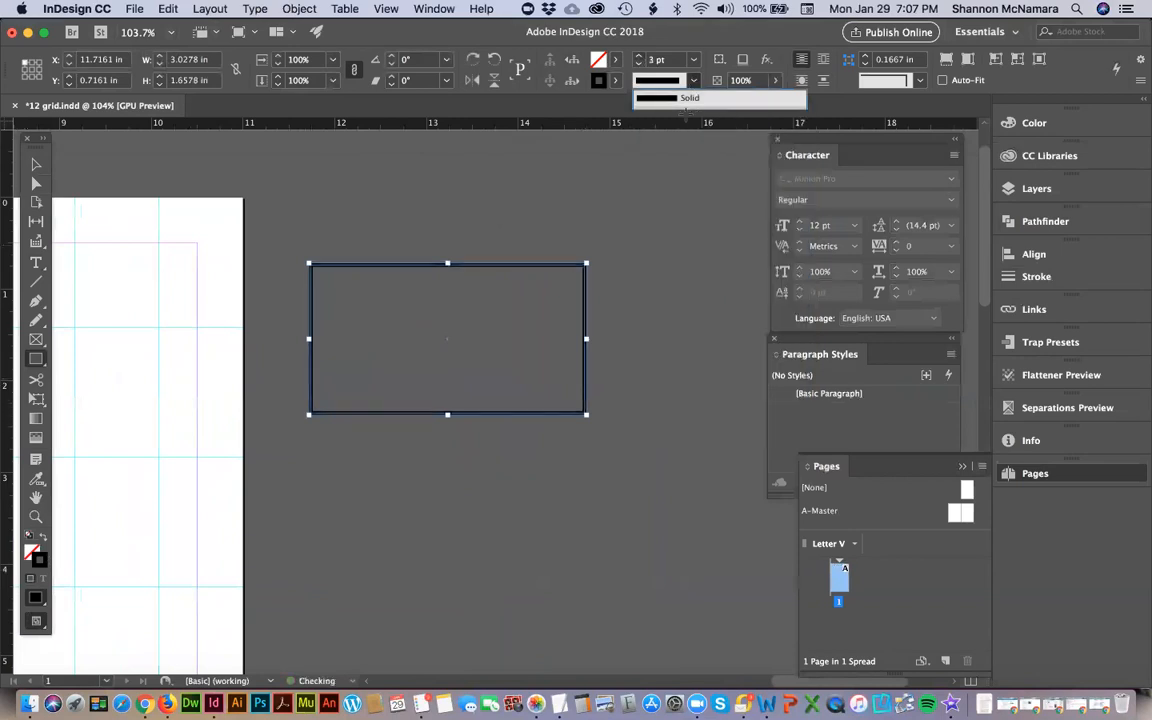
pyautogui.click(639, 56)
pyautogui.click(639, 56)
pyautogui.click(639, 56)
pyautogui.press('v')
pyautogui.click(316, 181)
# Draw a text frame over the double-stroked rectangle, slightly narrower than it, and centre its text.
pyautogui.press('t')
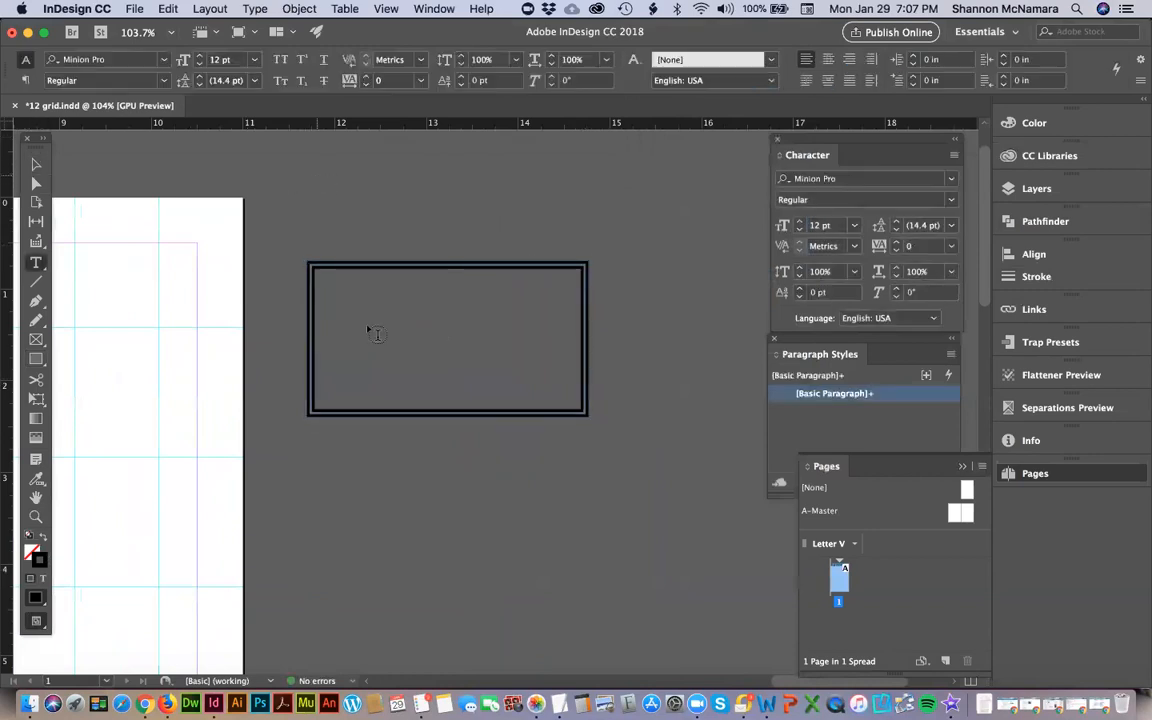
pyautogui.moveTo(326, 279); pyautogui.dragTo(570, 432)
pyautogui.click(869, 59)
# Enter 101 in the new frame using the Sneakers Script Narrow font.
pyautogui.click(840, 178)
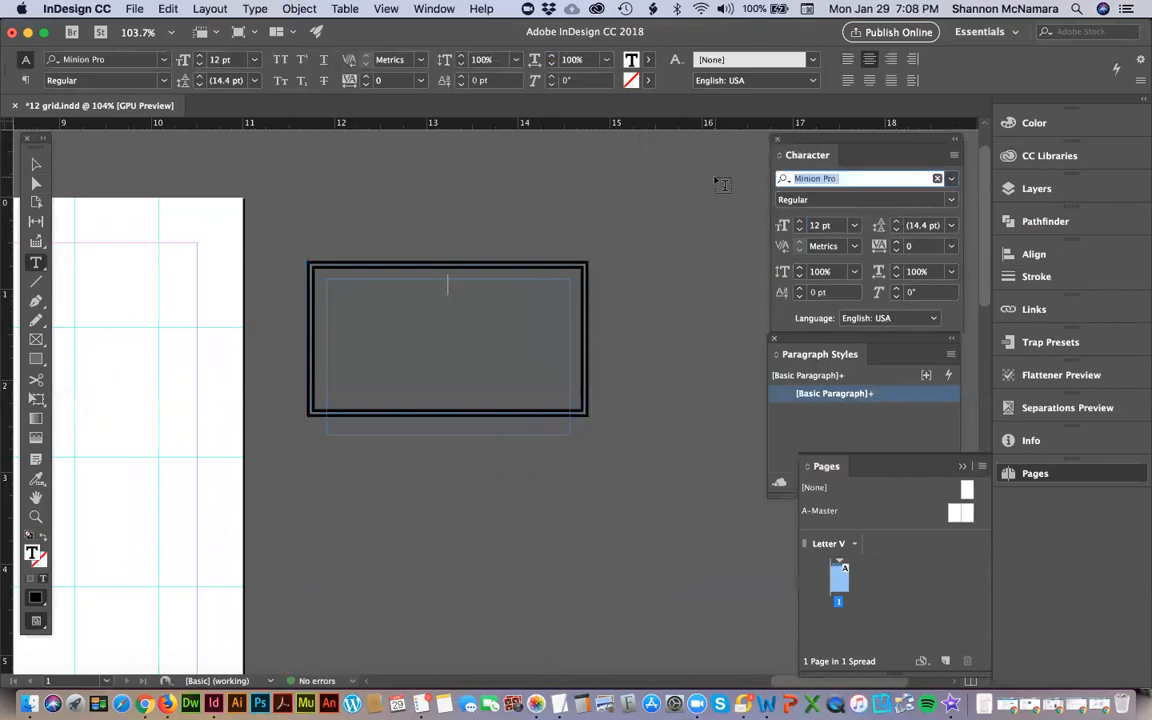
pyautogui.write('snak')
pyautogui.press('BackSpace')
pyautogui.write('e')
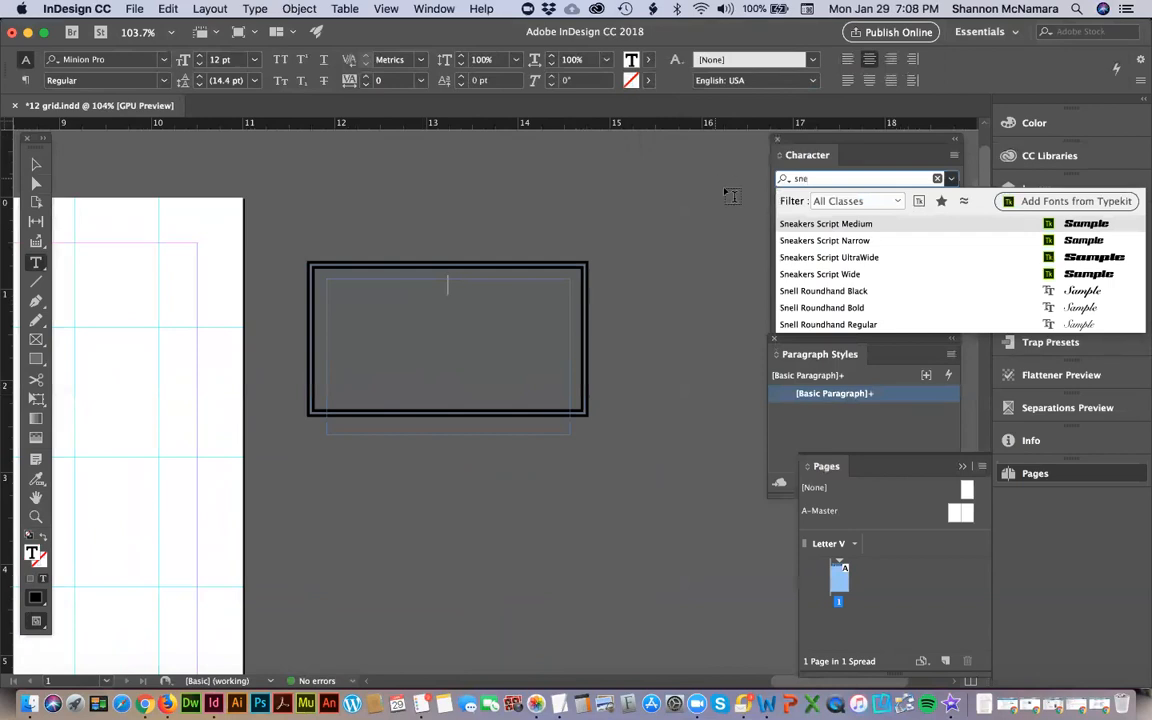
pyautogui.click(828, 241)
pyautogui.write('101')
# Select the 101 text and enlarge it to 66 pt.
pyautogui.press('super+a')
pyautogui.press('super+shift+period')
pyautogui.press('super+shift+period')
pyautogui.press('super+shift+period')
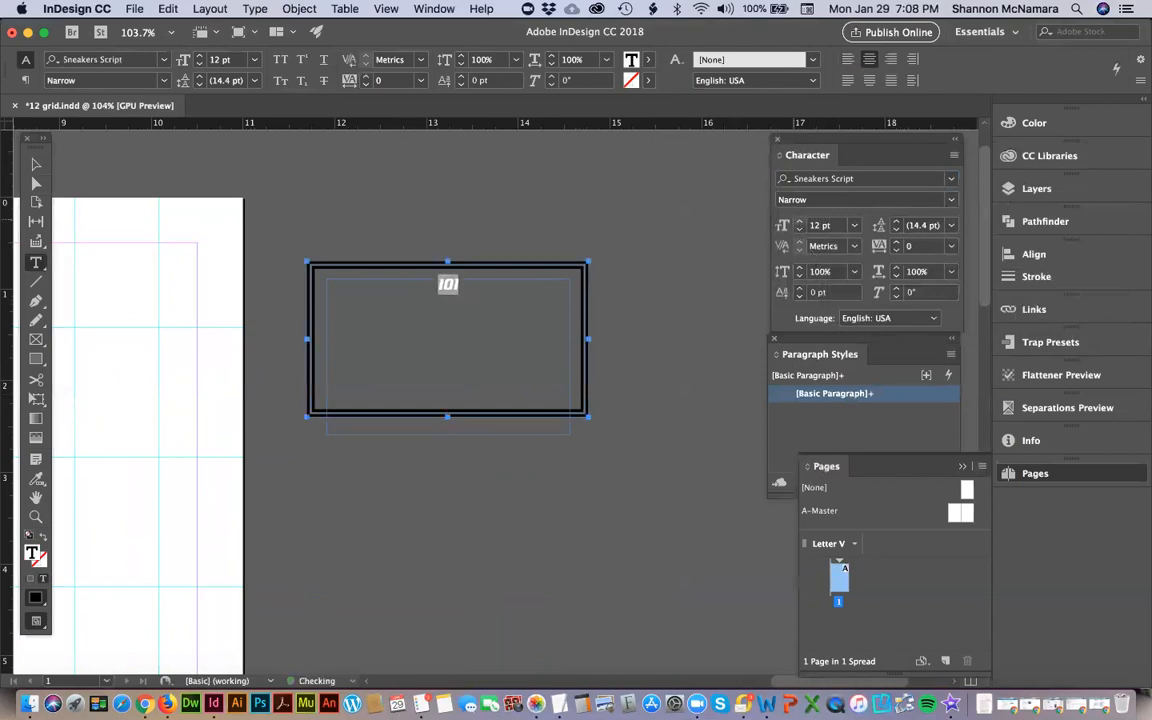
pyautogui.press('super+shift+period')
pyautogui.press('super+shift+period')
pyautogui.press('super+shift+period')
pyautogui.press('super+shift+period')
pyautogui.press('super+shift+period')
pyautogui.press('super+shift+period')
pyautogui.press('super+shift+period')
pyautogui.press('super+shift+period')
pyautogui.press('super+shift+period')
pyautogui.press('super+shift+period')
pyautogui.press('super+shift+period')
pyautogui.press('super+shift+period')
pyautogui.press('super+shift+period')
pyautogui.press('super+shift+period')
pyautogui.press('super+shift+period')
pyautogui.press('super+shift+period')
pyautogui.press('super+shift+period')
pyautogui.press('super+shift+period')
pyautogui.press('super+shift+period')
pyautogui.press('super+shift+period')
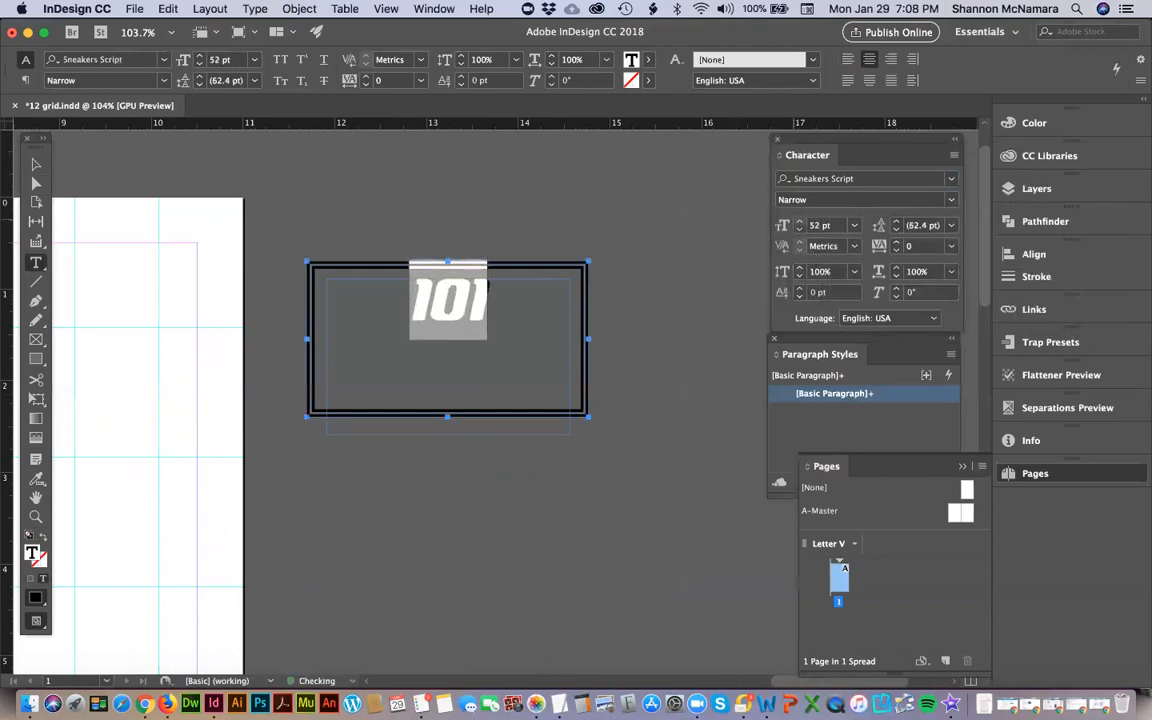
# Change the 101 text to the UltraWide style of Sneakers Script.
pyautogui.click(862, 172)
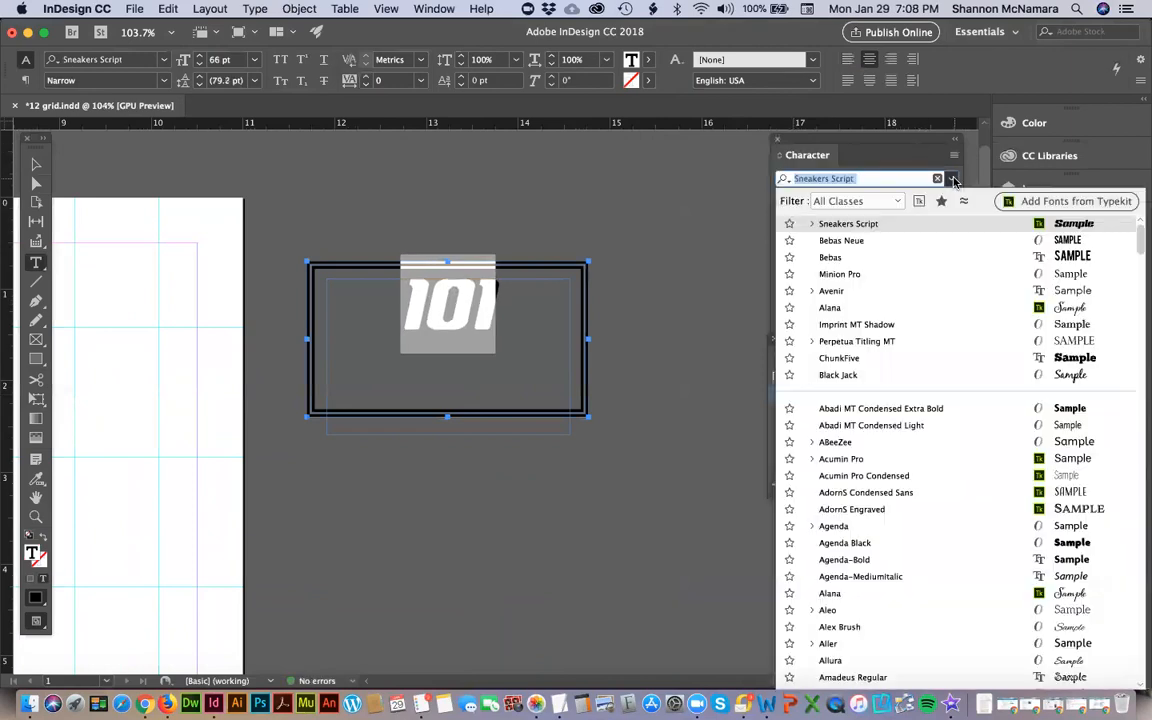
pyautogui.click(811, 223)
pyautogui.scroll(-1, 845, 265)
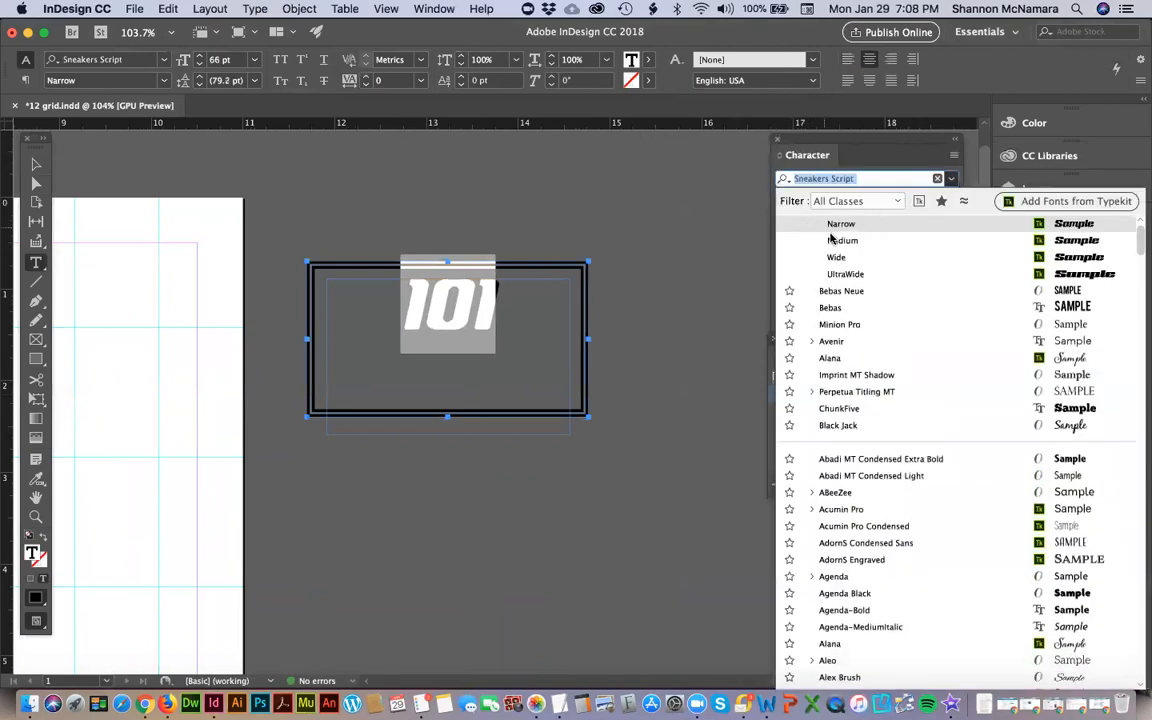
pyautogui.click(846, 274)
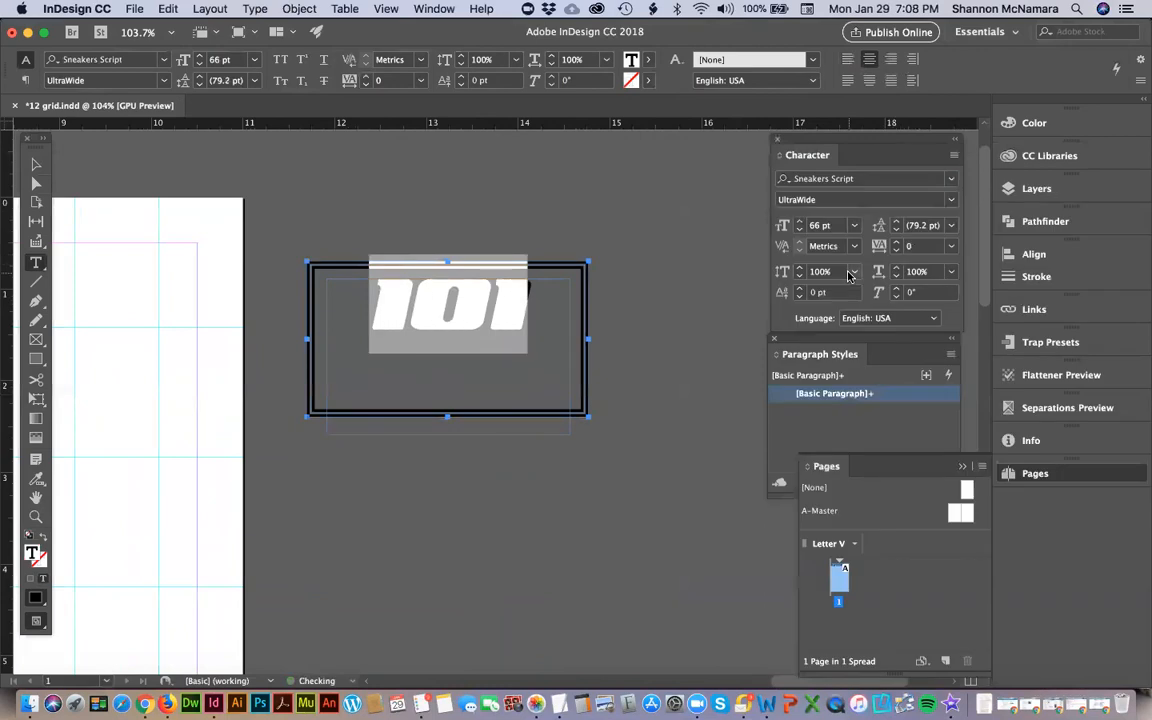
# Enlarge the selected 101 text to 84 pt.
pyautogui.press('super+shift+period')
pyautogui.press('super+shift+period')
pyautogui.press('super+shift+period')
pyautogui.press('super+shift+period')
pyautogui.press('super+shift+period')
pyautogui.press('super+shift+period')
pyautogui.press('super+shift+period')
pyautogui.press('super+shift+period')
pyautogui.press('super+shift+period')
# Change the 101 text to the Wide style of Sneakers Script.
pyautogui.click(858, 178)
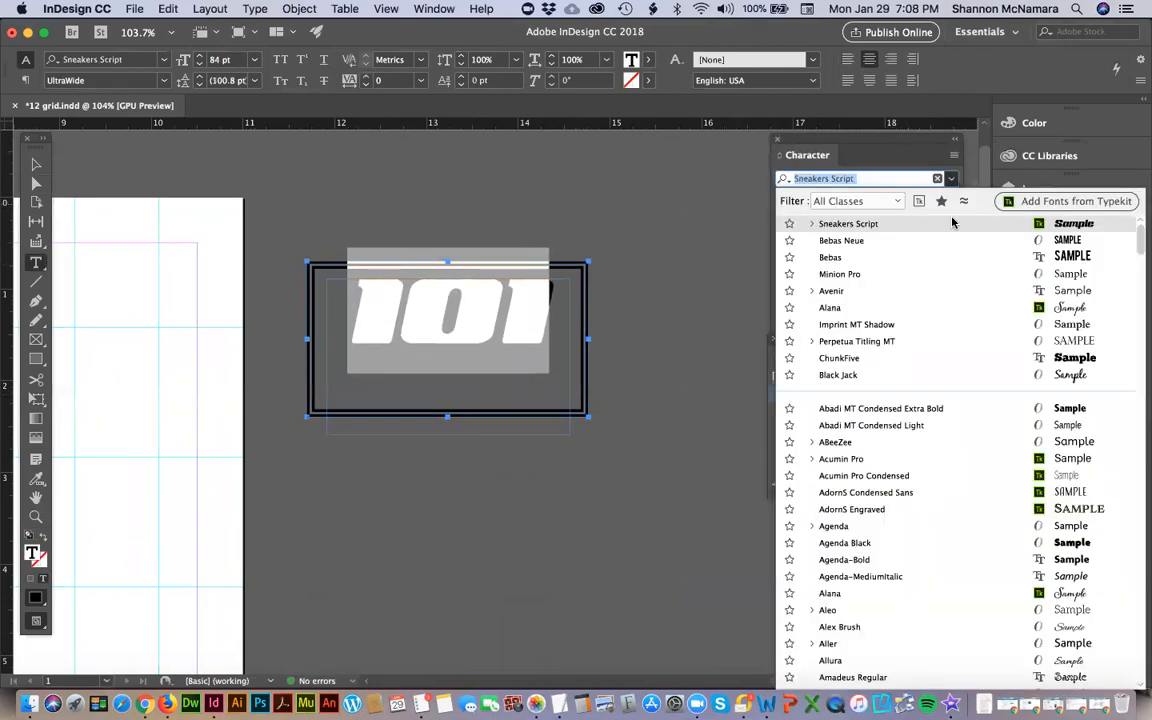
pyautogui.click(811, 224)
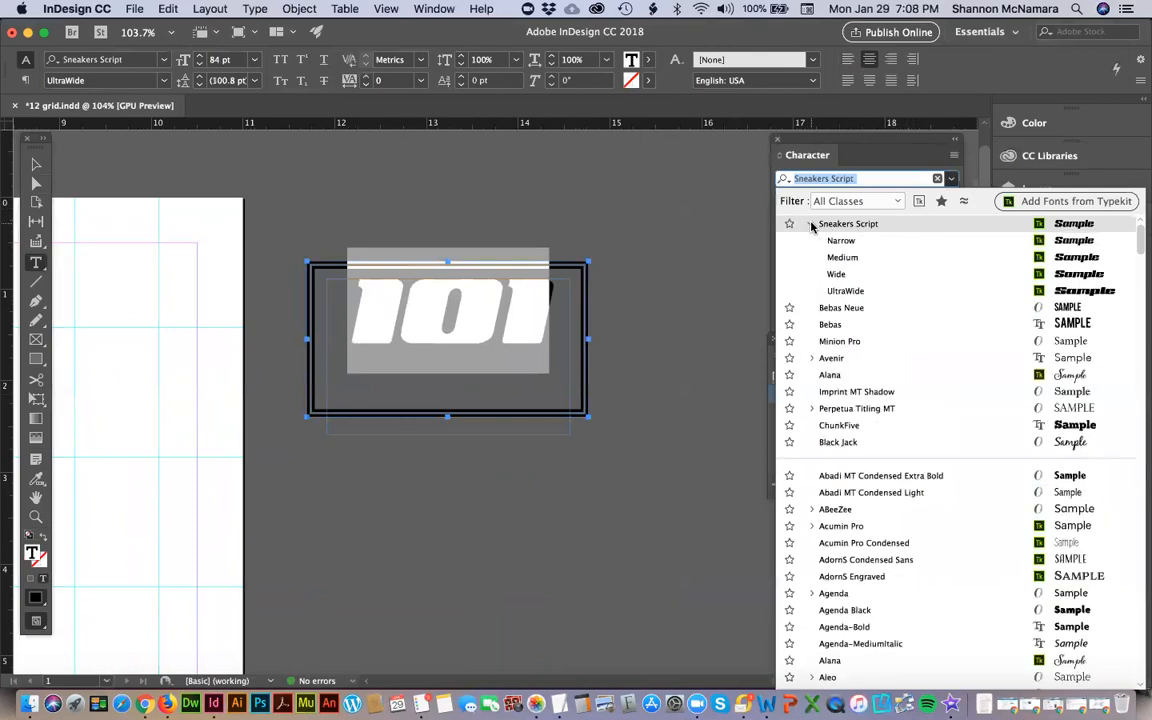
pyautogui.click(835, 274)
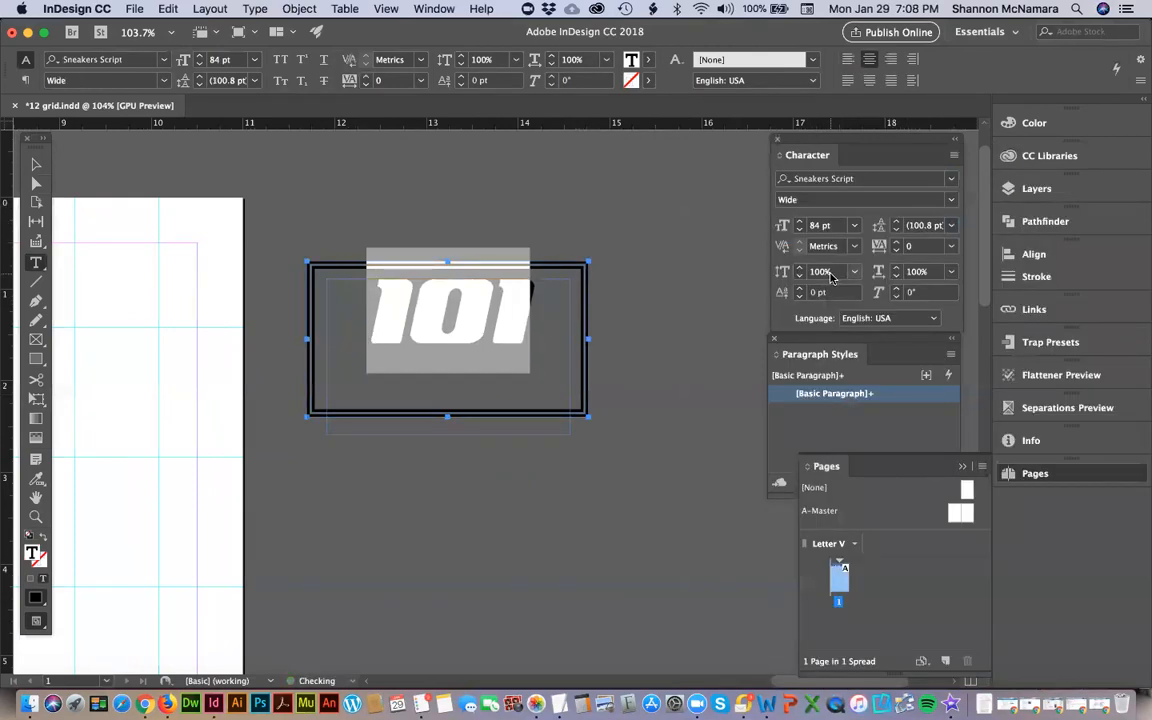
# Enlarge the Wide 101 text to 120 pt so it nearly fills the width of its frame.
pyautogui.press('super+shift+period')
pyautogui.press('super+shift+period')
pyautogui.press('super+shift+period')
pyautogui.press('super+shift+period')
pyautogui.press('super+shift+period')
pyautogui.press('super+shift+period')
pyautogui.press('super+shift+period')
pyautogui.press('super+shift+period')
pyautogui.press('super+shift+period')
pyautogui.press('super+shift+period')
pyautogui.press('super+shift+period')
pyautogui.press('super+shift+period')
pyautogui.press('super+shift+period')
pyautogui.press('super+shift+period')
pyautogui.press('super+shift+period')
pyautogui.press('super+shift+period')
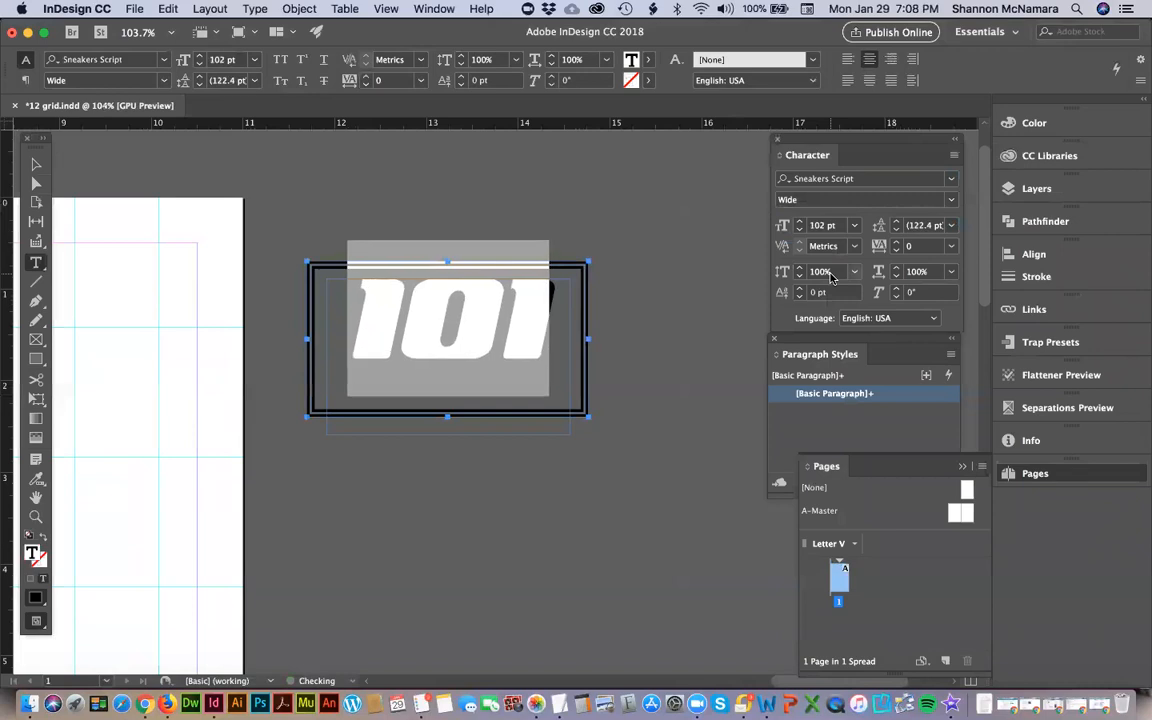
pyautogui.press('super+shift+period')
pyautogui.press('super+shift+period')
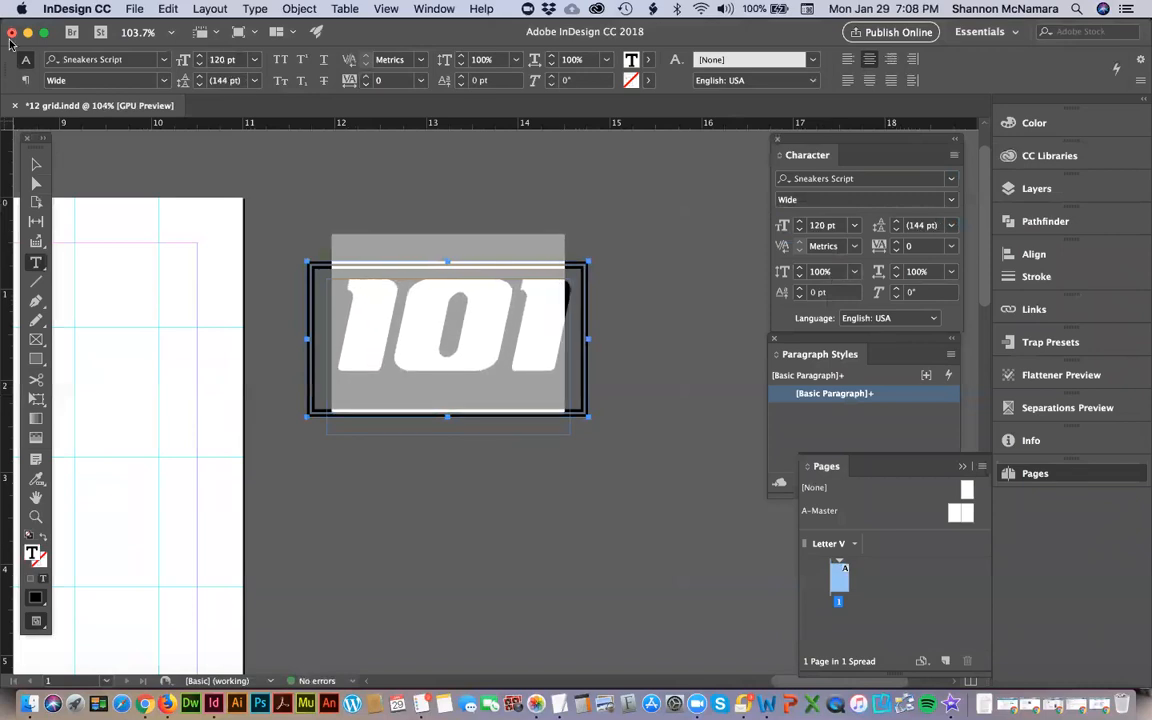
# Nudge the 101 text frame down to a Y position of 1.0011 in, centring the numerals vertically inside the double-stroked rectangle.
pyautogui.click(35, 164)
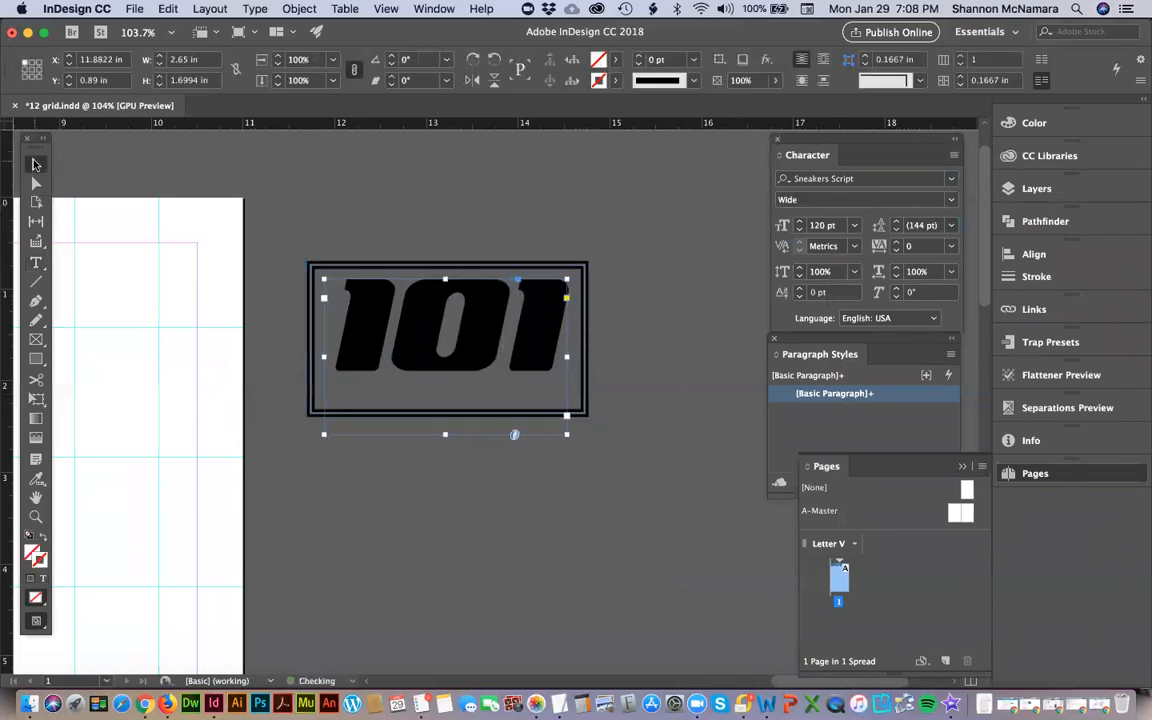
pyautogui.press('Down')
pyautogui.press('Down')
pyautogui.press('Down')
pyautogui.press('Down')
pyautogui.press('Down')
pyautogui.press('Down')
pyautogui.press('Down')
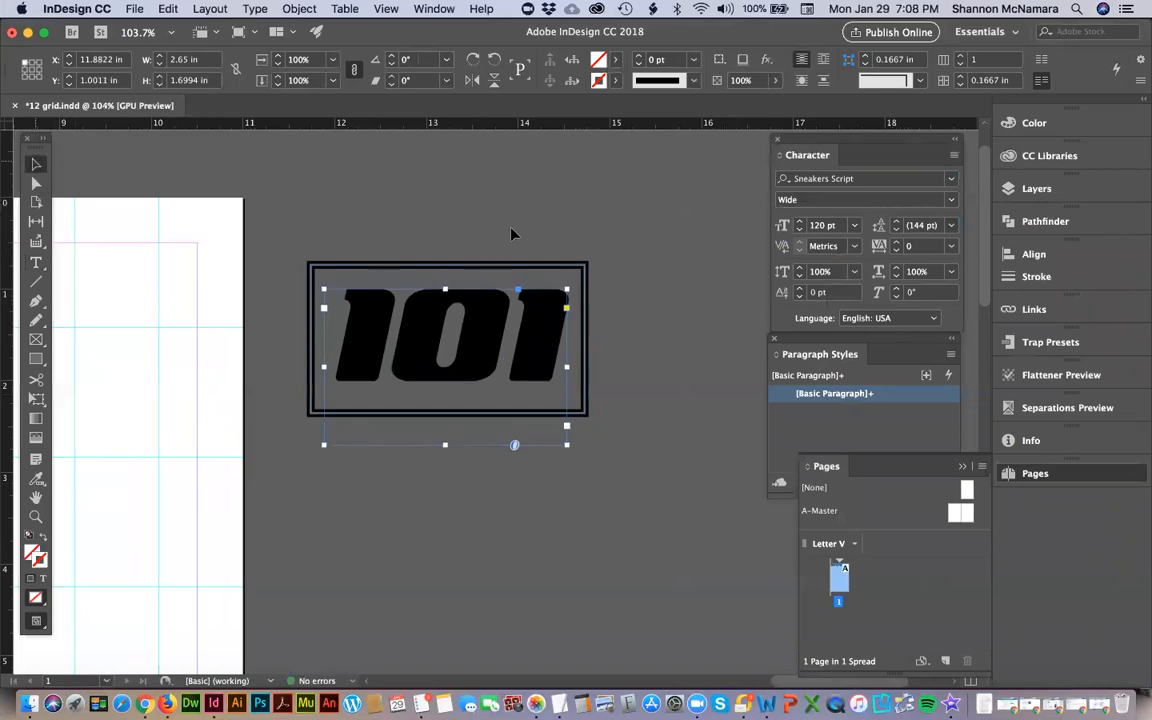
# Group the 101 text with its double-stroked rectangle and move the group onto the page over the end of the BADVERTISING title.
pyautogui.click(442, 257)
pyautogui.click(486, 405)
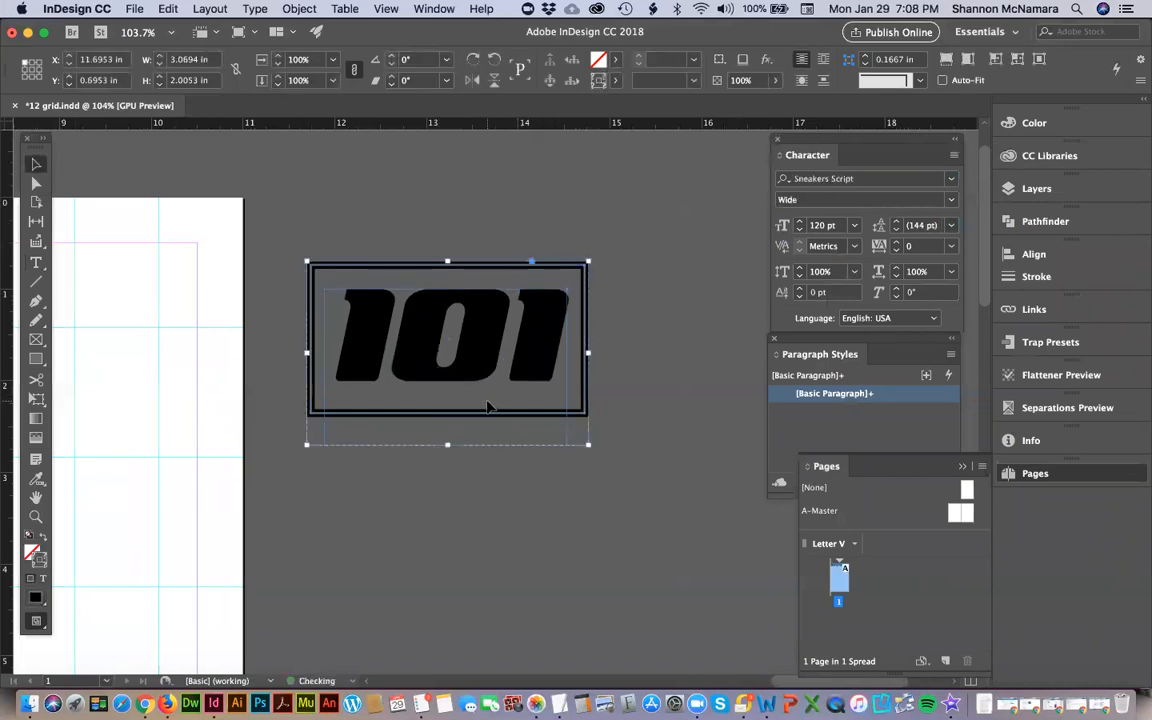
pyautogui.press('super+1')
pyautogui.press('super+5')
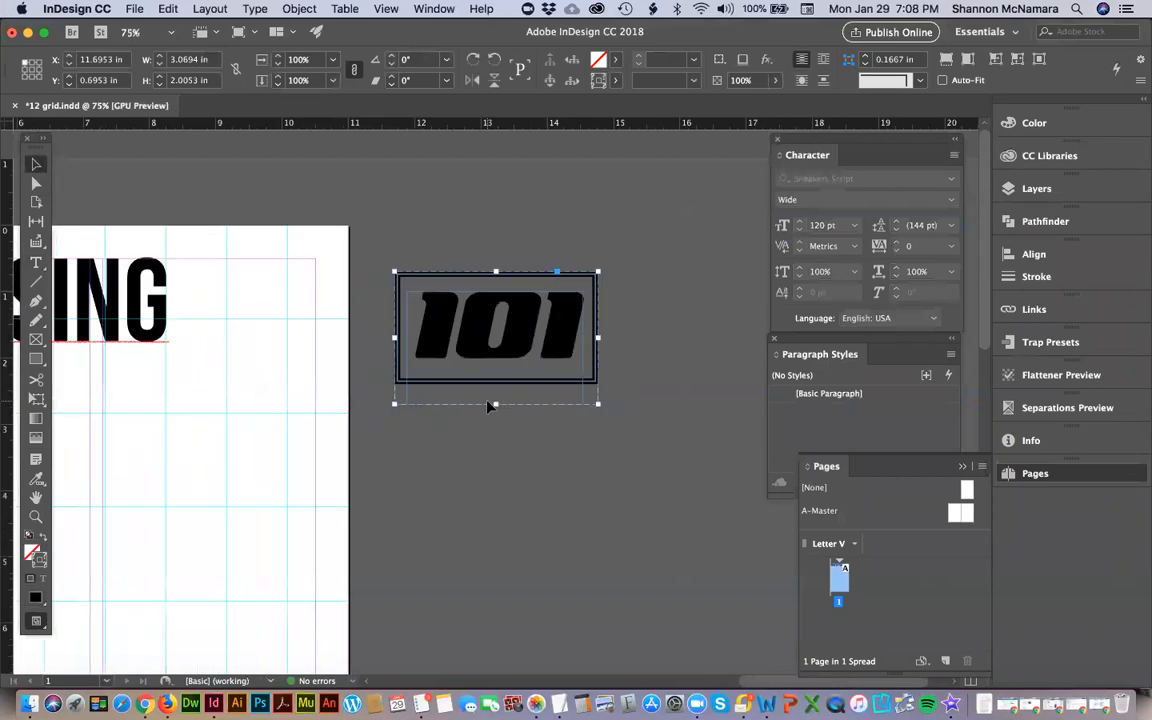
pyautogui.moveTo(576, 290); pyautogui.dragTo(376, 293)
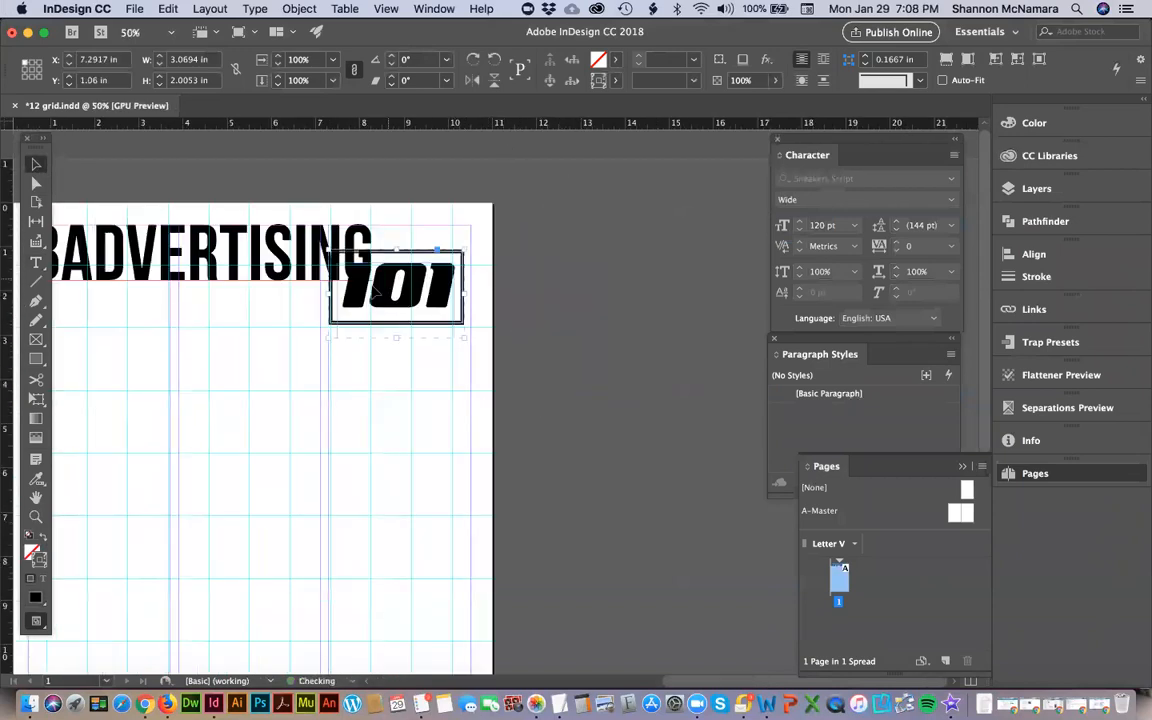
# Rotate the grouped 101 badge to 11°.
pyautogui.click(373, 57)
pyautogui.press('Up')
pyautogui.press('Up')
pyautogui.press('Up')
pyautogui.press('Up')
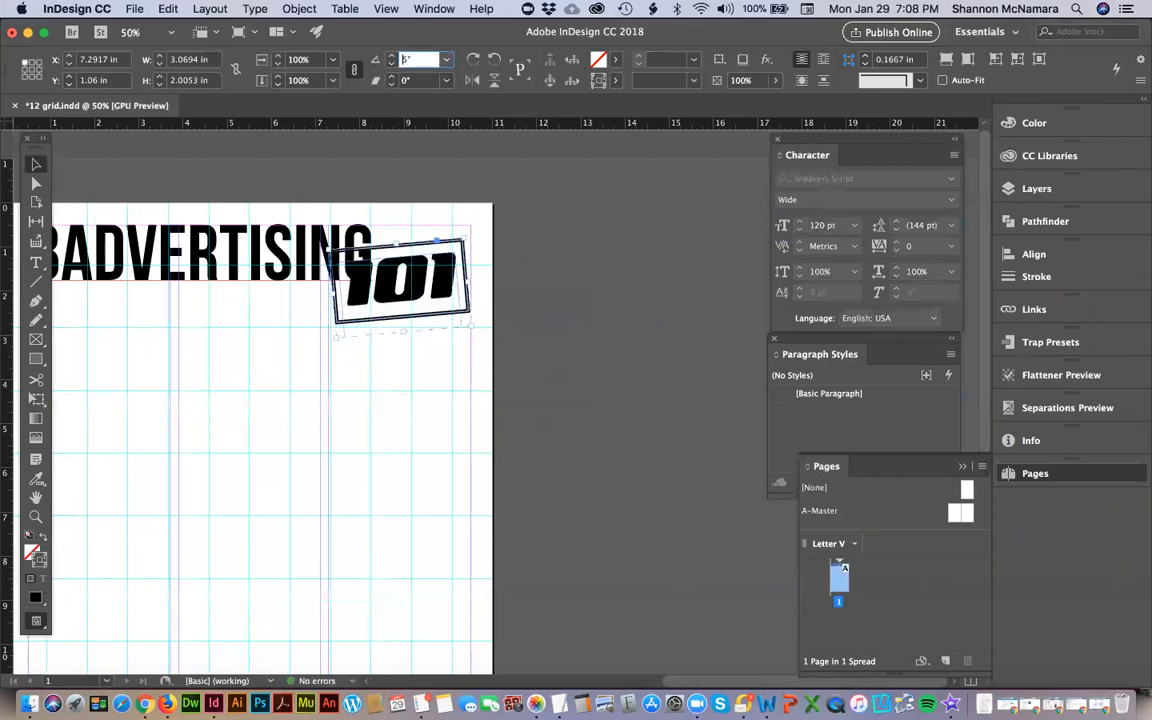
pyautogui.press('Up')
pyautogui.press('Up')
pyautogui.press('Up')
pyautogui.press('Up')
pyautogui.press('Up')
pyautogui.press('Up')
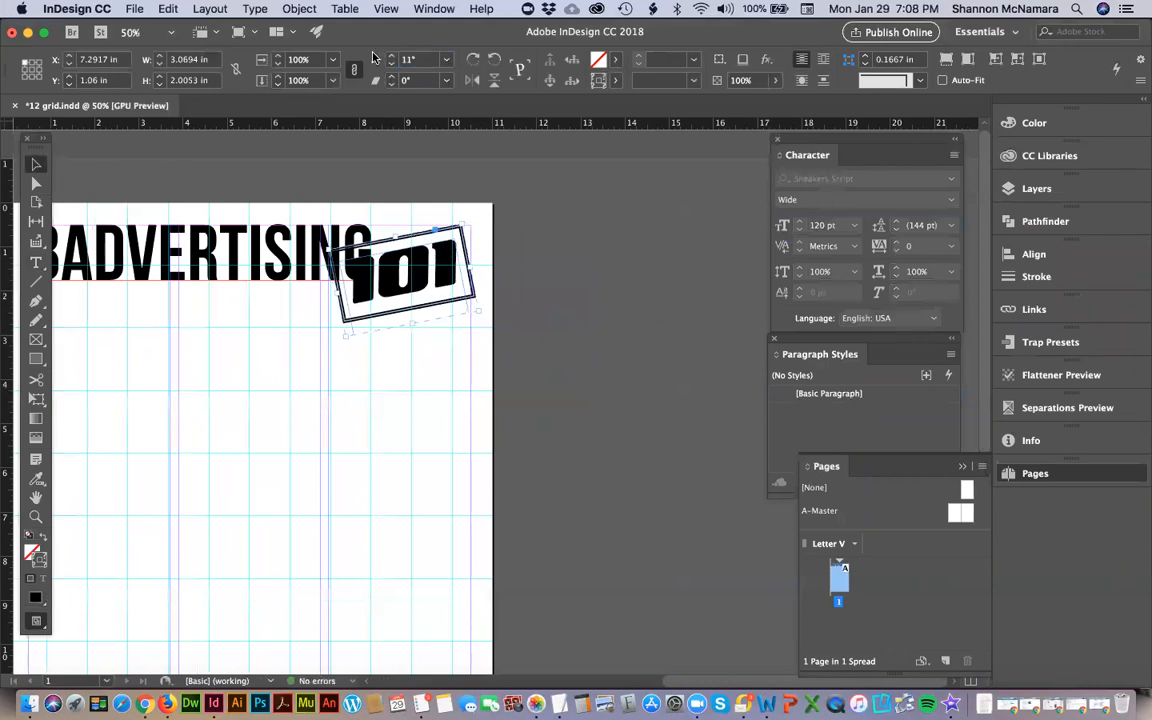
# Nudge the rotated 101 badge down and slightly left so it tucks under the title's final G near the page's right margin.
pyautogui.press('Down')
pyautogui.press('Down')
pyautogui.press('Down')
pyautogui.press('Down')
pyautogui.press('Down')
pyautogui.press('Down')
pyautogui.press('Down')
pyautogui.press('Down')
pyautogui.press('Down')
pyautogui.press('Down')
pyautogui.press('Down')
pyautogui.press('Down')
pyautogui.press('Down')
pyautogui.press('Down')
pyautogui.press('Down')
pyautogui.press('Down')
pyautogui.press('Down')
pyautogui.press('Down')
pyautogui.press('Down')
pyautogui.press('Down')
pyautogui.press('Down')
pyautogui.press('Down')
pyautogui.press('Down')
pyautogui.press('Down')
pyautogui.press('Down')
pyautogui.press('Down')
pyautogui.press('Down')
pyautogui.press('Down')
pyautogui.press('Down')
pyautogui.press('Down')
pyautogui.press('Down')
pyautogui.press('Down')
pyautogui.press('Down')
pyautogui.press('Down')
pyautogui.press('Down')
pyautogui.press('Down')
pyautogui.press('Down')
pyautogui.press('Down')
pyautogui.press('Down')
pyautogui.press('Down')
pyautogui.press('Left')
pyautogui.press('Left')
pyautogui.press('Left')
pyautogui.press('Left')
pyautogui.press('Left')
pyautogui.press('Left')
pyautogui.press('Left')
pyautogui.press('Left')
pyautogui.press('Down')
pyautogui.press('Down')
pyautogui.press('Down')
pyautogui.press('Down')
pyautogui.press('Down')
pyautogui.press('Down')
pyautogui.click(519, 373)
# Align the badge's lower-right corner exactly with the intersection of the page's right margin and the horizontal grid guide.
pyautogui.press('z')
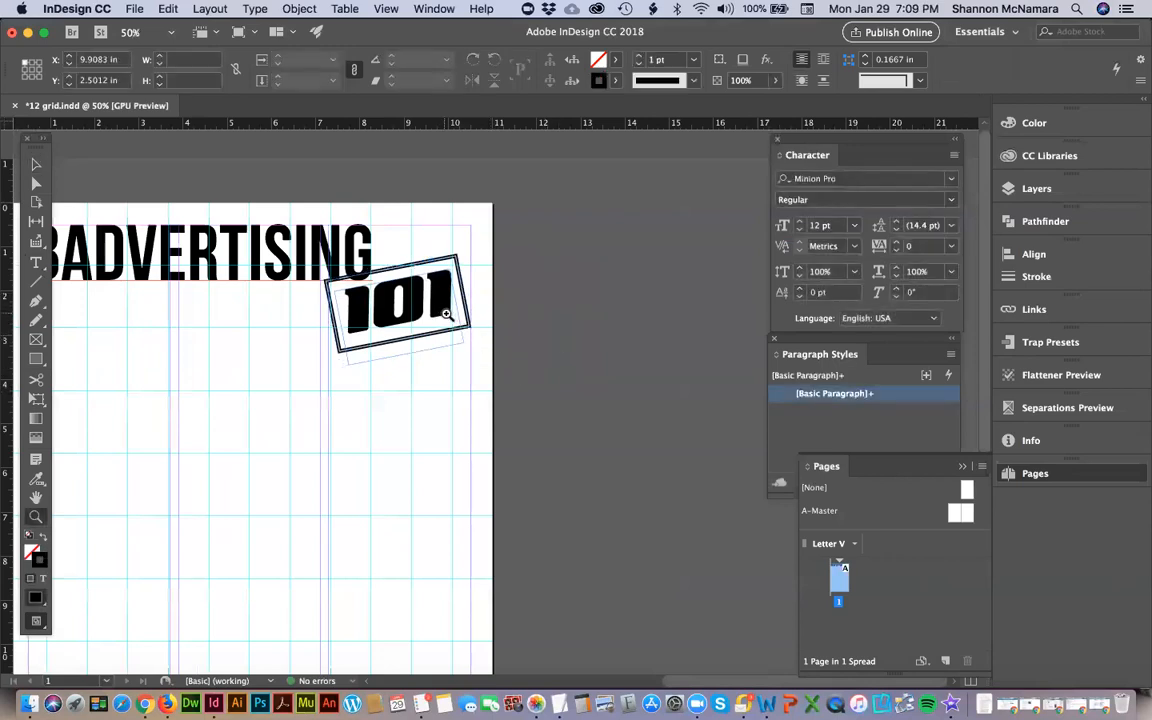
pyautogui.moveTo(446, 315); pyautogui.dragTo(494, 342)
pyautogui.press('v')
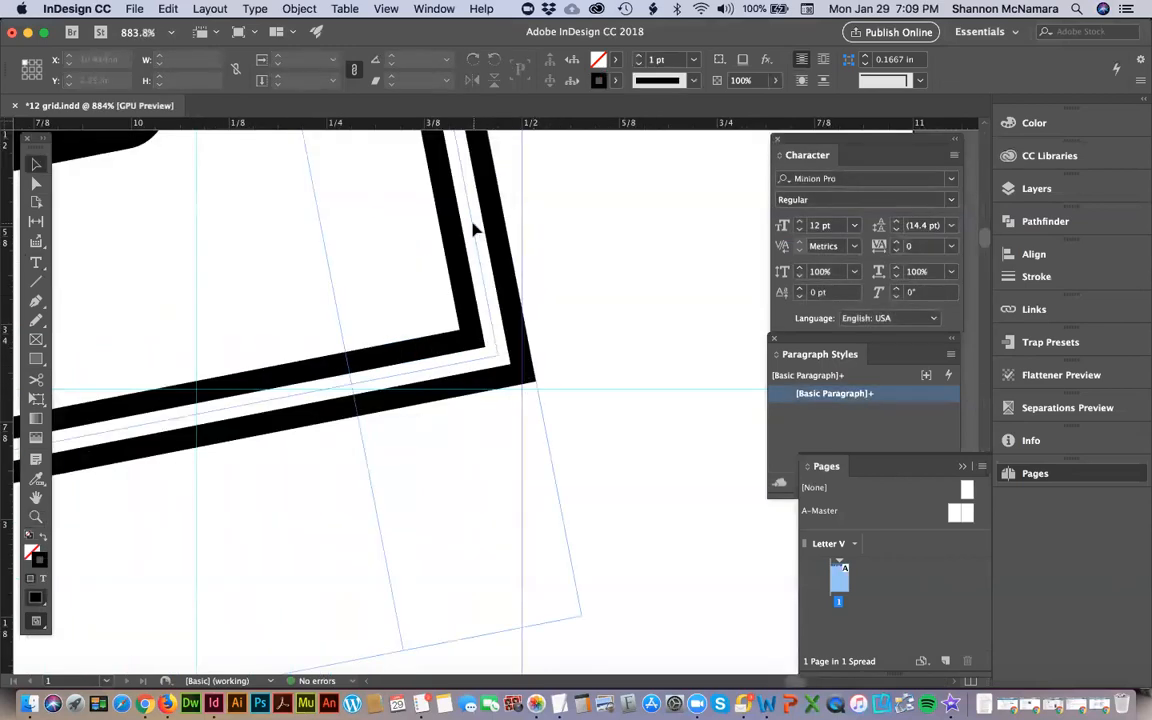
pyautogui.click(533, 382)
pyautogui.moveTo(533, 382); pyautogui.dragTo(522, 391)
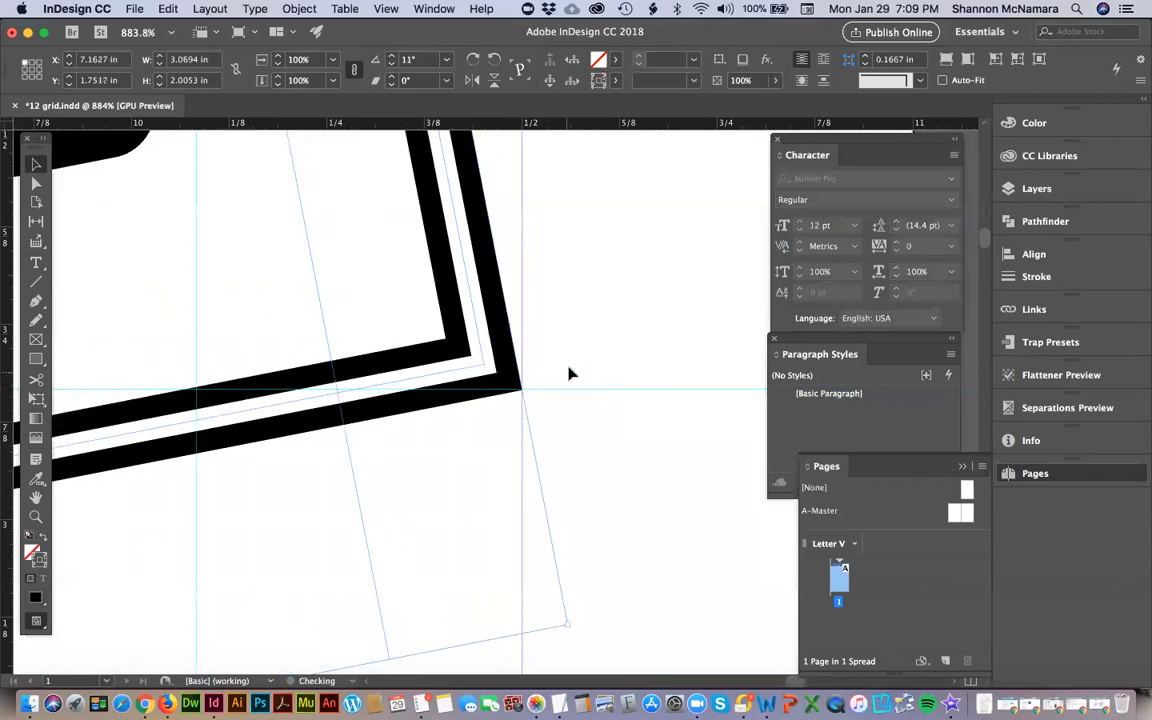
pyautogui.click(568, 370)
pyautogui.press('super+0')
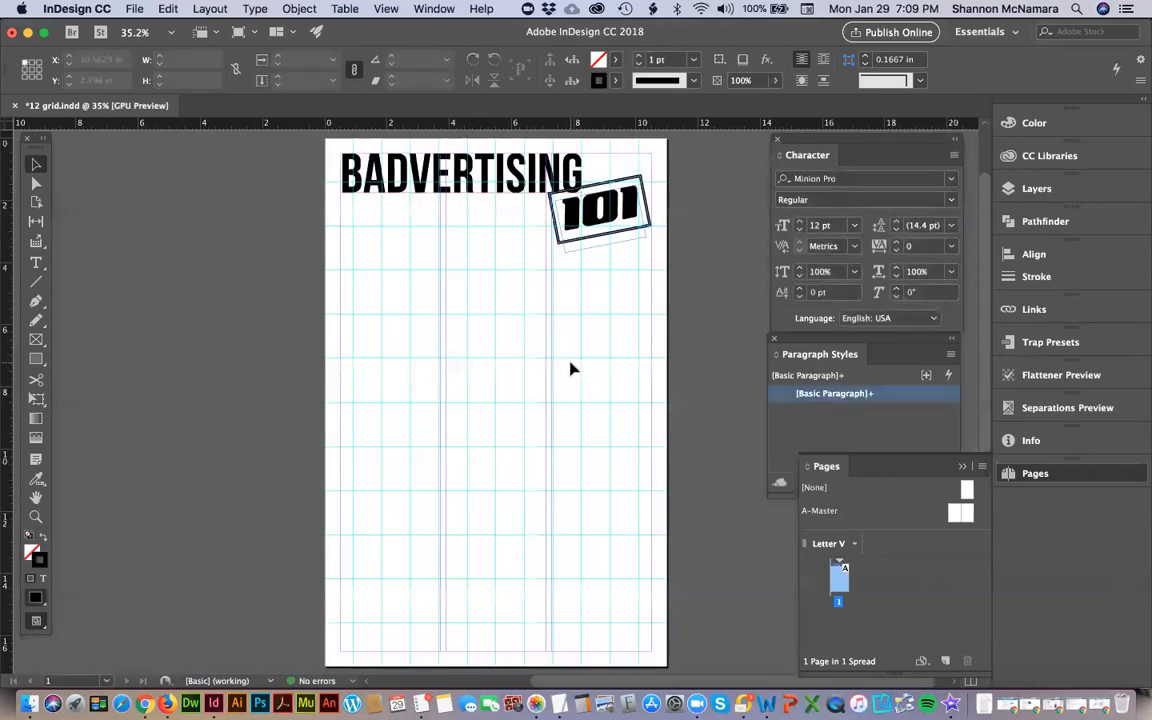
# Ungroup the 101 badge and fill its double-stroked rectangle with [Paper].
pyautogui.press('z')
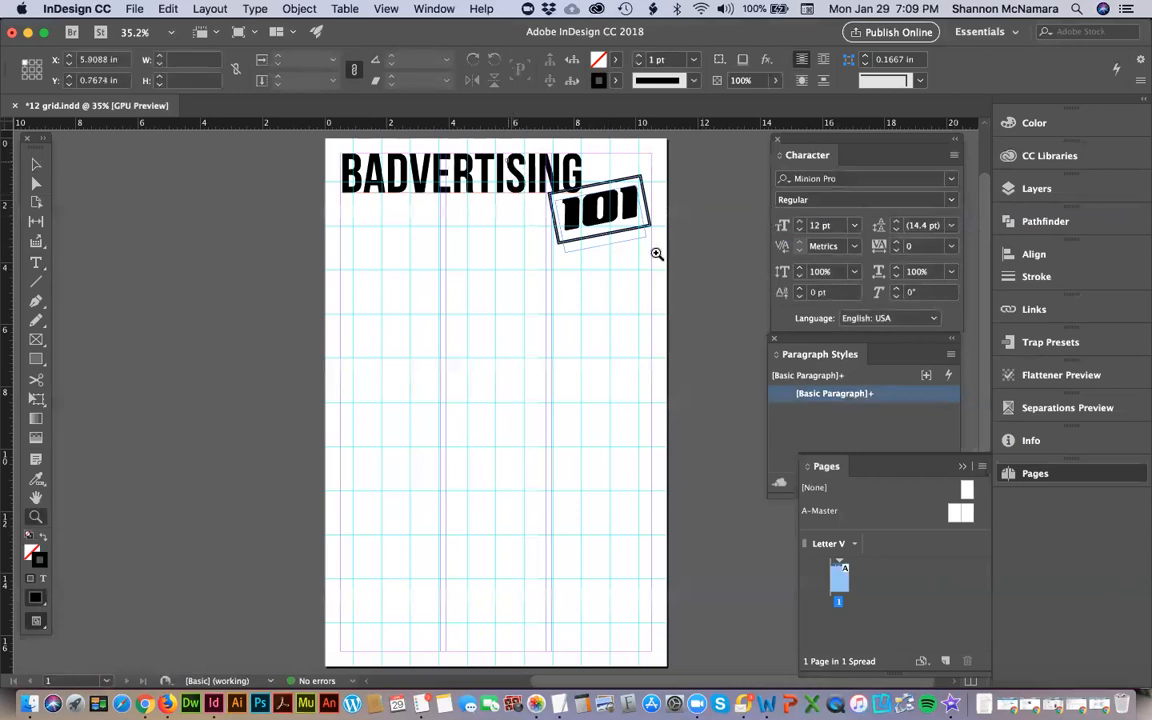
pyautogui.moveTo(658, 249); pyautogui.dragTo(681, 273)
pyautogui.press('v')
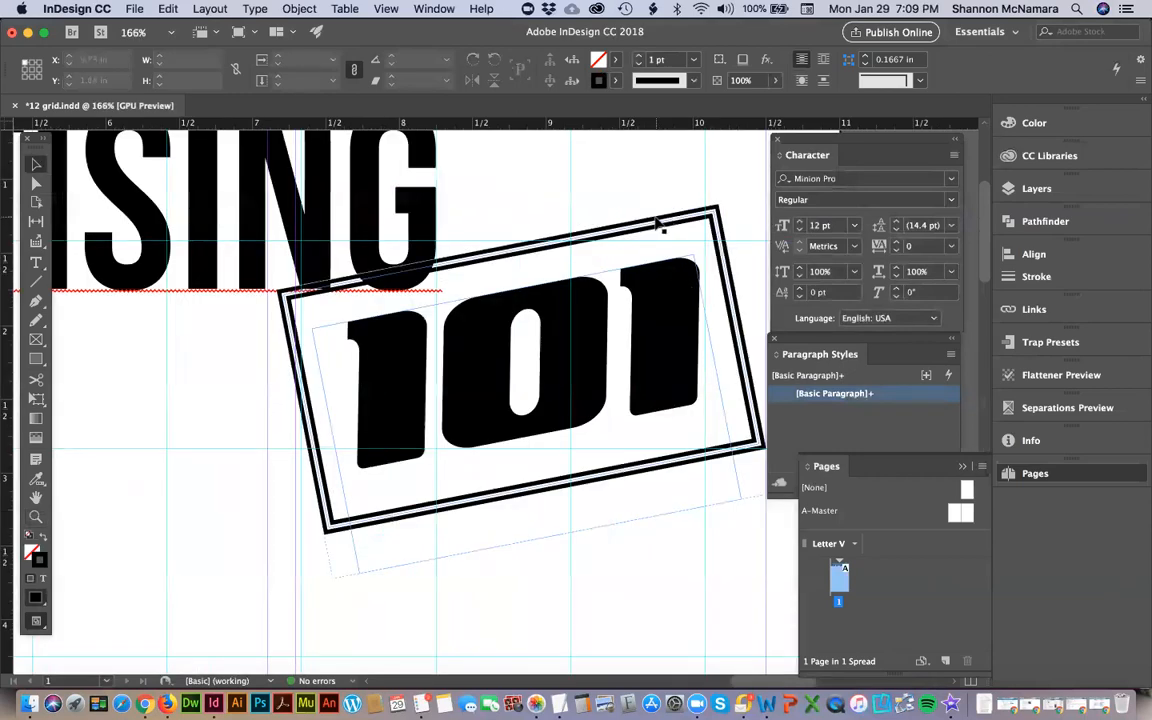
pyautogui.click(658, 222)
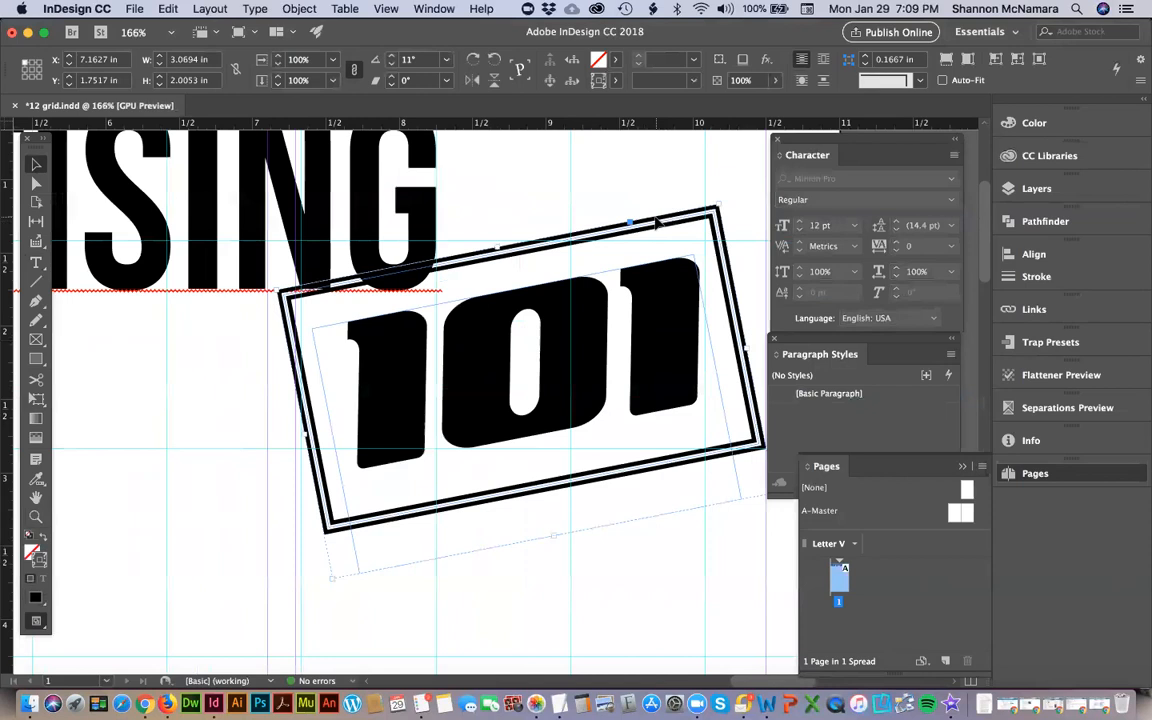
pyautogui.keyDown('super'); pyautogui.click(658, 222); pyautogui.keyUp('super')
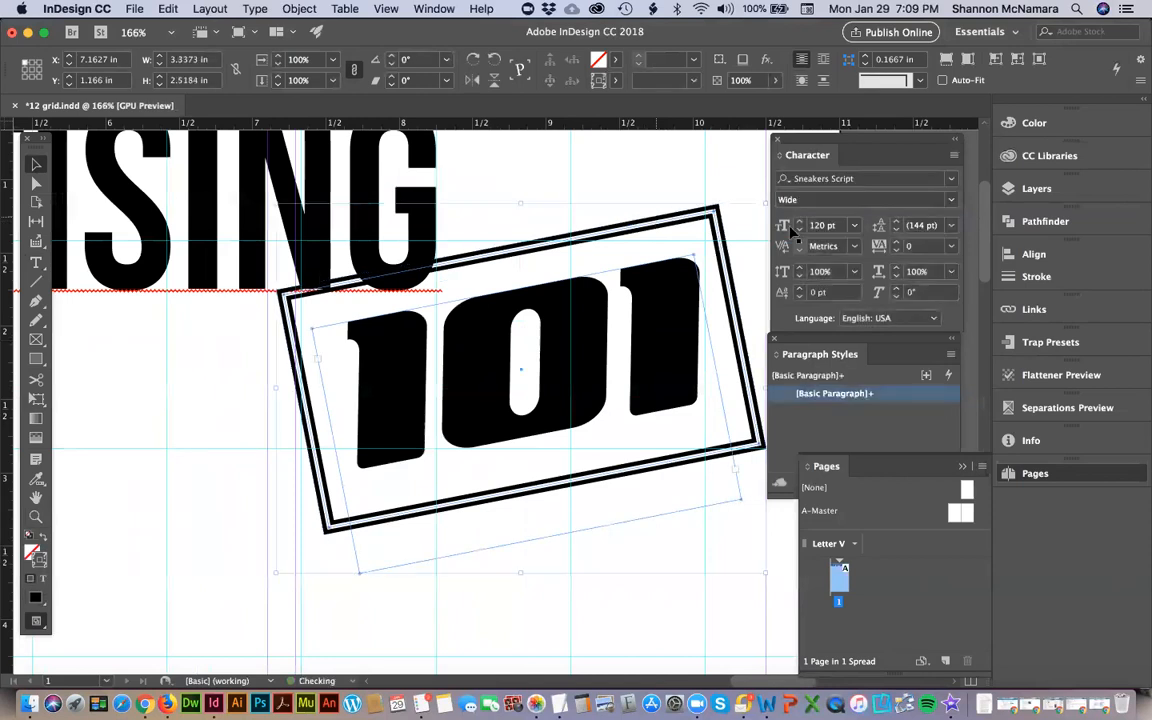
pyautogui.click(703, 228)
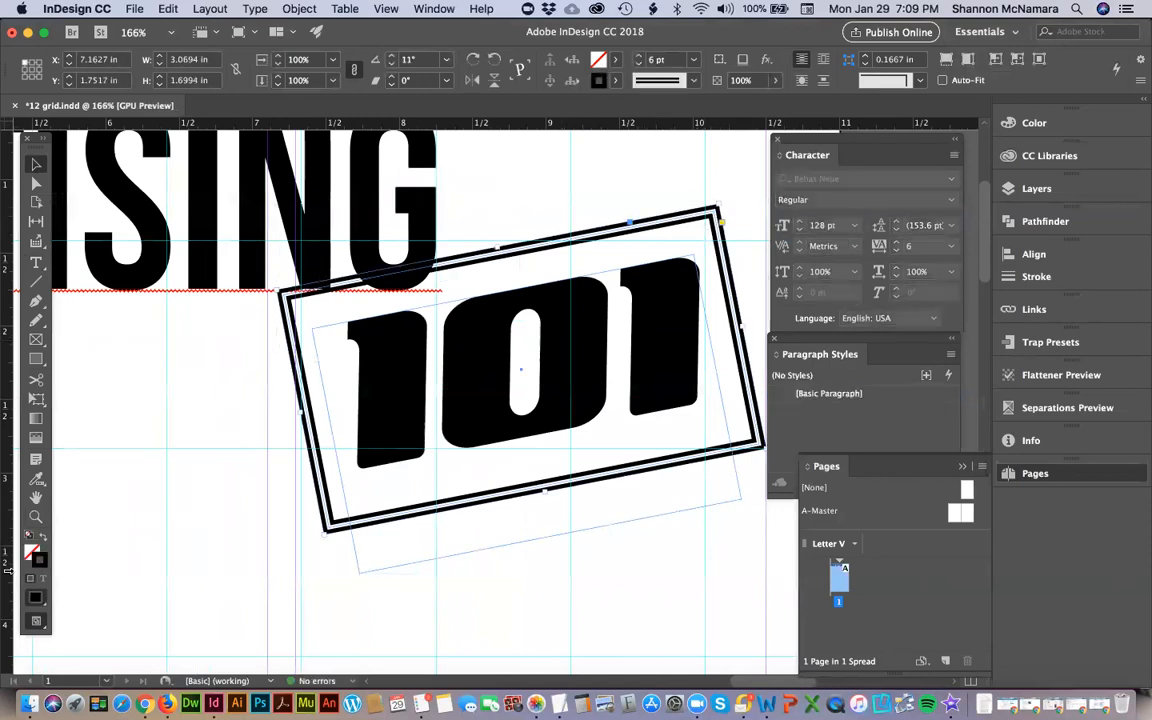
pyautogui.click(617, 61)
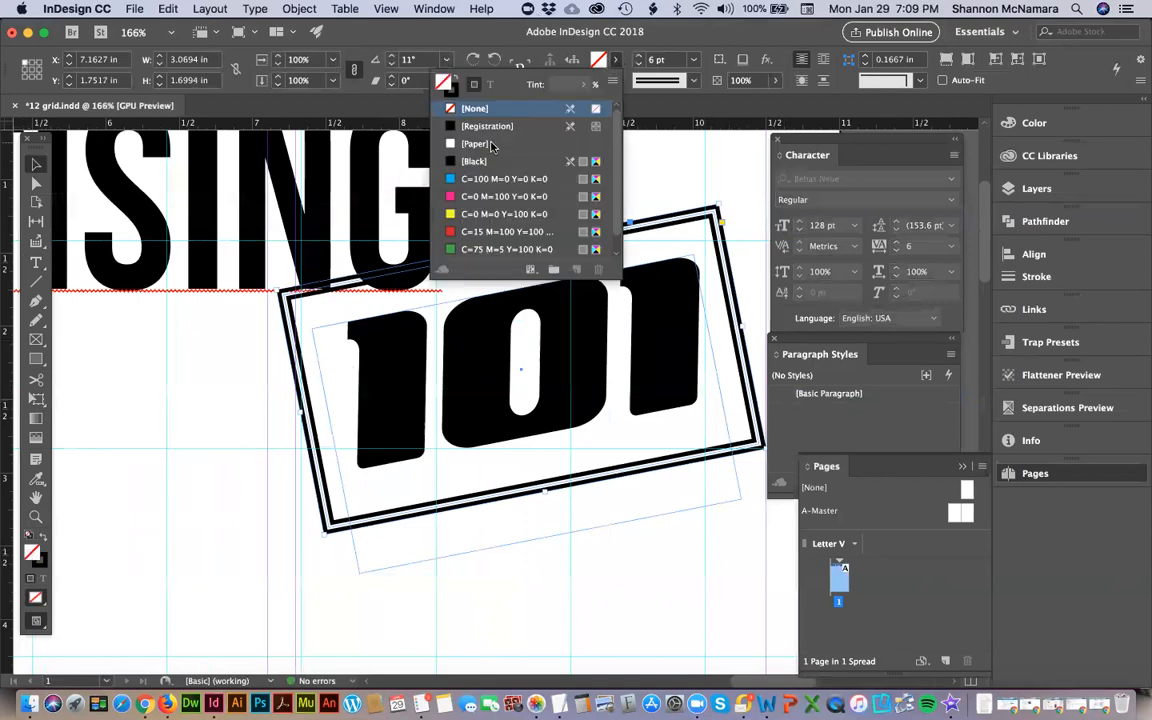
pyautogui.click(475, 143)
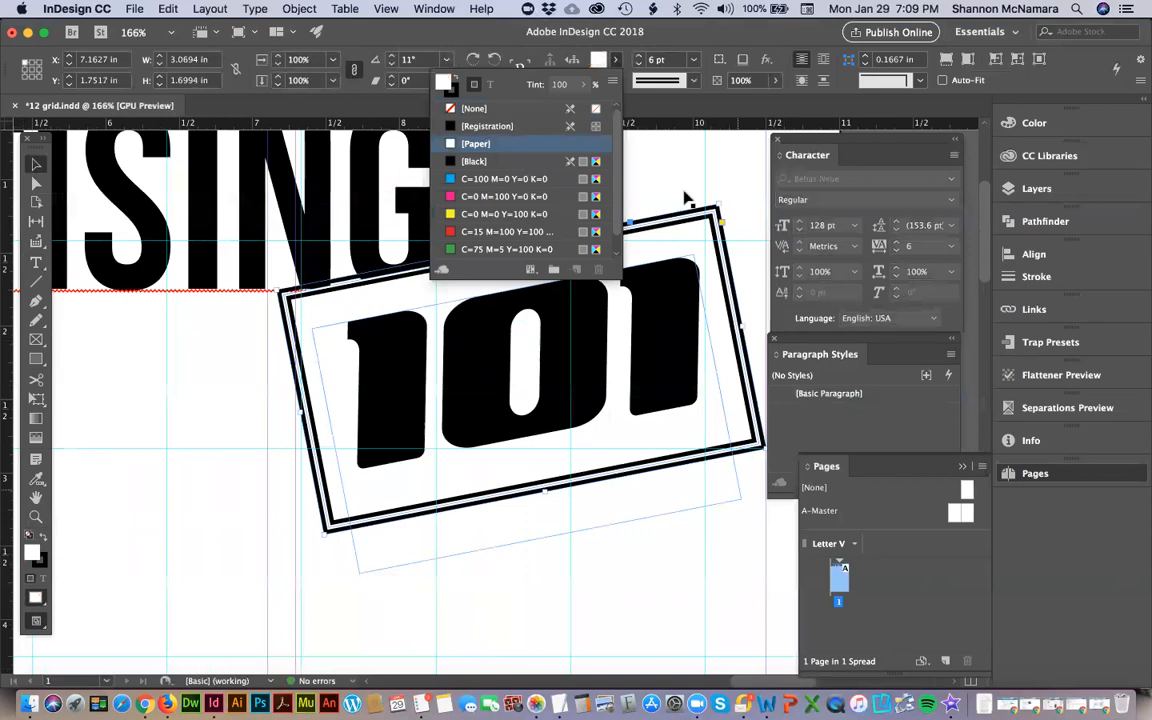
# Set the gap colour of the rectangle's Thick - Thick stroke to [Paper].
pyautogui.click(696, 81)
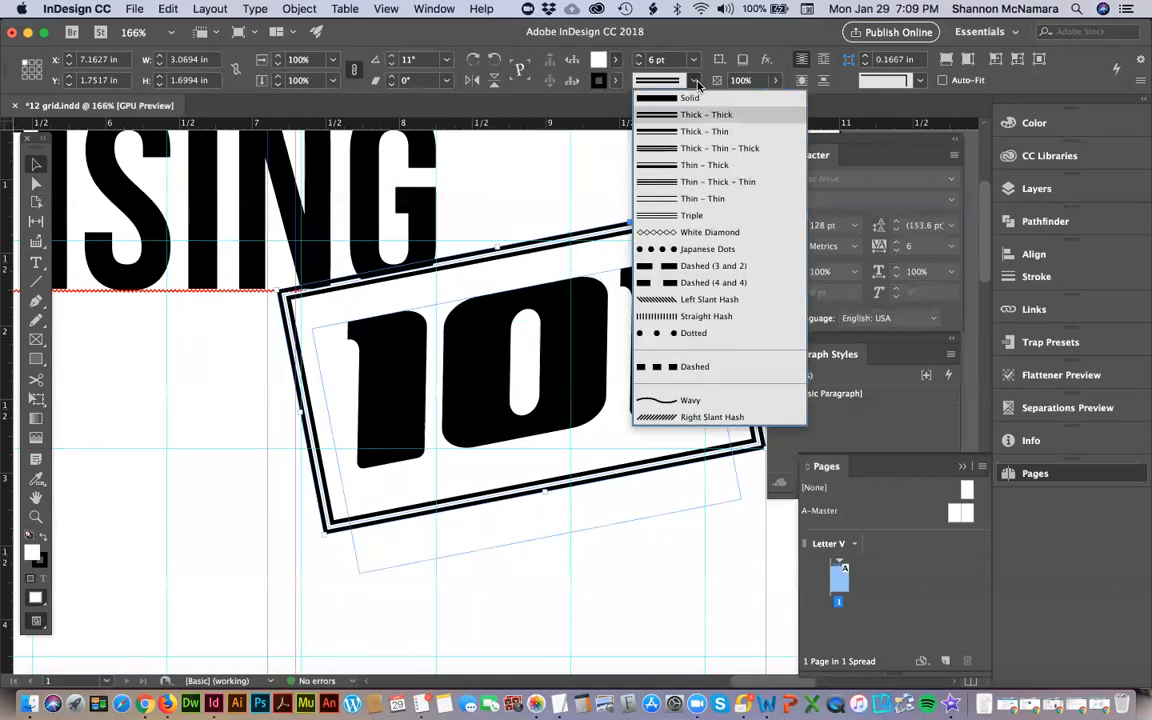
pyautogui.click(725, 42)
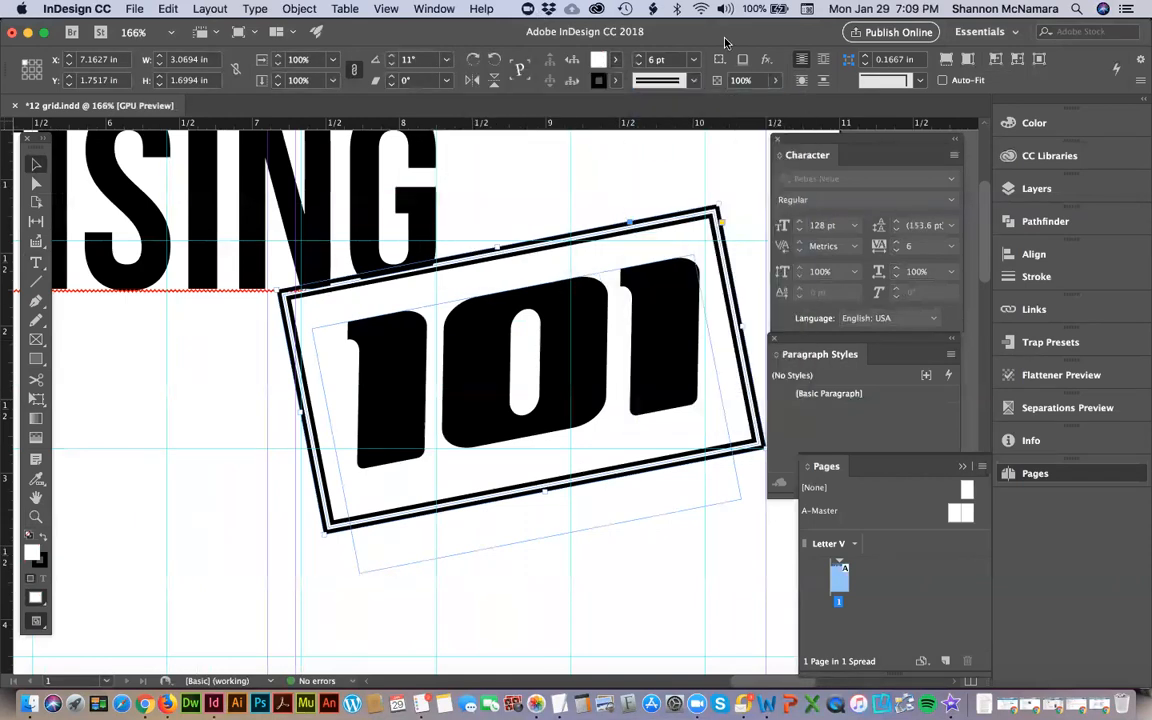
pyautogui.click(40, 558)
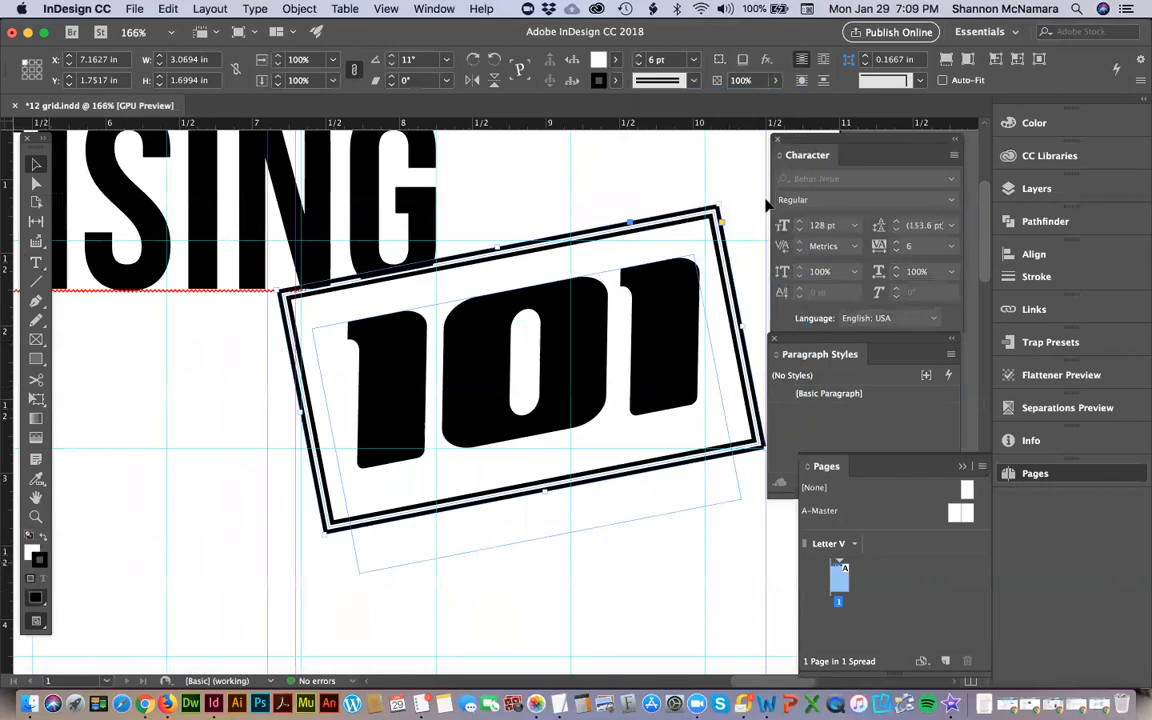
pyautogui.click(1036, 276)
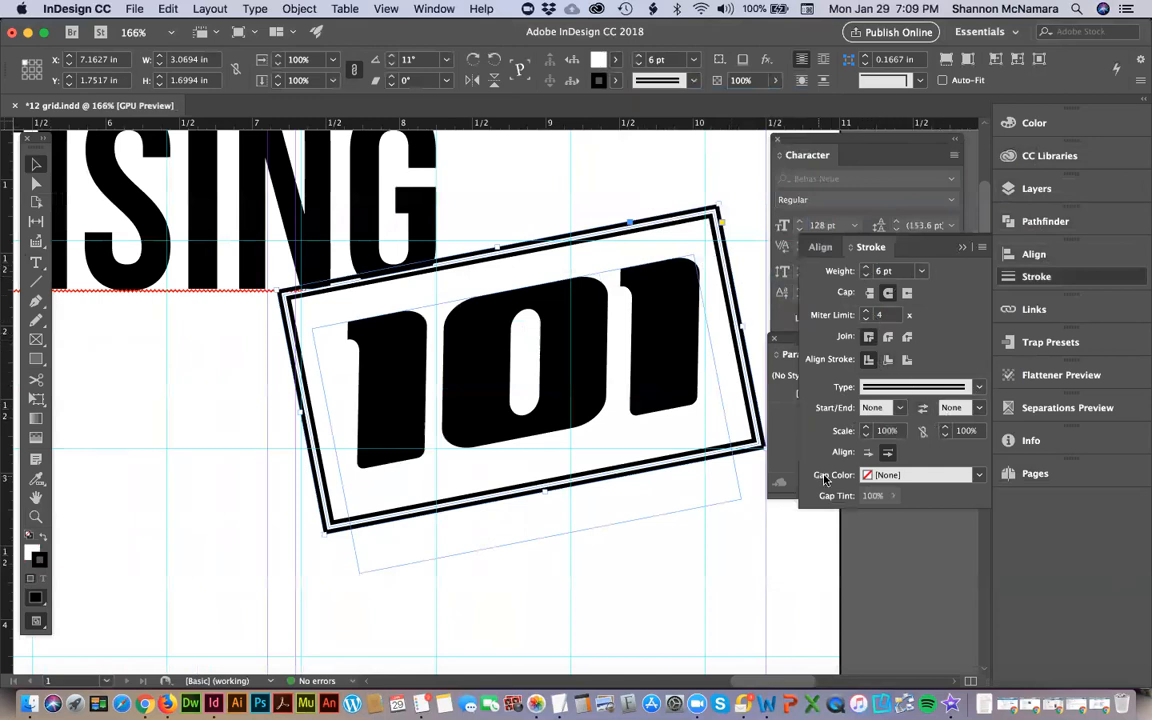
pyautogui.click(980, 476)
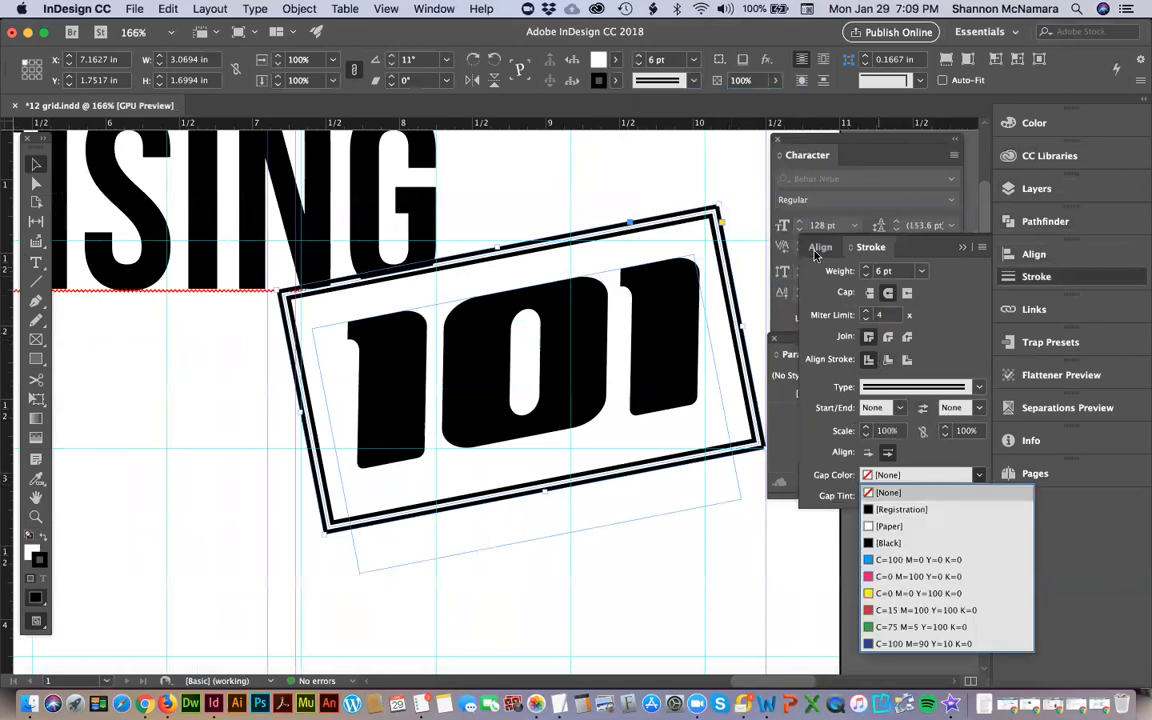
pyautogui.click(892, 528)
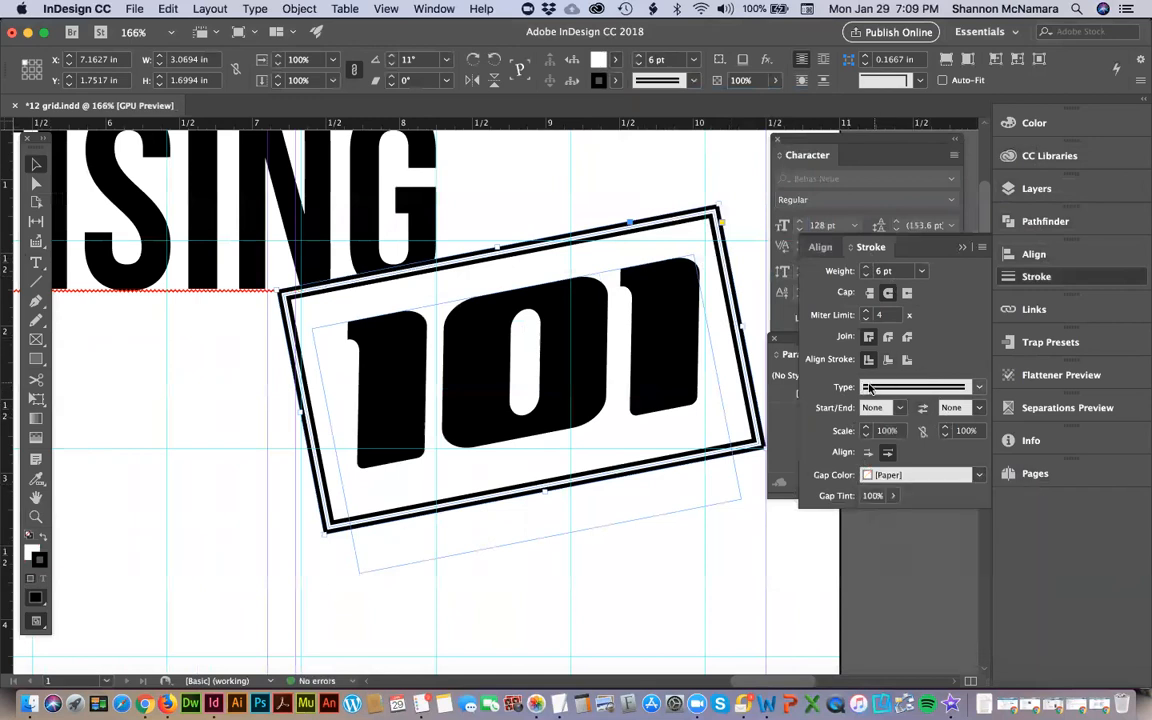
# Group the 101 text and its white-filled rectangle again, then deselect the badge with the whole page in view.
pyautogui.click(517, 532)
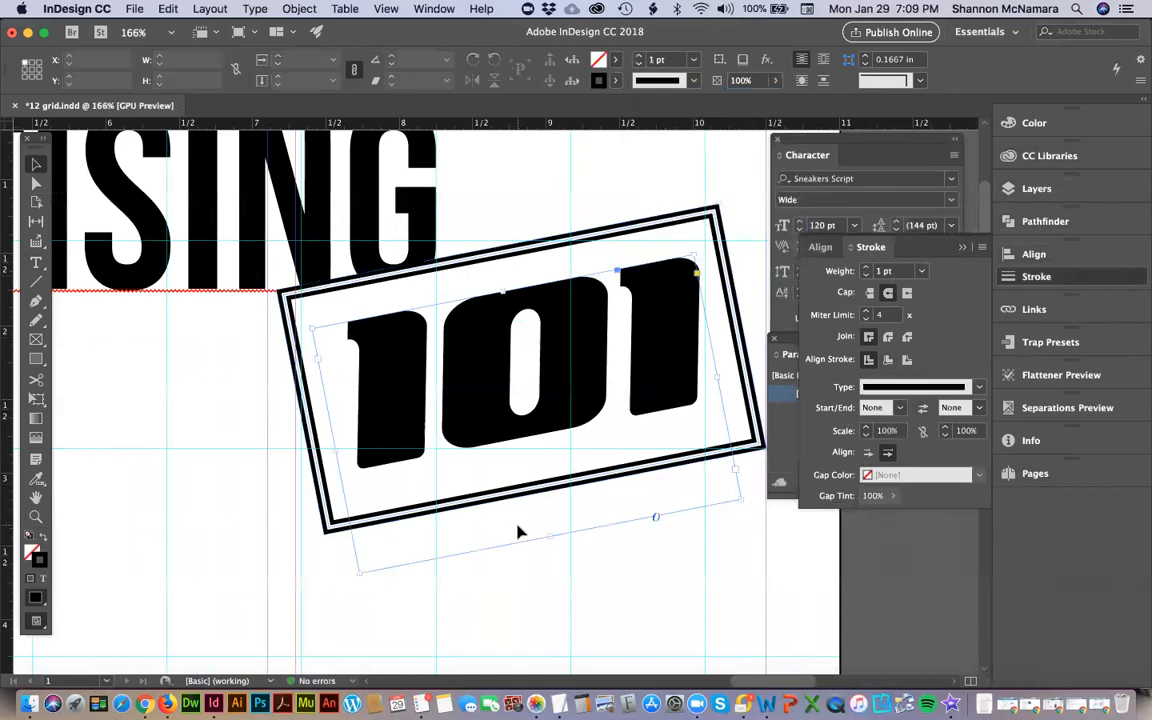
pyautogui.keyDown('shift'); pyautogui.click(684, 231); pyautogui.keyUp('shift')
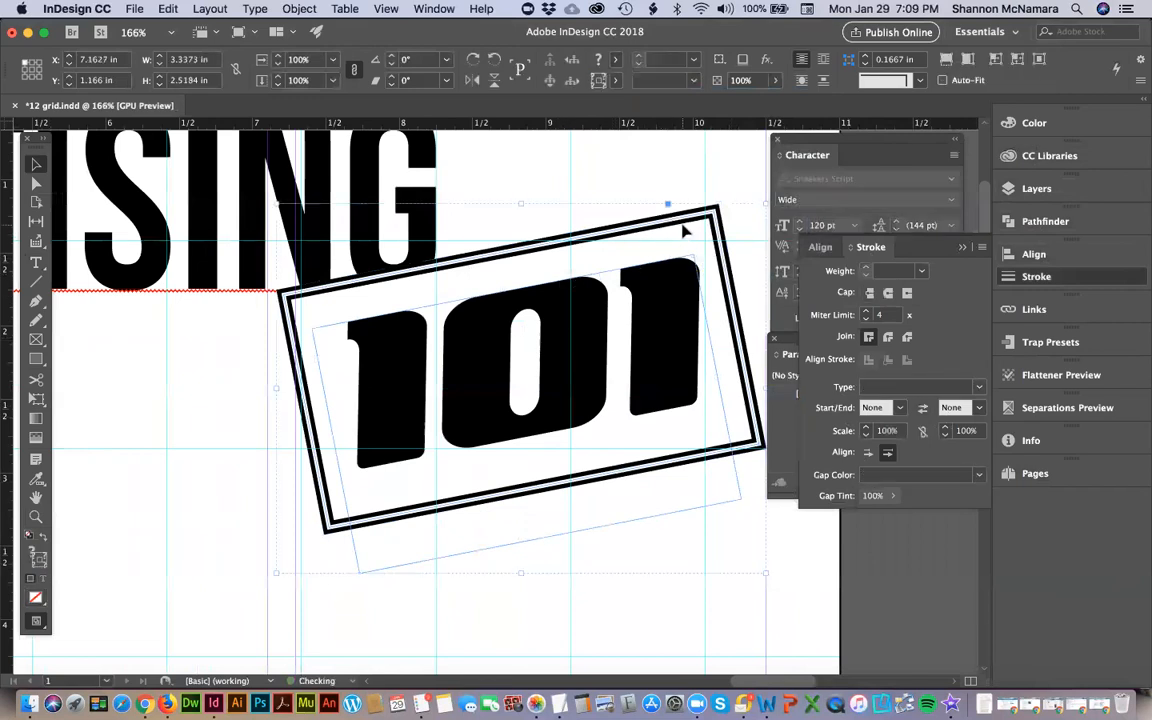
pyautogui.press('super+0')
pyautogui.click(679, 226)
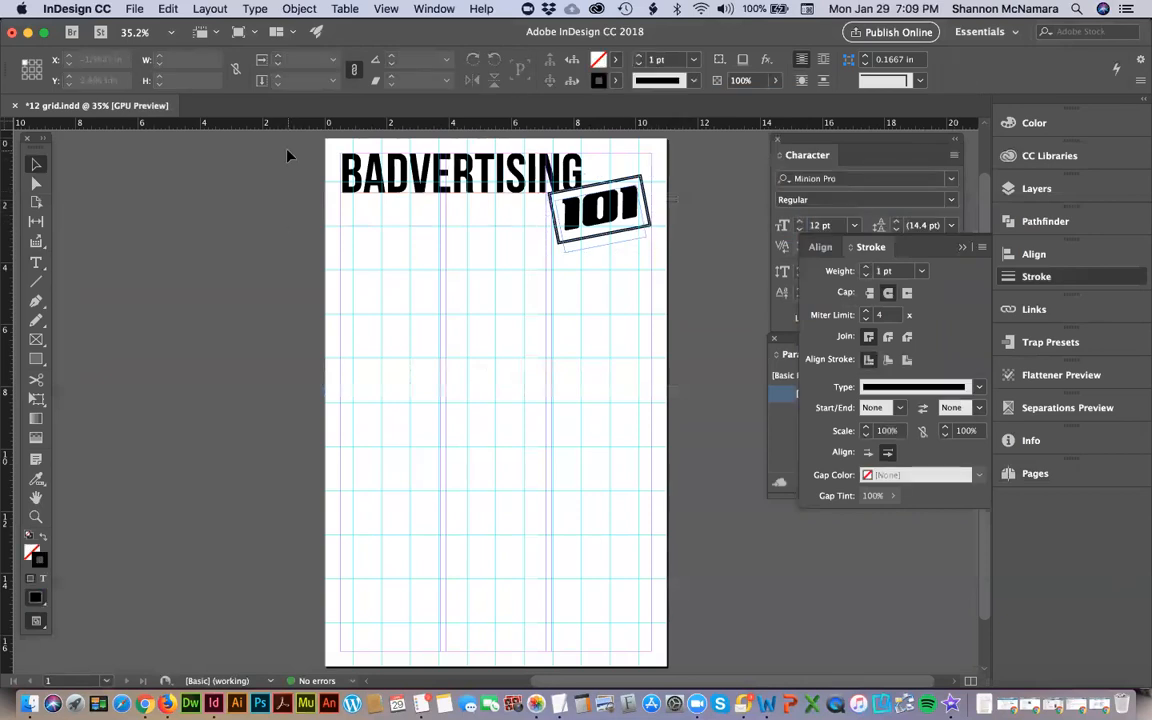
# Switch to Word and look through the article text in badvertising.docx.
pyautogui.press('super+Tab')
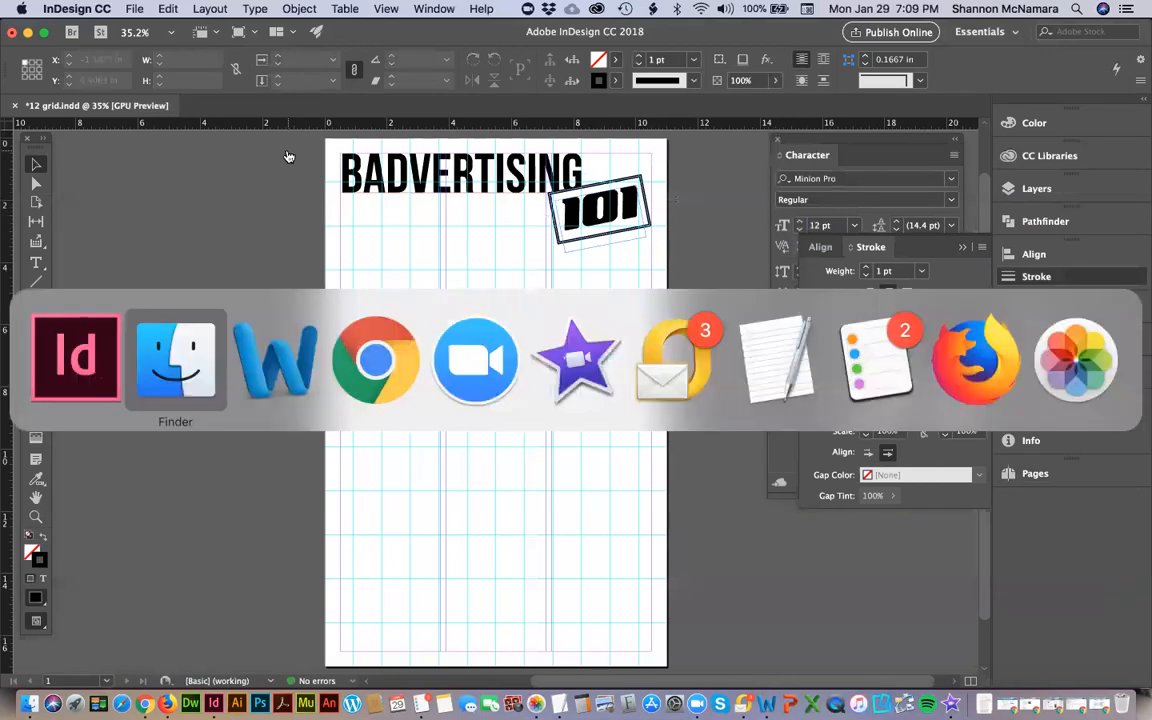
pyautogui.press('super+Tab')
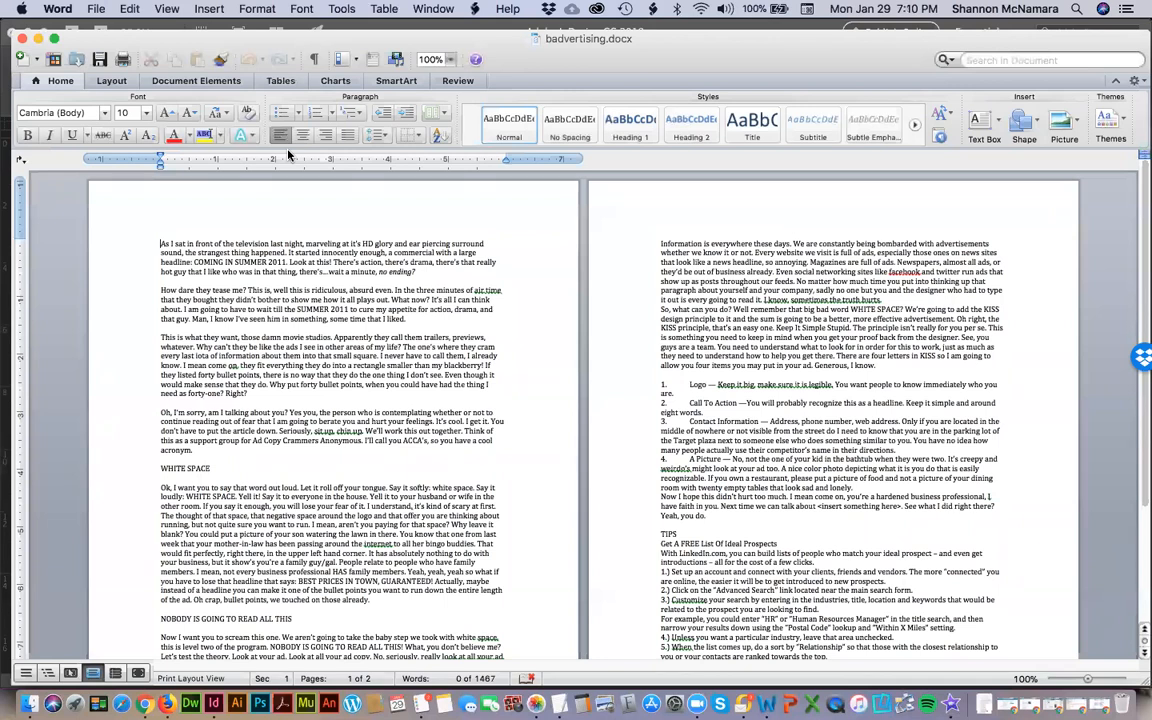
pyautogui.scroll(-3, 295, 352)
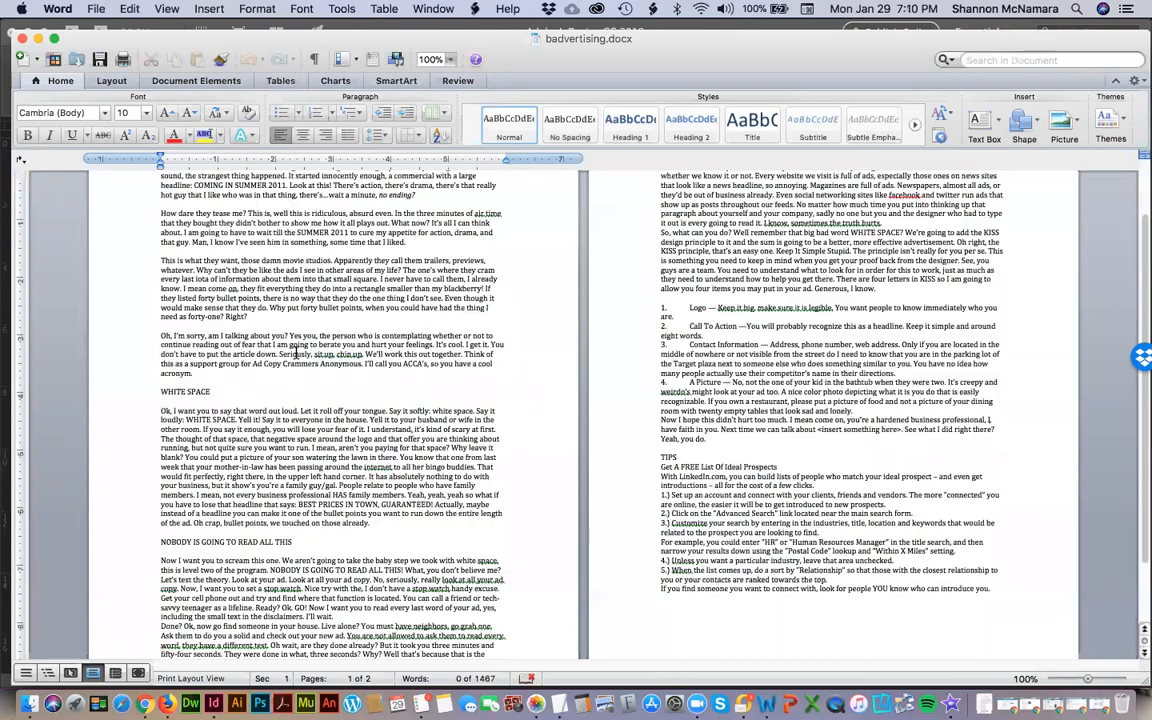
# Finish looking through the Word text and open 13_Badvertising_Article.pdf from the MYAssessment folder in Finder.
pyautogui.scroll(-3, 295, 352)
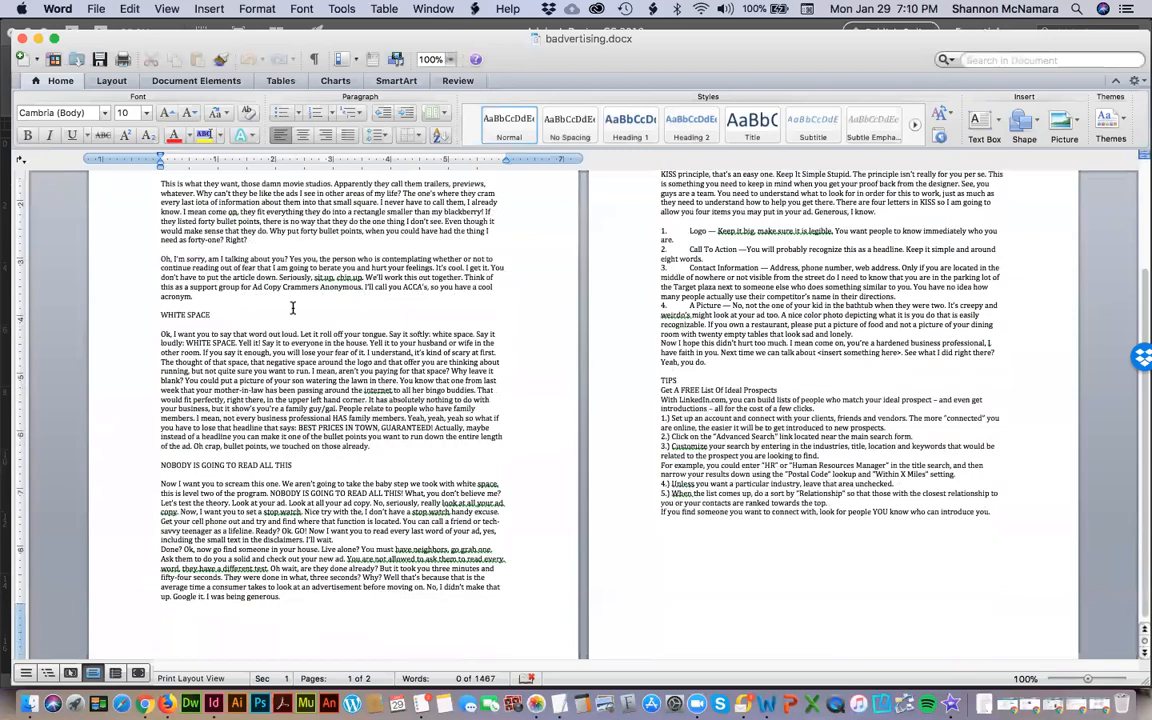
pyautogui.scroll(6, 293, 308)
pyautogui.press('super+Tab')
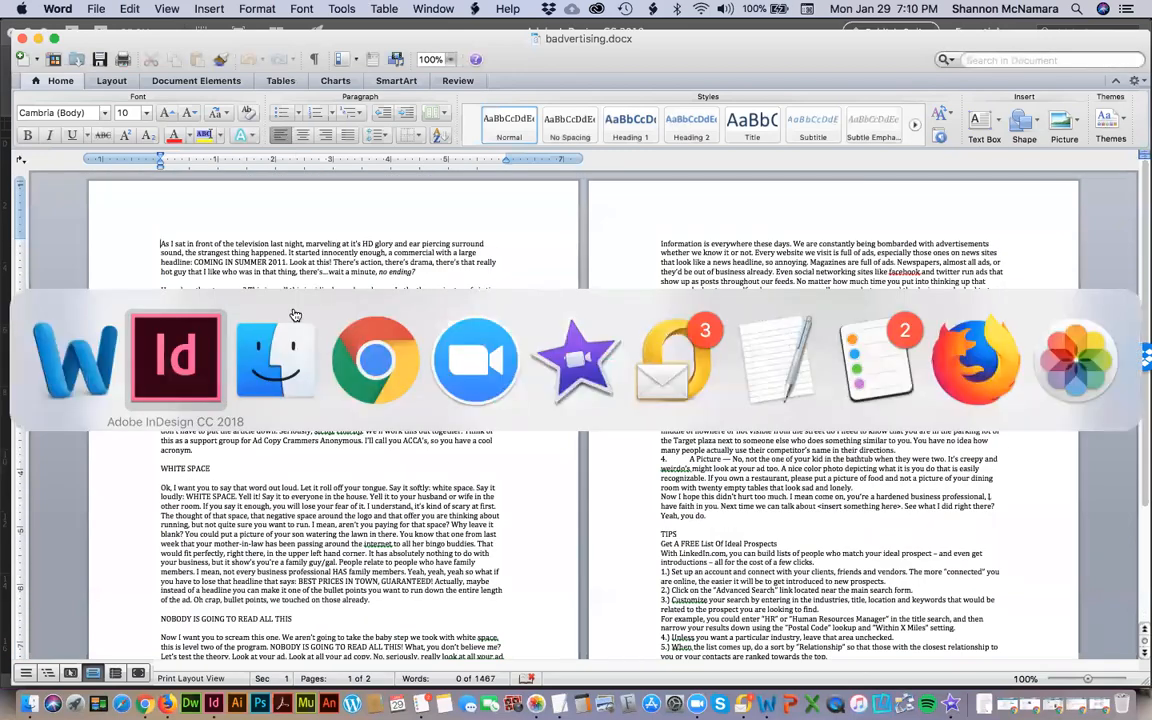
pyautogui.press('super+Tab')
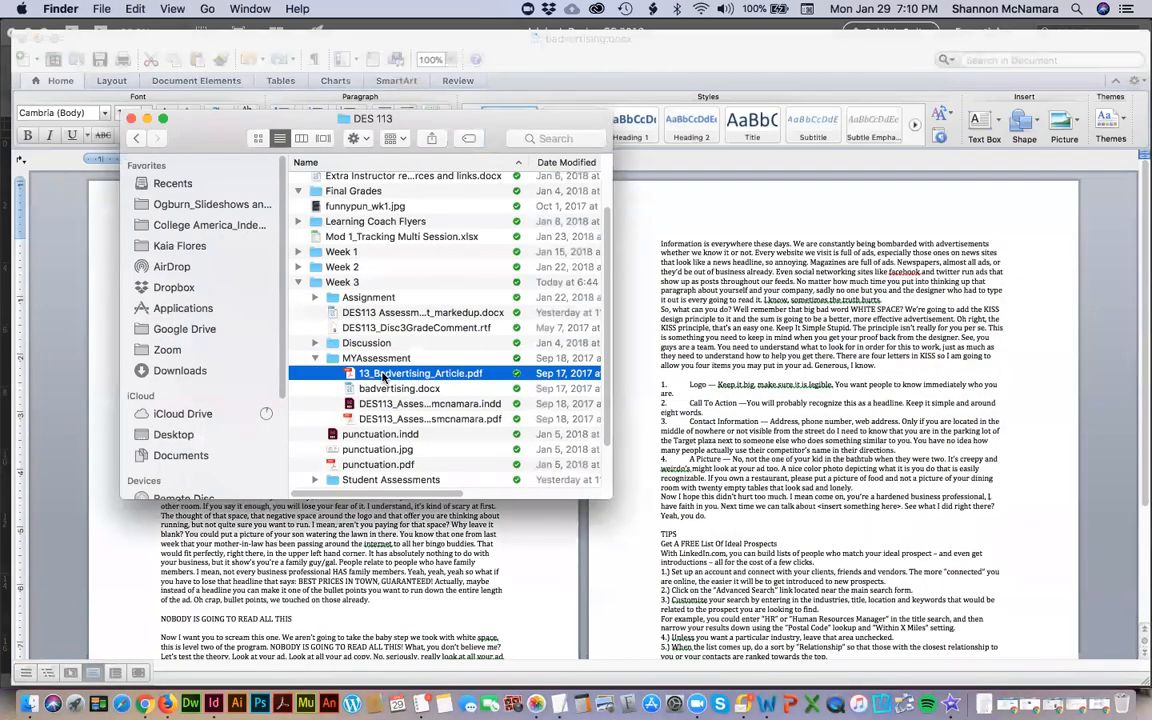
pyautogui.doubleClick(383, 375)
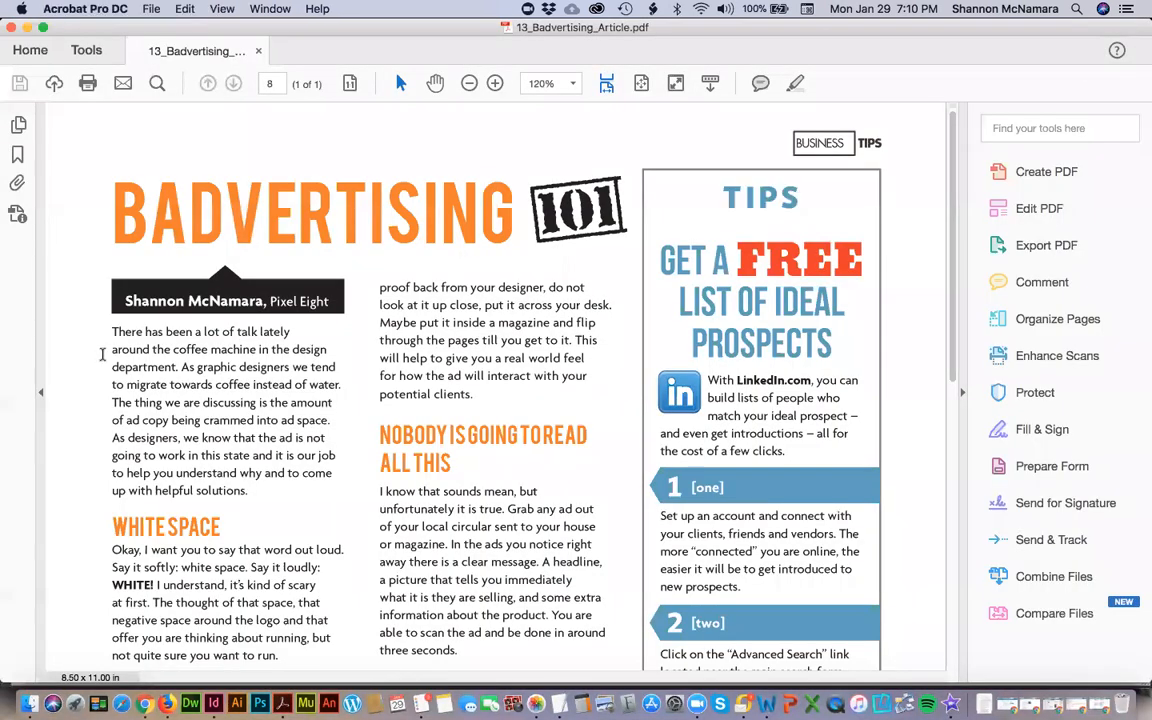
# Select and copy the PDF's first column, from "There has been a lot of talk lately" through "When you get your".
pyautogui.moveTo(162, 344); pyautogui.dragTo(256, 503)
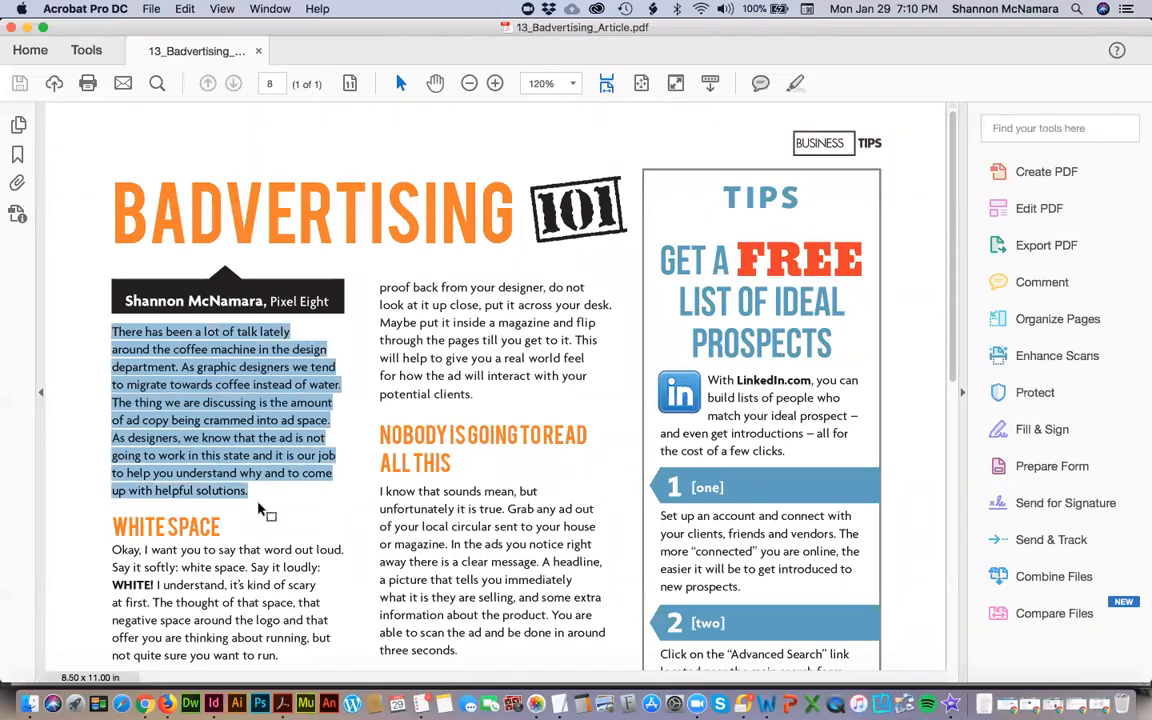
pyautogui.scroll(-10, 260, 492)
pyautogui.scroll(10, 270, 460)
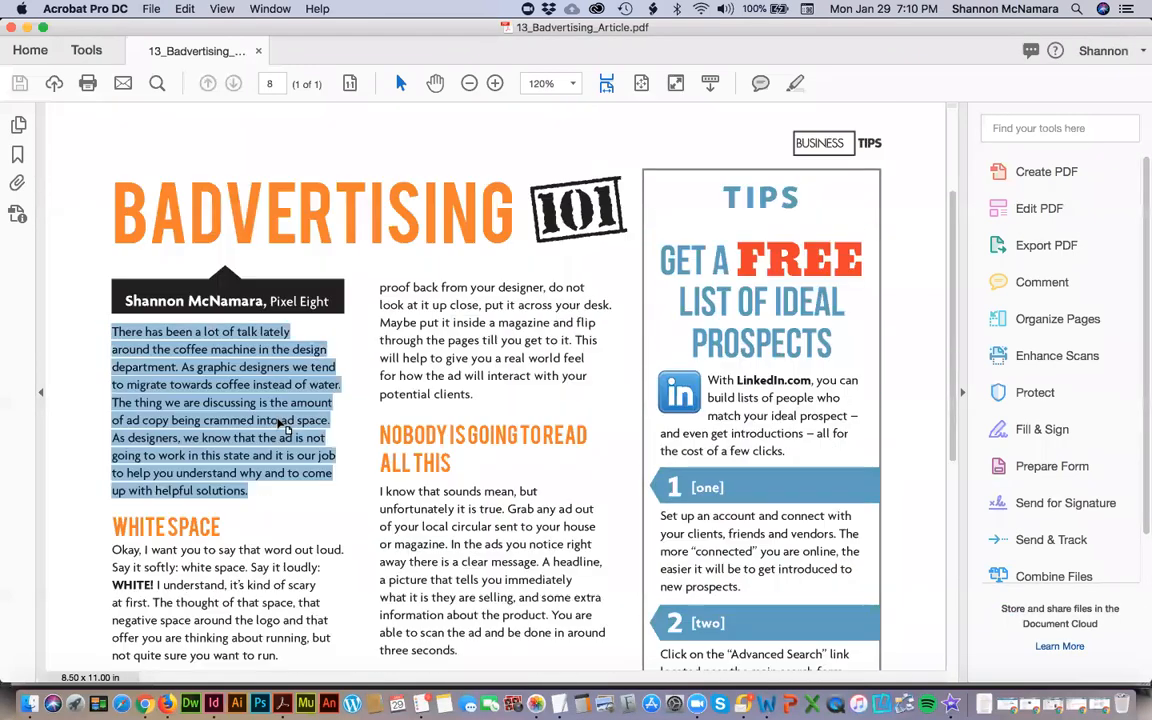
pyautogui.scroll(-6, 283, 424)
pyautogui.scroll(3, 280, 415)
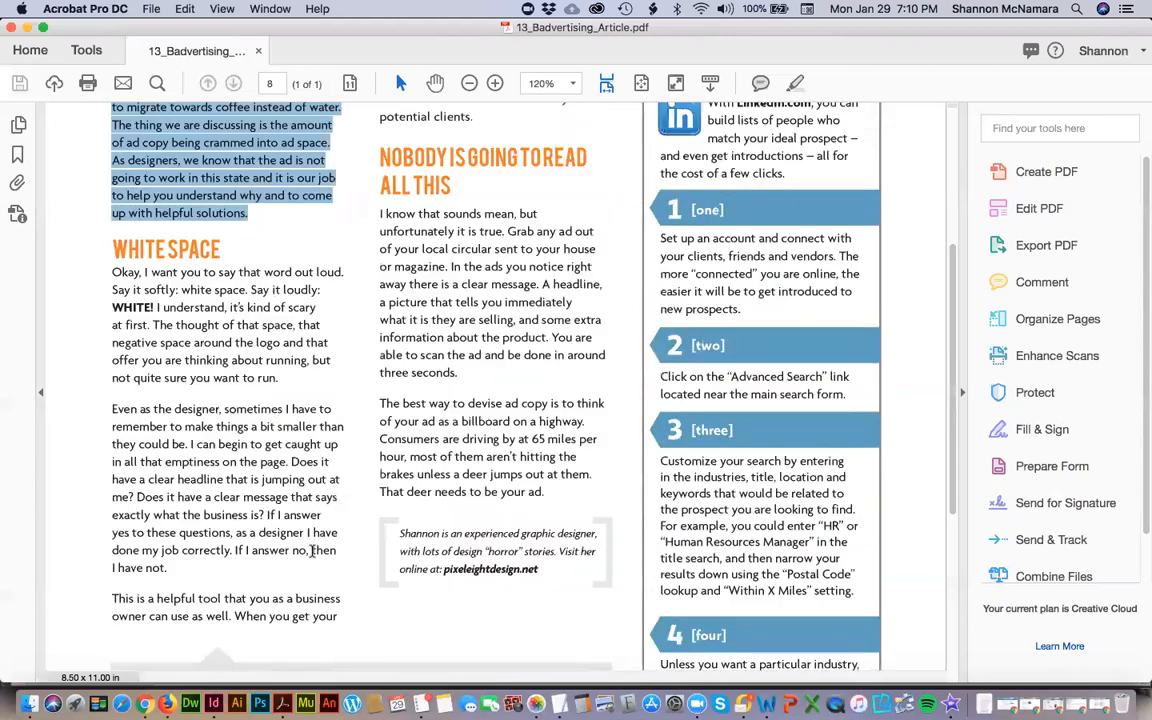
pyautogui.keyDown('shift'); pyautogui.click(341, 616); pyautogui.keyUp('shift')
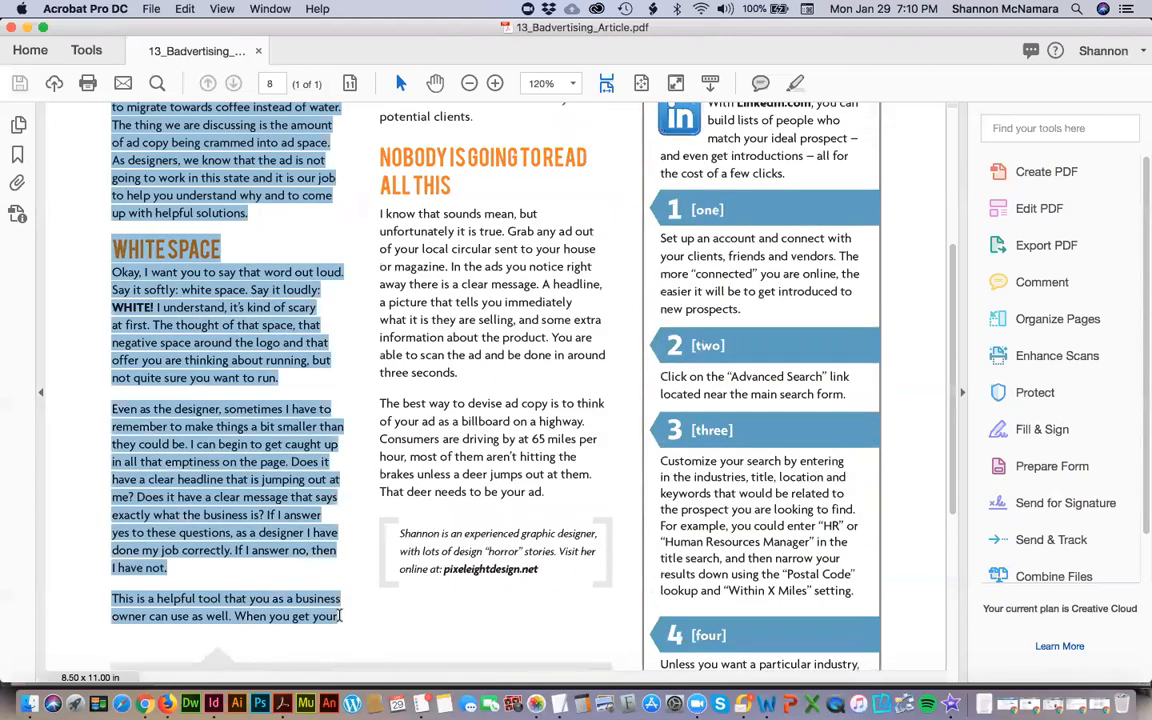
# Switch to InDesign and draw a text frame about 3.2 in wide and 9.9 in high in the first column below the title.
pyautogui.press('super+Tab')
pyautogui.press('super+Tab')
pyautogui.press('super+Tab')
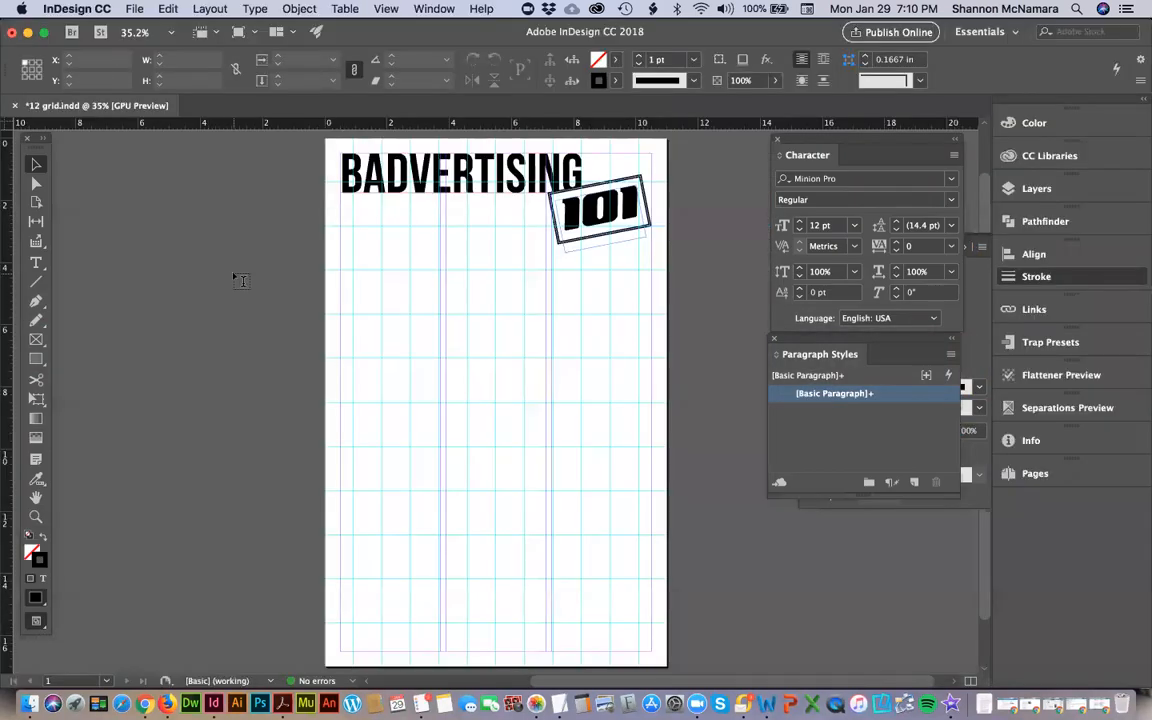
pyautogui.press('t')
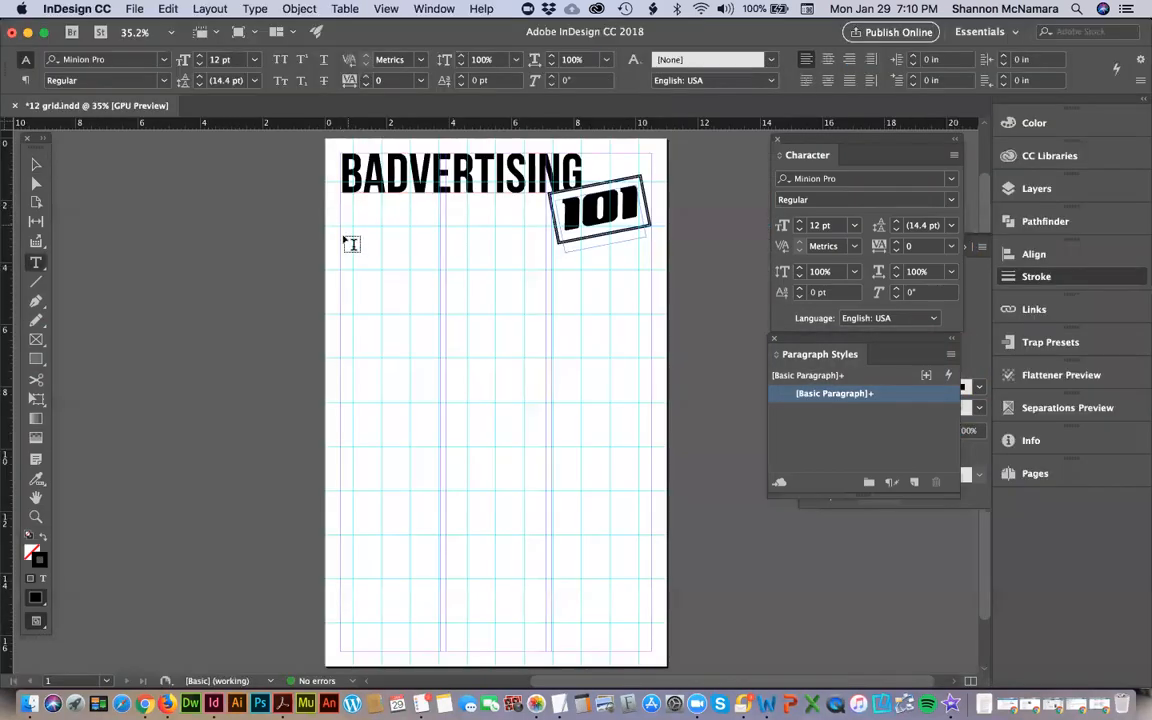
pyautogui.moveTo(345, 237); pyautogui.dragTo(440, 530)
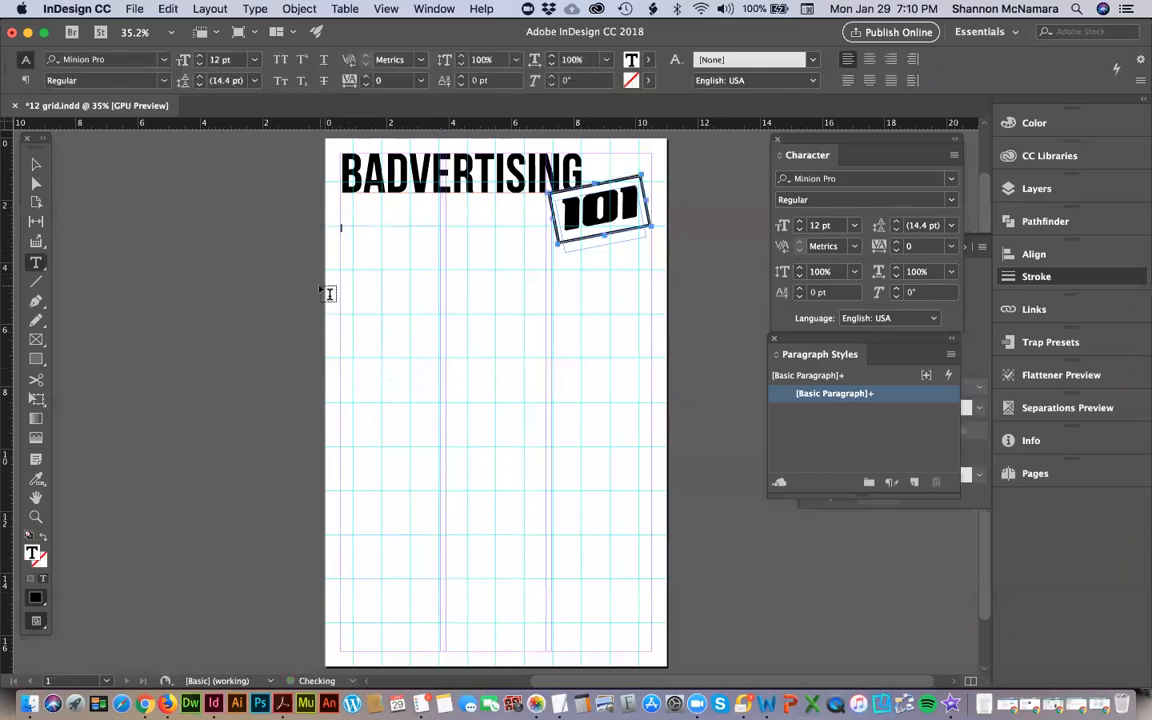
pyautogui.press('Escape')
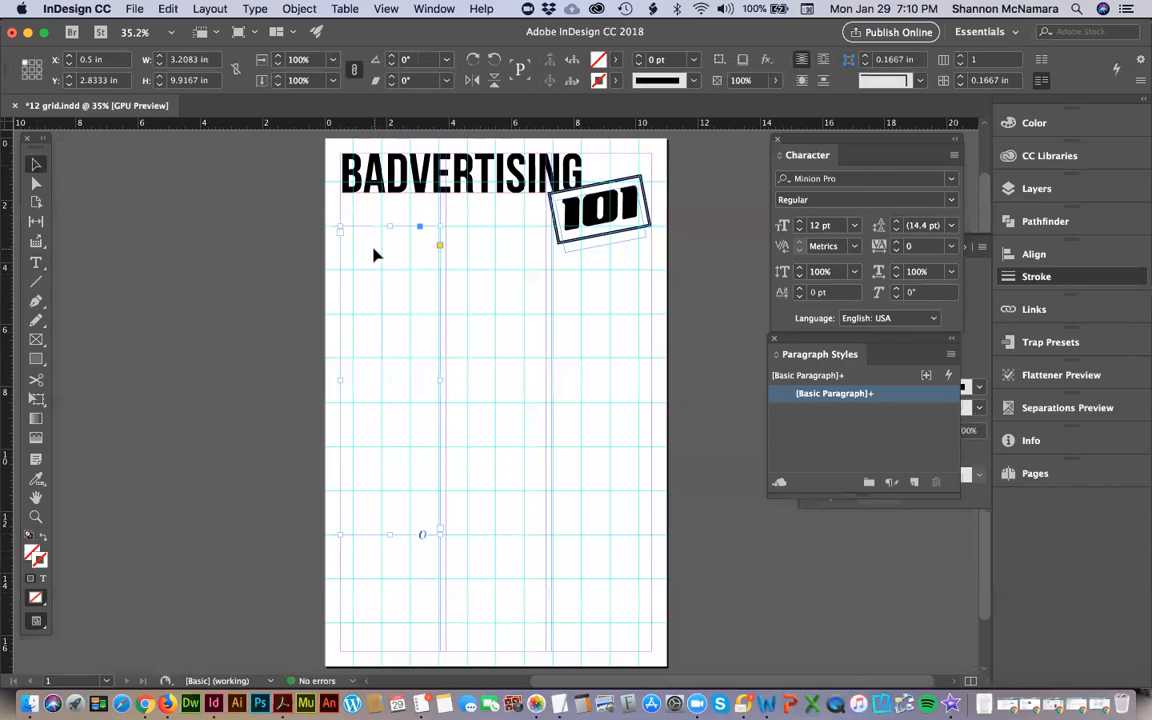
pyautogui.moveTo(375, 252); pyautogui.dragTo(483, 260)
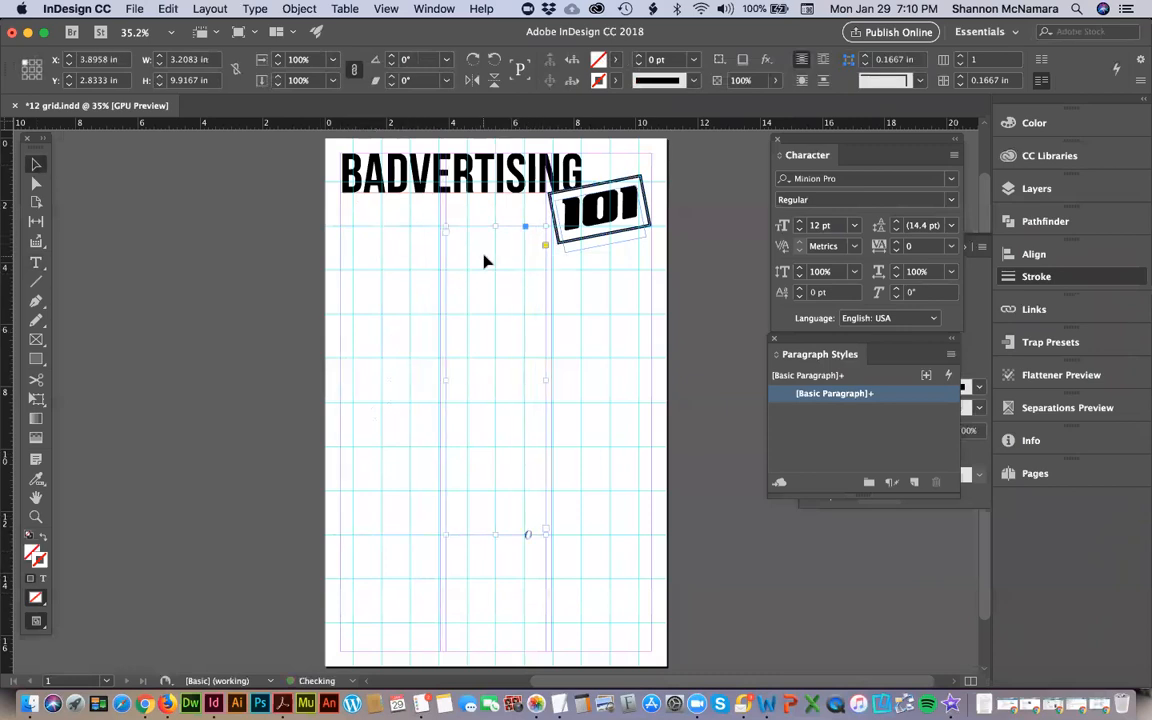
pyautogui.hotkey('ctrl', 'z')
# Paste the copied article text into the first-column text frame.
pyautogui.press('t')
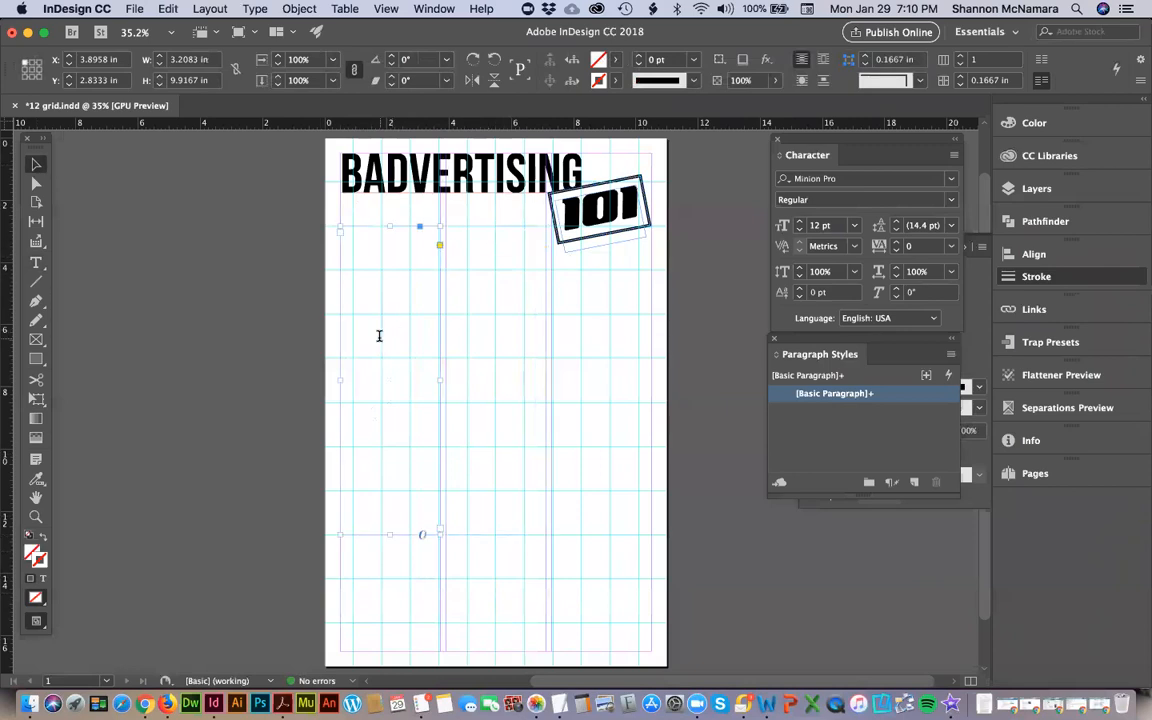
pyautogui.click(379, 336)
pyautogui.press('super+v')
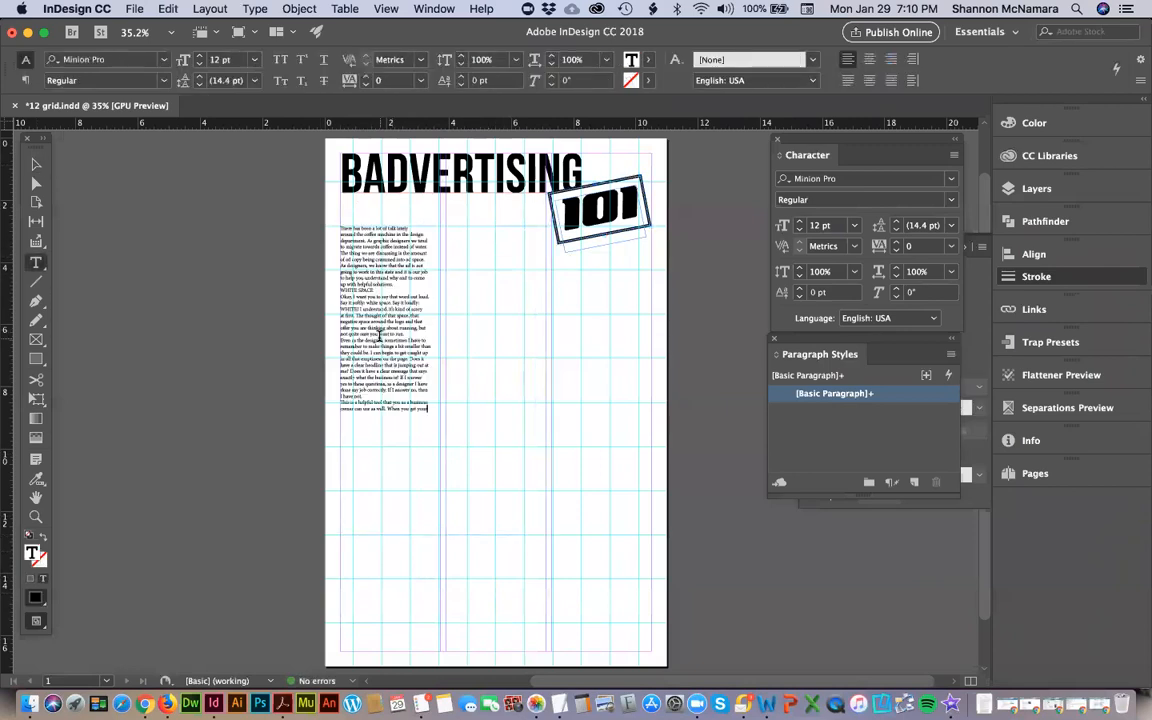
# Copy the PDF's second column in Acrobat, through "That deer needs to be your ad.", and append it to the article text in InDesign.
pyautogui.press('super+Tab')
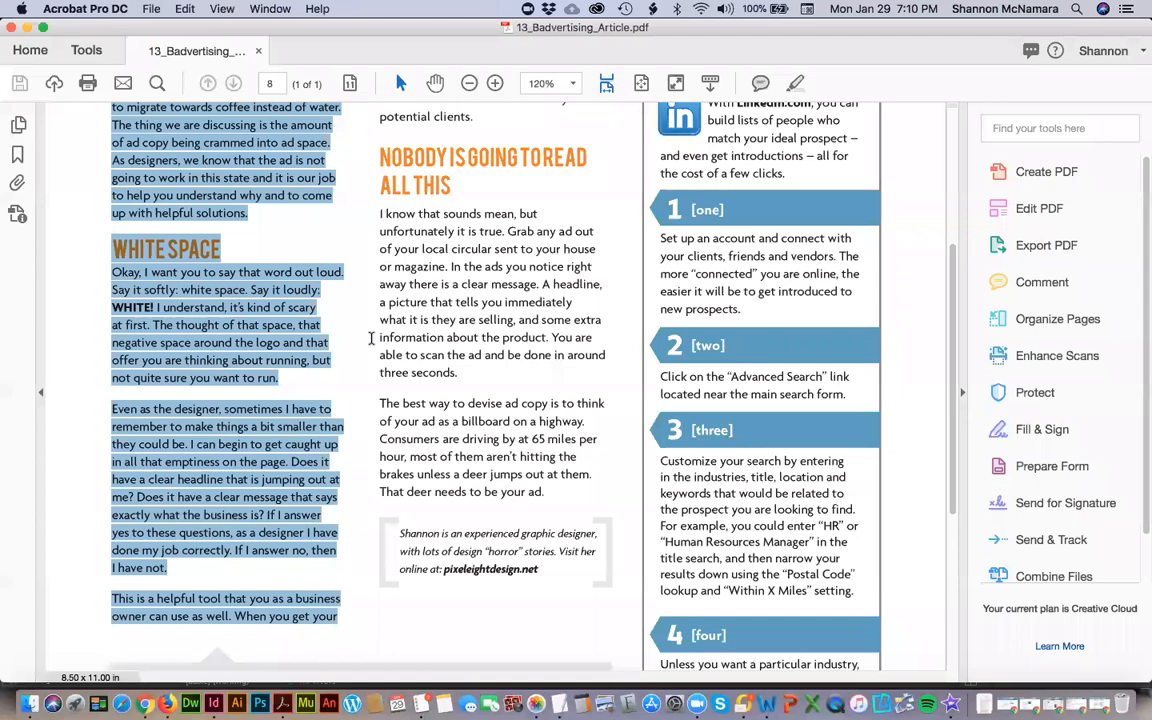
pyautogui.scroll(5, 380, 287)
pyautogui.moveTo(381, 287); pyautogui.dragTo(470, 662)
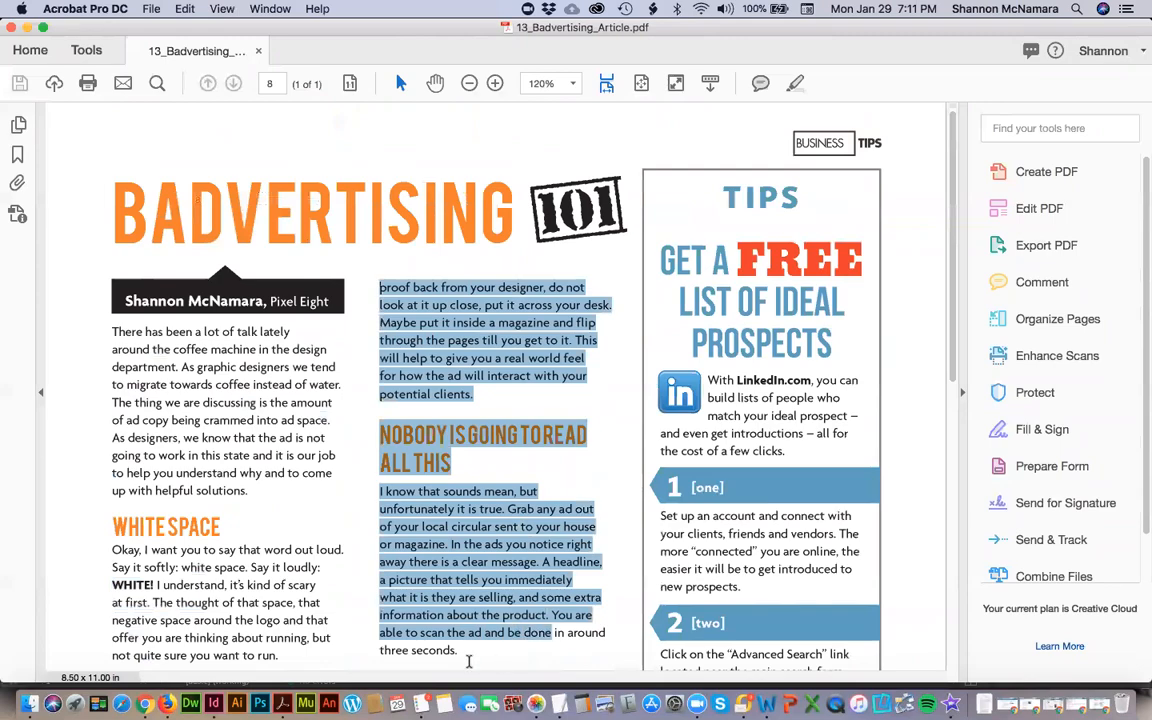
pyautogui.scroll(-10, 550, 483)
pyautogui.scroll(10, 549, 483)
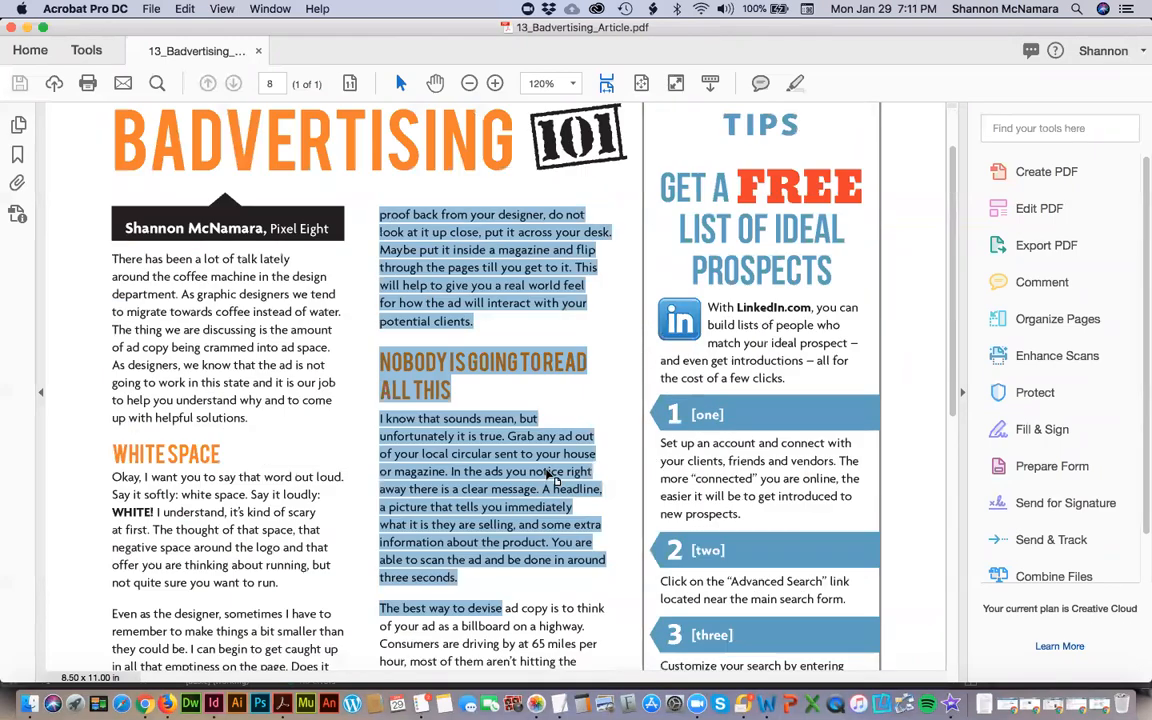
pyautogui.scroll(-6, 547, 470)
pyautogui.moveTo(549, 425); pyautogui.dragTo(549, 380)
pyautogui.press('super+Tab')
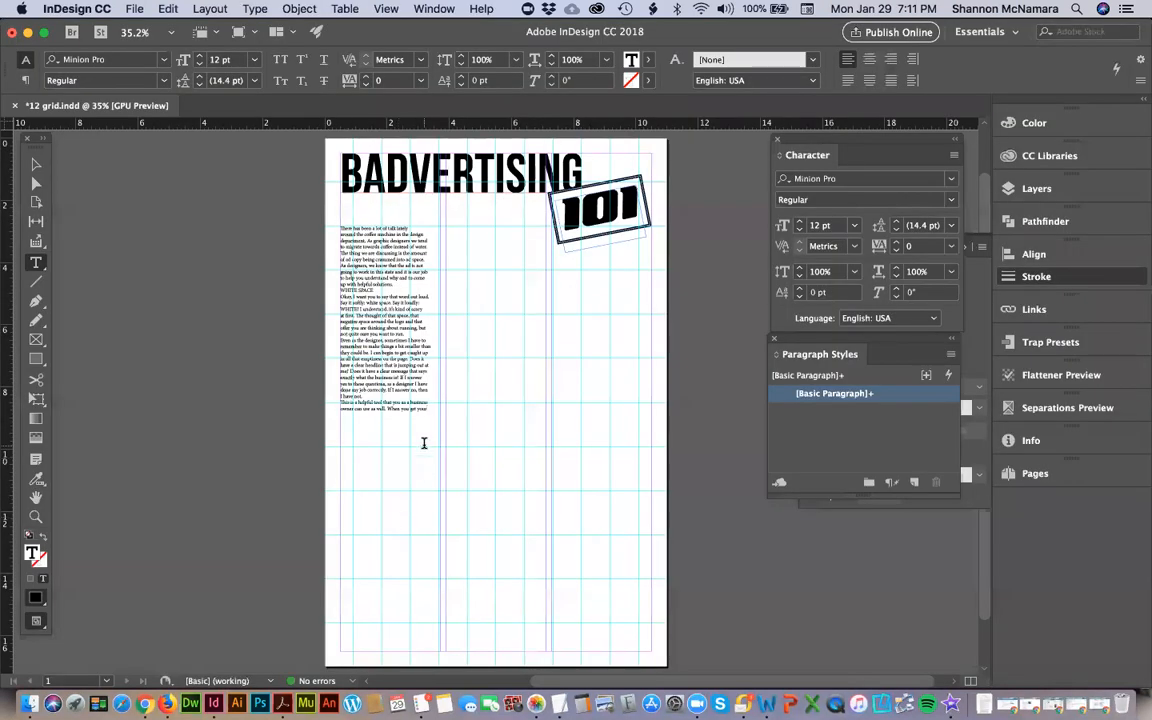
pyautogui.press('super+v')
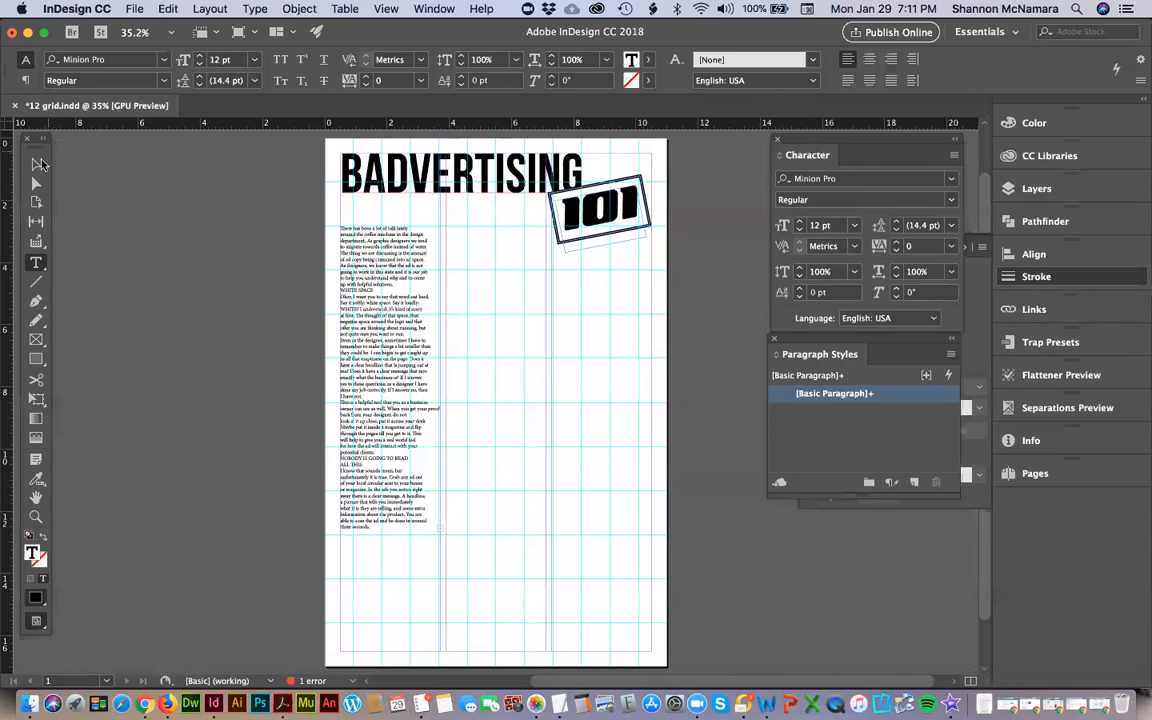
# Thread the overset article text into a matching 3.2083 by 9.9167 in frame in the second column, then fit the page in view.
pyautogui.click(36, 163)
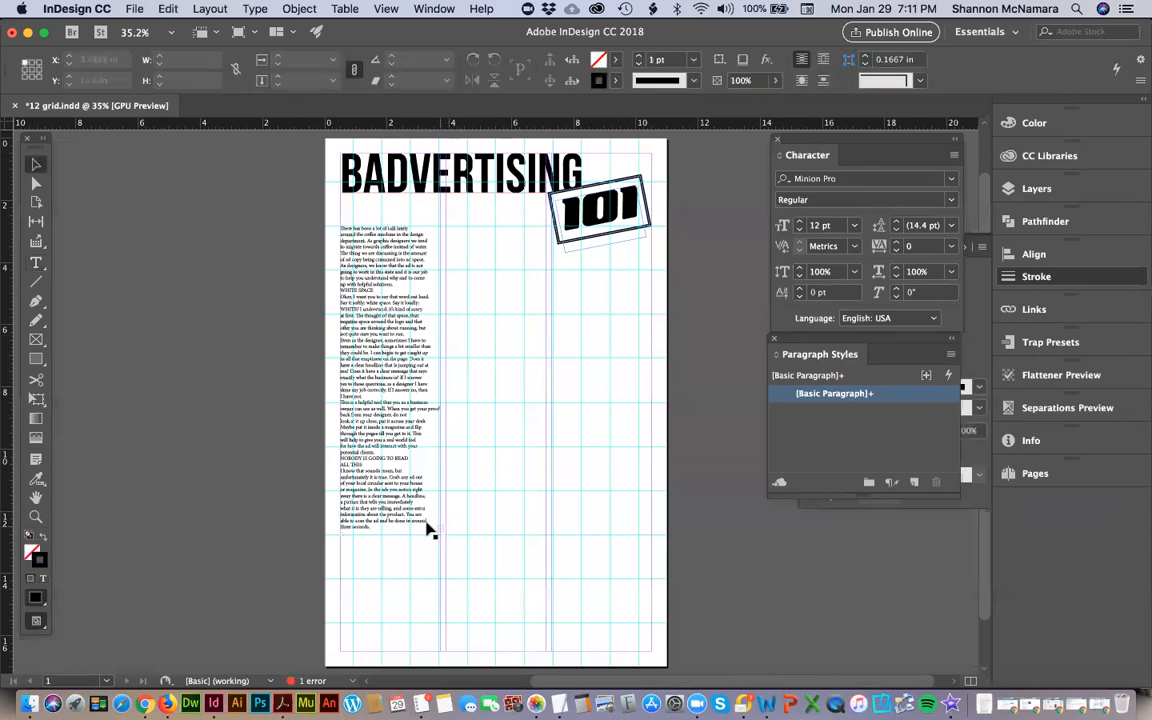
pyautogui.press('z')
pyautogui.moveTo(561, 559); pyautogui.dragTo(295, 404)
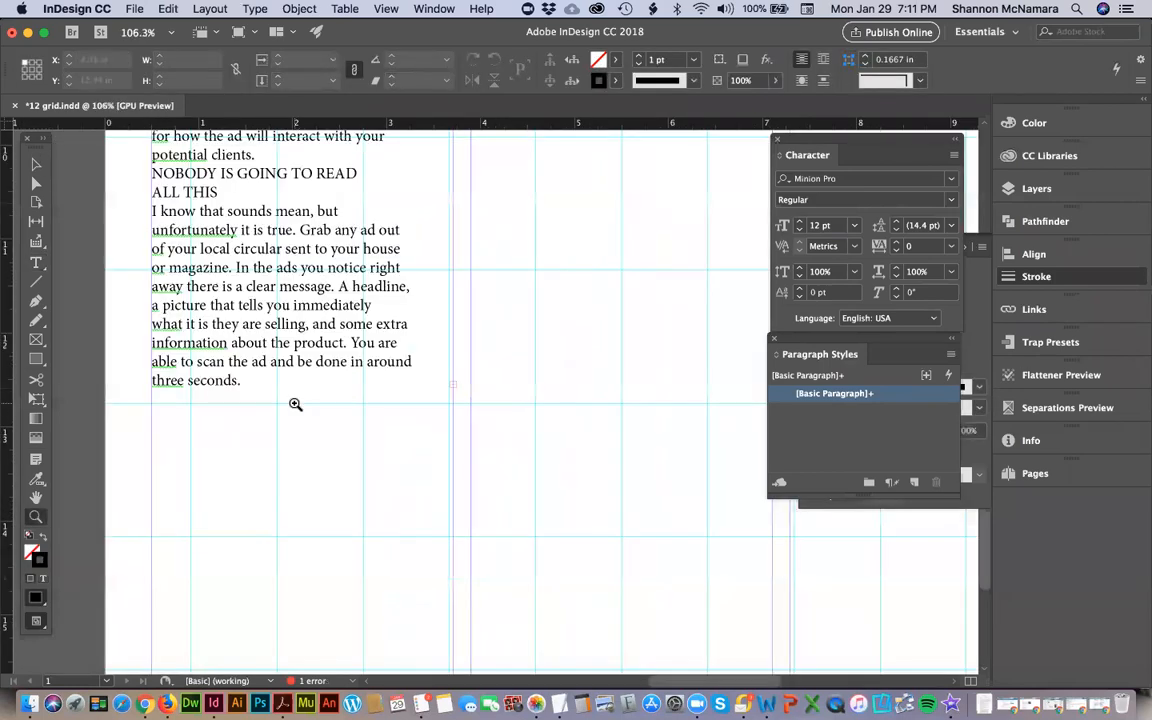
pyautogui.press('v')
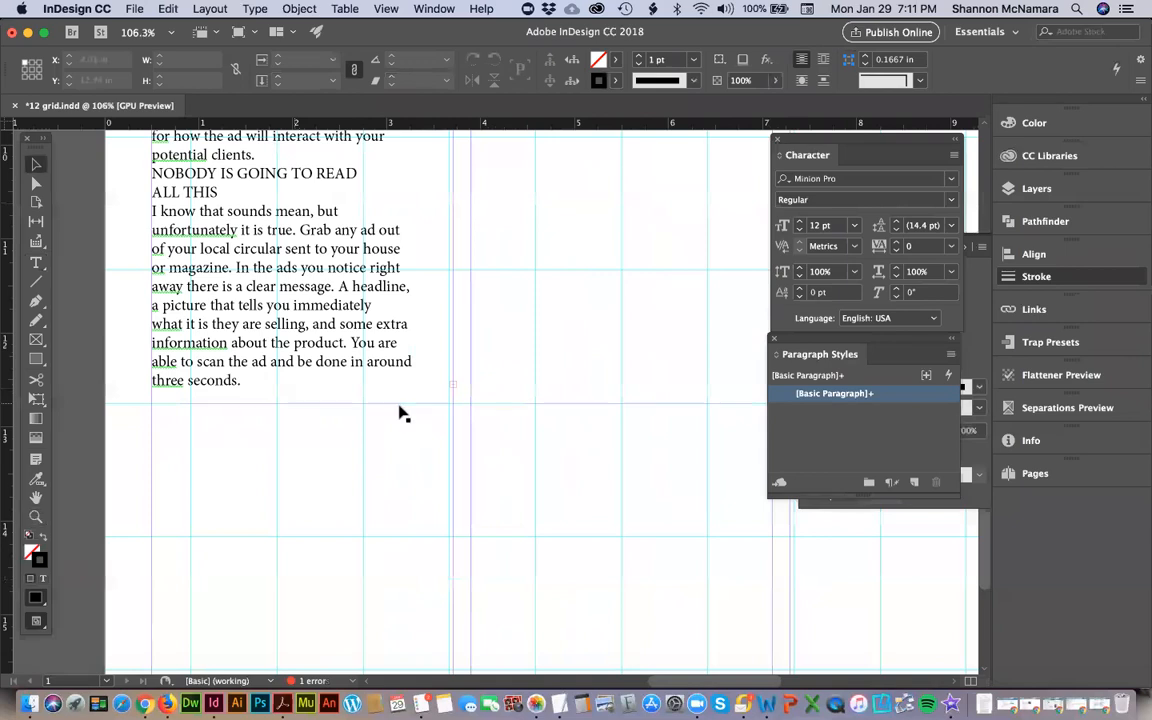
pyautogui.click(452, 390)
pyautogui.click(452, 390)
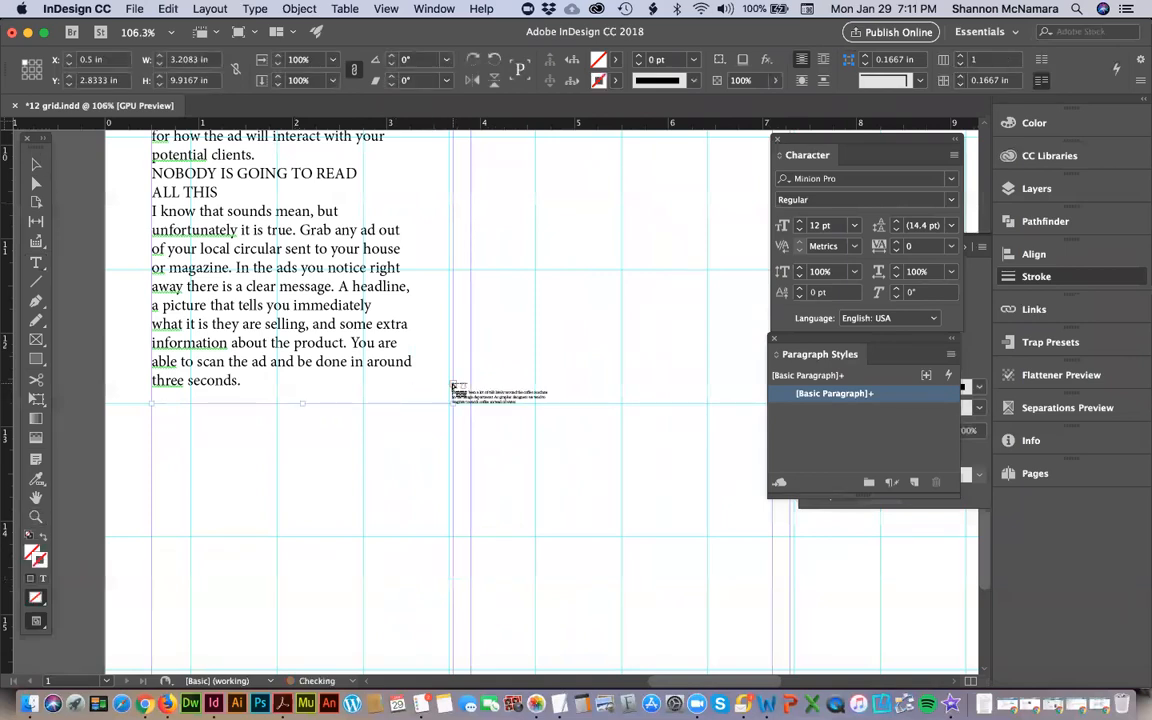
pyautogui.press('Escape')
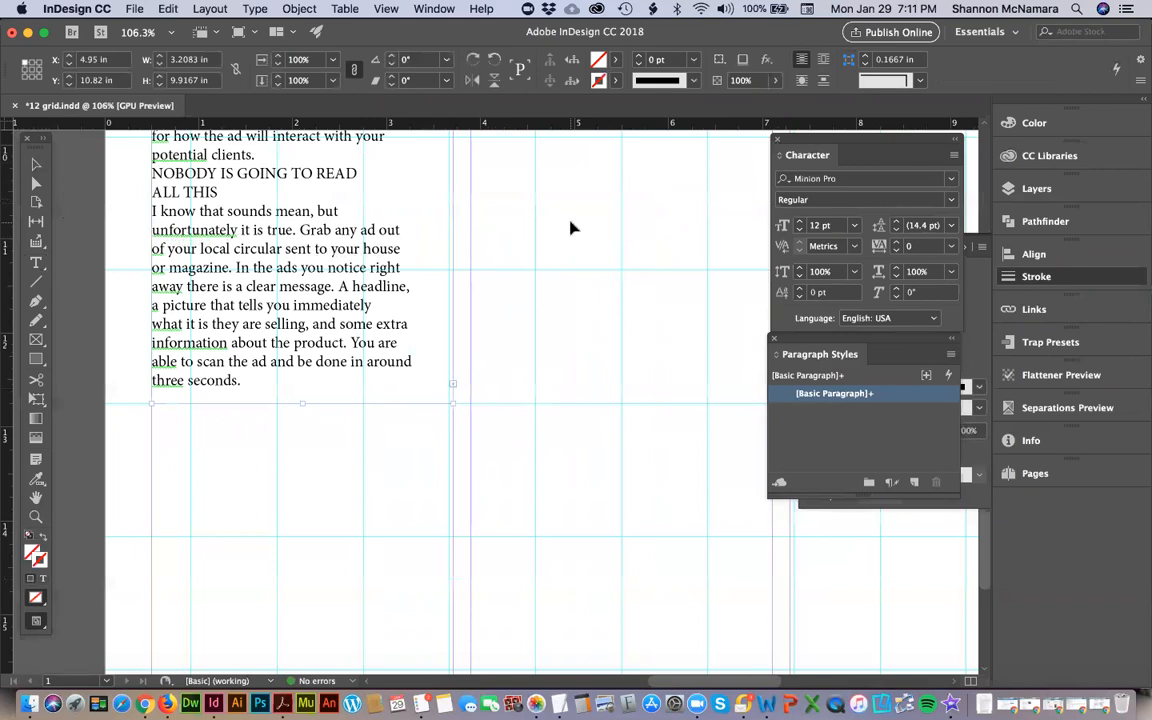
pyautogui.click(570, 228)
pyautogui.press('super+0')
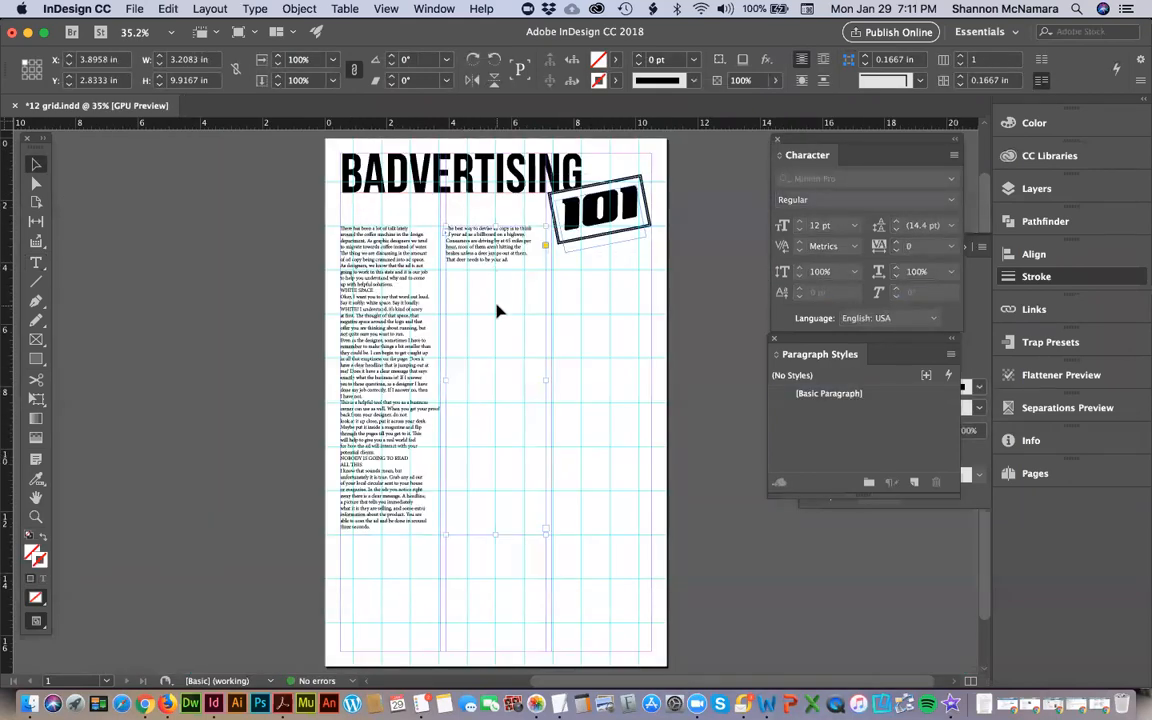
# Select all text in the two threaded frames and set its font to Agenda Medium.
pyautogui.doubleClick(373, 262)
pyautogui.press('super+a')
pyautogui.press('super+alt+q')
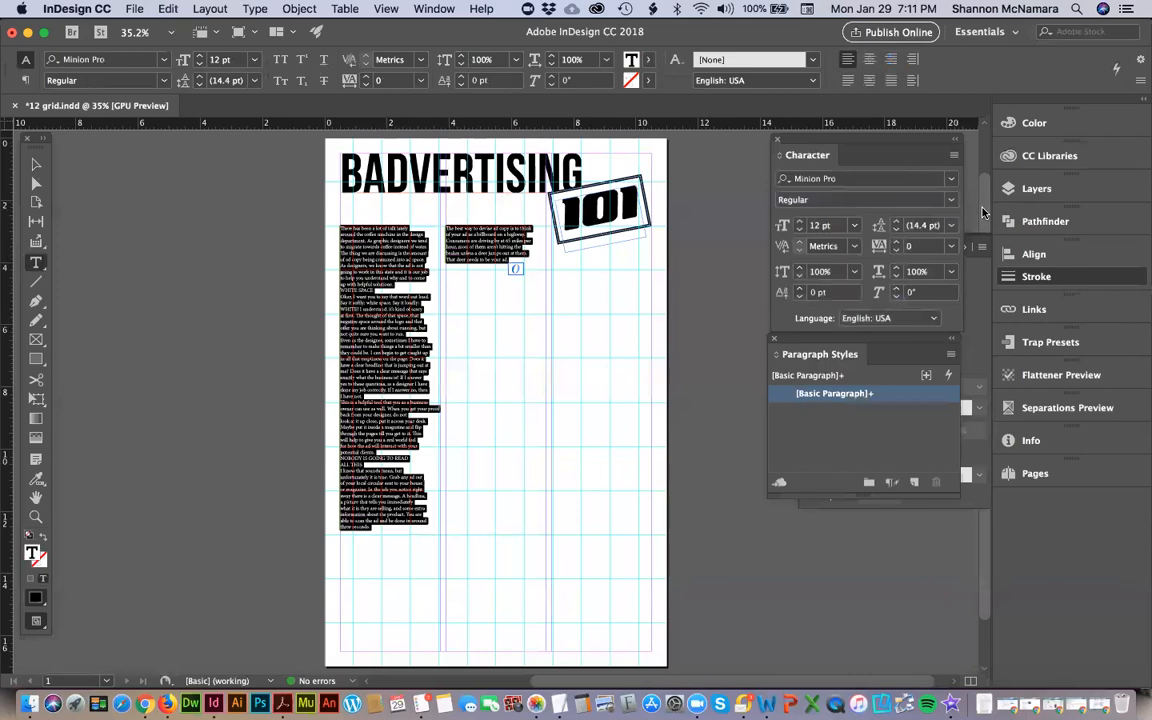
pyautogui.click(833, 180)
pyautogui.press('BackSpace')
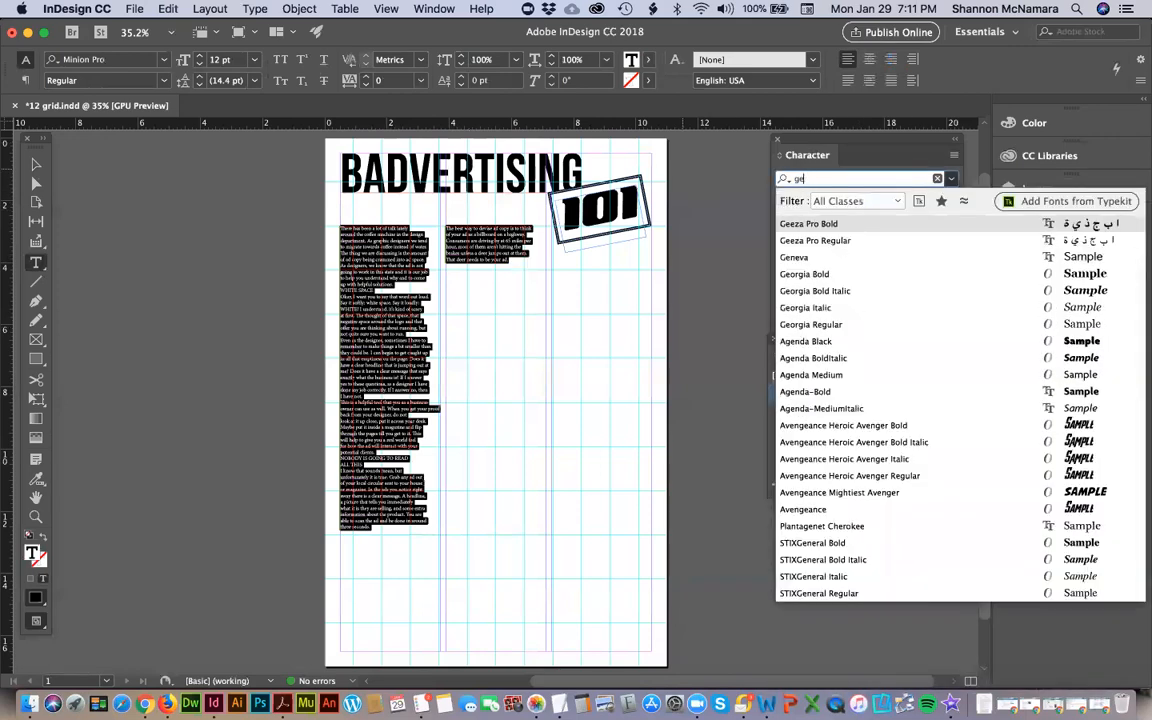
pyautogui.write('agend')
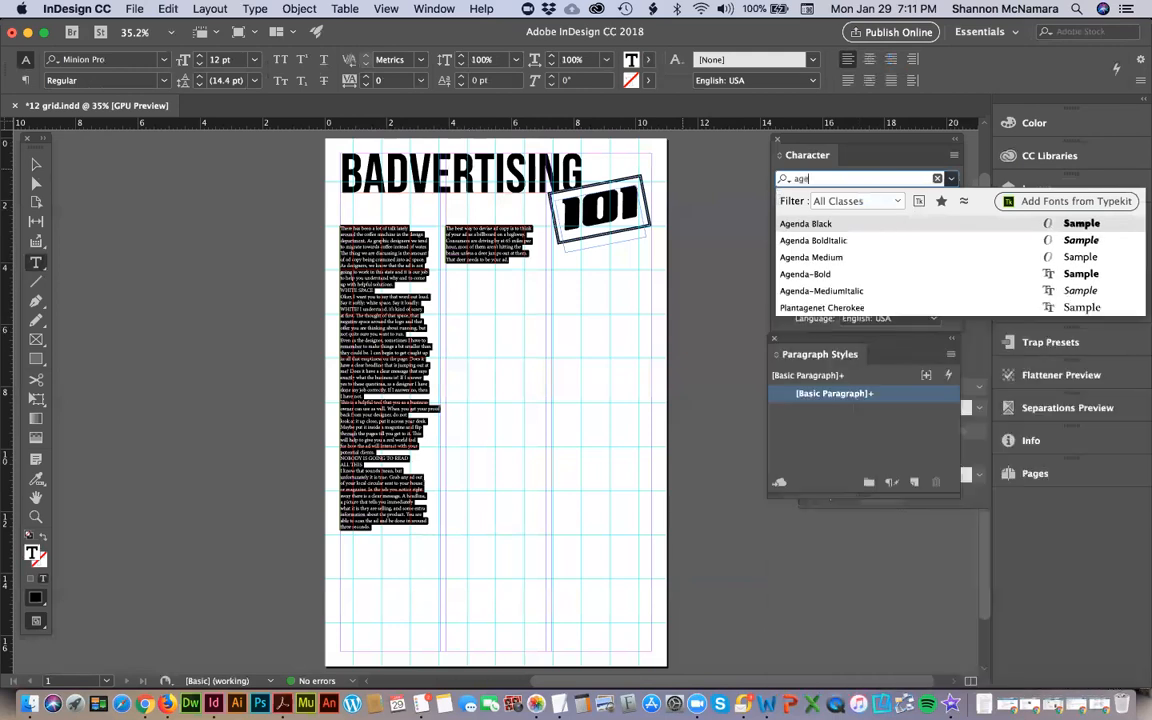
pyautogui.click(829, 262)
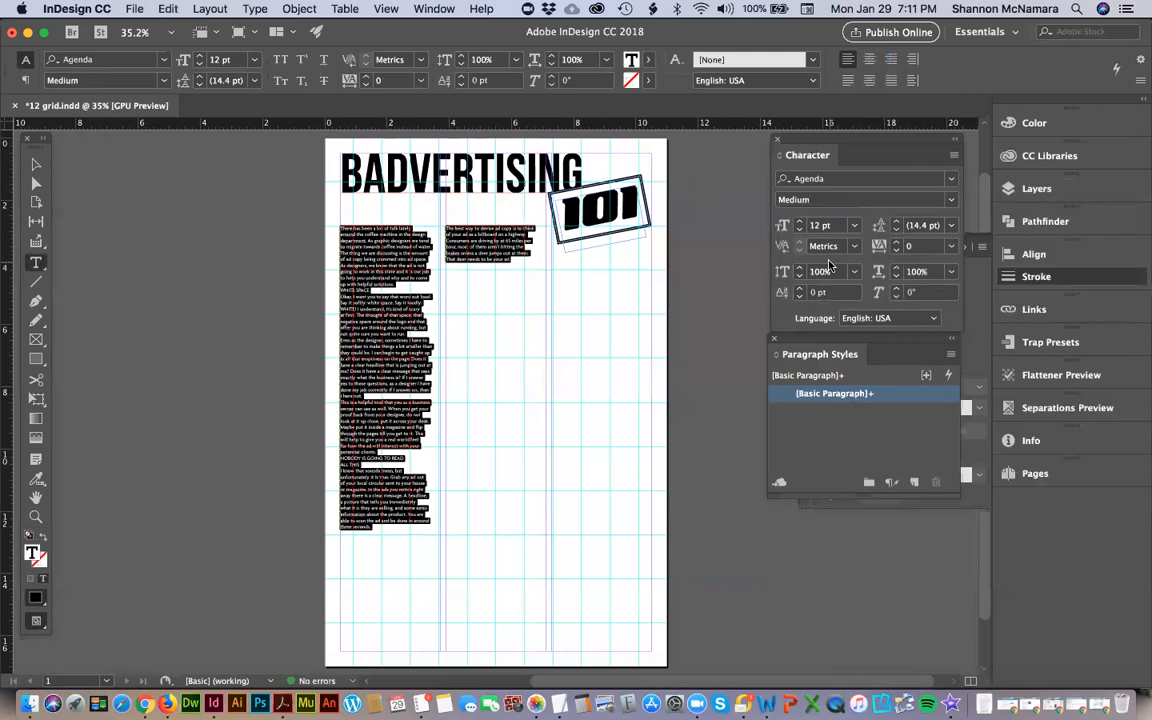
# Increase the whole article text to 16 pt and deselect it.
pyautogui.press('super+shift+period')
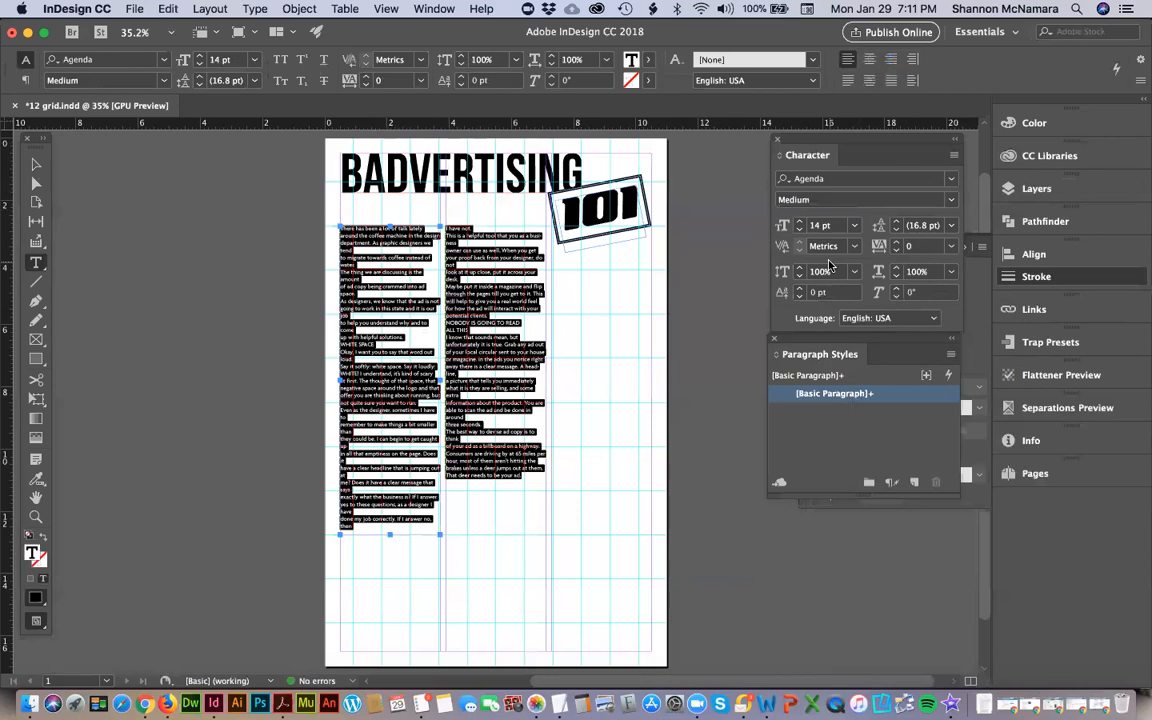
pyautogui.press('super+shift+period')
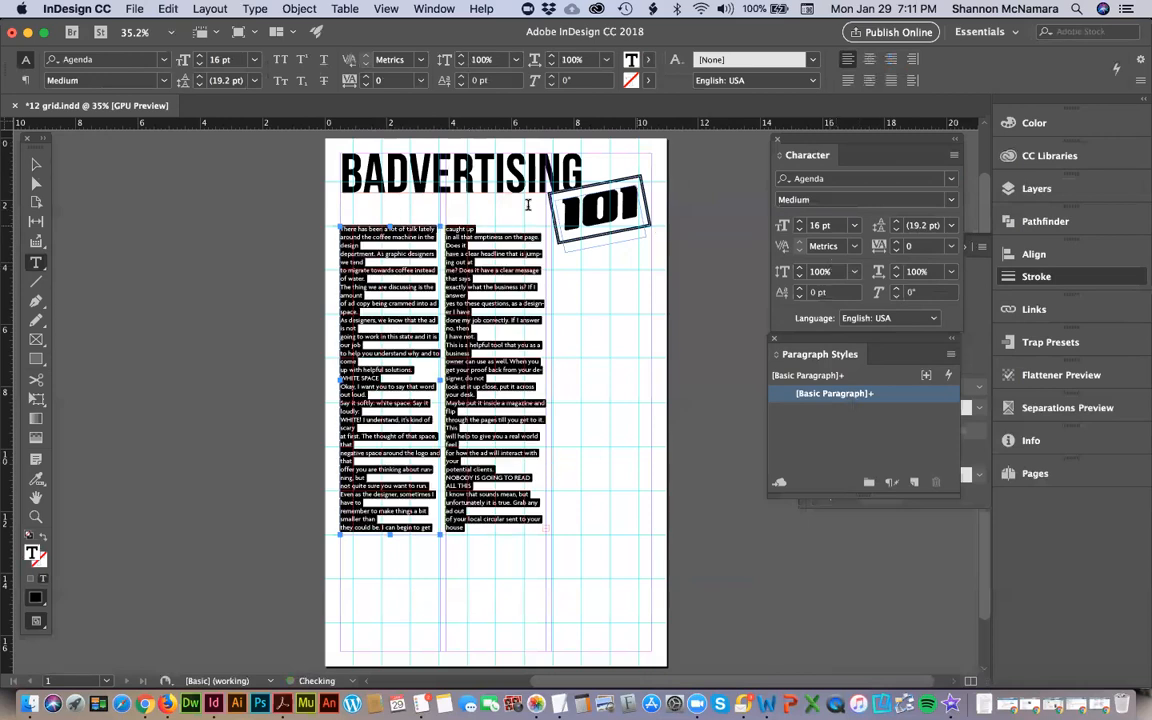
pyautogui.click(296, 247)
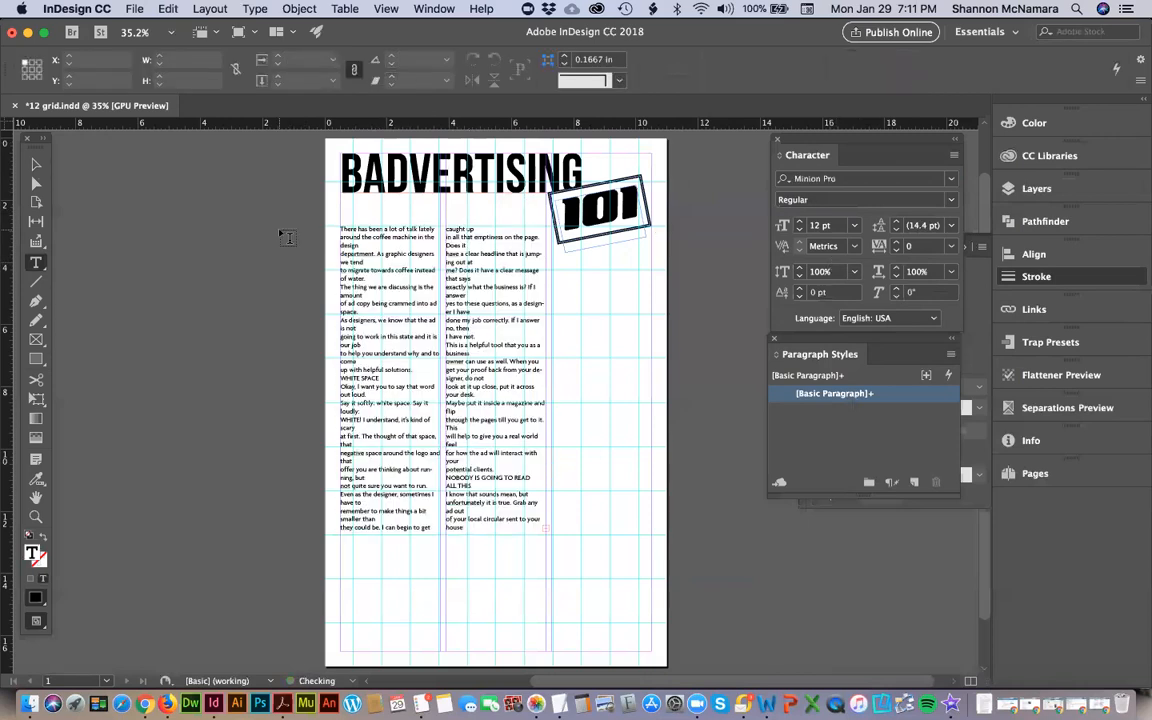
# Remove the stray line break between "design" and "department" in the article's first paragraph and deselect the text.
pyautogui.click(360, 244)
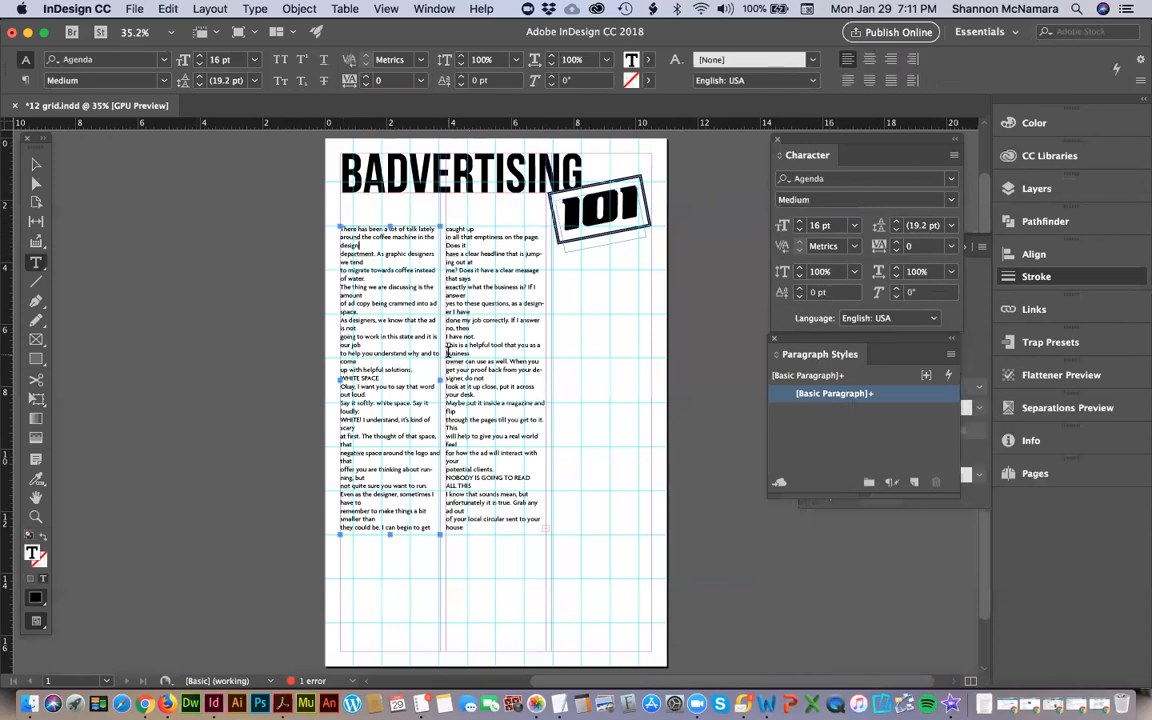
pyautogui.press('BackSpace')
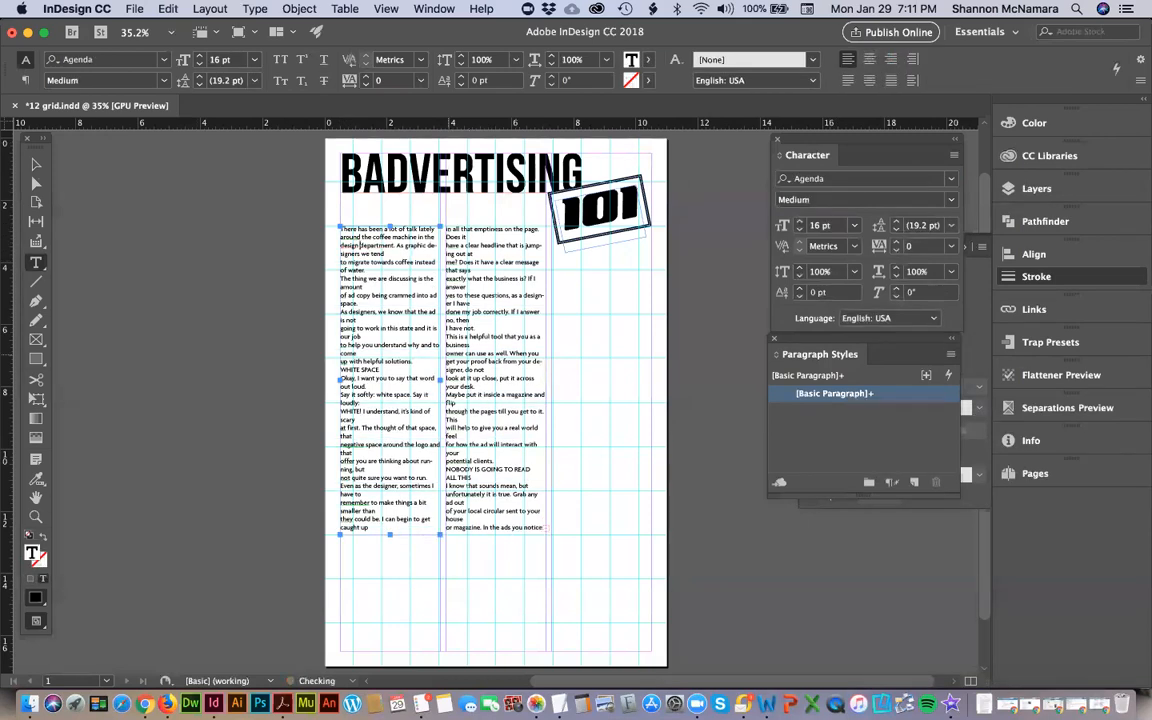
pyautogui.click(35, 163)
pyautogui.click(177, 277)
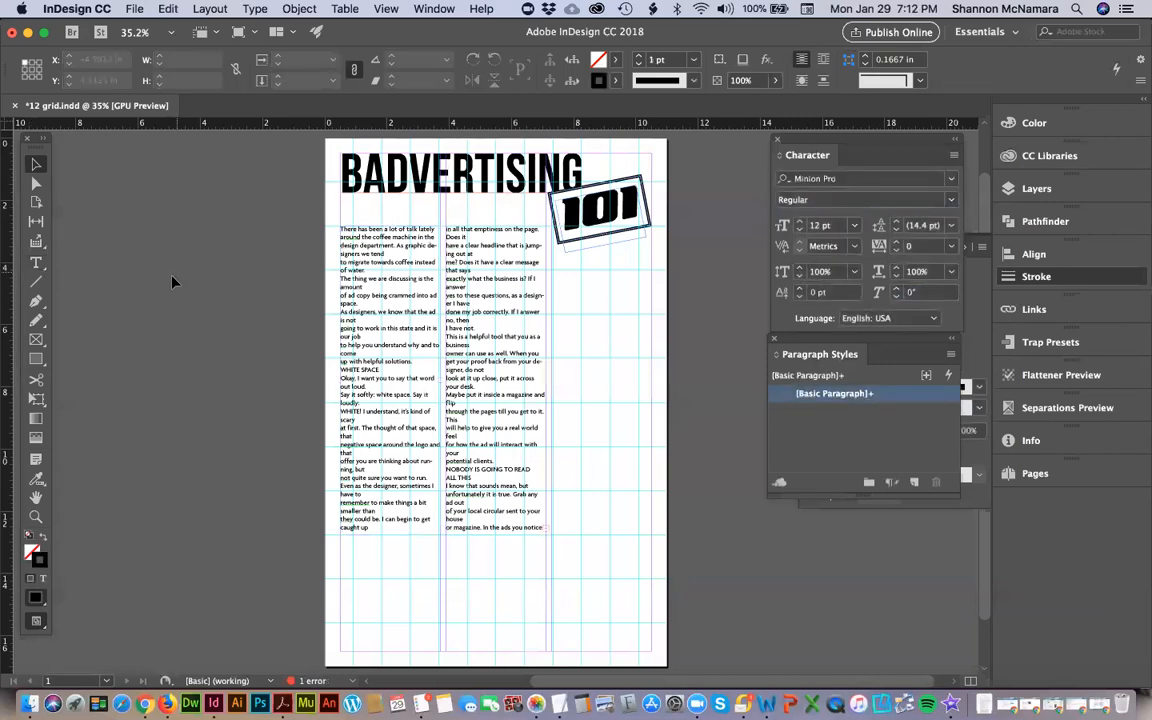
# Open the finished DES113 Assessment 3 InDesign document from the MYAssessment folder and copy its whole two-column article text.
pyautogui.press('super+o')
pyautogui.press('Escape')
pyautogui.press('super+Tab')
pyautogui.press('super+Tab')
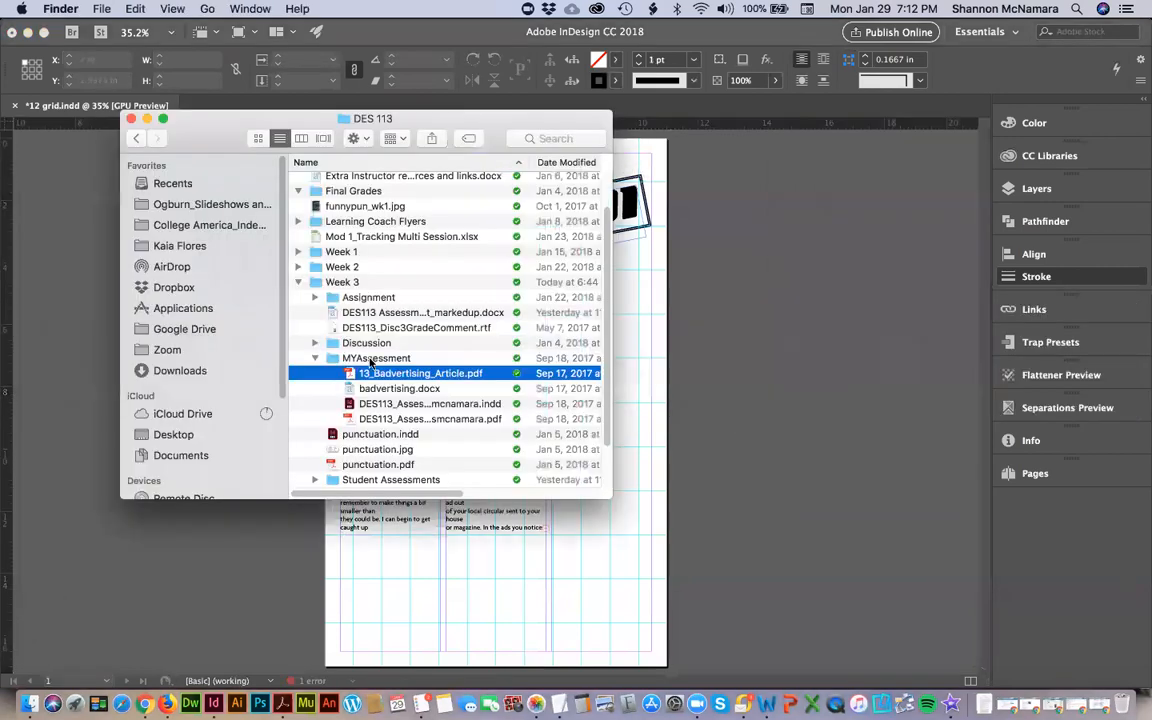
pyautogui.doubleClick(398, 404)
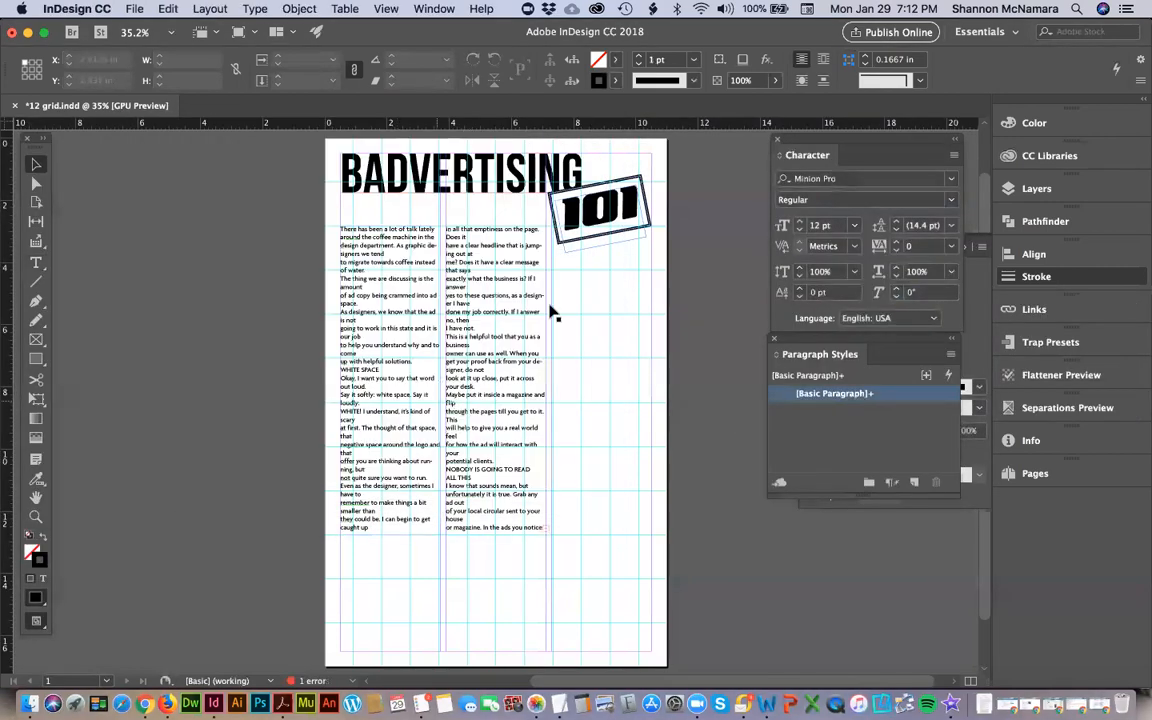
pyautogui.click(379, 253)
pyautogui.doubleClick(379, 253)
pyautogui.hotkey('ctrl', 'a')
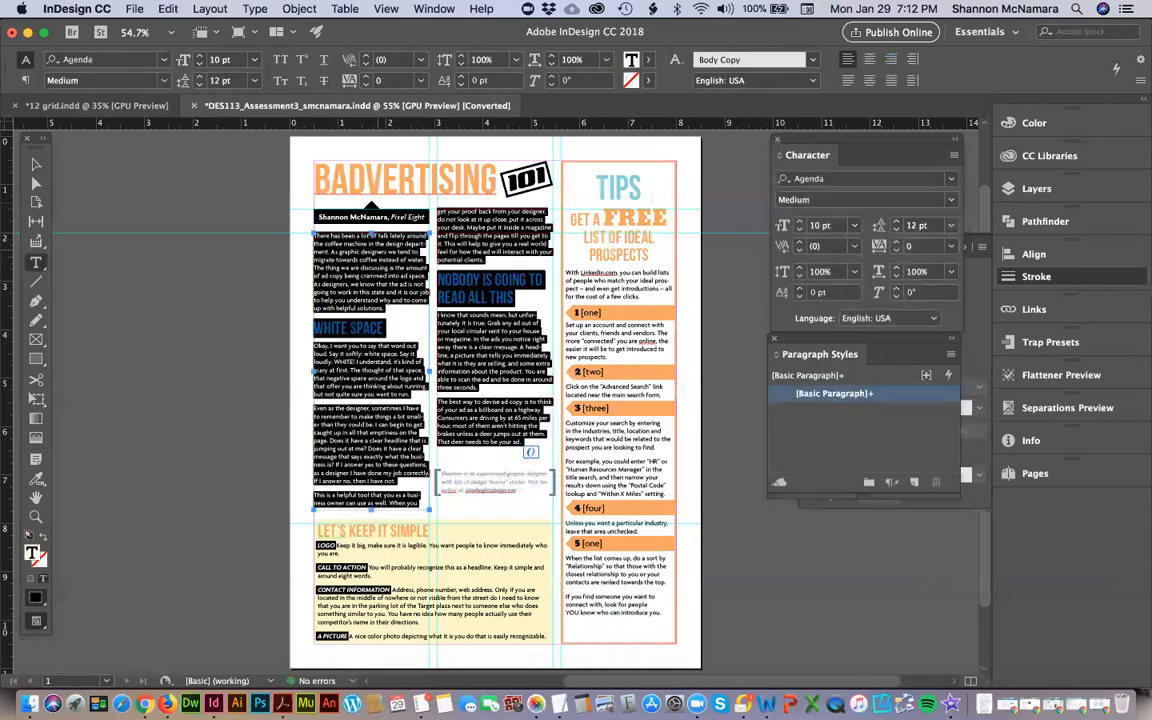
# Replace all the article text in 12 grid.indd with the copied formatted article text.
pyautogui.click(95, 105)
pyautogui.click(381, 262)
pyautogui.hotkey('ctrl', 'a')
pyautogui.hotkey('ctrl', 'v')
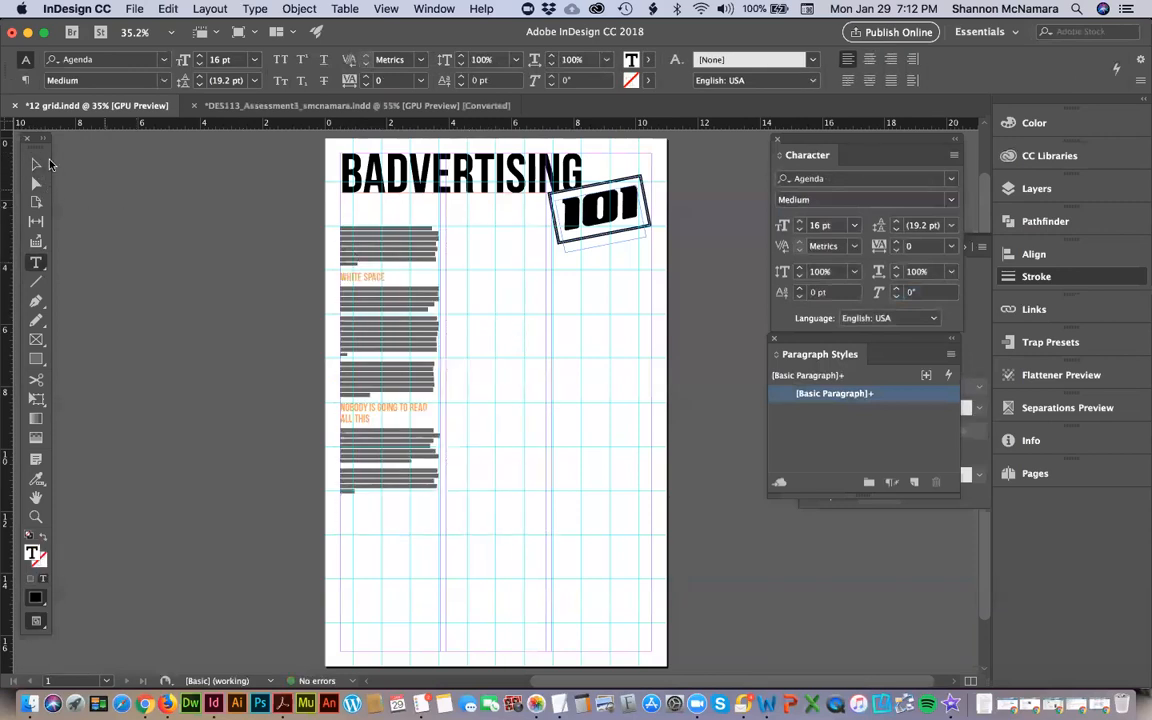
# Enlarge all the article text by one size increment, bringing the body copy to 12 pt.
pyautogui.click(37, 164)
pyautogui.press('z')
pyautogui.moveTo(655, 379); pyautogui.dragTo(712, 387)
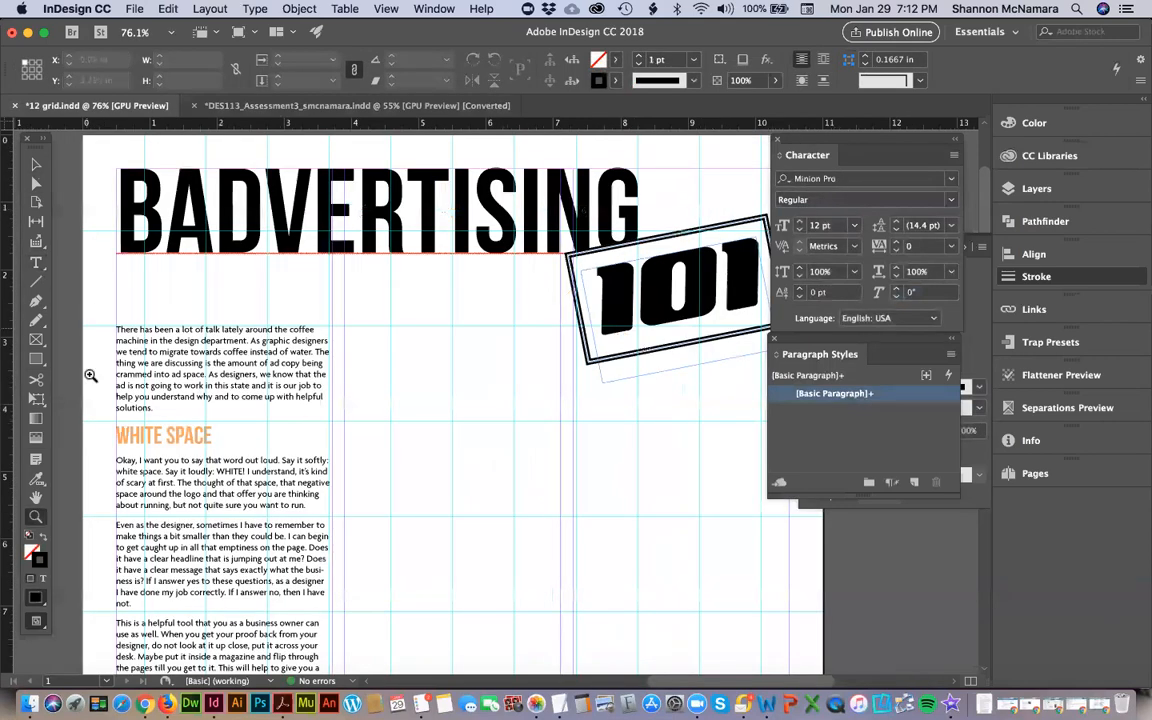
pyautogui.click(165, 345)
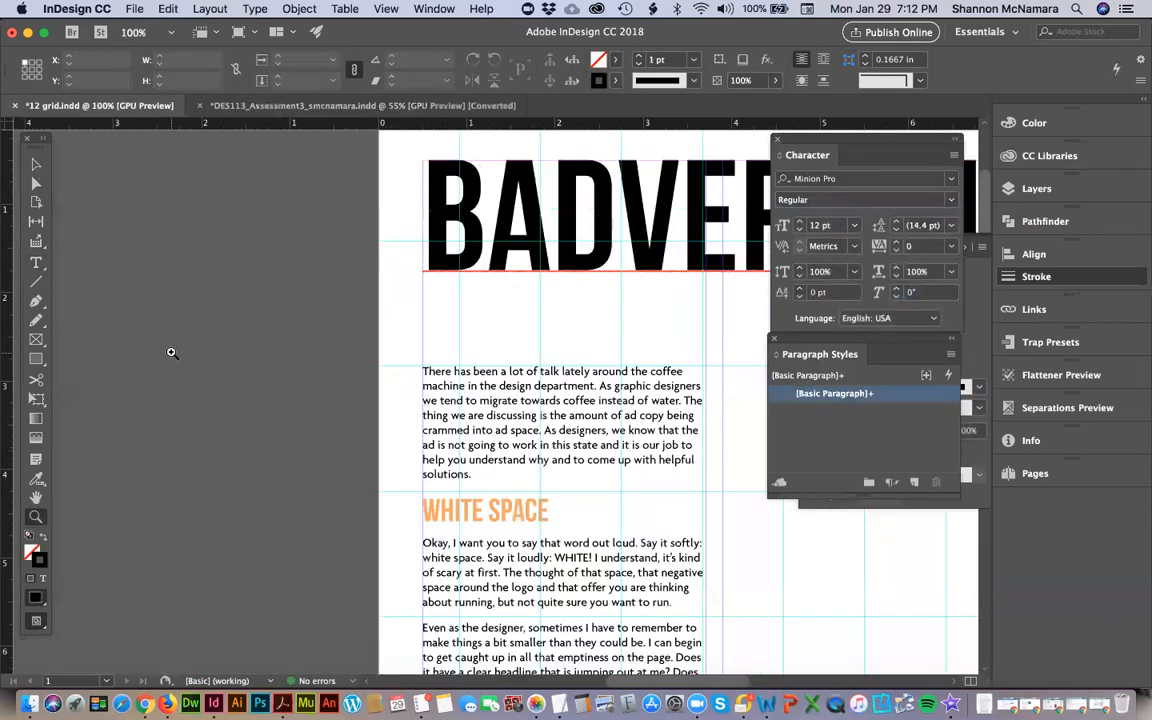
pyautogui.moveTo(527, 445); pyautogui.dragTo(326, 386)
pyautogui.press('t')
pyautogui.click(291, 340)
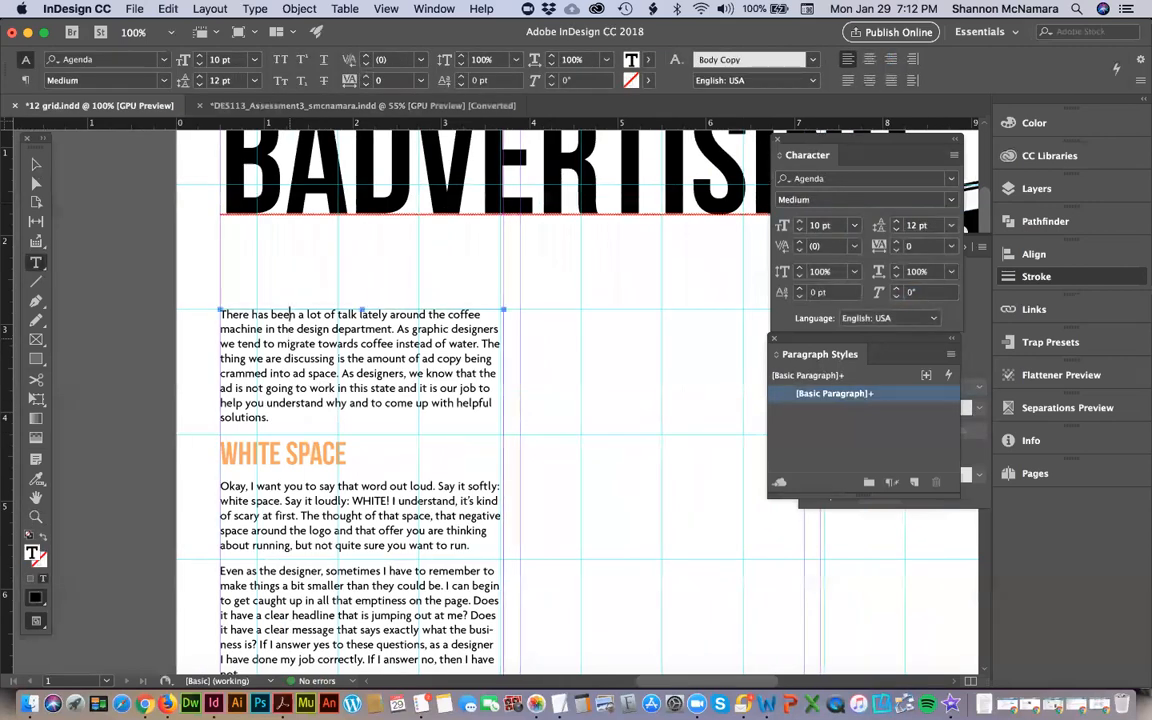
pyautogui.press('super+a')
pyautogui.press('super+shift+period')
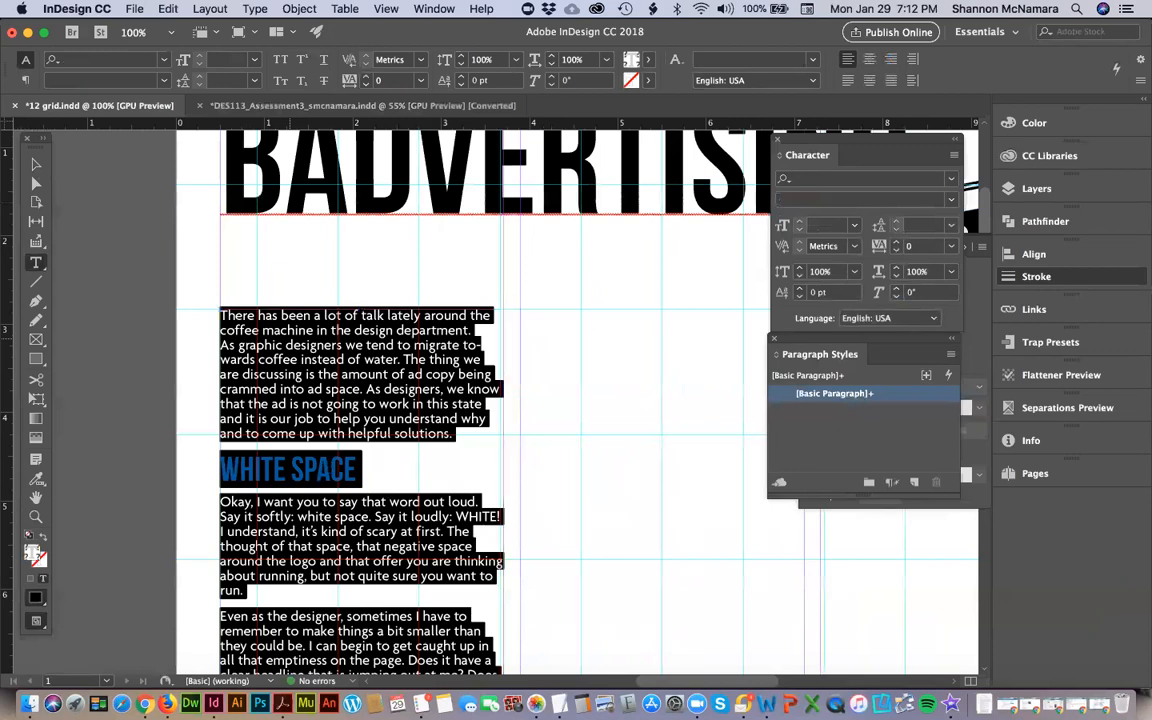
# Increase the leading of the whole article text, bringing the body copy to 18 pt leading.
pyautogui.press('Left')
pyautogui.press('super+a')
pyautogui.hotkey('alt', 'Down')
pyautogui.hotkey('alt', 'Down')
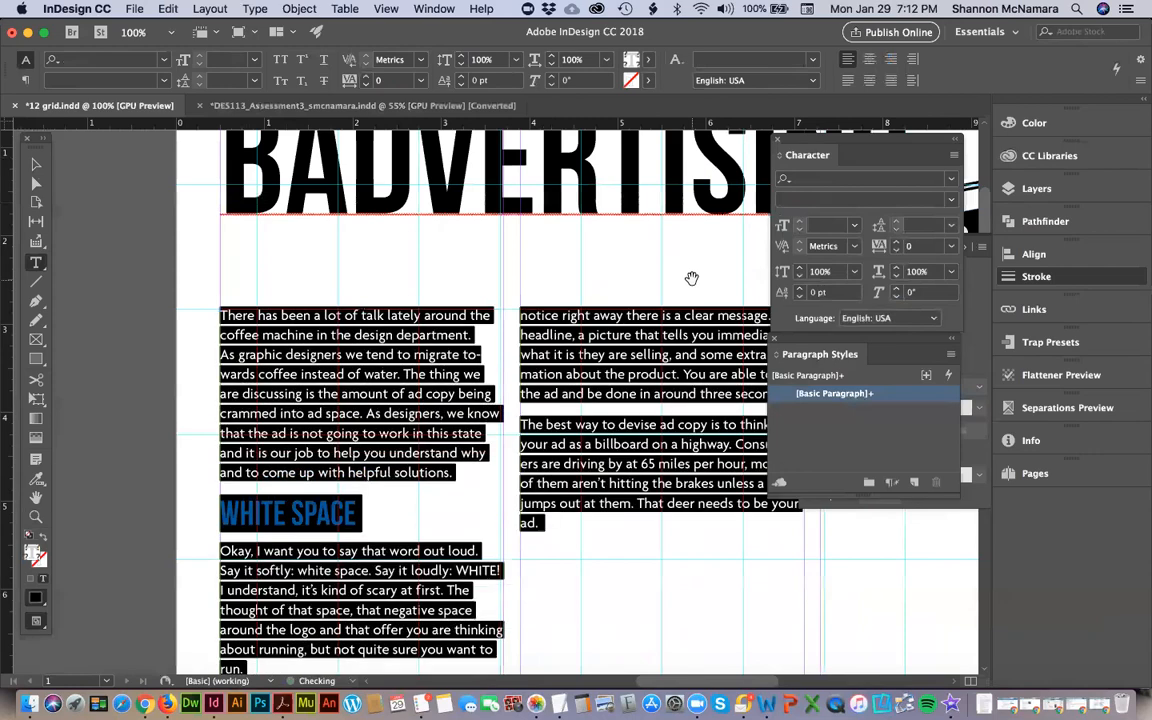
pyautogui.hotkey('alt', 'Down')
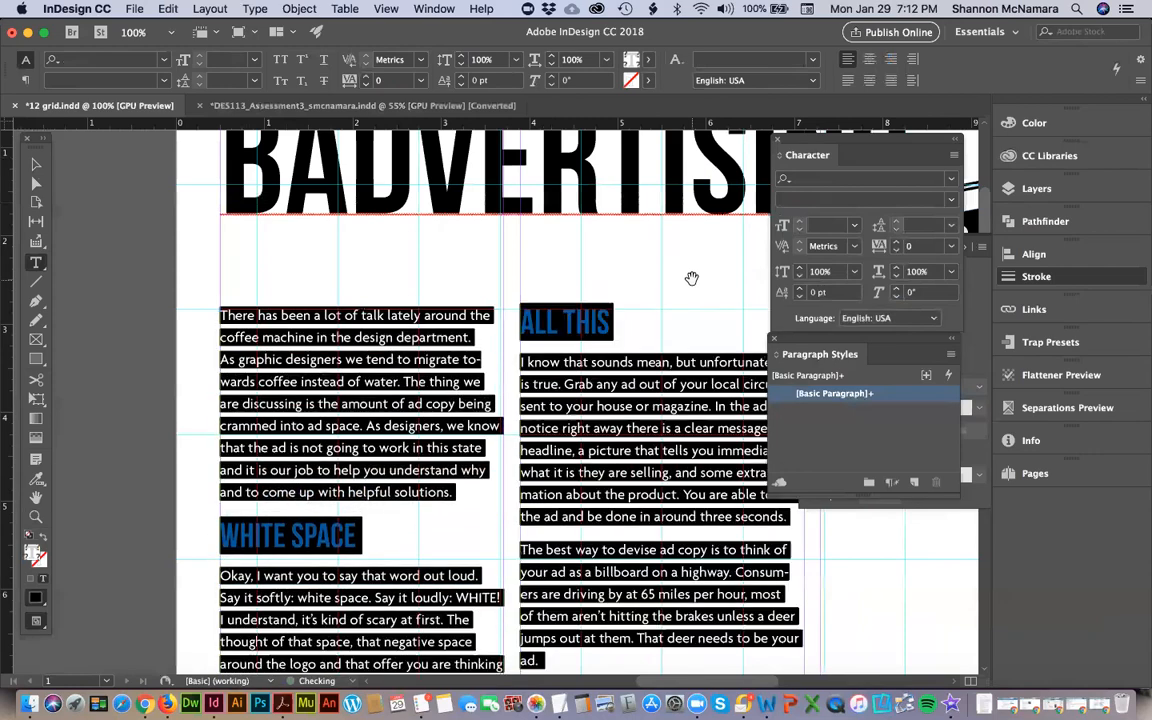
pyautogui.press('Down')
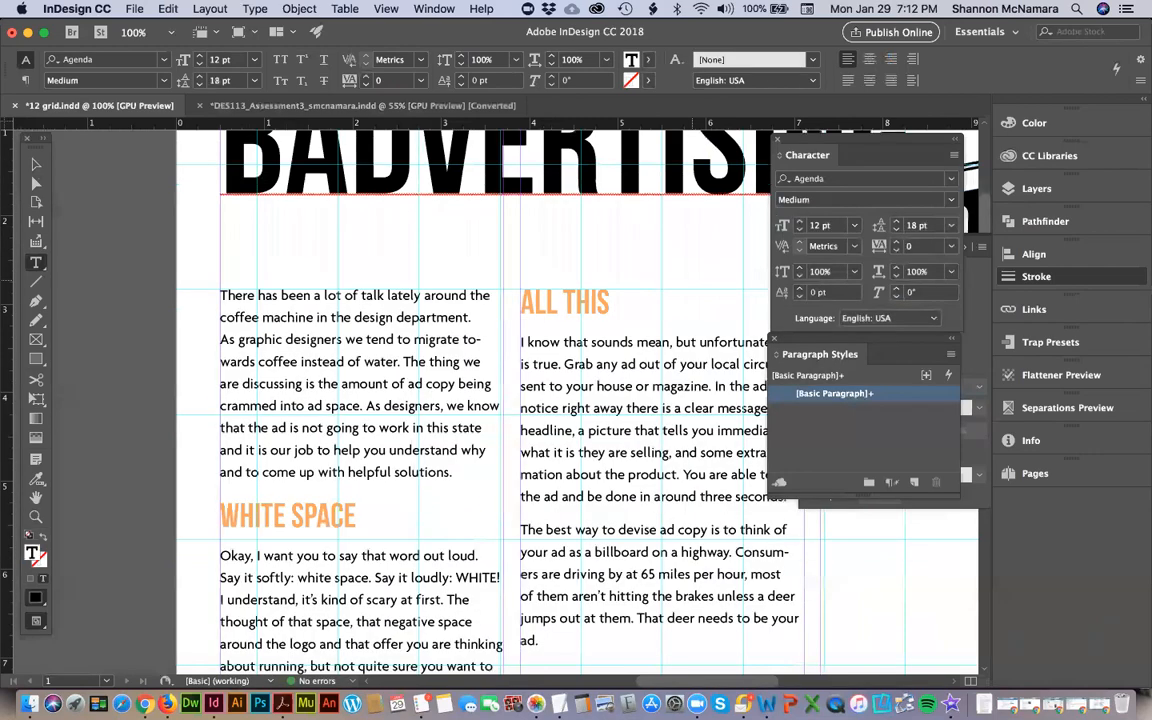
# Shorten the first column's text frame so the "NOBODY IS GOING TO READ ALL THIS" heading starts the second column, then fit the page in view.
pyautogui.scroll(-10, 463, 442)
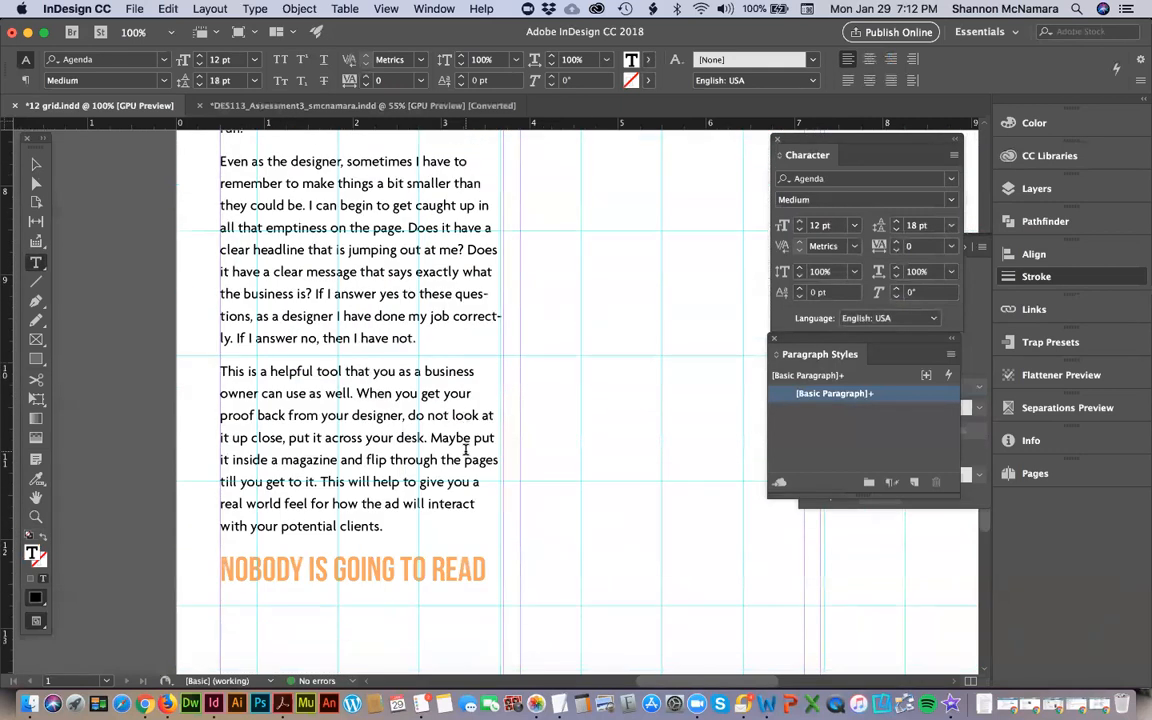
pyautogui.click(224, 538)
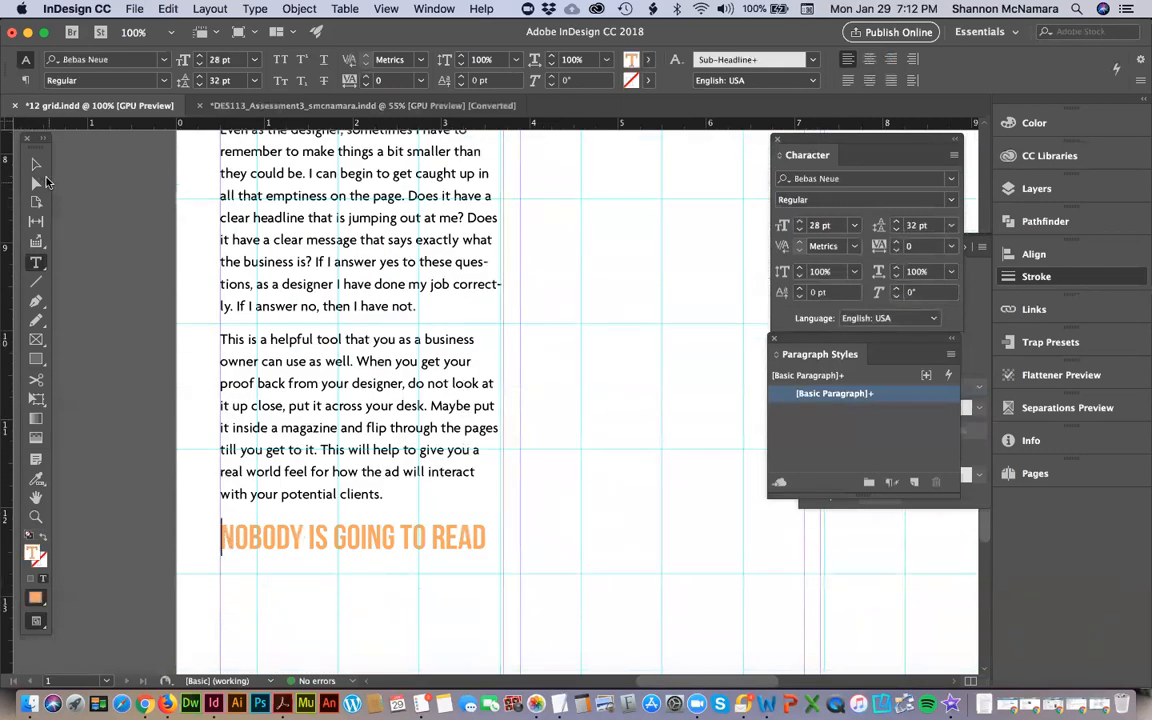
pyautogui.press('Escape')
pyautogui.moveTo(361, 572); pyautogui.dragTo(361, 542)
pyautogui.click(191, 427)
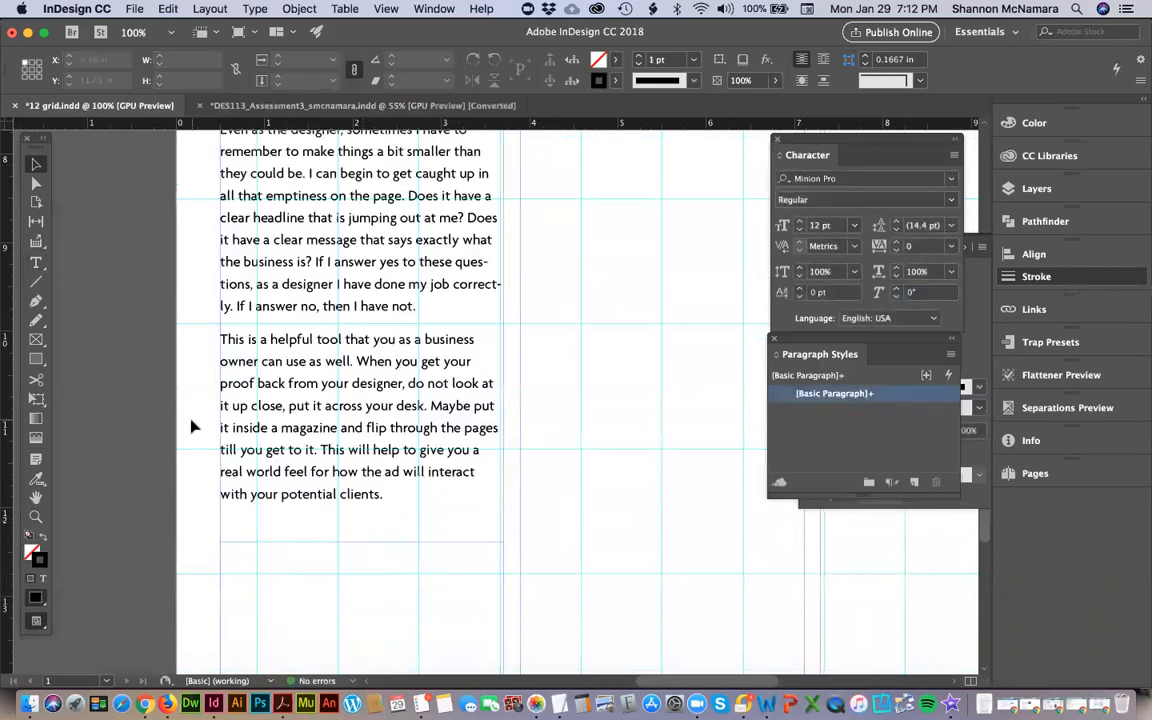
pyautogui.press('super+0')
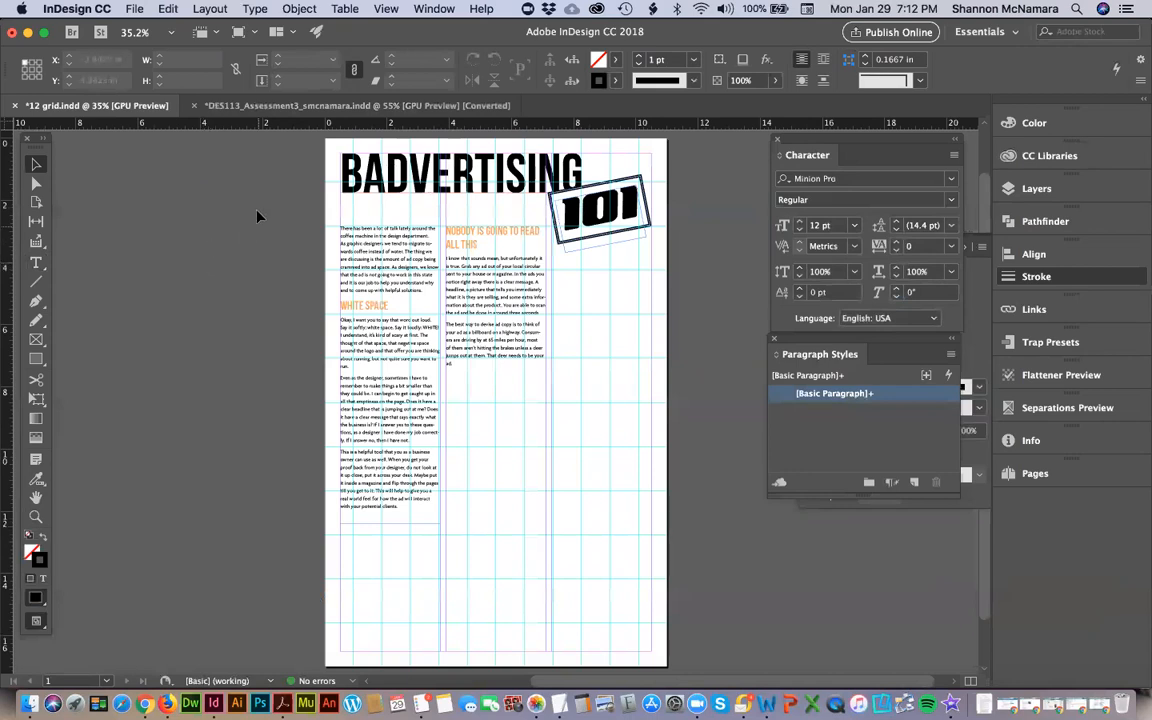
# Shorten the second column's text frame to about 9.56 in high so its bottom edge aligns with the first column's frame.
pyautogui.press('z')
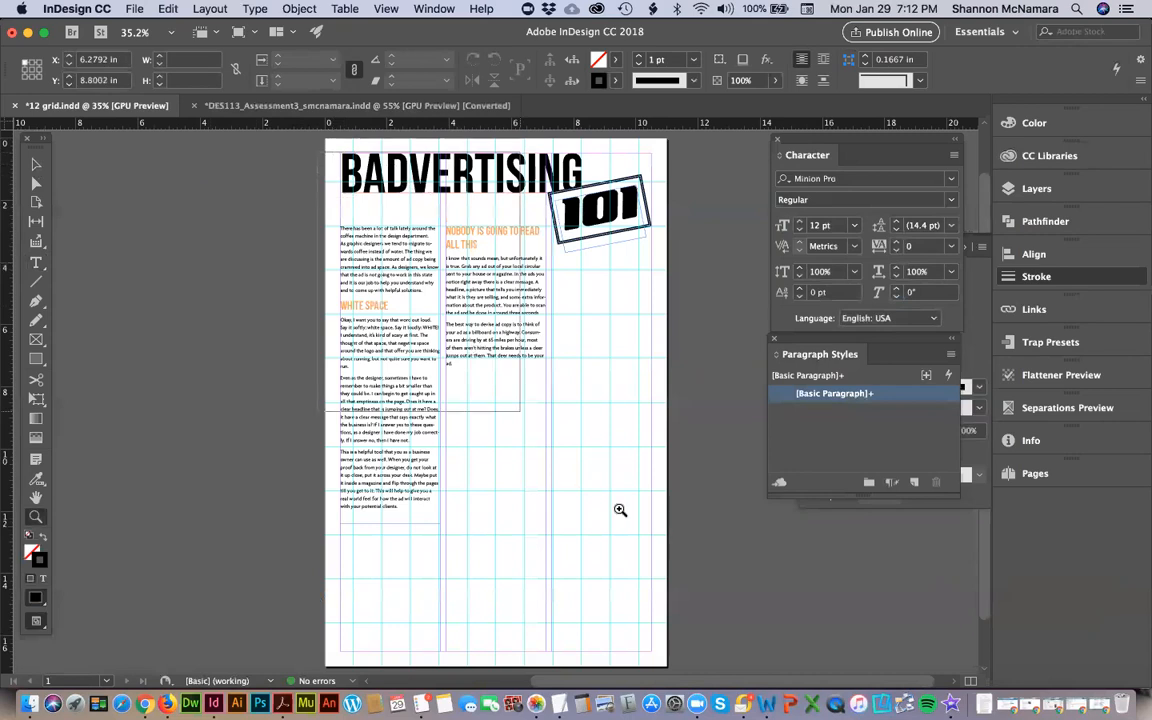
pyautogui.moveTo(318, 152); pyautogui.dragTo(695, 572)
pyautogui.press('space')
pyautogui.moveTo(526, 316); pyautogui.dragTo(481, 343)
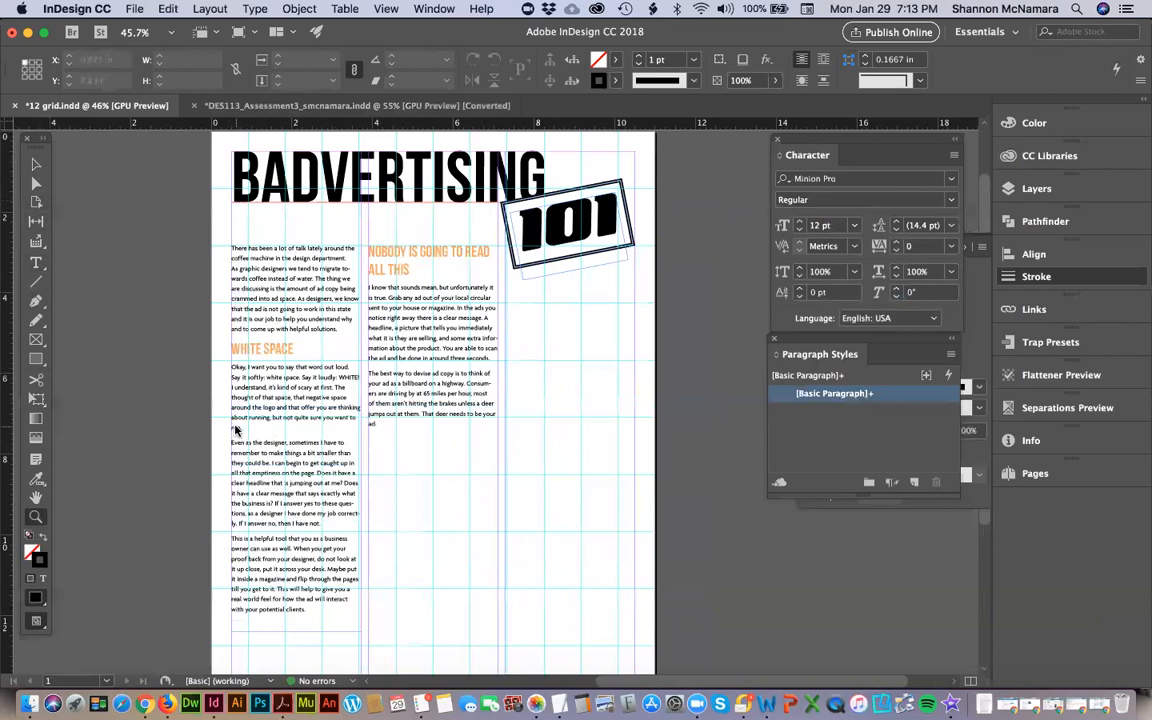
pyautogui.click(38, 168)
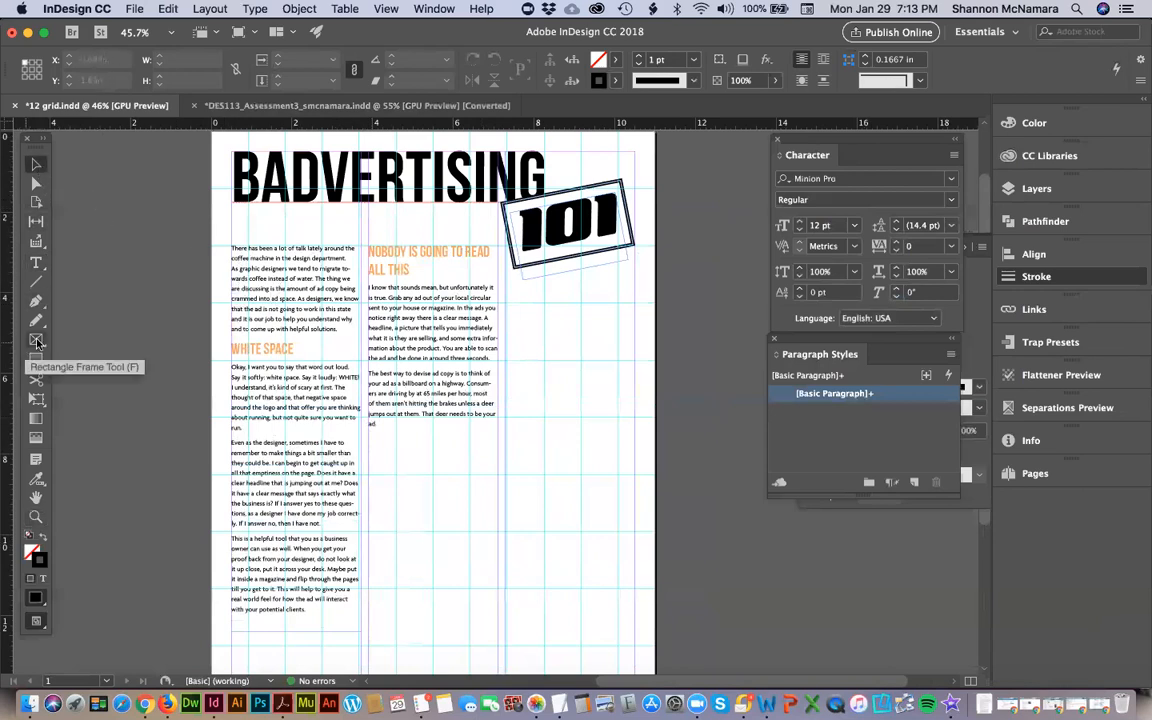
pyautogui.scroll(-3, 440, 480)
pyautogui.click(450, 440)
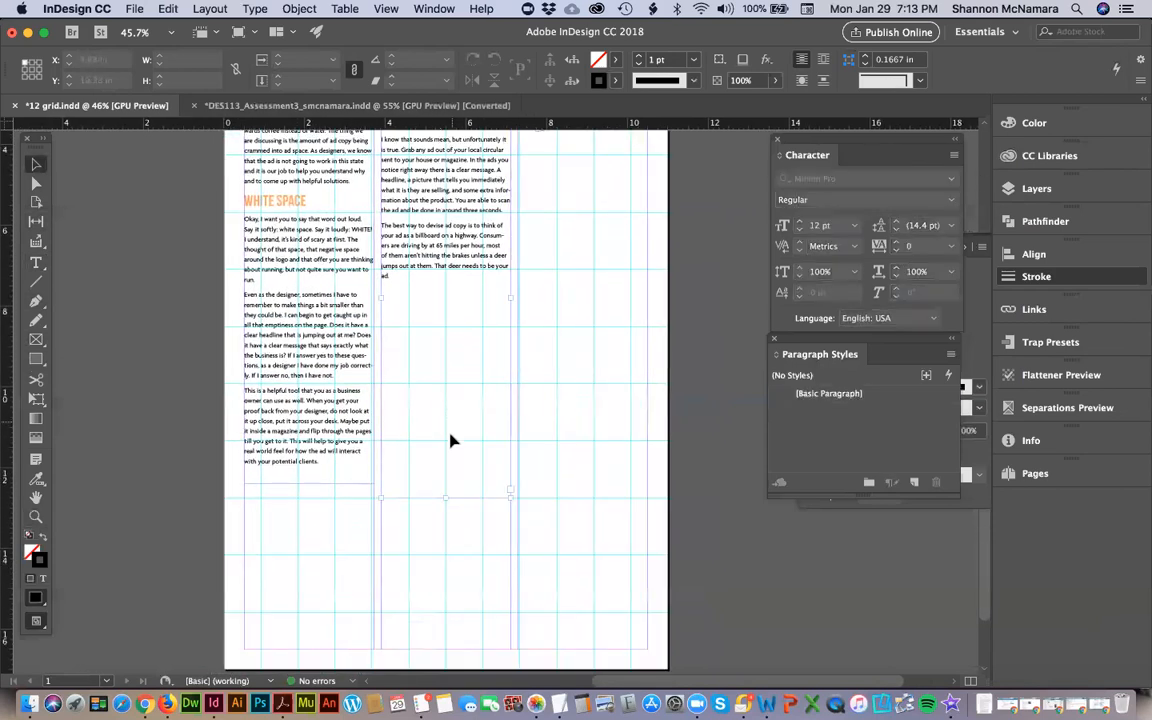
pyautogui.moveTo(445, 497); pyautogui.dragTo(445, 483)
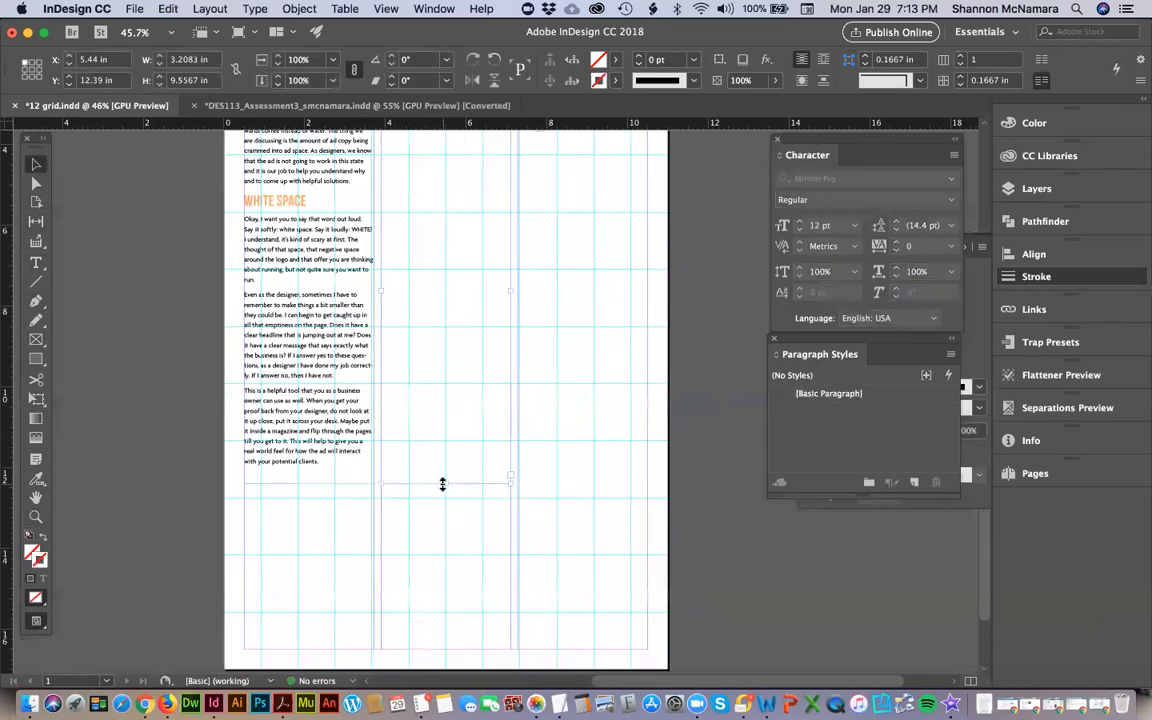
pyautogui.click(182, 432)
# Draw a rectangle about 6.79 by 3.75 in below the two text columns, down to the margin, and give it a black fill without stroke.
pyautogui.scroll(-2, 380, 540)
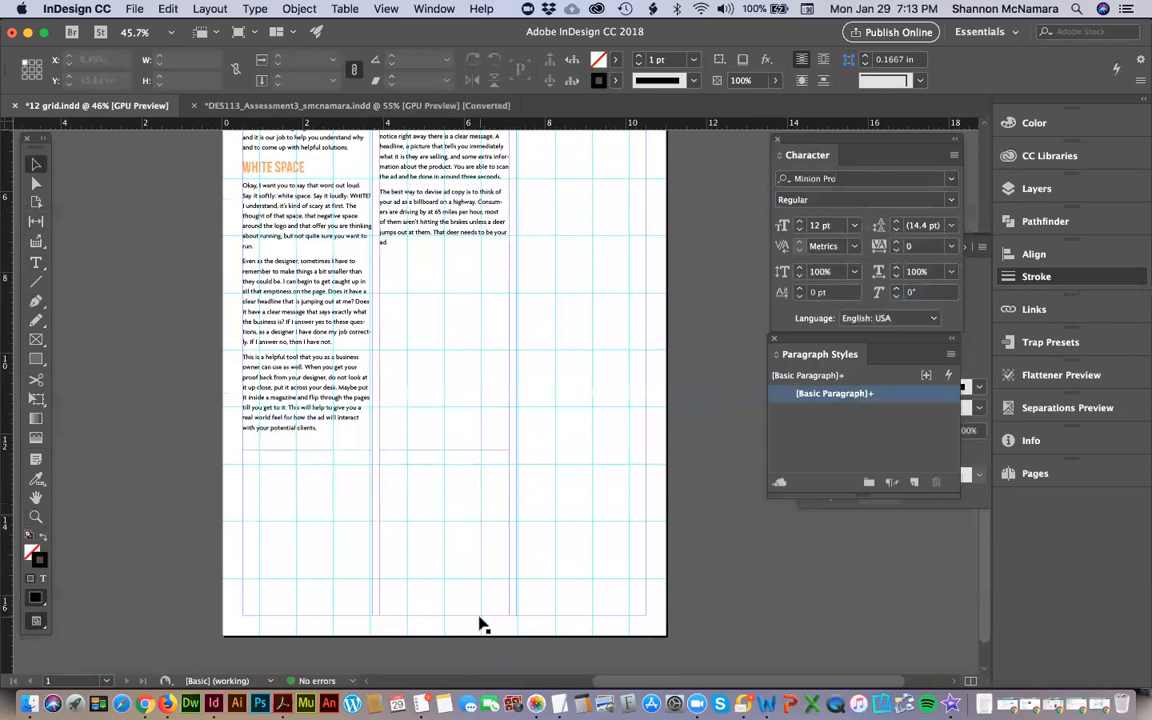
pyautogui.scroll(8, 586, 280)
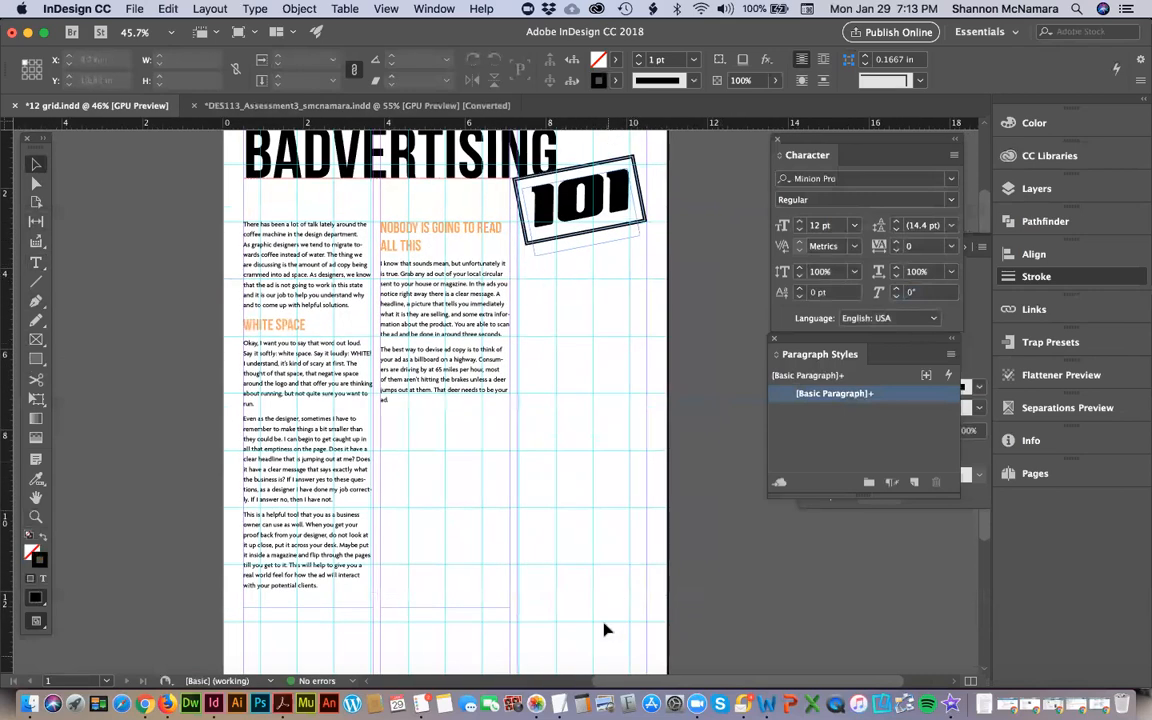
pyautogui.scroll(-5, 600, 524)
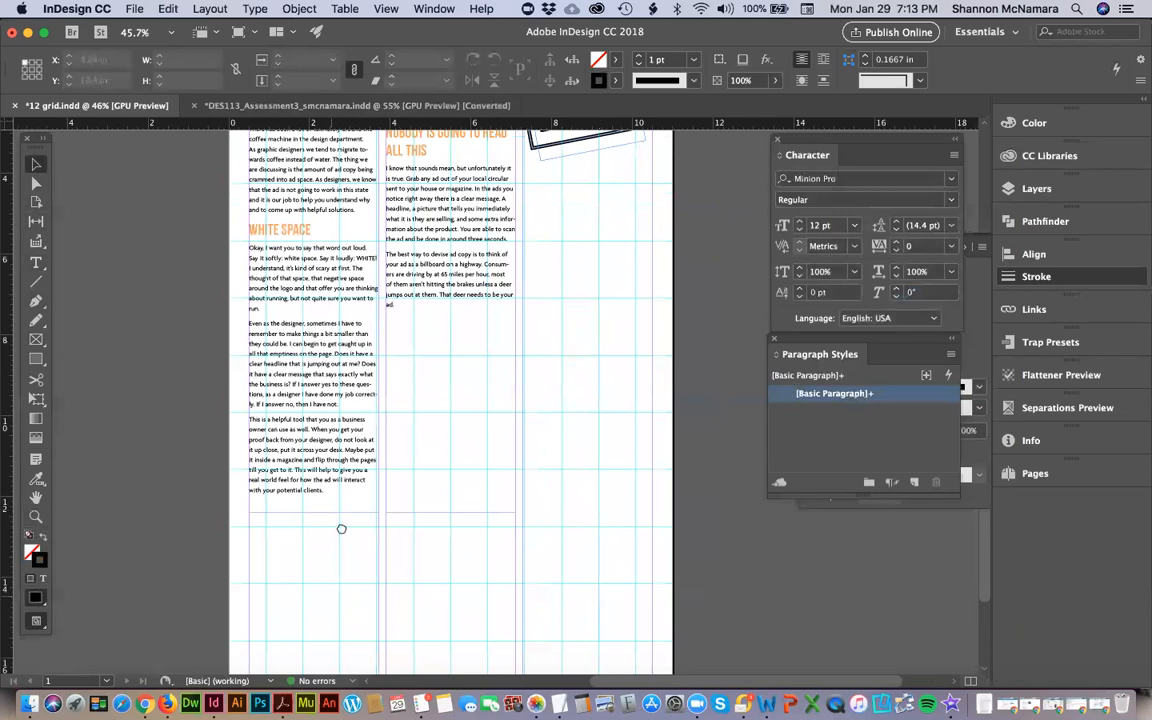
pyautogui.scroll(-4, 342, 525)
pyautogui.press('m')
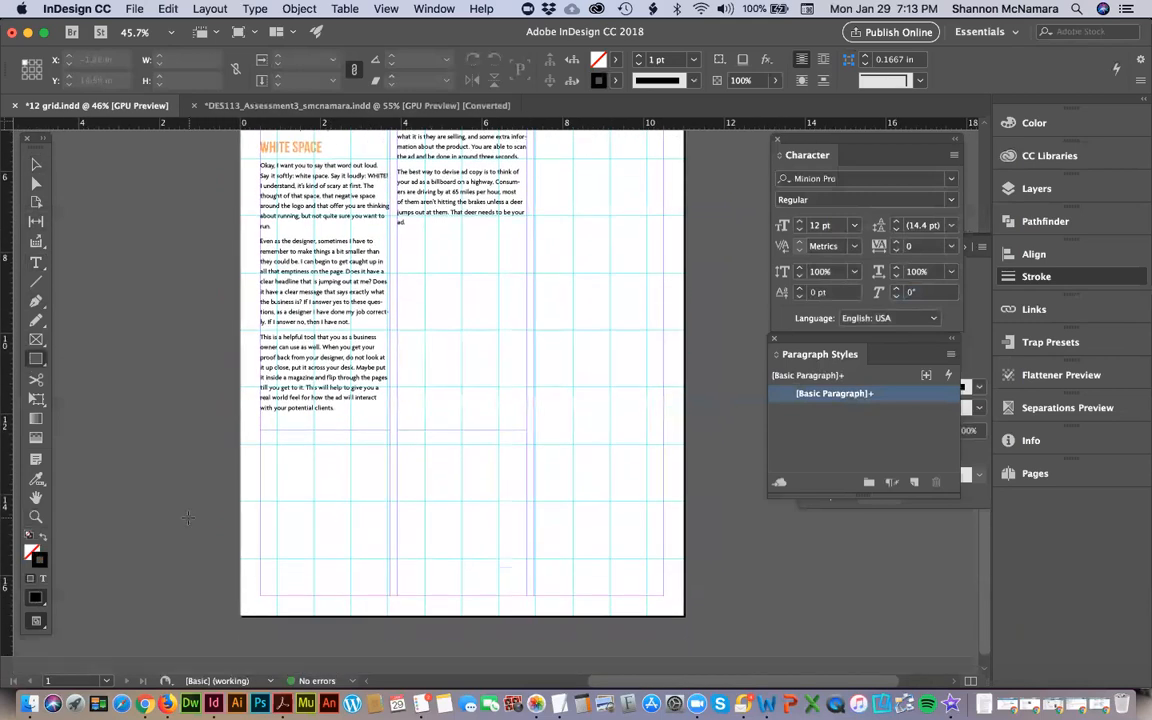
pyautogui.moveTo(259, 448); pyautogui.dragTo(535, 599)
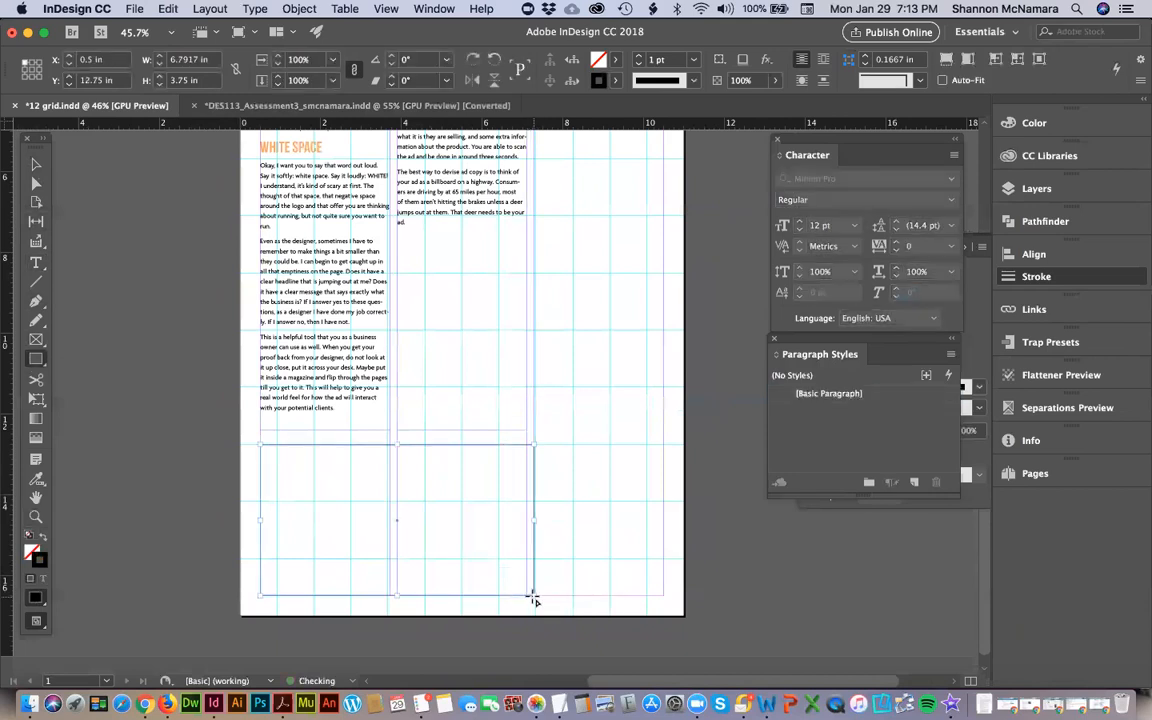
pyautogui.click(41, 540)
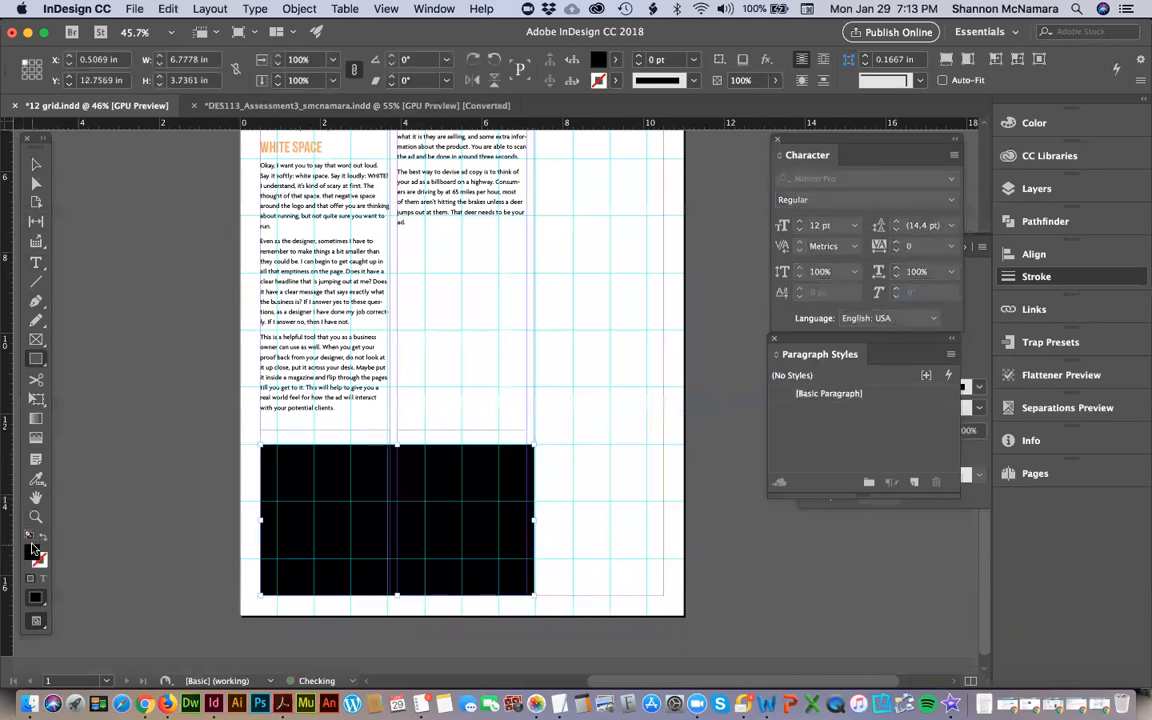
# Show the color swatches and set the rectangle's black fill to a 30% tint.
pyautogui.click(36, 163)
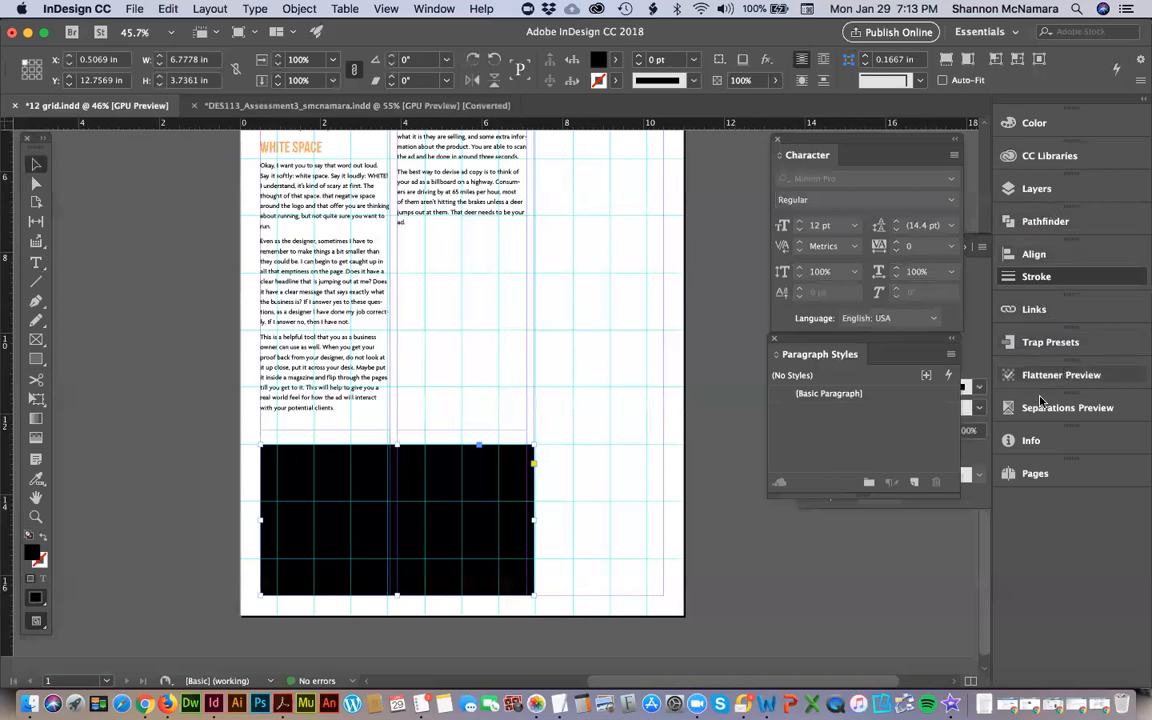
pyautogui.click(978, 316)
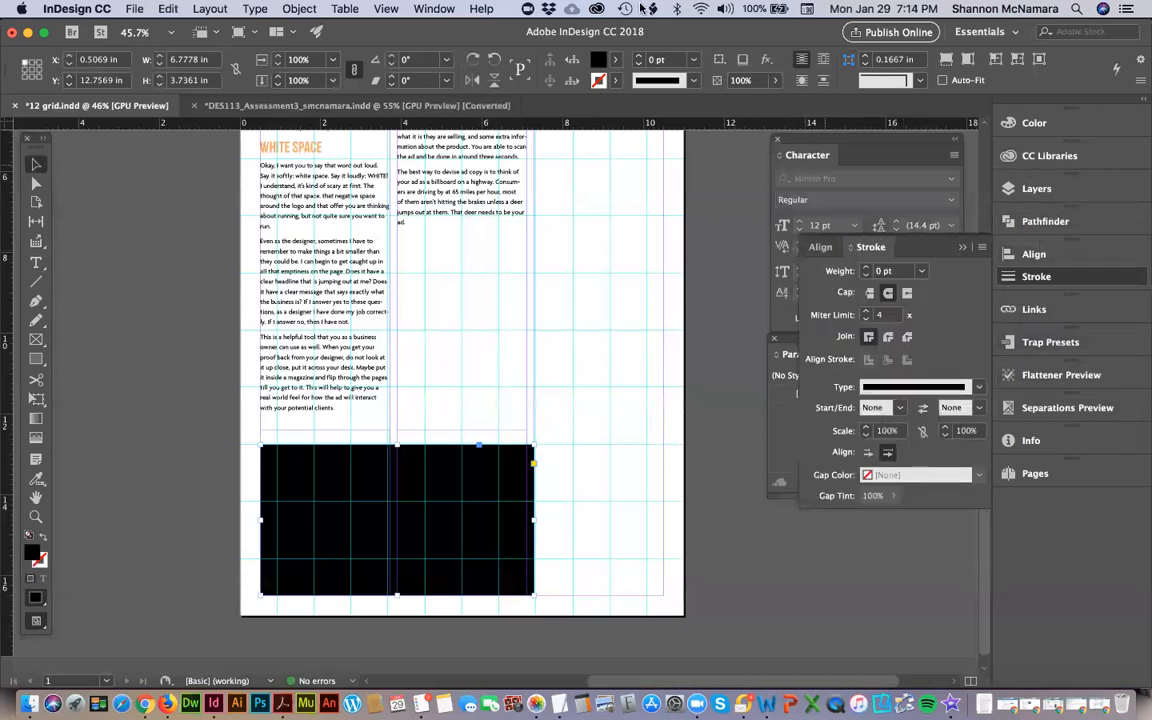
pyautogui.click(430, 9)
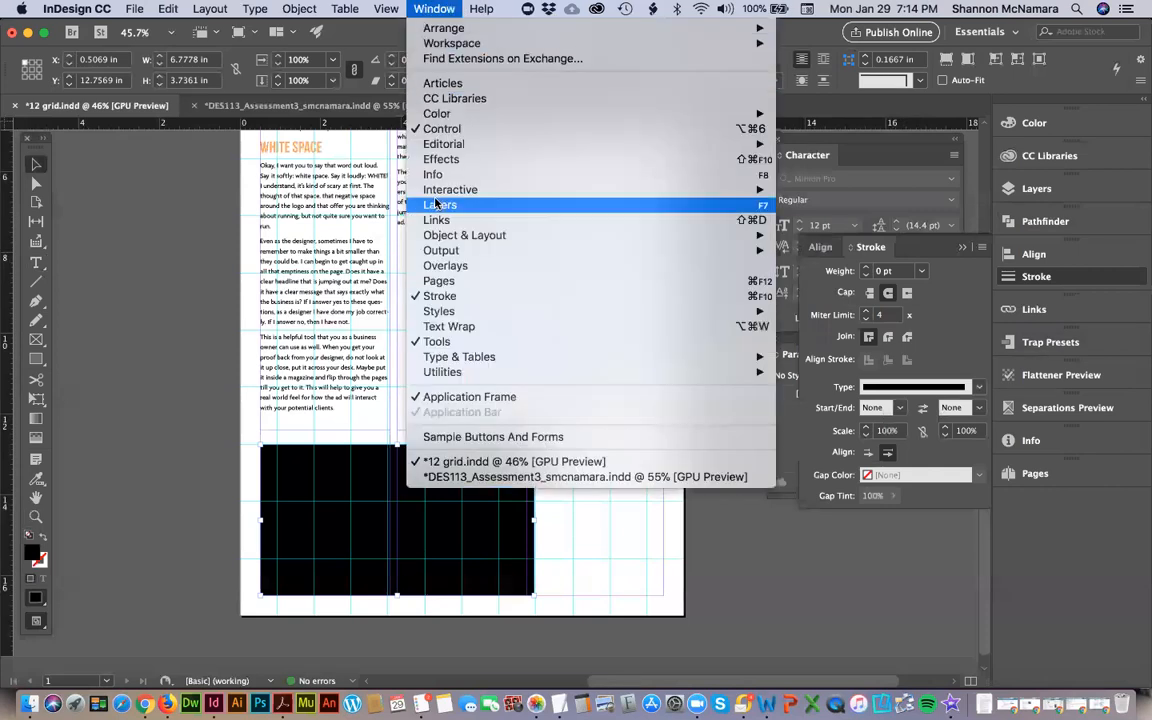
pyautogui.moveTo(440, 115)
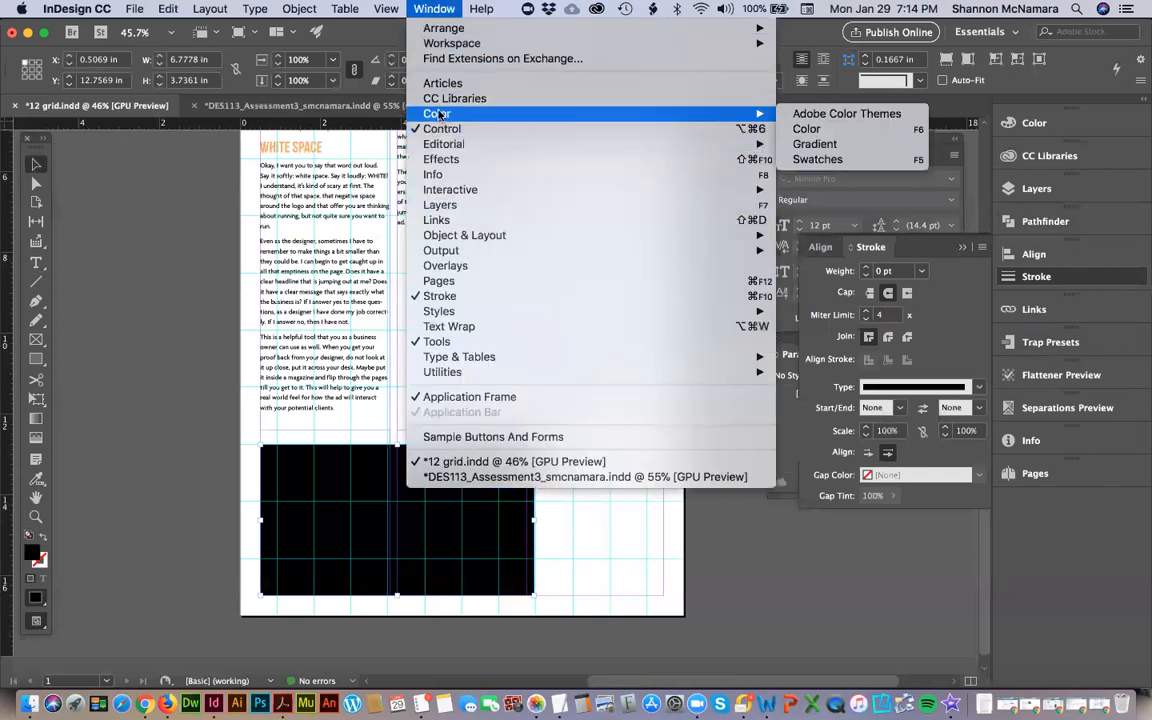
pyautogui.click(825, 159)
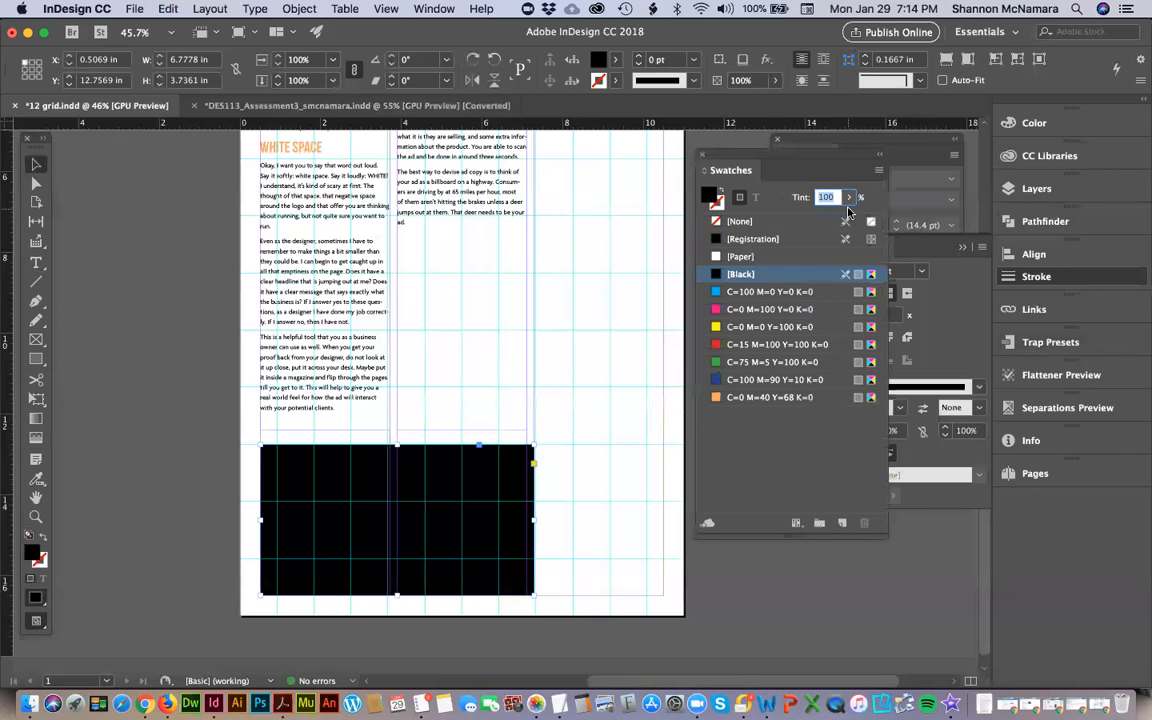
pyautogui.write('30')
pyautogui.press('Return')
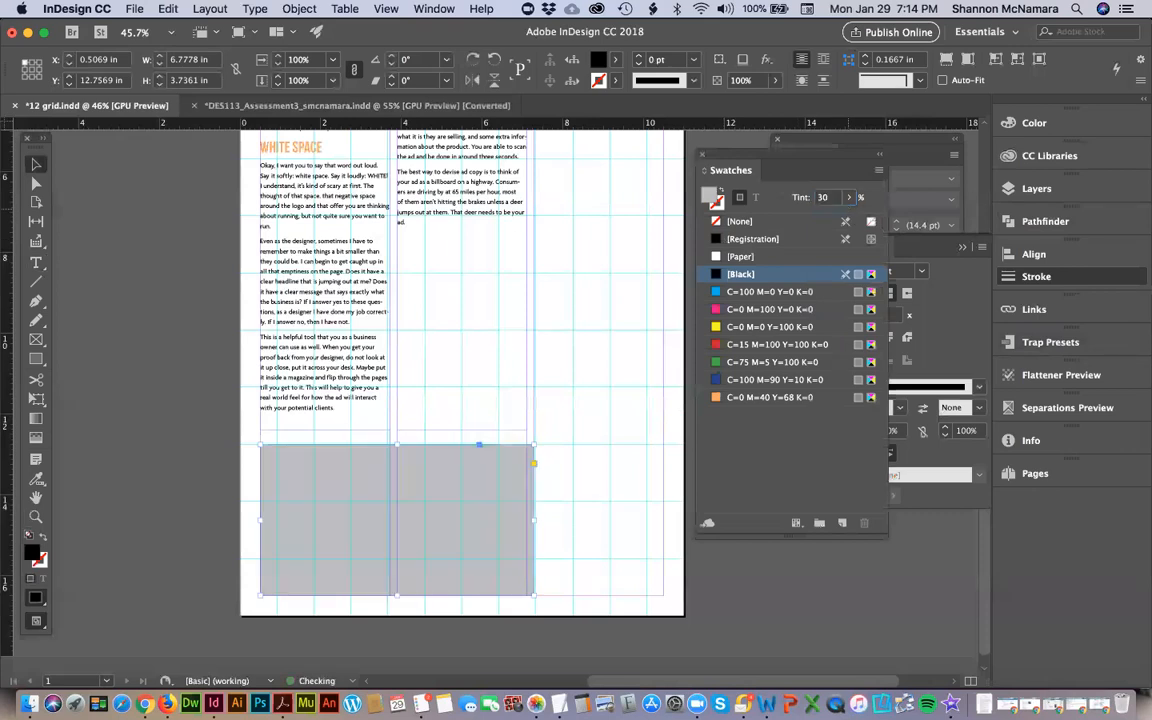
# Draw a text frame about 6.4 by 3.32 in inside the grey box, with its left edge inset from the box's edge.
pyautogui.click(199, 386)
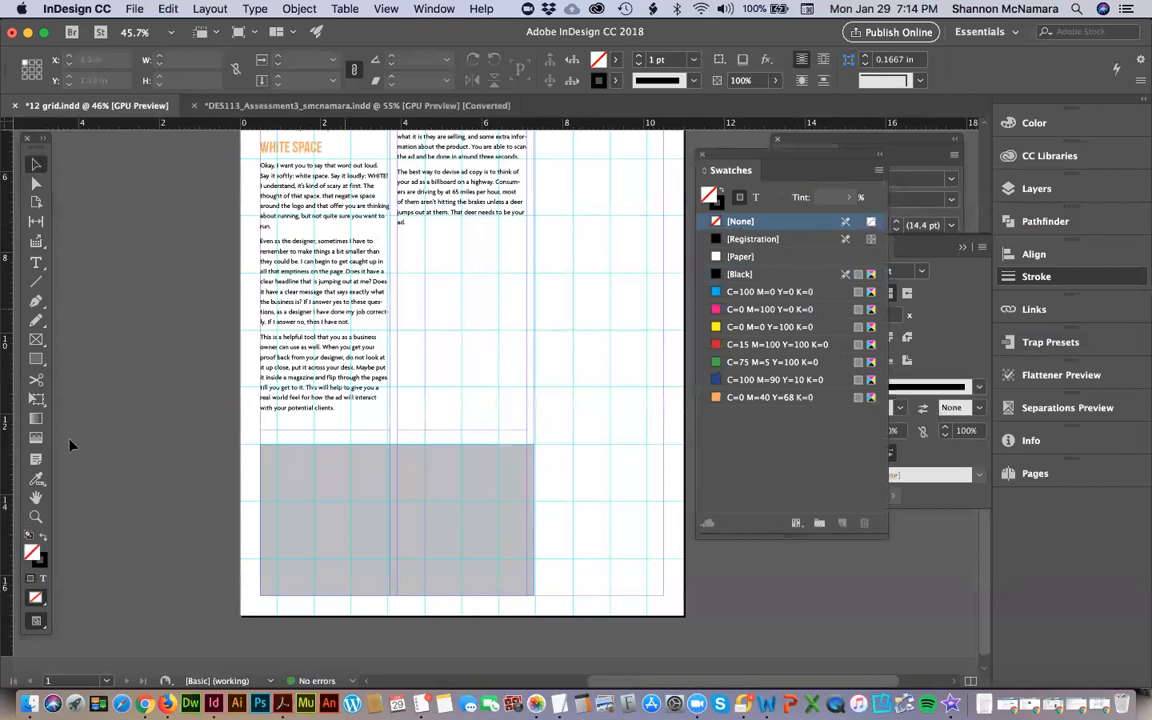
pyautogui.moveTo(491, 342); pyautogui.dragTo(437, 474)
pyautogui.scroll(-4, 155, 512)
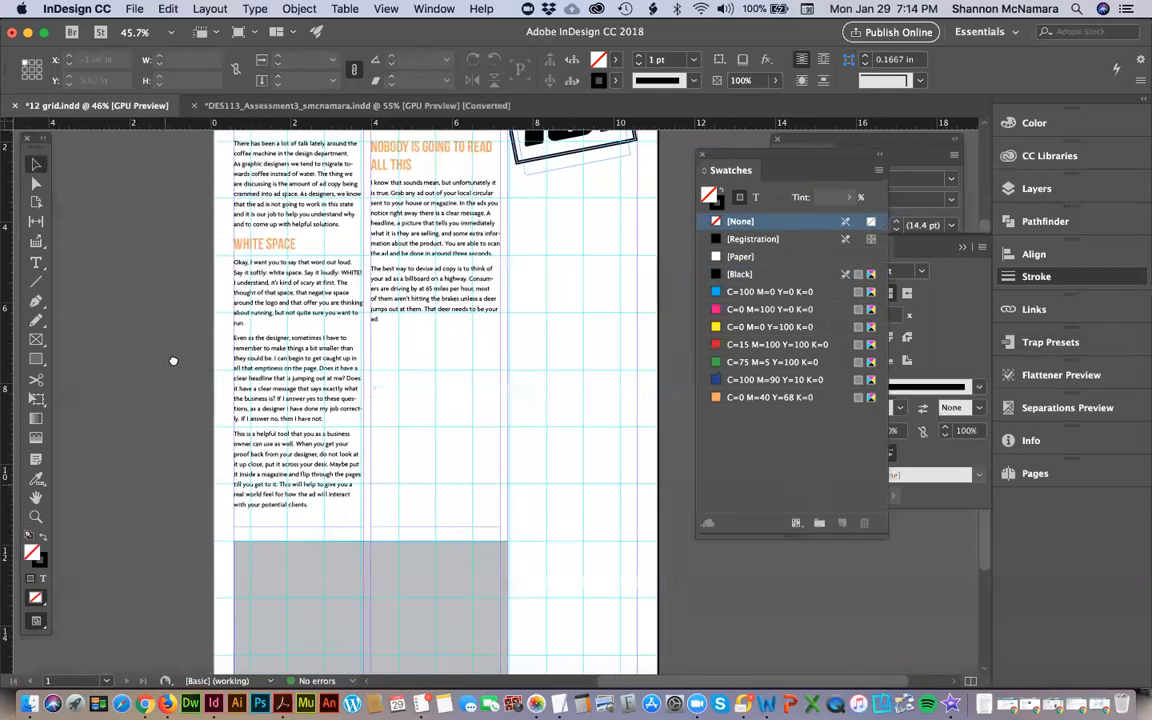
pyautogui.press('z')
pyautogui.moveTo(405, 523); pyautogui.dragTo(516, 584)
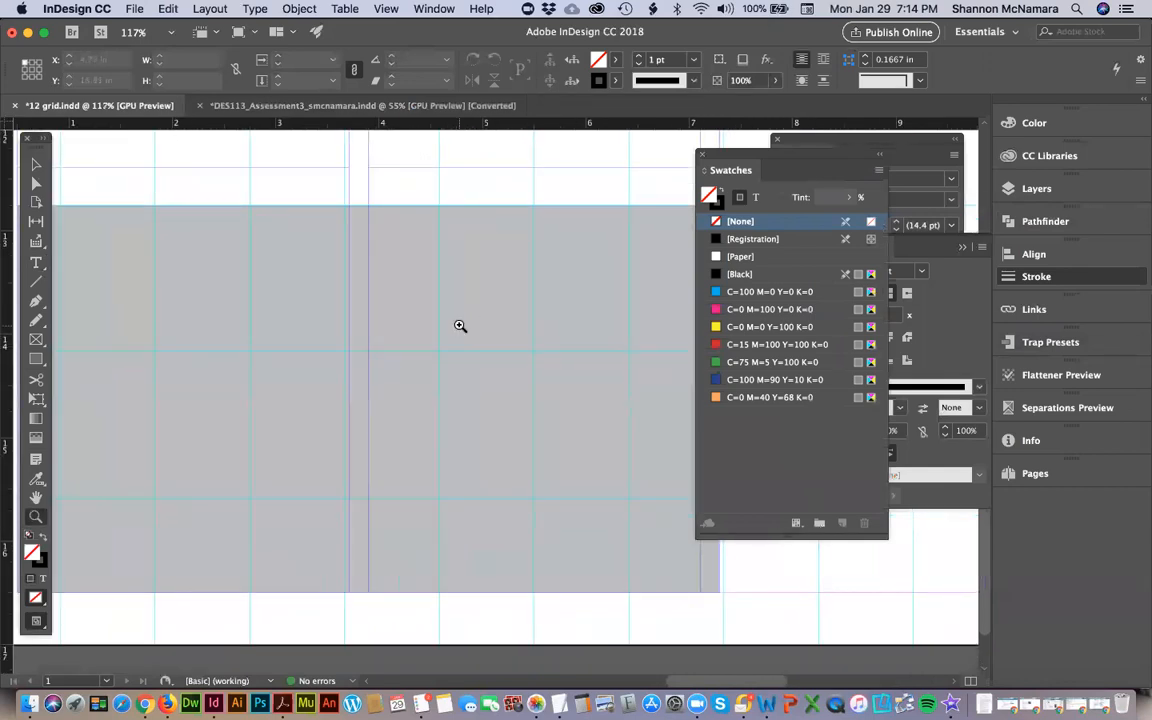
pyautogui.press('super+minus')
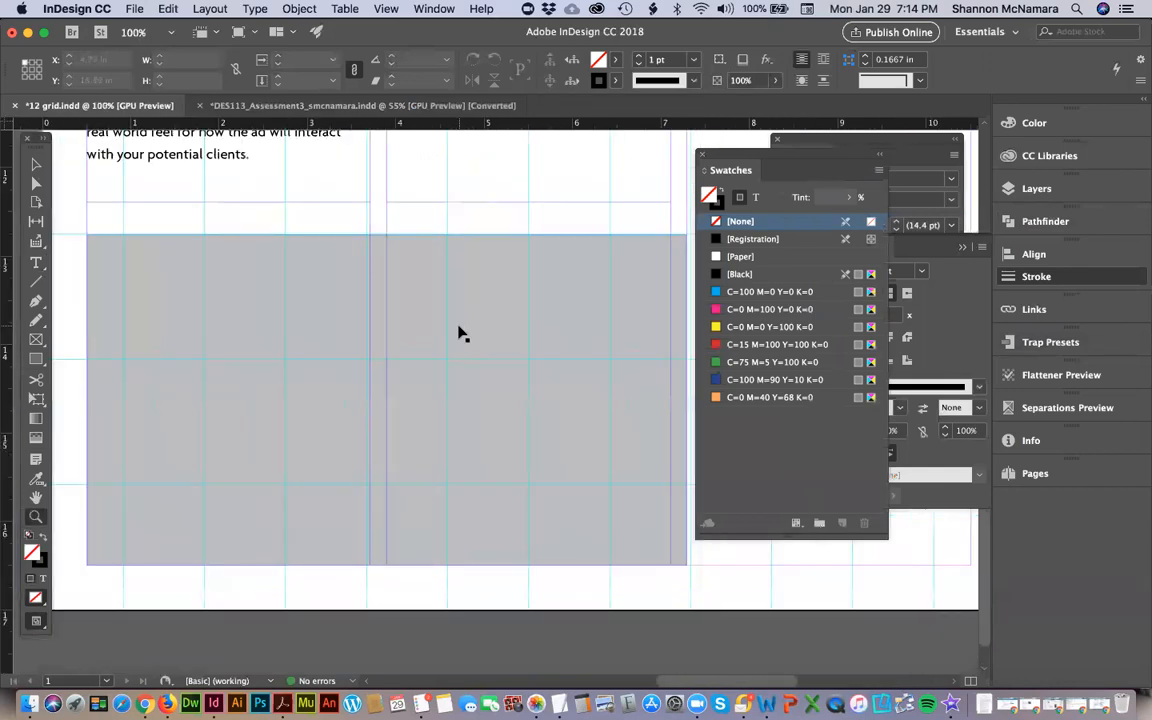
pyautogui.press('super+minus')
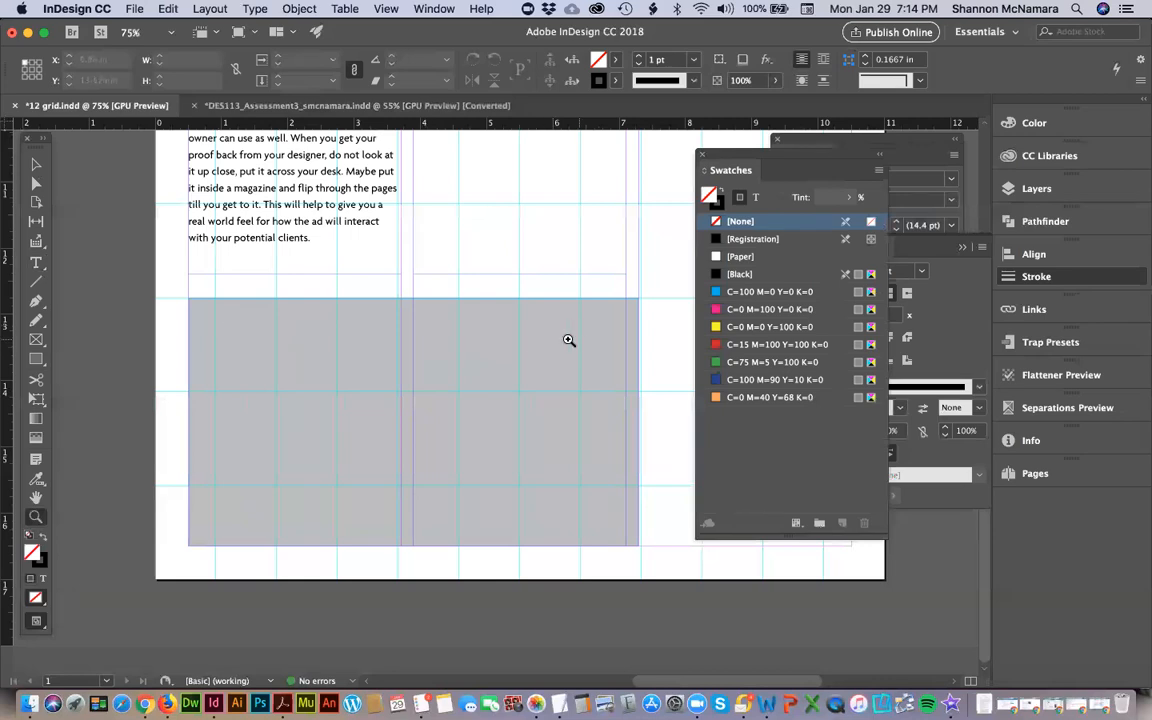
pyautogui.click(35, 163)
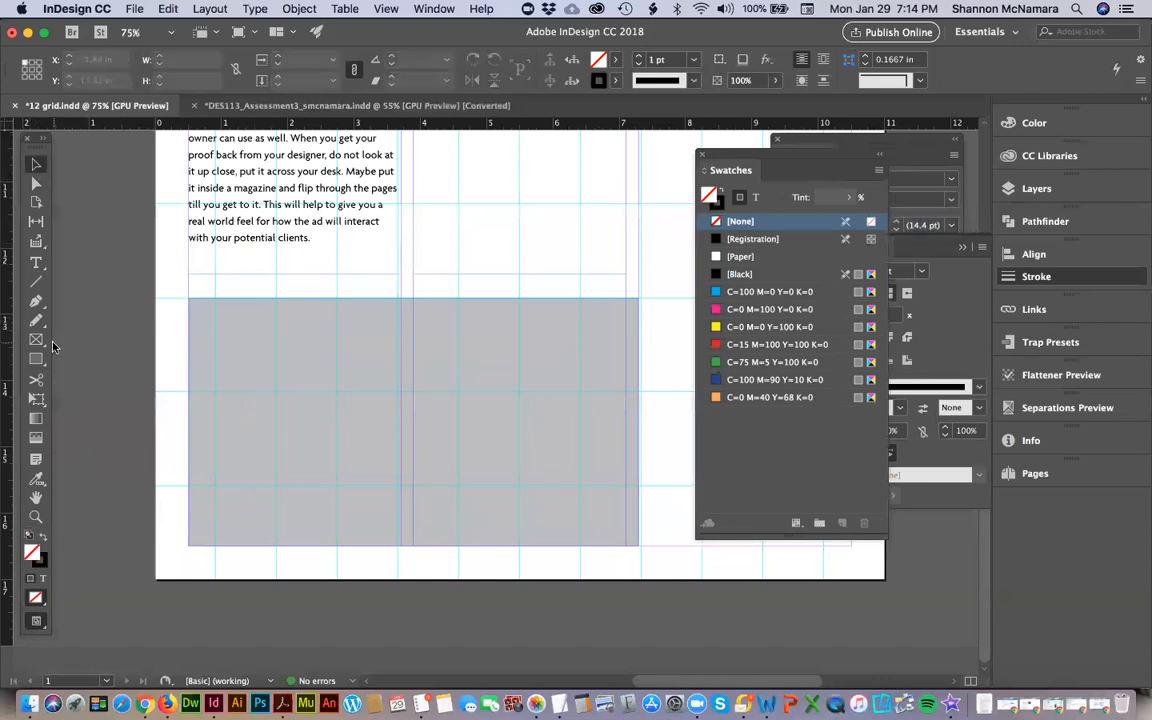
pyautogui.press('t')
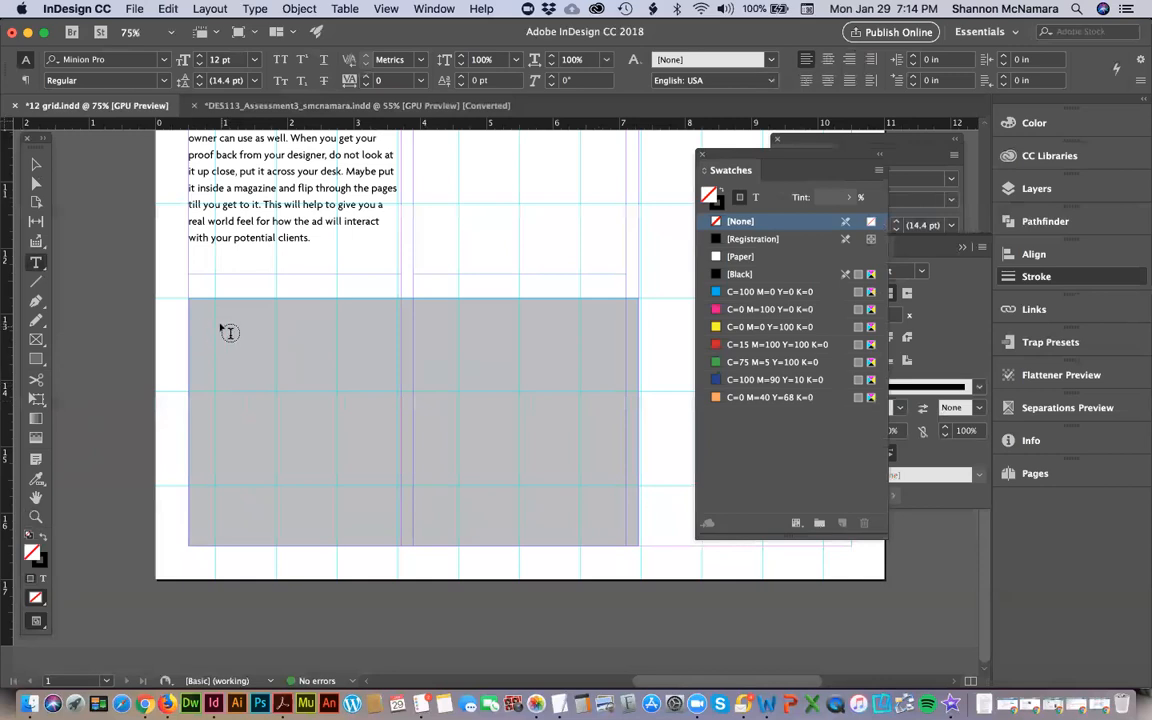
pyautogui.moveTo(197, 322); pyautogui.dragTo(624, 541)
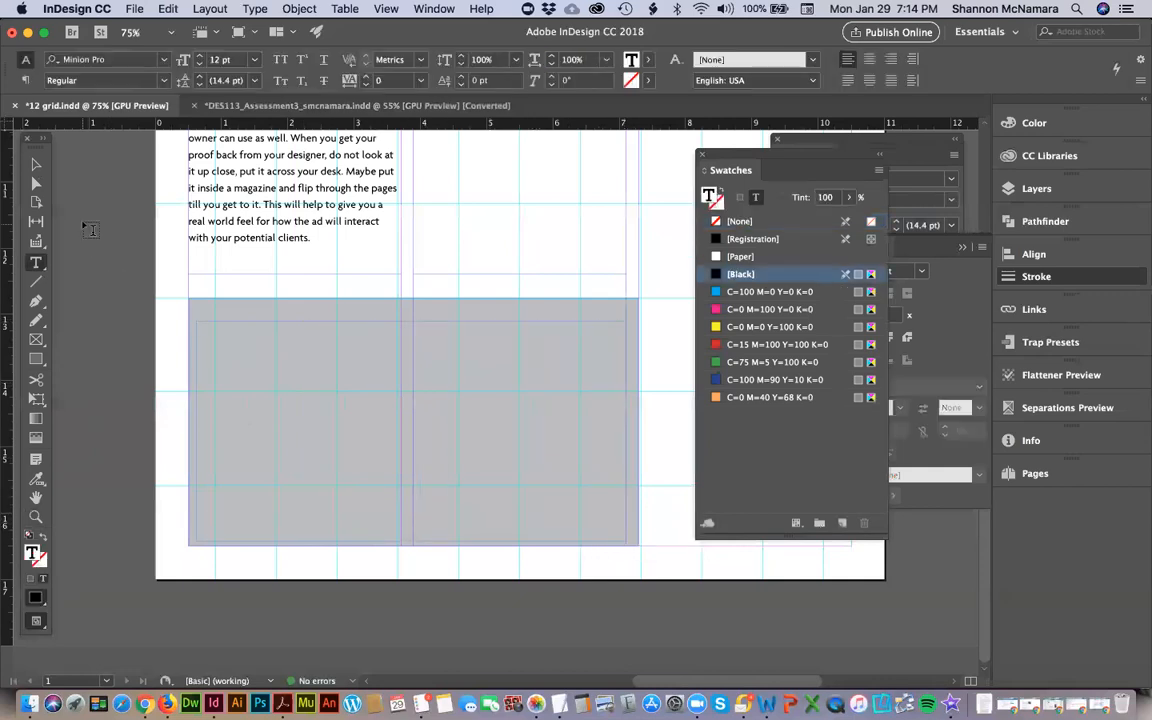
pyautogui.click(36, 164)
pyautogui.moveTo(197, 431); pyautogui.dragTo(200, 433)
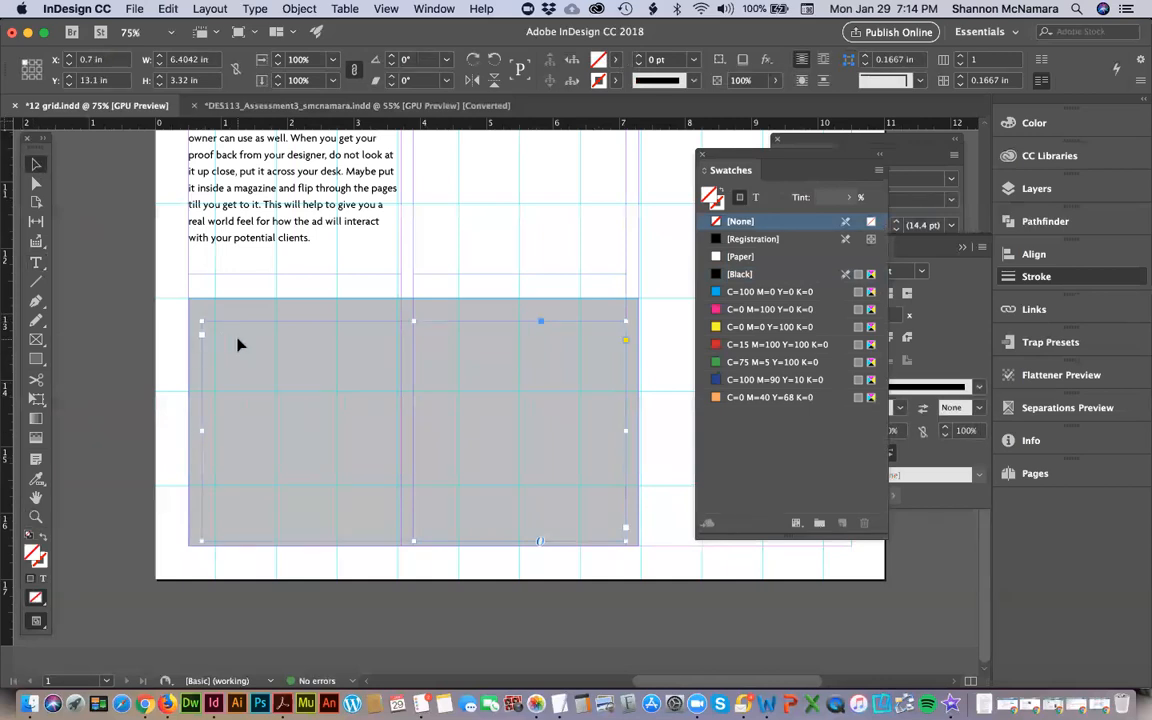
# Place the text cursor in the new frame, switch to badvertising.docx in Word, and copy from the numbered "Logo" item through "Yeah, you do.".
pyautogui.doubleClick(240, 334)
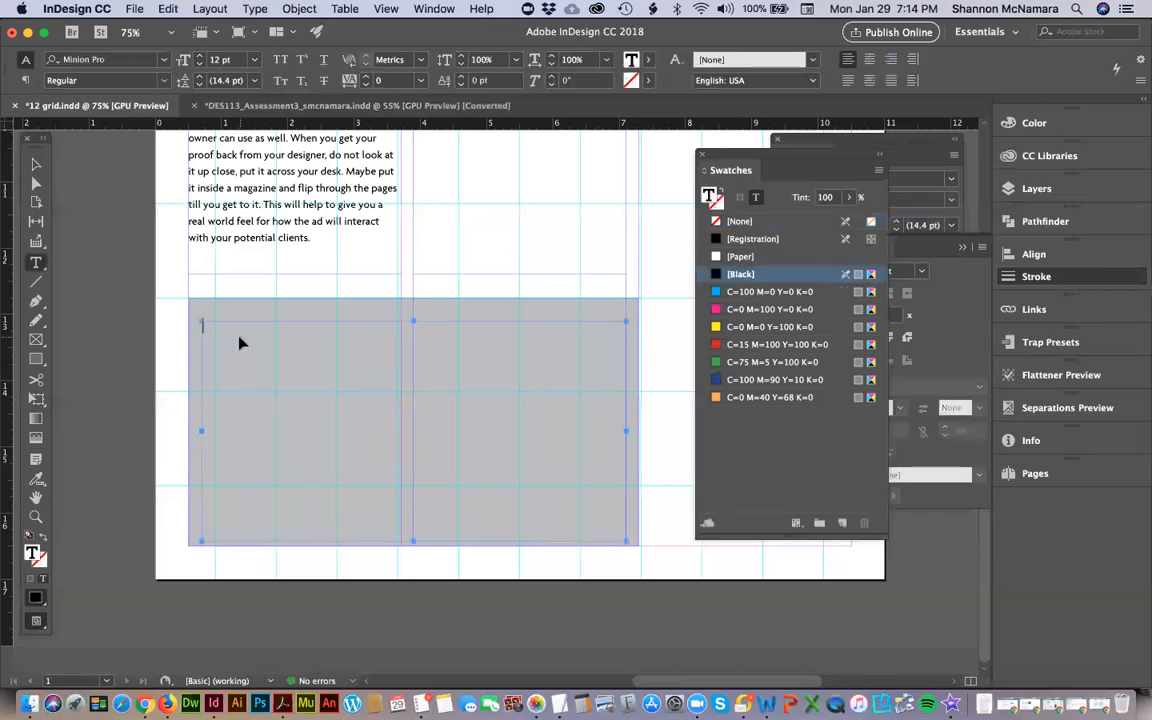
pyautogui.press('super+Tab')
pyautogui.press('super+Tab')
pyautogui.press('super+Tab')
pyautogui.scroll(-5, 730, 407)
pyautogui.scroll(-3, 730, 407)
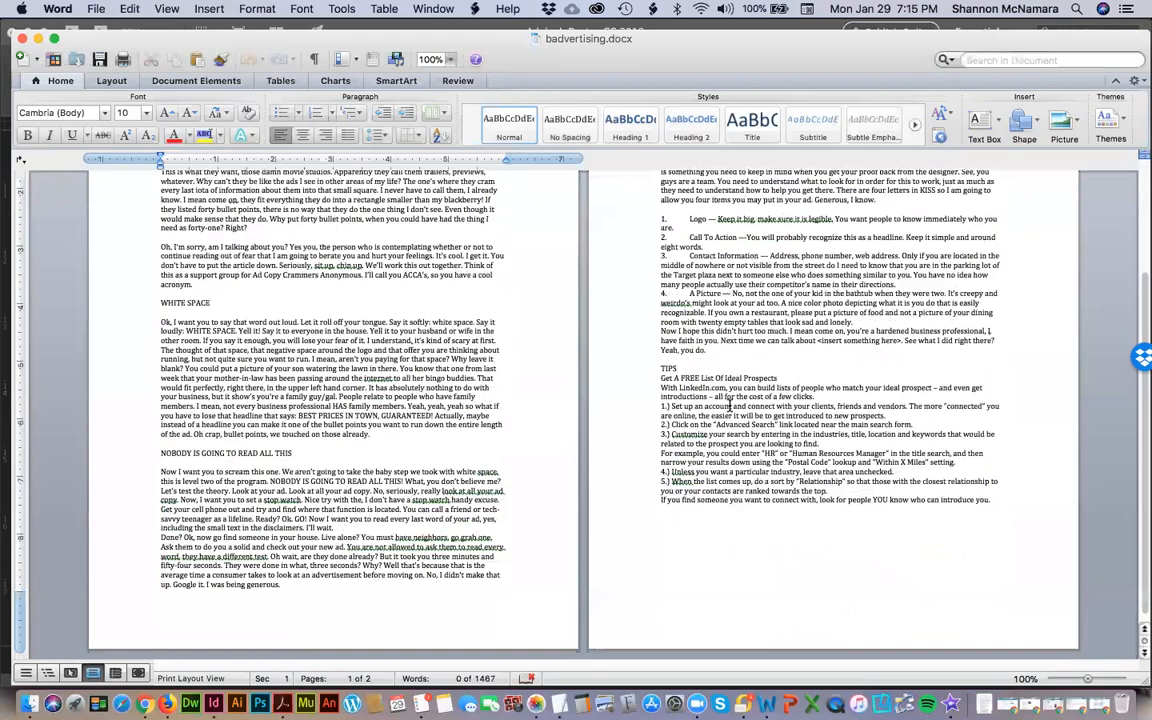
pyautogui.scroll(4, 683, 286)
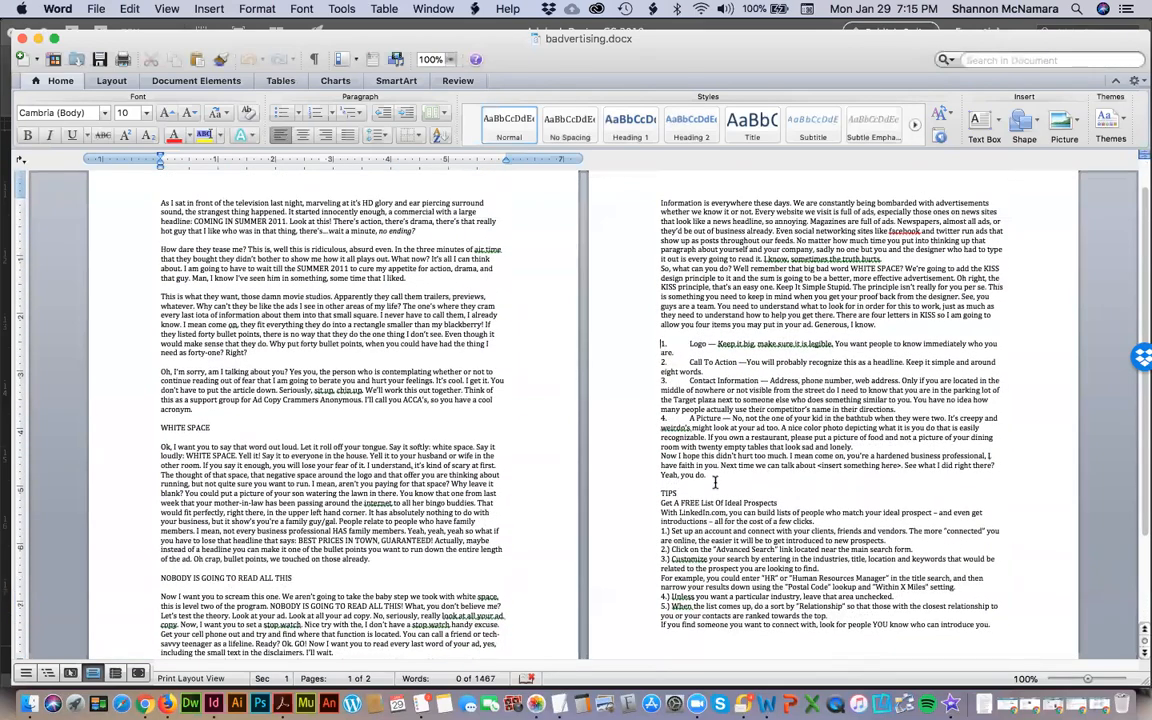
pyautogui.keyDown('shift'); pyautogui.click(712, 477); pyautogui.keyUp('shift')
pyautogui.press('super+c')
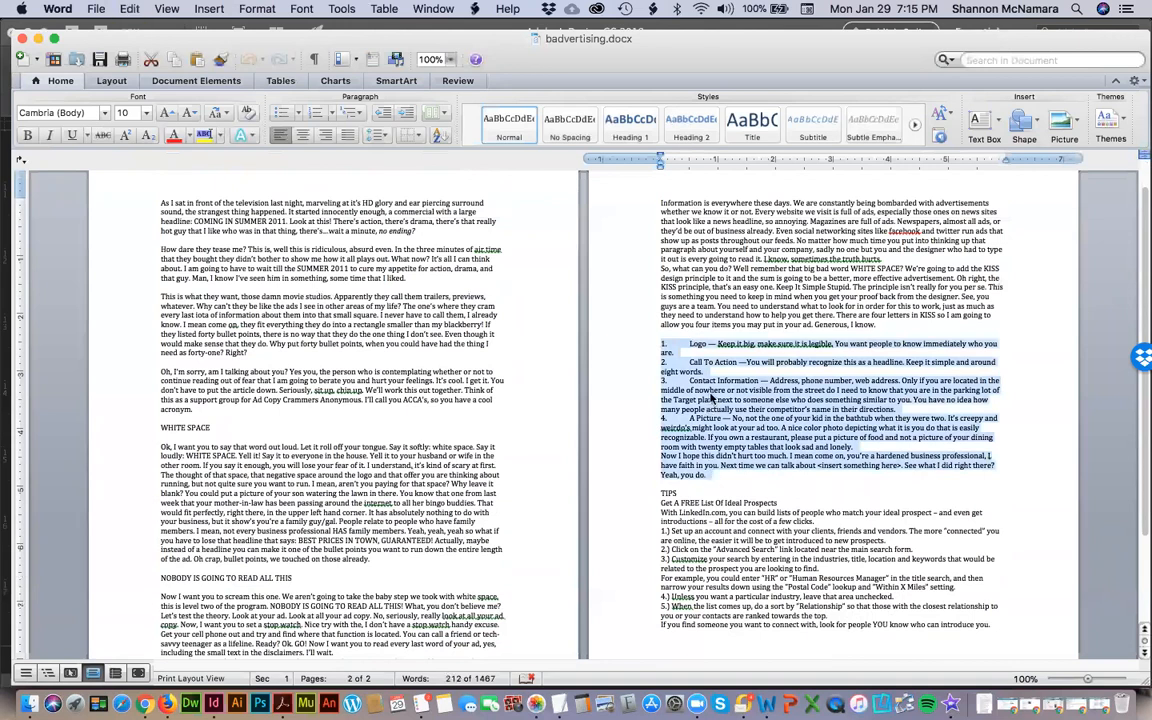
# Switch back to InDesign, paste the copied text into the frame over the grey box, and set all of it in Agenda Medium.
pyautogui.press('super+Tab')
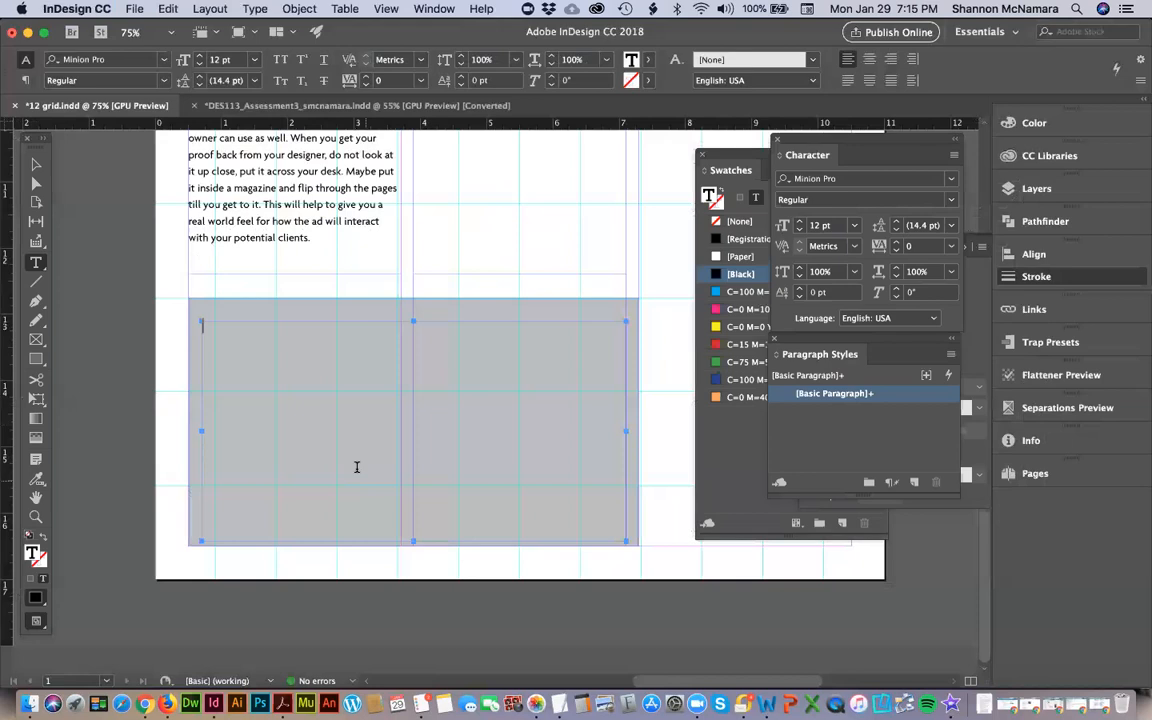
pyautogui.press('super+v')
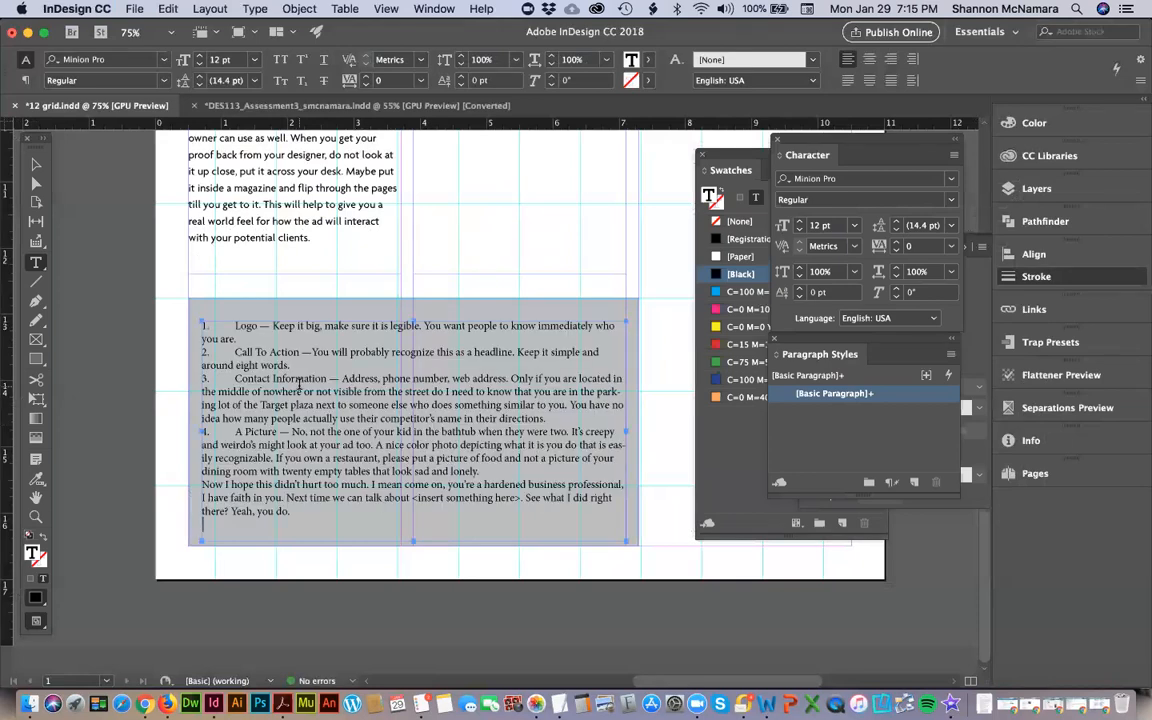
pyautogui.press('super+a')
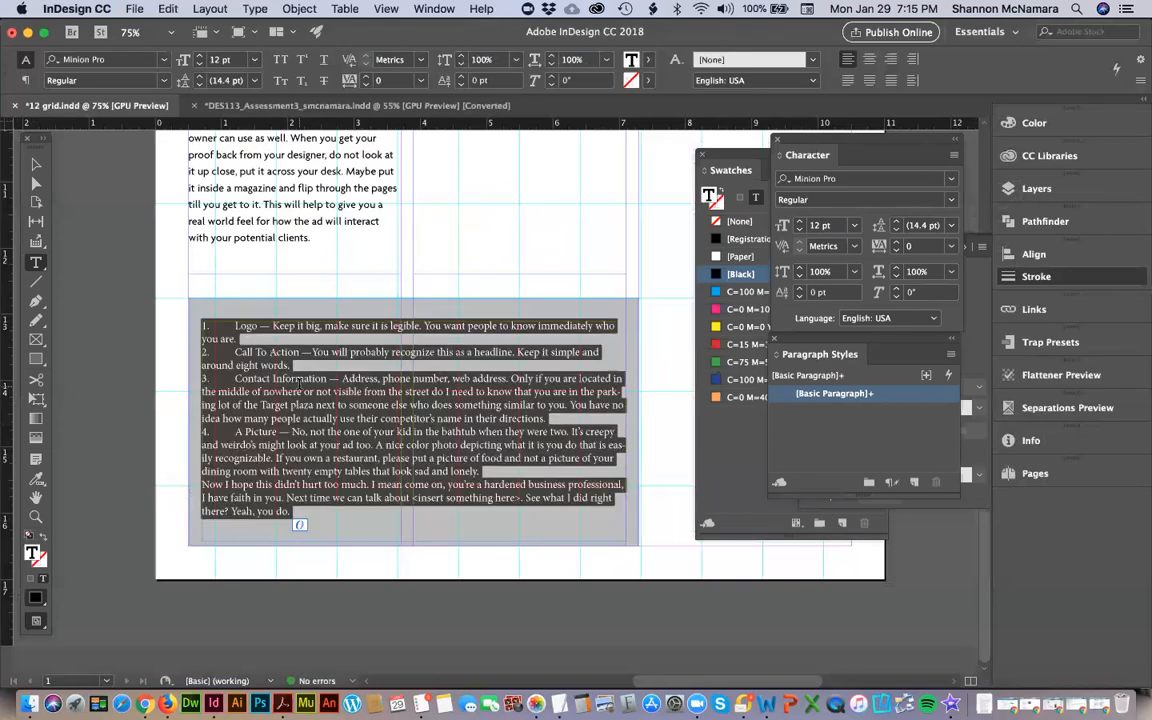
pyautogui.click(851, 179)
pyautogui.write('agend')
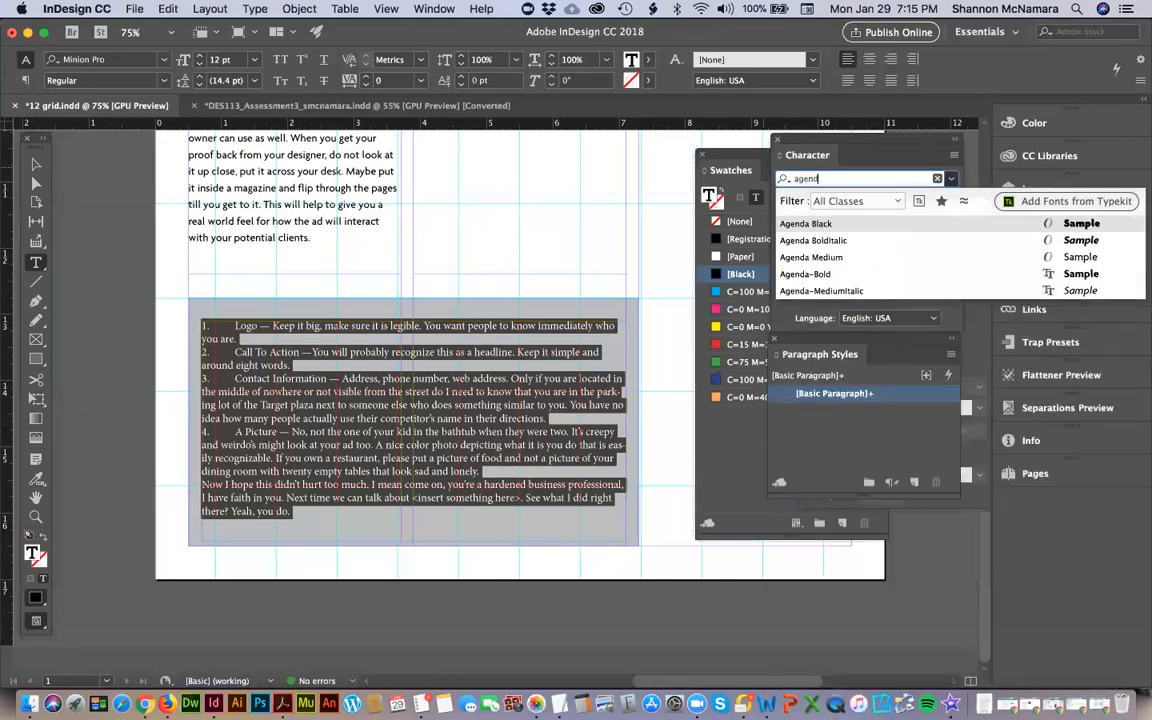
pyautogui.click(839, 258)
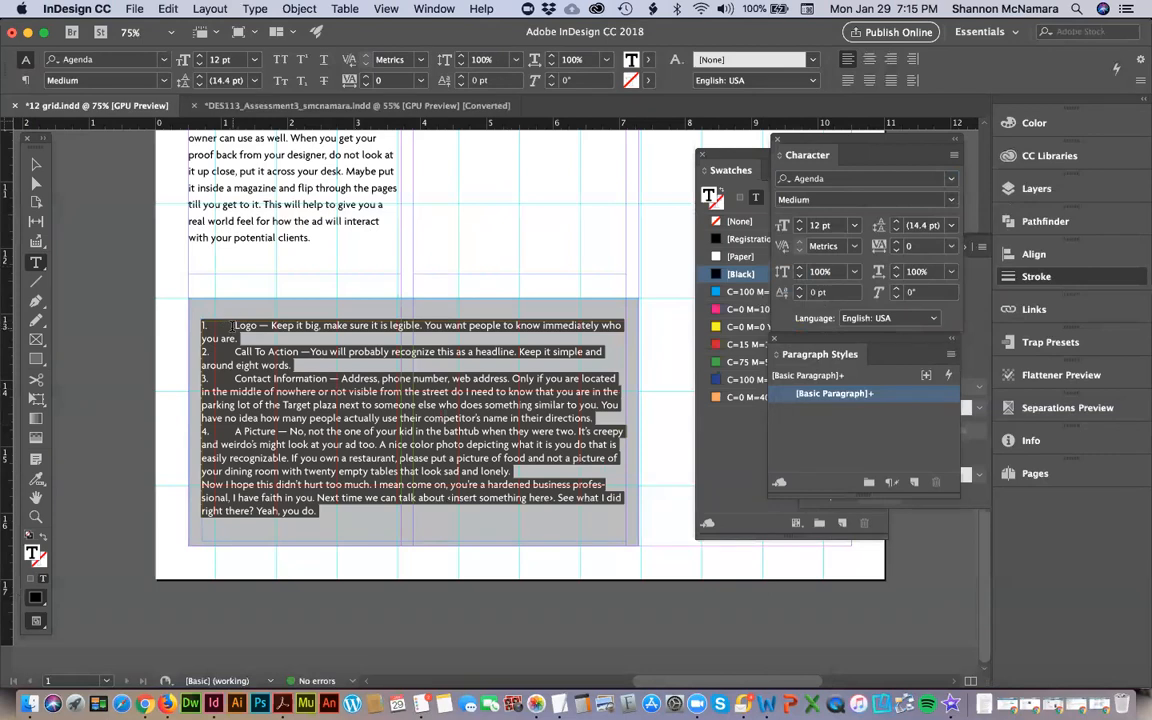
# Delete the numbers and the gaps after them from the Logo, Call To Action, Contact Information and A Picture items.
pyautogui.click(232, 325)
pyautogui.hotkey('shift', 'Left')
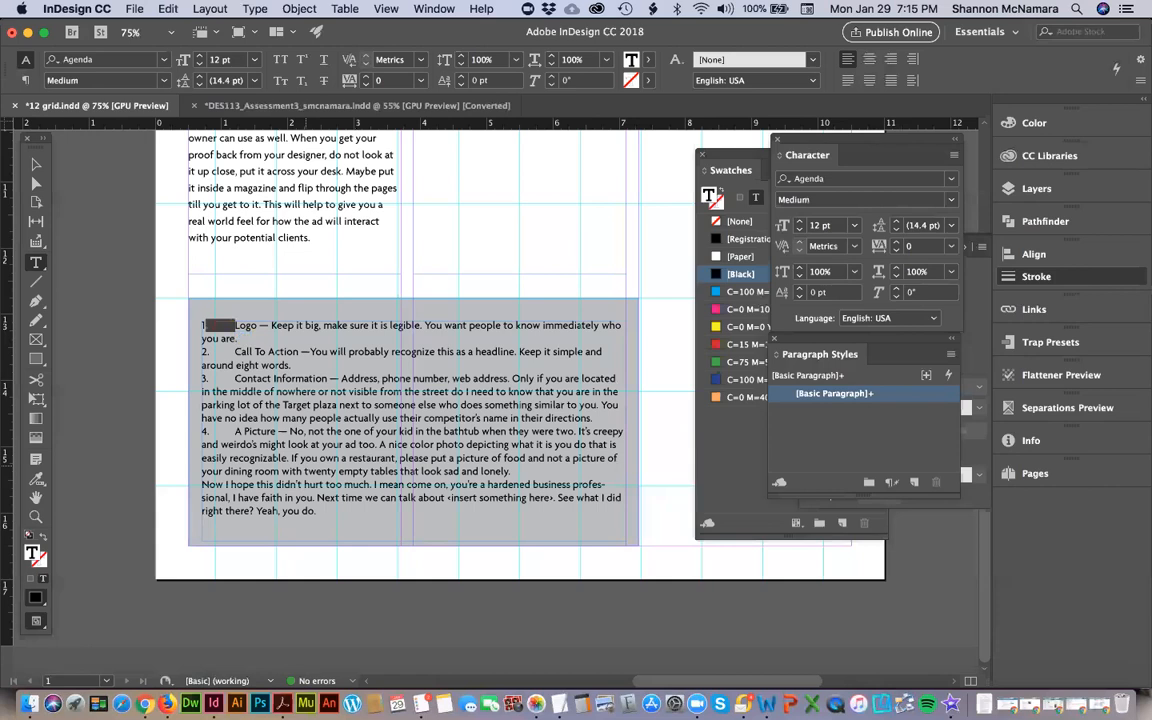
pyautogui.press('BackSpace')
pyautogui.click(234, 339)
pyautogui.hotkey('shift', 'Left')
pyautogui.hotkey('shift', 'Left')
pyautogui.hotkey('shift', 'Left')
pyautogui.press('BackSpace')
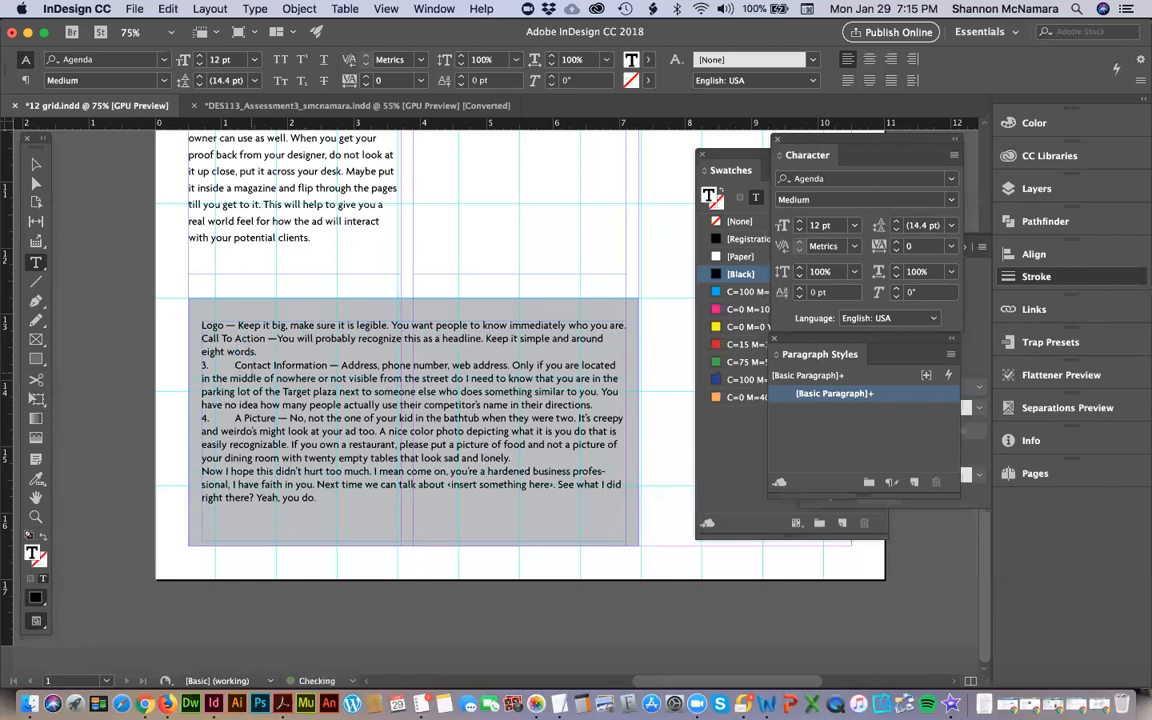
pyautogui.click(235, 366)
pyautogui.hotkey('shift', 'Left')
pyautogui.hotkey('shift', 'Left')
pyautogui.hotkey('shift', 'Left')
pyautogui.press('BackSpace')
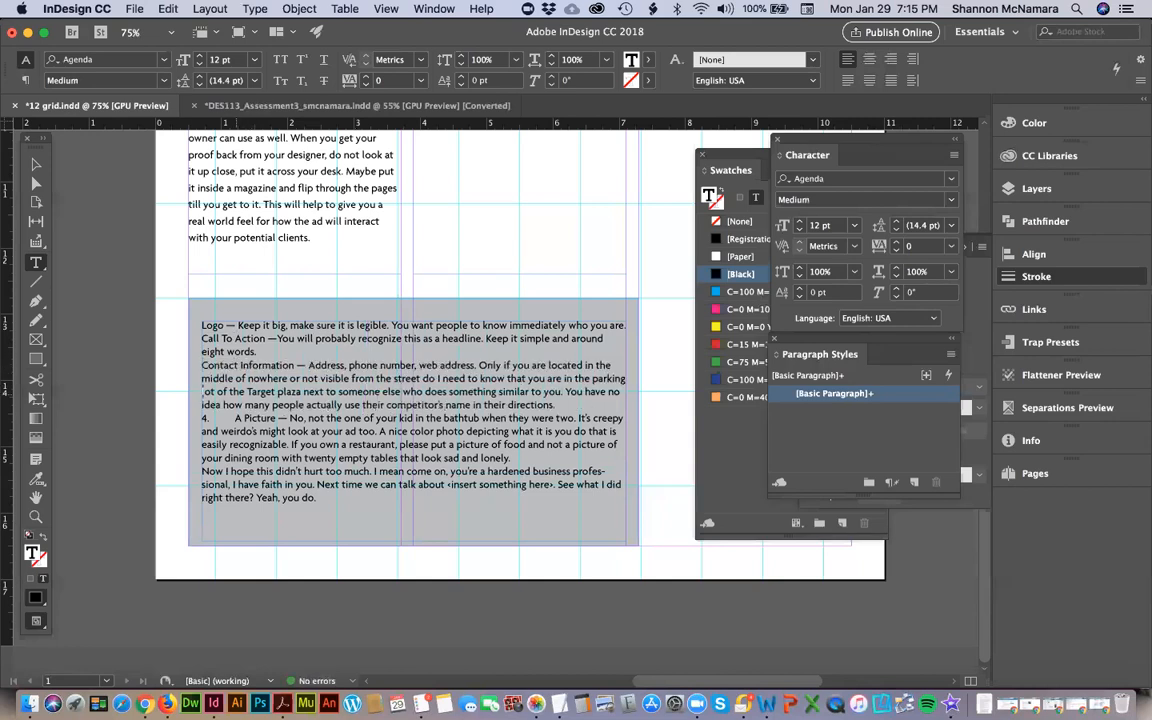
pyautogui.press('BackSpace')
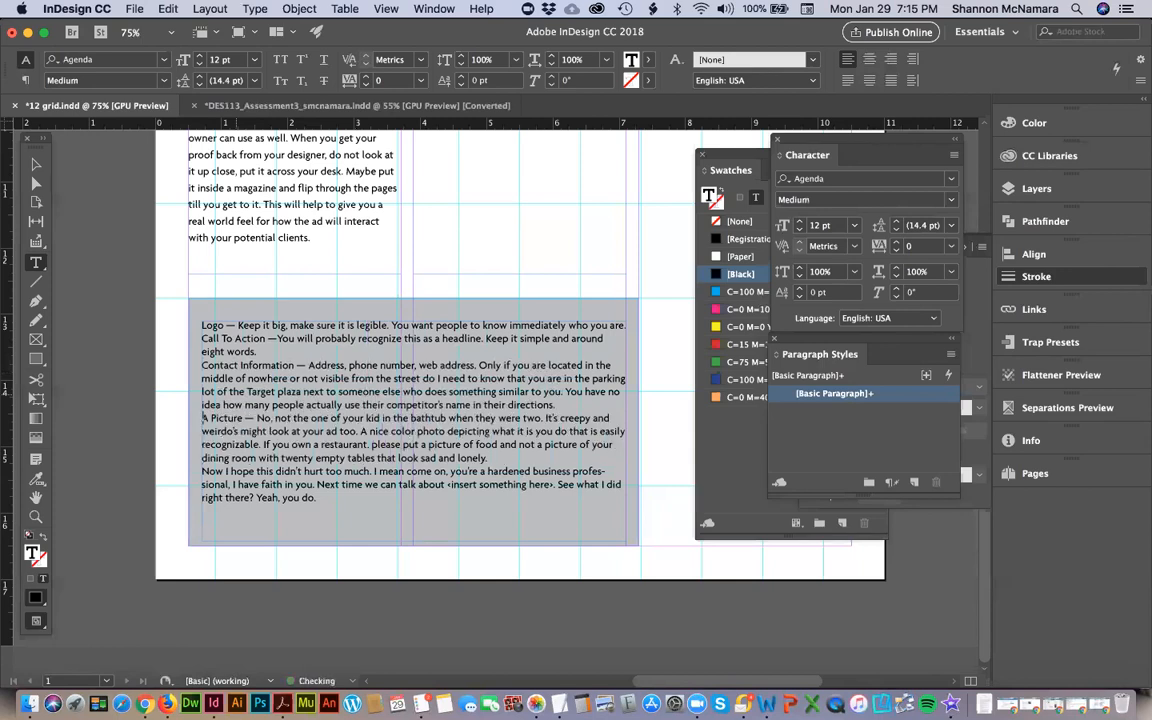
# Remove the dashes after "Logo", "Call To Action", "Contact Information" and "A Picture", leaving a single space after each phrase.
pyautogui.click(226, 407)
pyautogui.press('BackSpace')
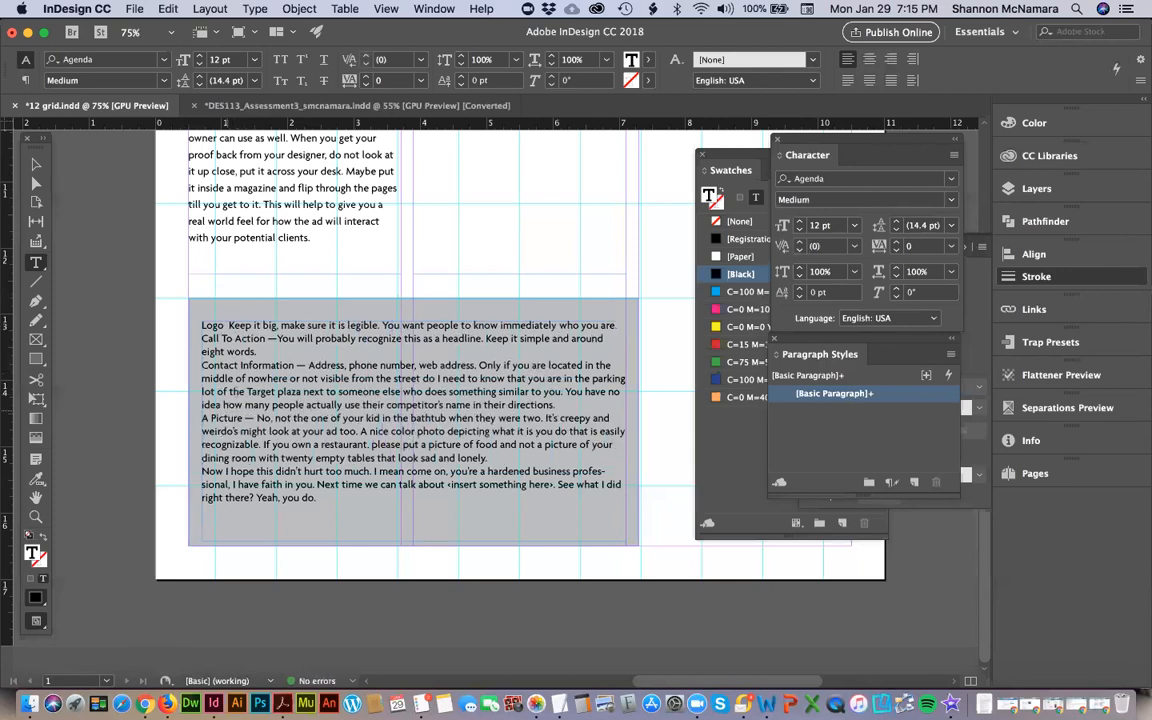
pyautogui.press('BackSpace')
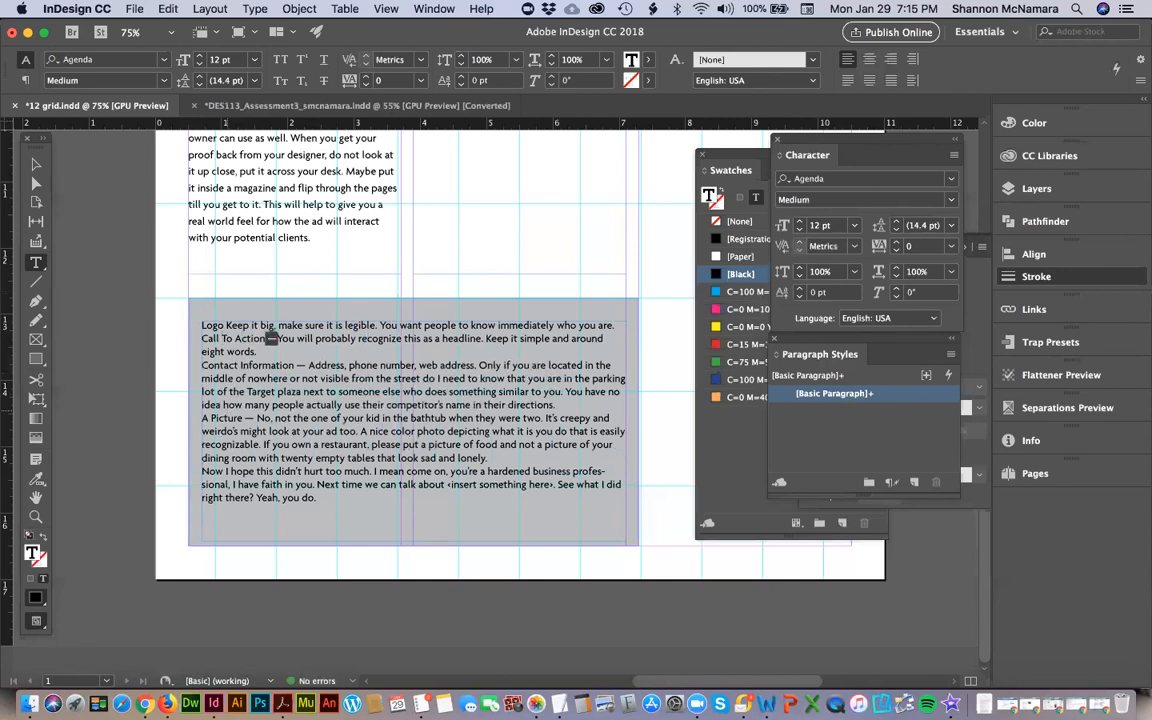
pyautogui.press('Delete')
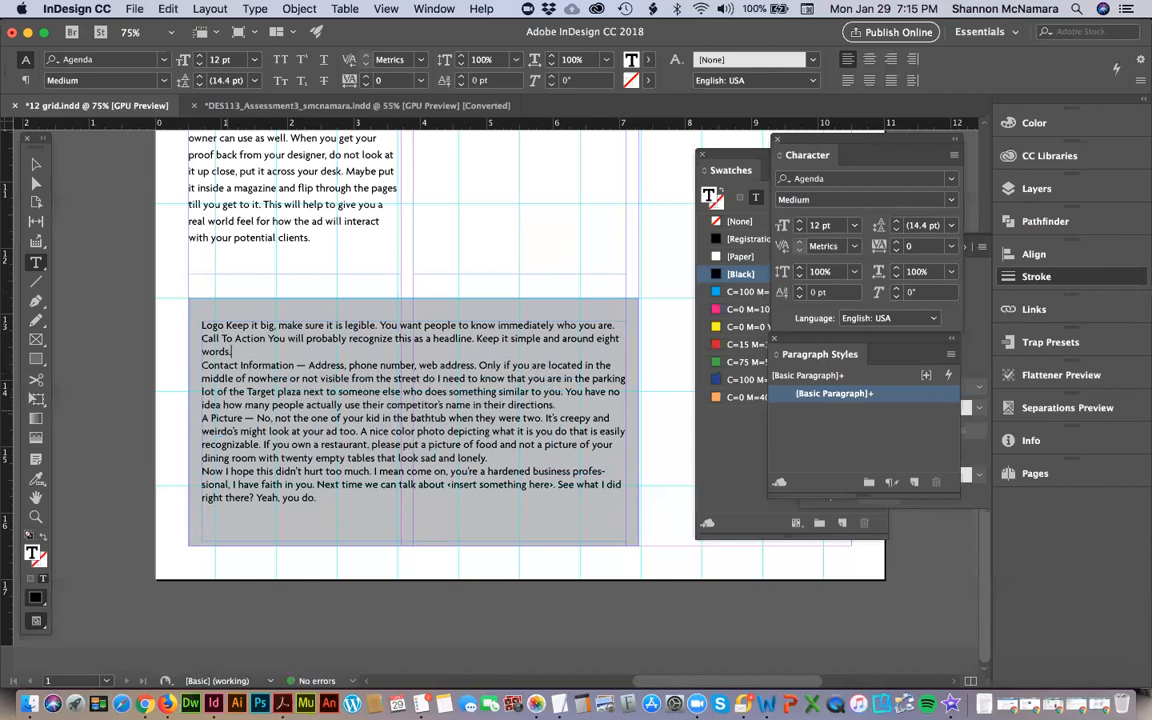
pyautogui.doubleClick(298, 366)
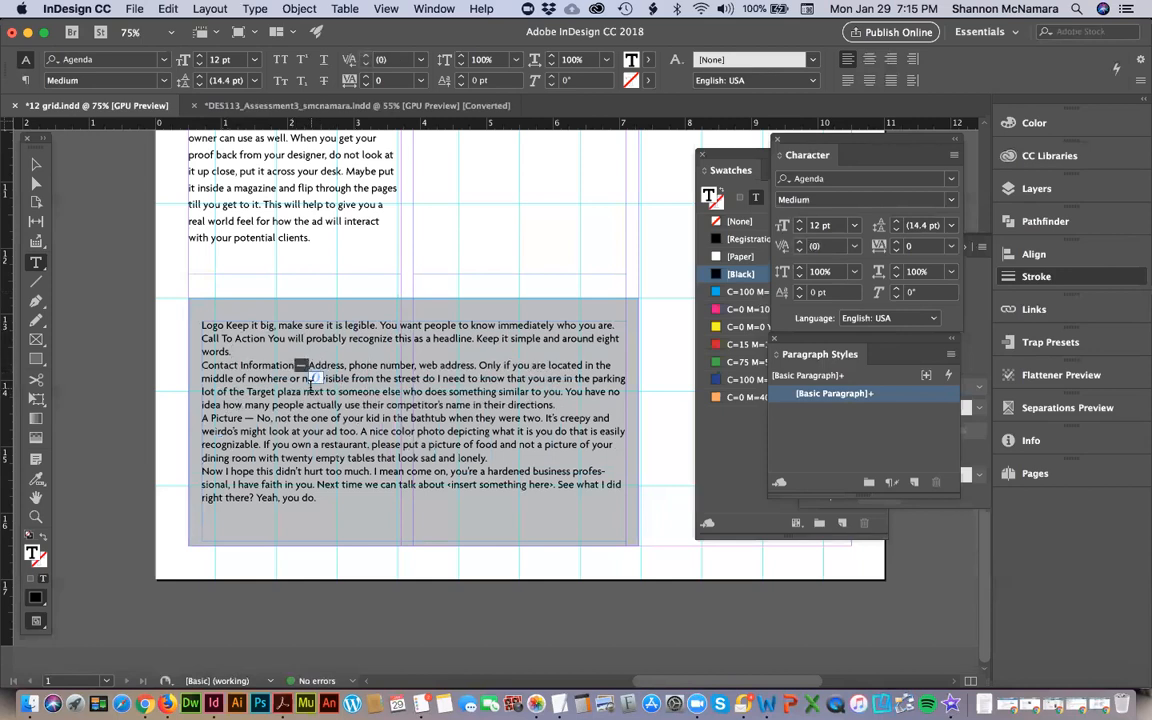
pyautogui.doubleClick(248, 418)
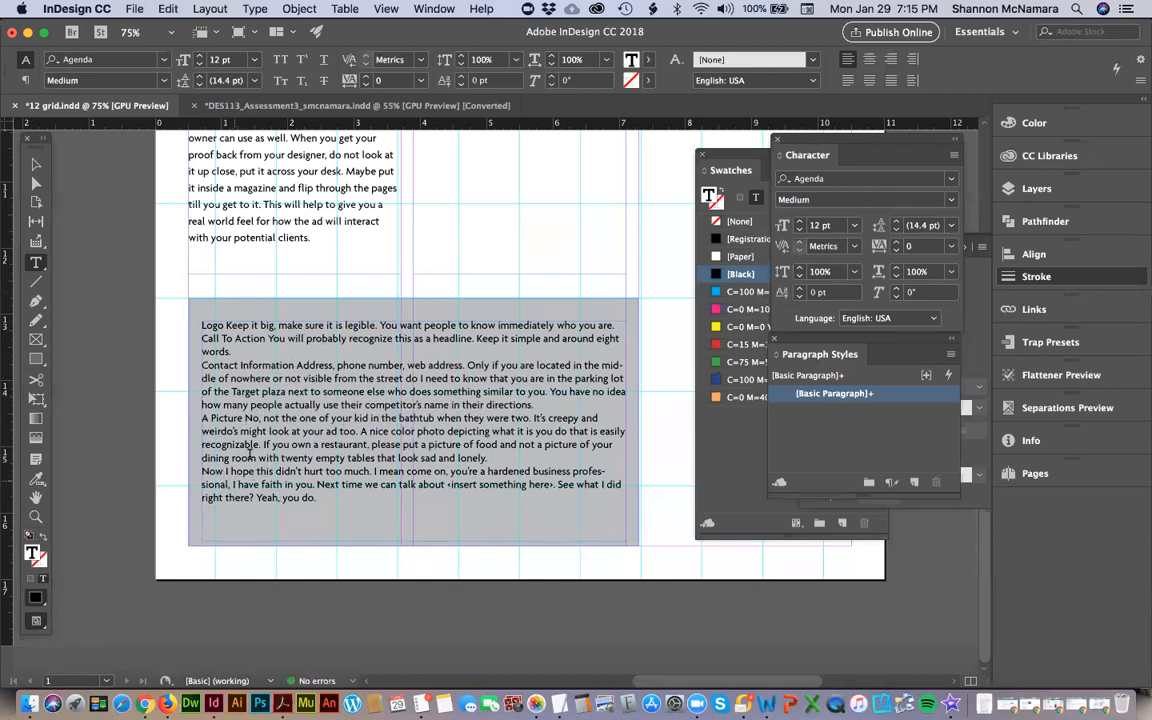
# Show the paragraph settings and set the space after every paragraph in the grey box's text to 0.125 in.
pyautogui.press('super+a')
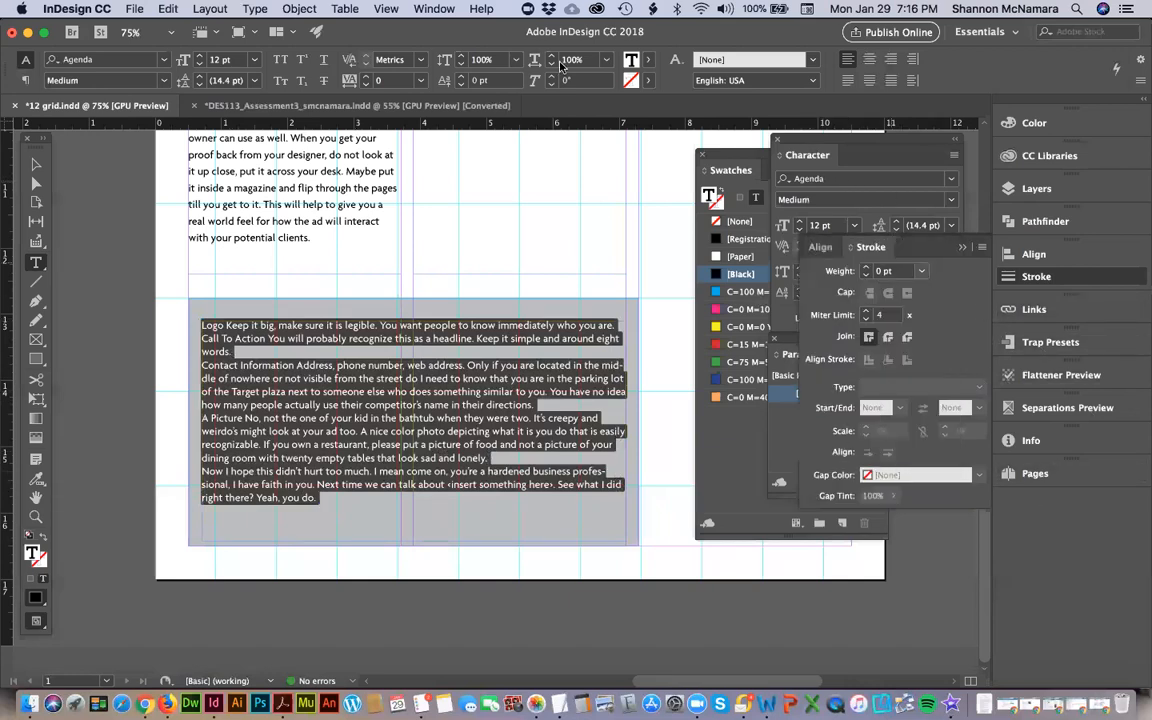
pyautogui.click(440, 8)
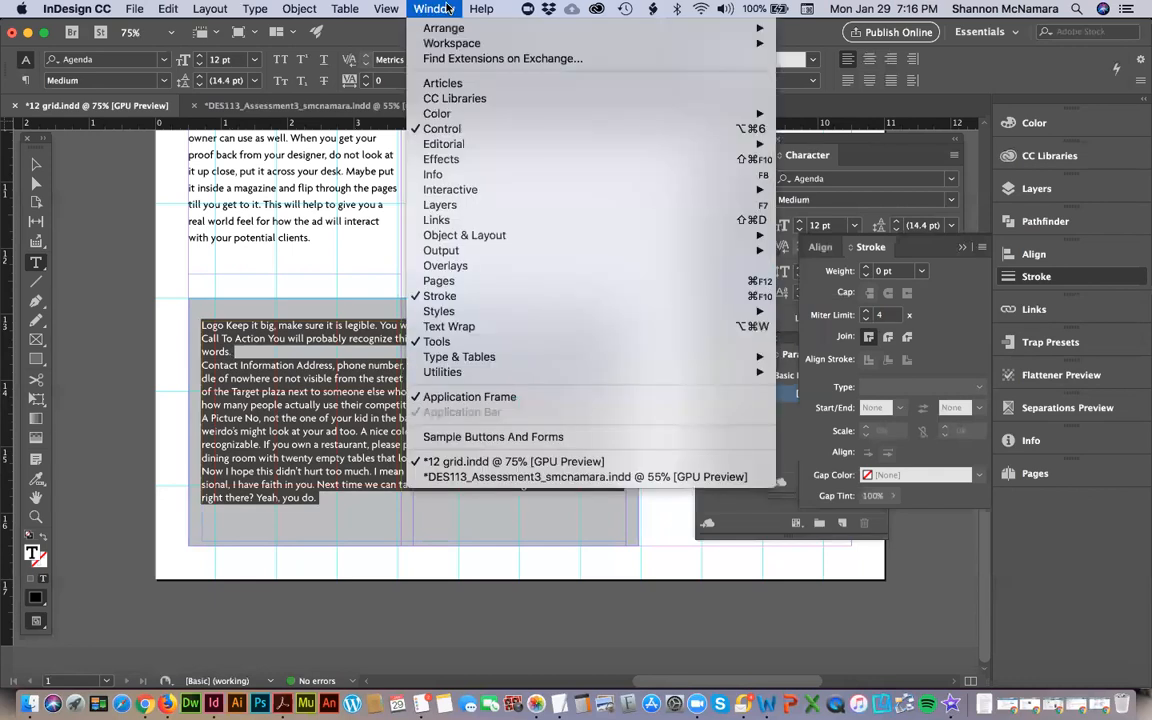
pyautogui.moveTo(474, 360)
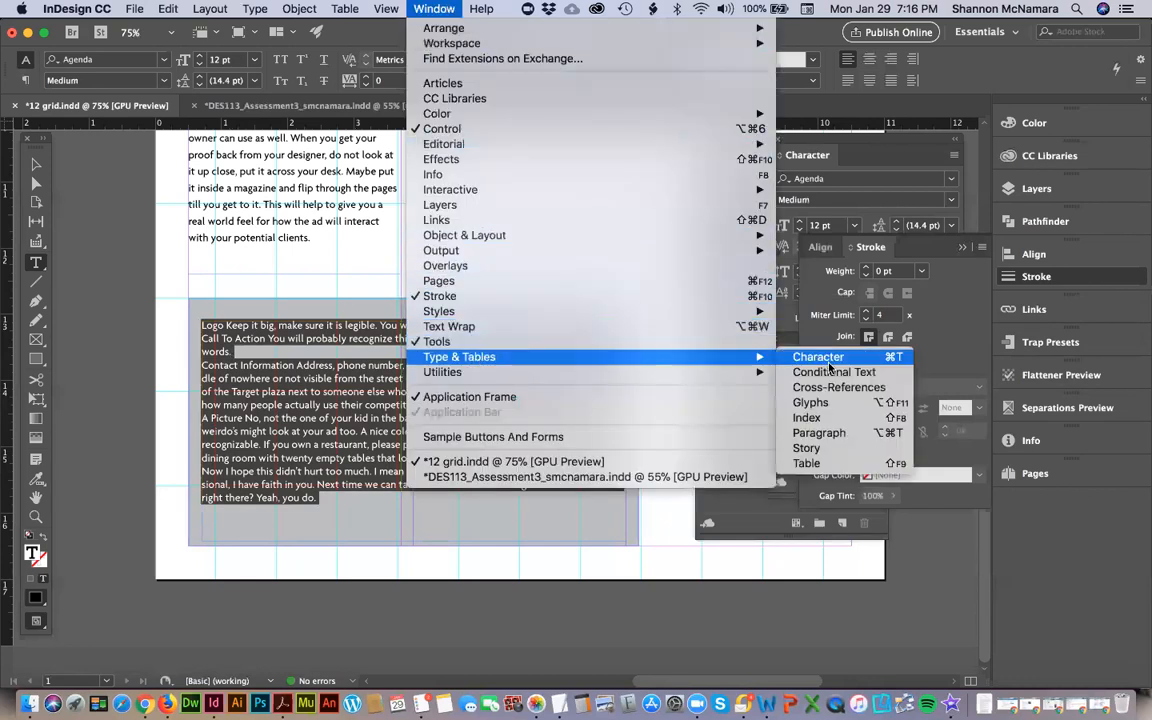
pyautogui.click(818, 433)
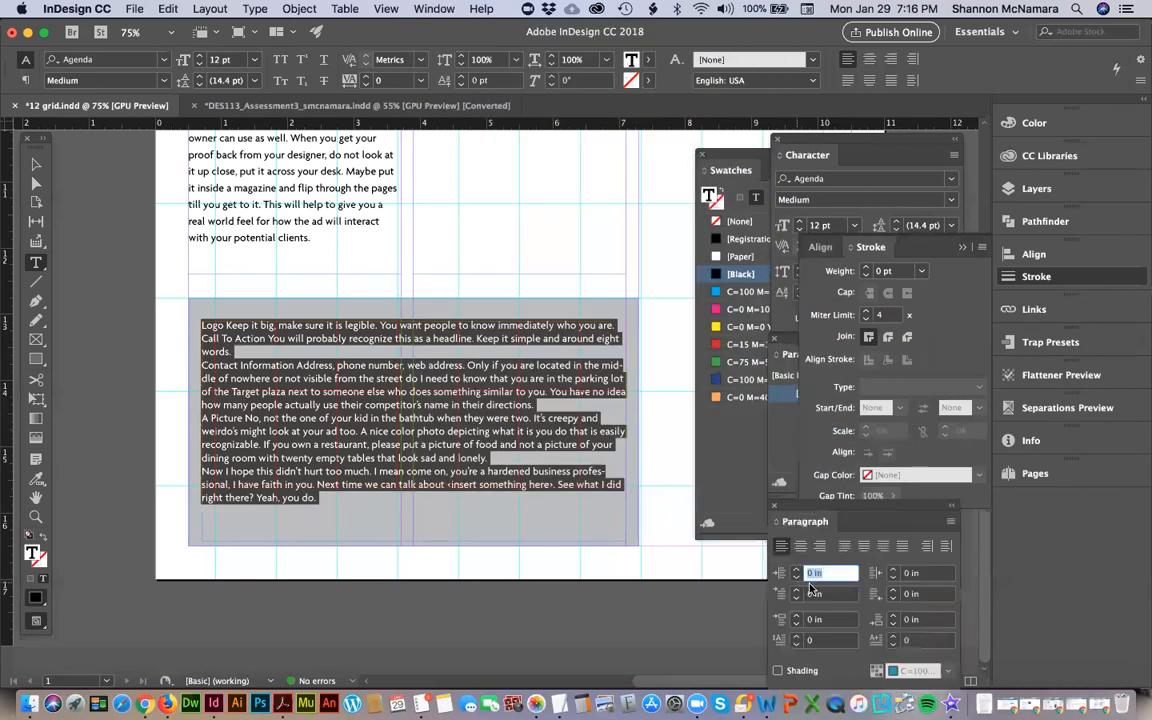
pyautogui.click(896, 620)
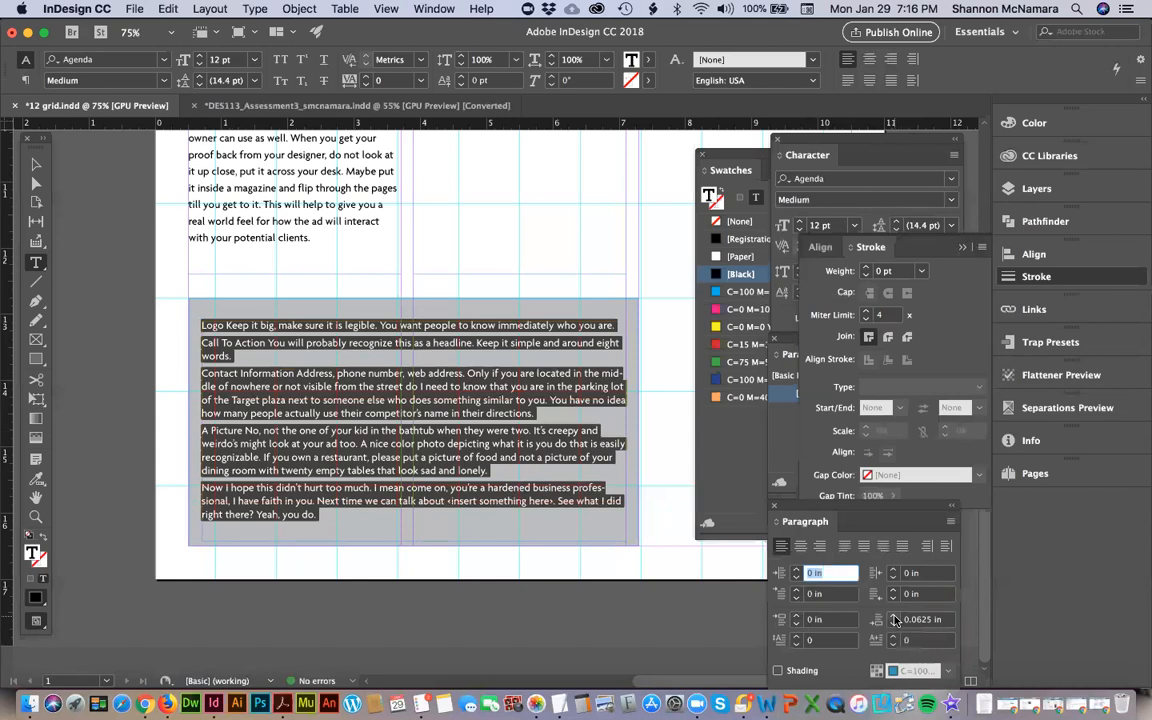
pyautogui.click(896, 620)
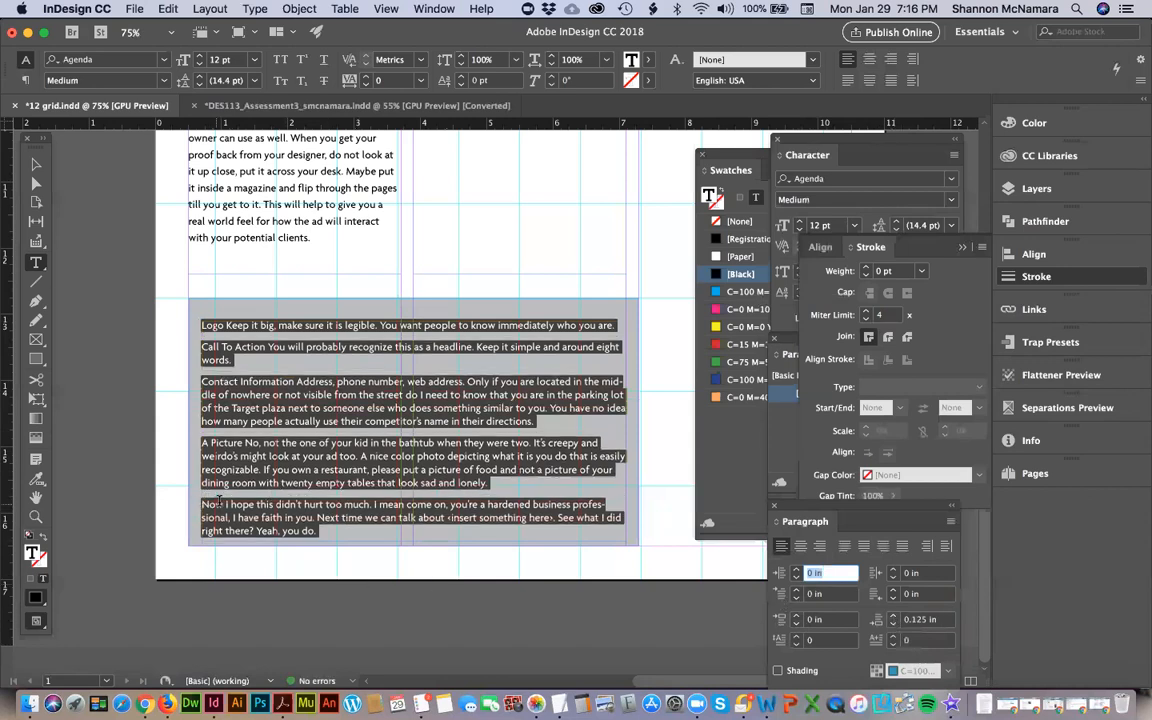
pyautogui.click(218, 502)
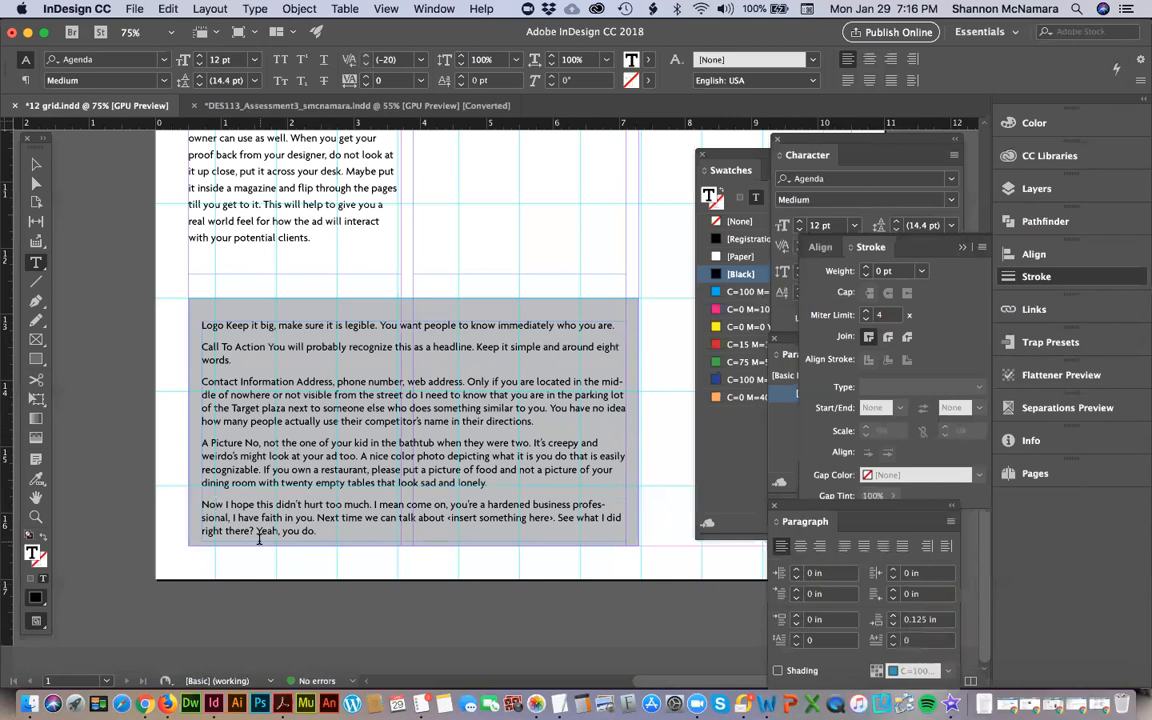
# Set the word "Logo" at the start of the grey box's text in Agenda BoldItalic.
pyautogui.doubleClick(212, 325)
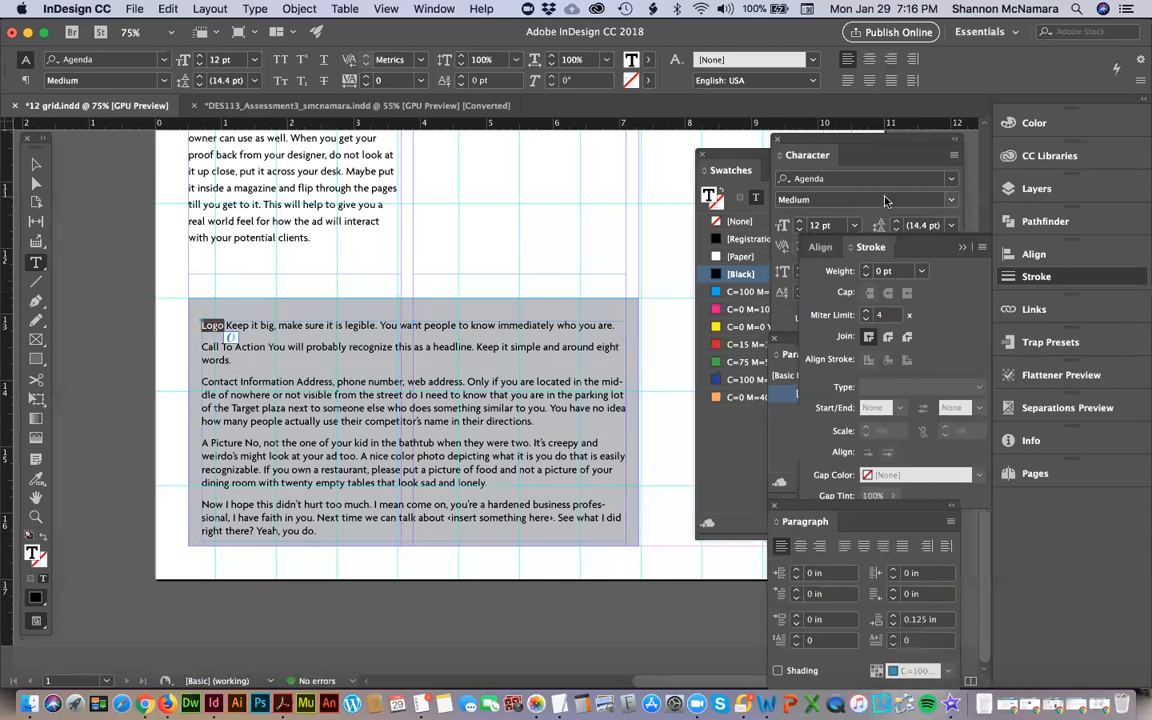
pyautogui.click(855, 178)
pyautogui.click(951, 179)
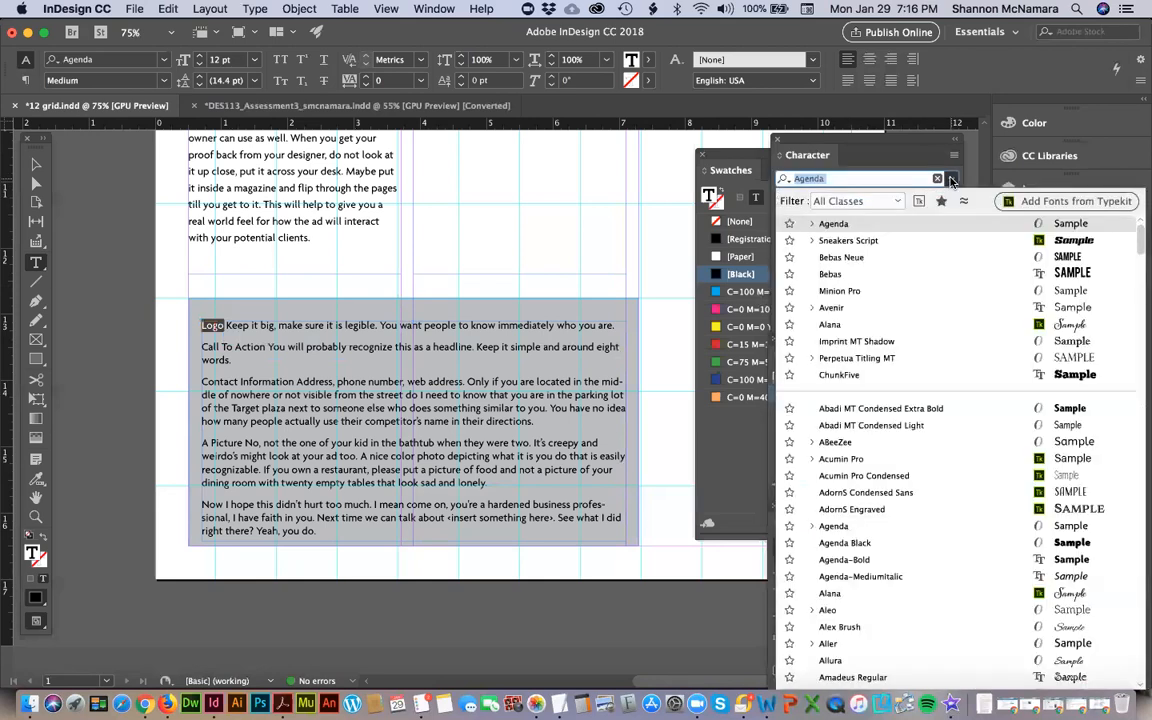
pyautogui.click(812, 224)
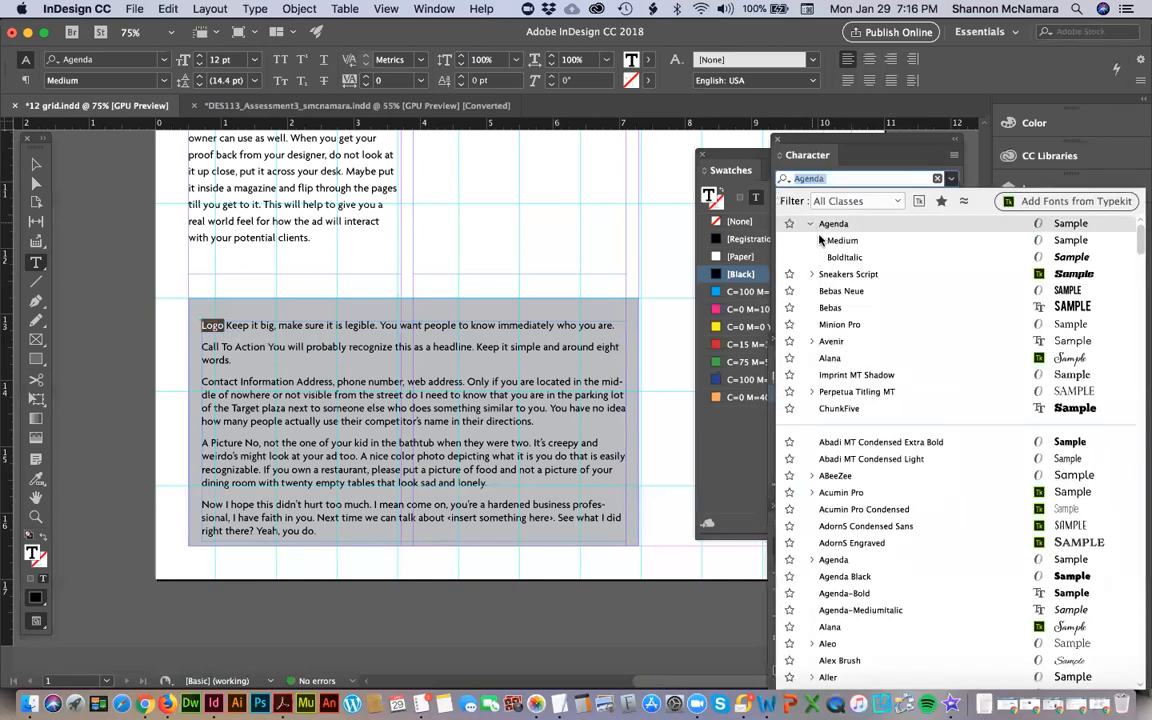
pyautogui.click(845, 257)
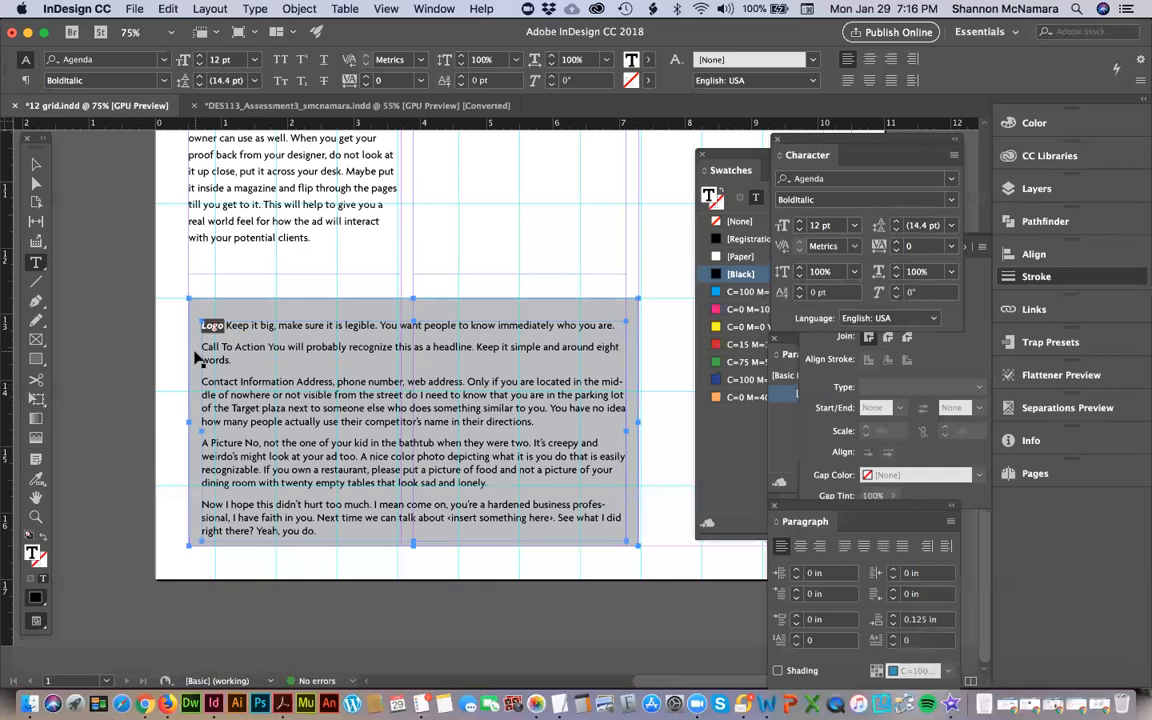
# Make the word "Logo" all caps and set its font size to 14 pt.
pyautogui.press('super+shift+k')
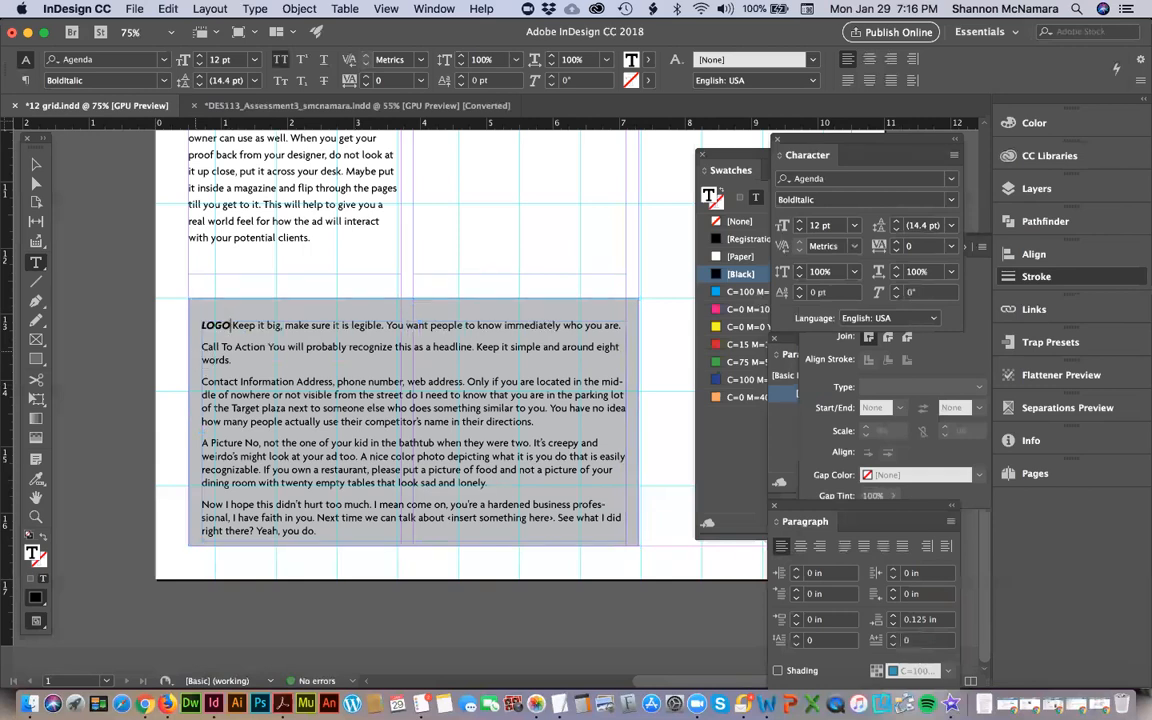
pyautogui.press('alt+super+q')
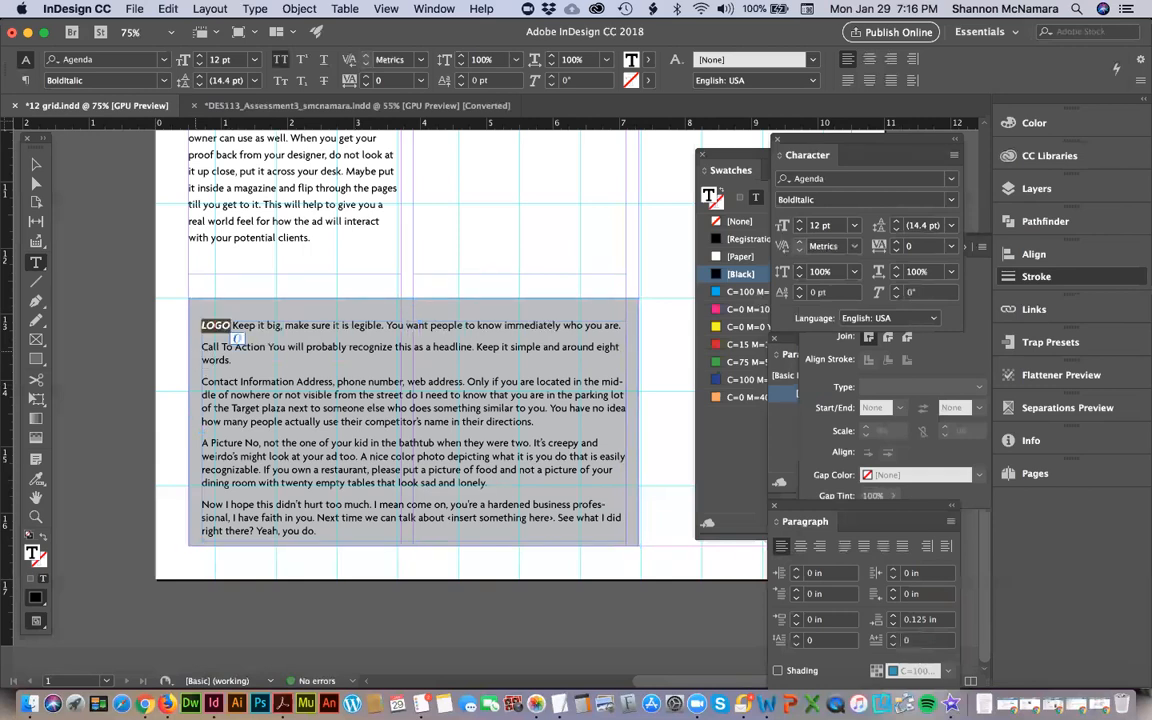
pyautogui.click(800, 222)
pyautogui.click(800, 222)
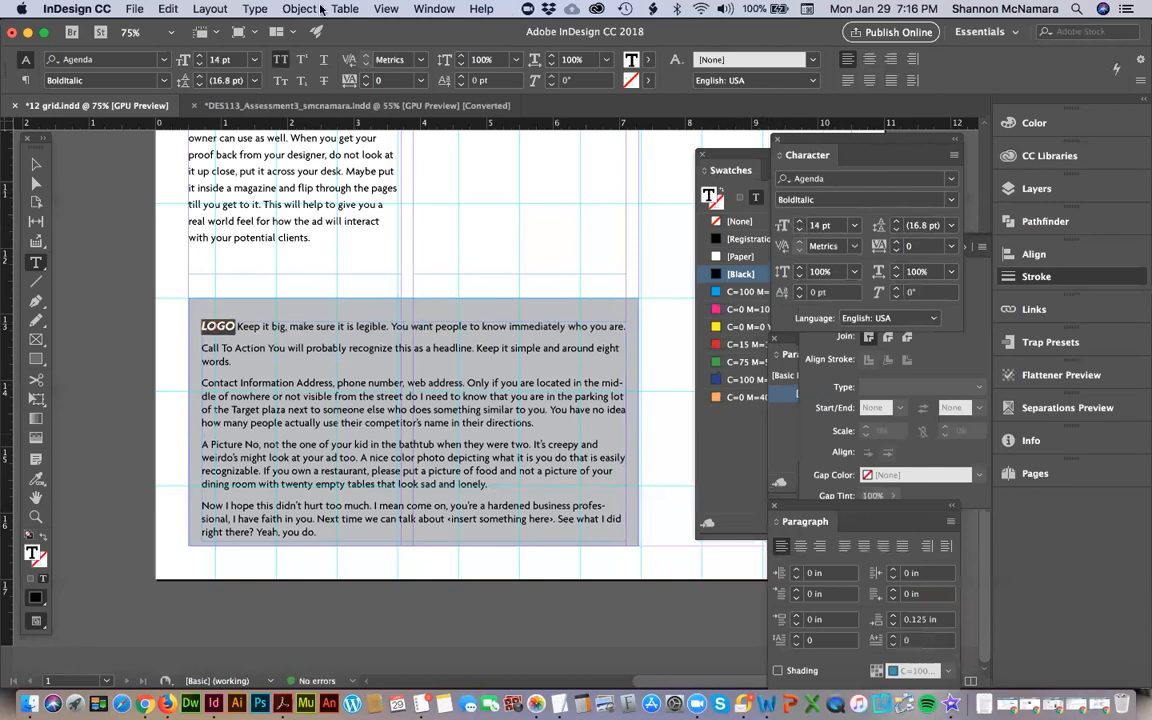
# Create a character style from the formatted word "LOGO" and name it Gray Area.
pyautogui.click(434, 8)
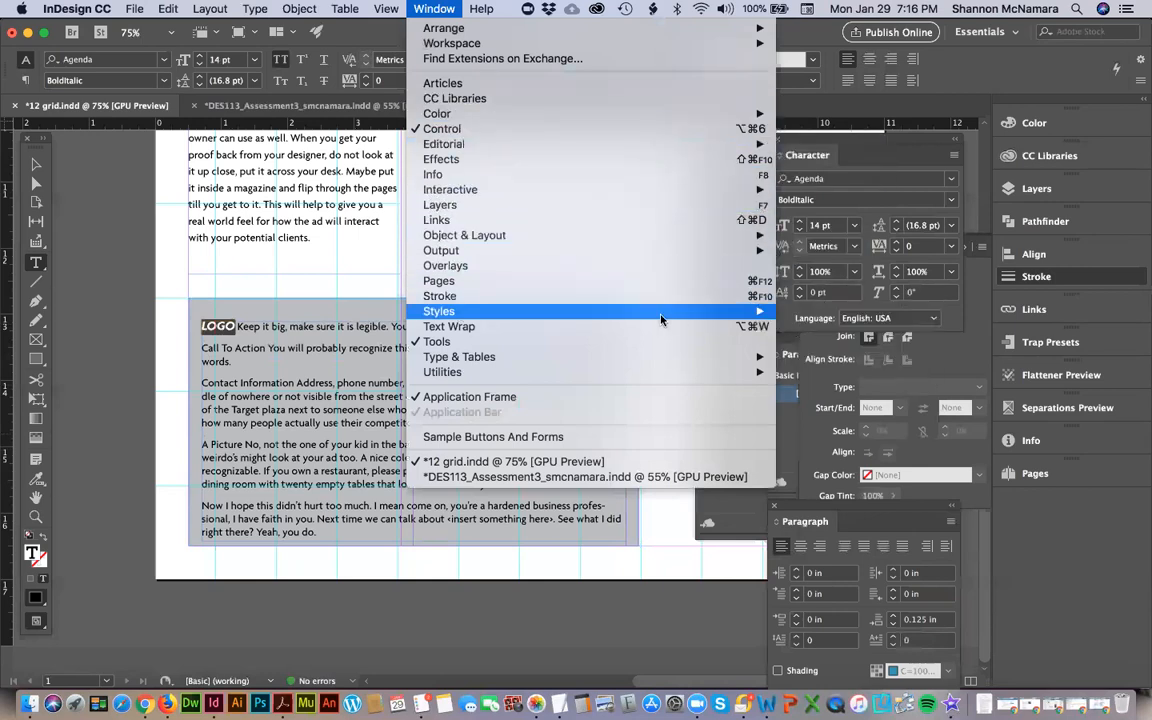
pyautogui.moveTo(600, 314)
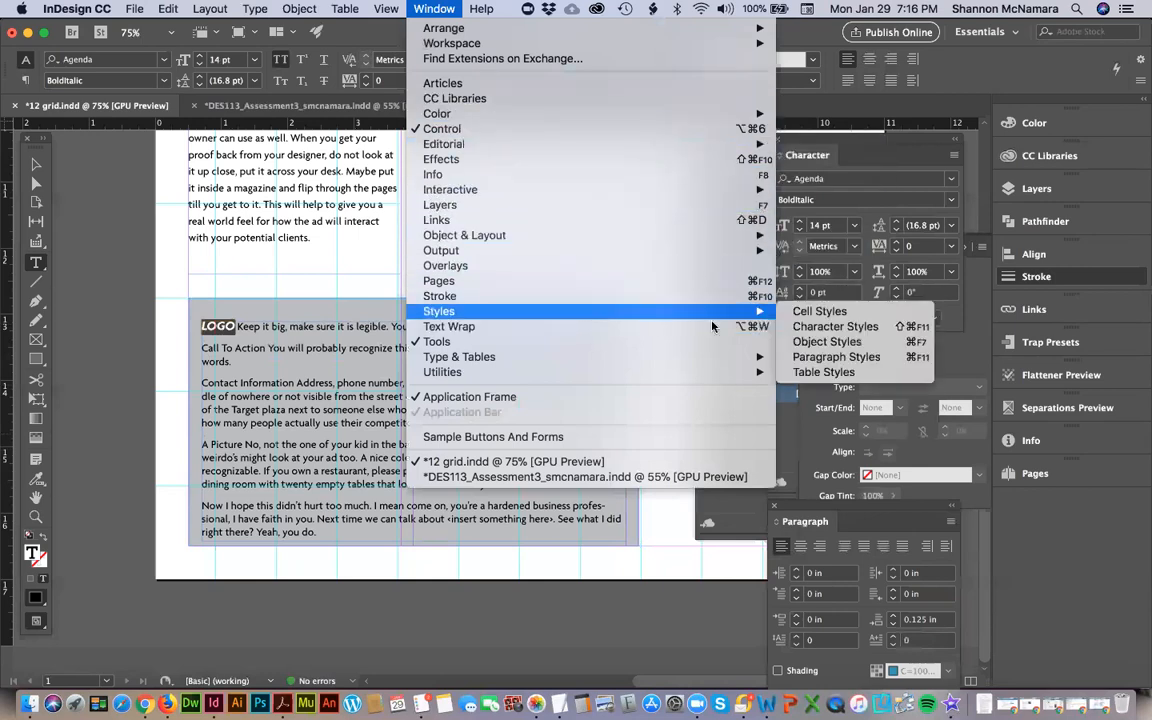
pyautogui.click(816, 327)
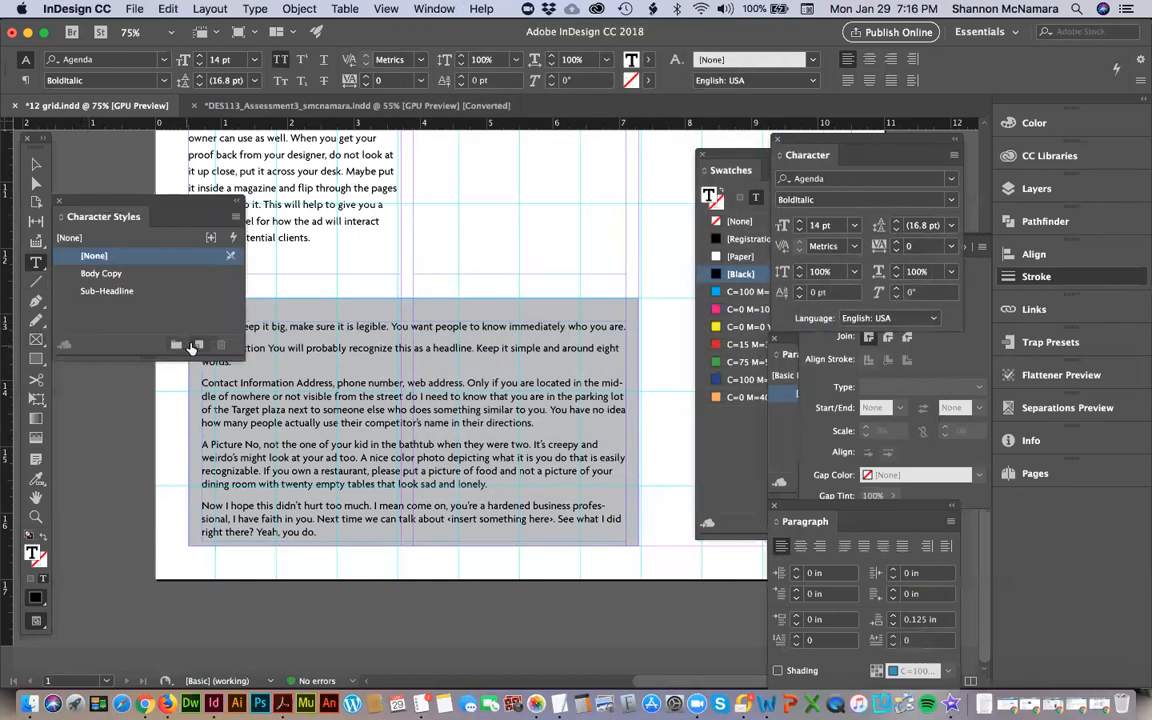
pyautogui.click(199, 345)
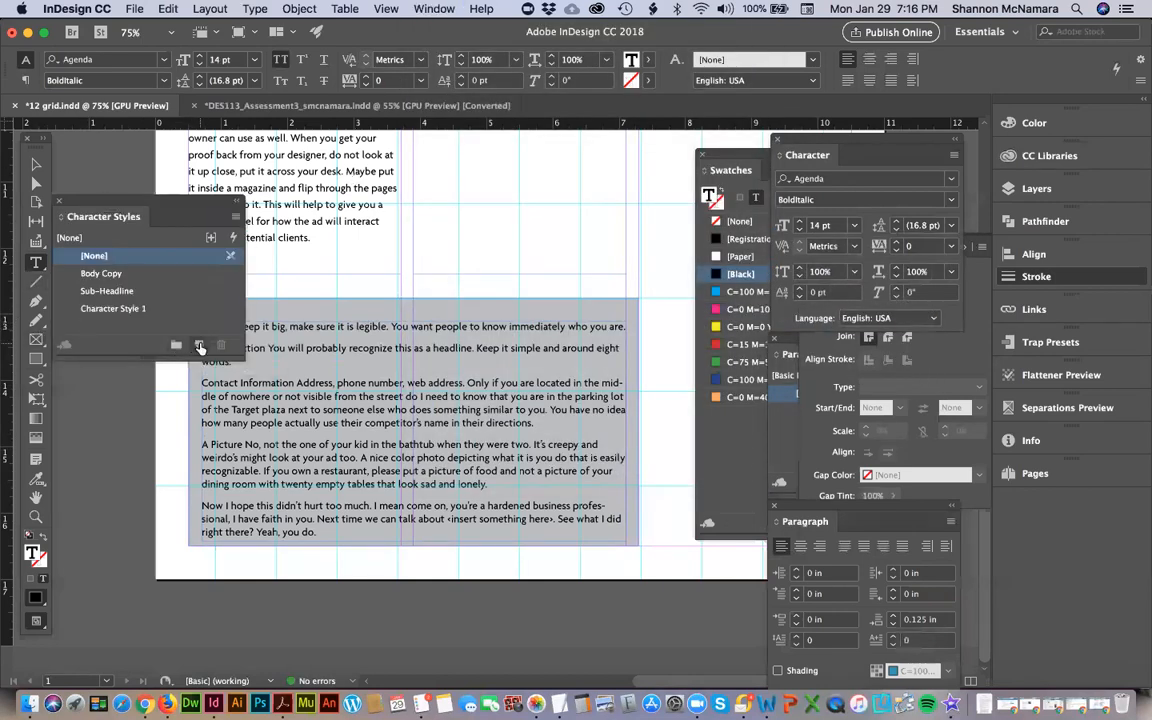
pyautogui.click(100, 309)
pyautogui.click(99, 310)
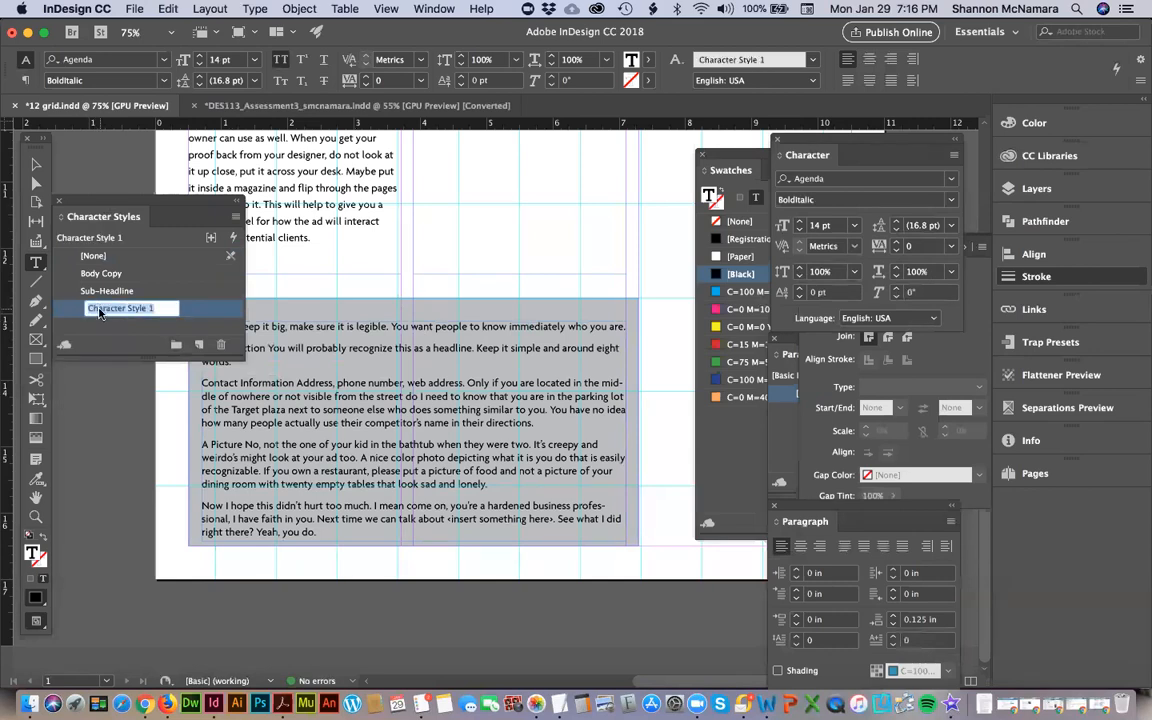
pyautogui.write('Gray Area')
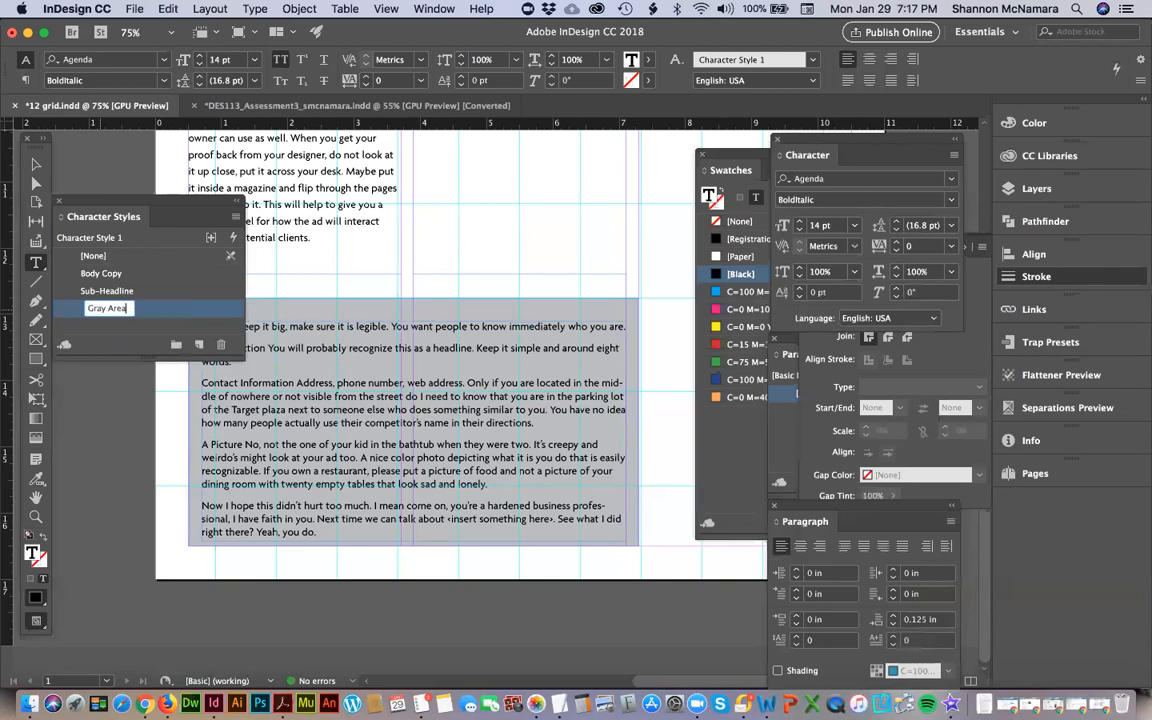
pyautogui.press('Return')
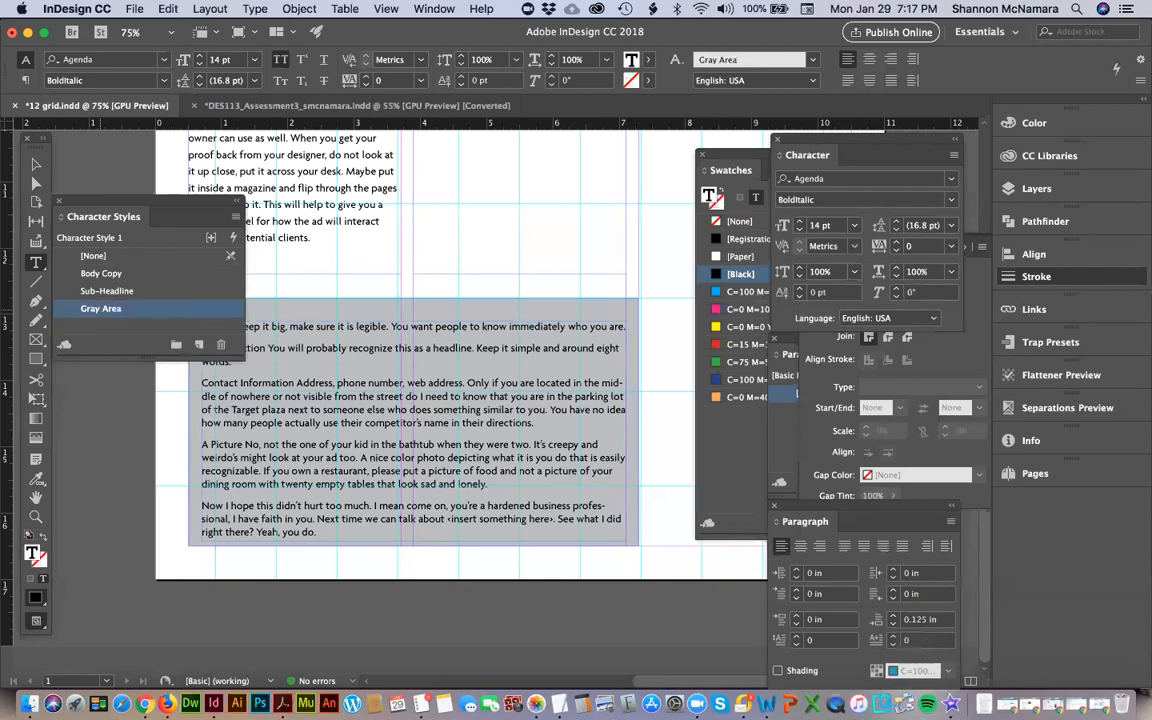
# Dock the Character Styles list with the other collapsed panels and expand it again.
pyautogui.click(309, 382)
pyautogui.moveTo(112, 212); pyautogui.dragTo(1062, 560)
pyautogui.click(1060, 506)
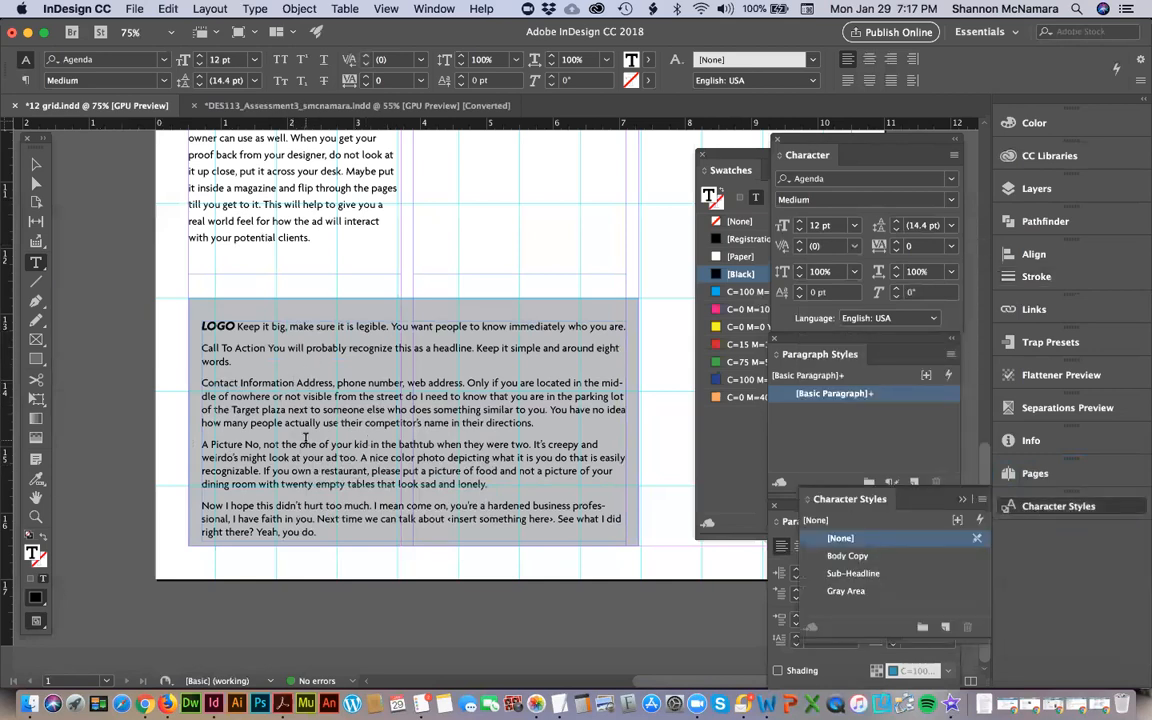
# Apply the Gray Area character style to the phrases "Contact Information", "Call To Action" and "A Picture".
pyautogui.doubleClick(275, 383)
pyautogui.press('shift+super+Left')
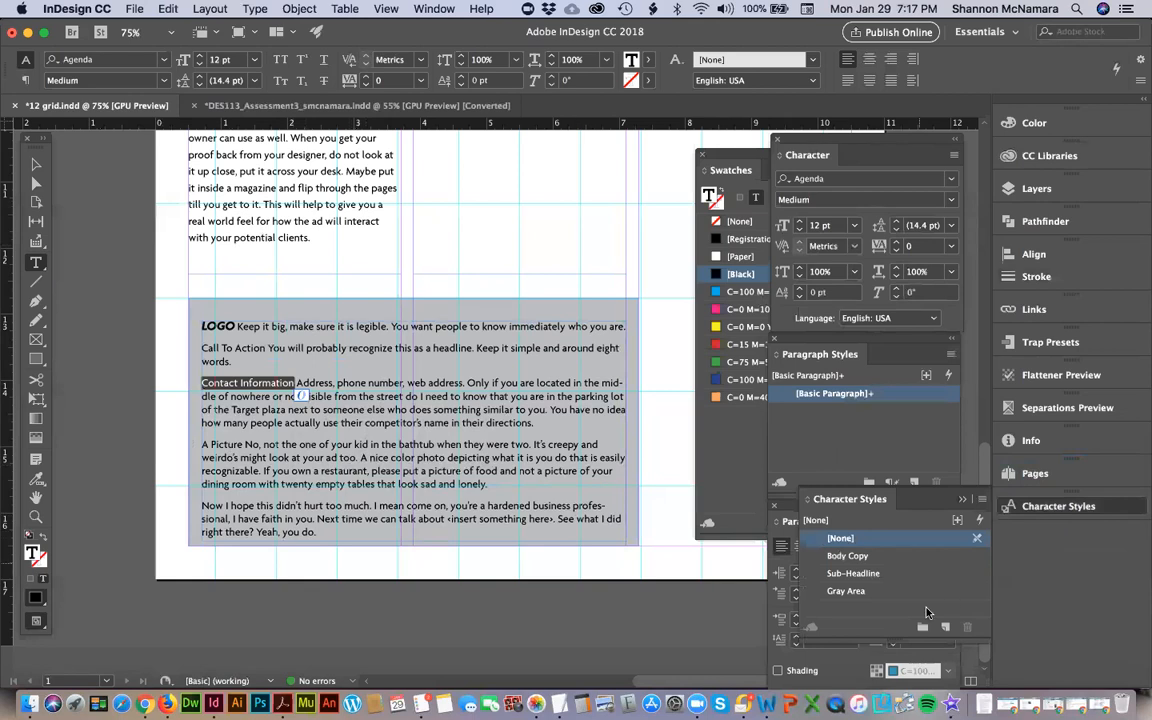
pyautogui.click(846, 591)
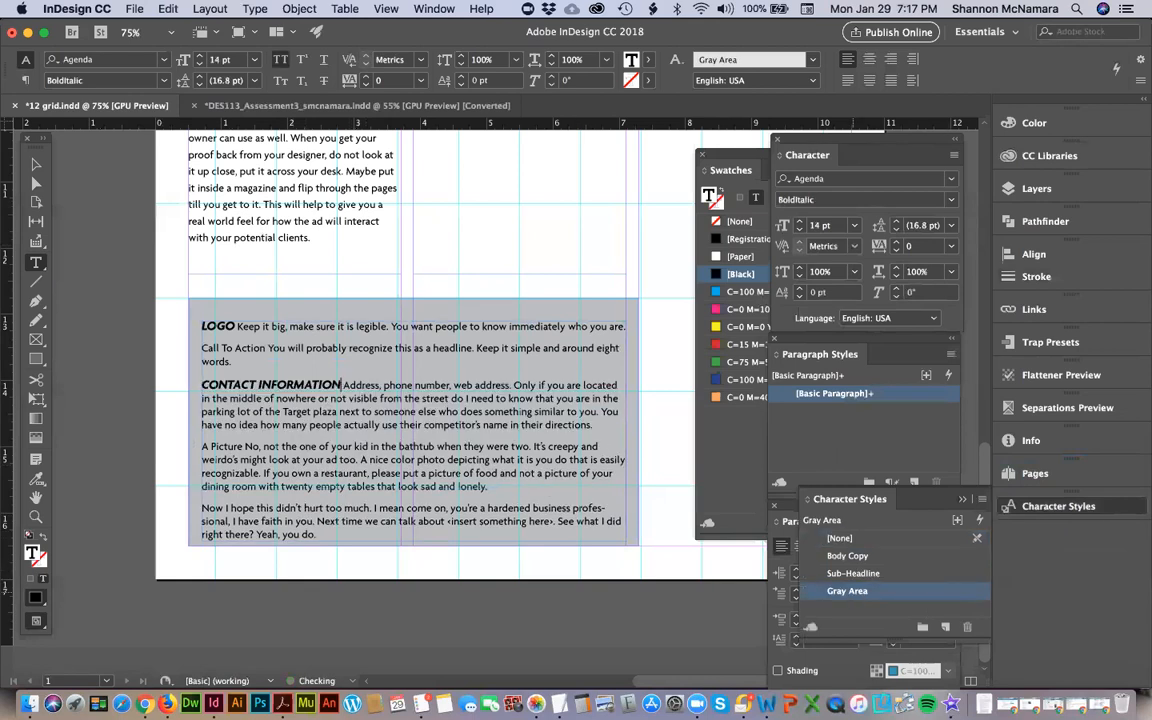
pyautogui.click(342, 424)
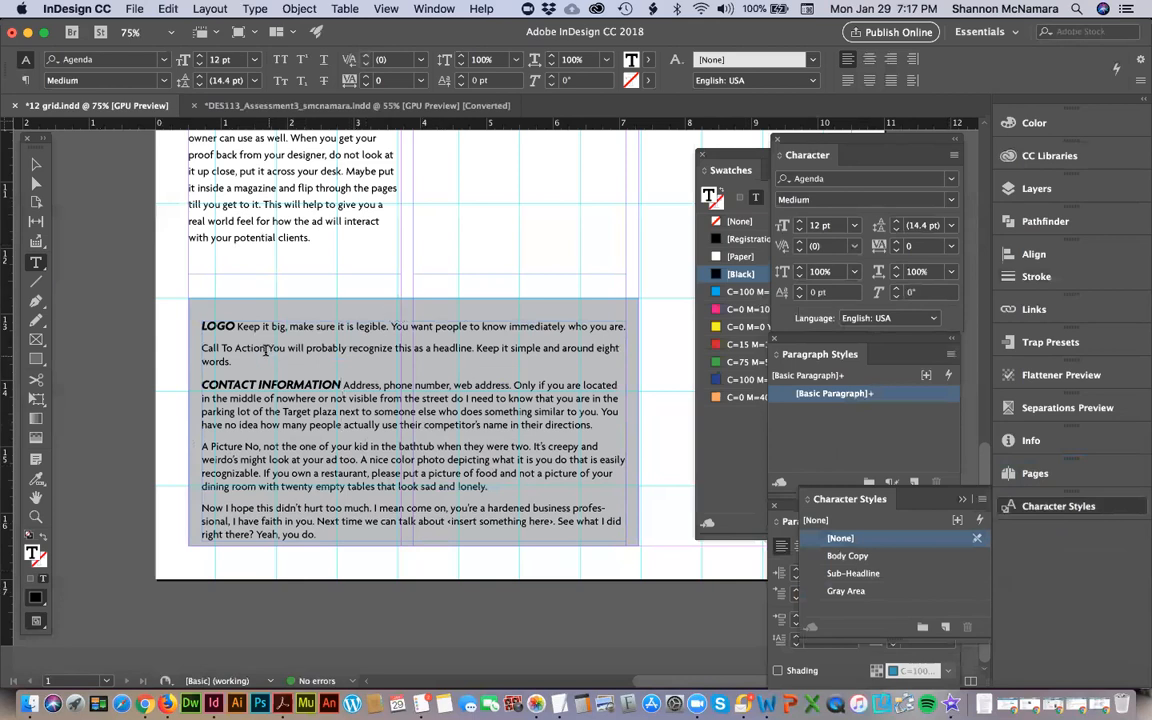
pyautogui.moveTo(201, 348); pyautogui.dragTo(266, 348)
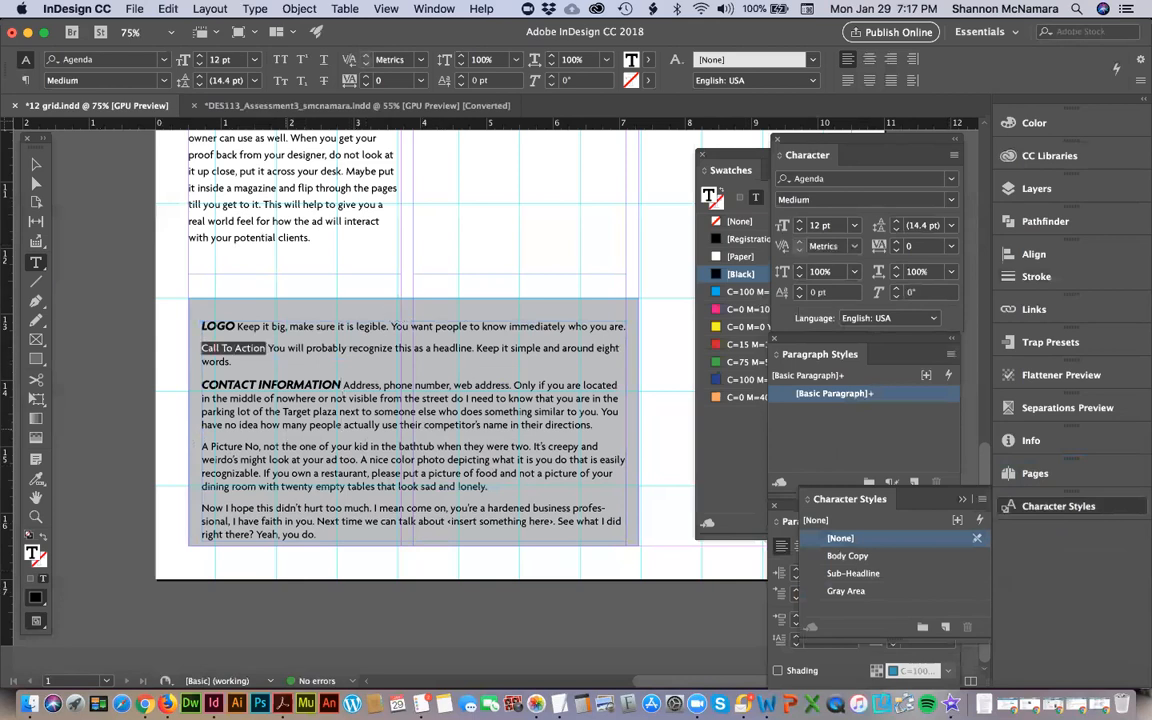
pyautogui.click(846, 591)
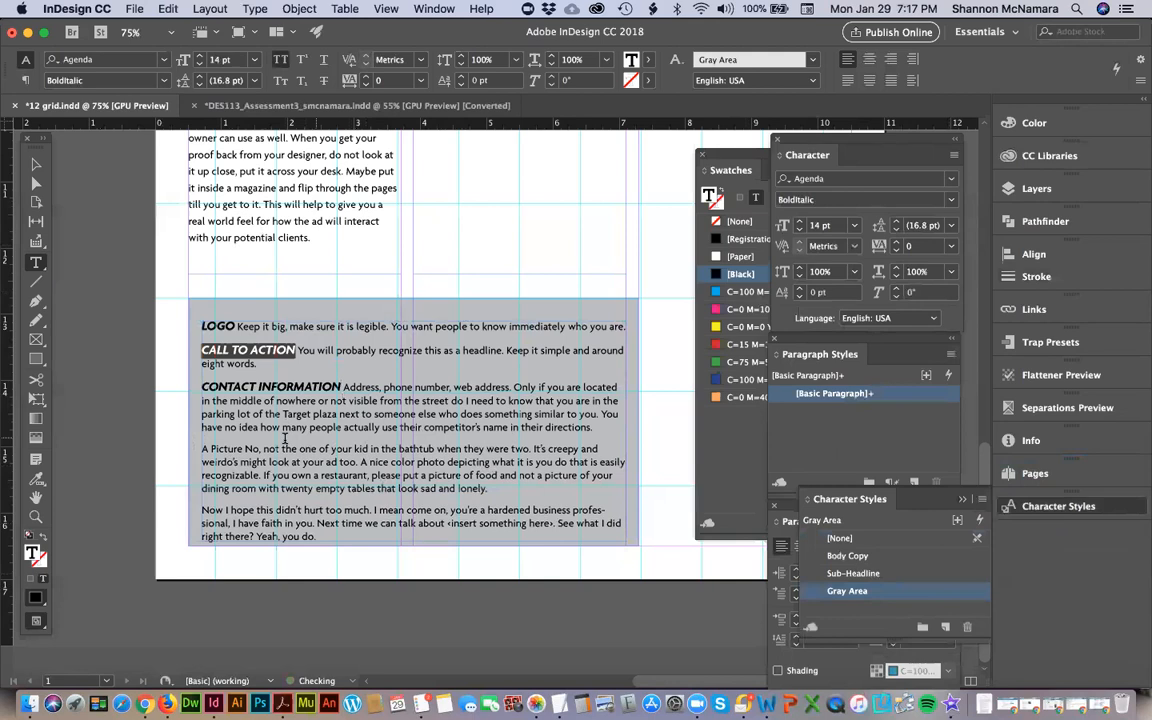
pyautogui.click(241, 450)
pyautogui.moveTo(201, 449); pyautogui.dragTo(244, 449)
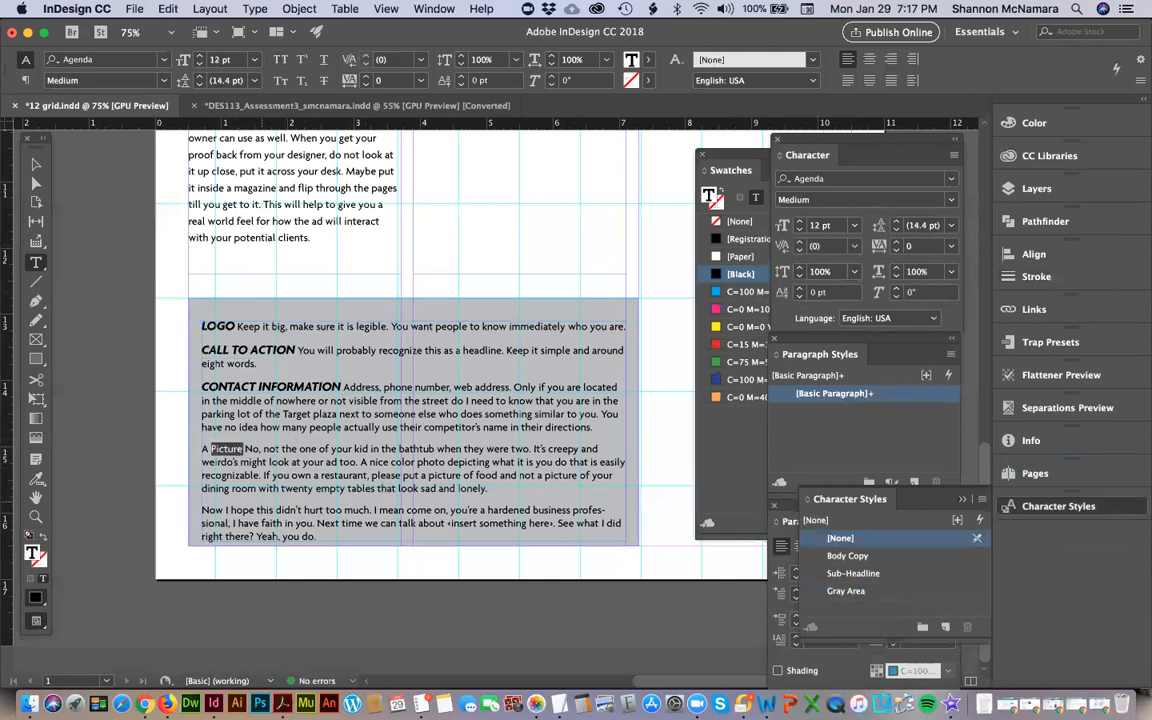
pyautogui.click(850, 591)
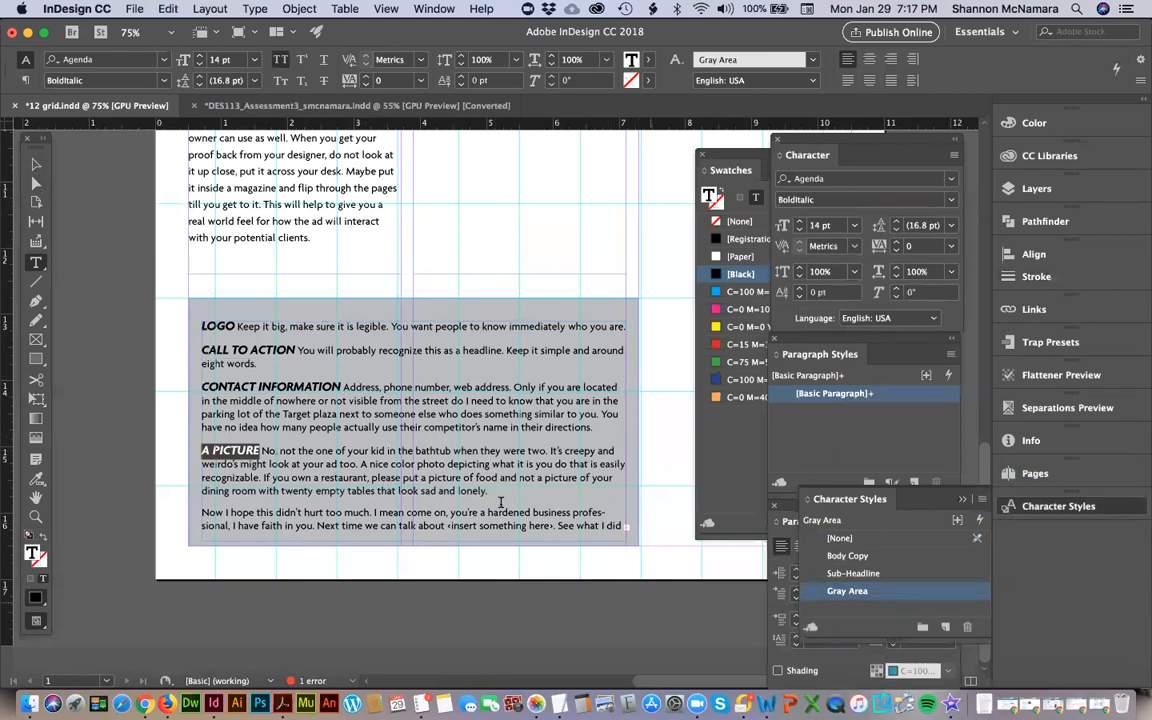
# Extend the text frame's upper edge to Y 12.94 in and raise its lower edge for a height of 3.38 in.
pyautogui.click(36, 163)
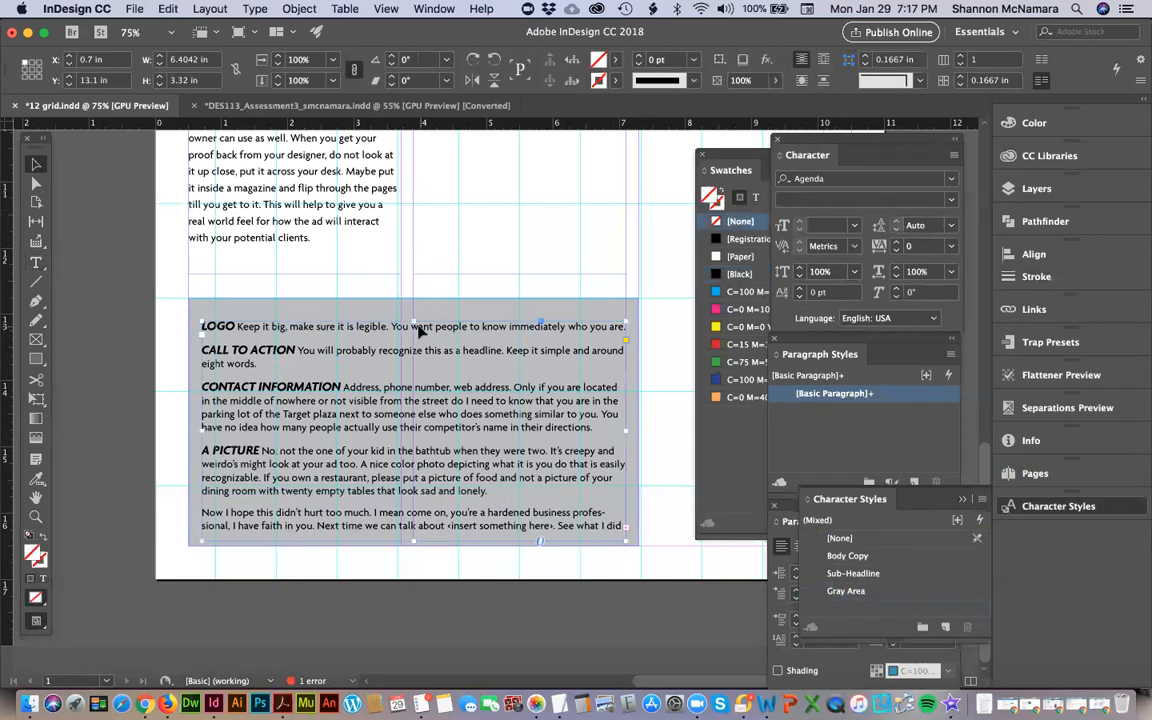
pyautogui.moveTo(415, 320); pyautogui.dragTo(417, 310)
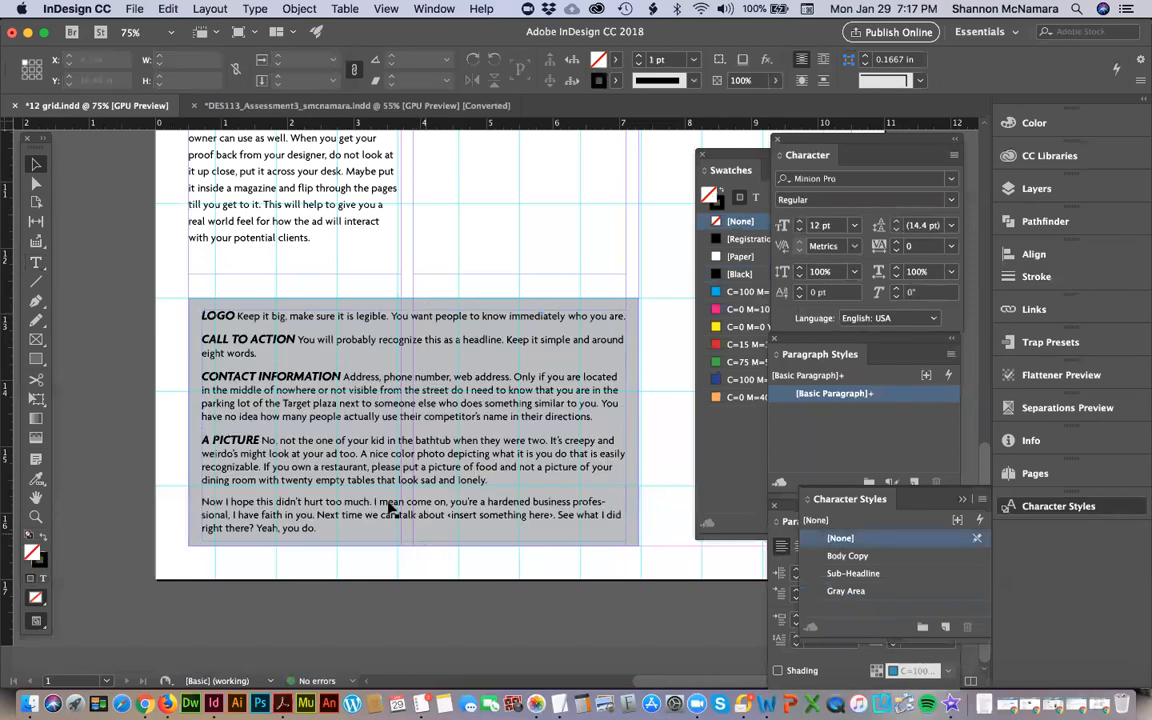
pyautogui.moveTo(413, 540); pyautogui.dragTo(413, 535)
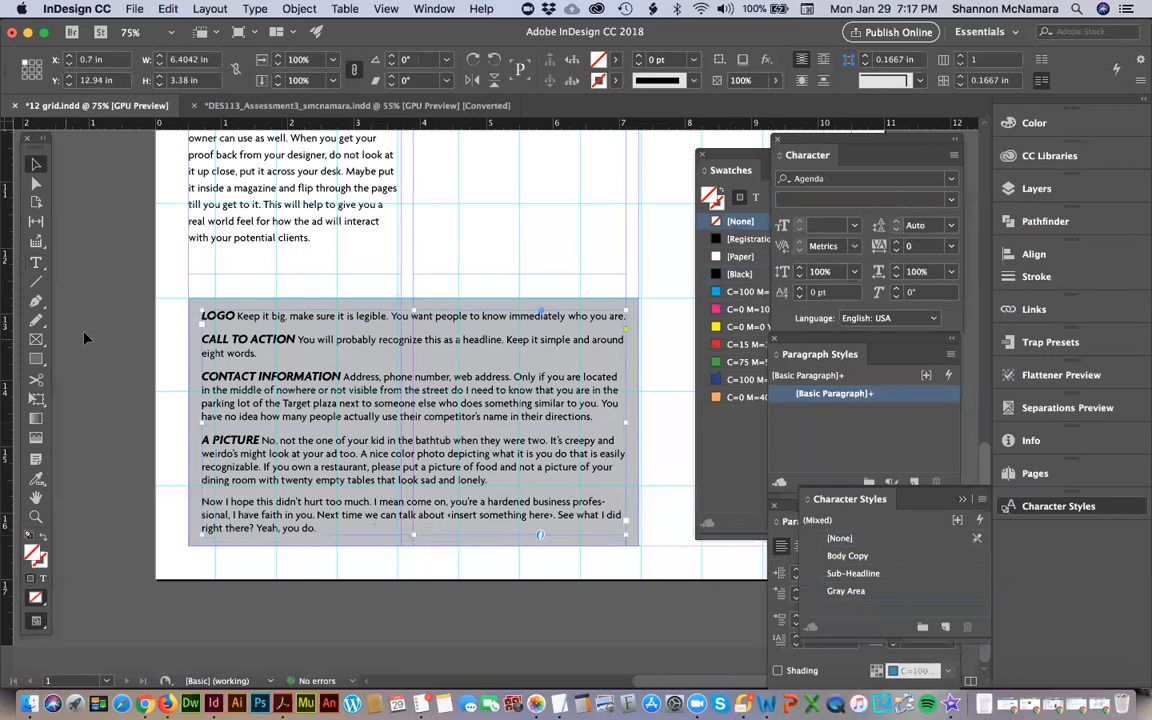
# Align the text frame and the grey box to each other on their vertical centers.
pyautogui.click(80, 293)
pyautogui.click(328, 300)
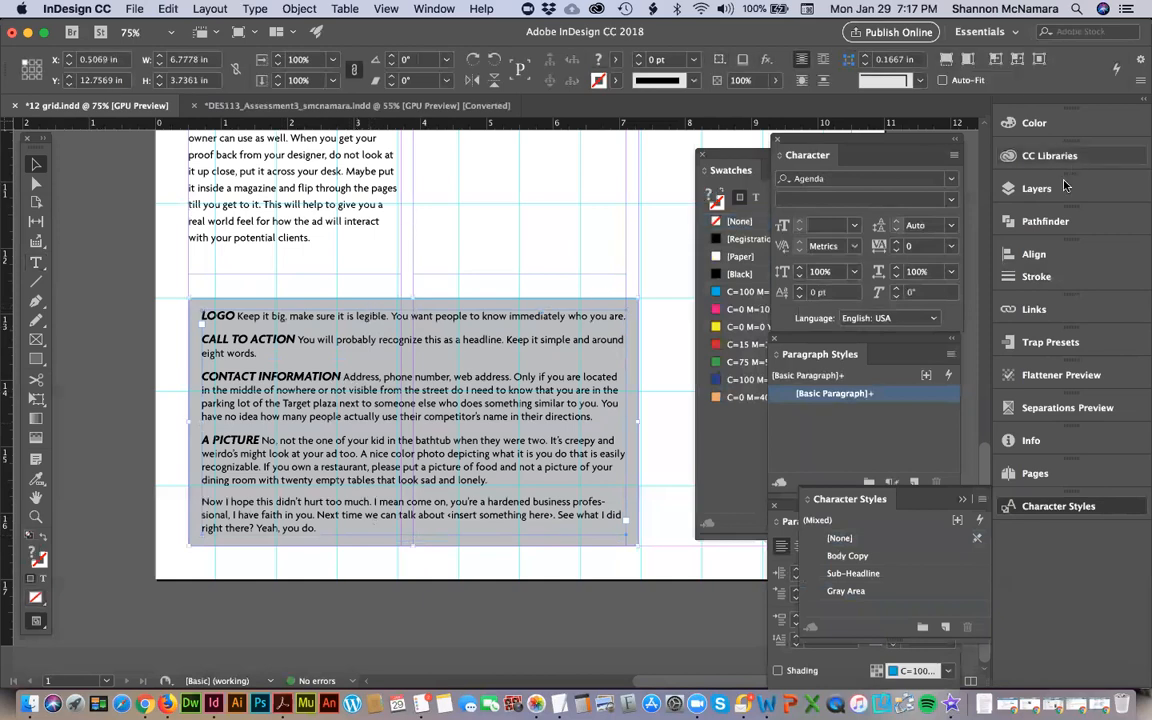
pyautogui.click(1025, 254)
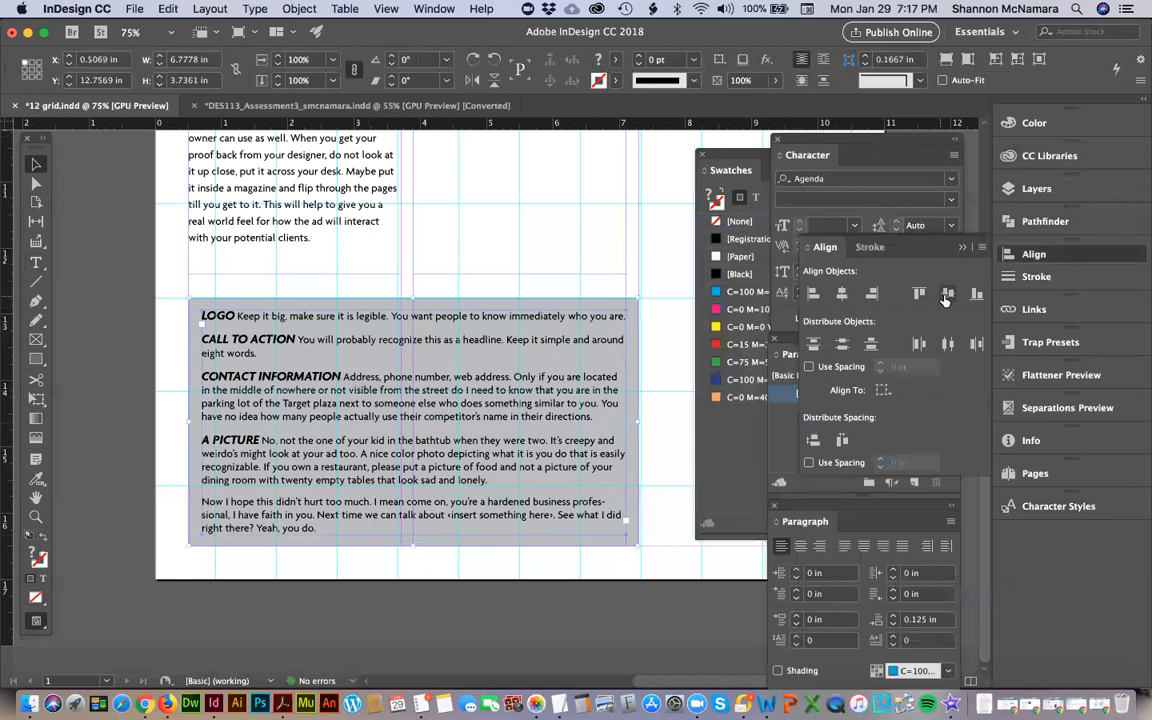
pyautogui.click(100, 293)
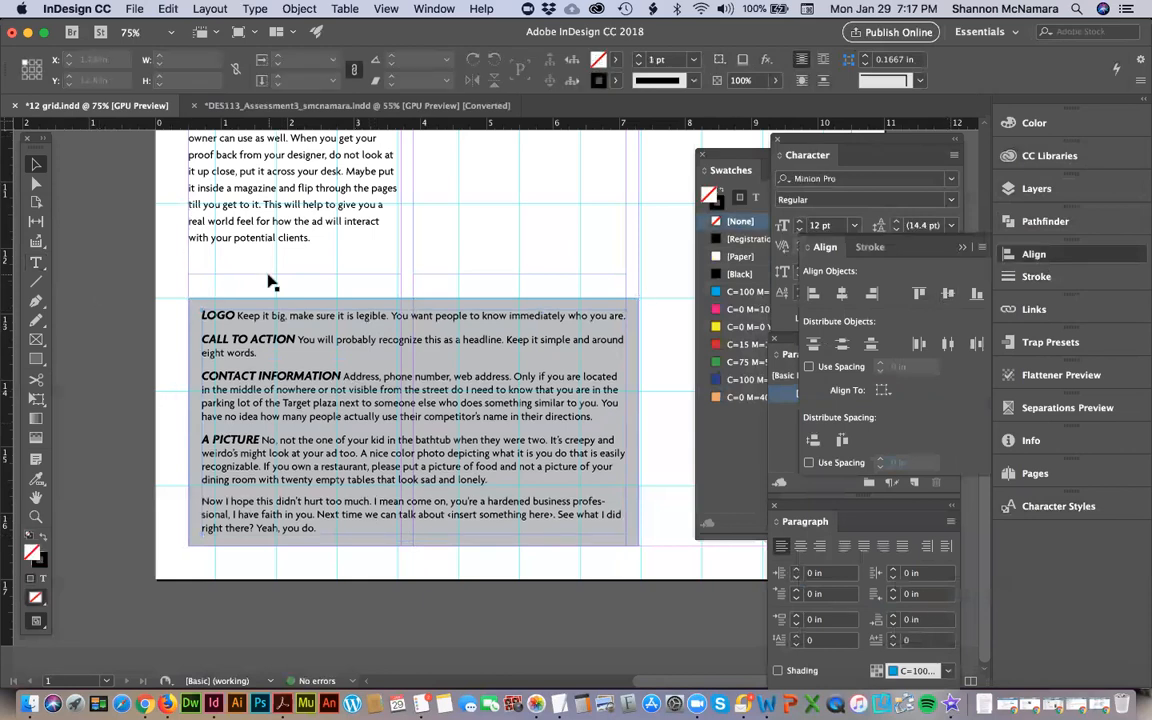
# Draw a solid black bar without a stroke, about 3.2 by 0.5 in, just above the first column of the article.
pyautogui.moveTo(404, 268); pyautogui.dragTo(370, 382)
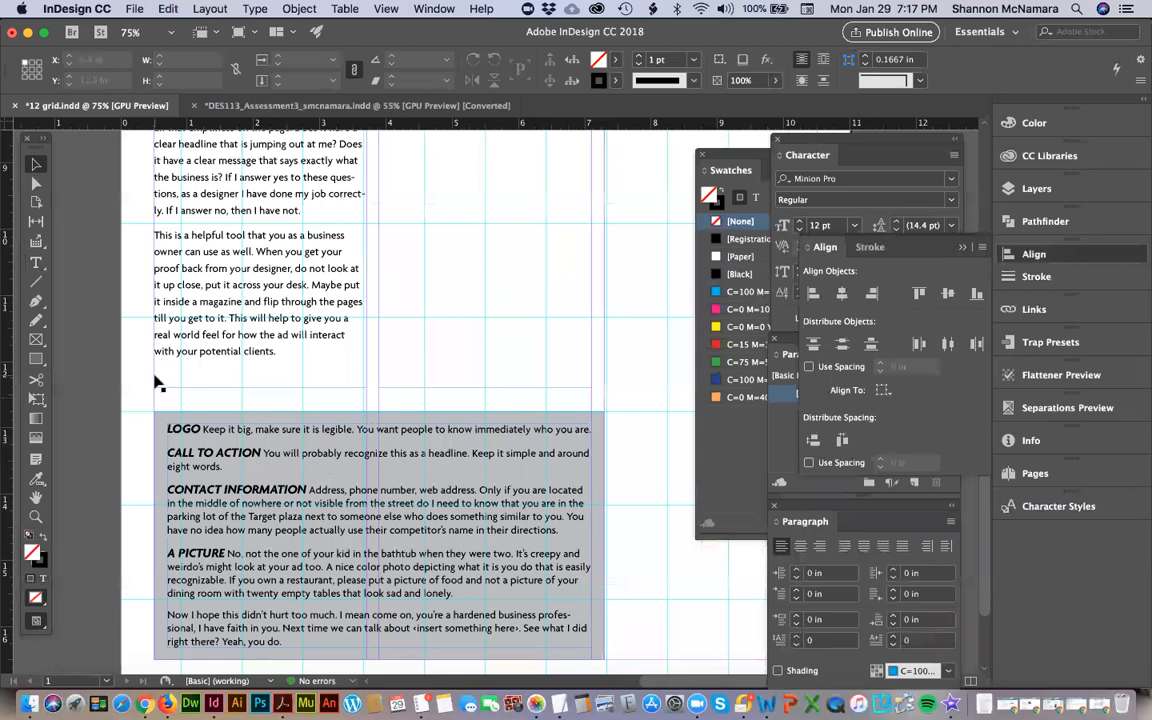
pyautogui.scroll(-2, 290, 380)
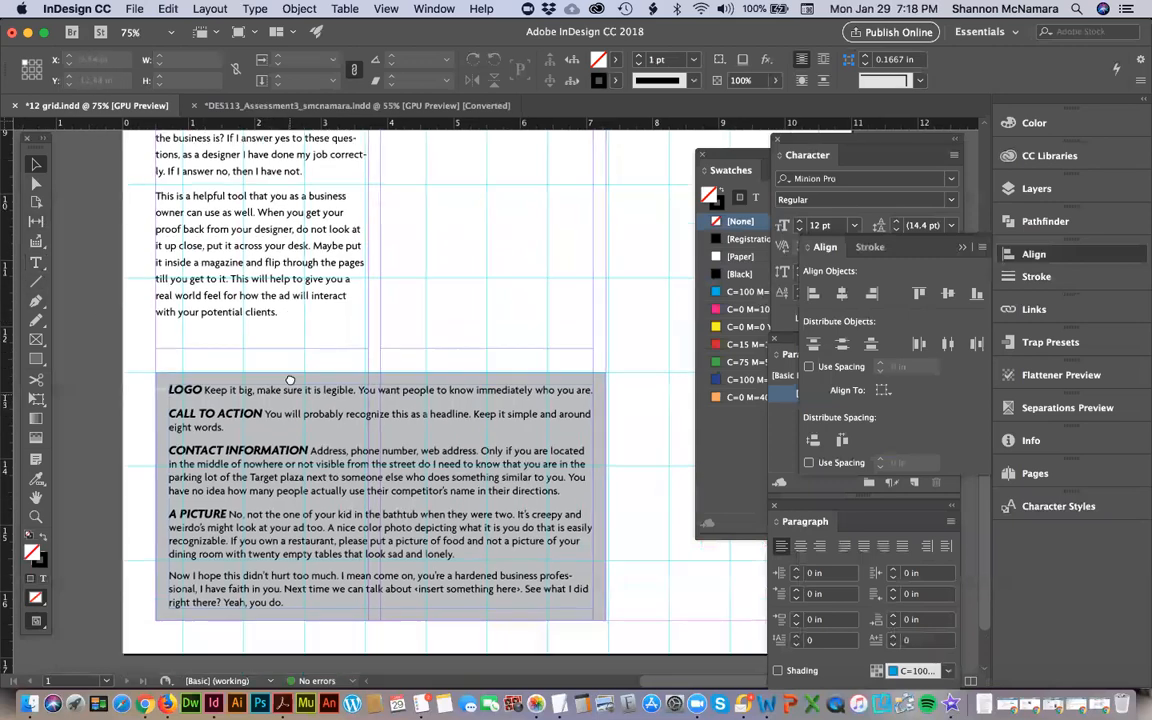
pyautogui.scroll(15, 290, 380)
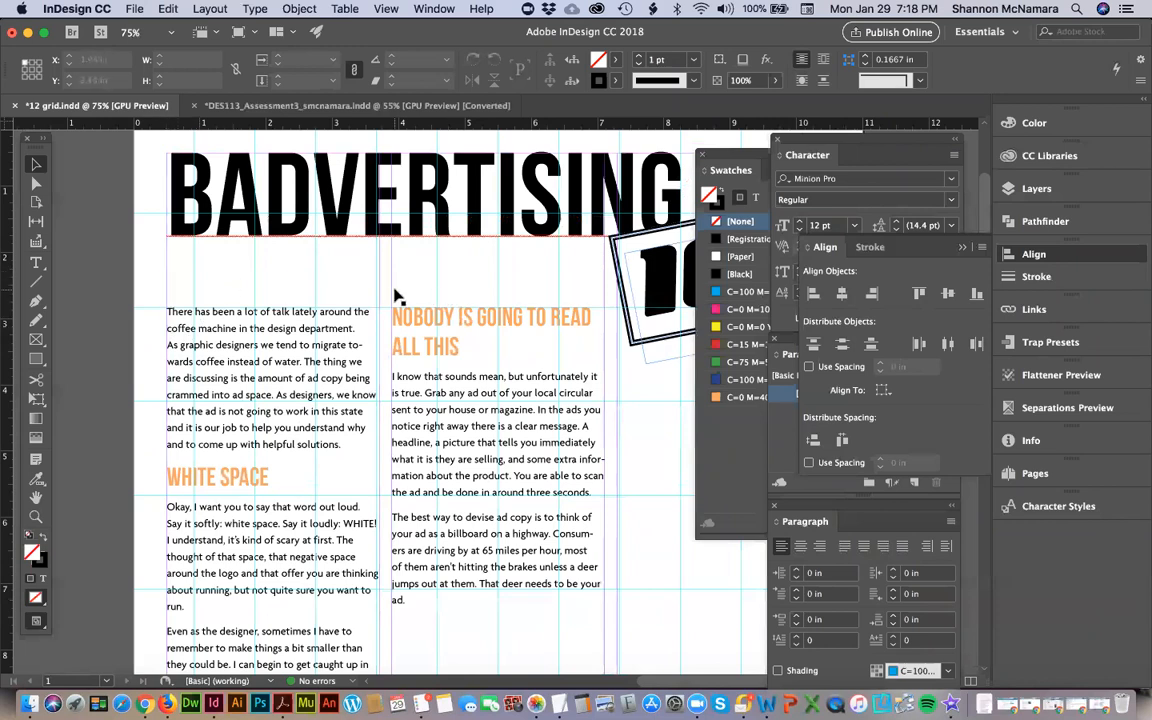
pyautogui.press('m')
pyautogui.moveTo(167, 275)
pyautogui.mouseDown()
pyautogui.moveTo(412, 291)
pyautogui.moveTo(379, 303)
pyautogui.mouseUp()
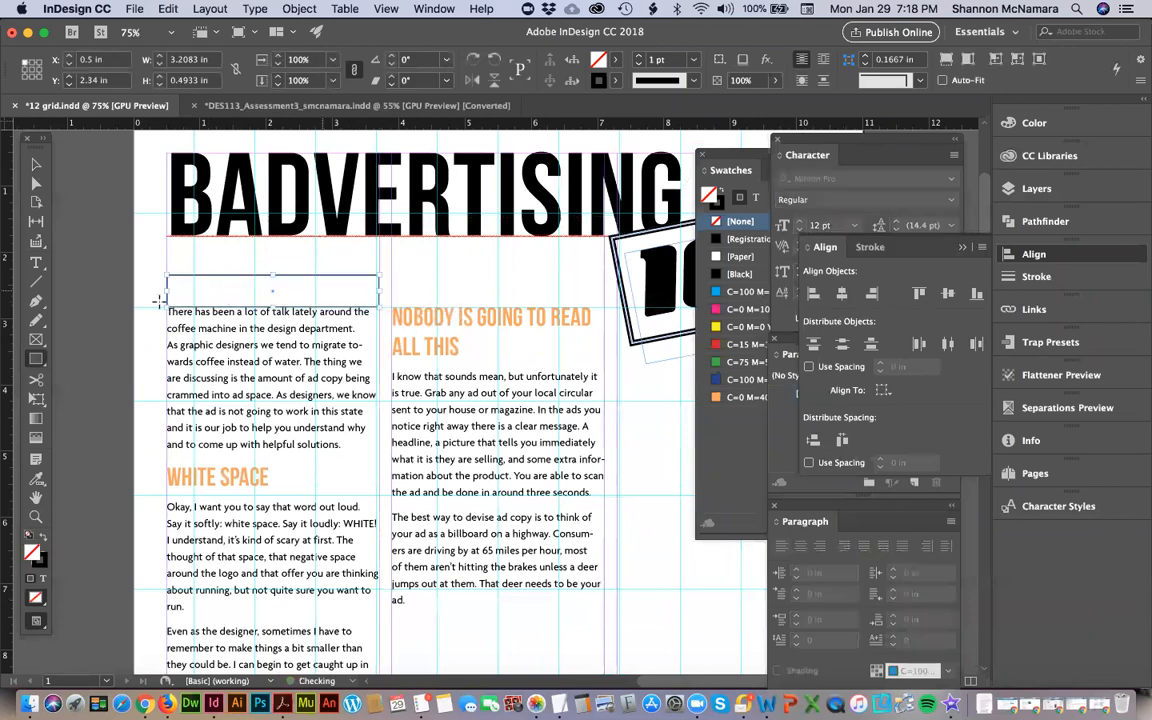
pyautogui.click(41, 545)
pyautogui.press('v')
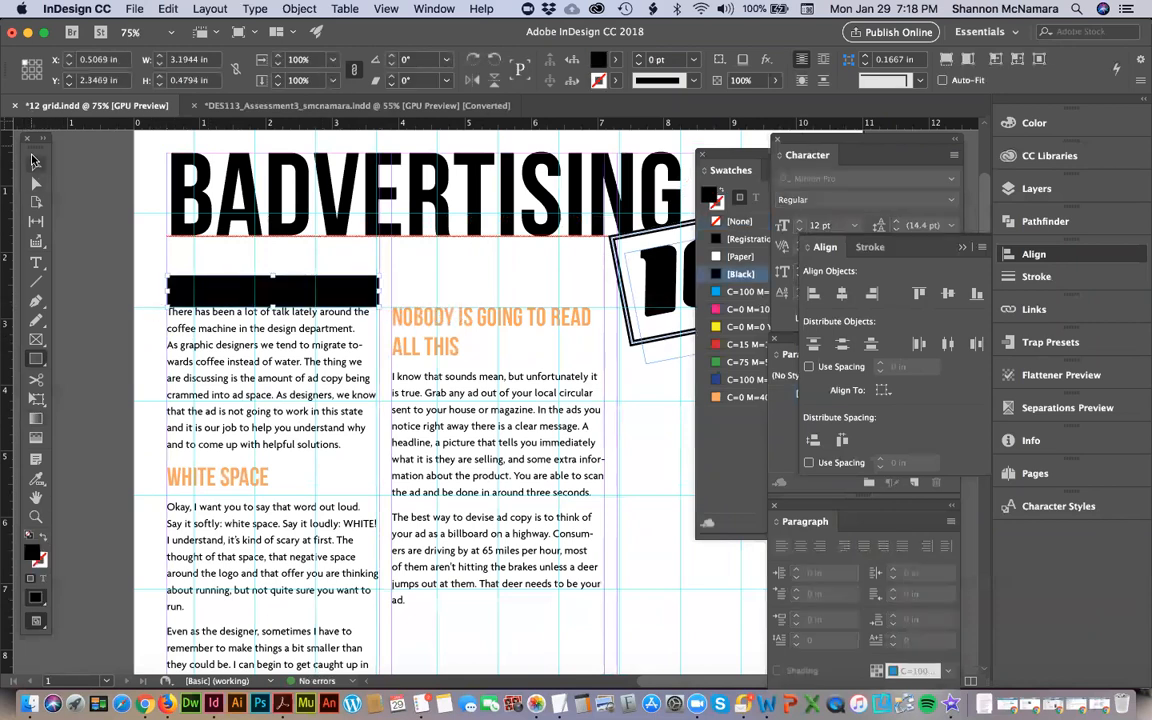
pyautogui.click(89, 201)
# Swap the black bar's fill and stroke, and compare its solid and outlined versions at the upper-left corner.
pyautogui.press('z')
pyautogui.moveTo(143, 258); pyautogui.dragTo(390, 292)
pyautogui.press('v')
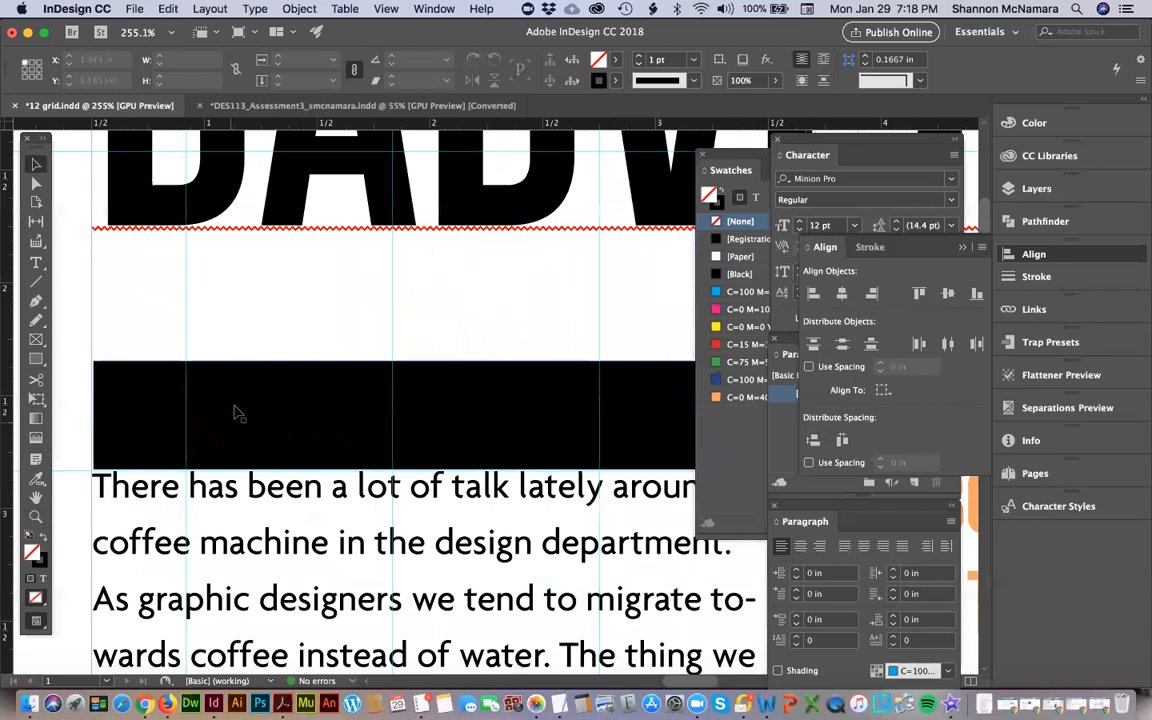
pyautogui.click(217, 372)
pyautogui.click(42, 559)
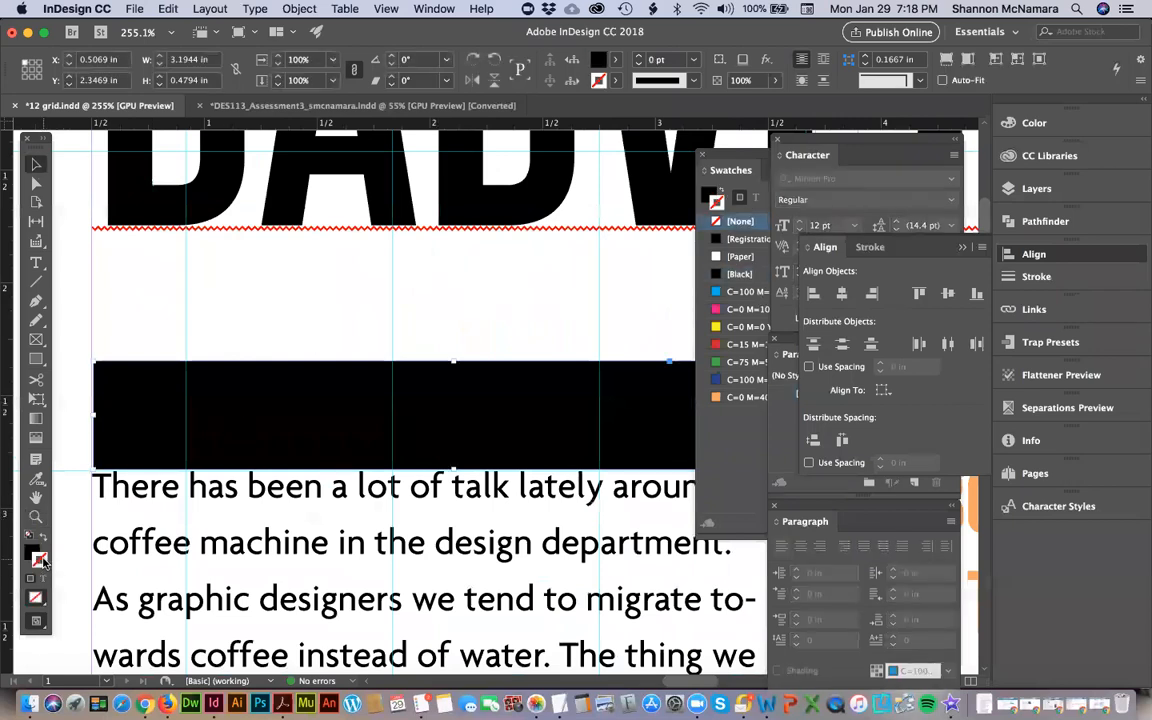
pyautogui.click(43, 540)
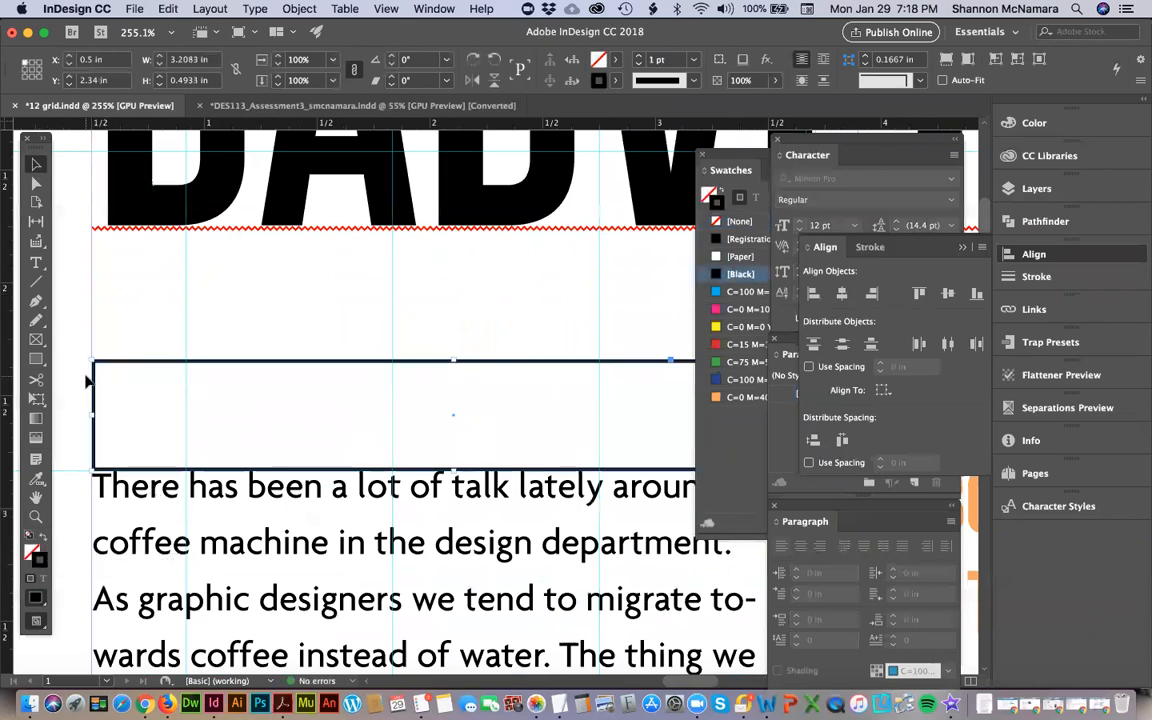
pyautogui.press('z')
pyautogui.moveTo(70, 352); pyautogui.dragTo(124, 393)
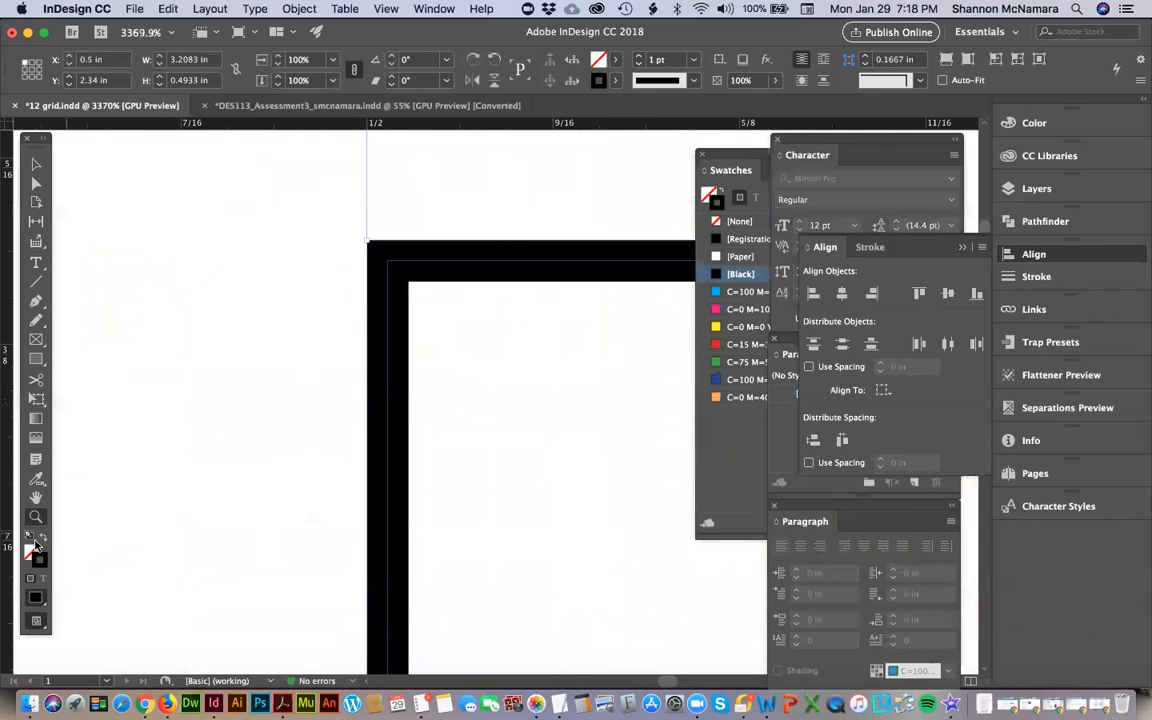
pyautogui.click(37, 162)
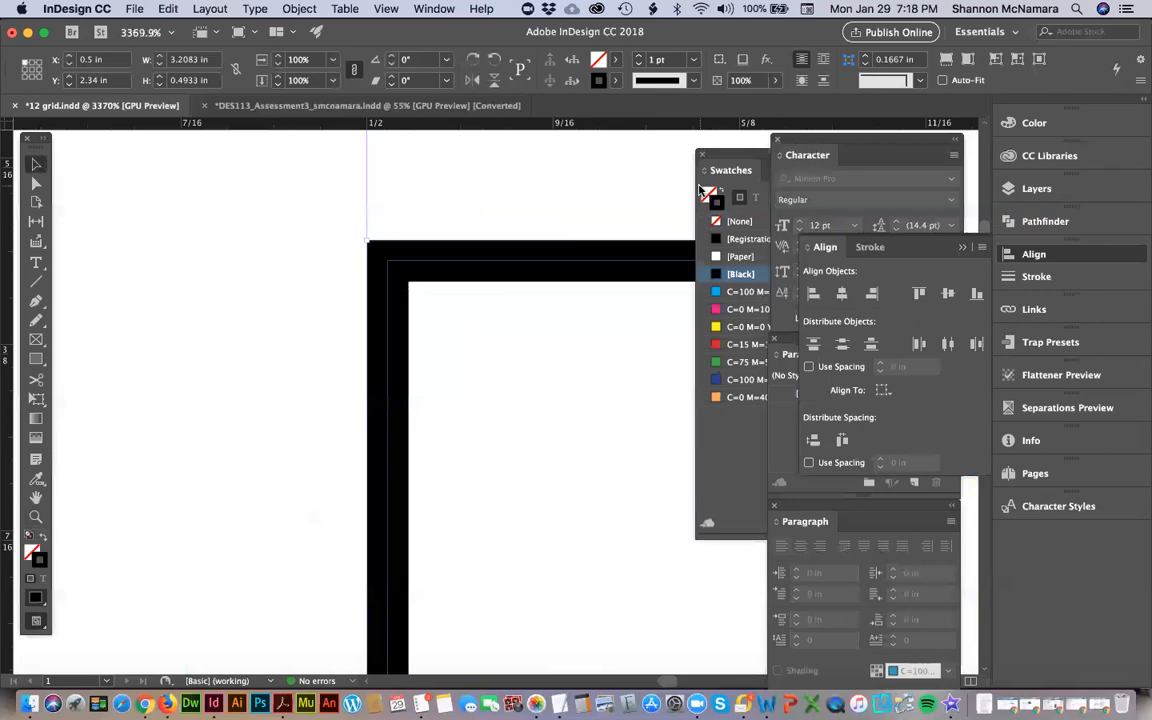
pyautogui.click(42, 538)
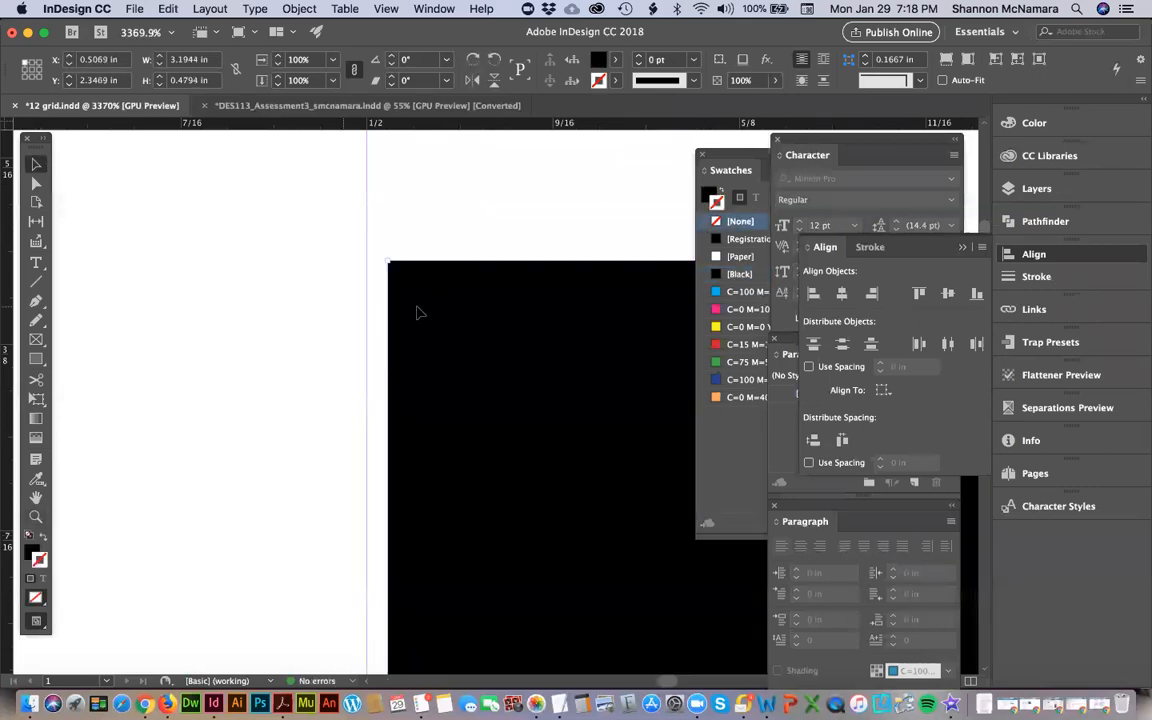
pyautogui.click(42, 538)
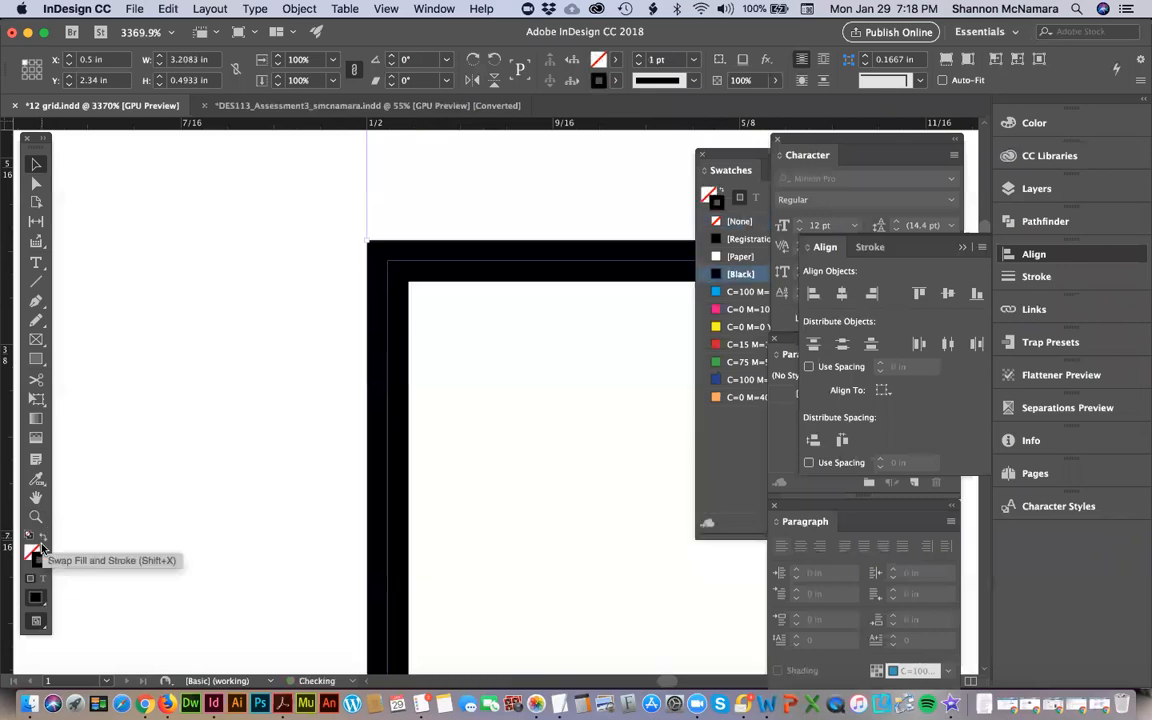
# Align the outlined bar's stroke to the inside and extend its upper-left corner to the left margin at X 0.5 in.
pyautogui.click(871, 247)
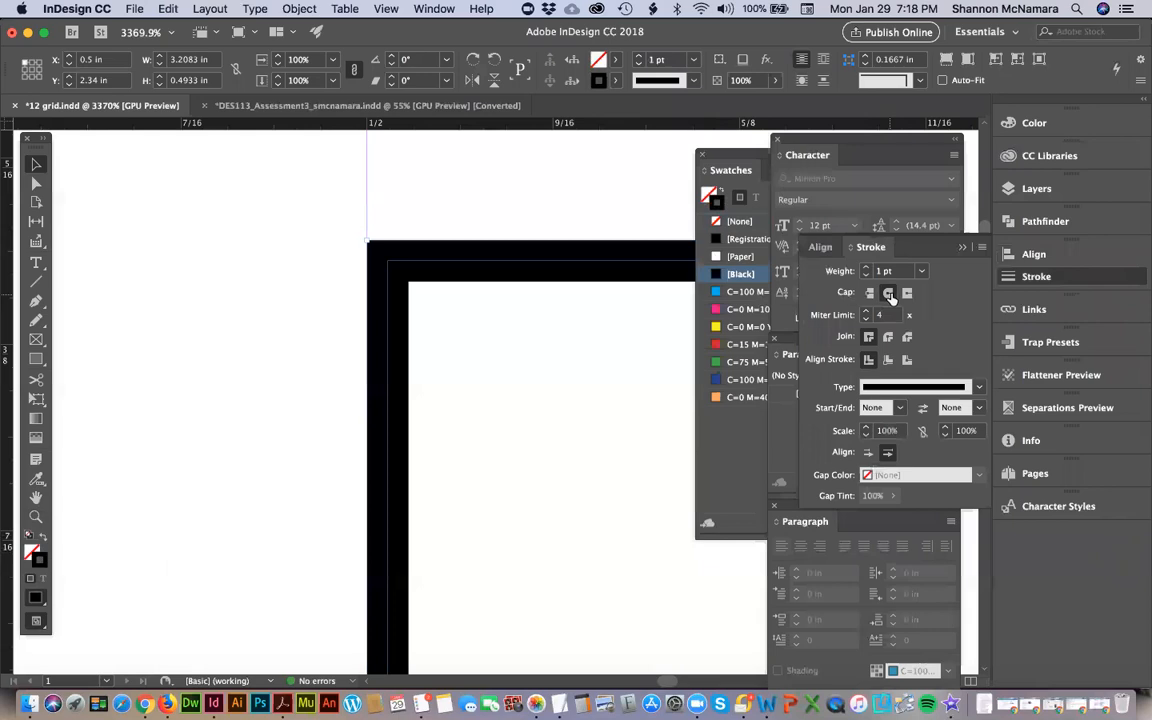
pyautogui.click(888, 361)
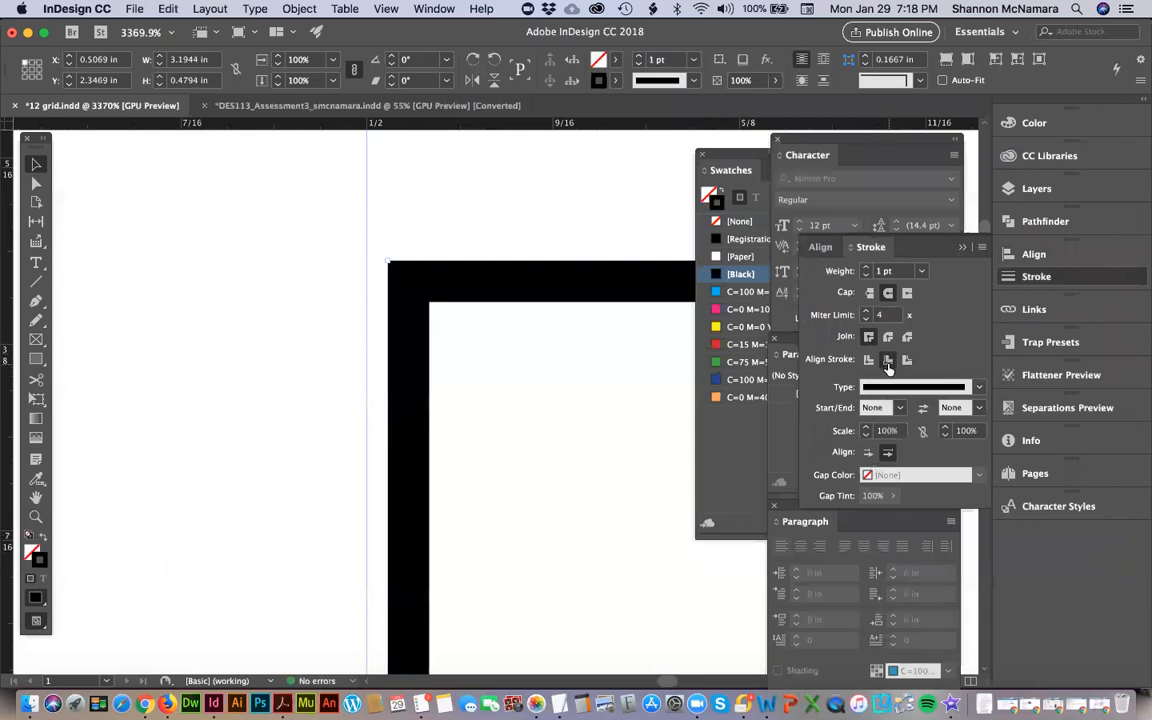
pyautogui.moveTo(385, 260); pyautogui.dragTo(368, 257)
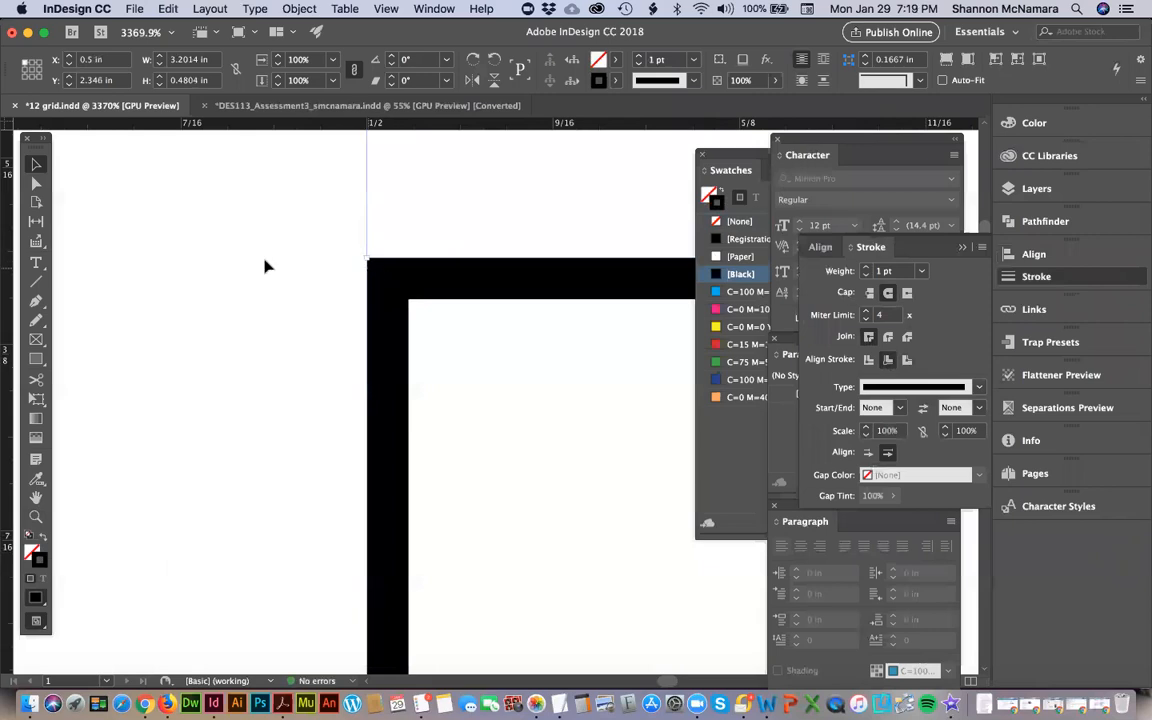
# Swap the bar's fill and stroke to solid and back, then realign the 1 pt stroke to the inside.
pyautogui.click(44, 541)
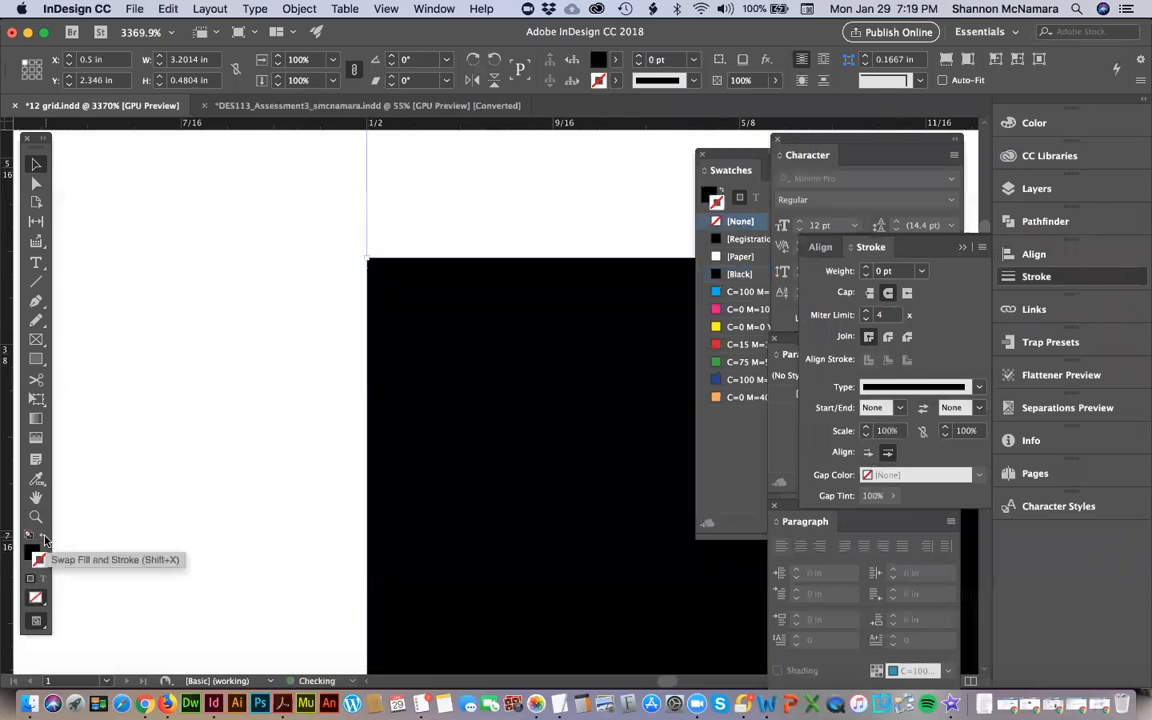
pyautogui.click(44, 541)
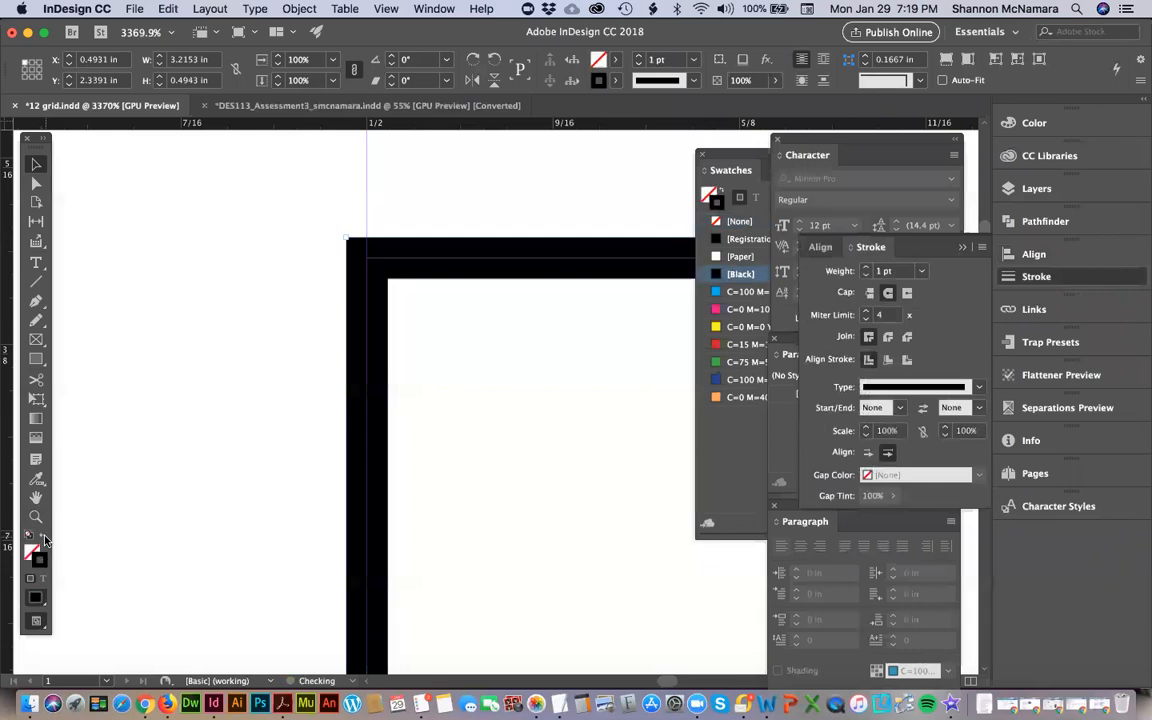
pyautogui.click(888, 360)
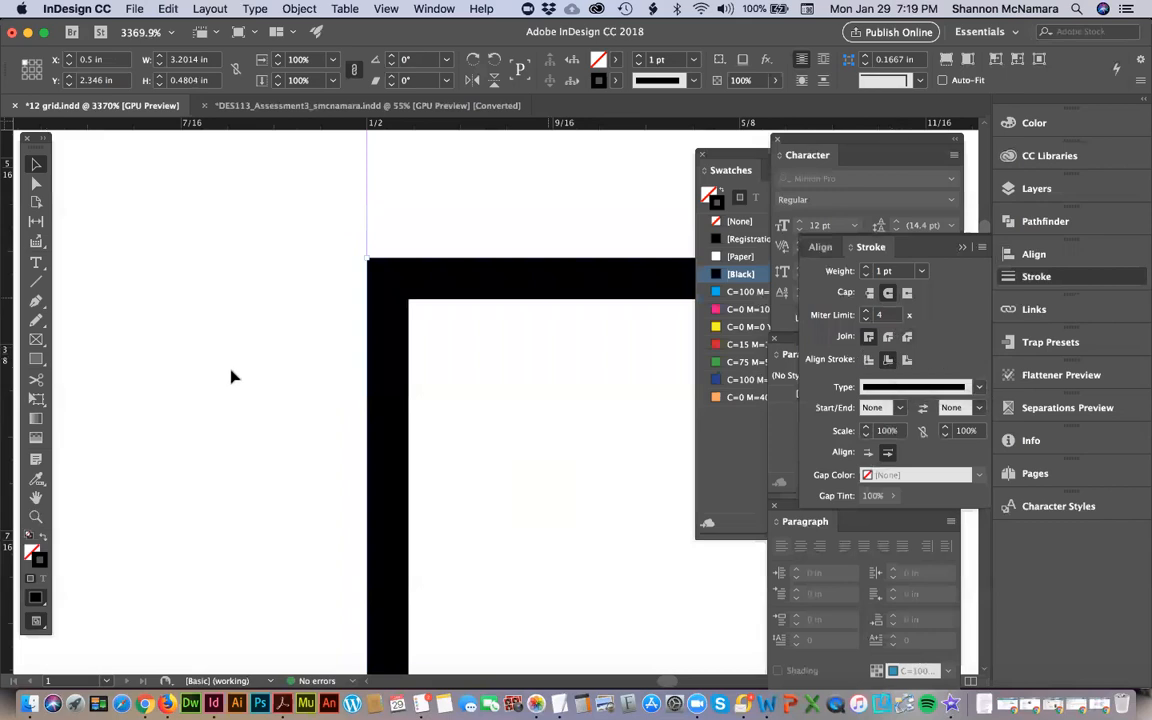
pyautogui.click(297, 343)
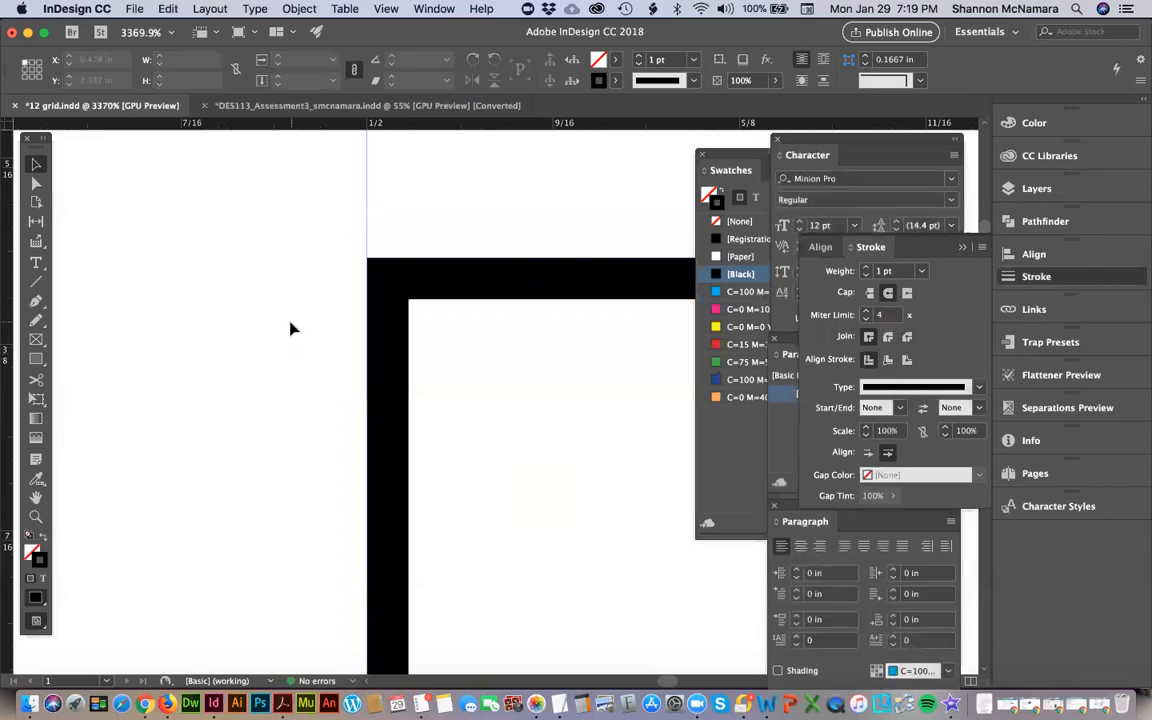
# Replace the outlined box with a new 1 pt black outlined rectangle, about 3.21 by 0.37 in, spanning the space above the first column.
pyautogui.press('super+0')
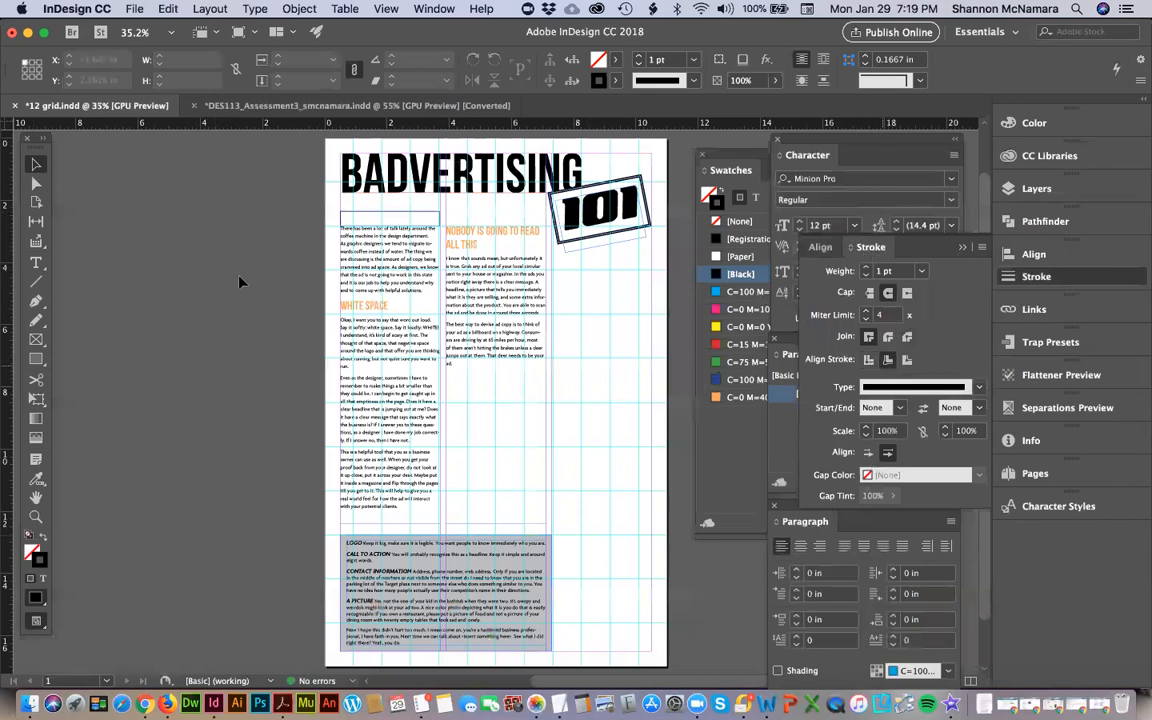
pyautogui.press('z')
pyautogui.moveTo(326, 200); pyautogui.dragTo(492, 261)
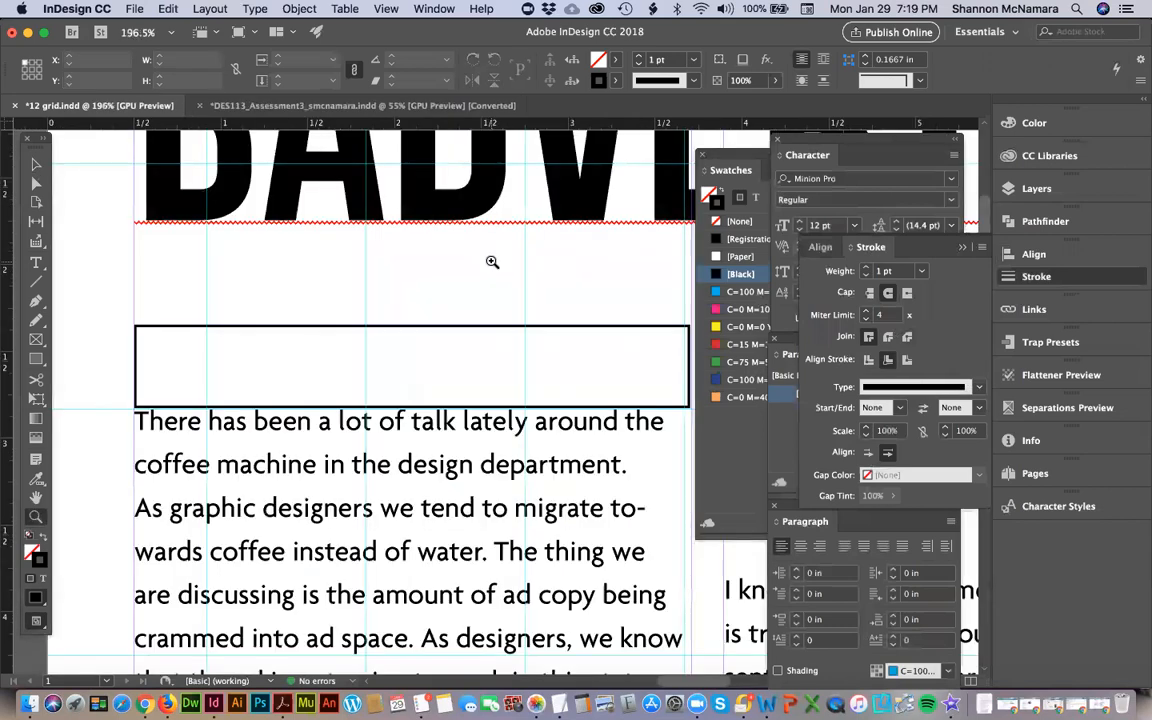
pyautogui.press('v')
pyautogui.click(455, 329)
pyautogui.press('BackSpace')
pyautogui.press('m')
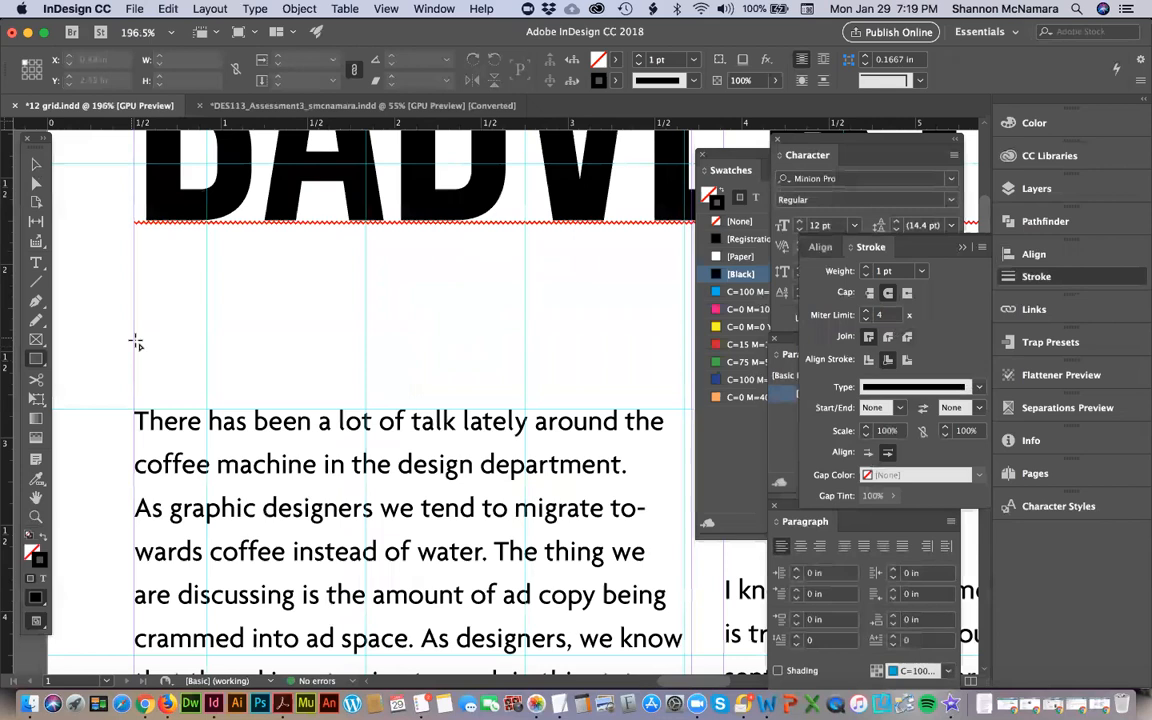
pyautogui.moveTo(134, 336); pyautogui.dragTo(688, 401)
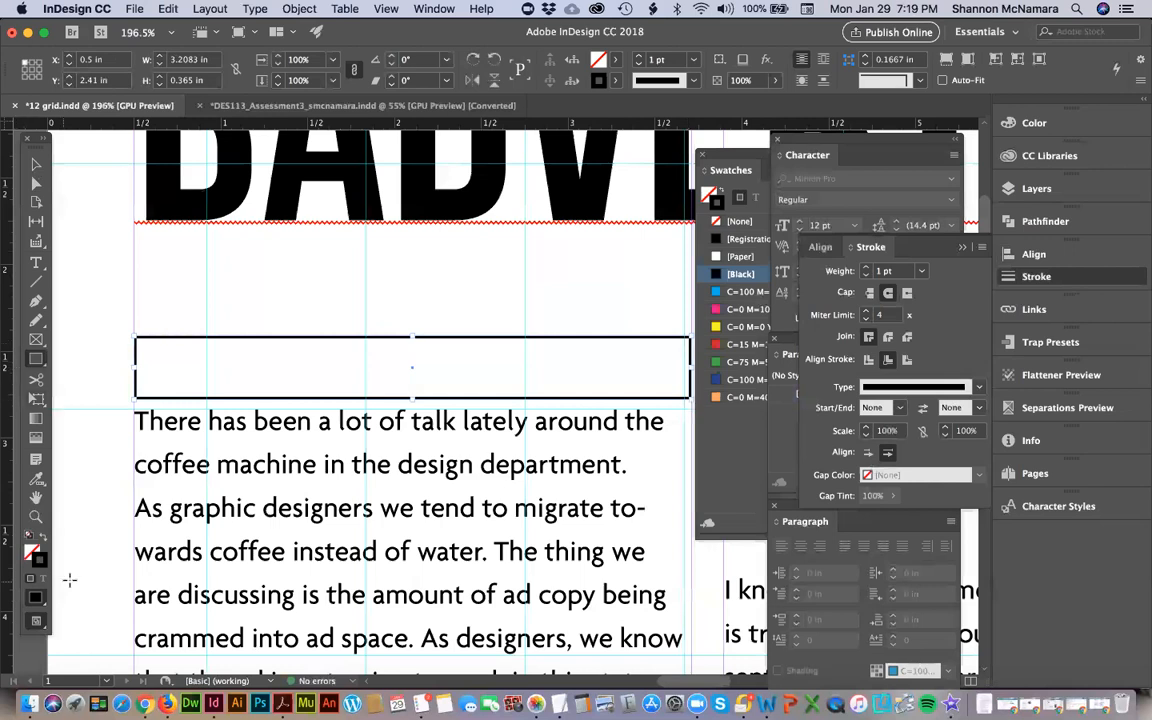
# Toggle the new rectangle between solid and outlined, and set its stroke alignment back to the inside.
pyautogui.press('z')
pyautogui.moveTo(118, 321); pyautogui.dragTo(237, 455)
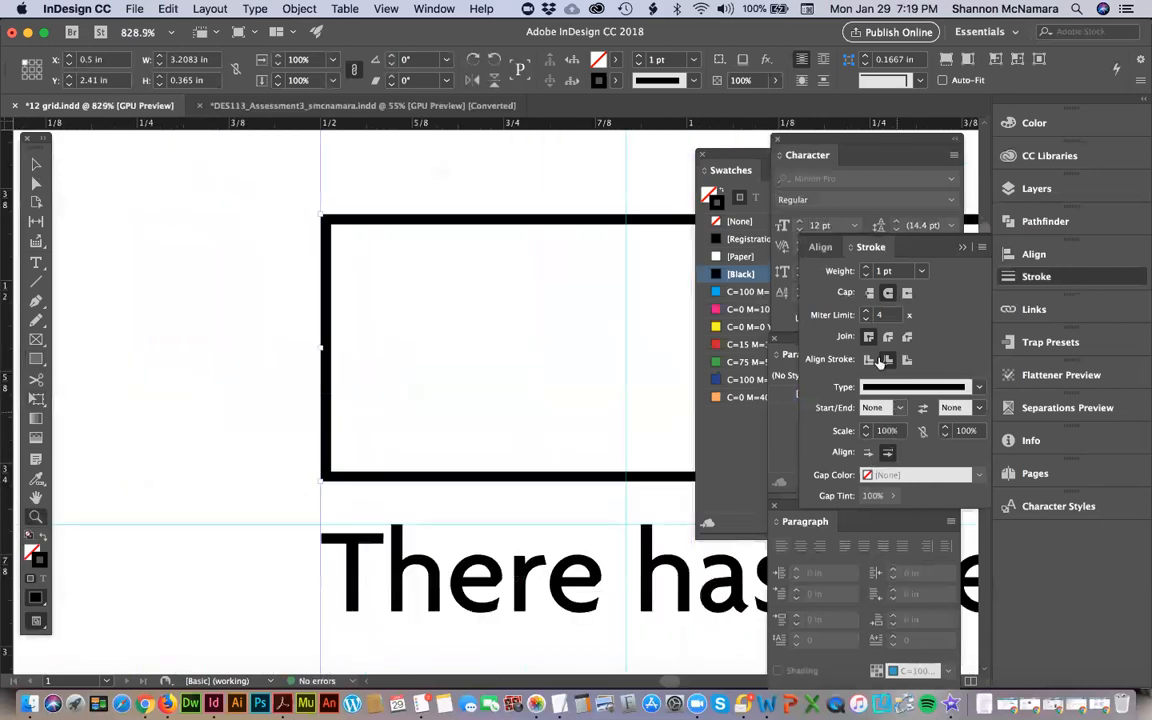
pyautogui.click(36, 164)
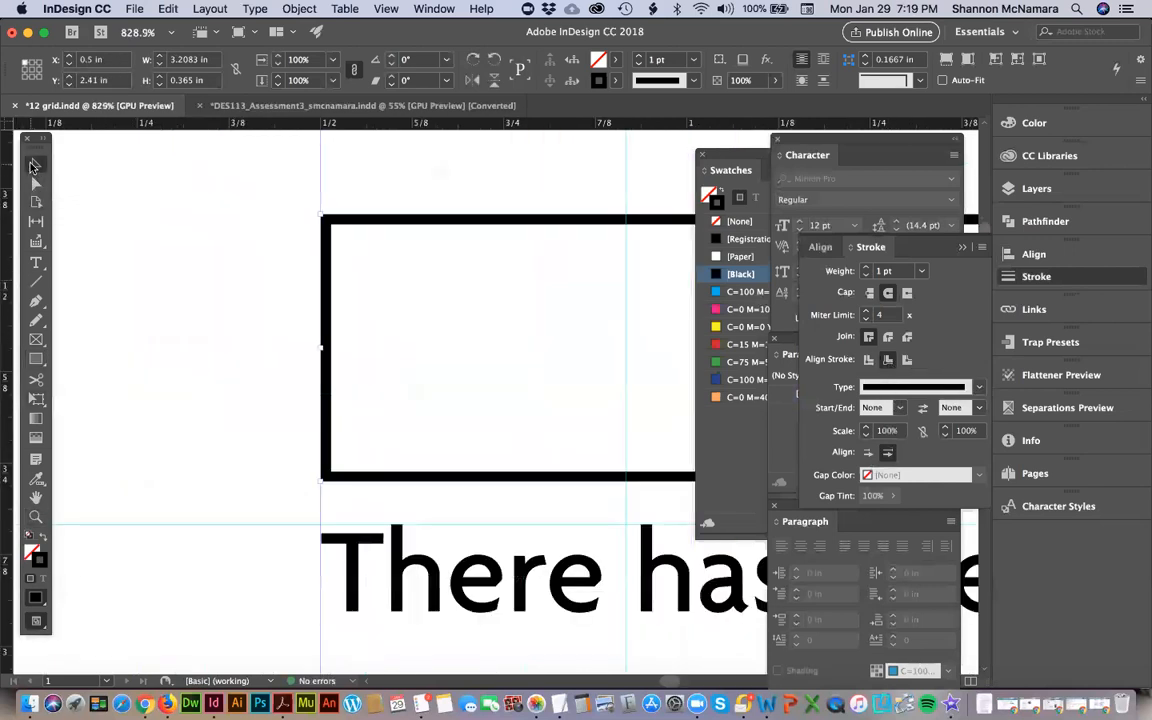
pyautogui.click(43, 538)
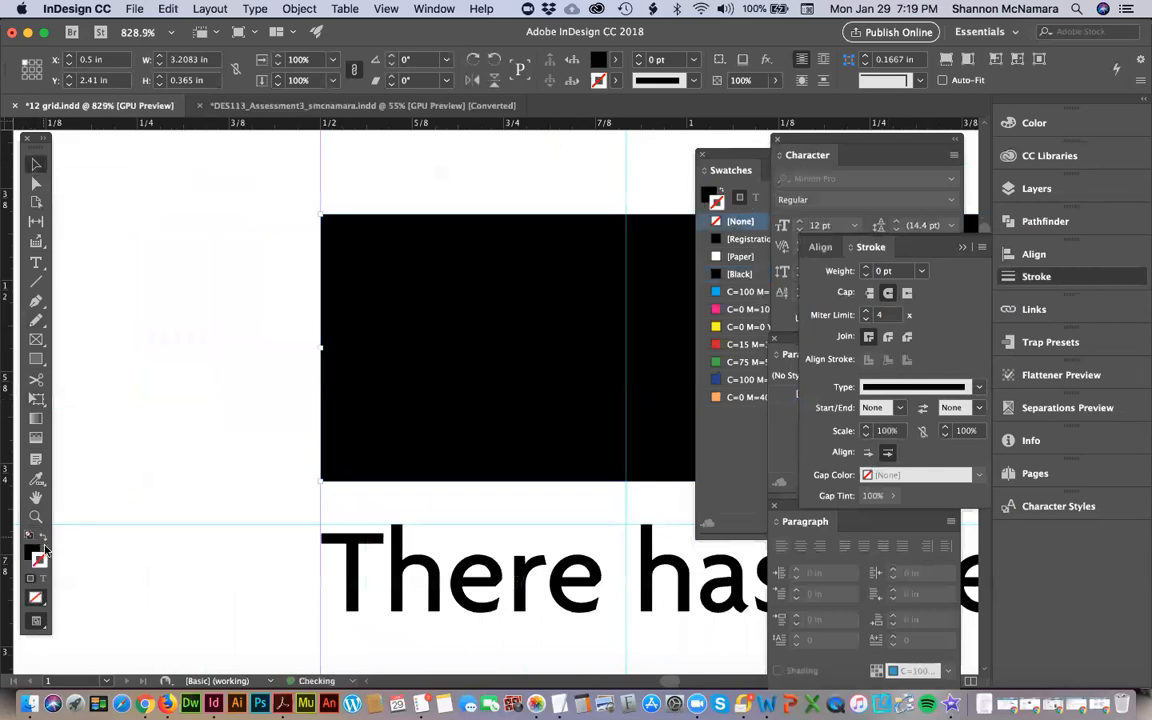
pyautogui.click(43, 538)
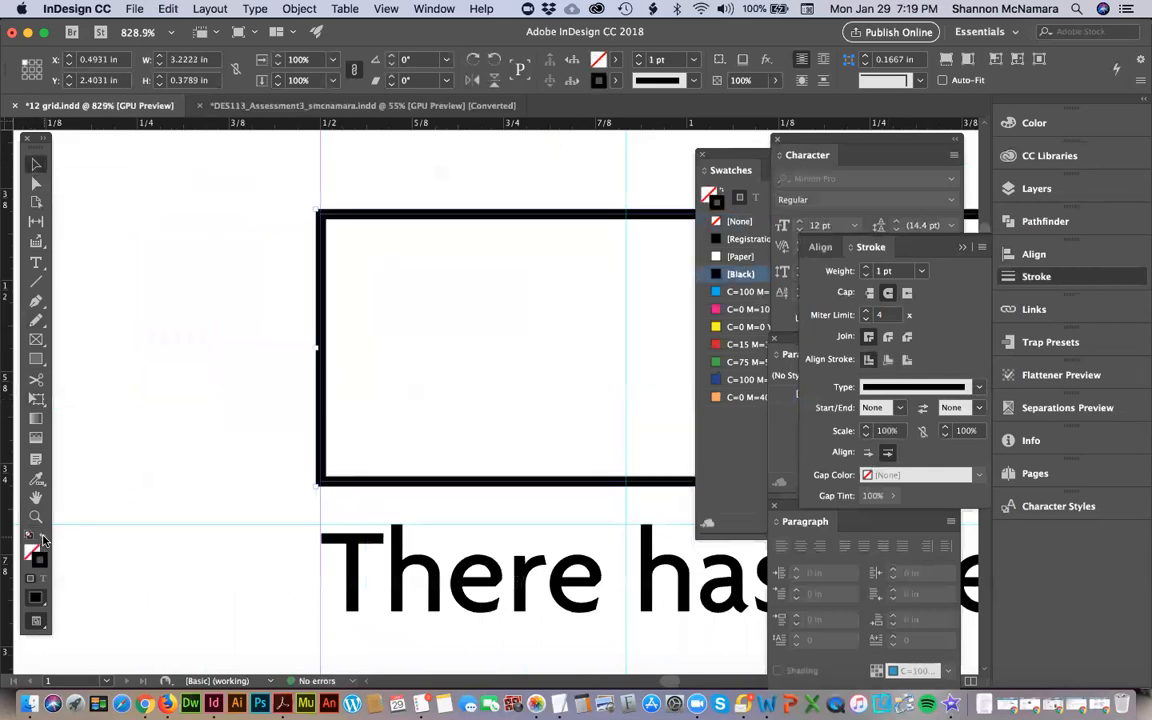
pyautogui.click(888, 359)
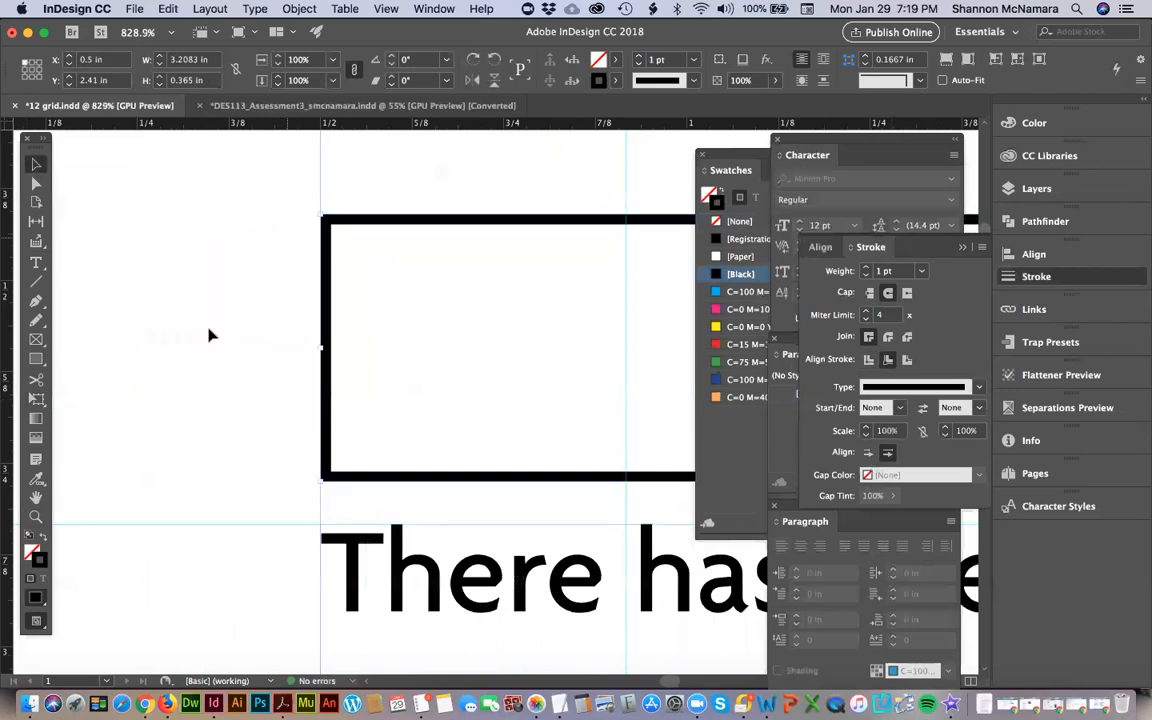
# Swap the new rectangle's fill and stroke to make it a solid black bar without a stroke.
pyautogui.click(213, 260)
pyautogui.hscroll(5, 193, 260)
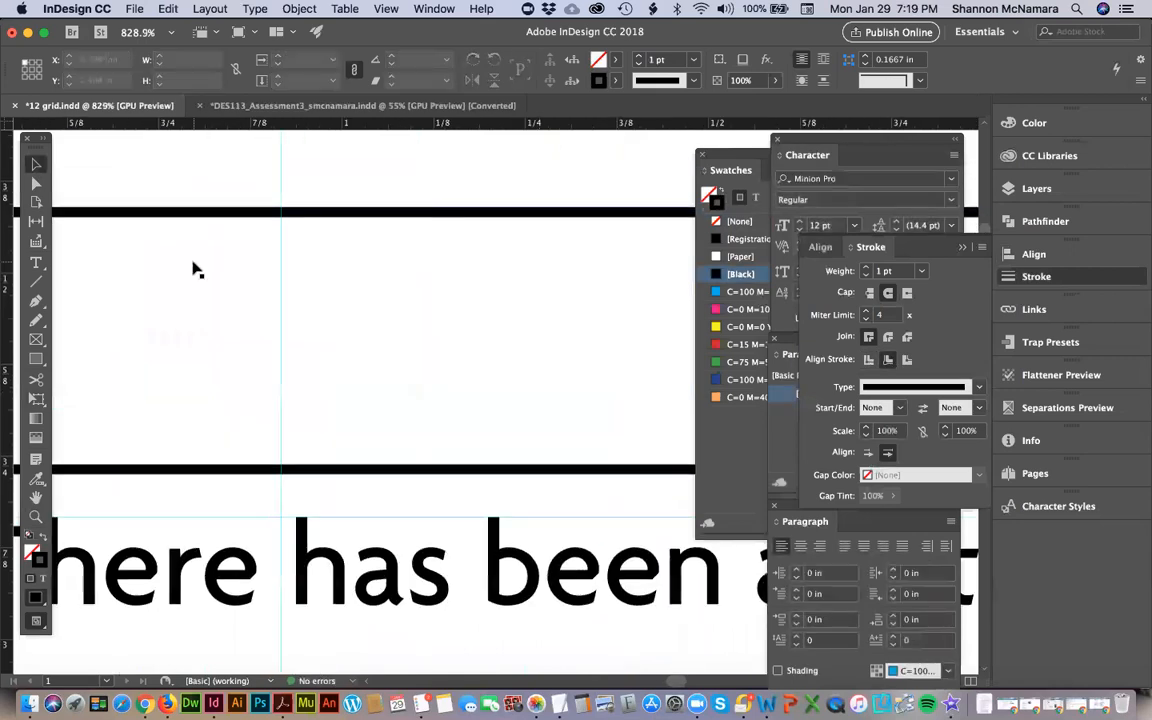
pyautogui.scroll(-2, 195, 268)
pyautogui.press('super+minus')
pyautogui.moveTo(425, 332); pyautogui.dragTo(203, 270)
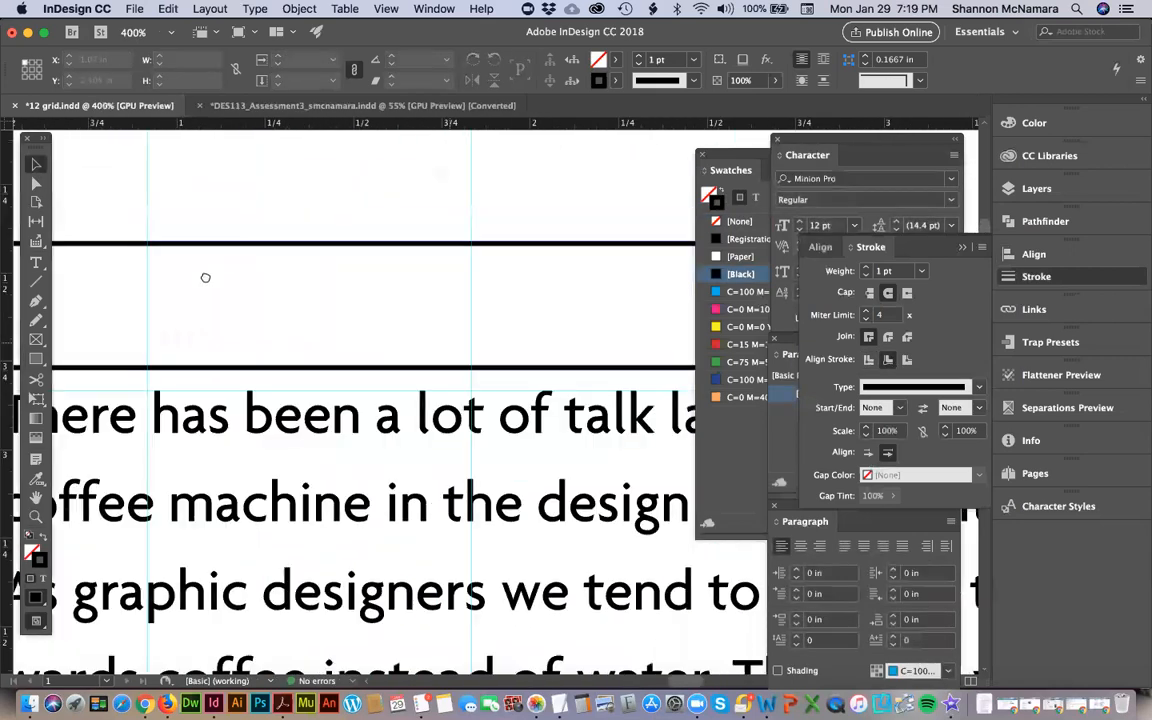
pyautogui.click(434, 245)
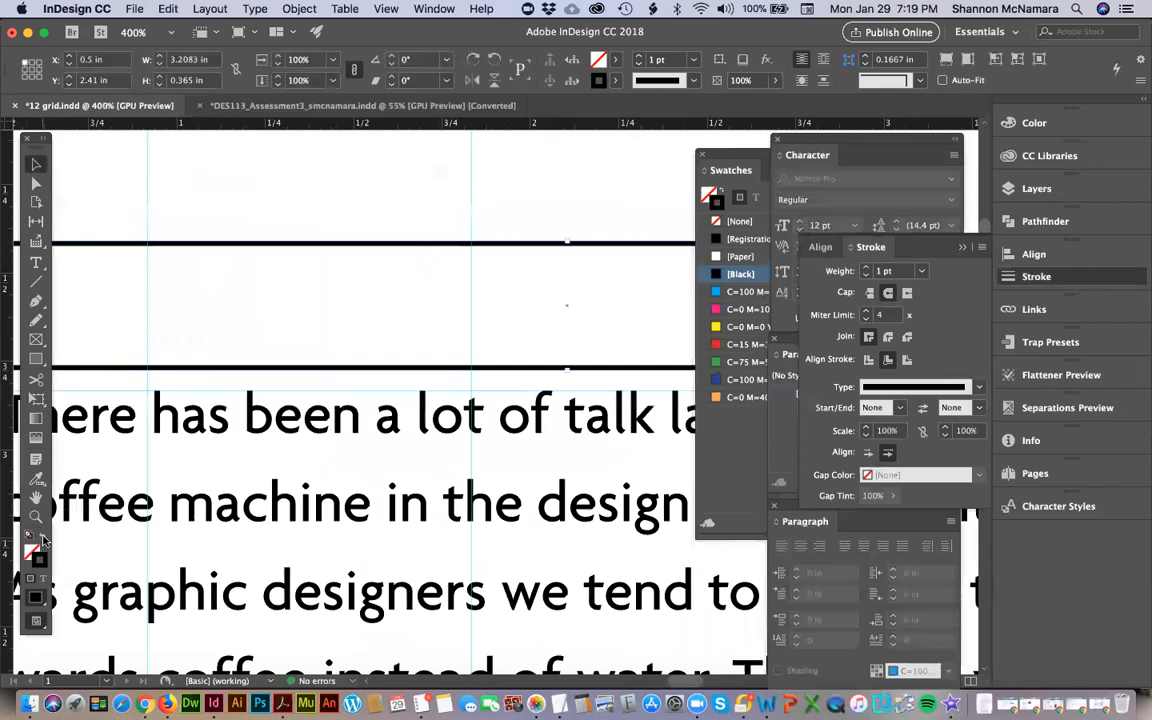
pyautogui.click(43, 537)
pyautogui.hscroll(-3, 141, 270)
pyautogui.scroll(-1, 141, 270)
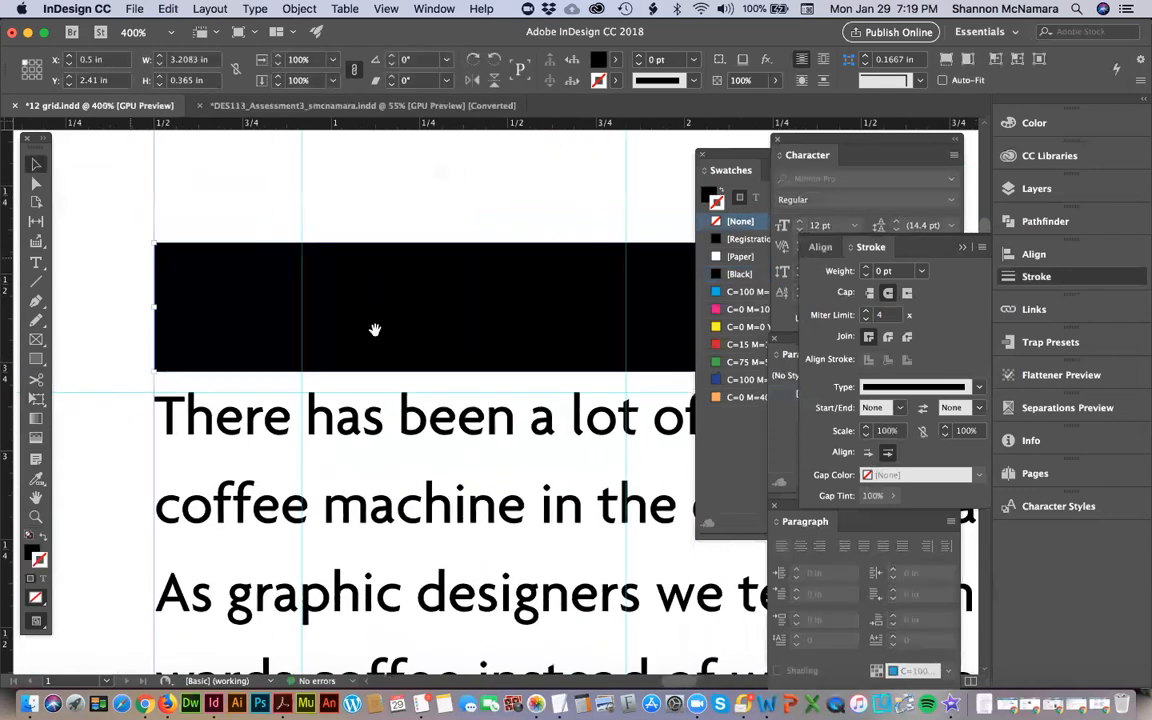
# Shorten the black bar from its right end to about 3.17 in wide, matching the first column's guide.
pyautogui.press('super+shift+a')
pyautogui.hscroll(15, 190, 275)
pyautogui.scroll(-1, 190, 275)
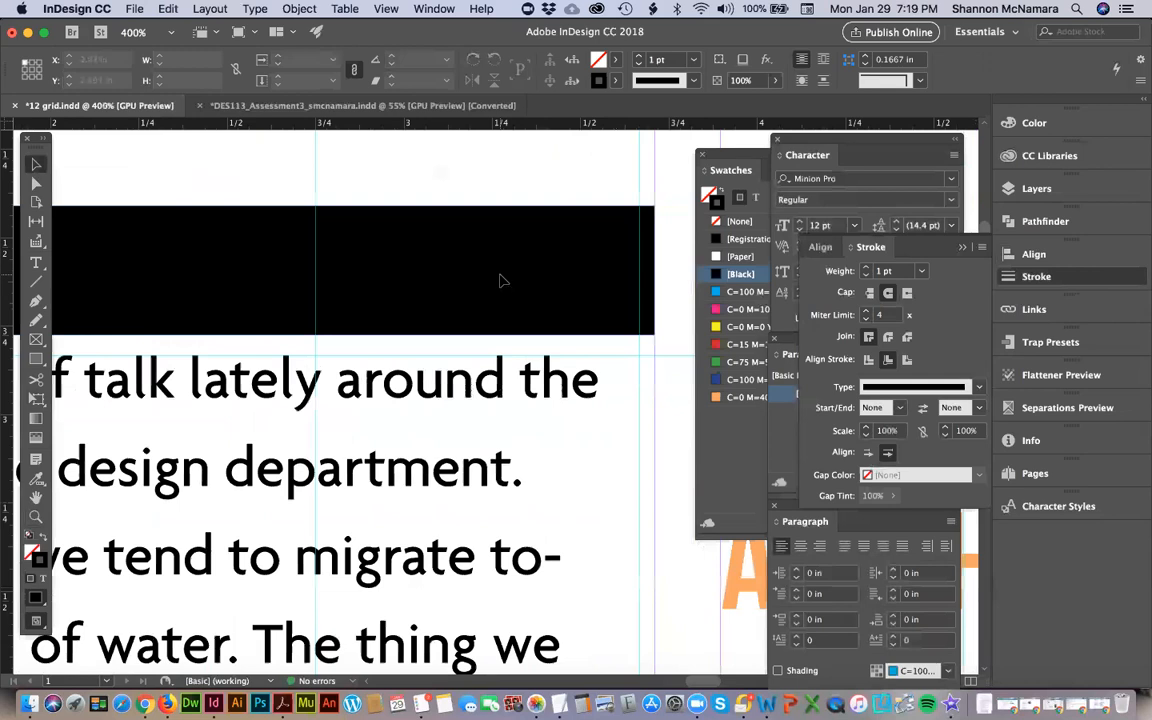
pyautogui.click(503, 281)
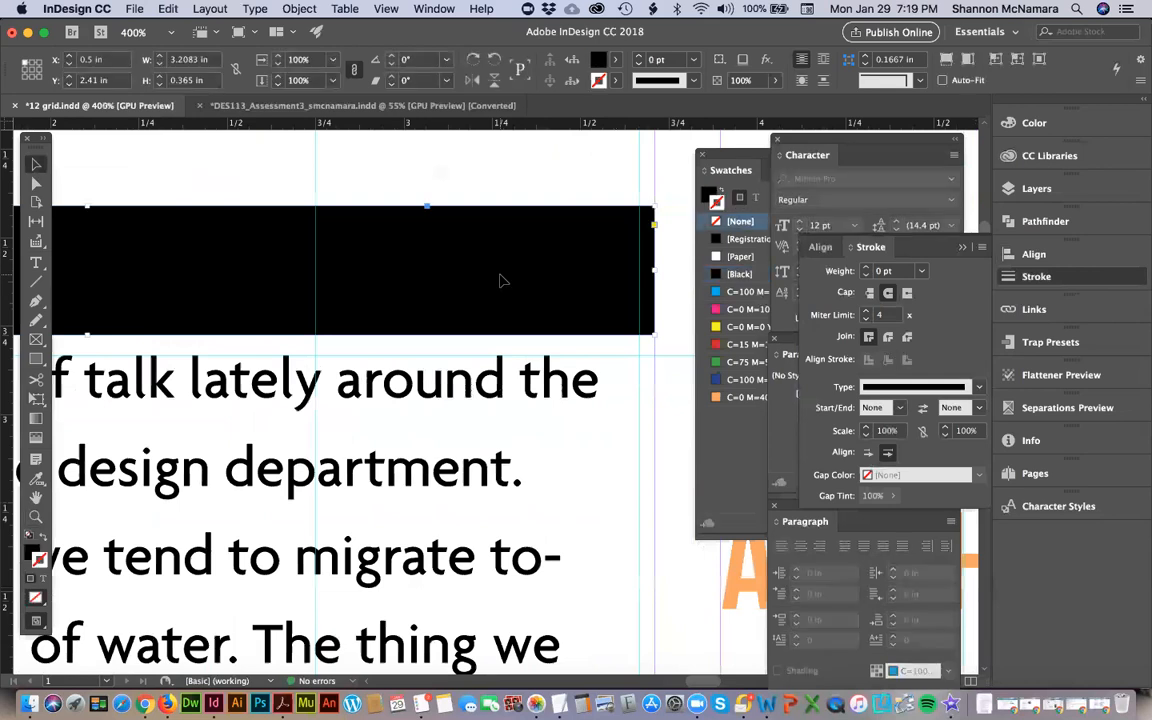
pyautogui.press('super+0')
pyautogui.press('super+shift+a')
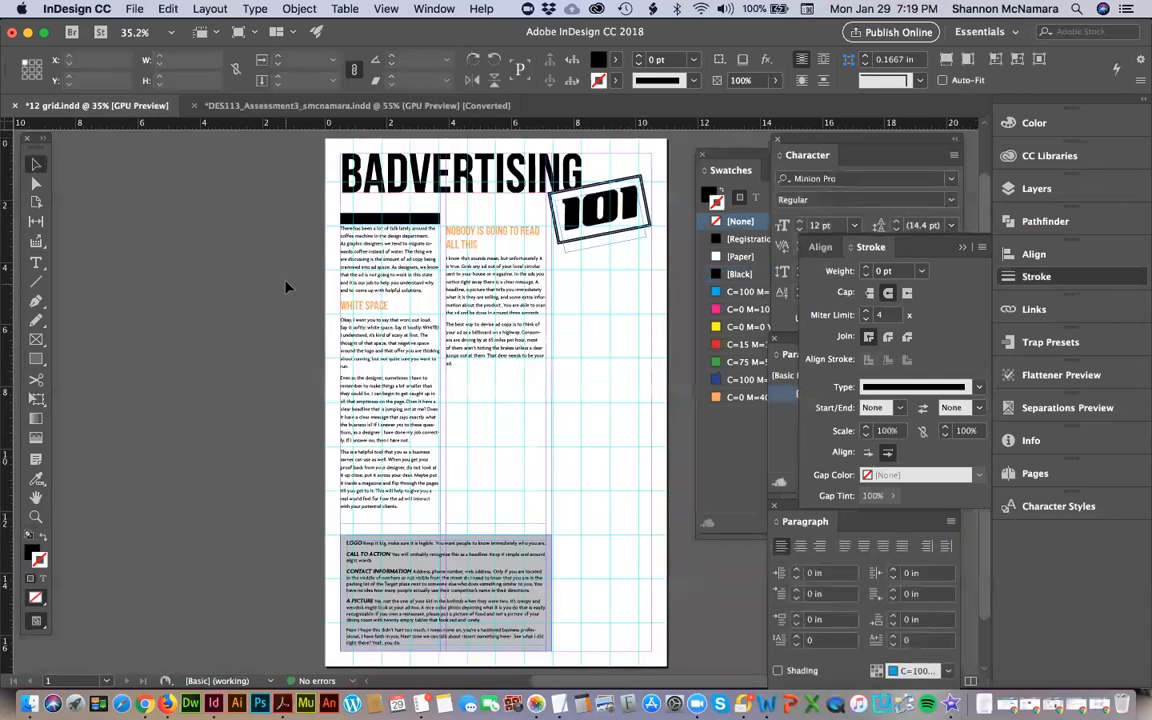
pyautogui.press('z')
pyautogui.click(470, 251)
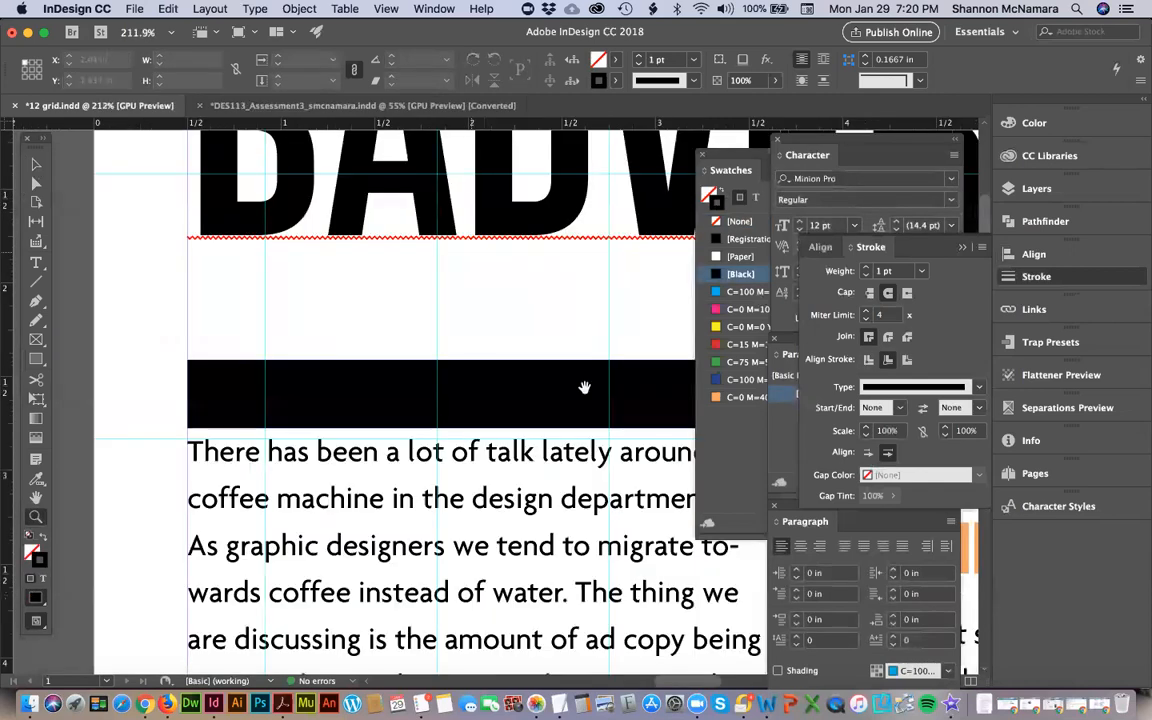
pyautogui.moveTo(586, 386); pyautogui.dragTo(275, 365)
pyautogui.press('v')
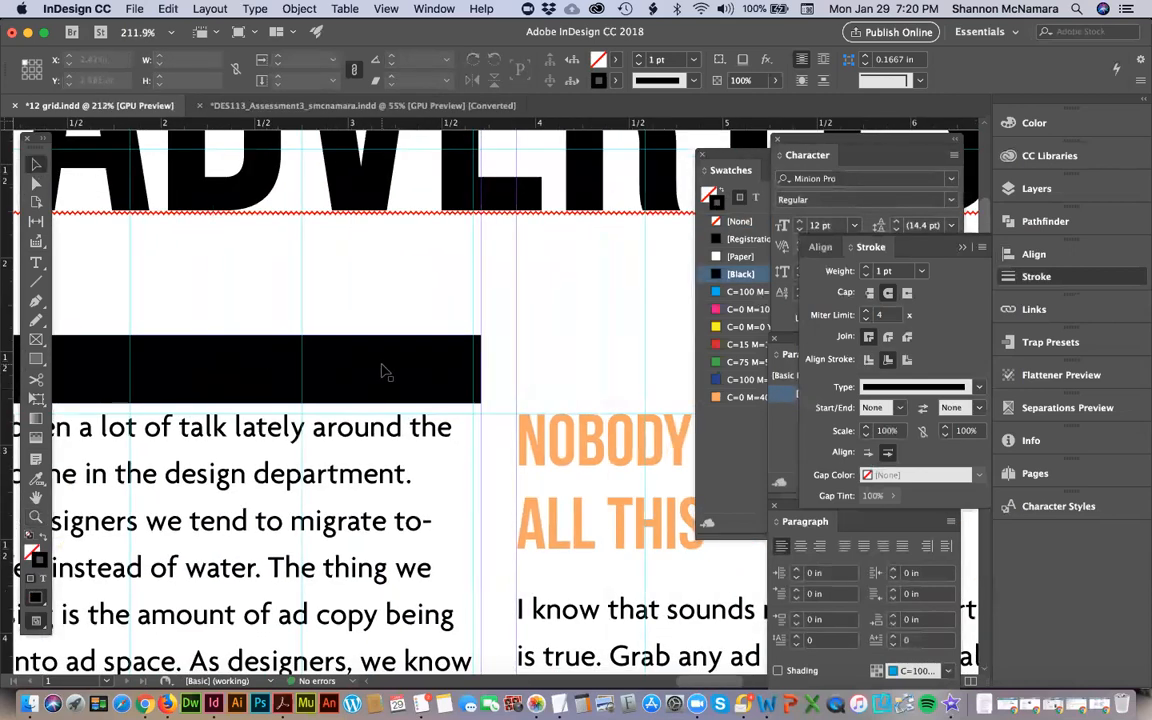
pyautogui.click(478, 357)
pyautogui.moveTo(480, 369); pyautogui.dragTo(472, 367)
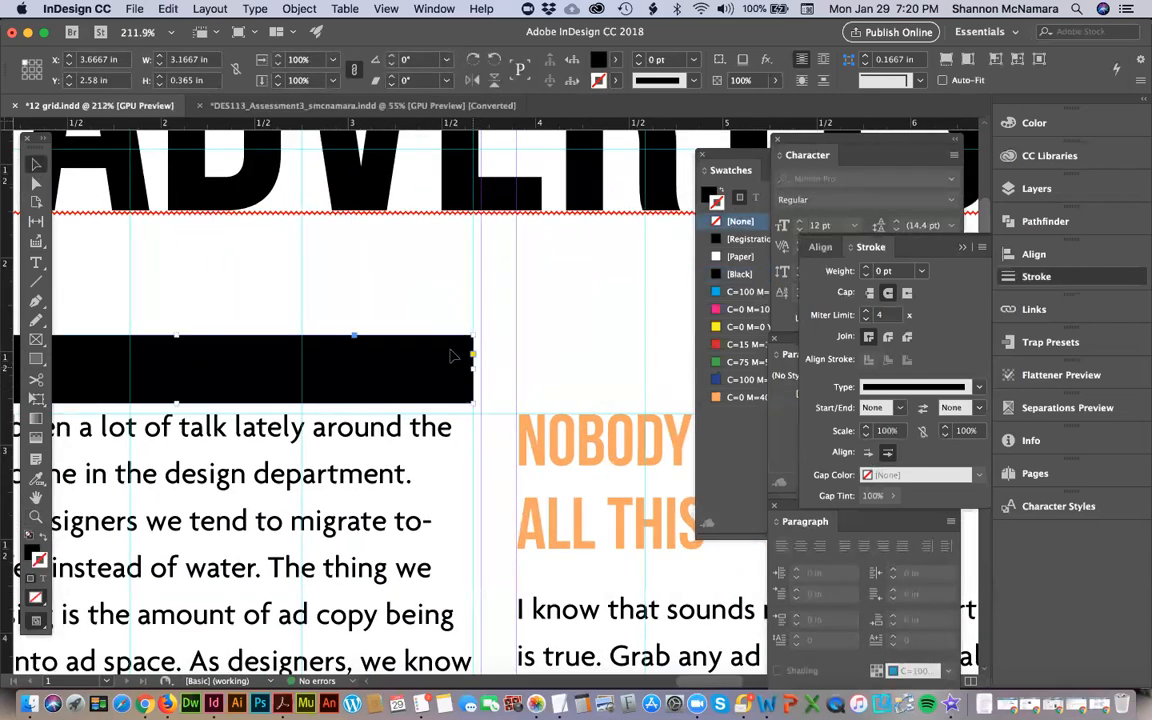
# Move the black bar up slightly to leave more space above the first column's text.
pyautogui.click(419, 301)
pyautogui.moveTo(278, 301); pyautogui.dragTo(105, 316)
pyautogui.moveTo(242, 306); pyautogui.dragTo(385, 310)
pyautogui.click(433, 372)
pyautogui.moveTo(432, 372); pyautogui.dragTo(432, 361)
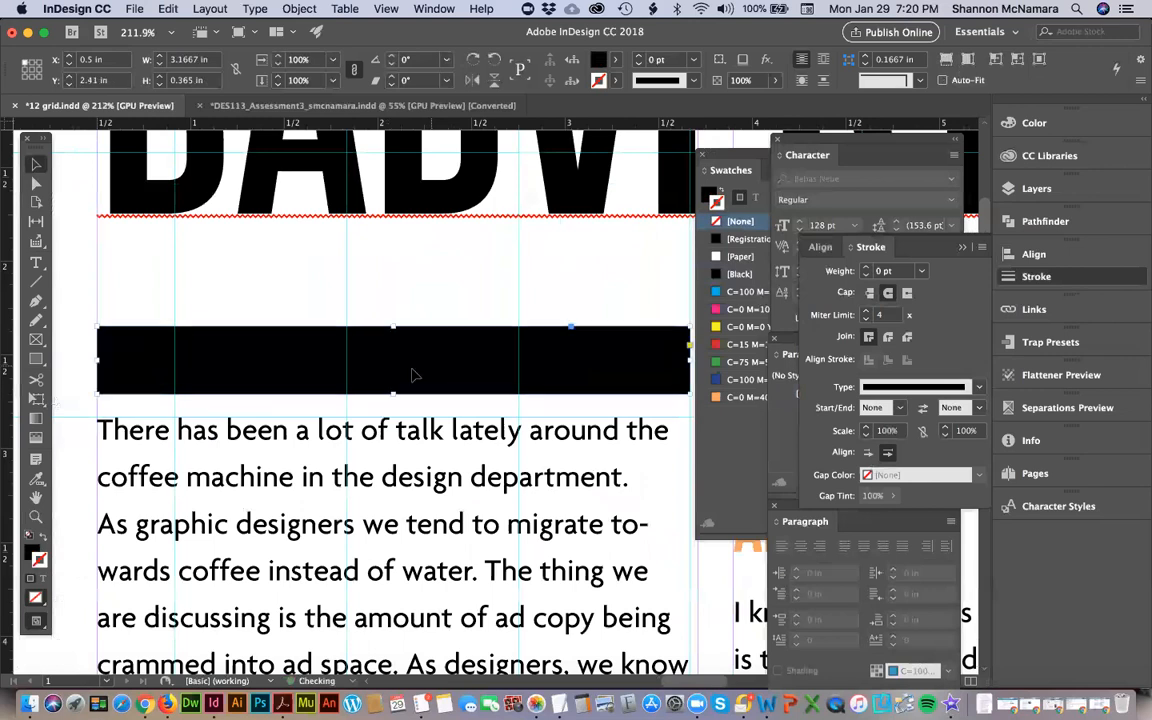
pyautogui.click(74, 285)
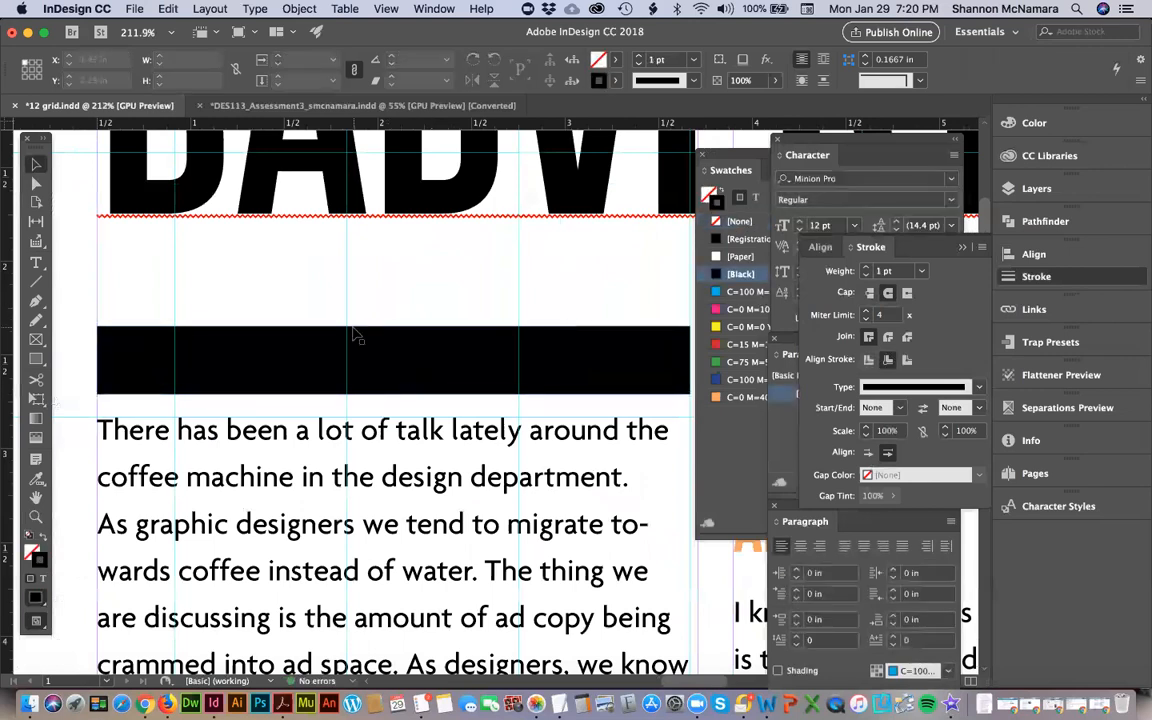
# Draw a text frame across the black bar, inset slightly at both ends, and set its font to Agenda Medium.
pyautogui.press('t')
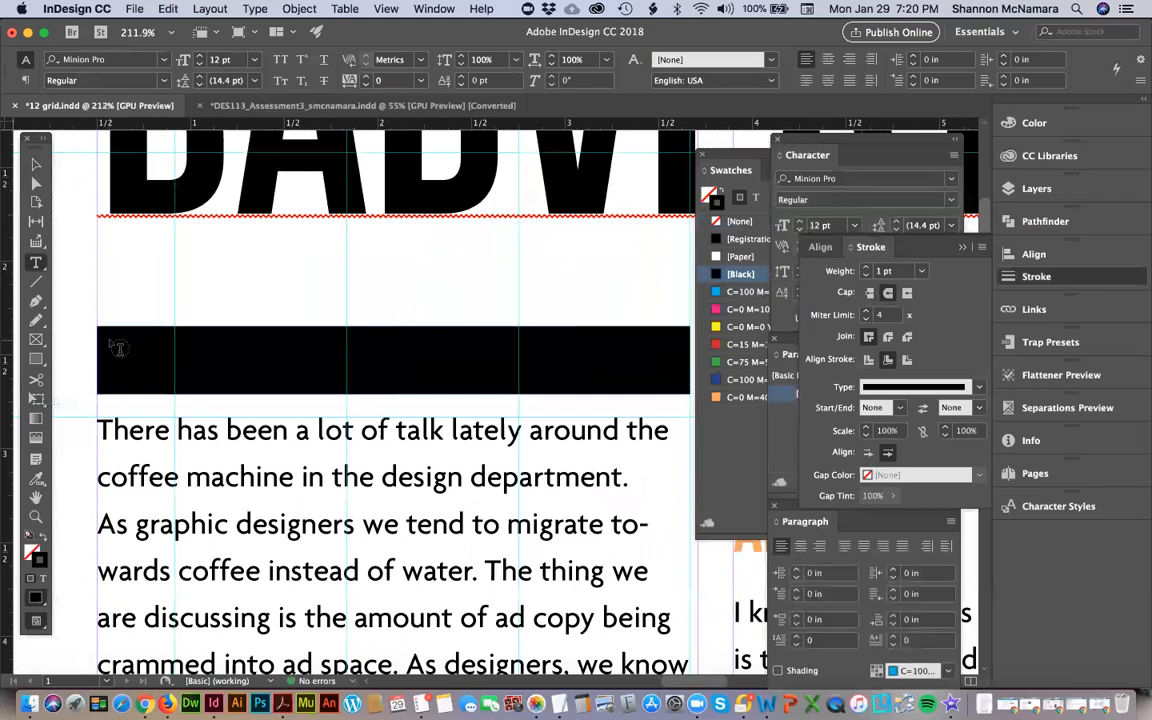
pyautogui.moveTo(111, 340); pyautogui.dragTo(677, 404)
pyautogui.click(856, 181)
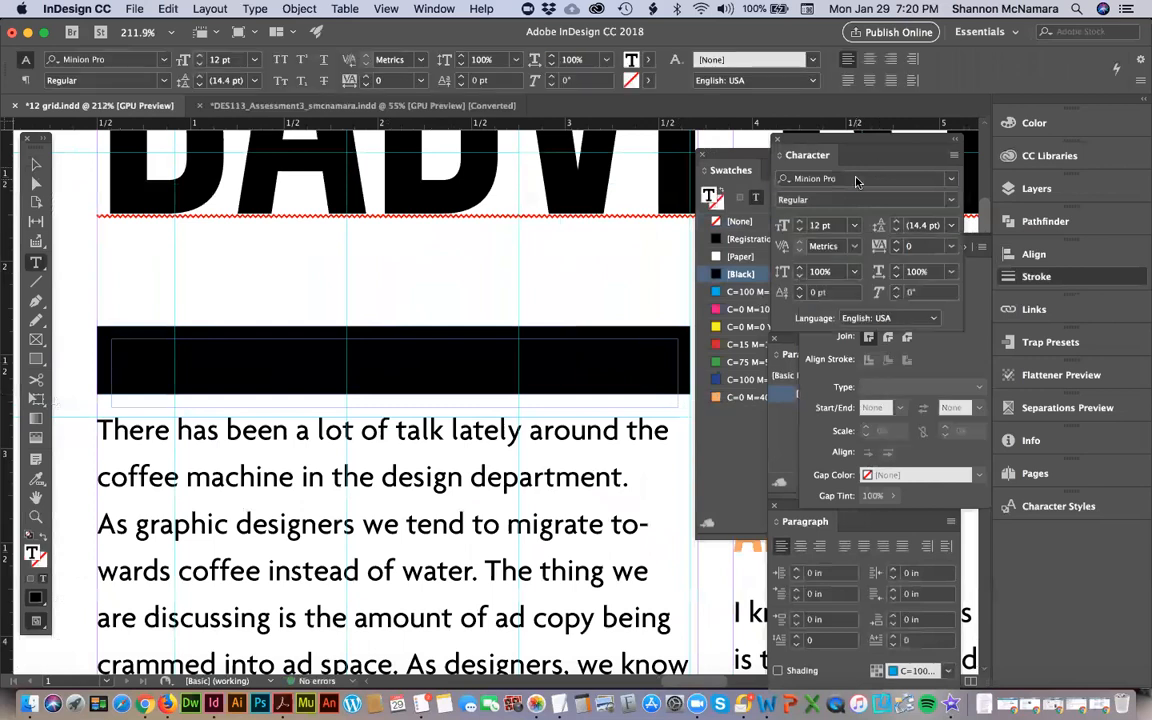
pyautogui.write('agend')
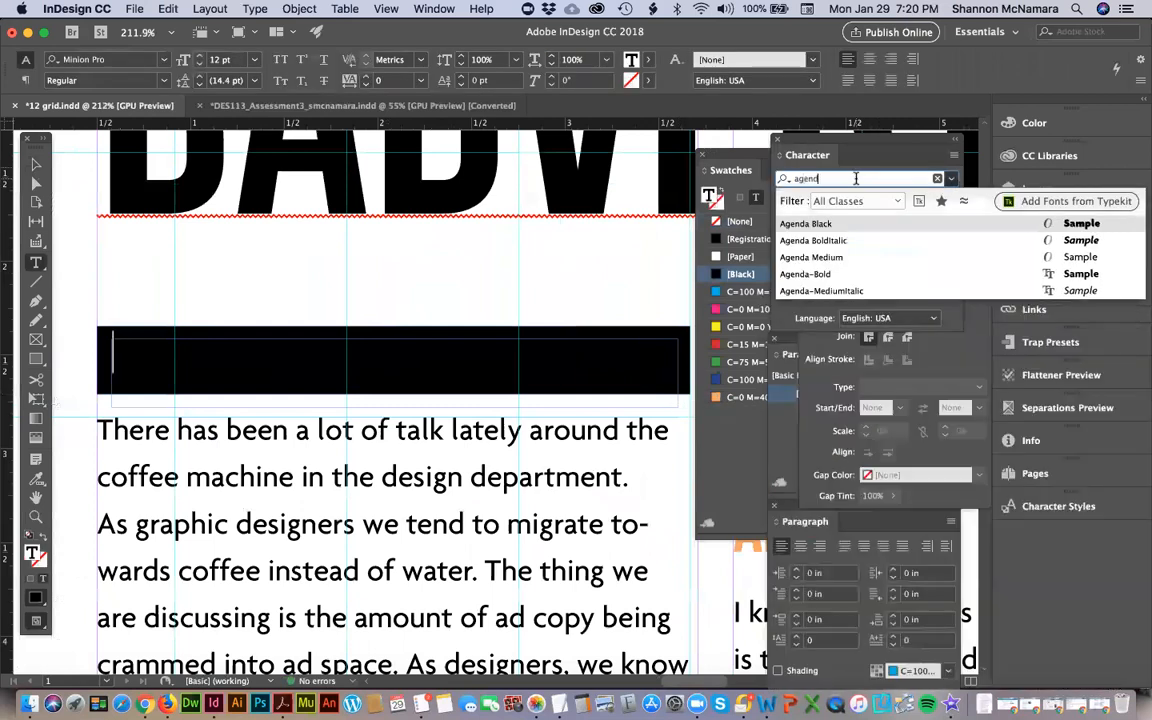
pyautogui.click(832, 258)
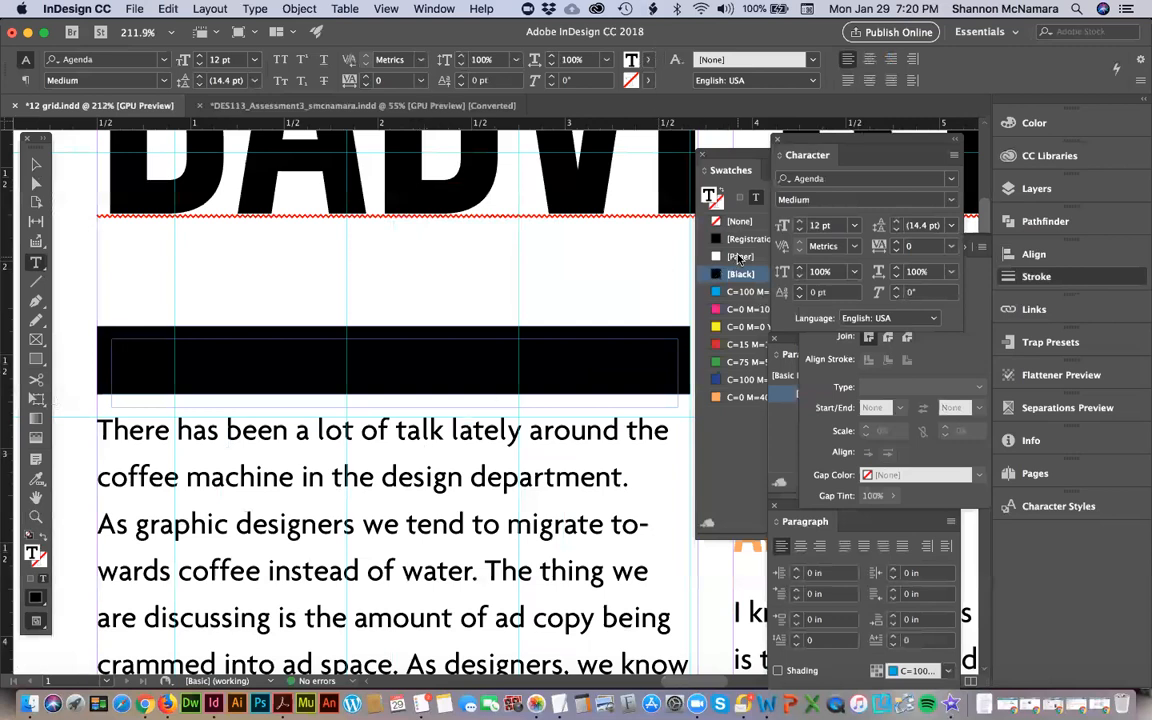
# Set the text colour in the black bar's empty text frame to Paper and its font to Agenda-Bold.
pyautogui.click(740, 256)
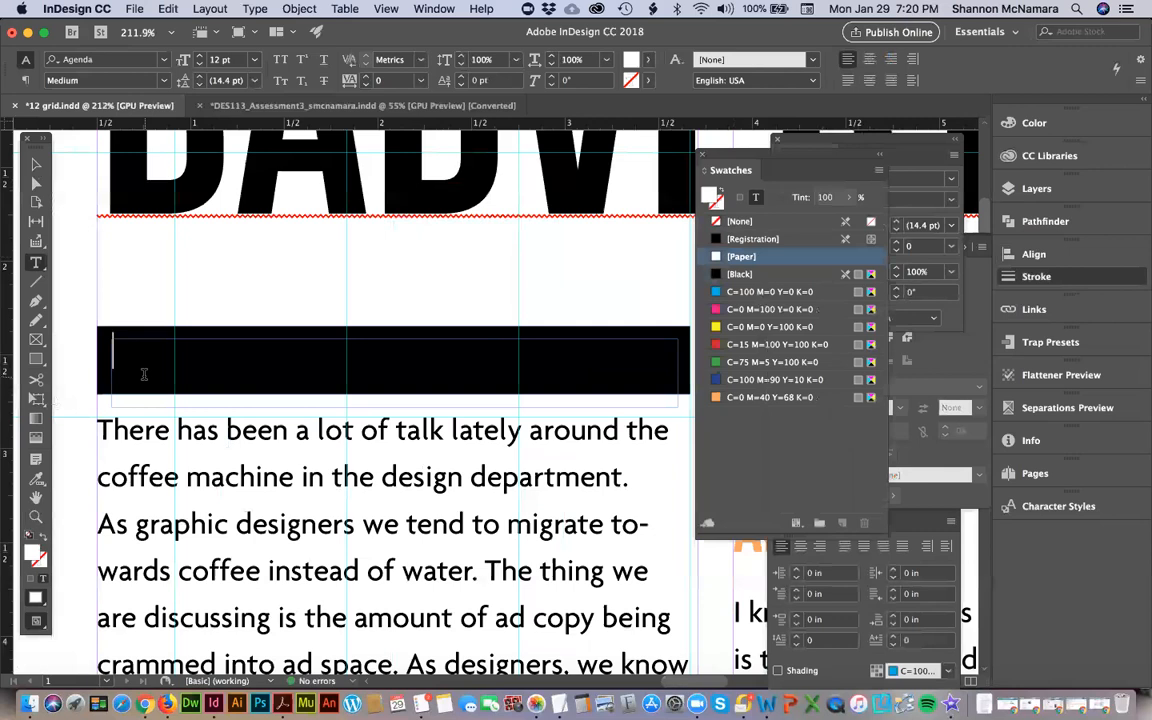
pyautogui.click(929, 157)
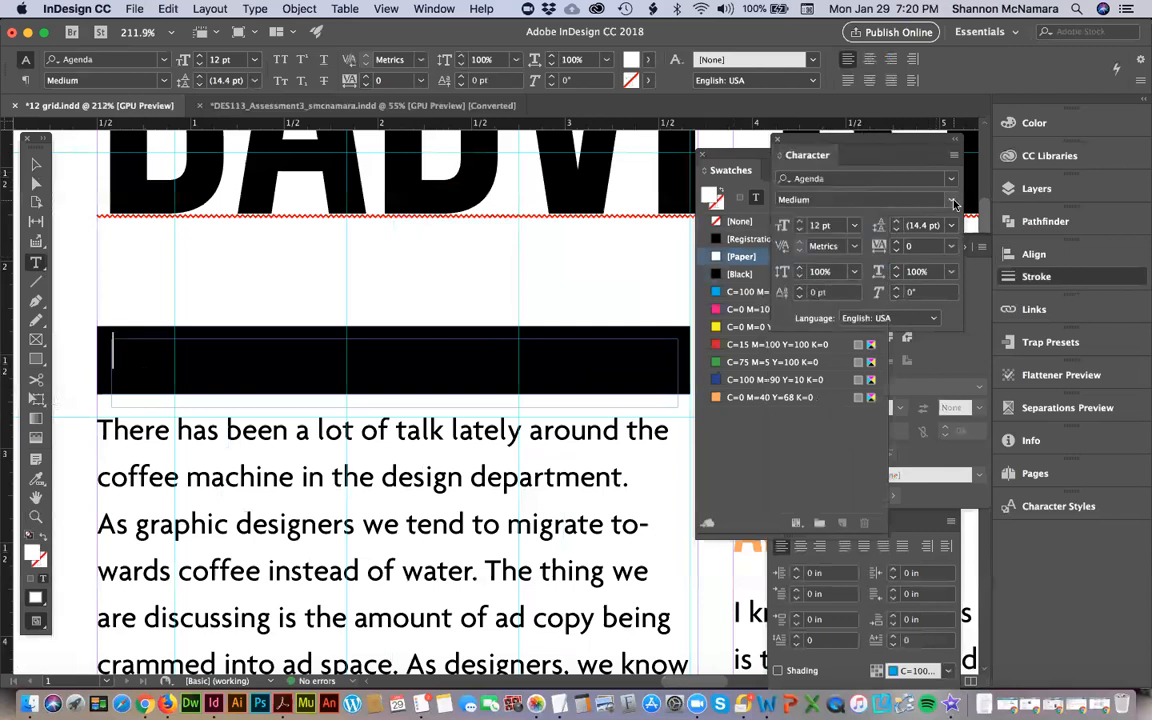
pyautogui.click(830, 188)
pyautogui.click(828, 180)
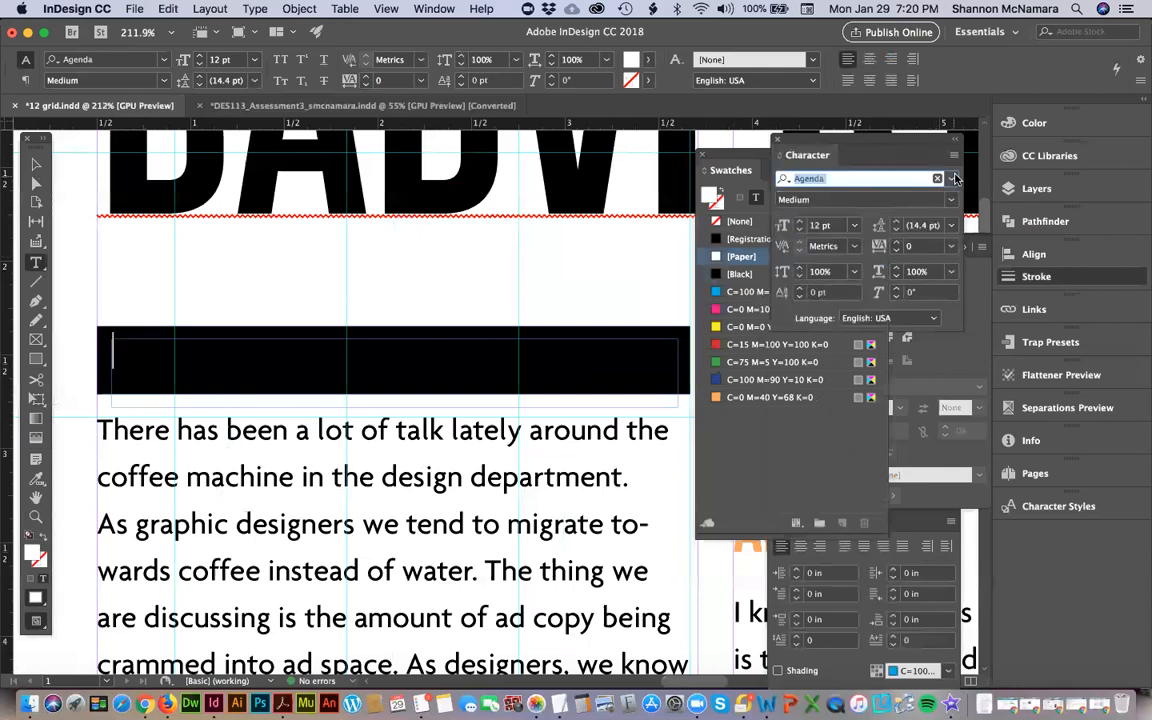
pyautogui.click(953, 178)
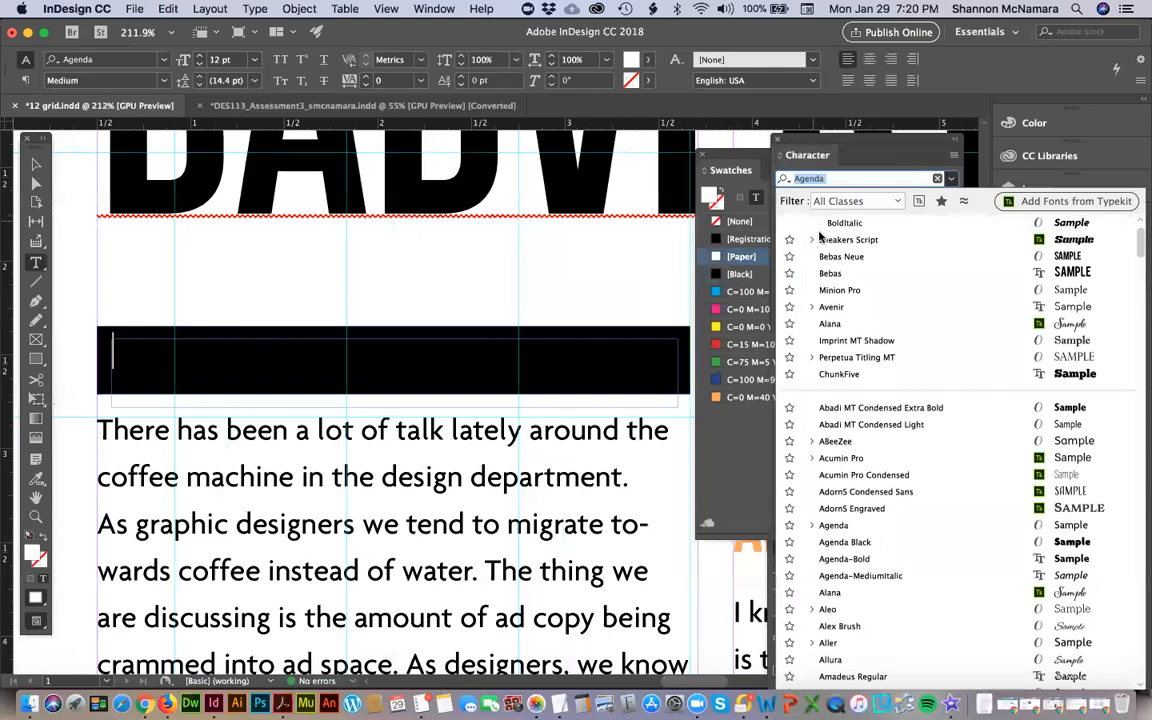
pyautogui.click(812, 224)
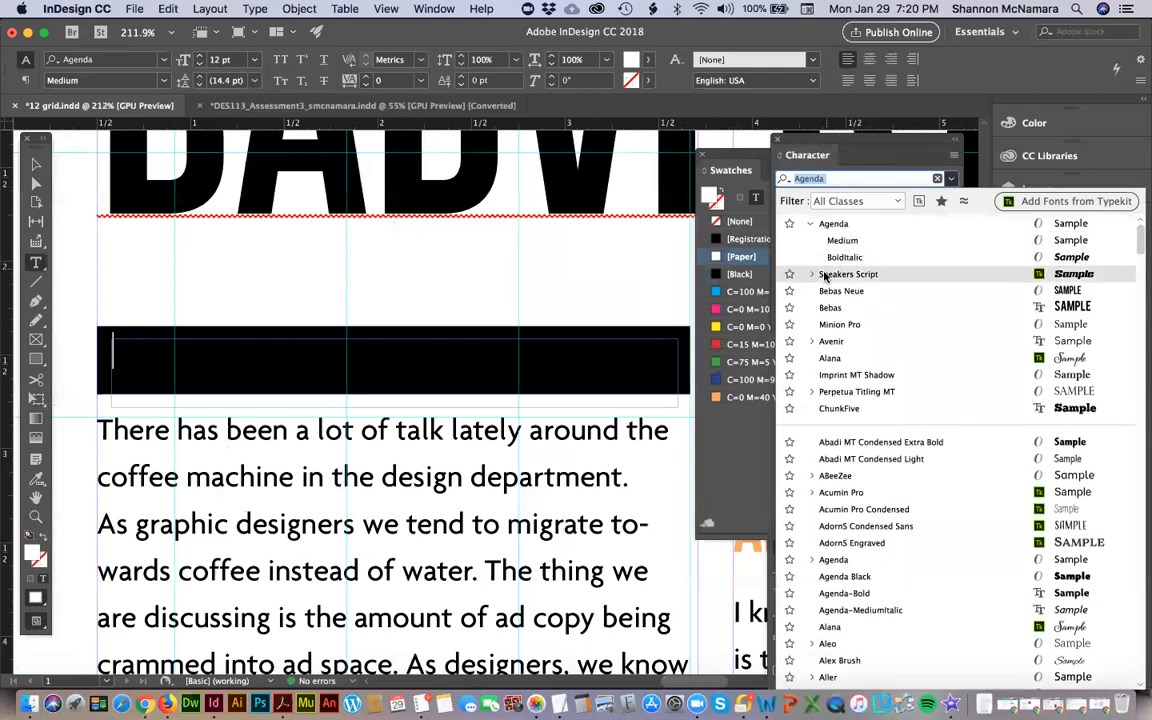
pyautogui.click(841, 178)
pyautogui.press('BackSpace')
pyautogui.press('BackSpace')
pyautogui.press('BackSpace')
pyautogui.press('BackSpace')
pyautogui.press('BackSpace')
pyautogui.press('BackSpace')
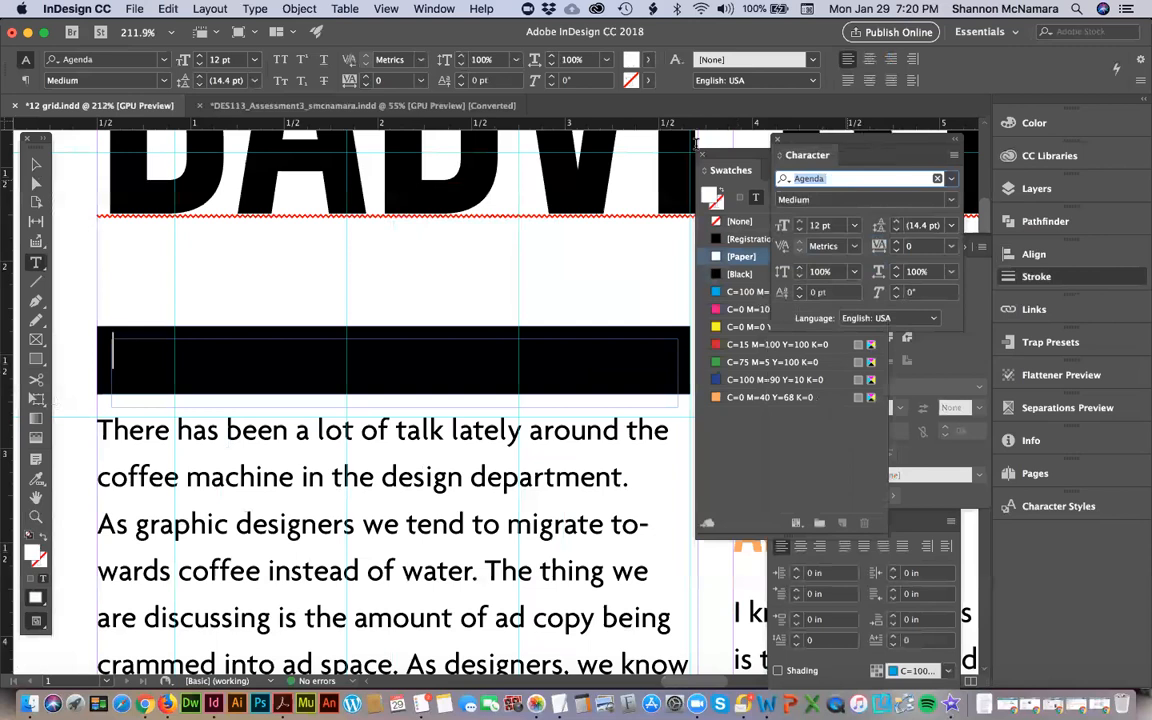
pyautogui.write('agen')
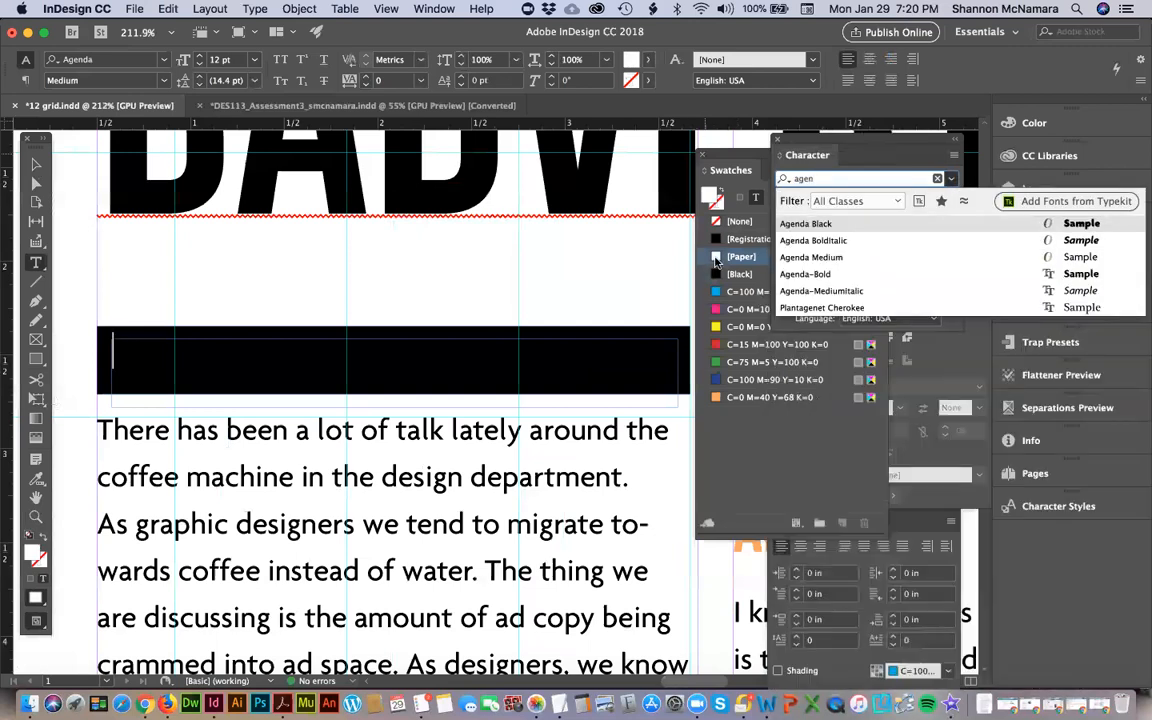
pyautogui.click(825, 274)
# Enter the author's full name followed by a comma in the text frame over the black bar.
pyautogui.click(144, 372)
pyautogui.write('Shannon McN')
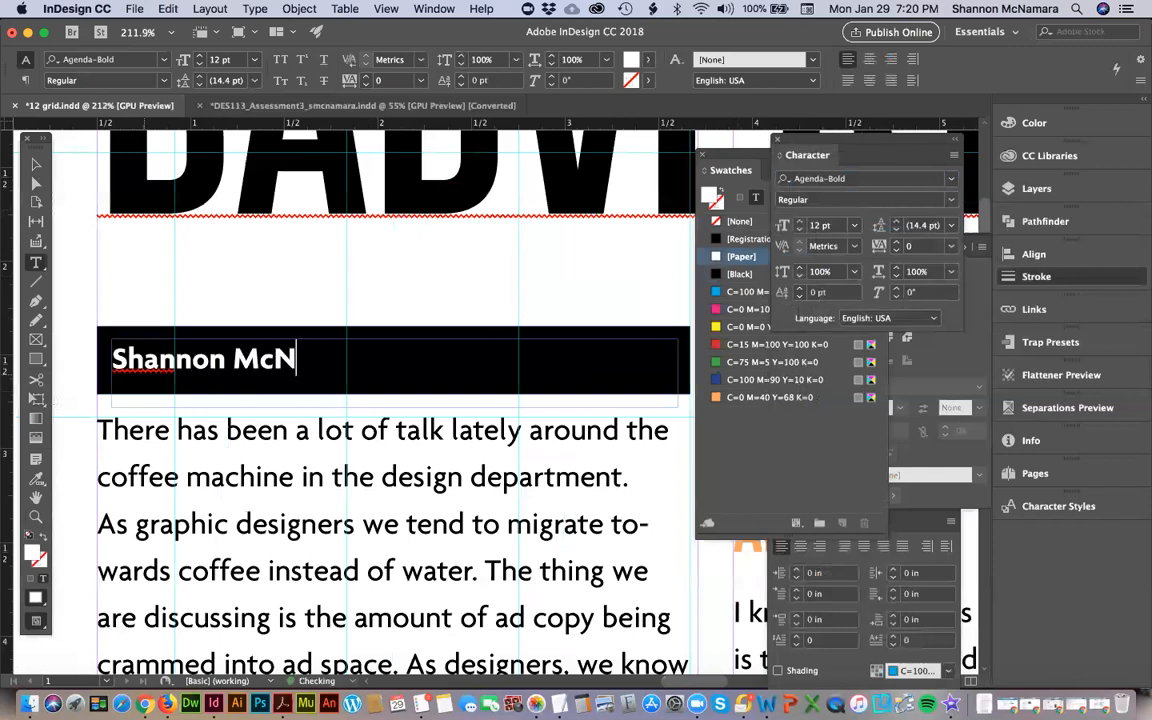
pyautogui.write('amara,')
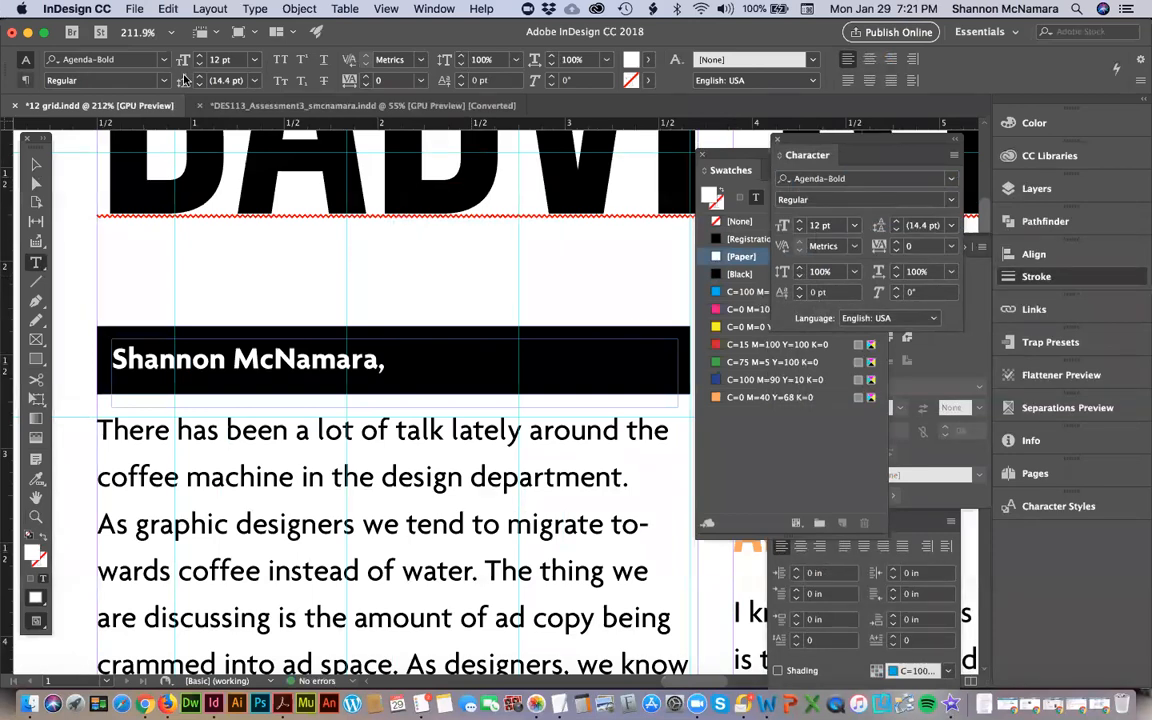
# Switch the font to Agenda Medium and add "Online Instructor" after the author's name.
pyautogui.click(134, 58)
pyautogui.click(164, 59)
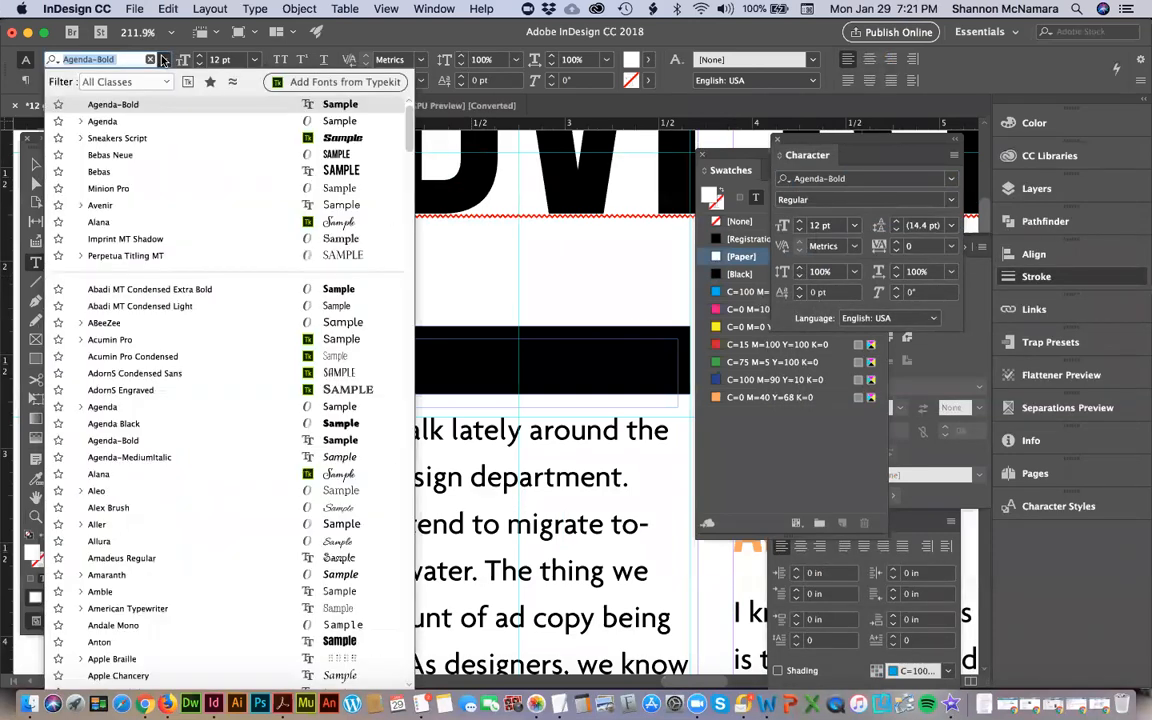
pyautogui.click(90, 121)
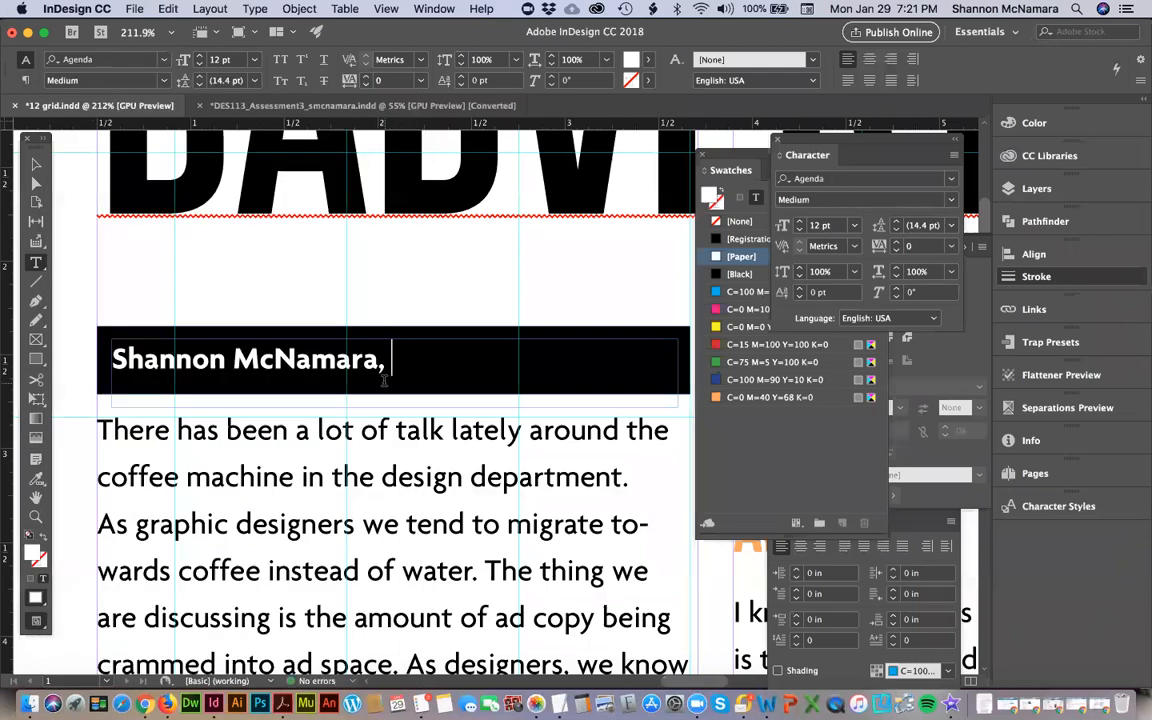
pyautogui.write('Online Instructor')
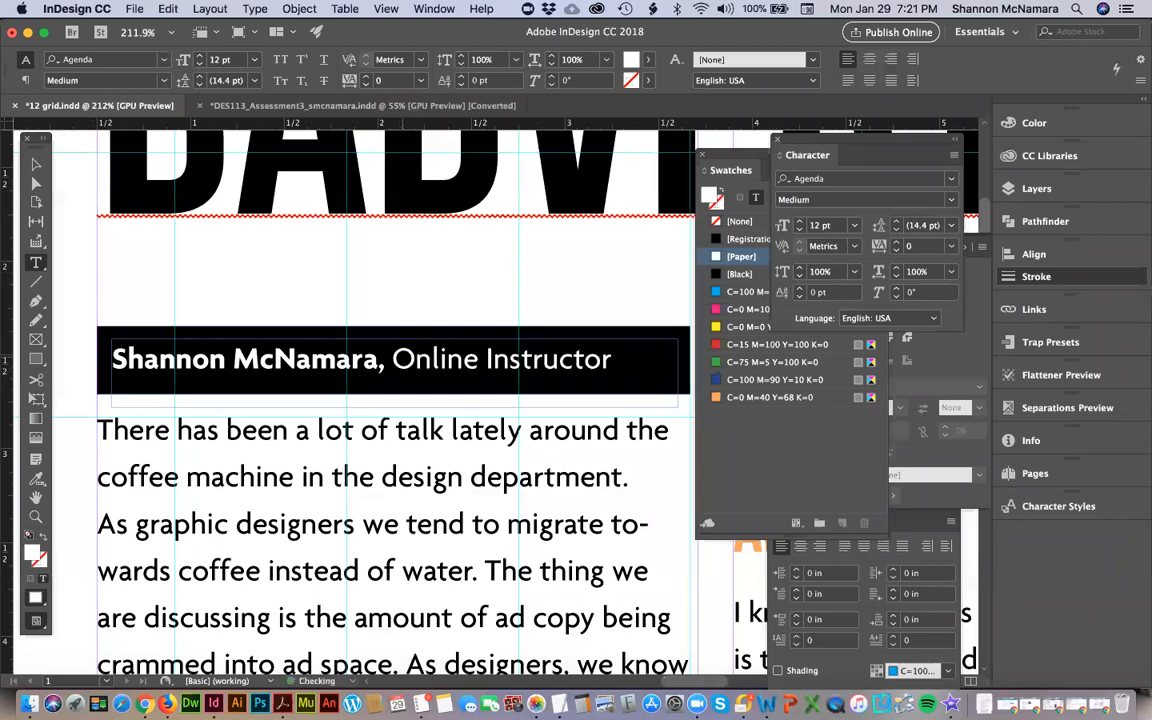
# Select the entire byline text and set its size to 13 pt.
pyautogui.press('Up')
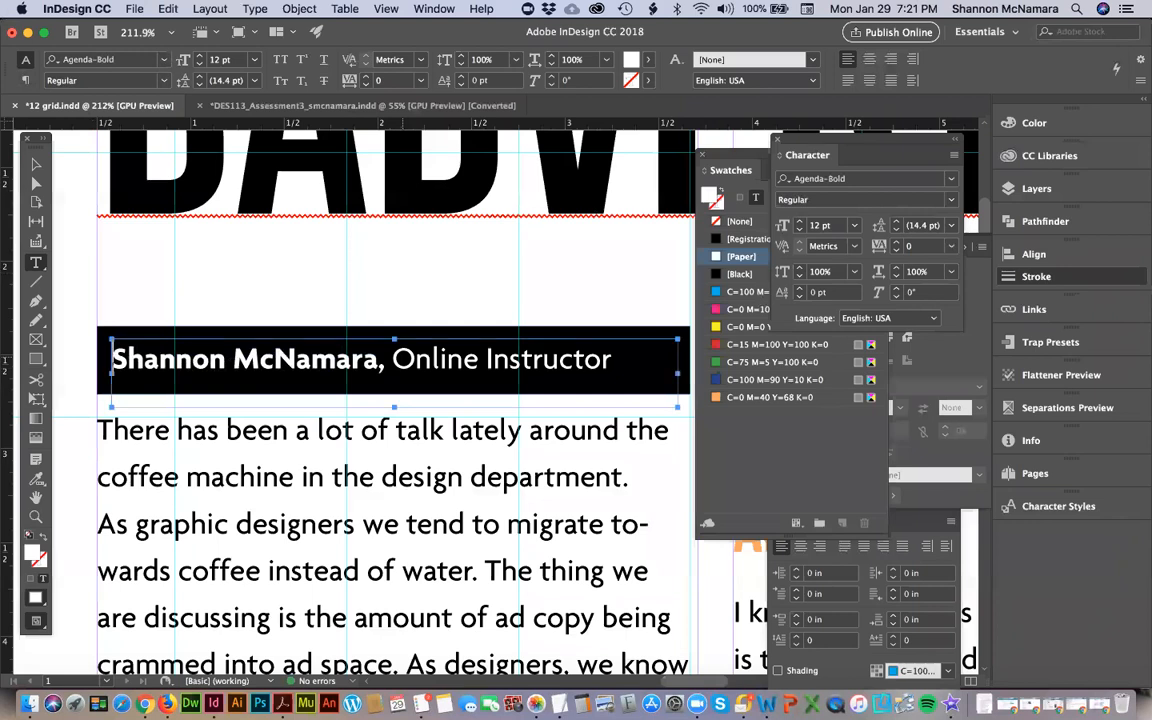
pyautogui.press('super+a')
pyautogui.press('super+c')
pyautogui.click(799, 222)
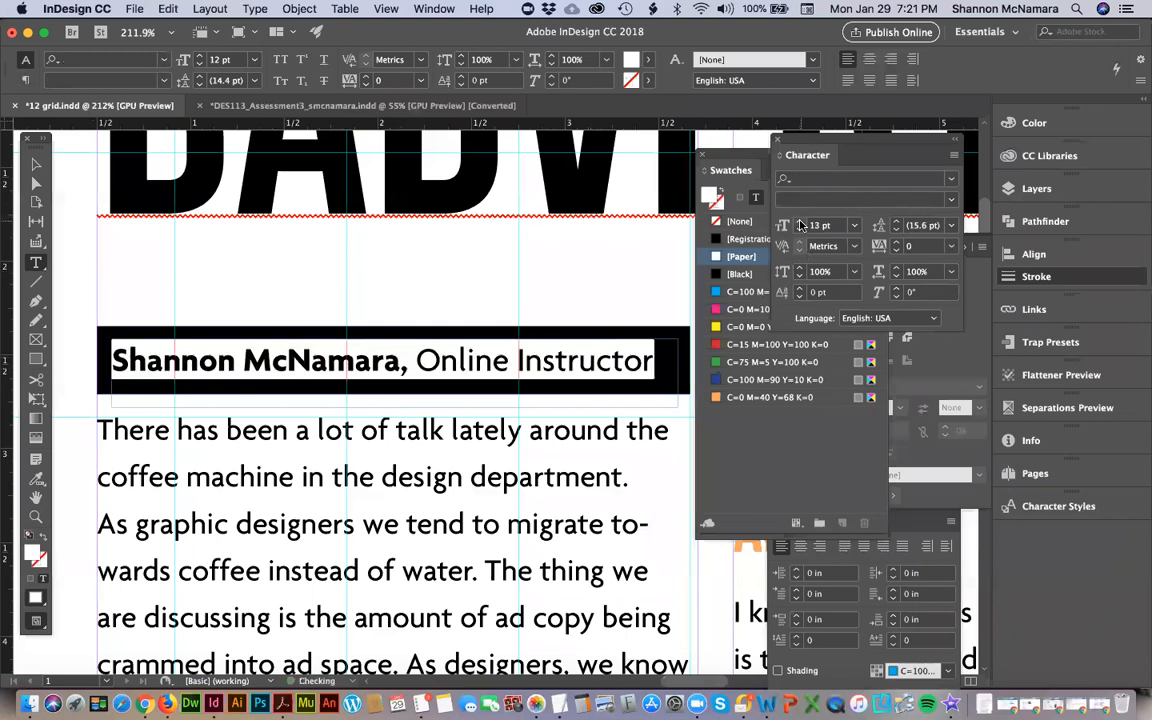
# Shorten the byline text frame to about 0.17 in high and centre it vertically with the black bar.
pyautogui.click(35, 163)
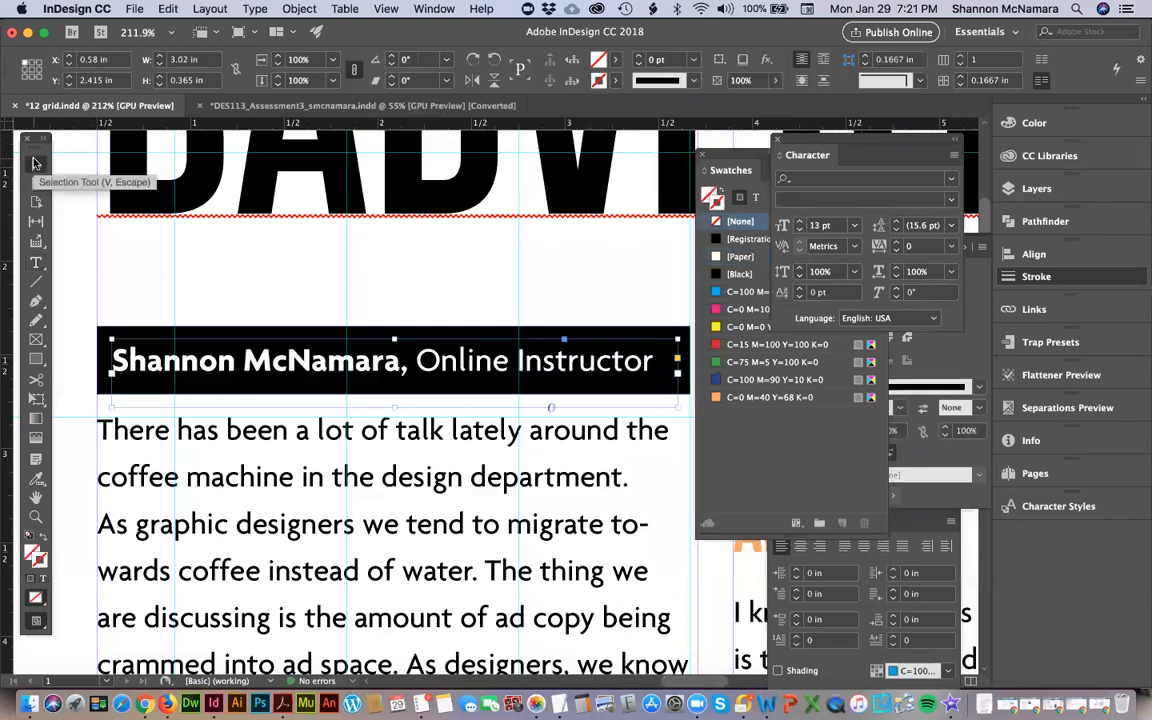
pyautogui.press('Down')
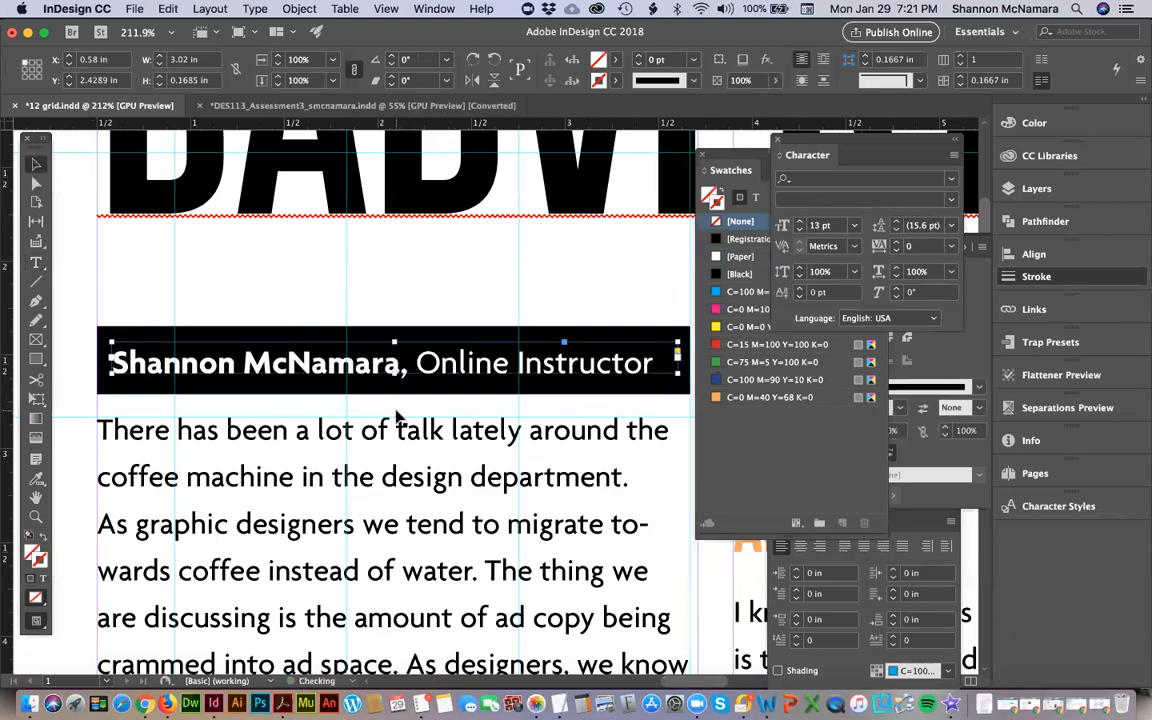
pyautogui.click(637, 343)
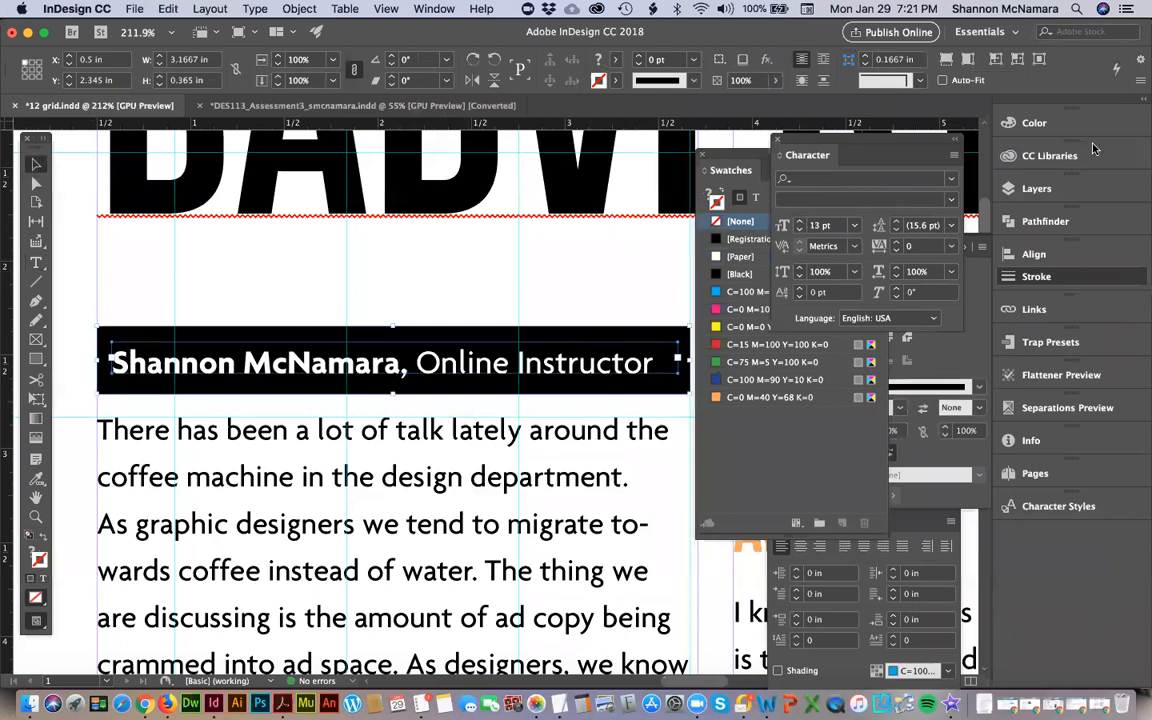
pyautogui.click(1031, 256)
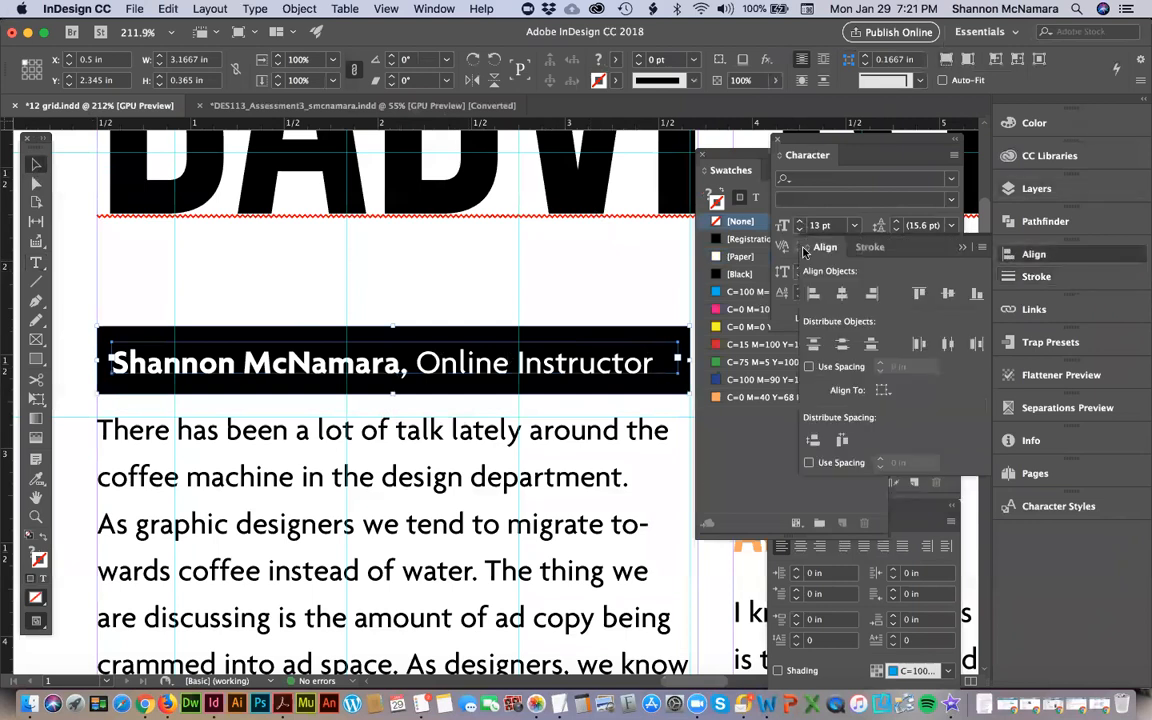
pyautogui.click(946, 294)
pyautogui.click(249, 303)
pyautogui.press('p')
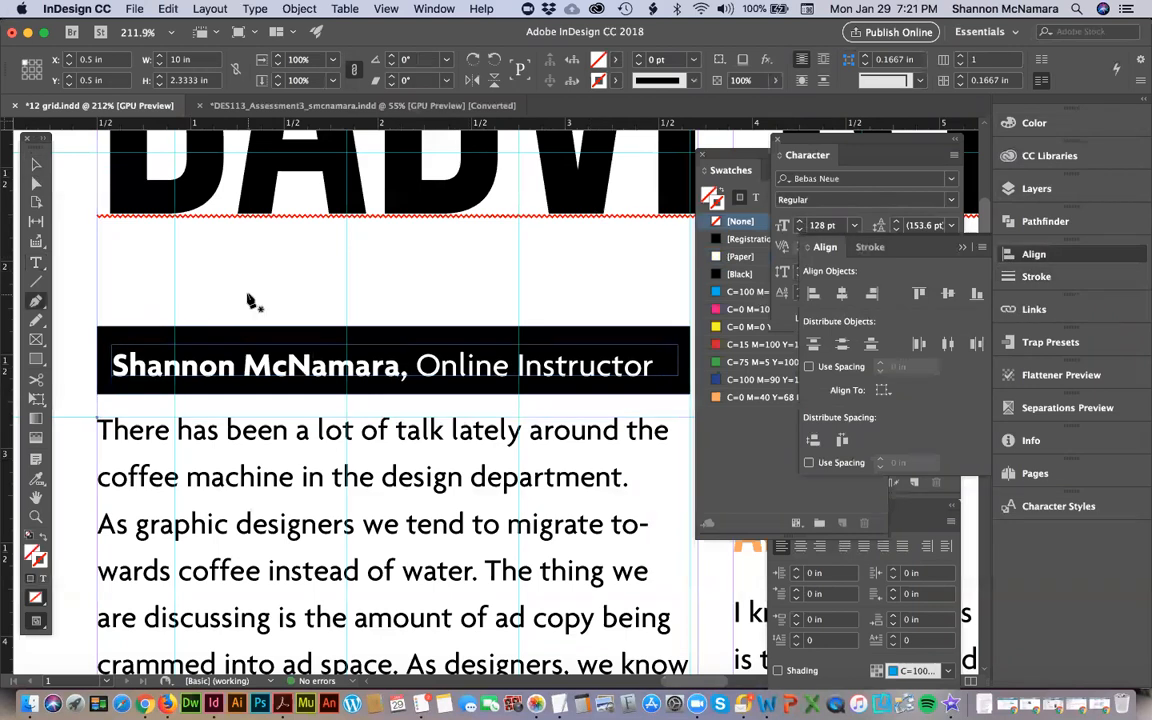
# Draw a square about 0.27 in wide above the byline bar and give it a black fill with no stroke.
pyautogui.click(36, 358)
pyautogui.moveTo(344, 309)
pyautogui.mouseDown()
pyautogui.moveTo(398, 256)
pyautogui.moveTo(371, 283)
pyautogui.mouseUp()
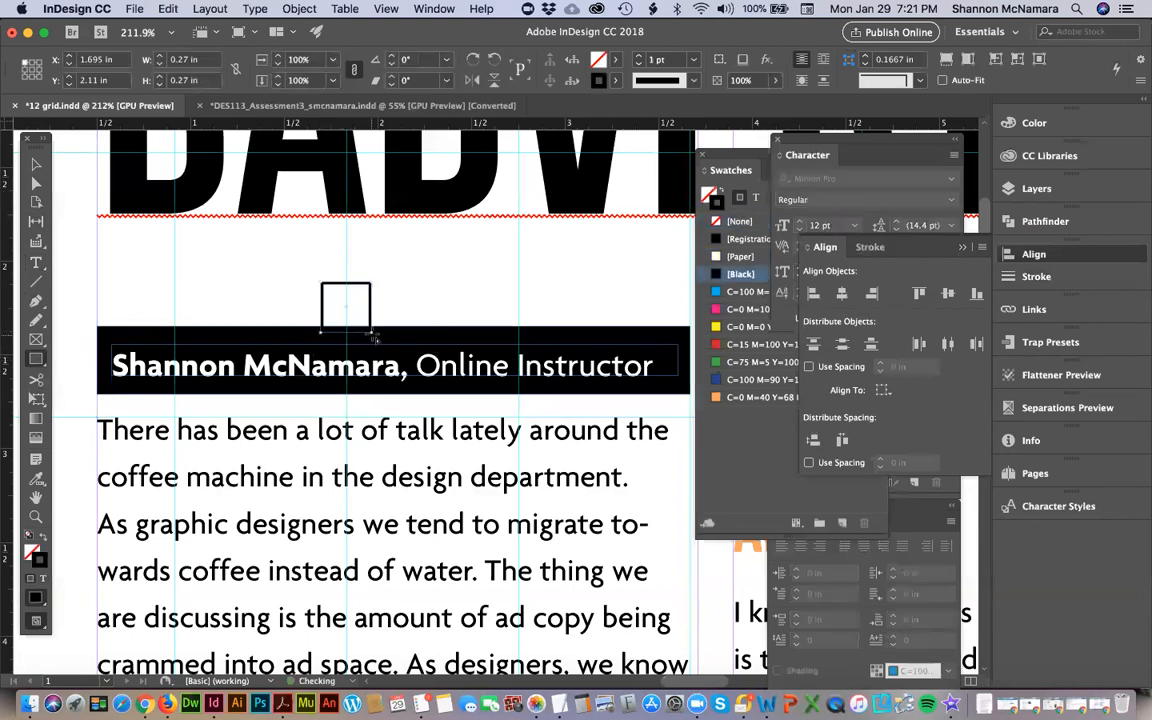
pyautogui.click(38, 545)
pyautogui.press('v')
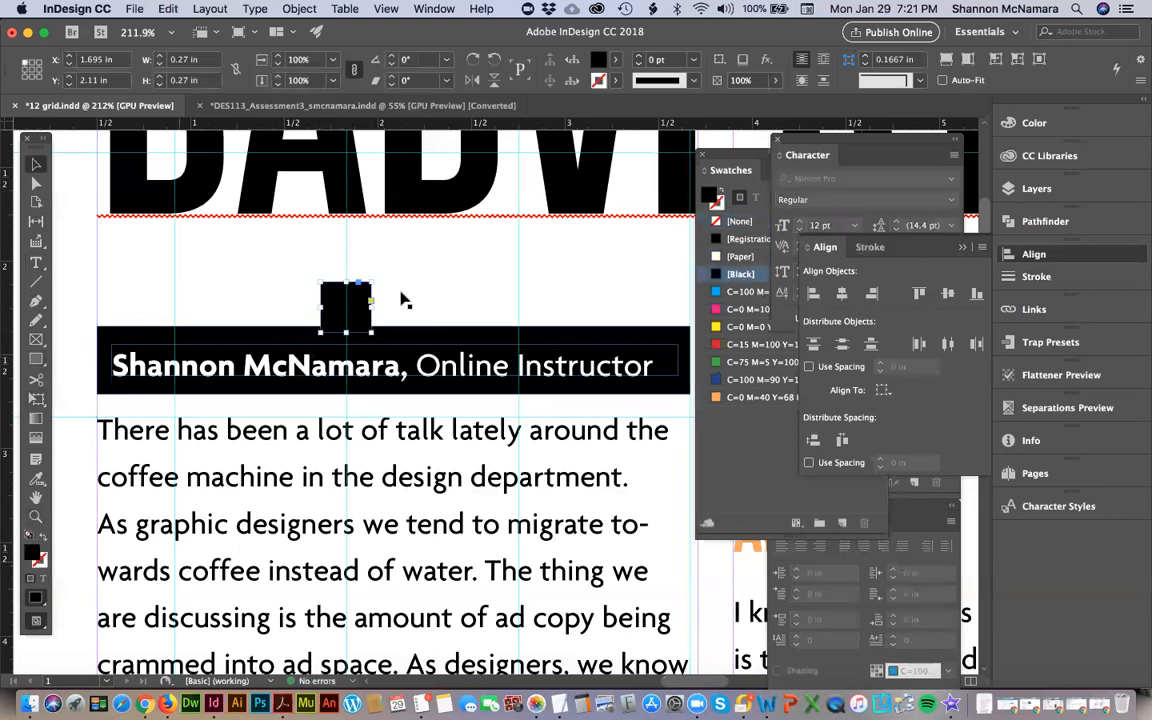
# Rotate the square 45° and place it over the black bar's top edge, horizontally centred with the bar.
pyautogui.click(381, 56)
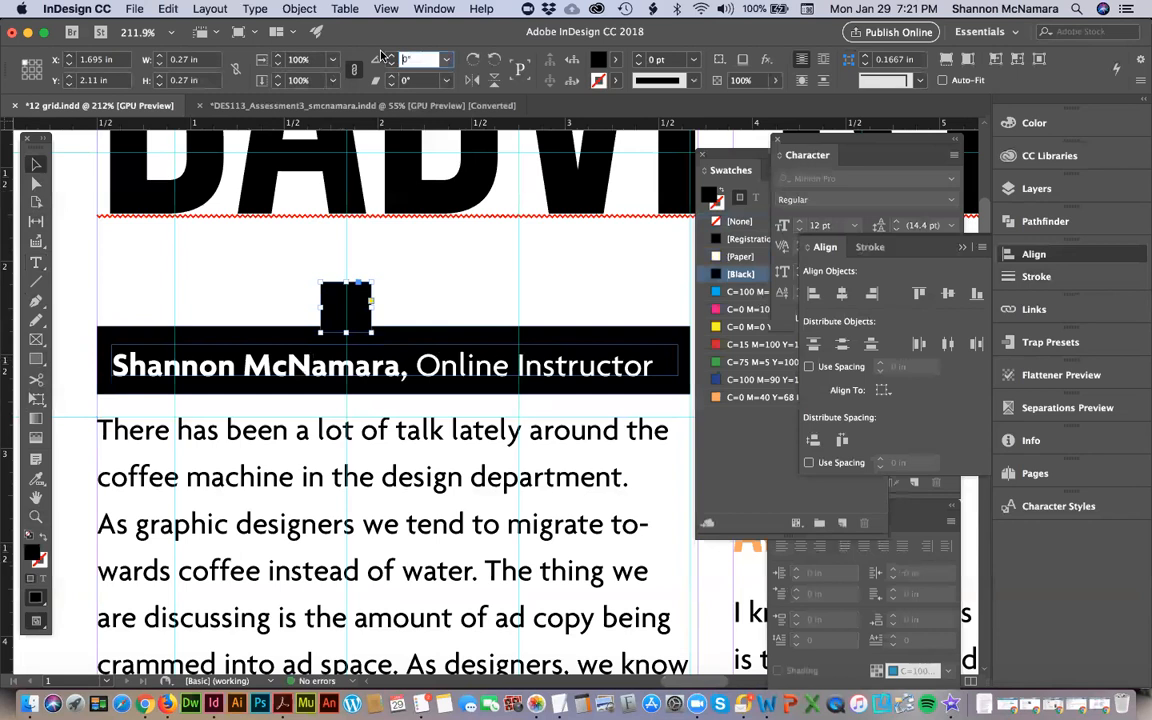
pyautogui.press('Return')
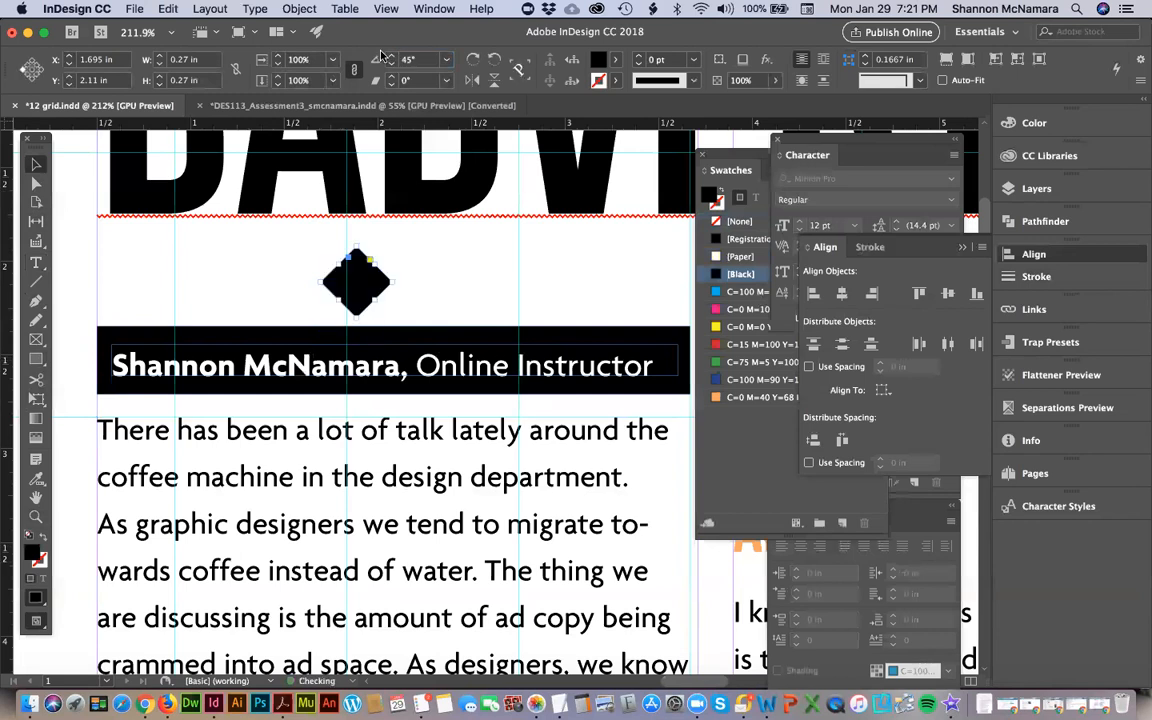
pyautogui.moveTo(368, 286); pyautogui.dragTo(368, 325)
pyautogui.keyDown('shift'); pyautogui.click(452, 334); pyautogui.keyUp('shift')
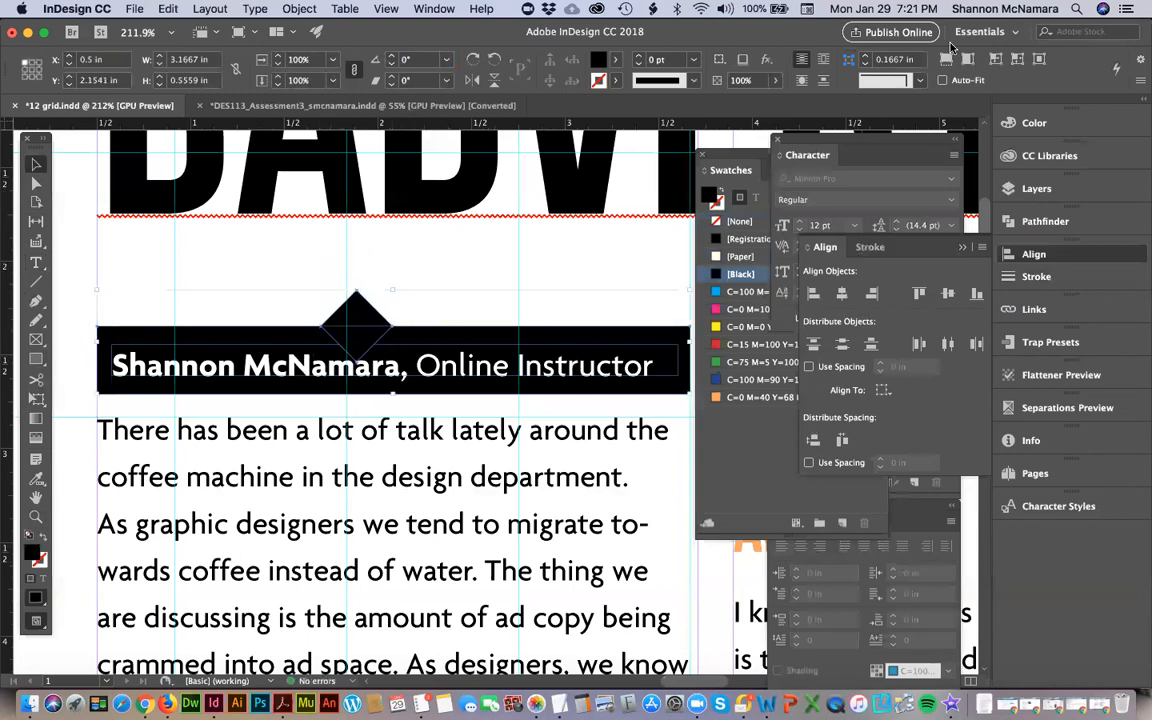
pyautogui.click(840, 293)
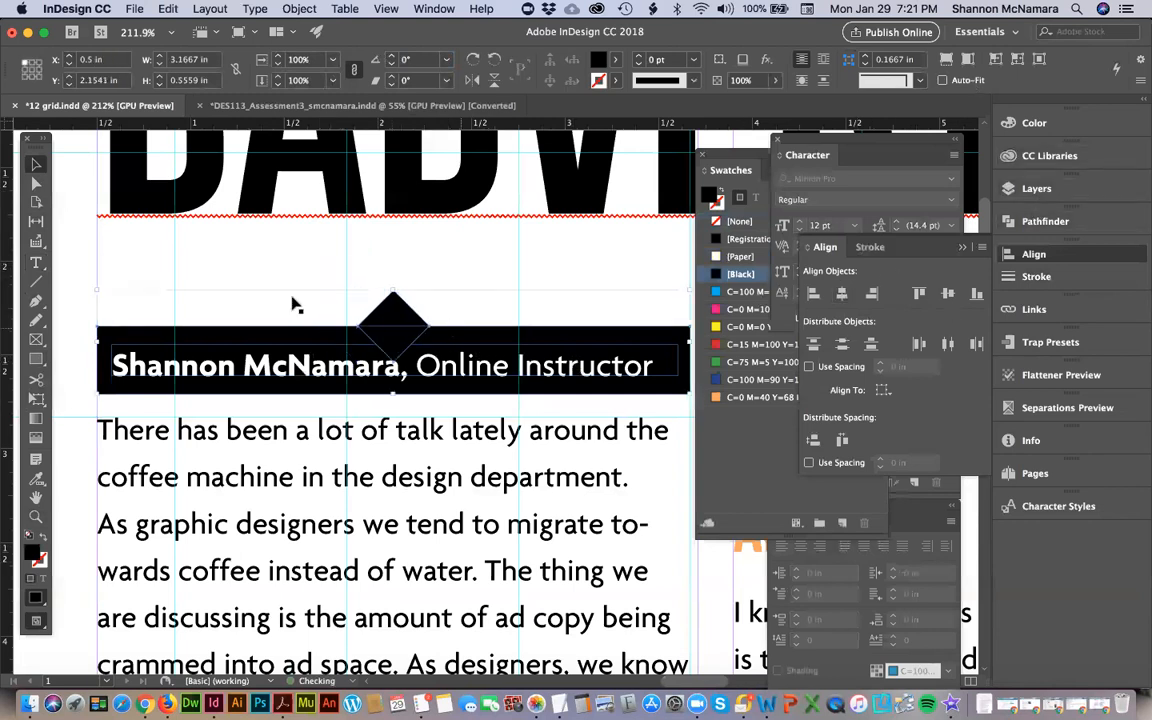
# Merge the diamond and the black bar into one shape with Pathfinder Add and bring the byline text back in front.
pyautogui.click(393, 318)
pyautogui.click(393, 318)
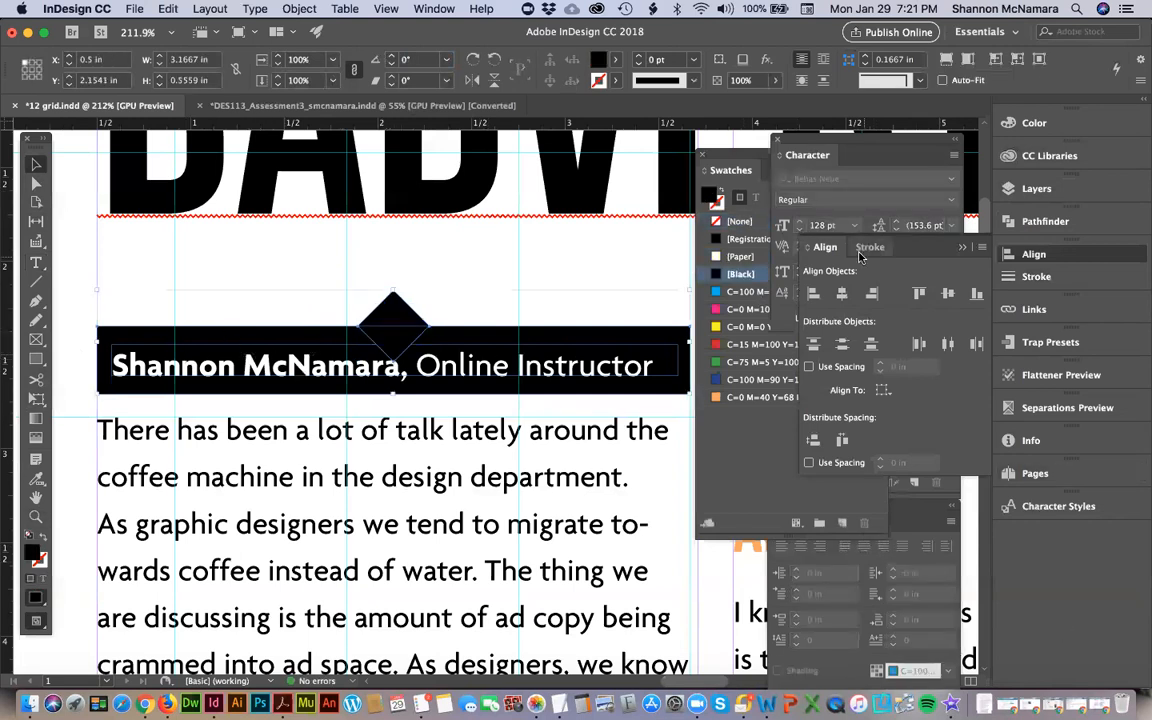
pyautogui.click(440, 9)
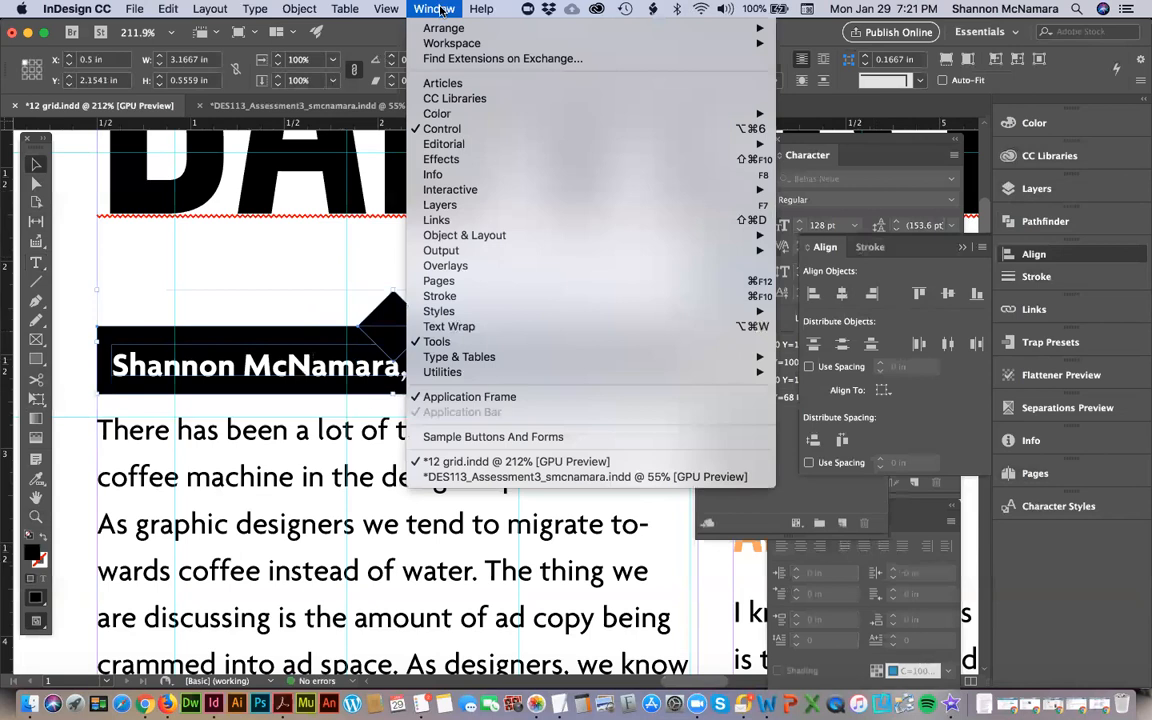
pyautogui.moveTo(486, 237)
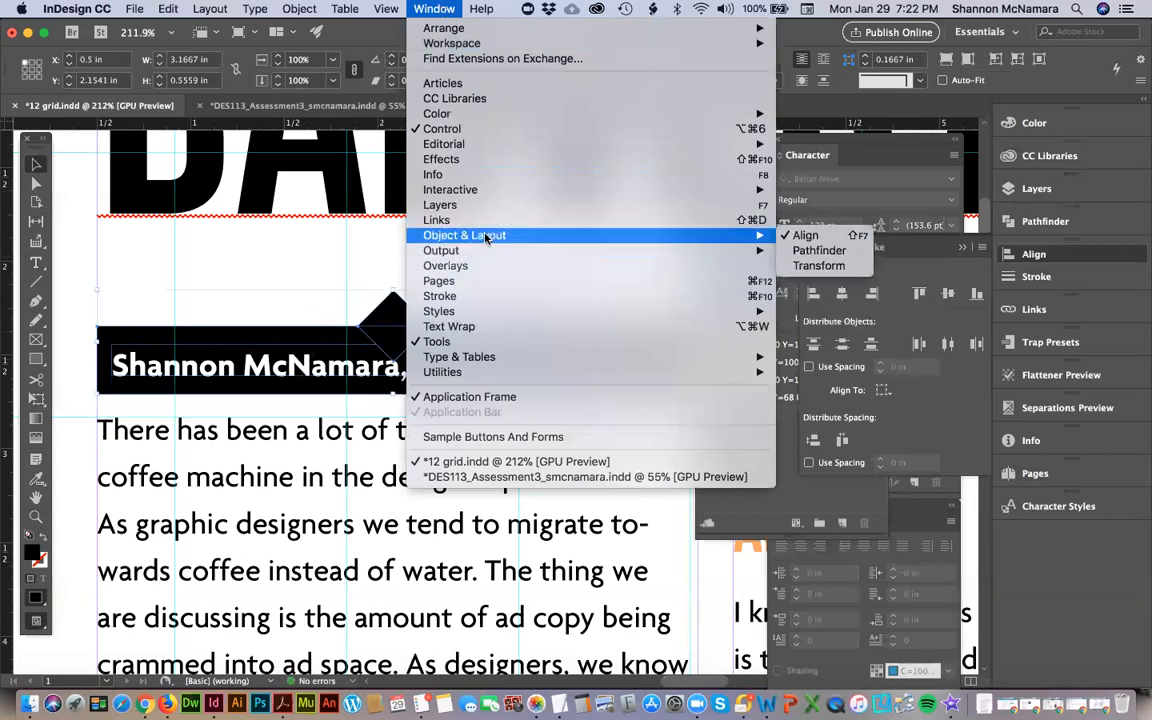
pyautogui.click(820, 250)
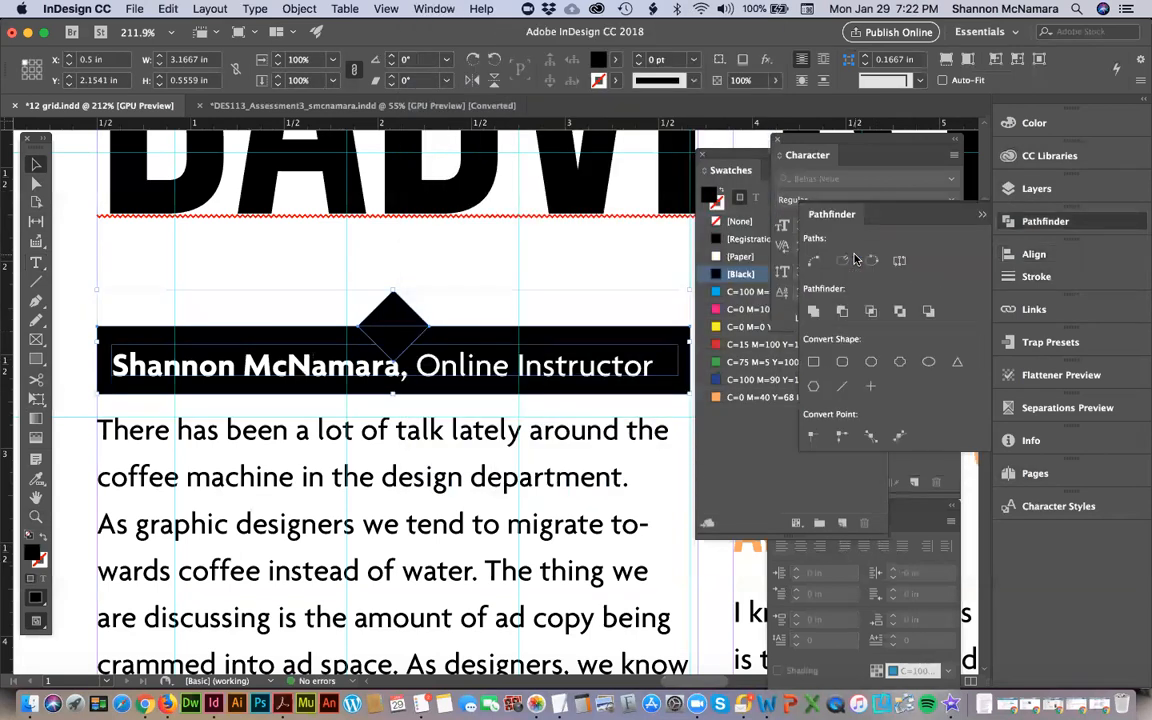
pyautogui.click(813, 312)
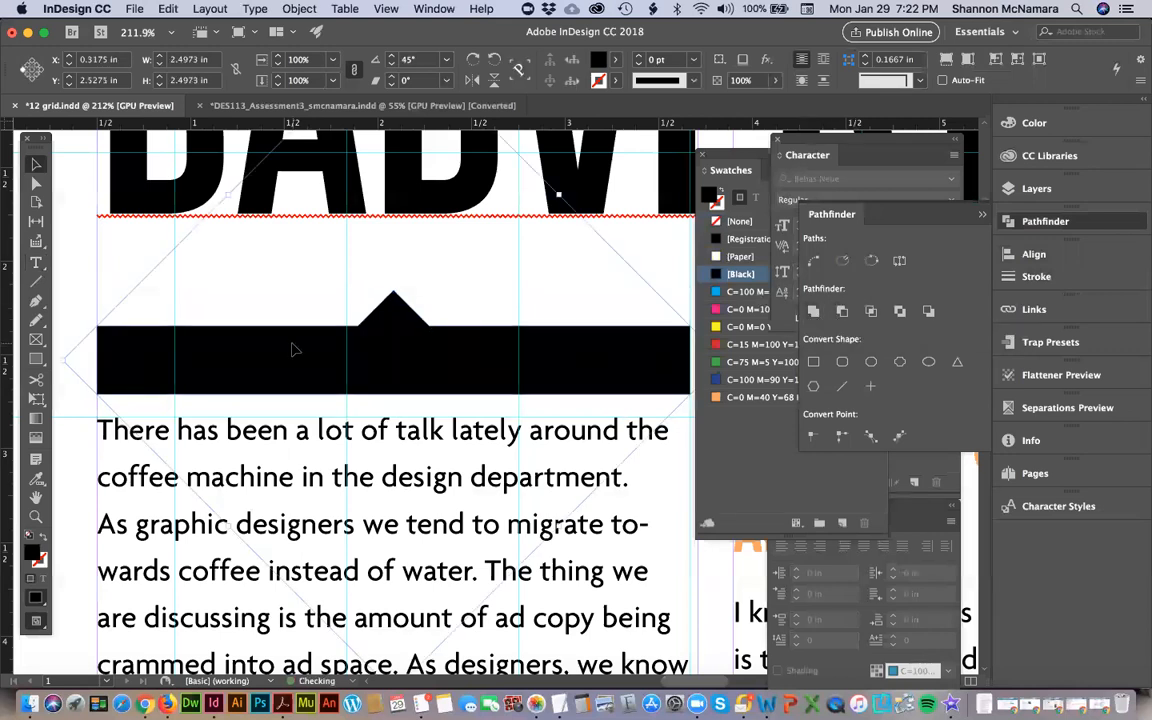
pyautogui.press('super+v')
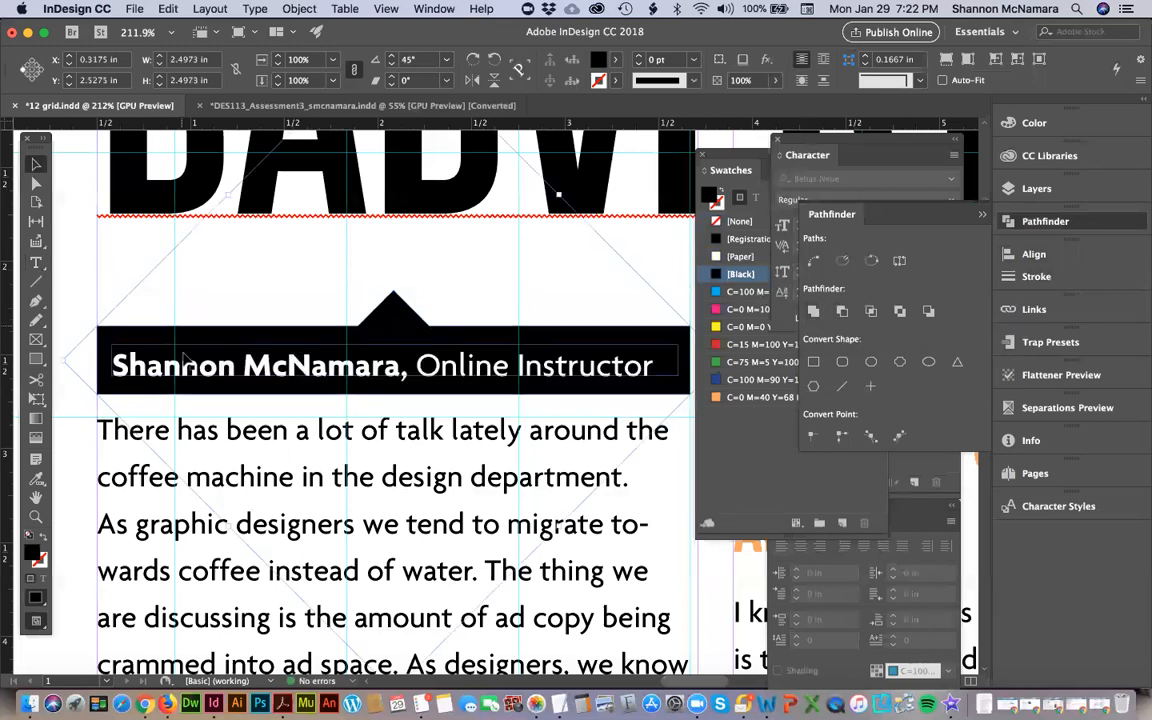
# Shorten the BADVERTISING headline's text frame to about 1.24 in high and select the pointed black byline shape.
pyautogui.click(390, 320)
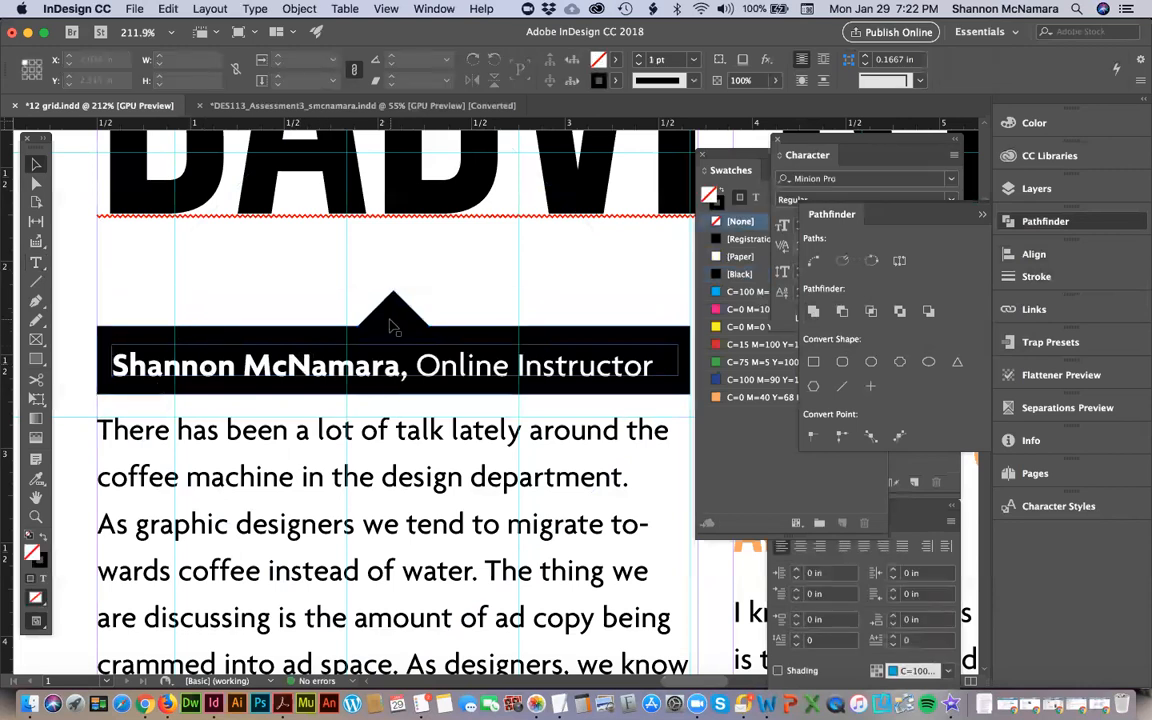
pyautogui.press('super+0')
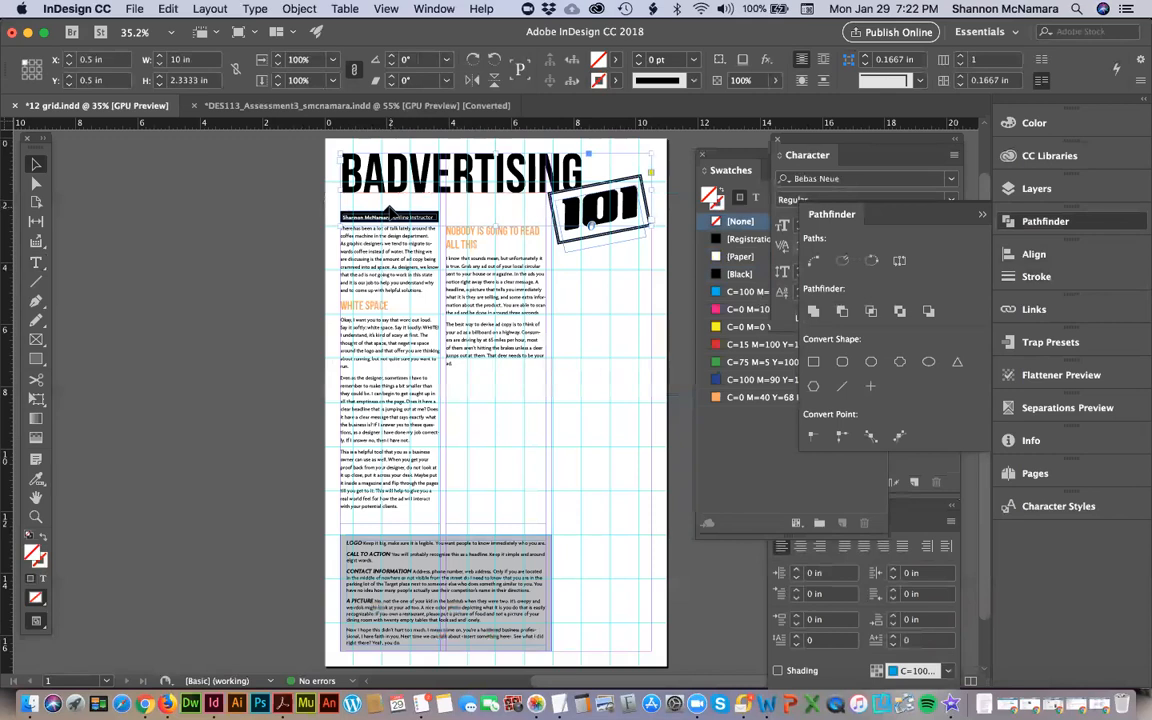
pyautogui.moveTo(496, 222); pyautogui.dragTo(452, 172)
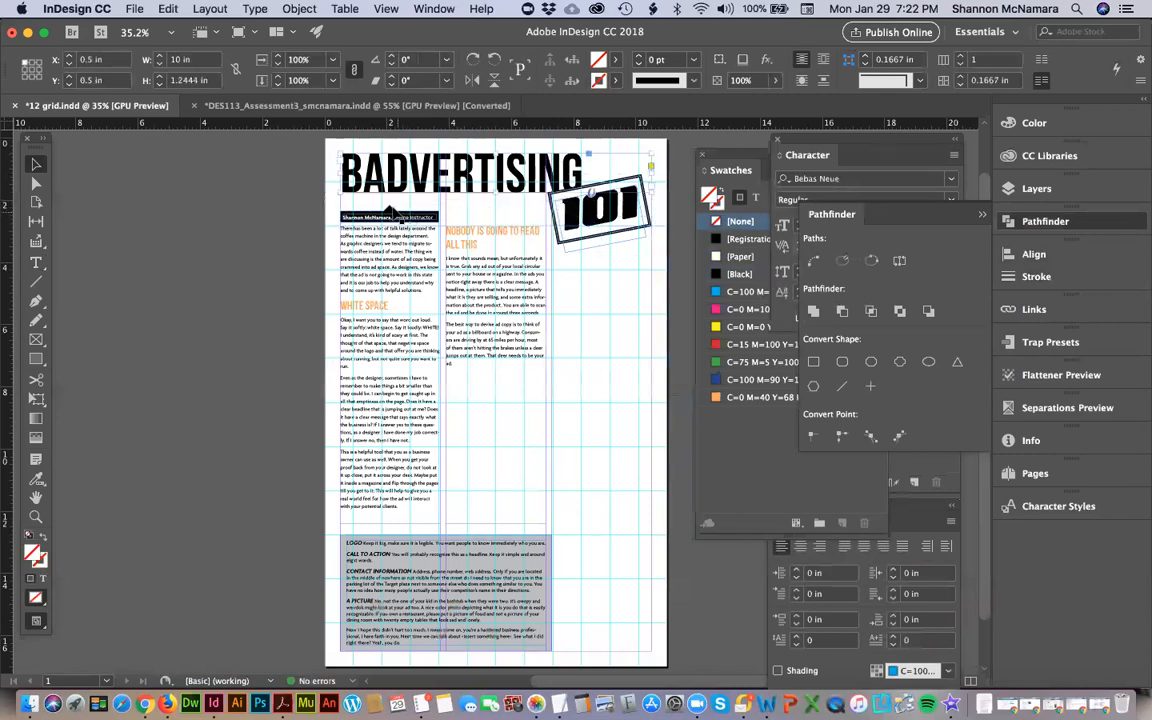
pyautogui.click(352, 190)
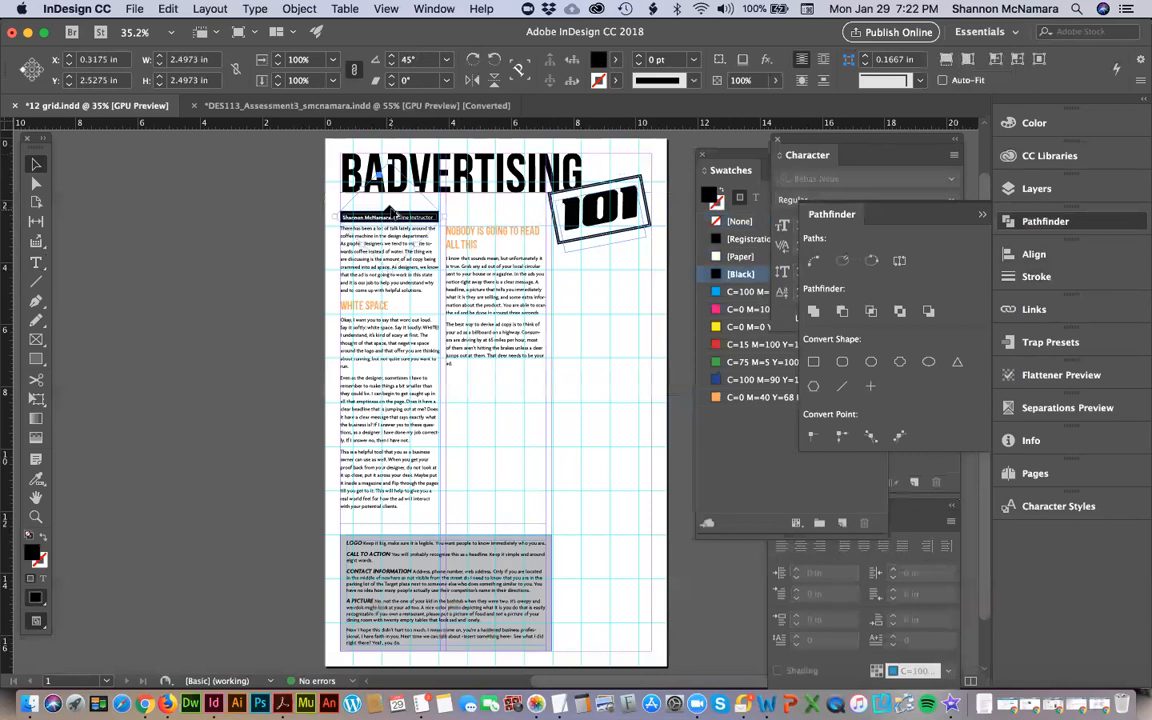
# Duplicate the pointed black byline shape onto the gray tips box's top edge and nudge the copy into line with the left margin.
pyautogui.moveTo(428, 258); pyautogui.dragTo(400, 535)
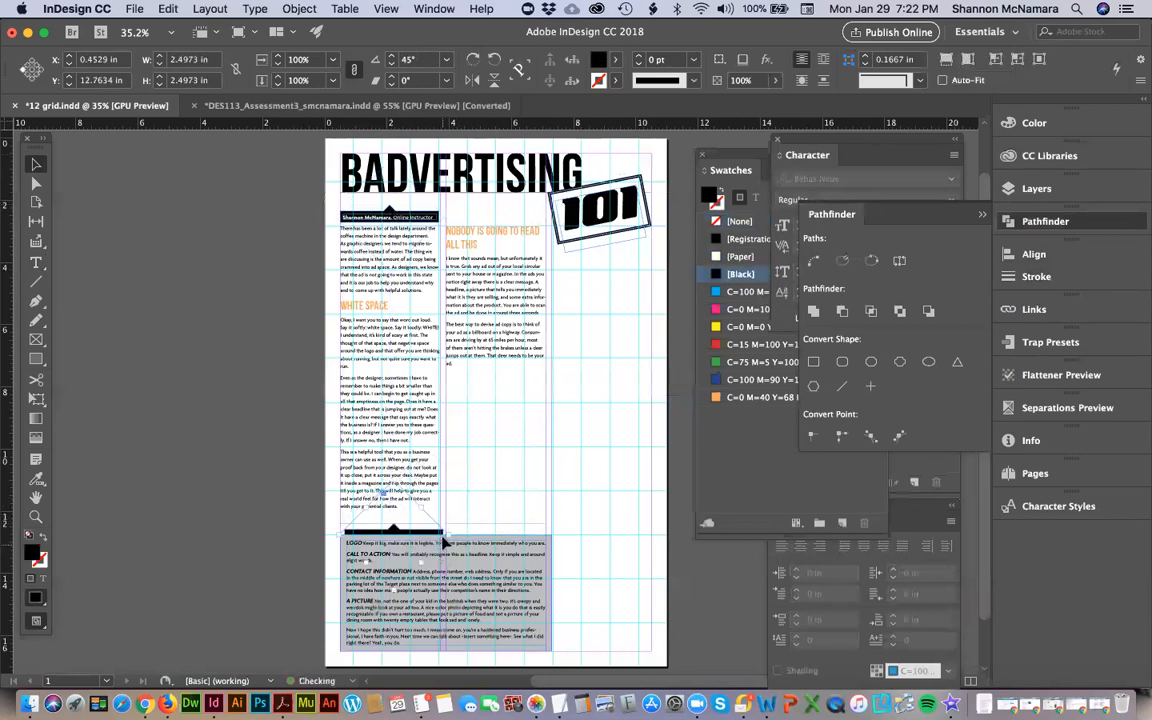
pyautogui.press('Up')
pyautogui.press('Up')
pyautogui.press('Up')
pyautogui.press('Up')
pyautogui.press('Left')
pyautogui.press('Left')
pyautogui.press('Left')
pyautogui.press('Left')
pyautogui.press('Left')
pyautogui.press('Left')
pyautogui.press('Left')
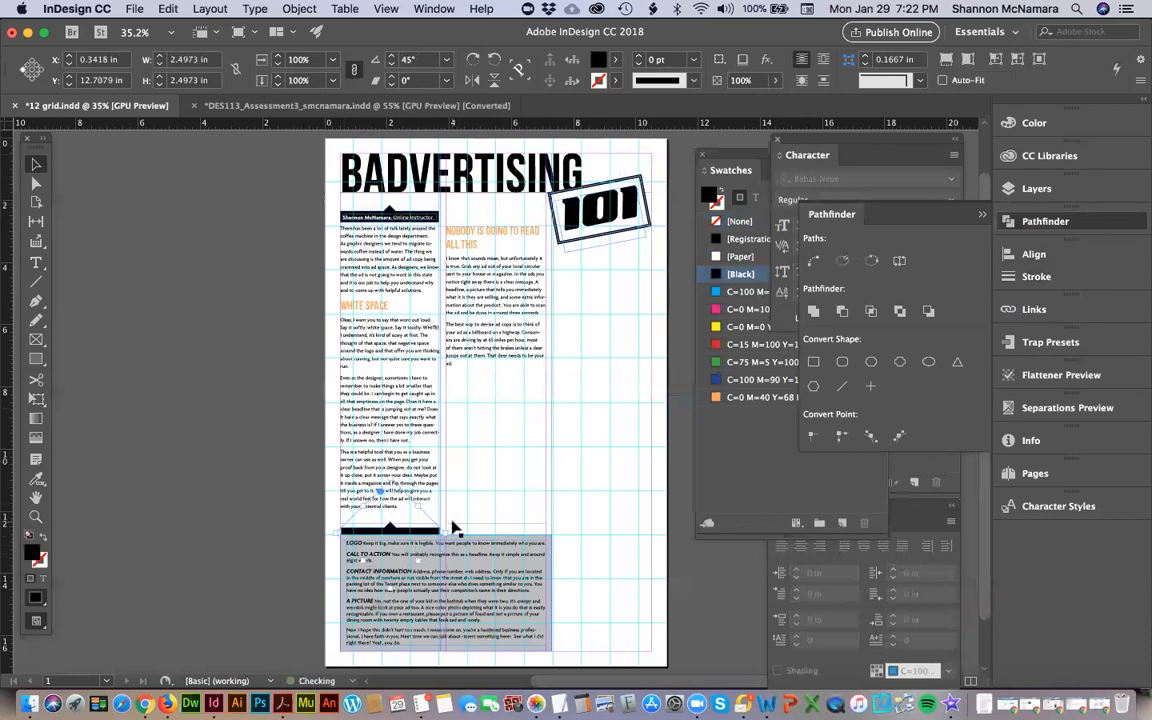
# Proportionally enlarge the copied pointed shape to a frame size of about 5.16 in and align its left edge with the gray tips box.
pyautogui.press('super+space')
pyautogui.moveTo(293, 430); pyautogui.dragTo(661, 599)
pyautogui.moveTo(429, 467); pyautogui.dragTo(320, 453)
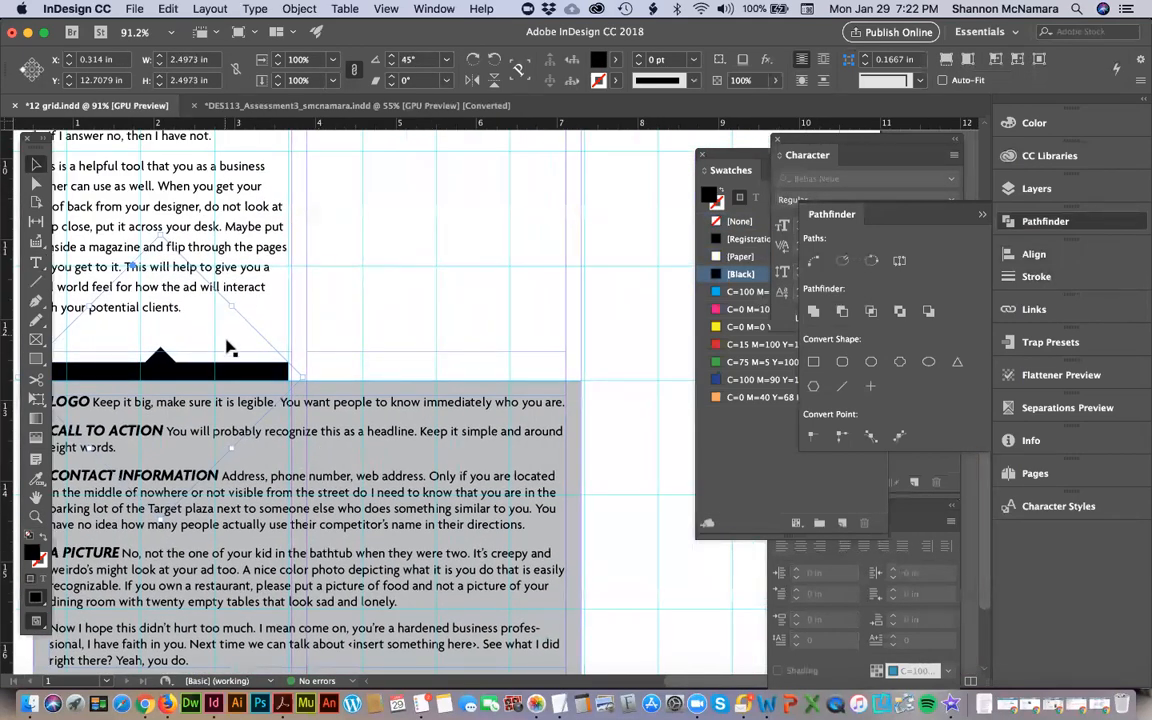
pyautogui.moveTo(301, 375); pyautogui.dragTo(338, 380)
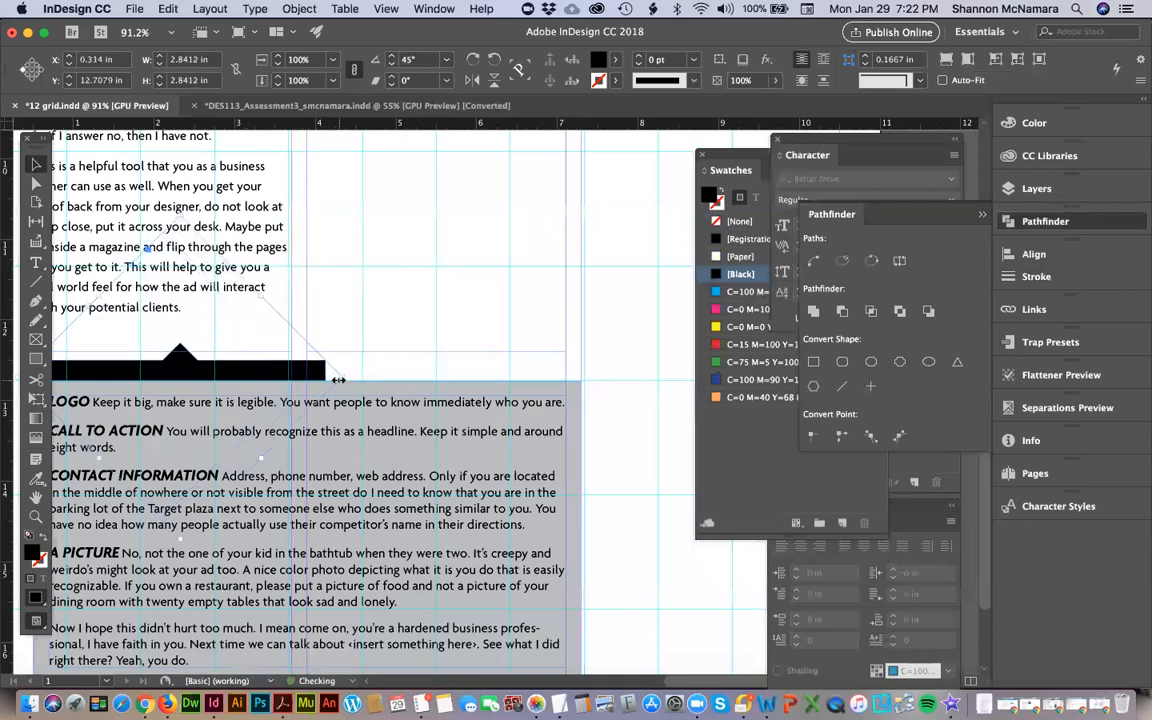
pyautogui.hscroll(-5, 338, 380)
pyautogui.hscroll(4, 338, 380)
pyautogui.moveTo(372, 384); pyautogui.dragTo(610, 384)
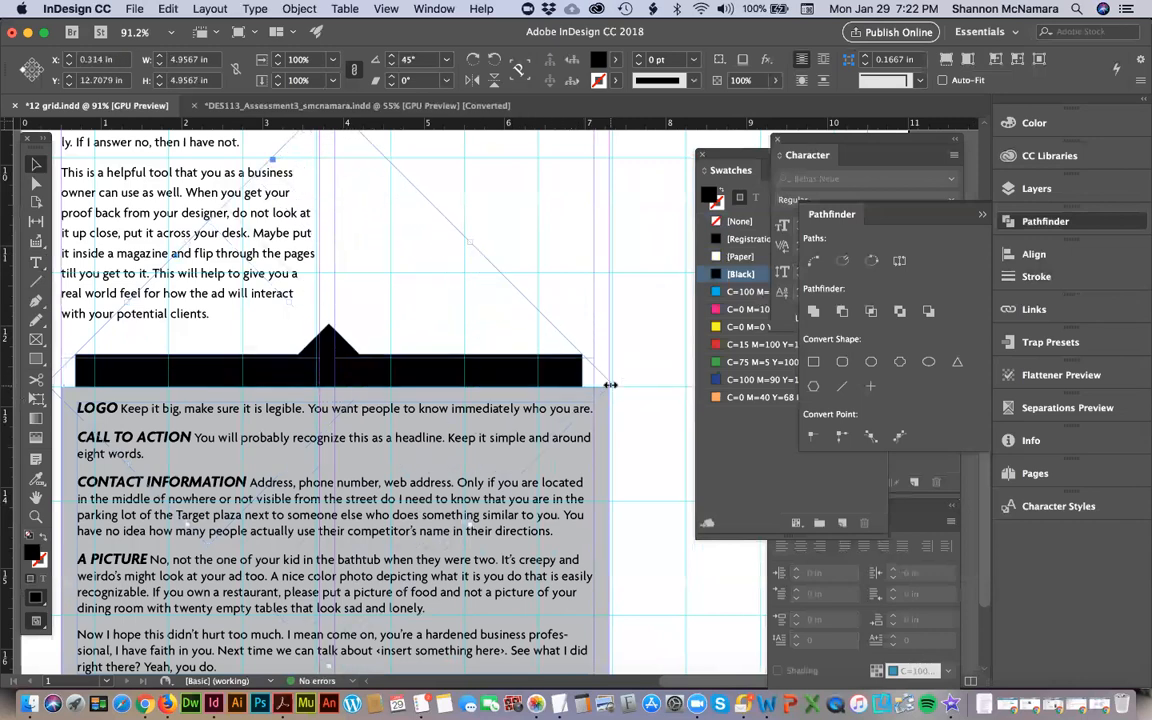
pyautogui.hscroll(-3, 283, 428)
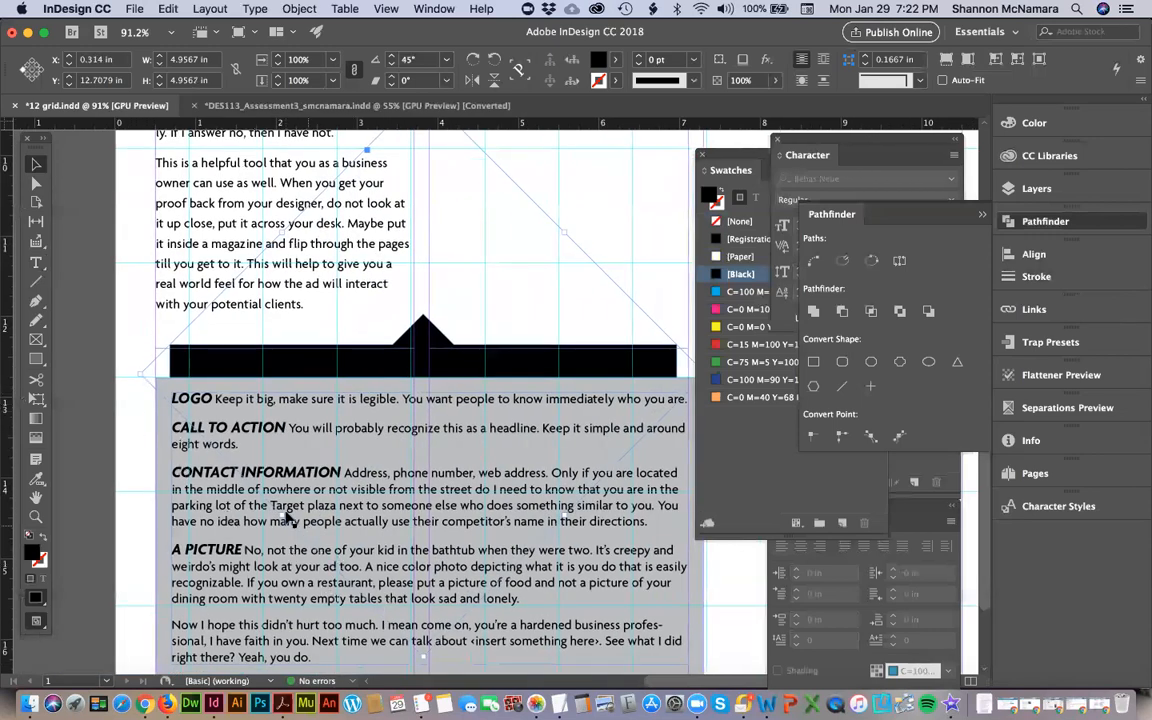
pyautogui.moveTo(282, 515); pyautogui.dragTo(268, 530)
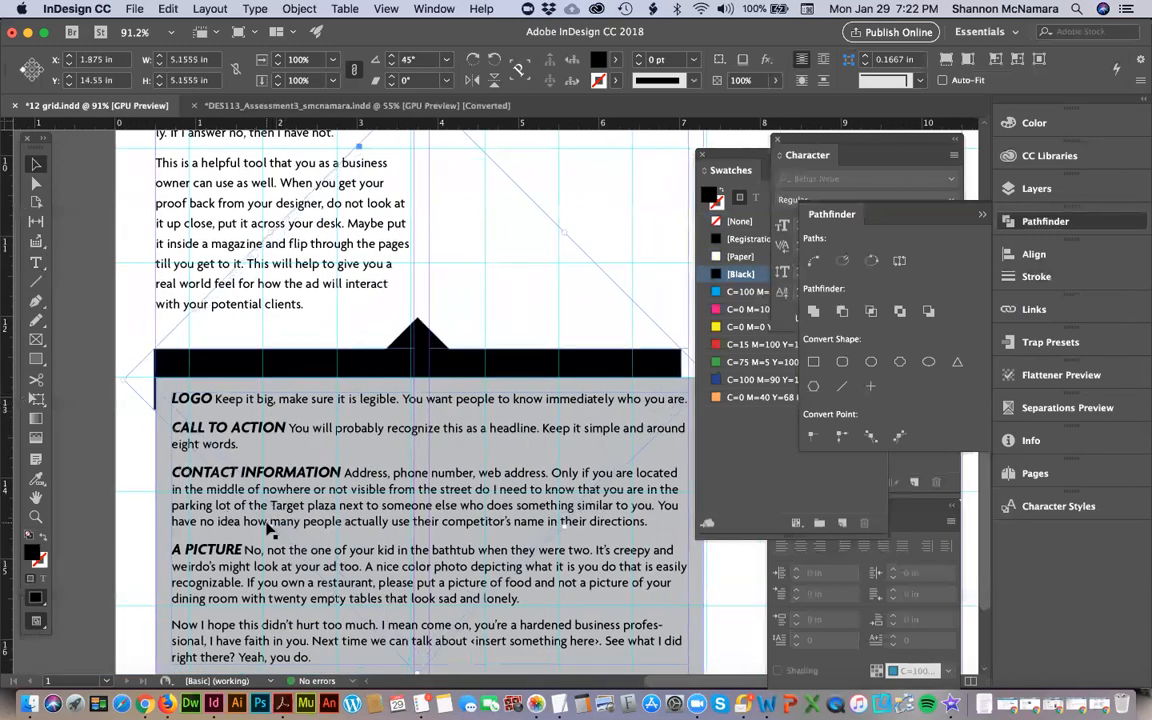
pyautogui.press('Right')
pyautogui.press('Right')
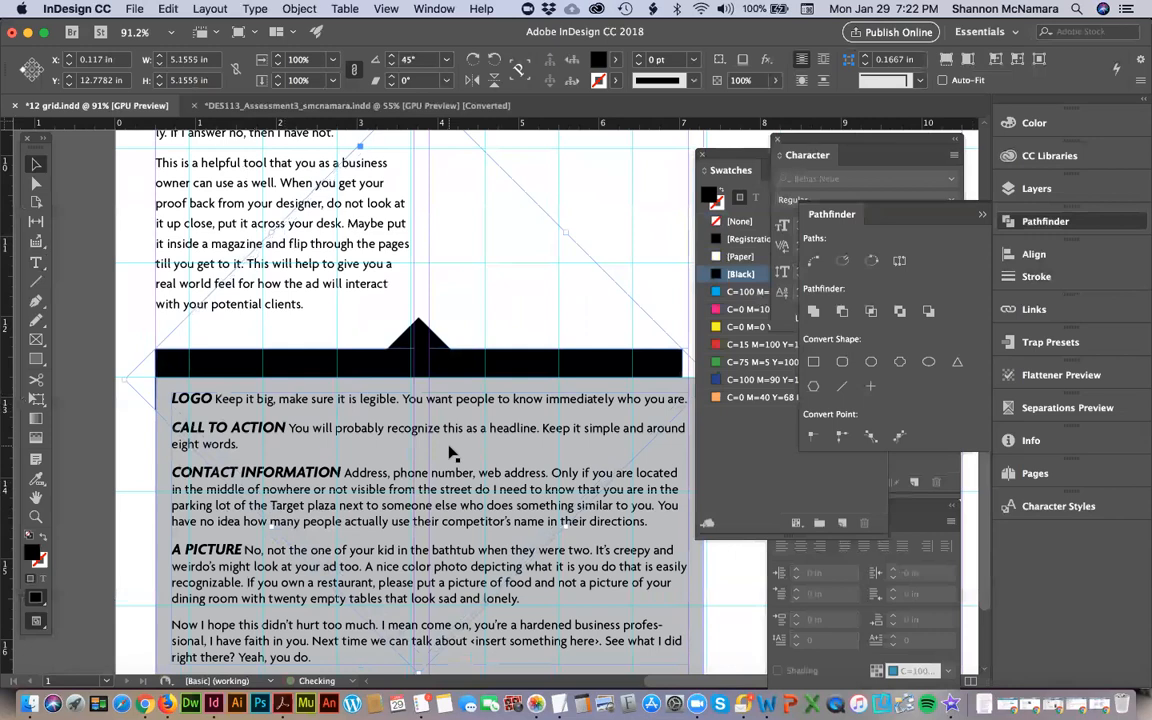
# Enlarge the pointed shape further to a frame size of about 5.44 in and nudge it right to the gray box's left edge.
pyautogui.hscroll(5, 450, 453)
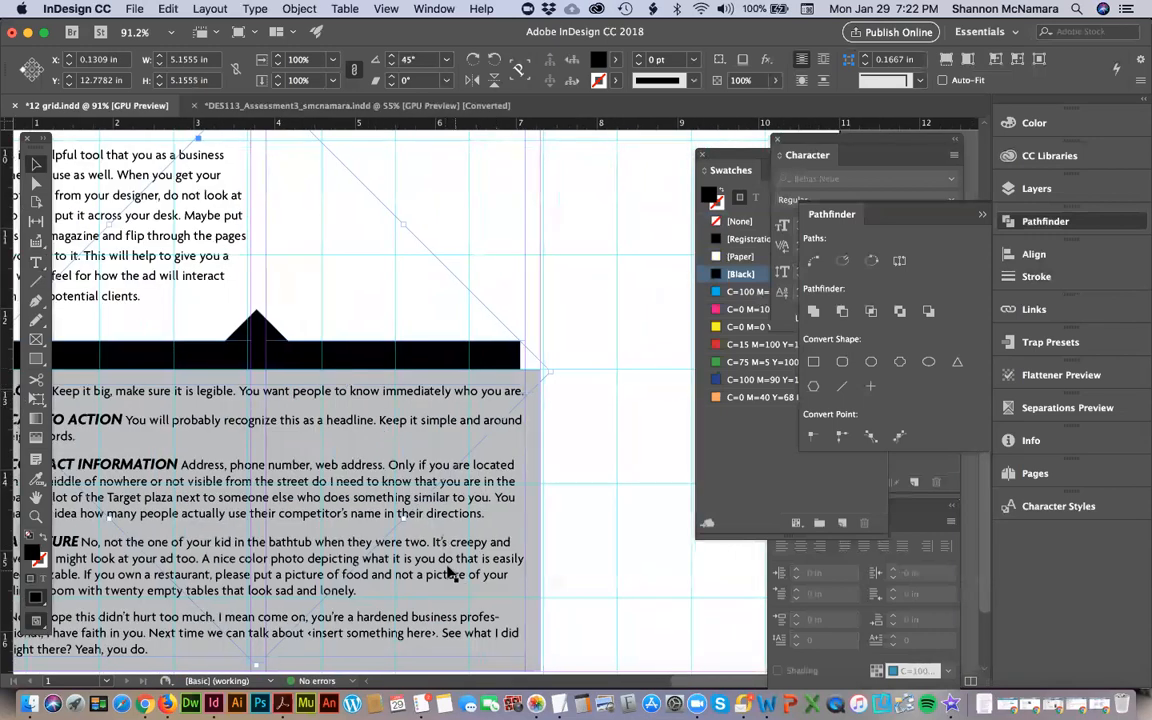
pyautogui.moveTo(403, 513); pyautogui.dragTo(419, 533)
pyautogui.press('space')
pyautogui.moveTo(326, 395); pyautogui.dragTo(611, 387)
pyautogui.press('Right')
pyautogui.press('Right')
pyautogui.press('Right')
pyautogui.press('Right')
pyautogui.press('Right')
pyautogui.press('Right')
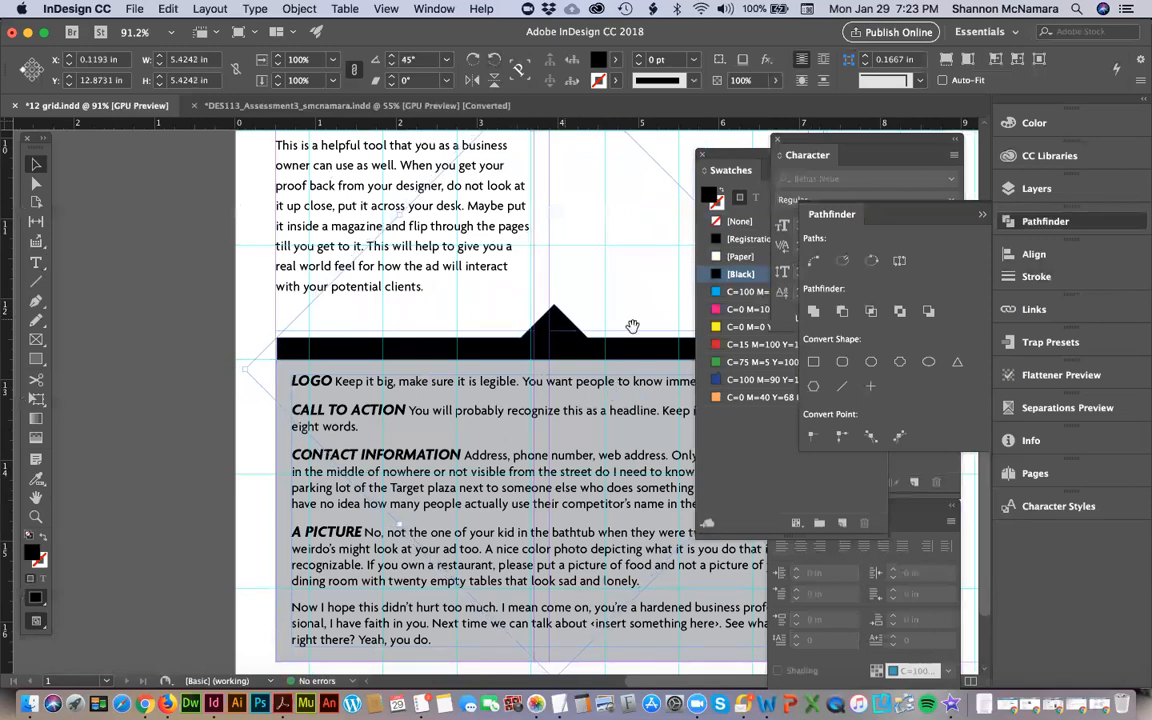
# Reduce the pointed shape's frame size to about 5.34 in so its right end fits the gray box's right edge.
pyautogui.moveTo(632, 326); pyautogui.dragTo(360, 239)
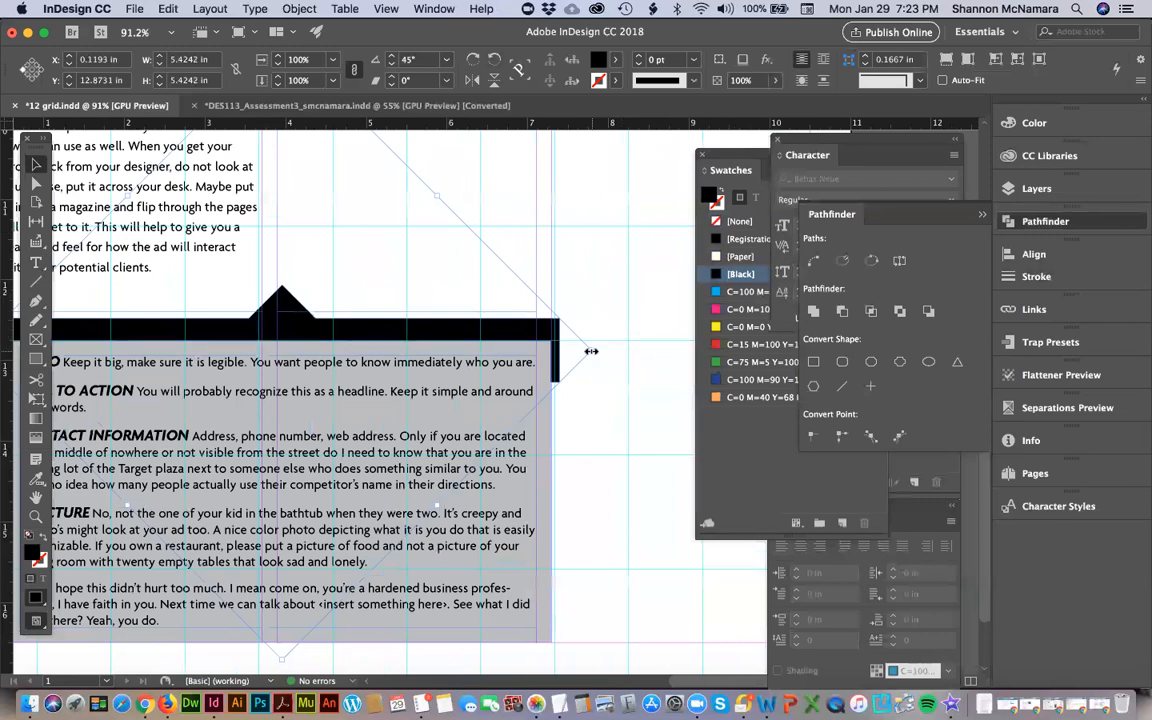
pyautogui.moveTo(590, 351); pyautogui.dragTo(571, 362)
pyautogui.hscroll(-5, 589, 380)
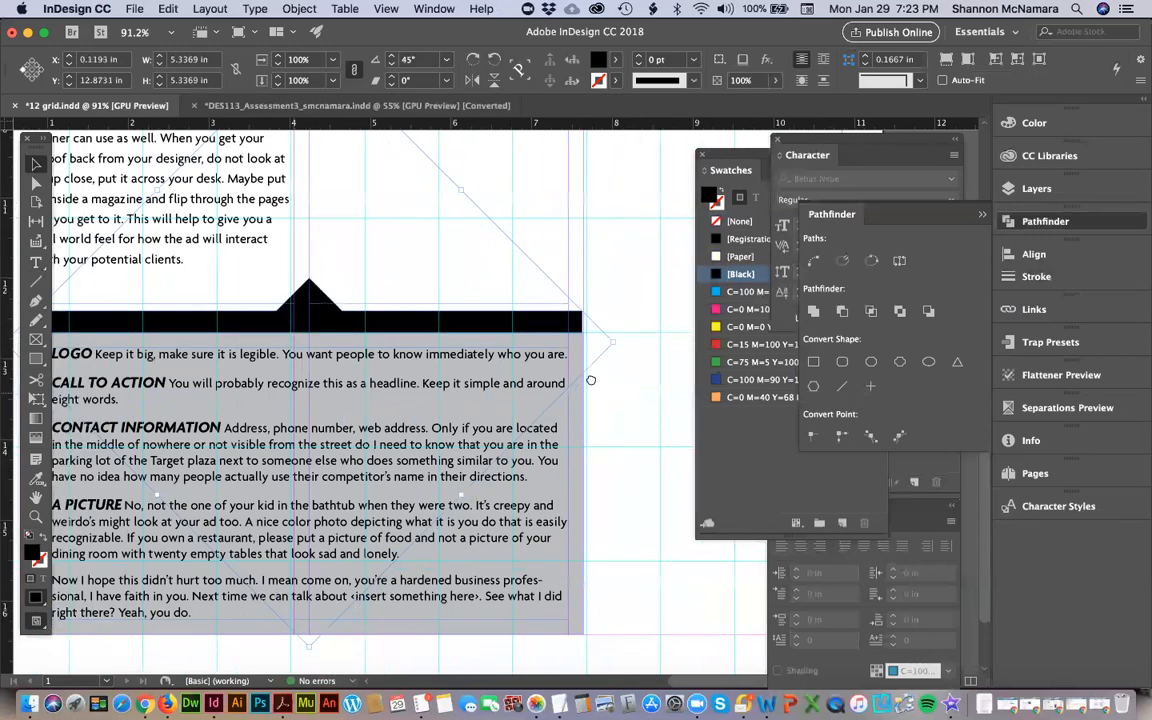
pyautogui.hscroll(3, 590, 380)
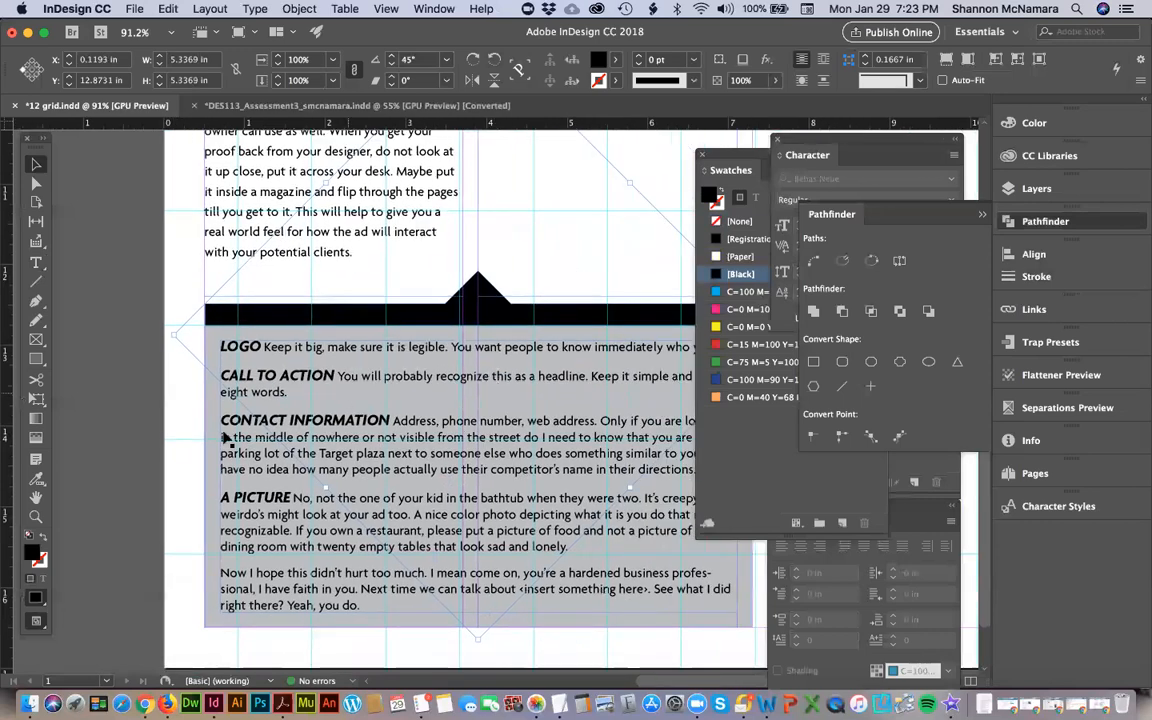
# Set the pointed shape's black fill to a 30% tint to match the gray tips box, then reselect the shape.
pyautogui.click(746, 170)
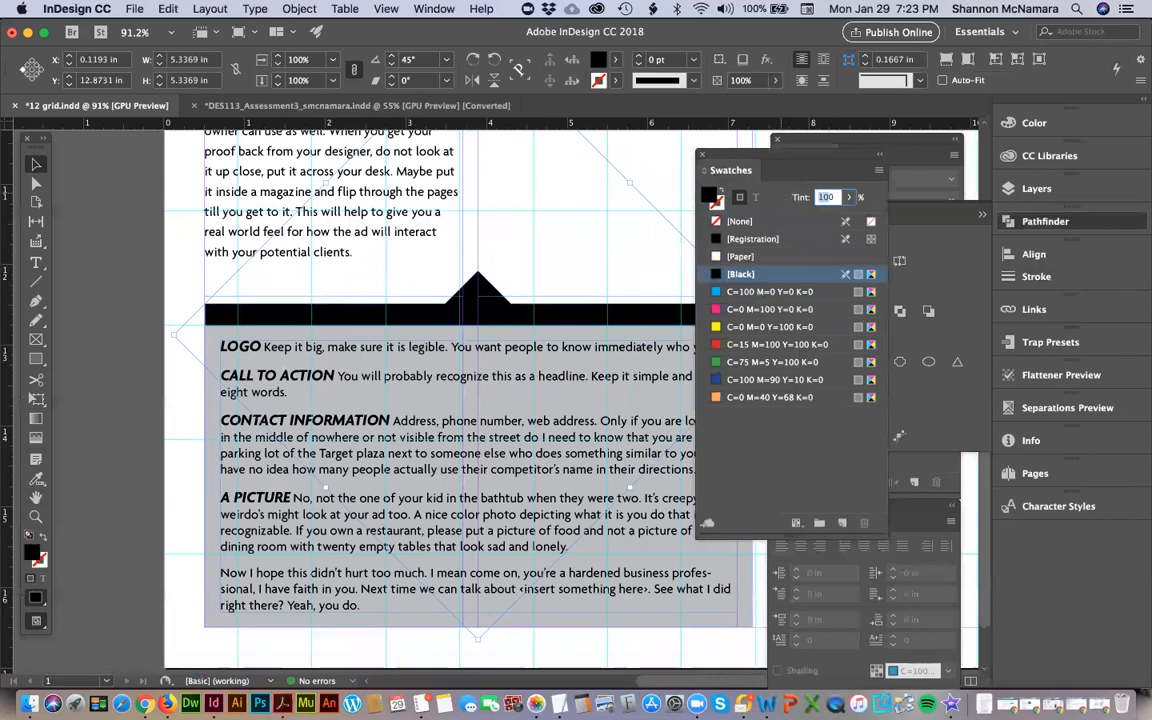
pyautogui.write('0')
pyautogui.press('Return')
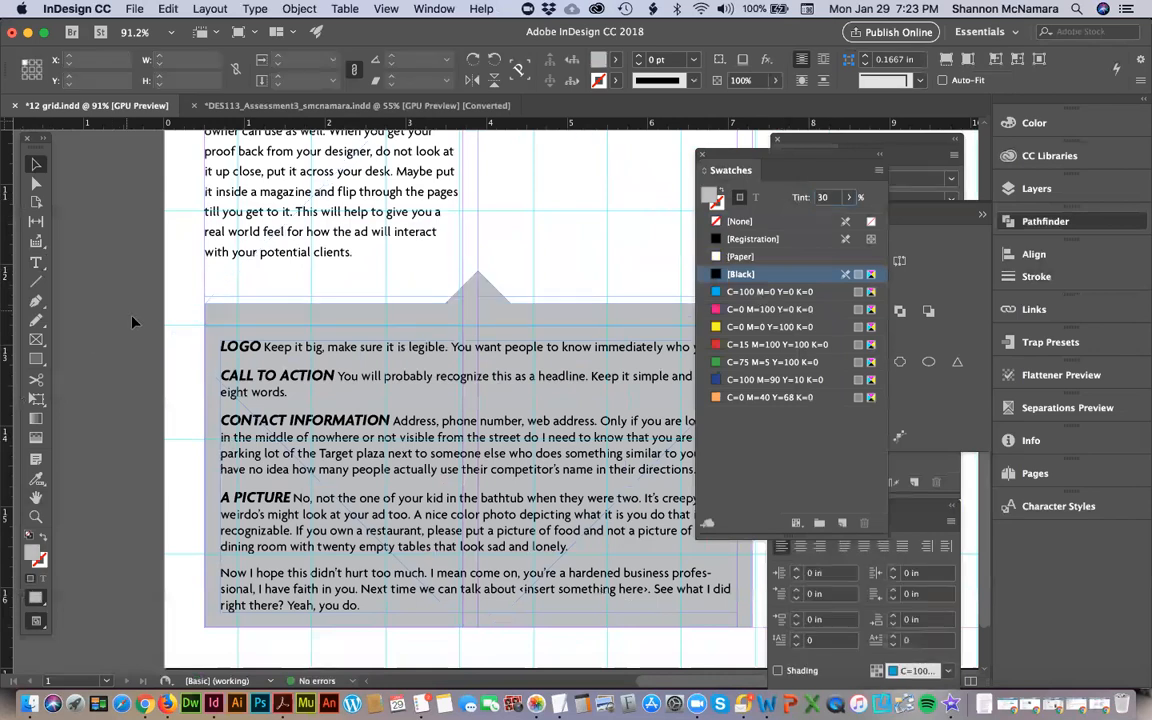
pyautogui.click(128, 321)
pyautogui.hscroll(4, 128, 321)
pyautogui.hscroll(-3, 443, 362)
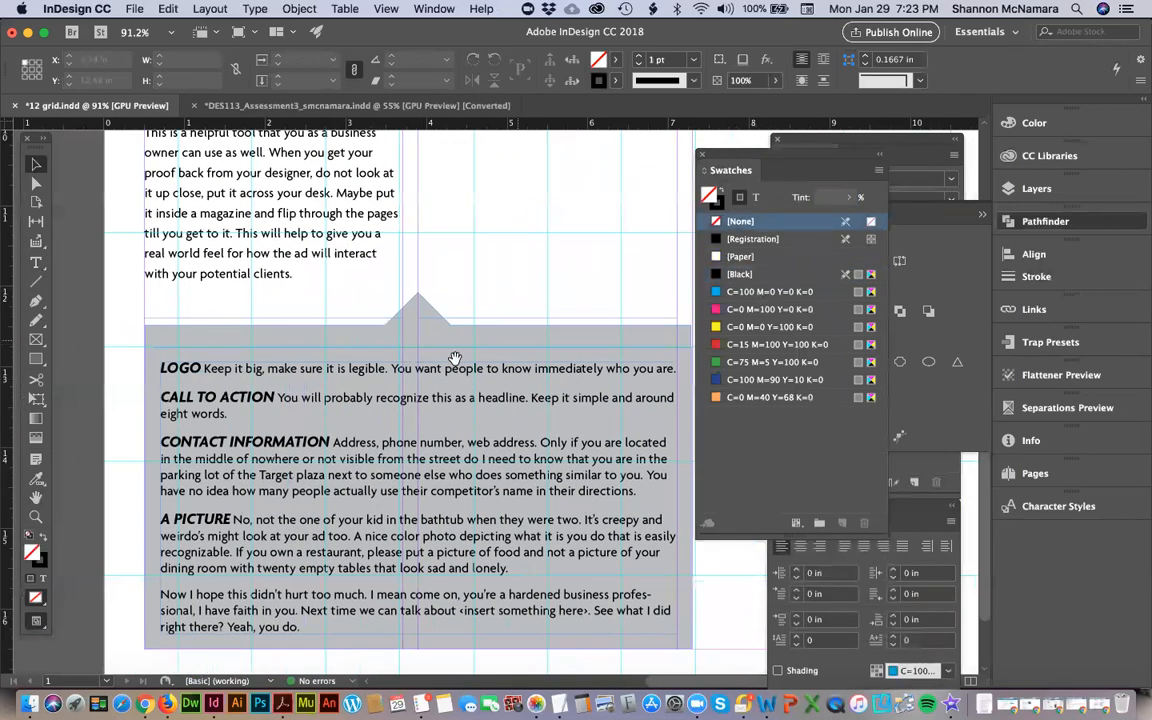
pyautogui.click(425, 313)
pyautogui.click(372, 339)
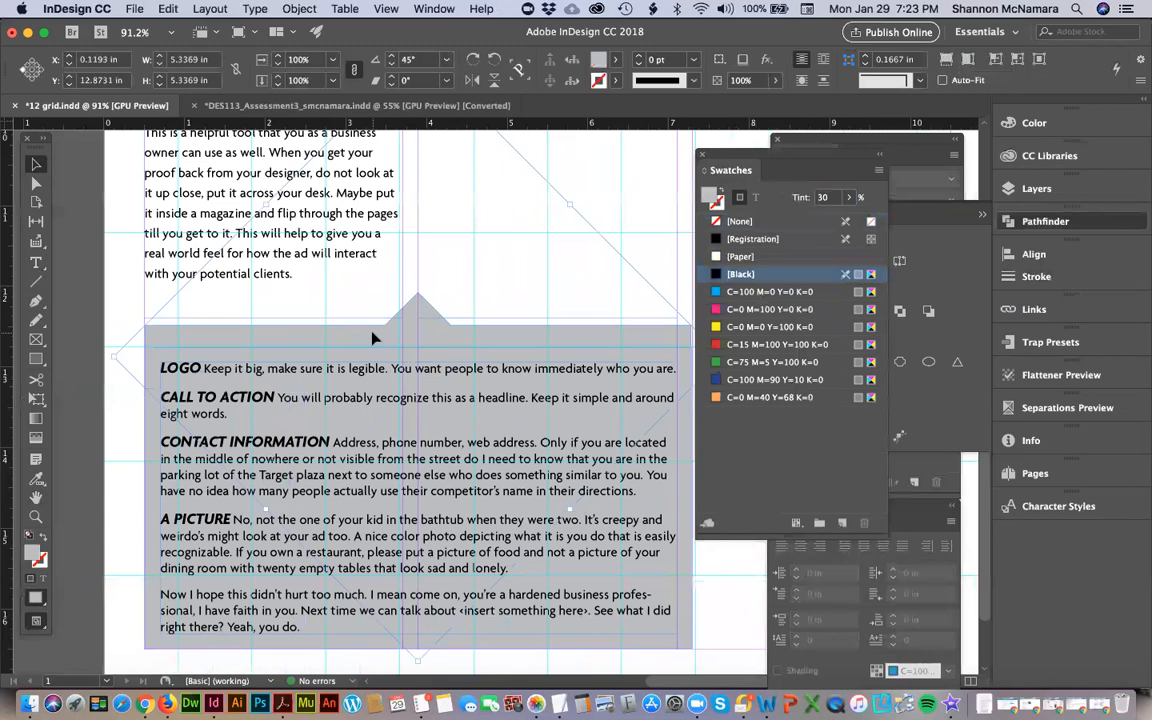
# Extend the gray tips box's left edge to the left margin at X 0.5 in.
pyautogui.moveTo(116, 273); pyautogui.dragTo(169, 329)
pyautogui.press('v')
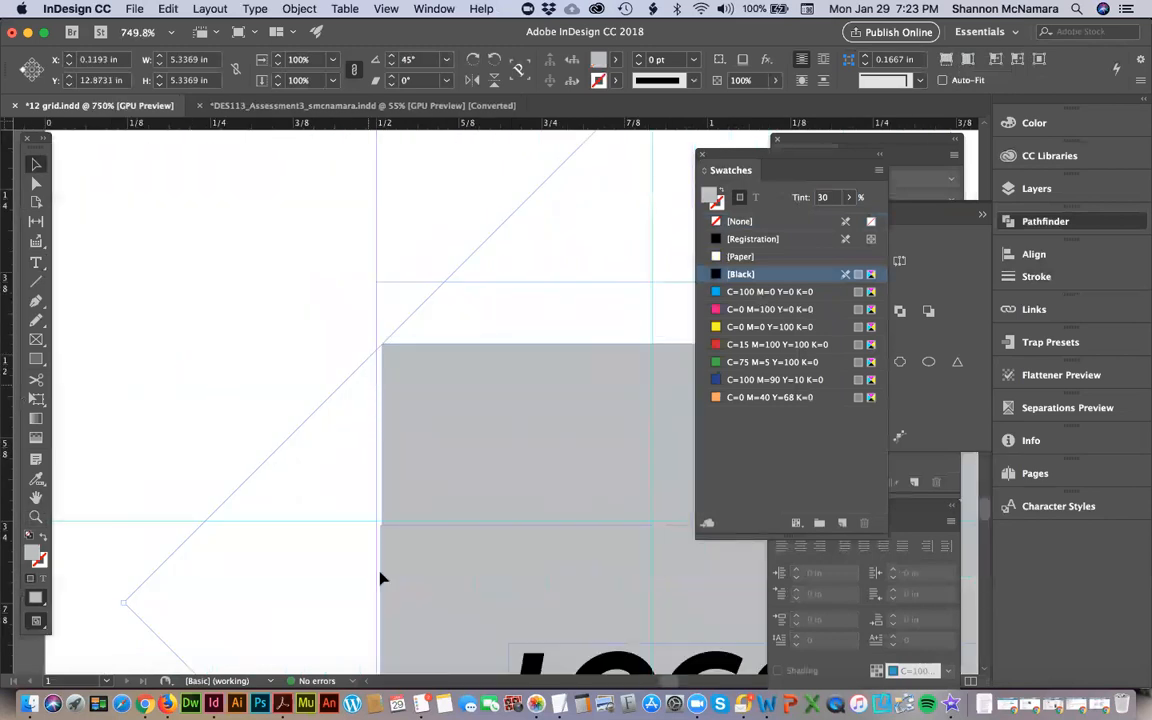
pyautogui.scroll(-5, 437, 521)
pyautogui.click(337, 465)
pyautogui.scroll(-4, 337, 465)
pyautogui.scroll(-5, 367, 279)
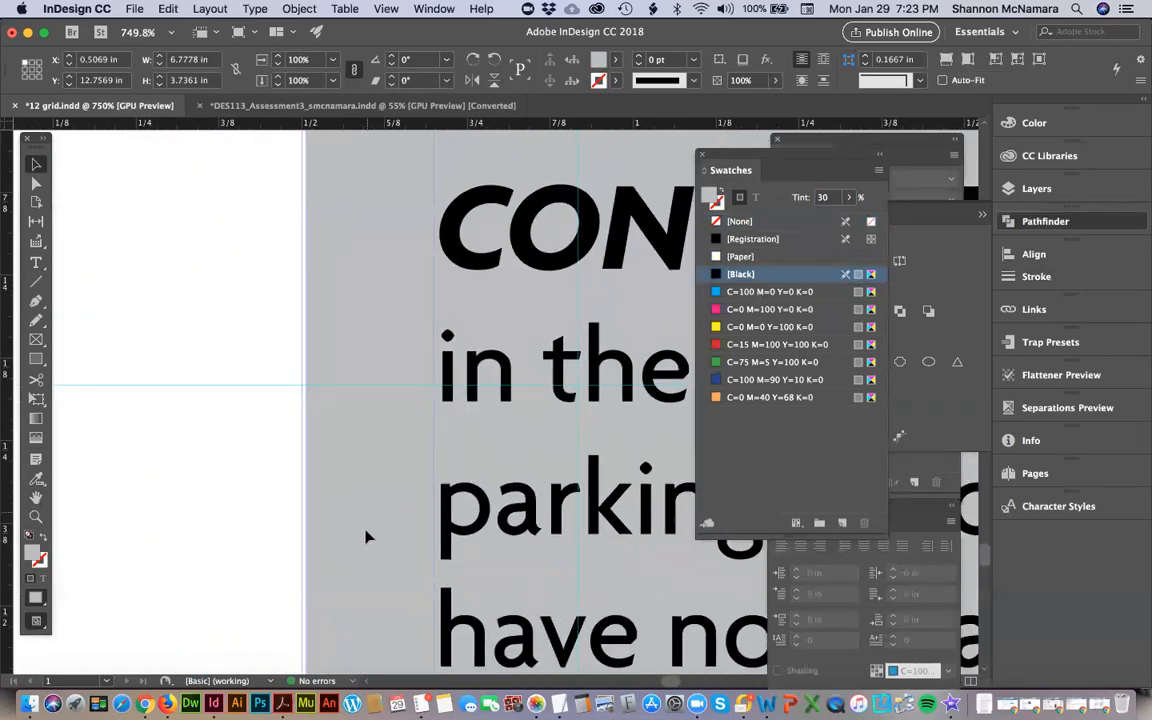
pyautogui.scroll(-5, 372, 423)
pyautogui.moveTo(344, 362)
pyautogui.mouseDown()
pyautogui.moveTo(334, 360)
pyautogui.moveTo(343, 362)
pyautogui.mouseUp()
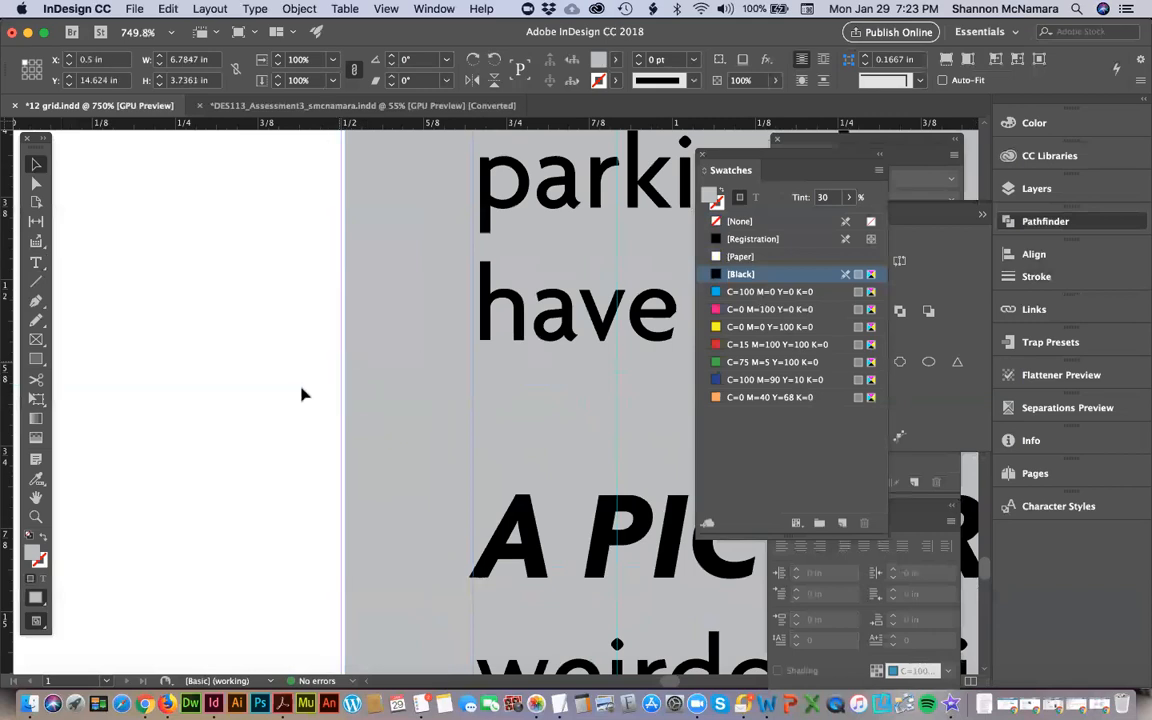
pyautogui.click(321, 278)
# Move the pointed shape's left edge segment with Direct Selection until it aligns with the left margin and the gray box.
pyautogui.scroll(10, 316, 300)
pyautogui.scroll(8, 300, 290)
pyautogui.click(380, 411)
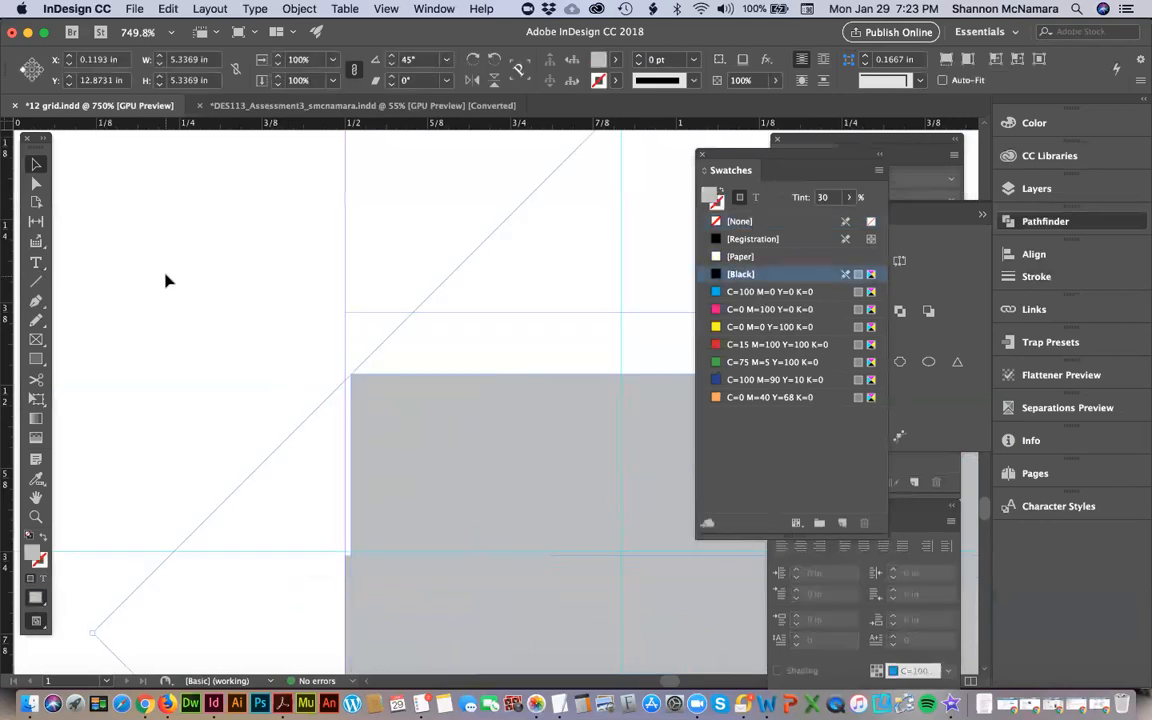
pyautogui.press('a')
pyautogui.click(330, 310)
pyautogui.click(358, 466)
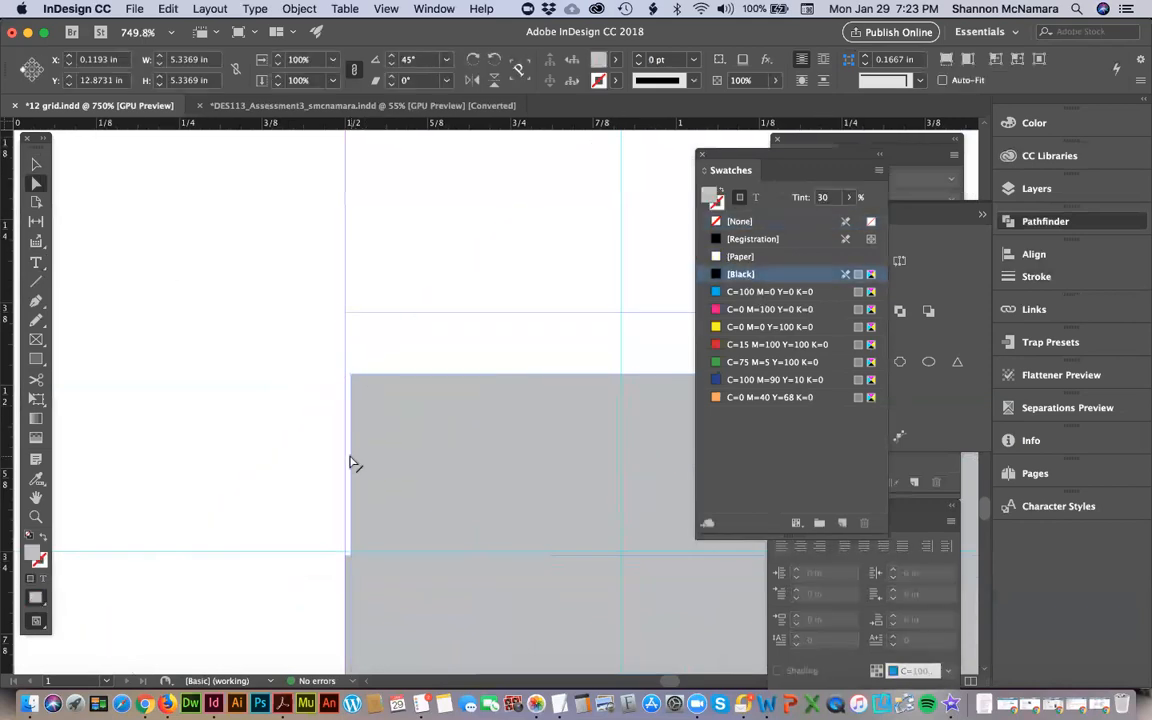
pyautogui.moveTo(330, 420); pyautogui.dragTo(360, 437)
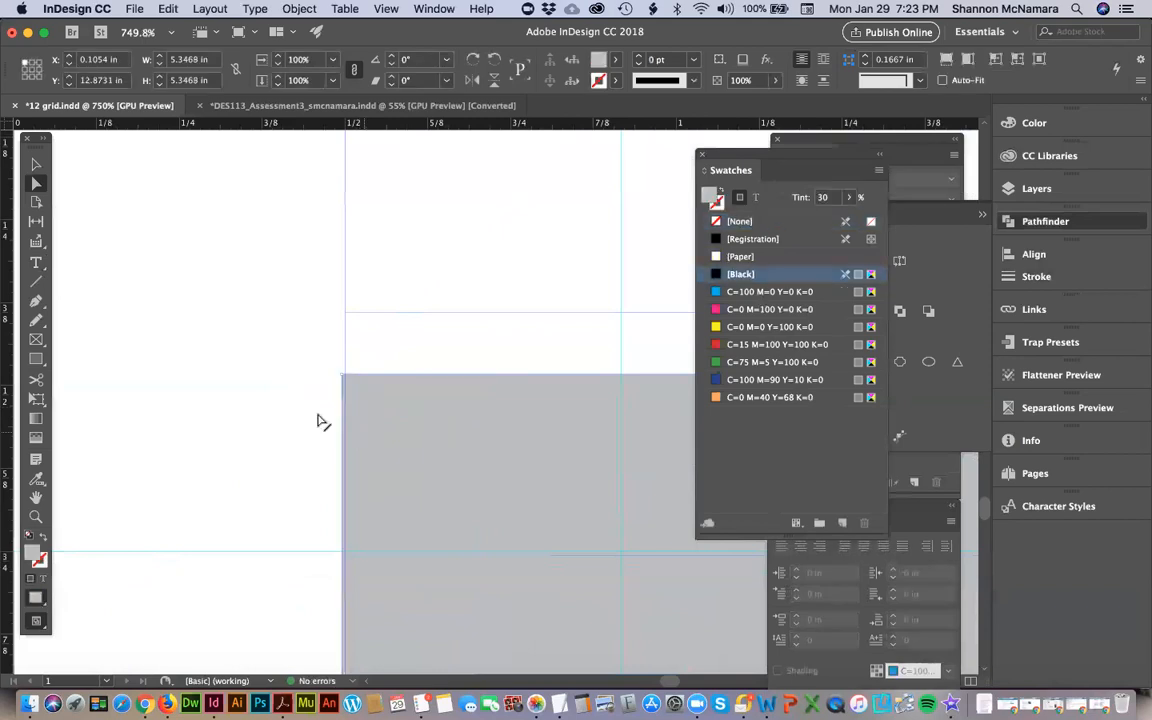
pyautogui.click(321, 419)
pyautogui.moveTo(470, 578); pyautogui.dragTo(466, 393)
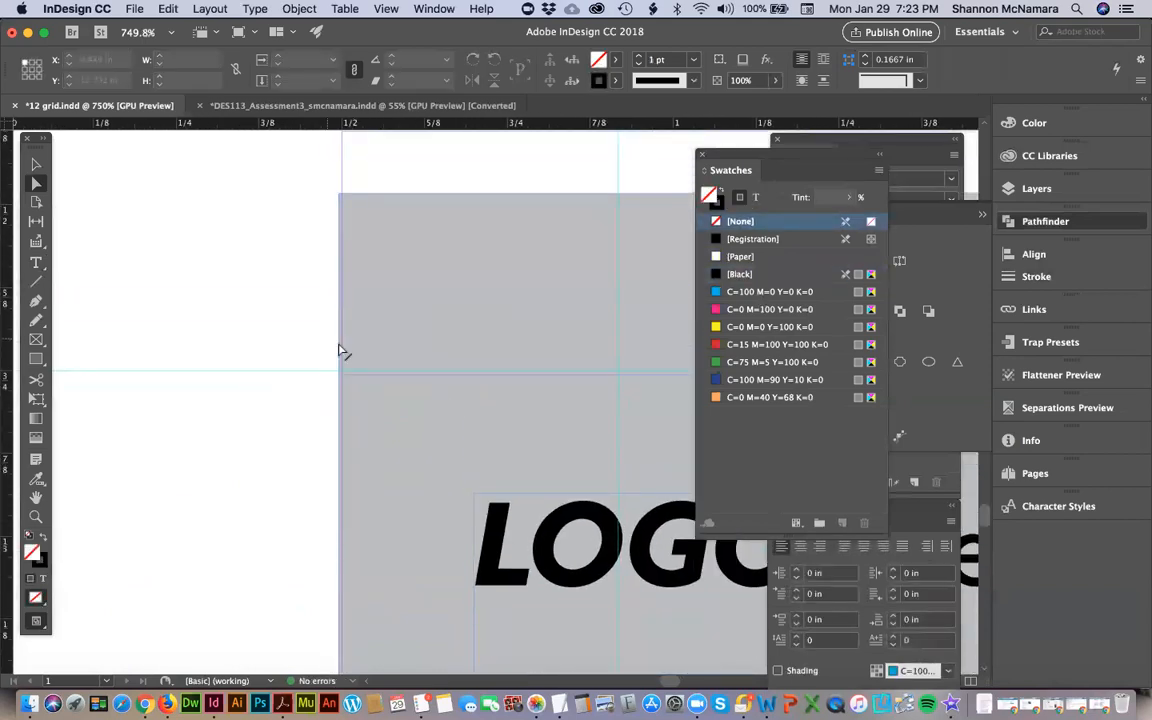
pyautogui.moveTo(340, 260); pyautogui.dragTo(343, 262)
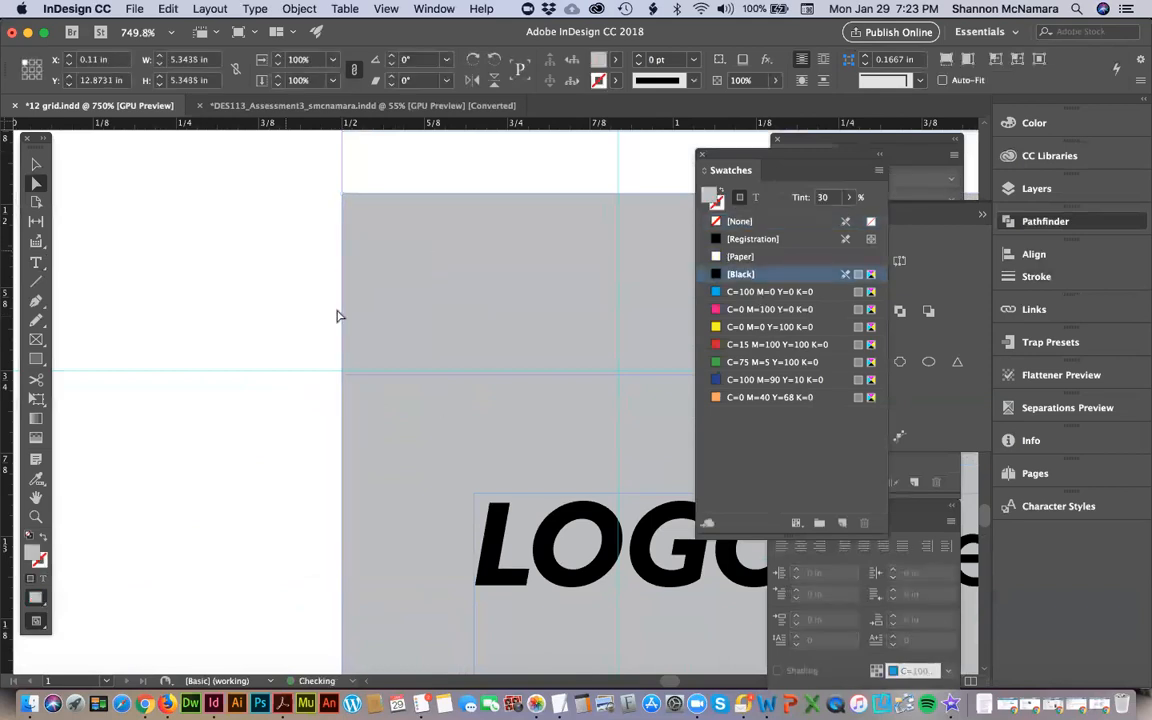
pyautogui.click(337, 316)
# Extend the gray tips box's right edge to the column guide just past the end of the tips text.
pyautogui.hscroll(15, 337, 316)
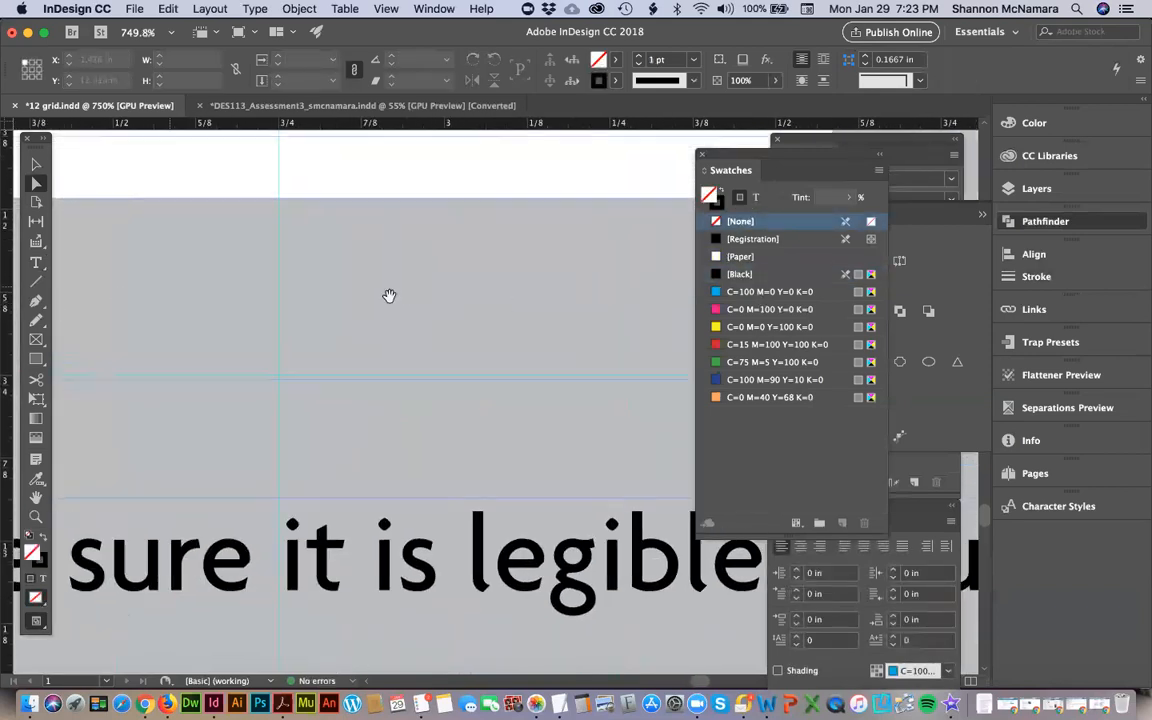
pyautogui.hscroll(20, 389, 296)
pyautogui.hscroll(20, 498, 313)
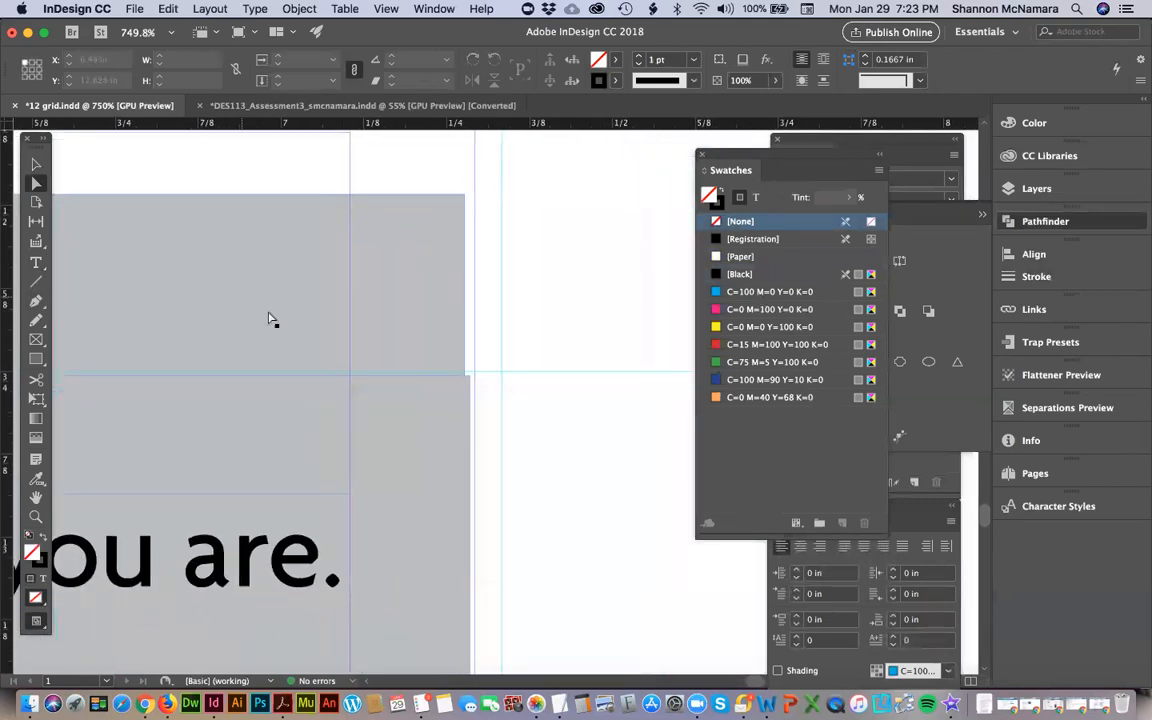
pyautogui.click(412, 400)
pyautogui.moveTo(470, 413); pyautogui.dragTo(475, 410)
# Move the pointed shape's right edge segment out to the same column guide as the gray tips box.
pyautogui.click(458, 286)
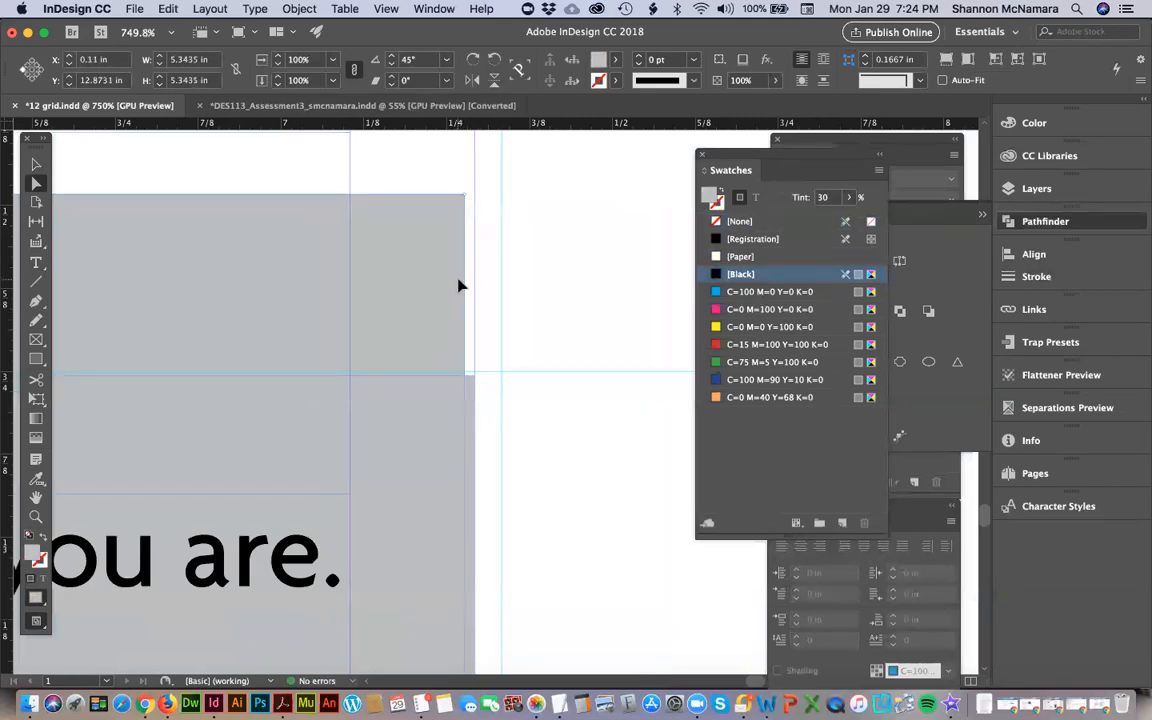
pyautogui.moveTo(463, 290); pyautogui.dragTo(474, 288)
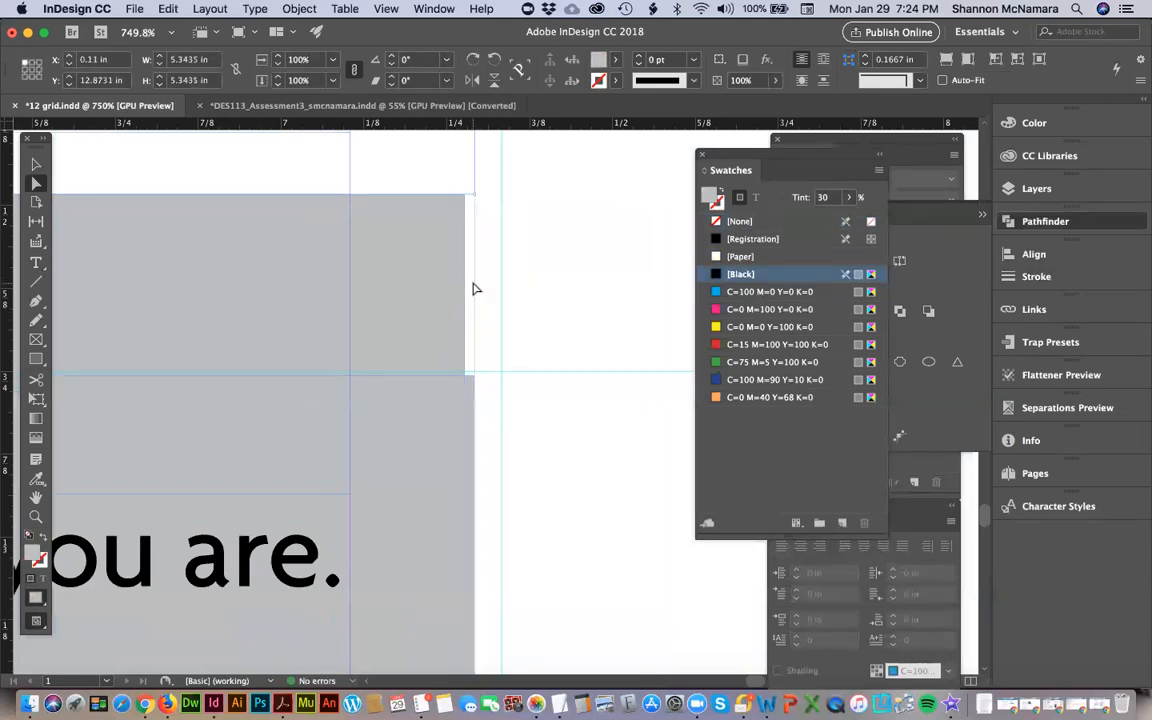
pyautogui.click(537, 390)
# Extend the gray tips box's lower-right corner to the bottom margin, making the box about 3.74 in high.
pyautogui.press('super+0')
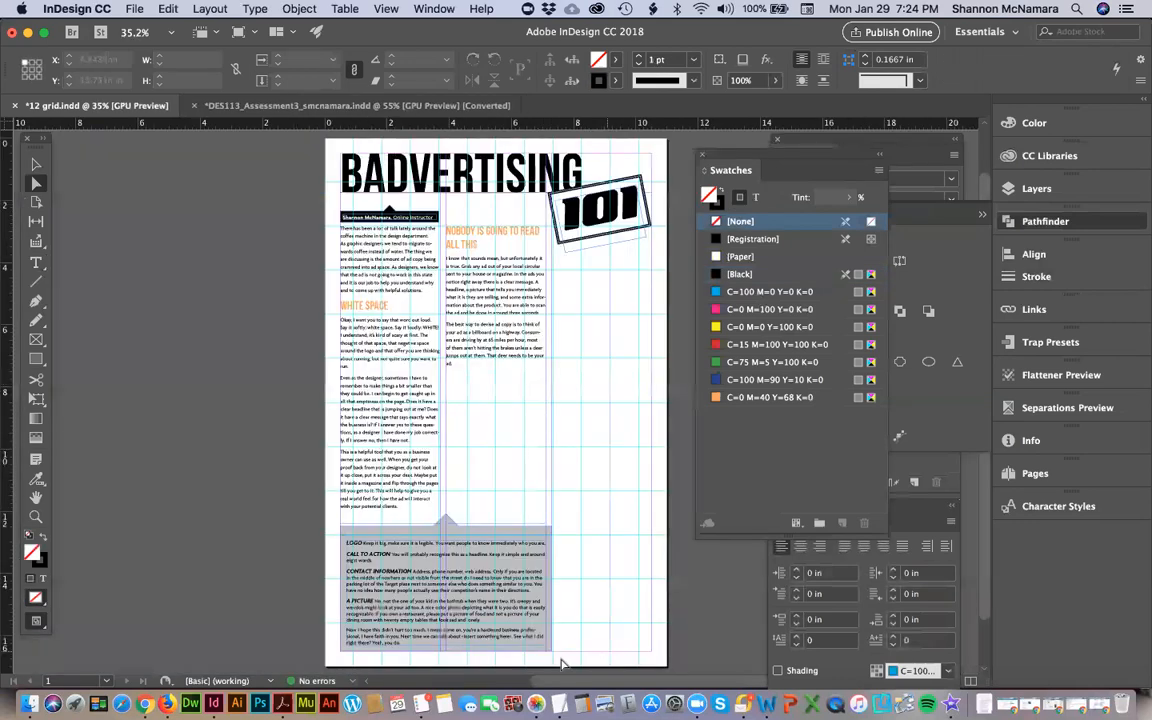
pyautogui.press('z')
pyautogui.moveTo(566, 659); pyautogui.dragTo(538, 638)
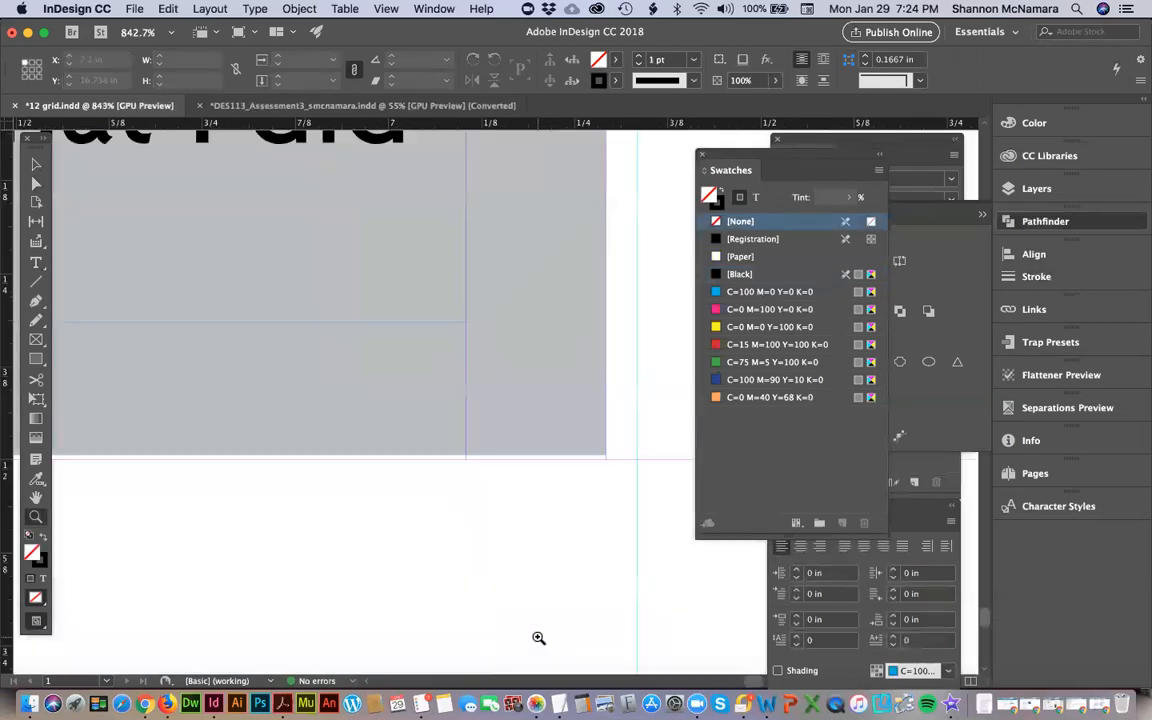
pyautogui.press('v')
pyautogui.click(605, 452)
pyautogui.moveTo(601, 456); pyautogui.dragTo(605, 460)
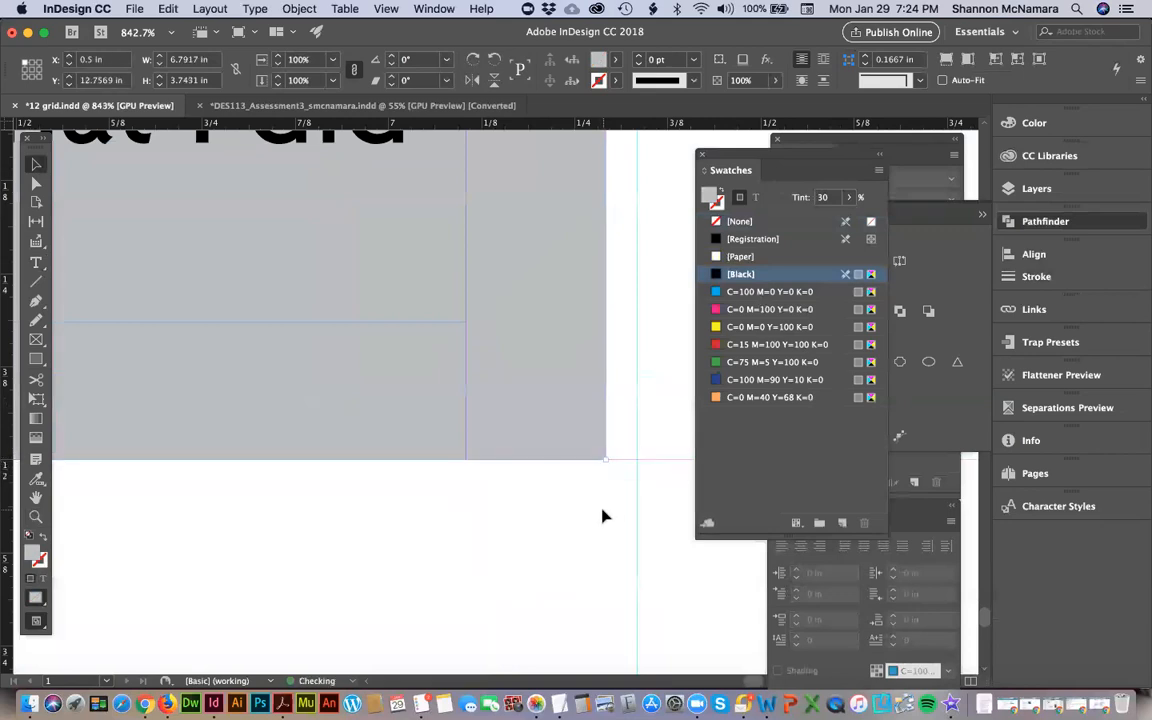
pyautogui.click(602, 516)
pyautogui.press('super+0')
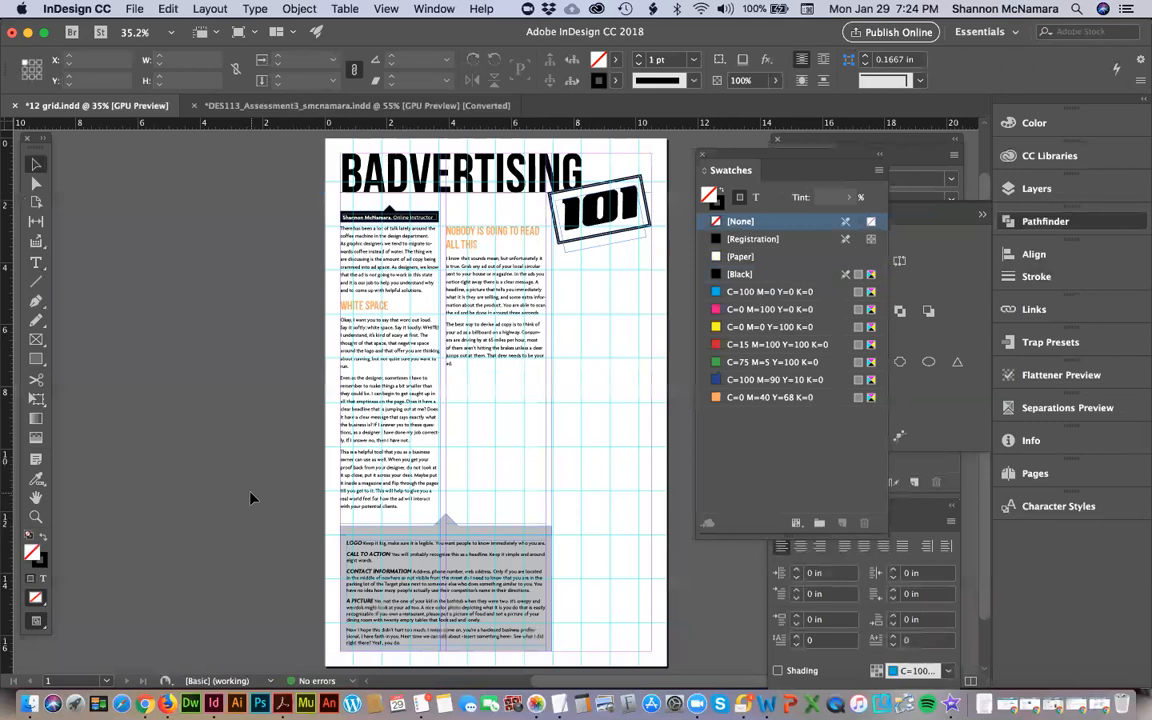
# Examine the gray tips box up close, checking how its text and pointed shape fit within the box.
pyautogui.press('z')
pyautogui.moveTo(300, 452); pyautogui.dragTo(622, 607)
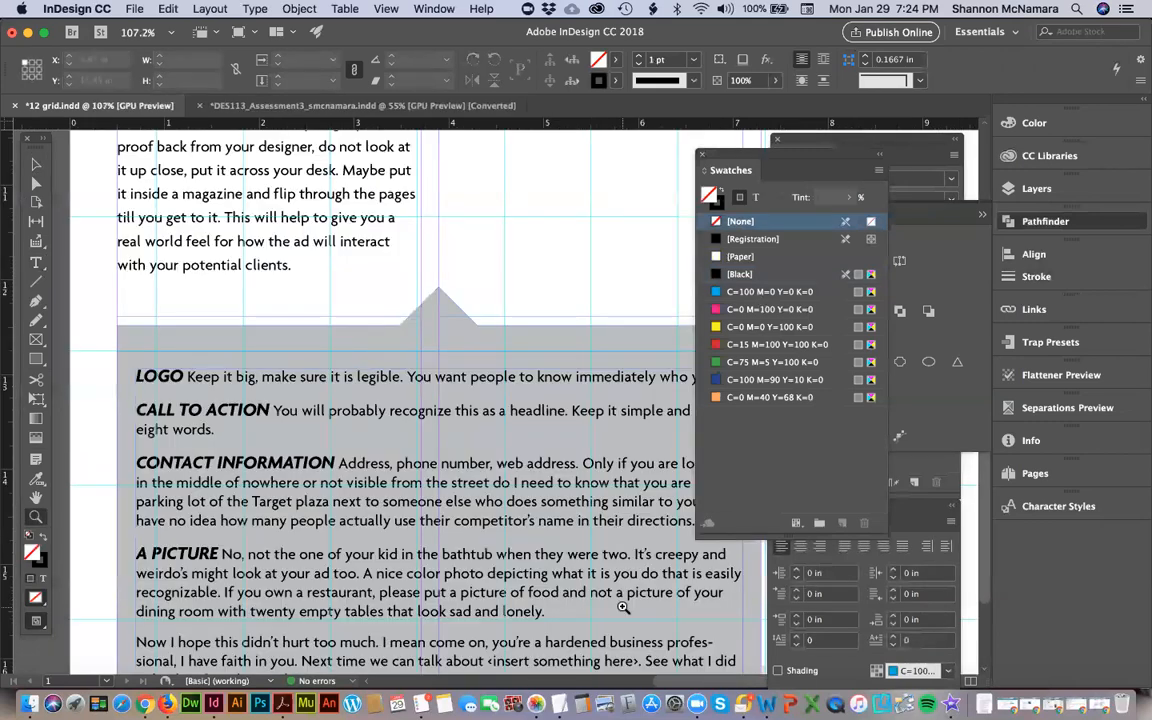
pyautogui.click(35, 164)
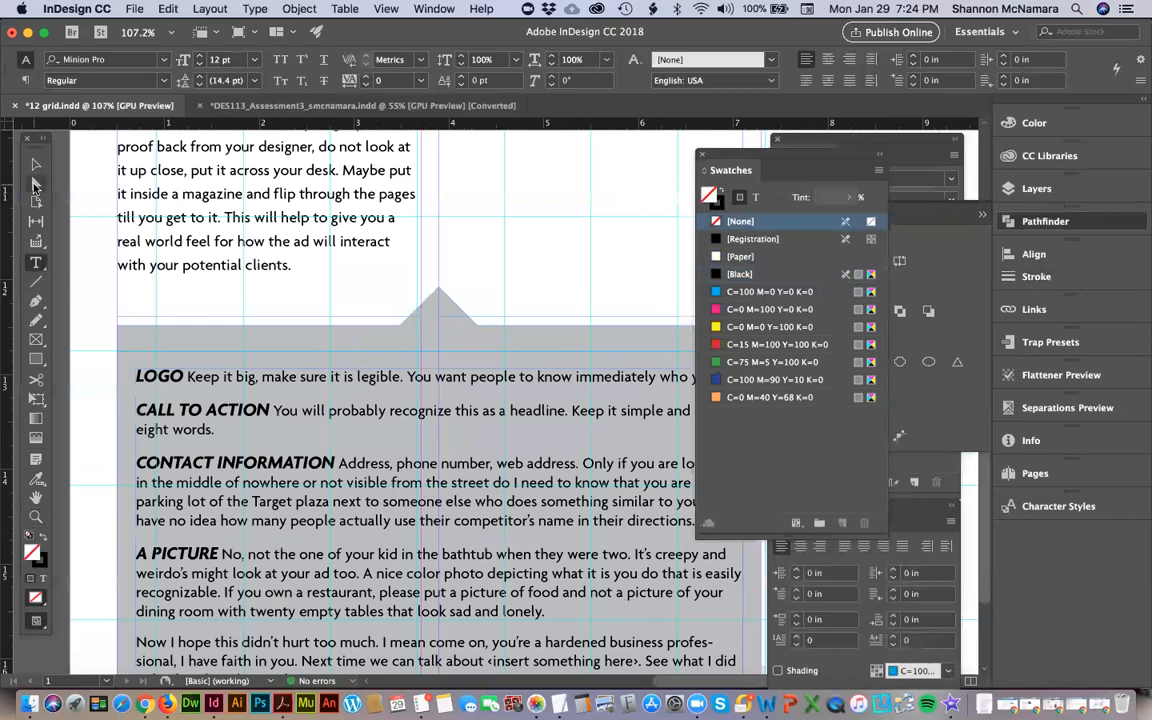
pyautogui.click(190, 410)
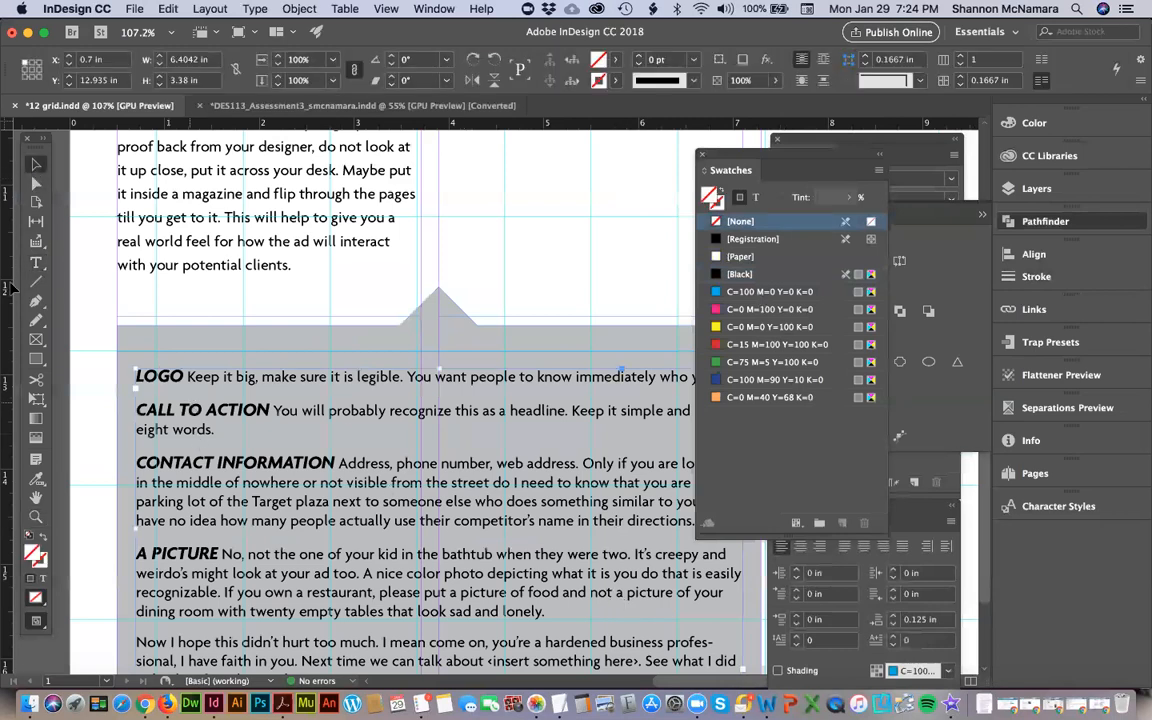
pyautogui.click(87, 378)
pyautogui.scroll(-4, 219, 465)
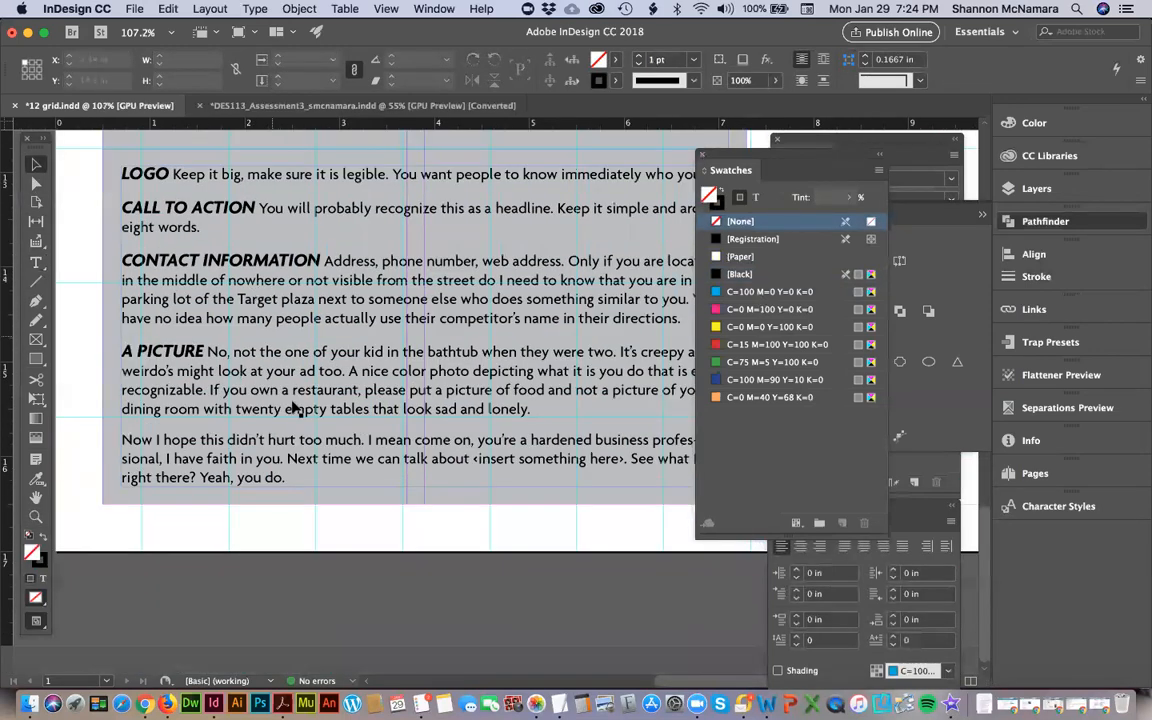
pyautogui.click(293, 405)
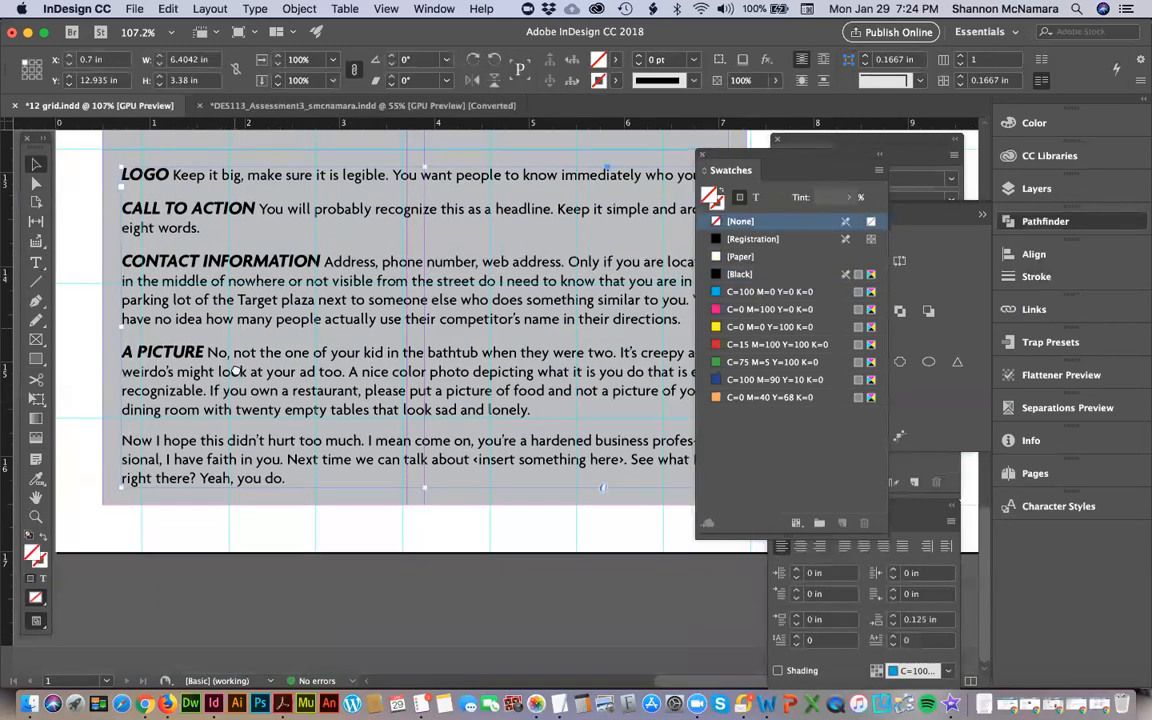
pyautogui.scroll(5, 437, 358)
pyautogui.click(437, 358)
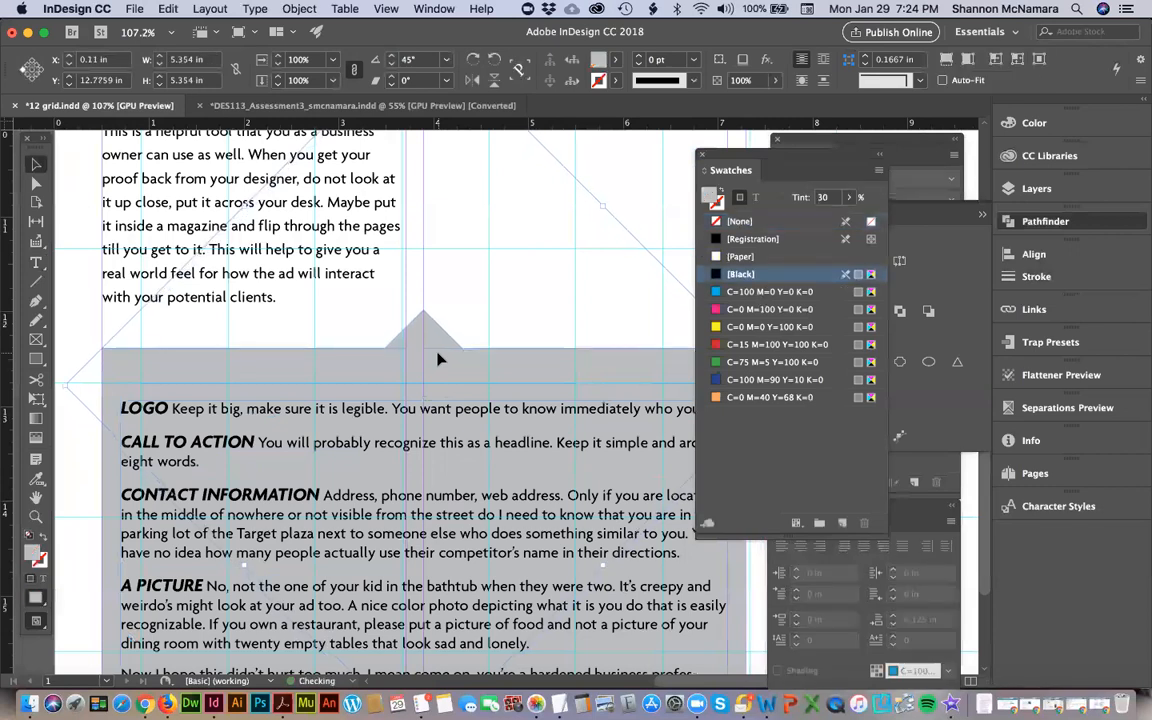
pyautogui.click(77, 281)
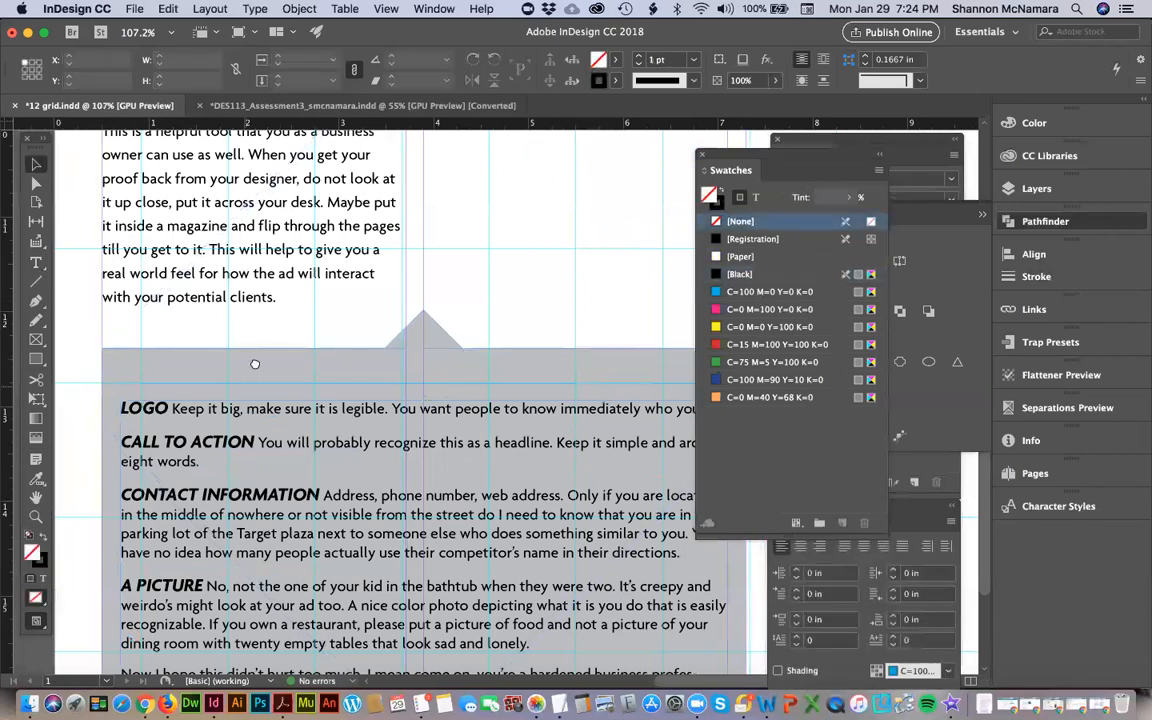
# Add a text frame above the LOGO tip in the gray box with the heading LET'S KEEP IT SIMPLE in Bebas Neue.
pyautogui.scroll(-1, 255, 352)
pyautogui.press('t')
pyautogui.moveTo(128, 305); pyautogui.dragTo(655, 344)
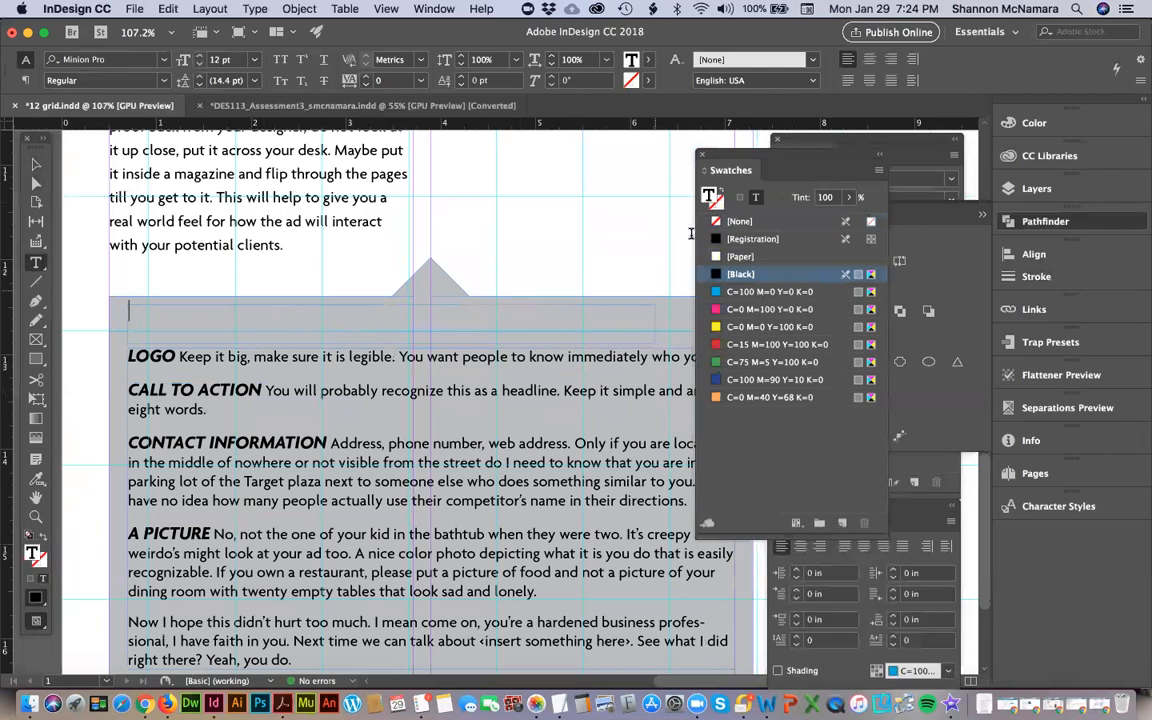
pyautogui.click(112, 62)
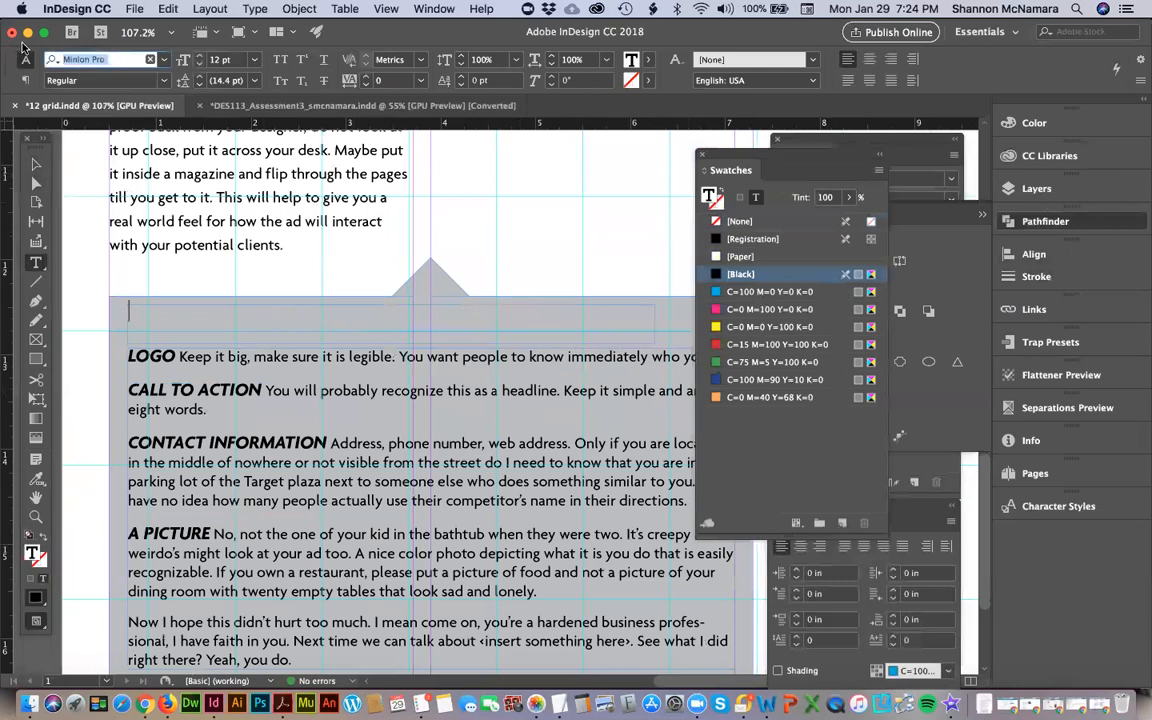
pyautogui.write('beb')
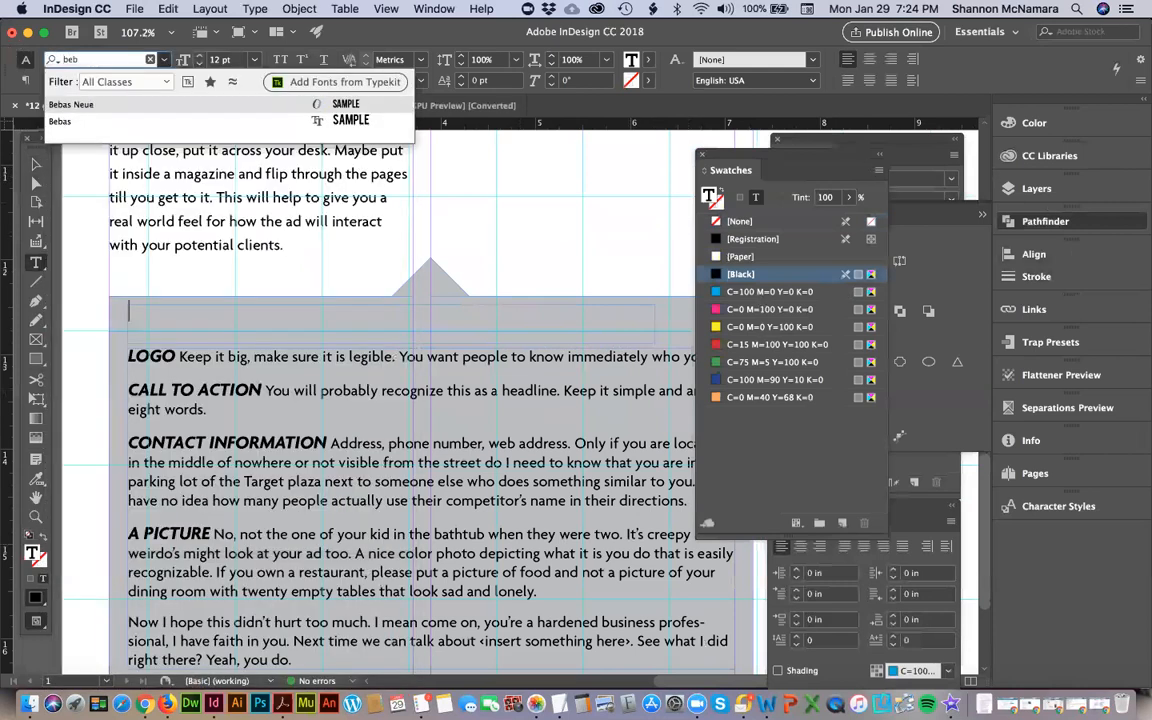
pyautogui.click(76, 106)
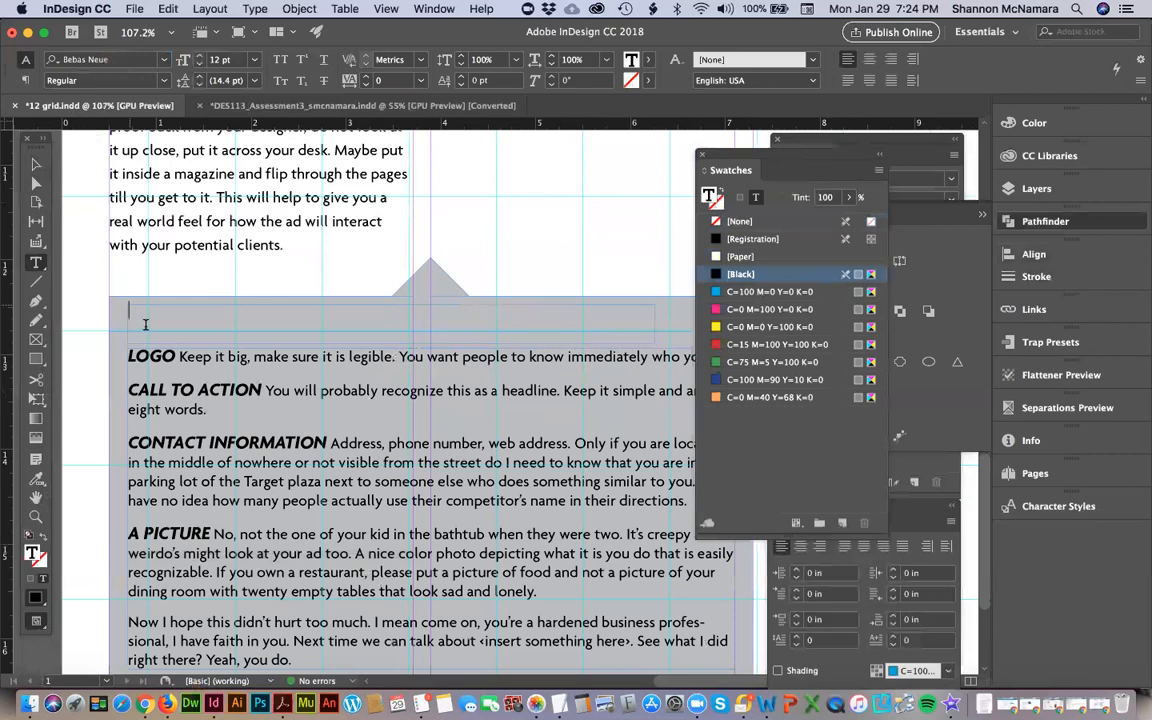
pyautogui.write("LET'S KEEP IT SIMPLE")
# Enlarge the LET'S KEEP IT SIMPLE heading text to 36 pt.
pyautogui.press('super+a')
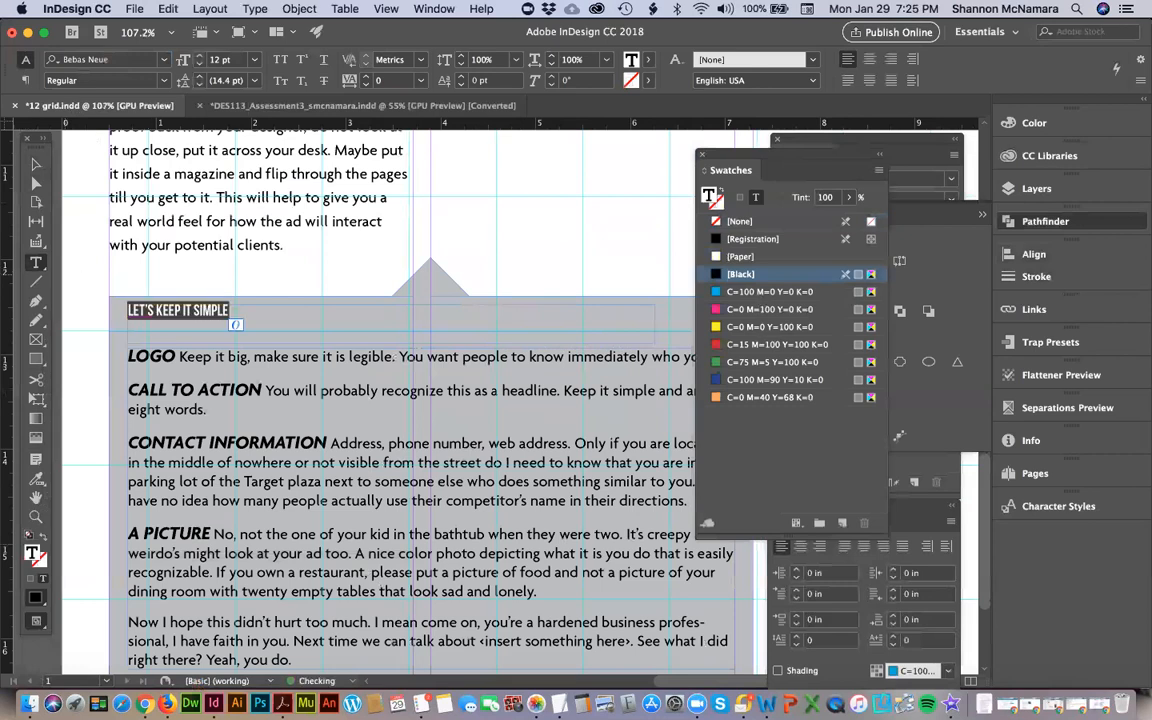
pyautogui.press('super+shift+period')
pyautogui.press('super+shift+period')
pyautogui.press('super+shift+period')
pyautogui.press('super+shift+period')
pyautogui.press('super+shift+period')
pyautogui.press('super+shift+period')
pyautogui.press('super+shift+period')
pyautogui.press('super+shift+period')
pyautogui.press('super+shift+period')
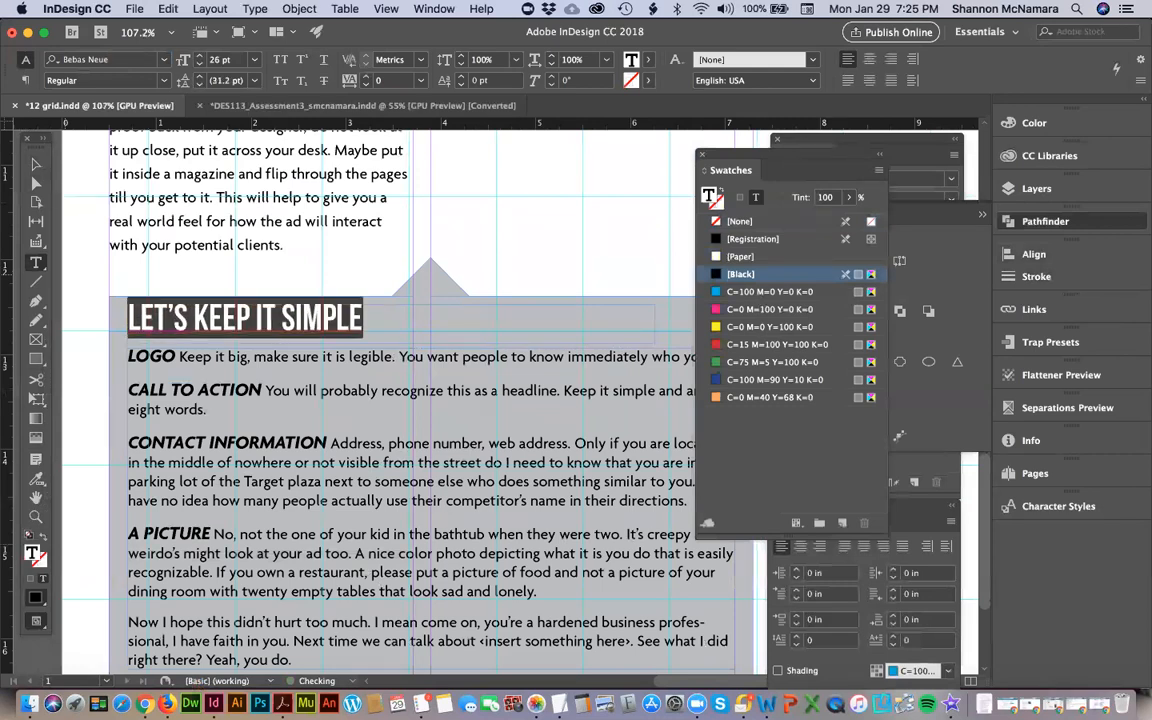
pyautogui.press('super+shift+period')
pyautogui.press('super+shift+period')
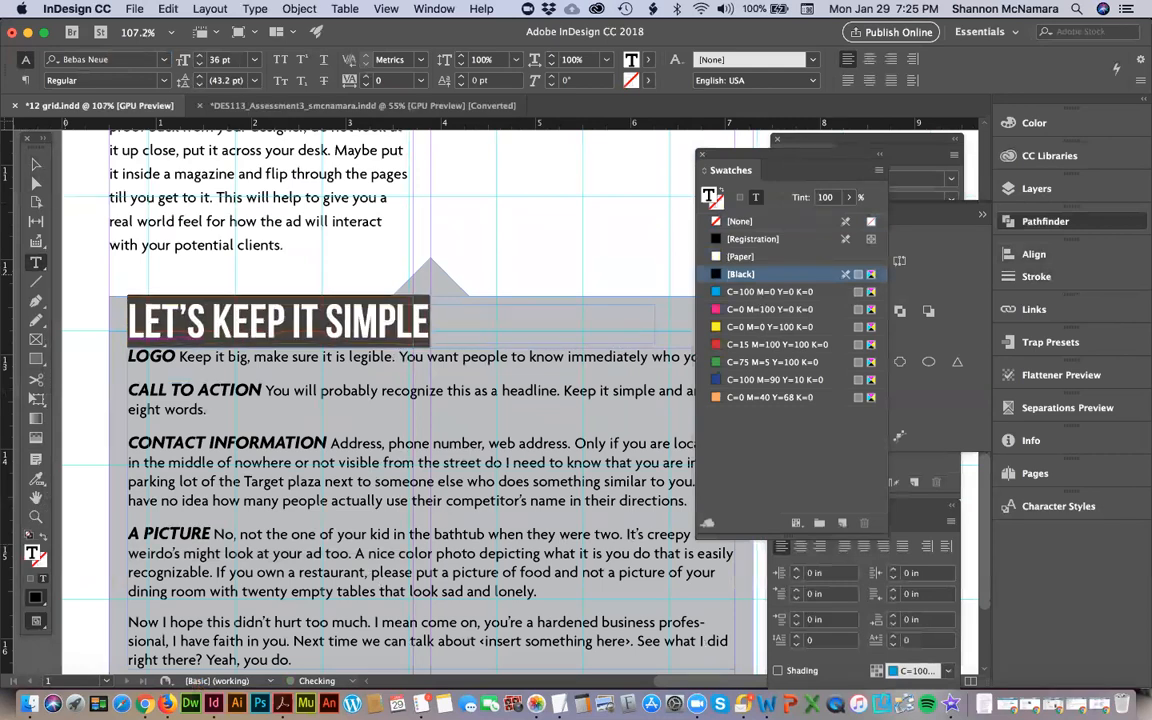
pyautogui.press('Escape')
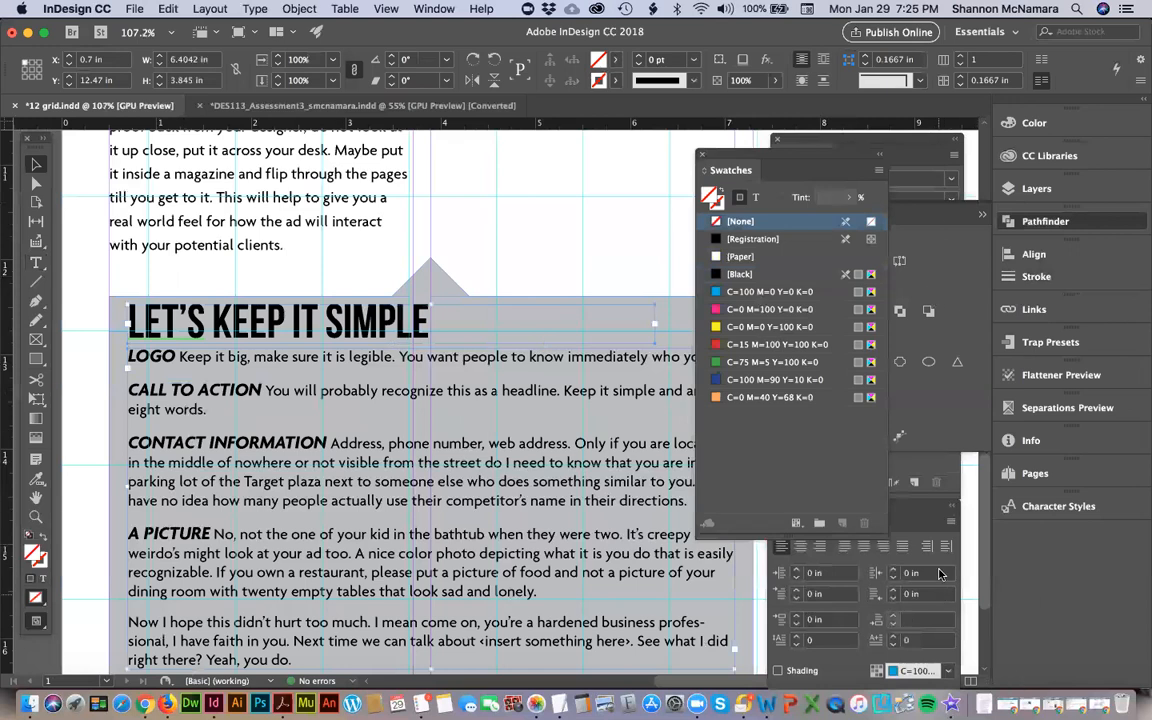
pyautogui.click(1034, 254)
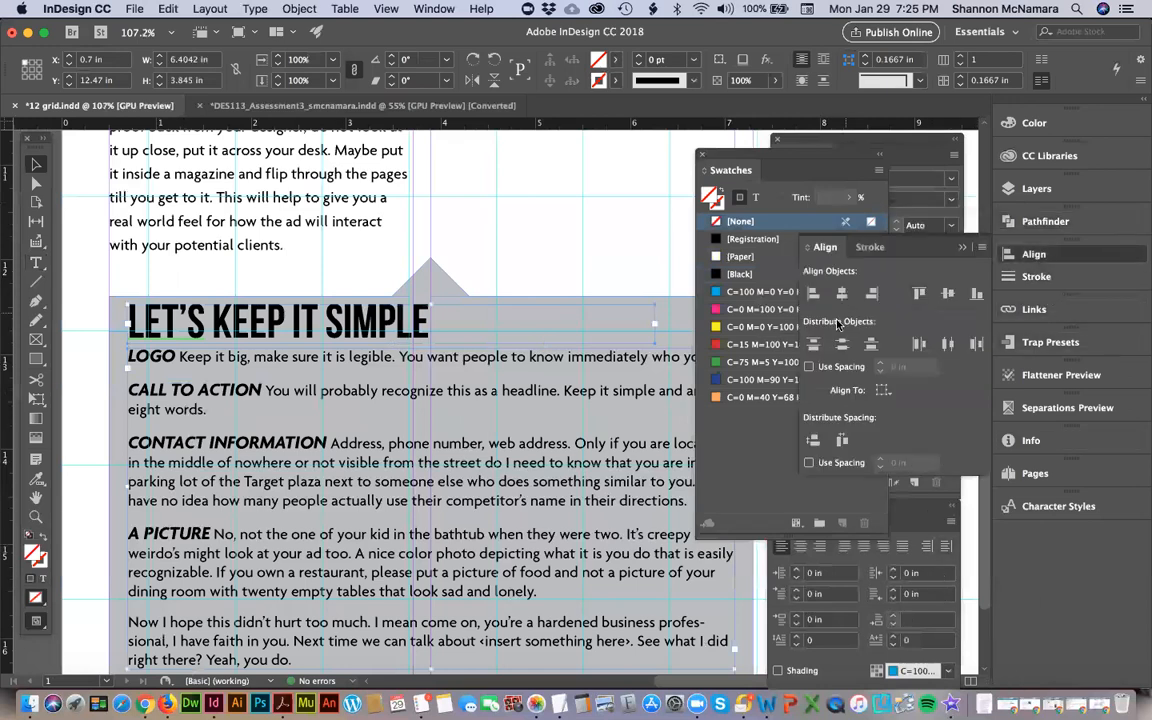
pyautogui.click(85, 297)
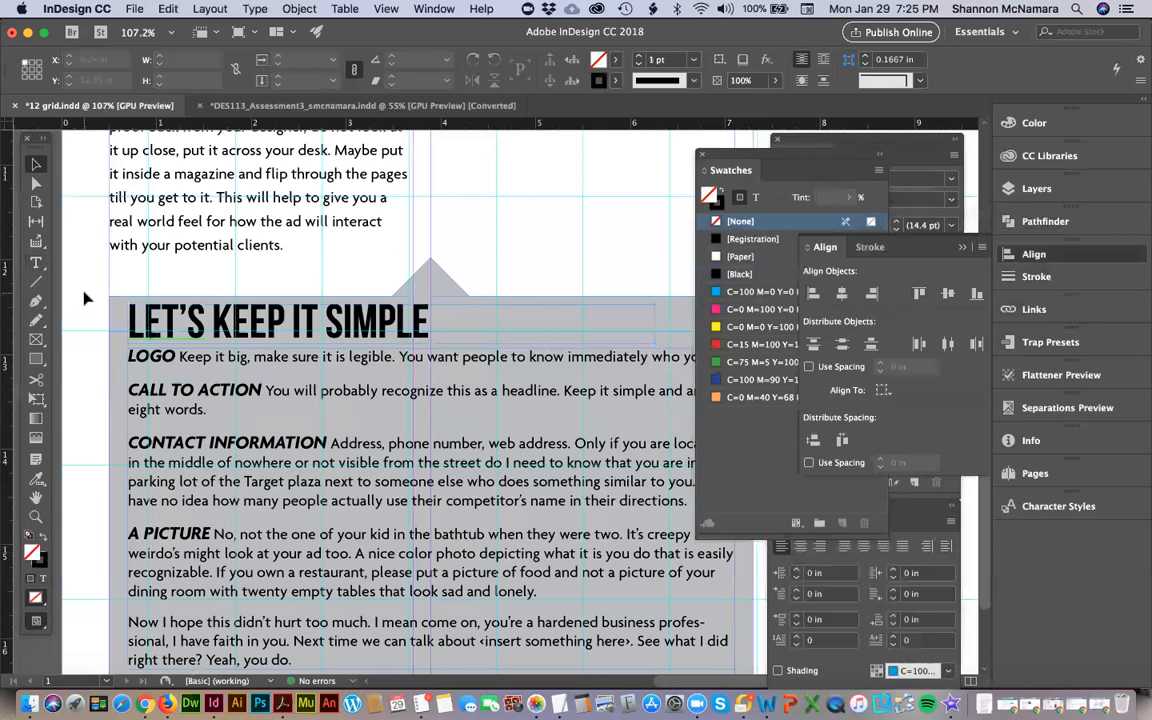
# Nudge the pointed gray shape up about 0.25 in to leave more room above the LET'S KEEP IT SIMPLE heading.
pyautogui.press('super+1')
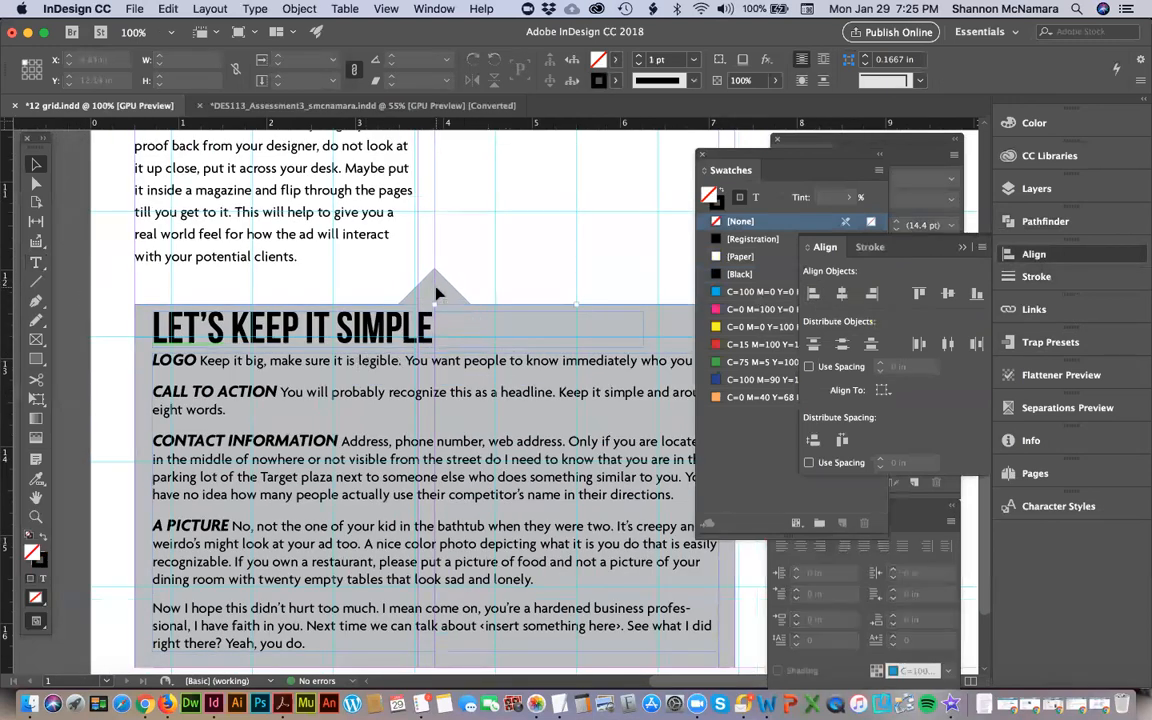
pyautogui.click(433, 291)
pyautogui.press('Up')
pyautogui.press('Up')
pyautogui.press('Up')
pyautogui.press('Up')
pyautogui.press('Up')
pyautogui.press('Up')
pyautogui.press('Up')
pyautogui.press('Up')
pyautogui.press('Up')
pyautogui.press('Up')
pyautogui.press('Up')
pyautogui.press('Up')
pyautogui.press('Up')
pyautogui.press('Up')
pyautogui.press('Up')
pyautogui.press('Up')
pyautogui.press('Up')
pyautogui.press('Up')
pyautogui.press('Up')
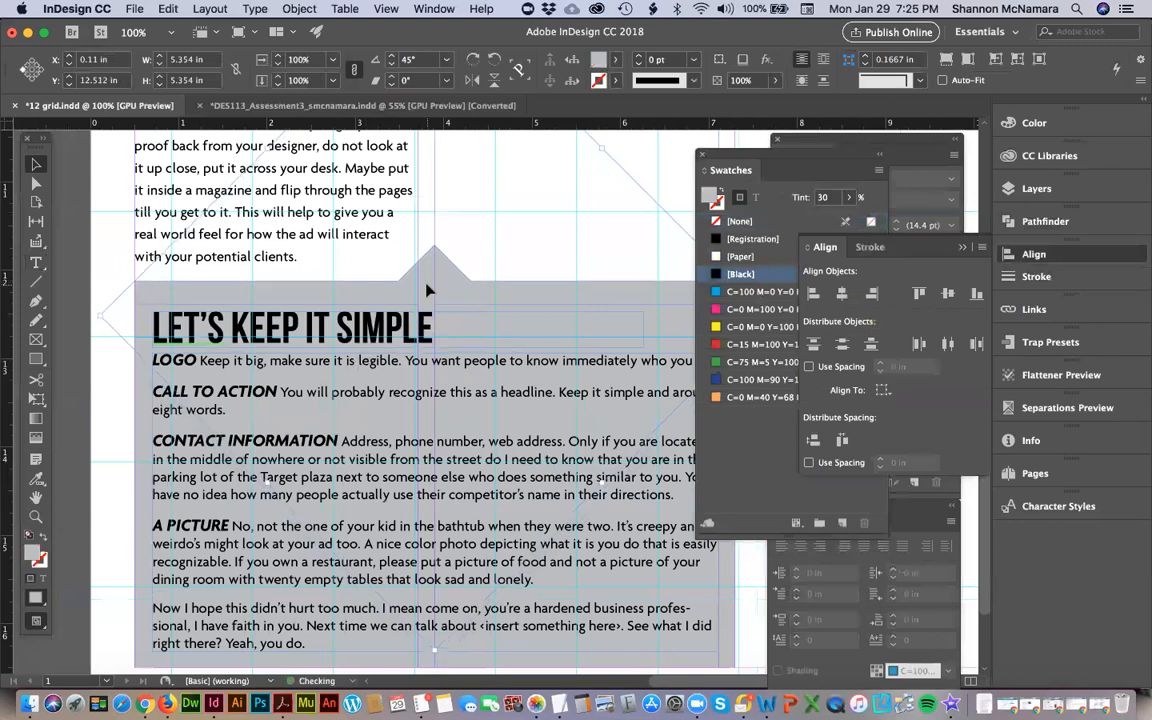
# Nudge the LET'S KEEP IT SIMPLE heading frame up slightly, away from the LOGO tip.
pyautogui.click(248, 330)
pyautogui.press('Up')
pyautogui.press('Up')
pyautogui.press('Up')
pyautogui.press('Up')
pyautogui.press('Up')
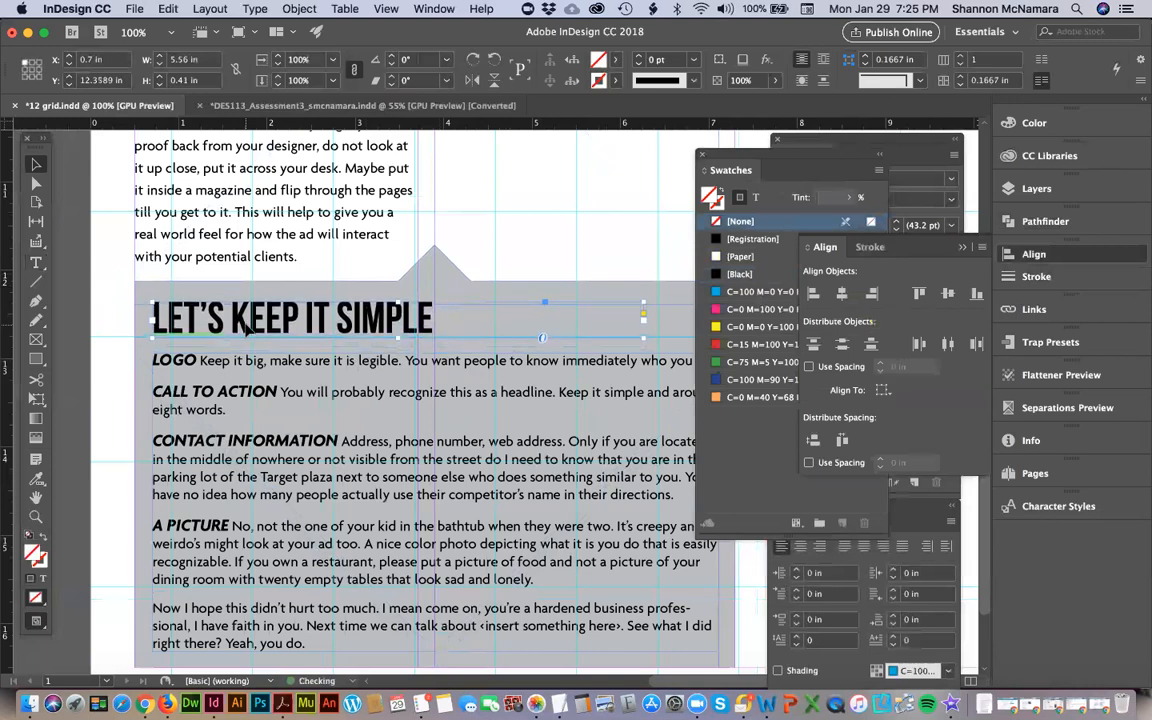
pyautogui.click(103, 297)
# Shorten the first column's body text frame from the bottom to about 8.14 in high, clearing space above the gray box.
pyautogui.press('super+0')
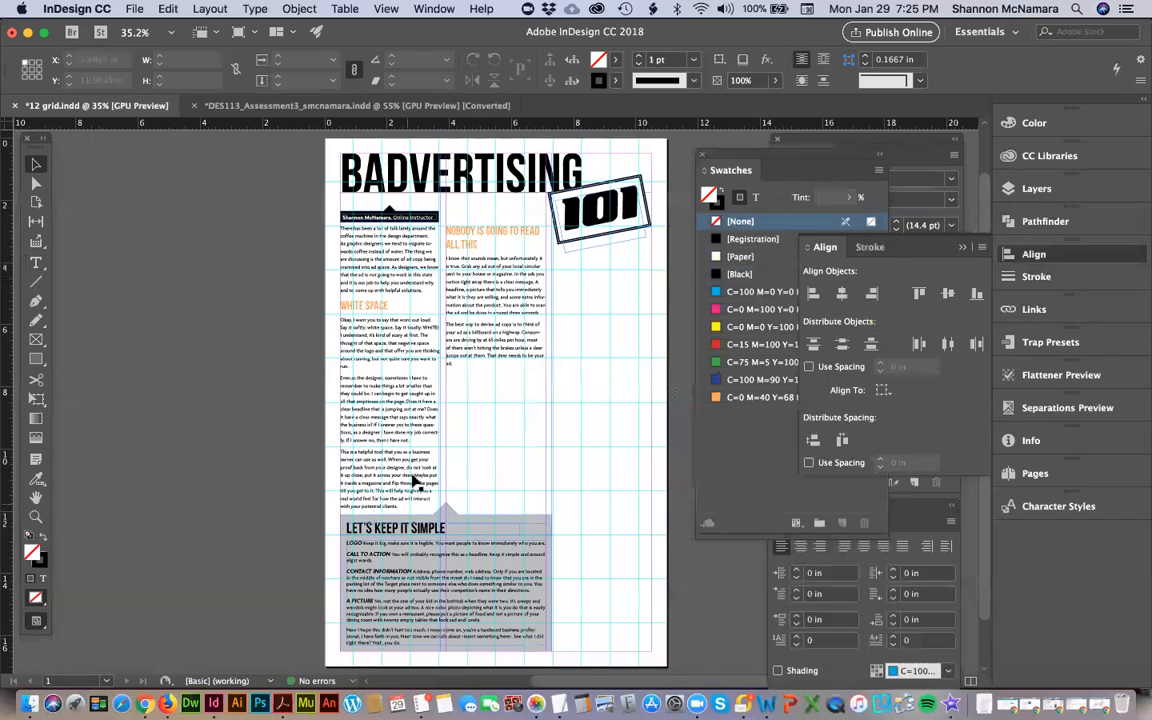
pyautogui.click(366, 422)
pyautogui.moveTo(389, 521); pyautogui.dragTo(397, 485)
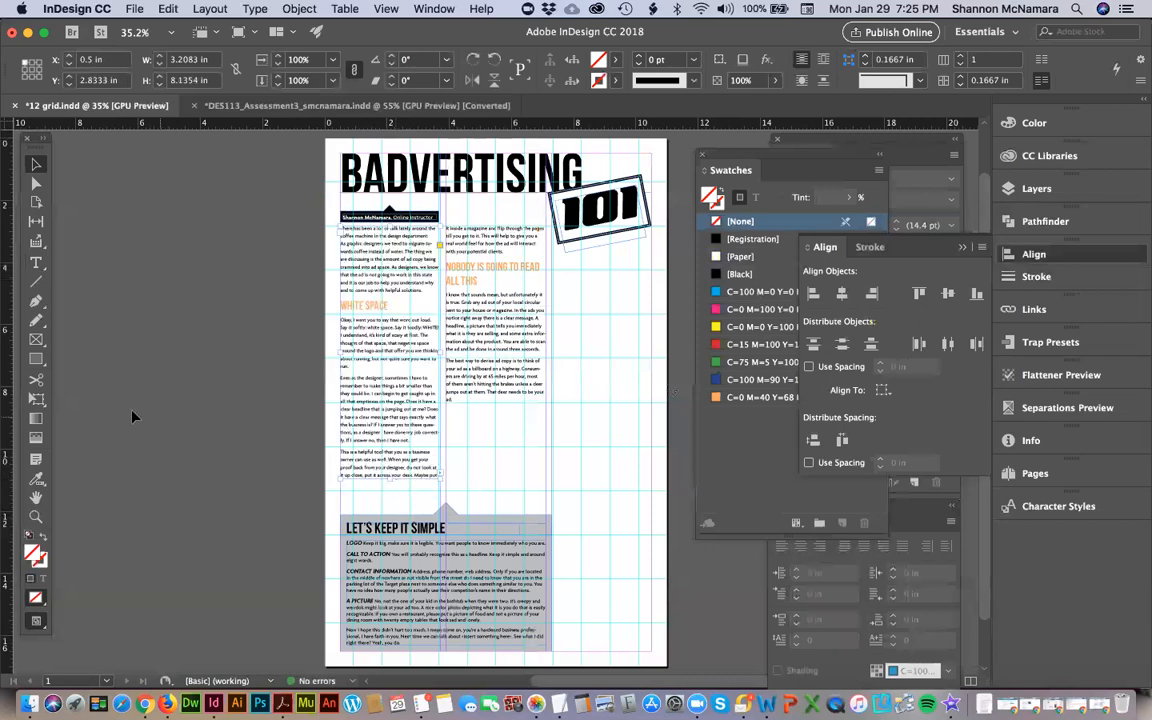
pyautogui.click(250, 396)
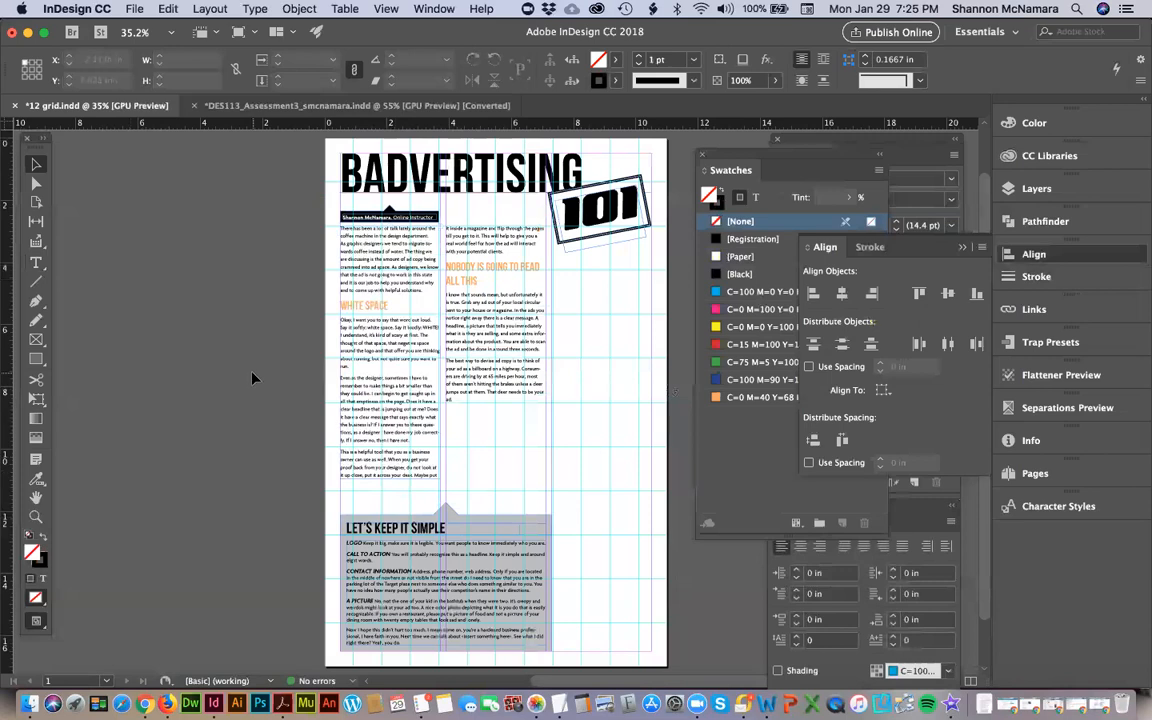
# Move the black byline bar together with its pointer up about 0.2 in, away from the body text.
pyautogui.press('z')
pyautogui.moveTo(312, 206); pyautogui.dragTo(632, 572)
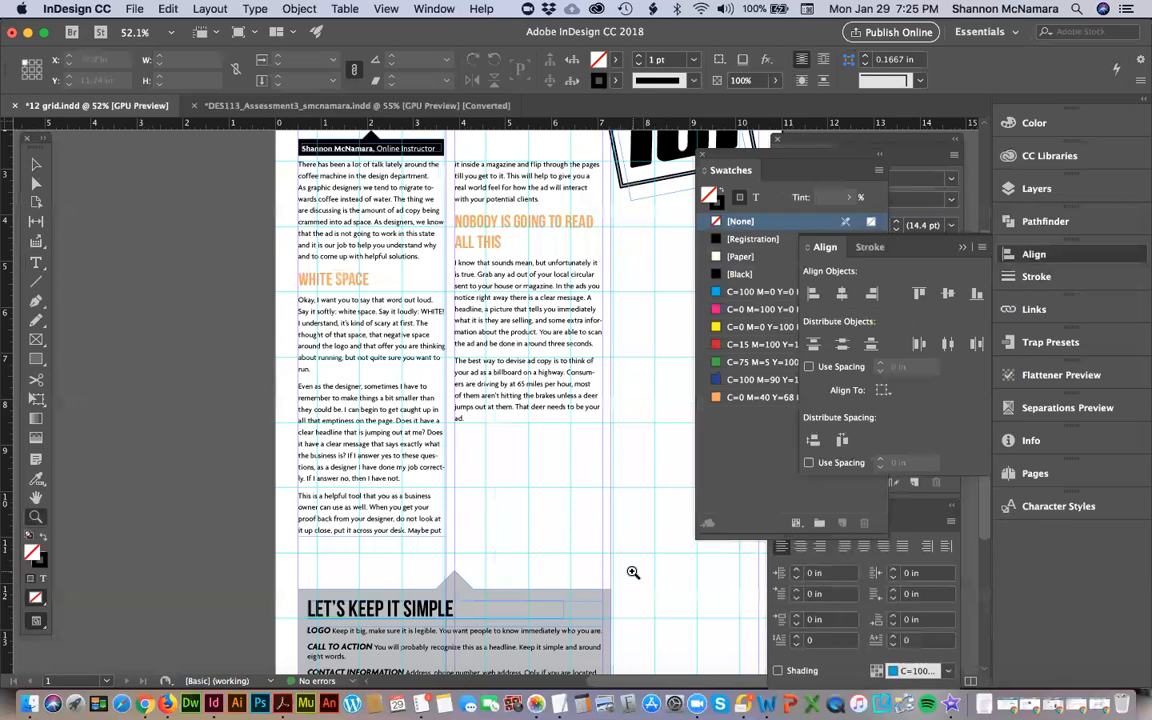
pyautogui.moveTo(377, 235); pyautogui.dragTo(395, 367)
pyautogui.press('v')
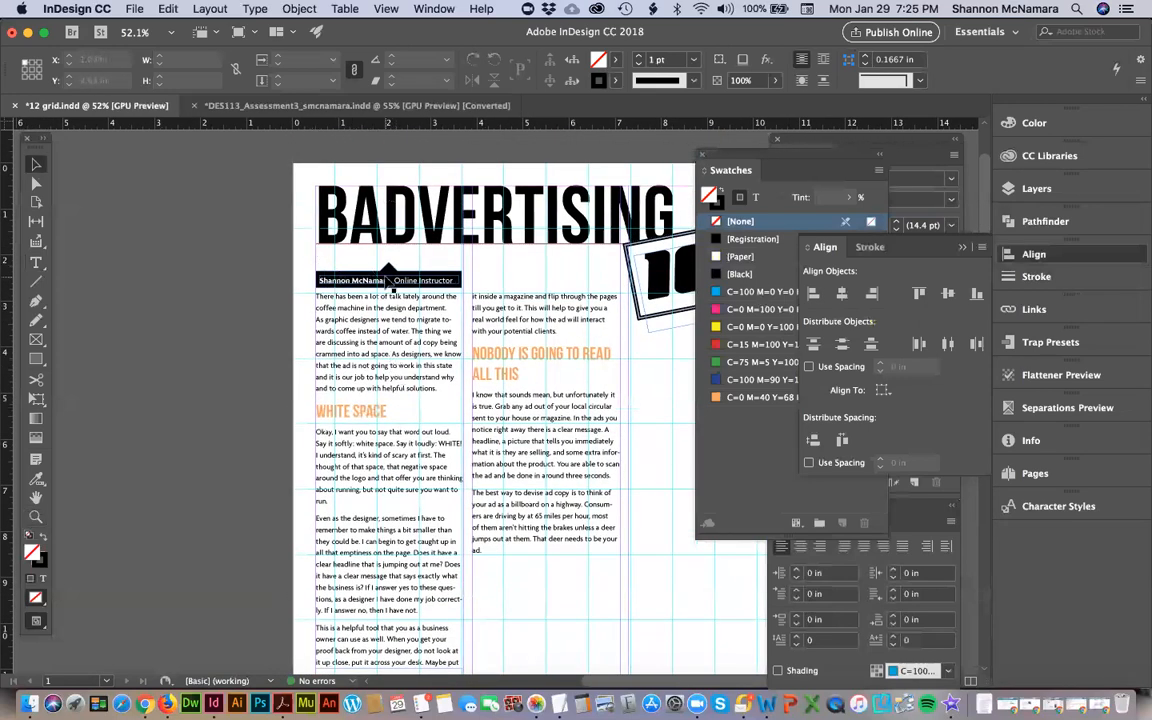
pyautogui.click(388, 278)
pyautogui.keyDown('shift'); pyautogui.click(387, 269); pyautogui.keyUp('shift')
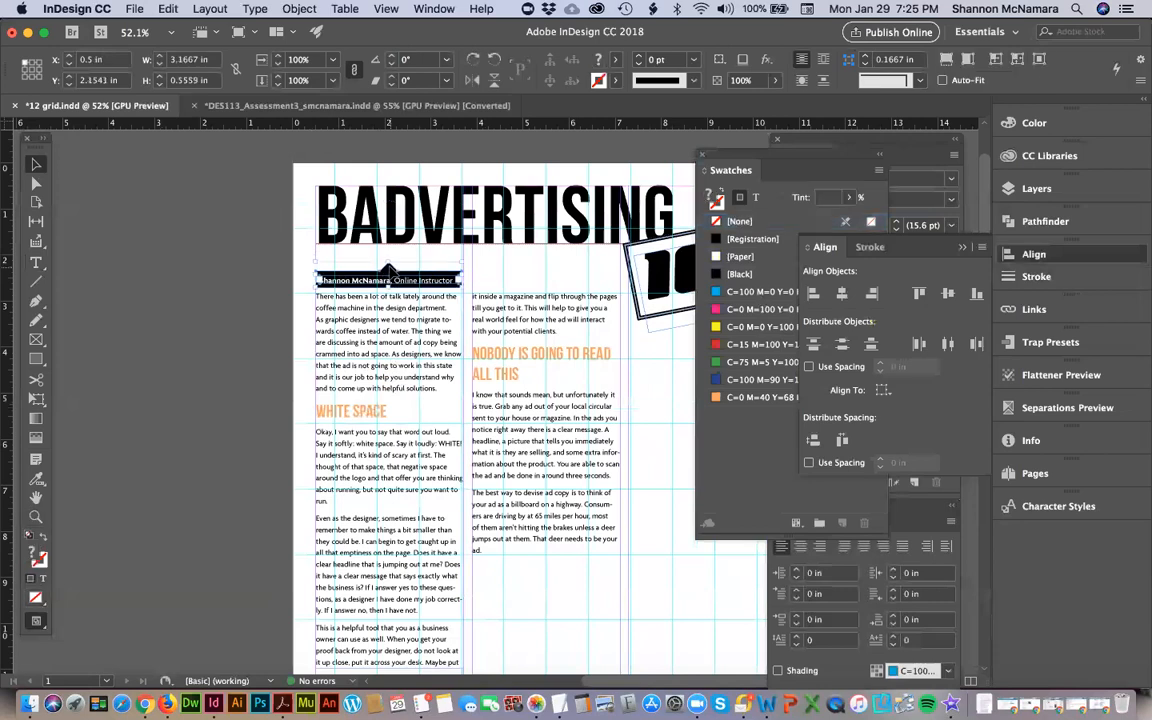
pyautogui.moveTo(388, 270); pyautogui.dragTo(389, 262)
pyautogui.press('Up')
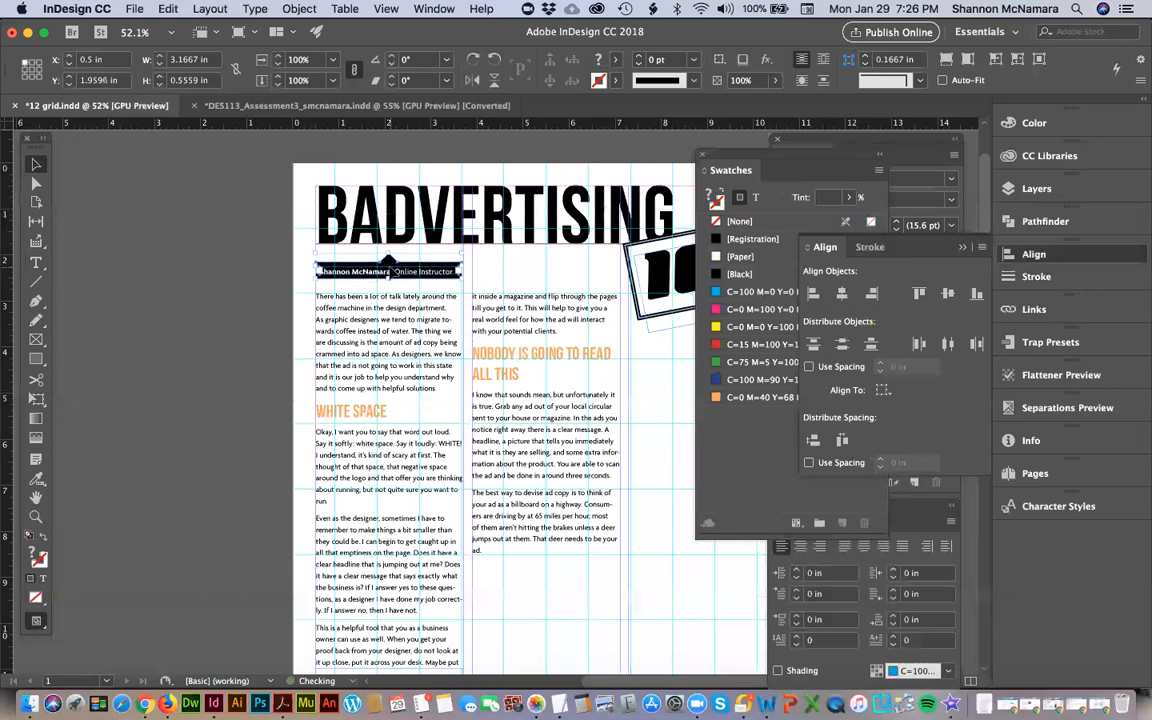
pyautogui.click(240, 272)
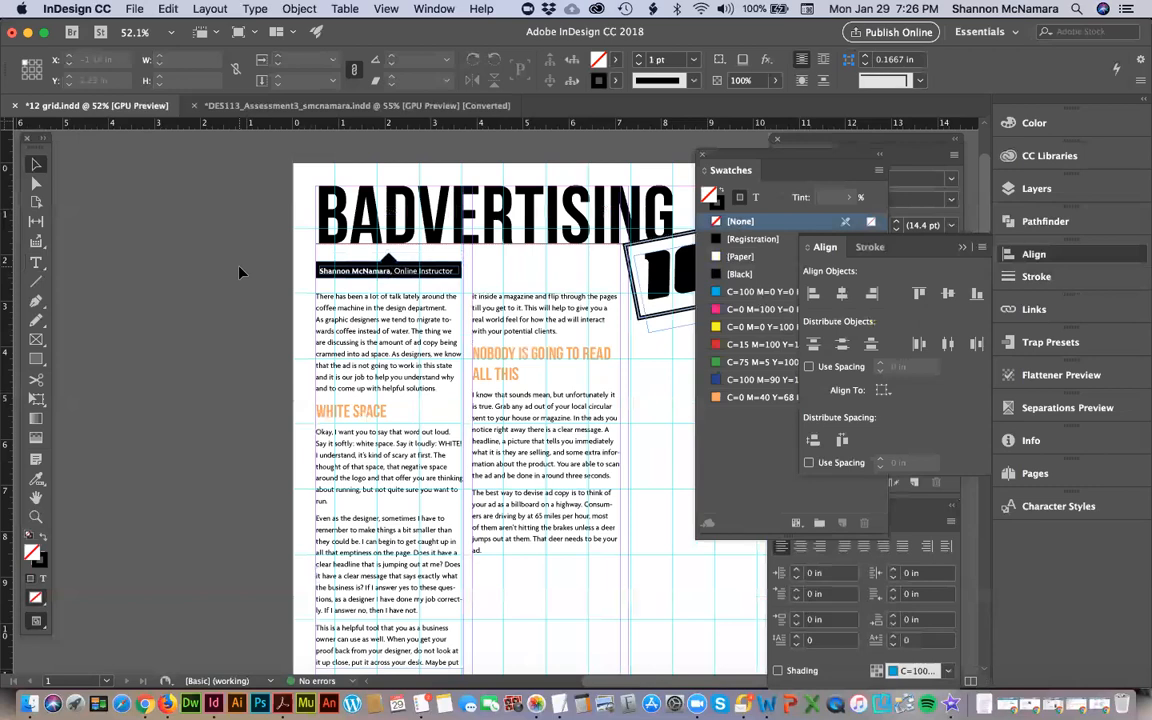
# Tighten the tracking of the first paragraph under WHITE SPACE to -4 to pull in its single-word last line.
pyautogui.scroll(-3, 380, 347)
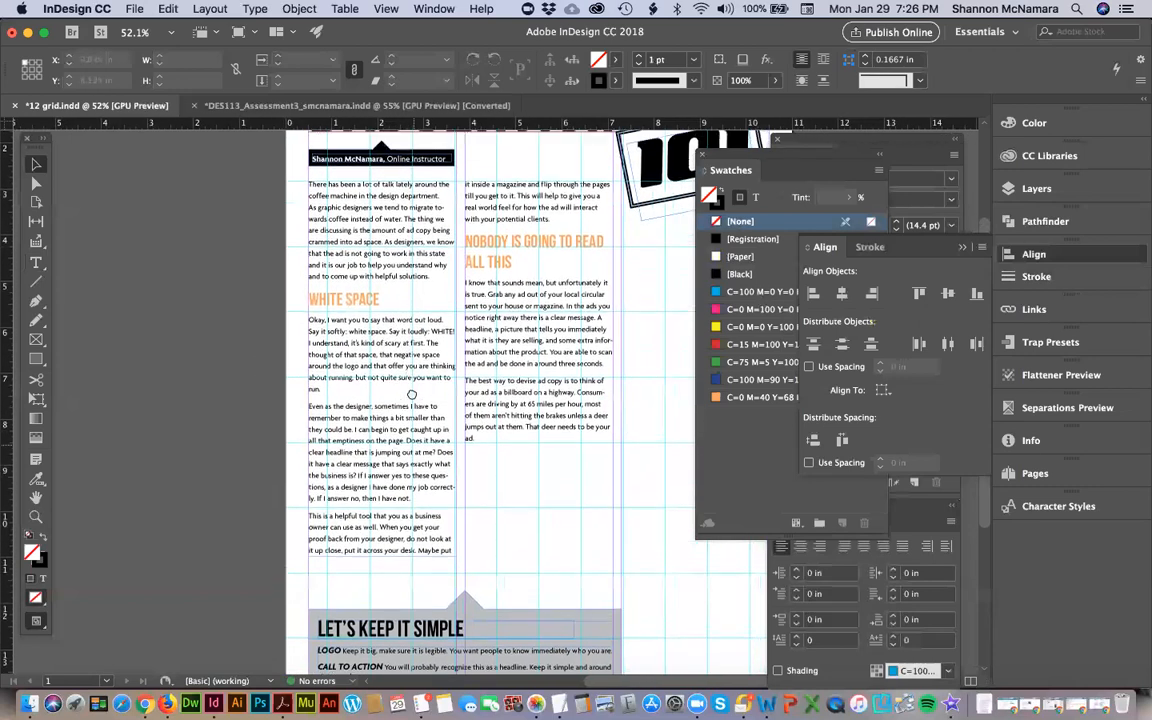
pyautogui.scroll(3, 405, 321)
pyautogui.press('z')
pyautogui.moveTo(293, 267); pyautogui.dragTo(494, 569)
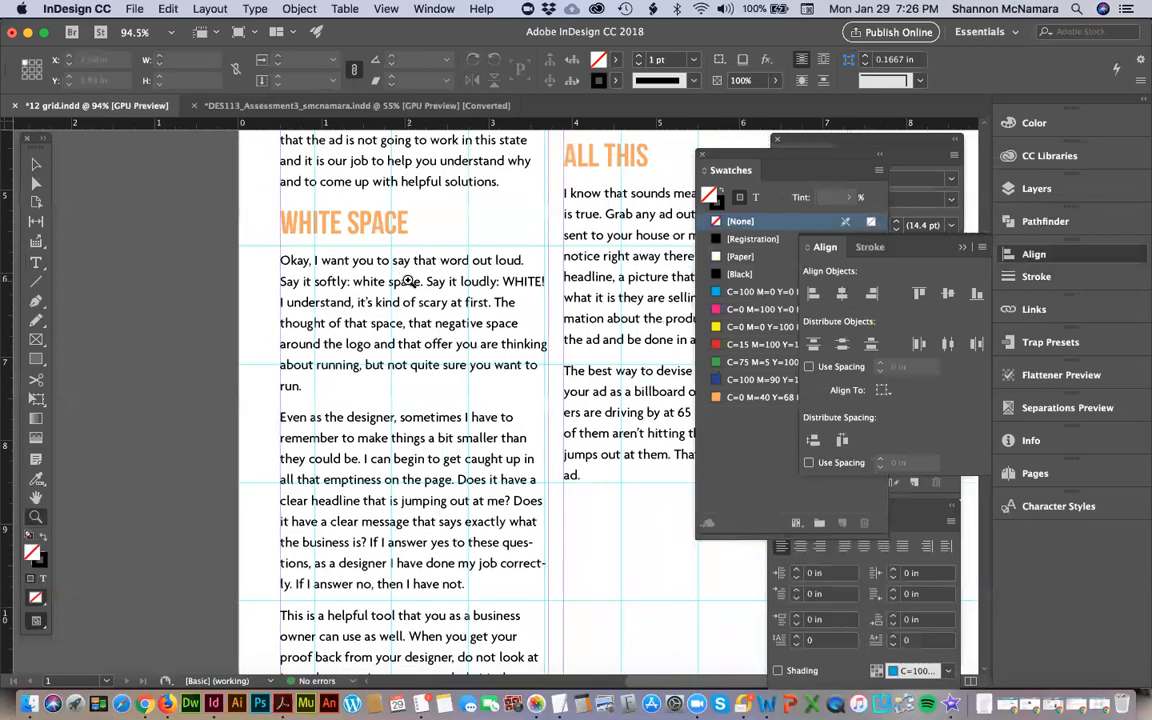
pyautogui.press('t')
pyautogui.moveTo(287, 368); pyautogui.dragTo(262, 262)
pyautogui.click(924, 152)
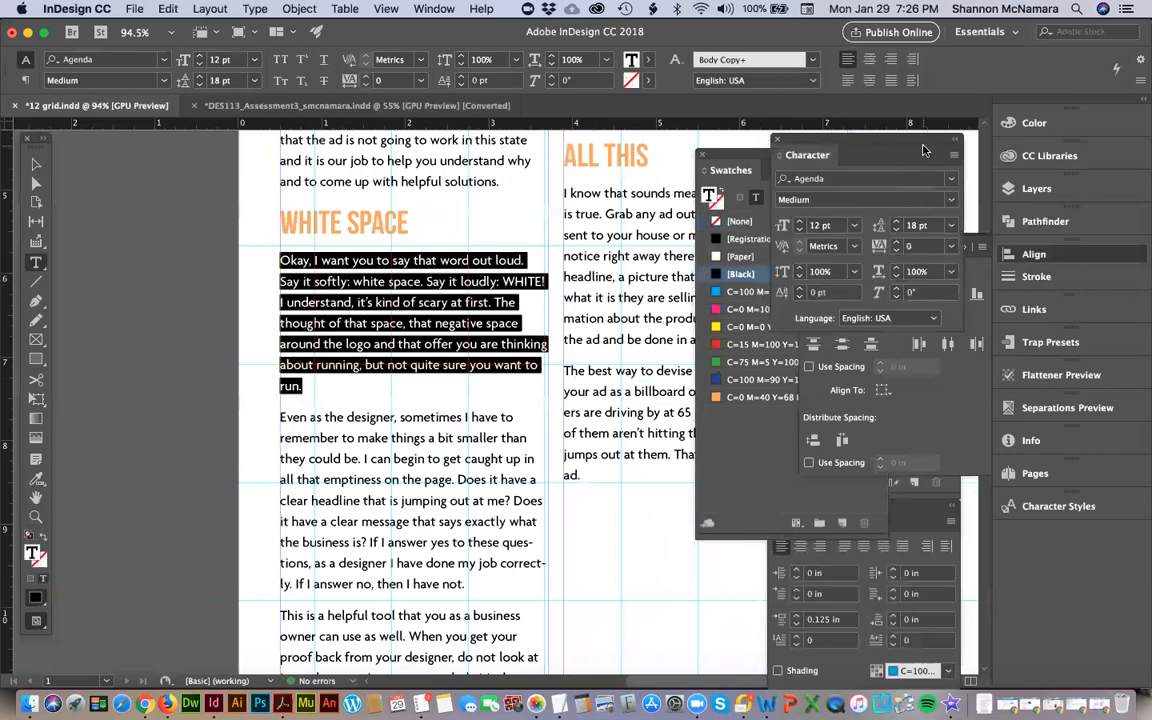
pyautogui.click(907, 246)
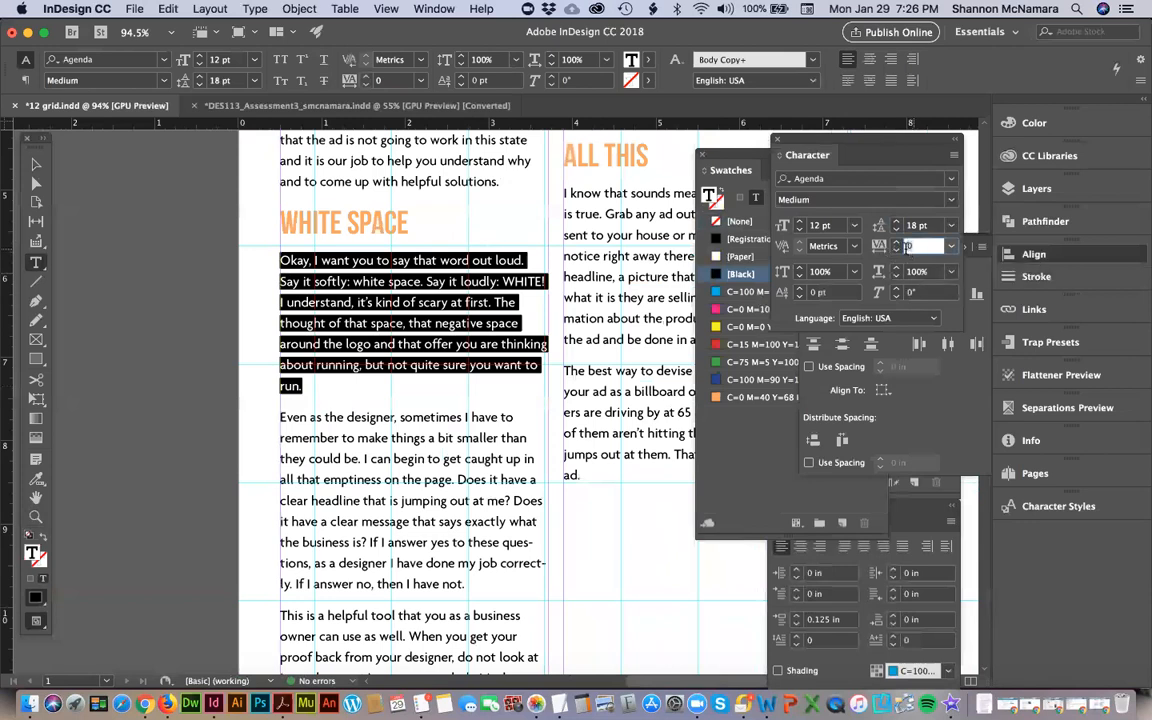
pyautogui.press('Return')
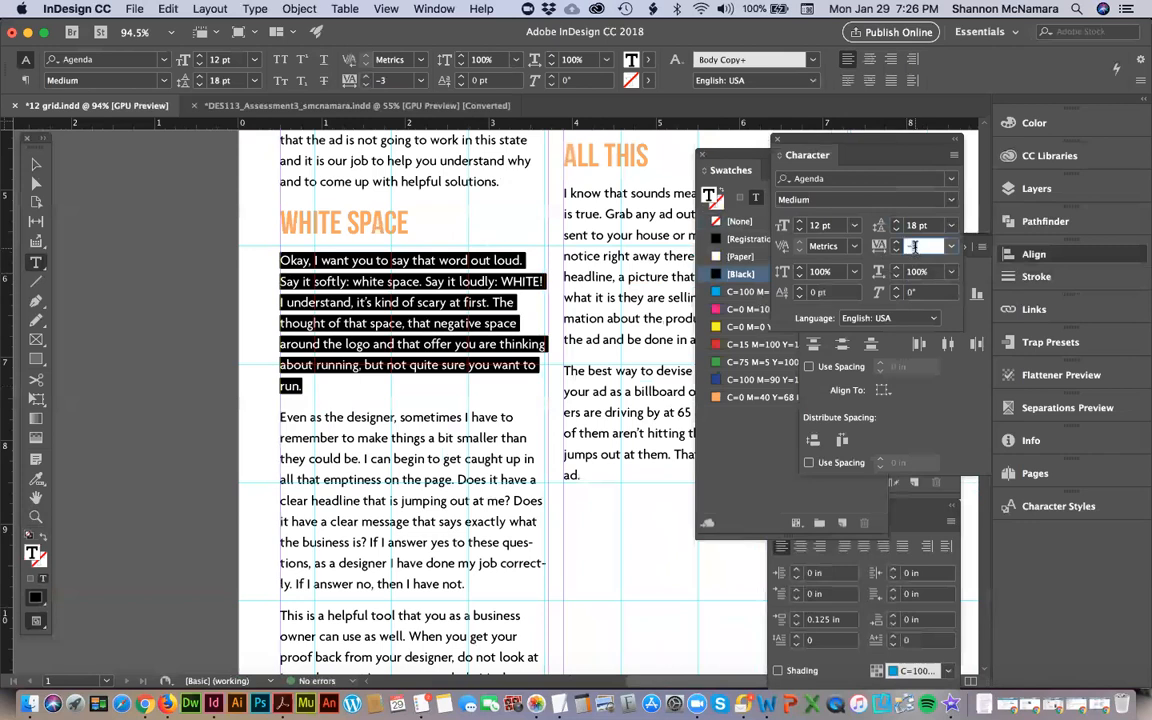
pyautogui.press('Return')
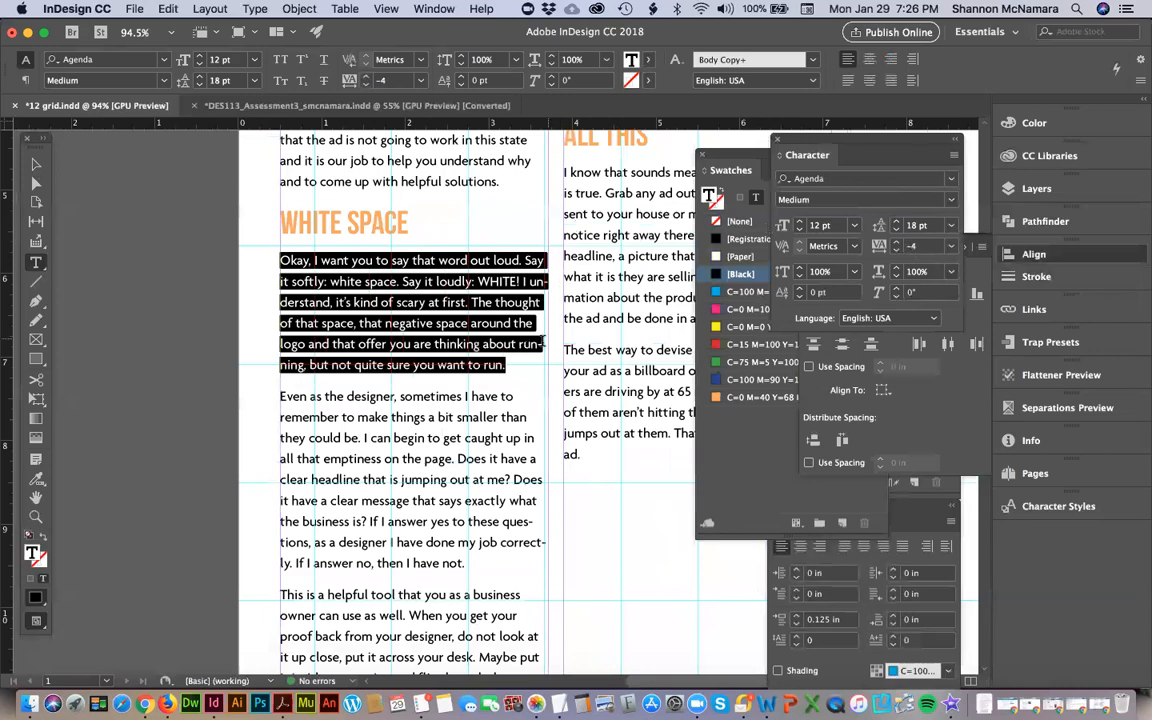
pyautogui.click(527, 282)
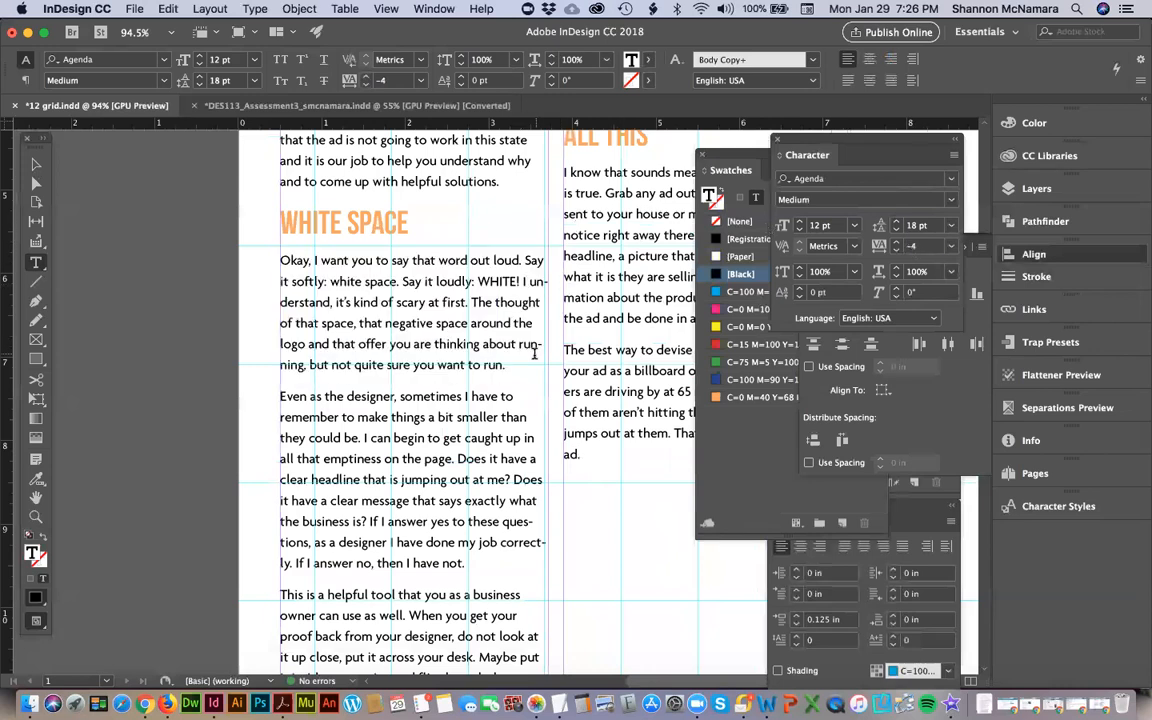
# Insert a forced line break before "running" in the first WHITE SPACE paragraph to remove its hyphenation.
pyautogui.hotkey('shift', 'Return')
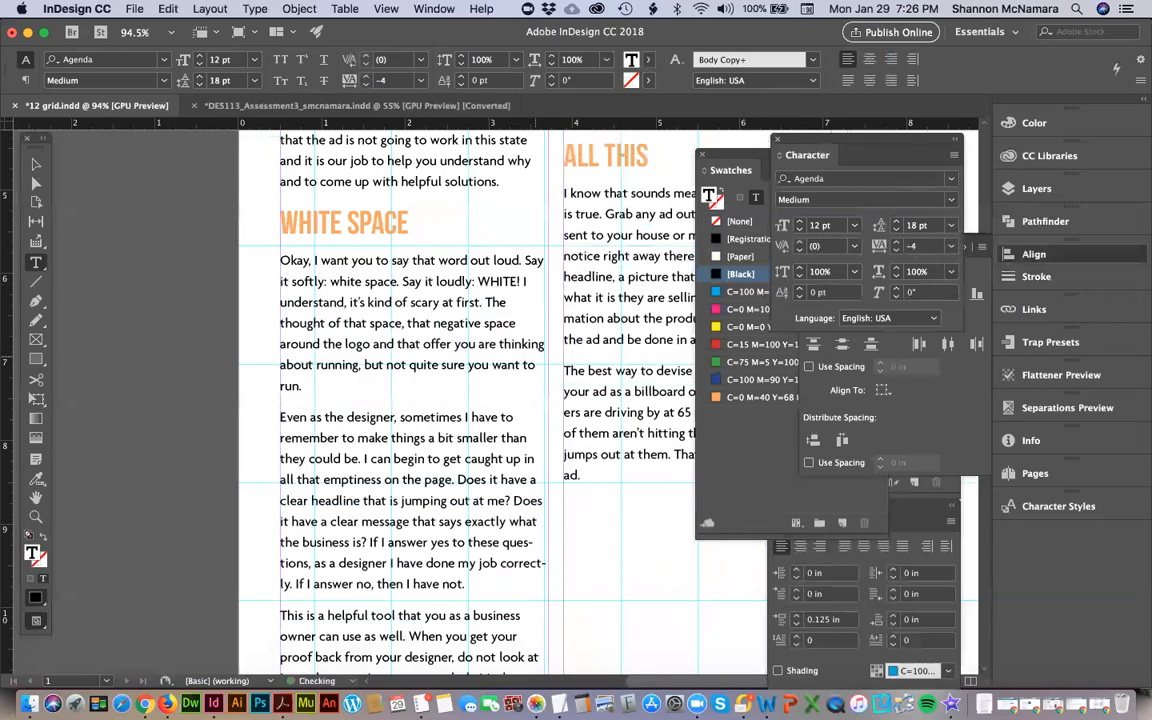
pyautogui.press('BackSpace')
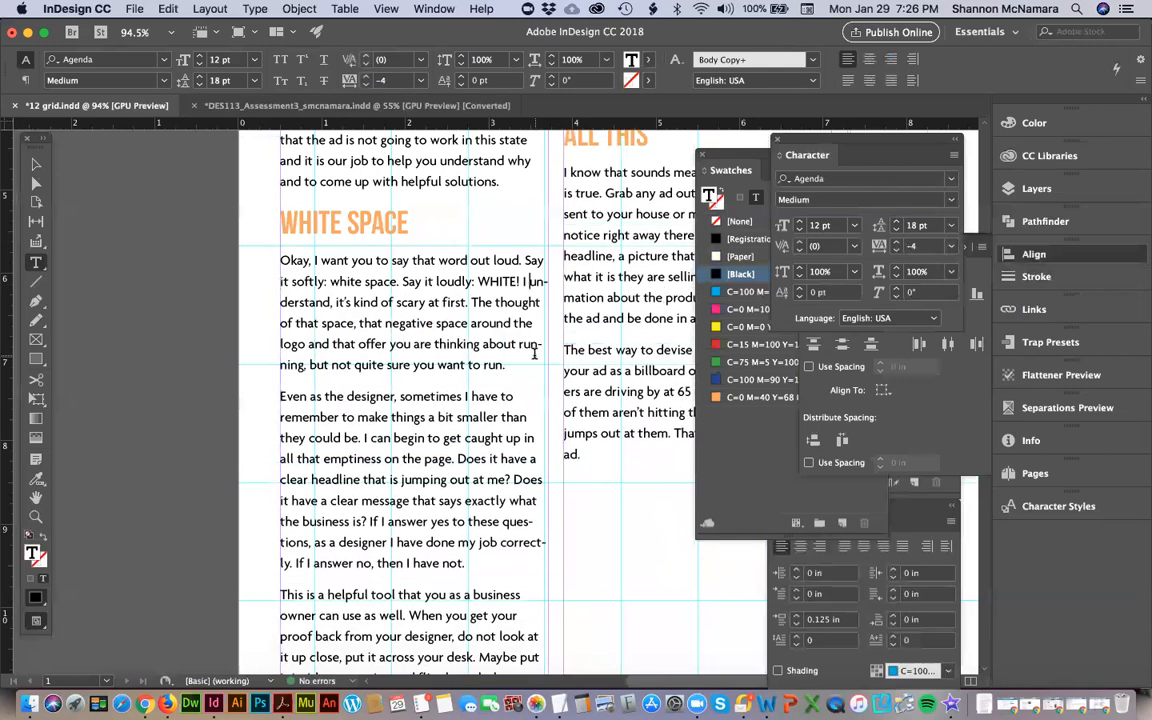
pyautogui.click(517, 344)
pyautogui.hotkey('shift', 'Return')
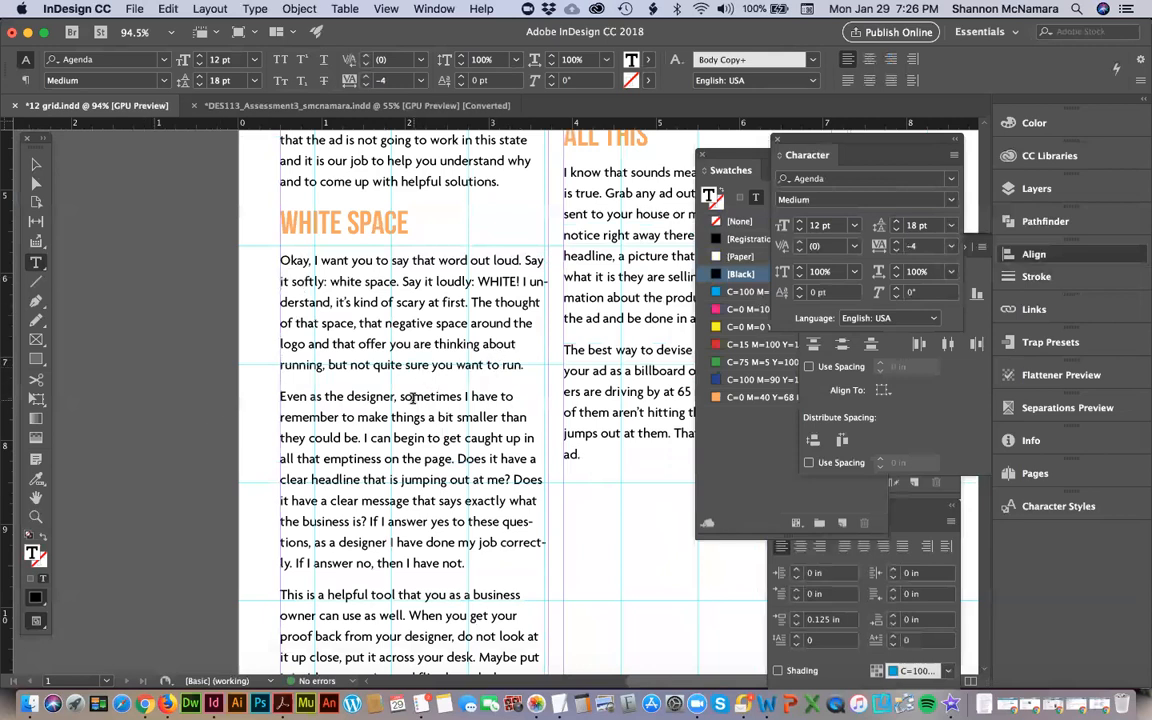
pyautogui.press('BackSpace')
pyautogui.press('Return')
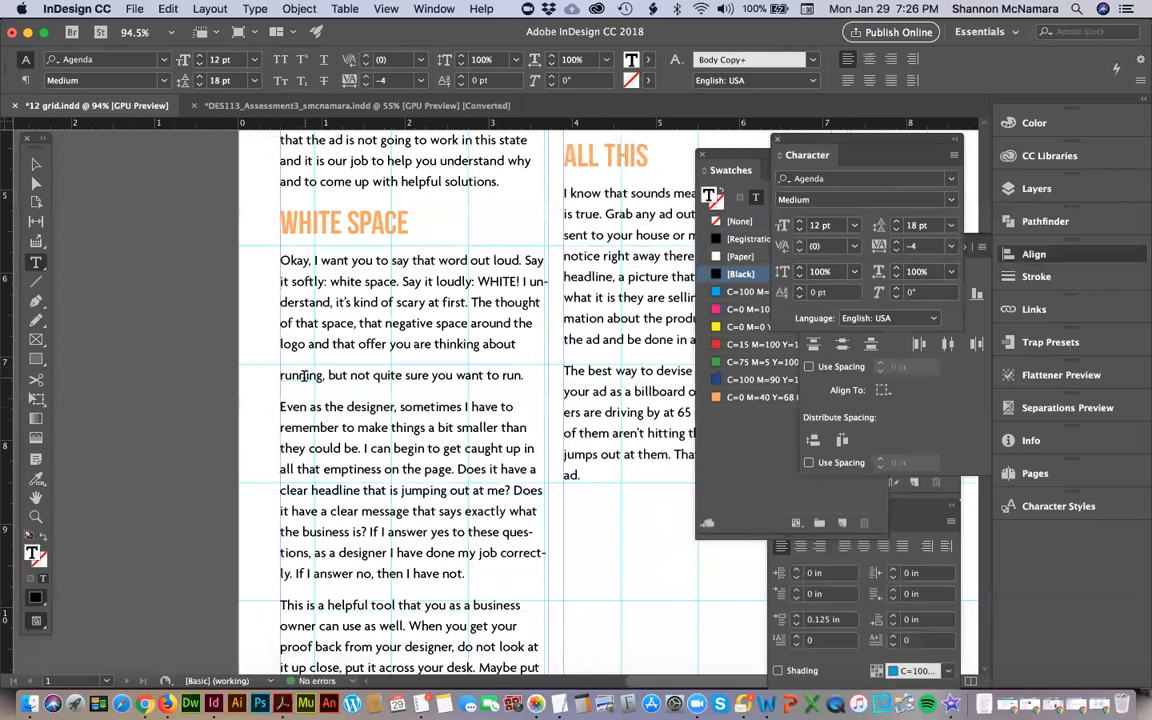
pyautogui.press('BackSpace')
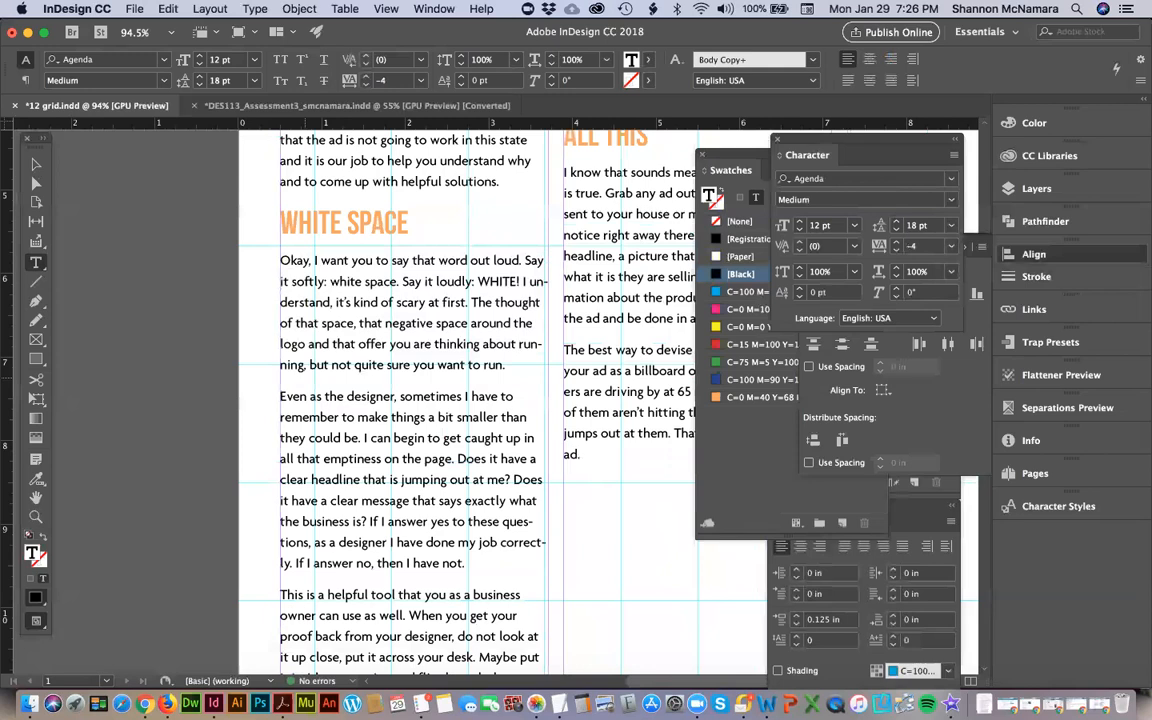
pyautogui.hotkey('shift', 'Return')
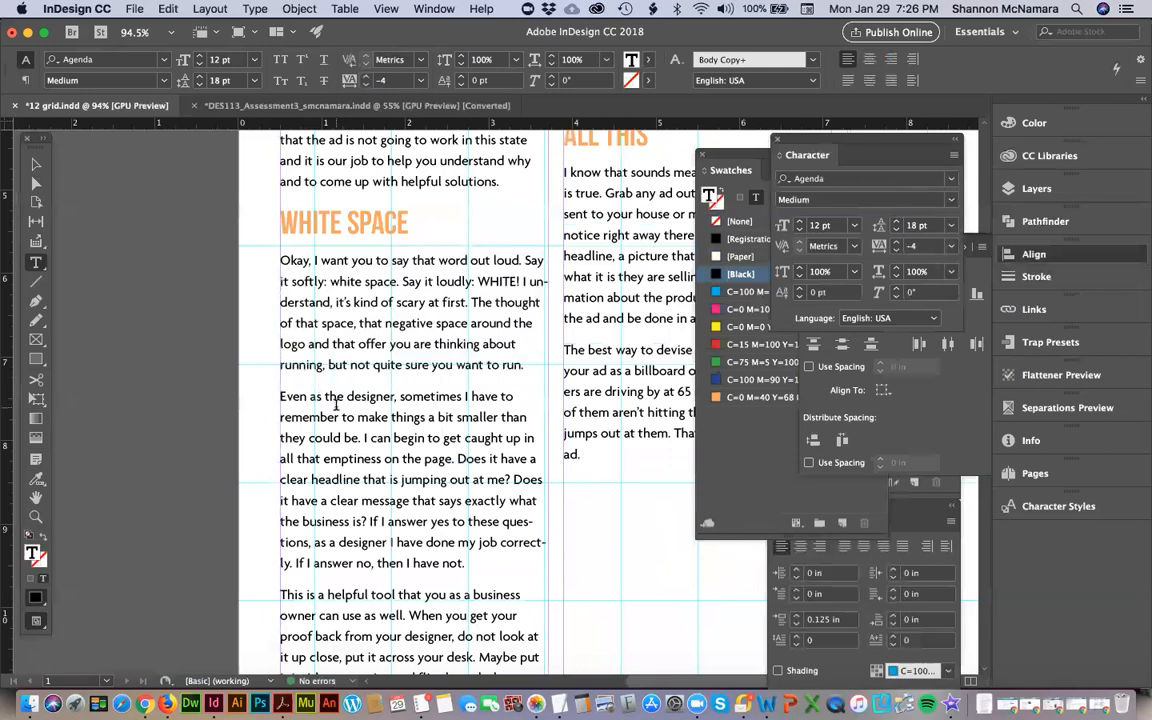
# Try a tracking of -4 on the second column's closing paragraph starting "The best way to devise ad copy".
pyautogui.scroll(-5, 336, 404)
pyautogui.scroll(3, 327, 401)
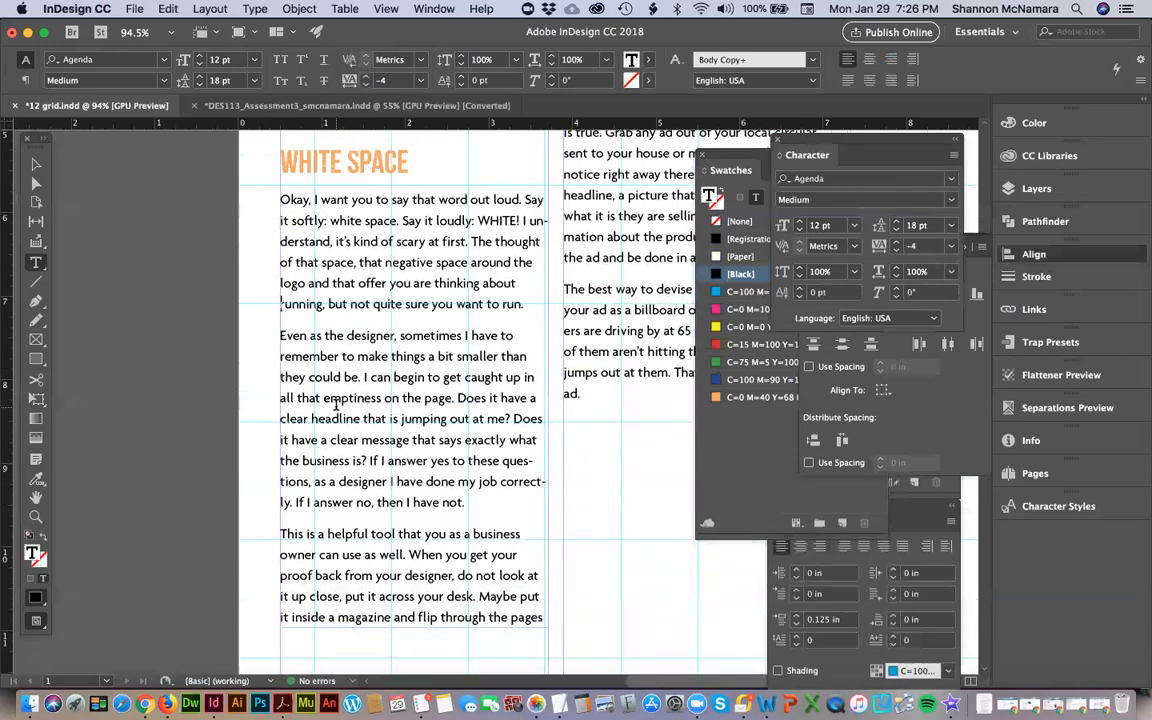
pyautogui.click(35, 163)
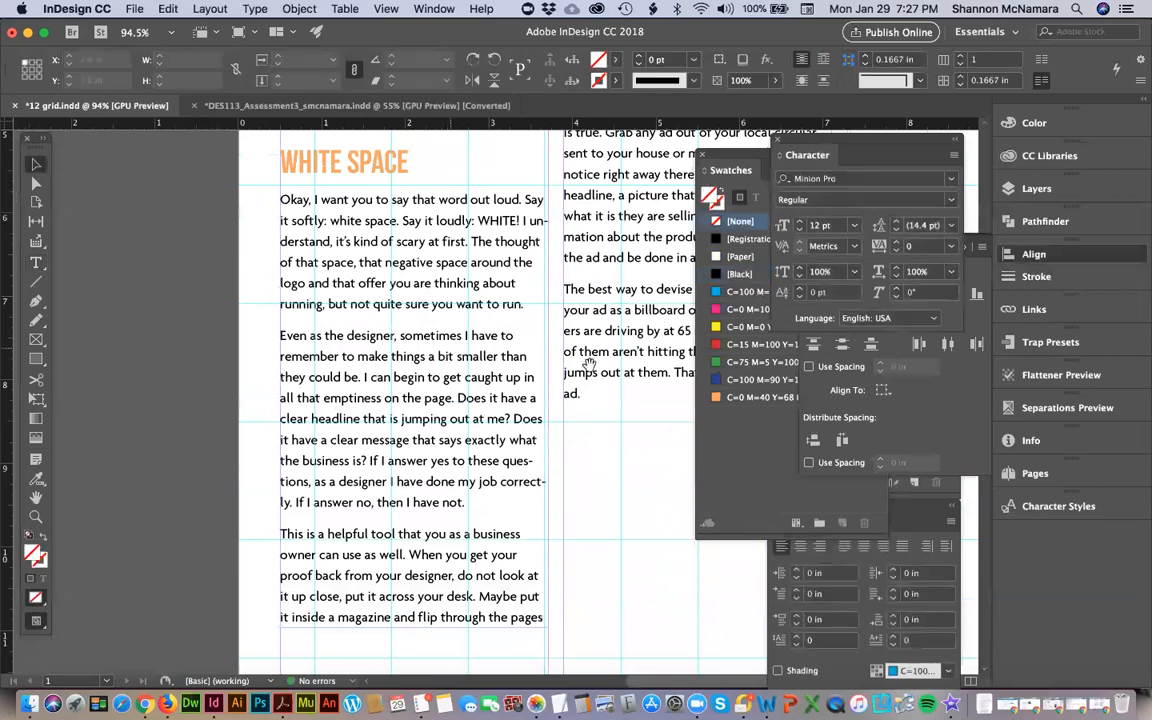
pyautogui.hscroll(3, 349, 433)
pyautogui.scroll(3, 349, 433)
pyautogui.hscroll(4, 349, 433)
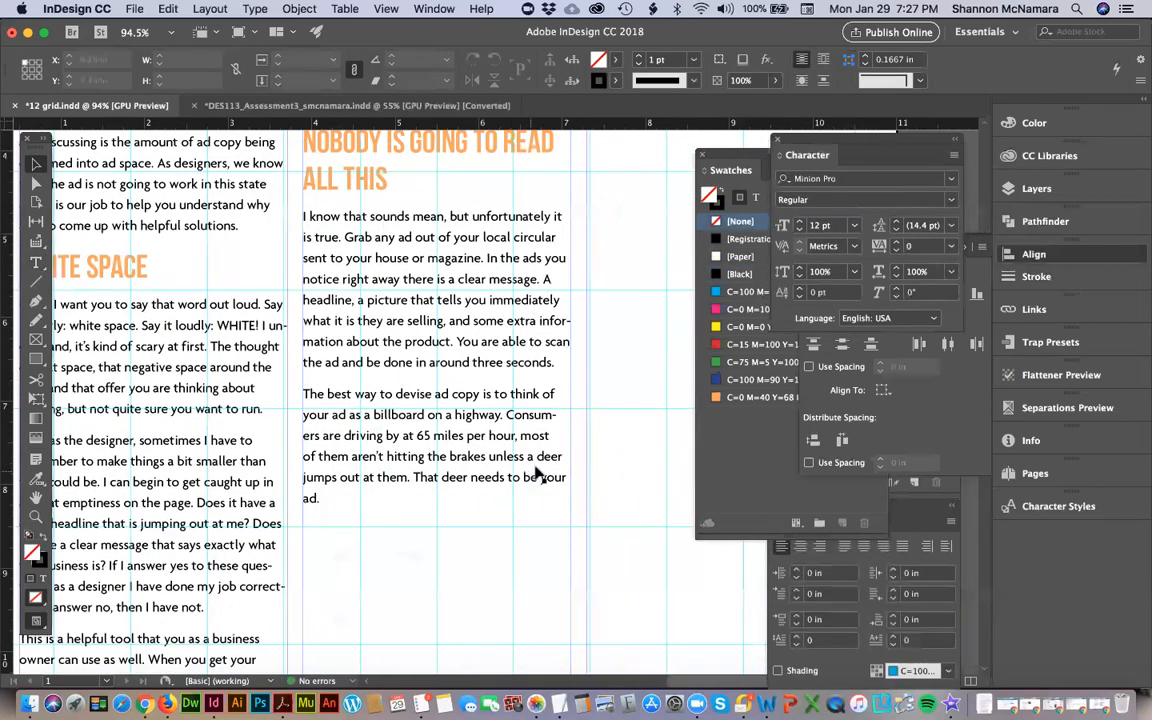
pyautogui.doubleClick(528, 424)
pyautogui.moveTo(303, 394); pyautogui.dragTo(334, 496)
pyautogui.click(910, 245)
pyautogui.write('-4')
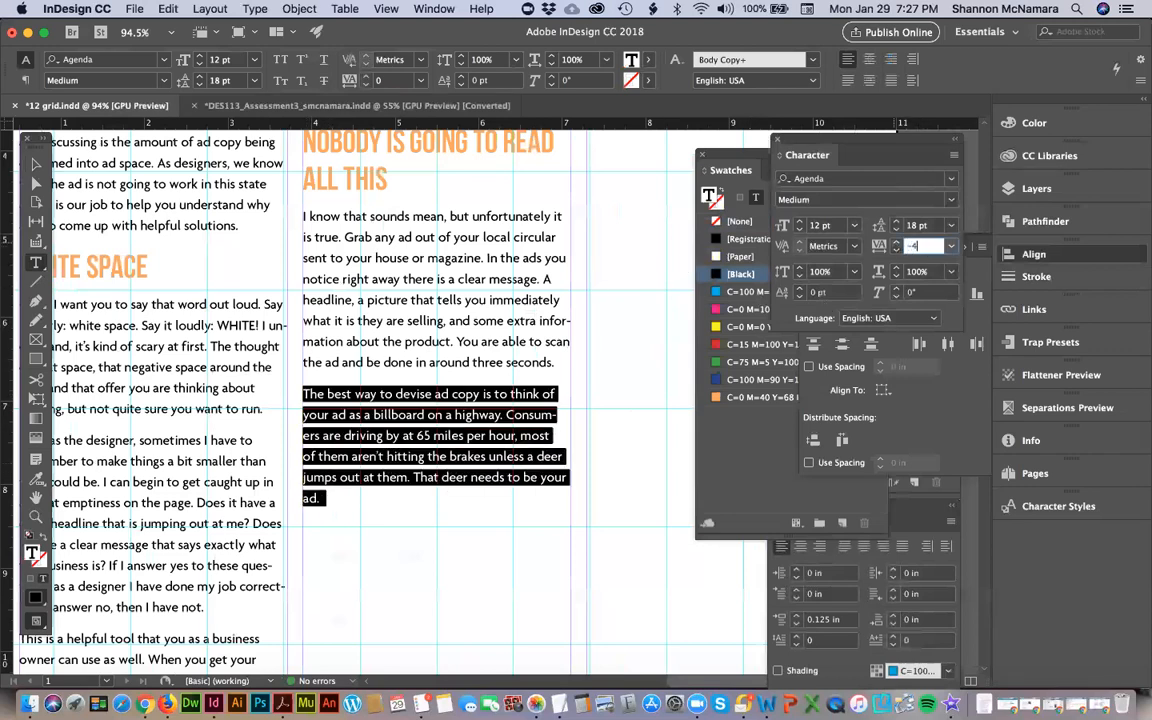
pyautogui.press('Return')
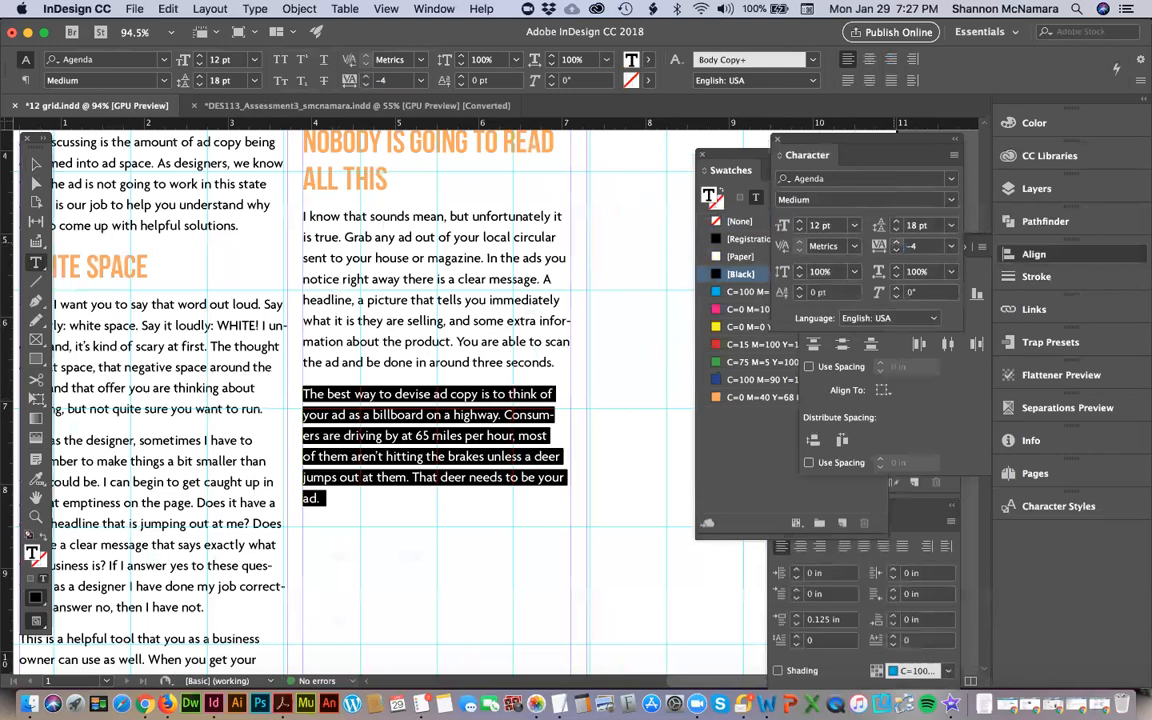
# Reset the tracking of the second column's closing paragraph to 0.
pyautogui.click(304, 394)
pyautogui.moveTo(304, 394); pyautogui.dragTo(318, 498)
pyautogui.click(917, 242)
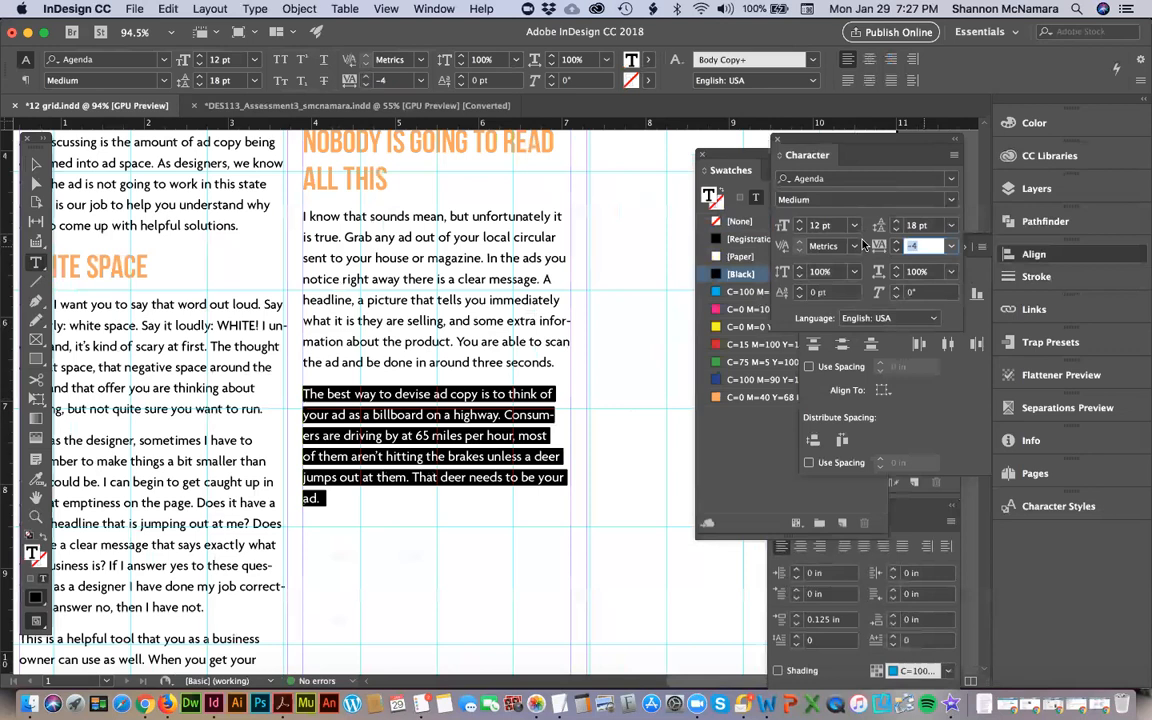
pyautogui.write('0')
pyautogui.press('Return')
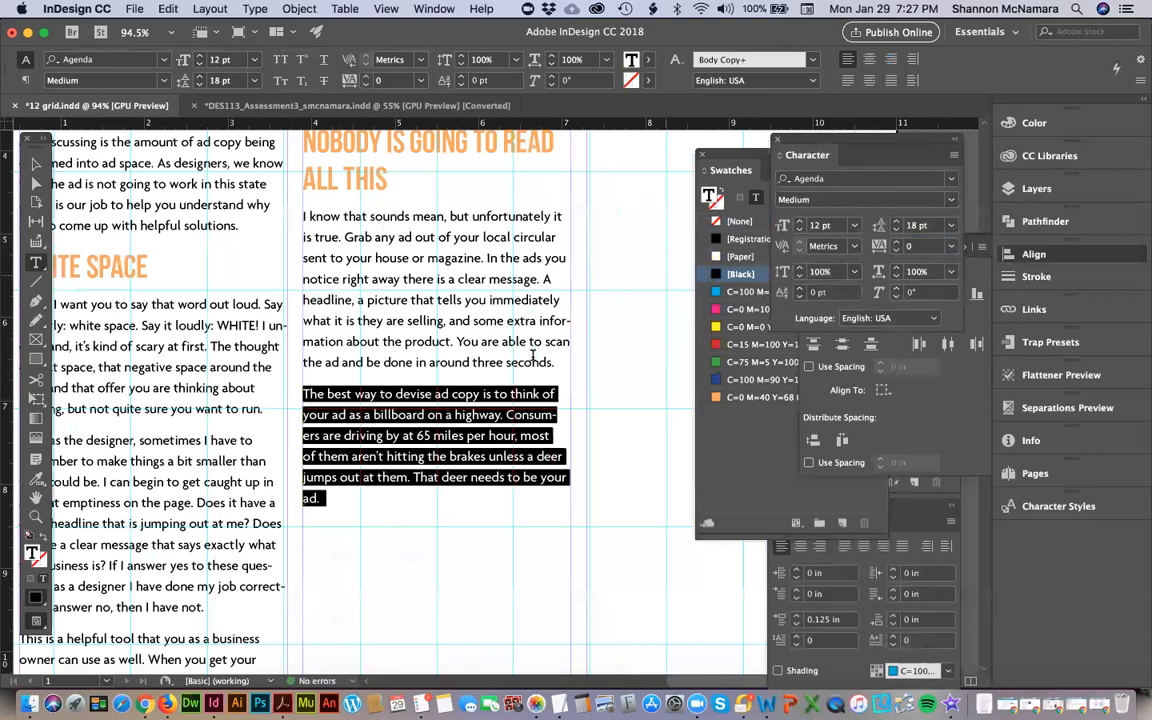
# Insert forced line breaks before "of your ad", "Consumers", "hour" and "unless" in the second column's closing paragraph to even out its line endings.
pyautogui.click(545, 394)
pyautogui.hotkey('shift', 'Return')
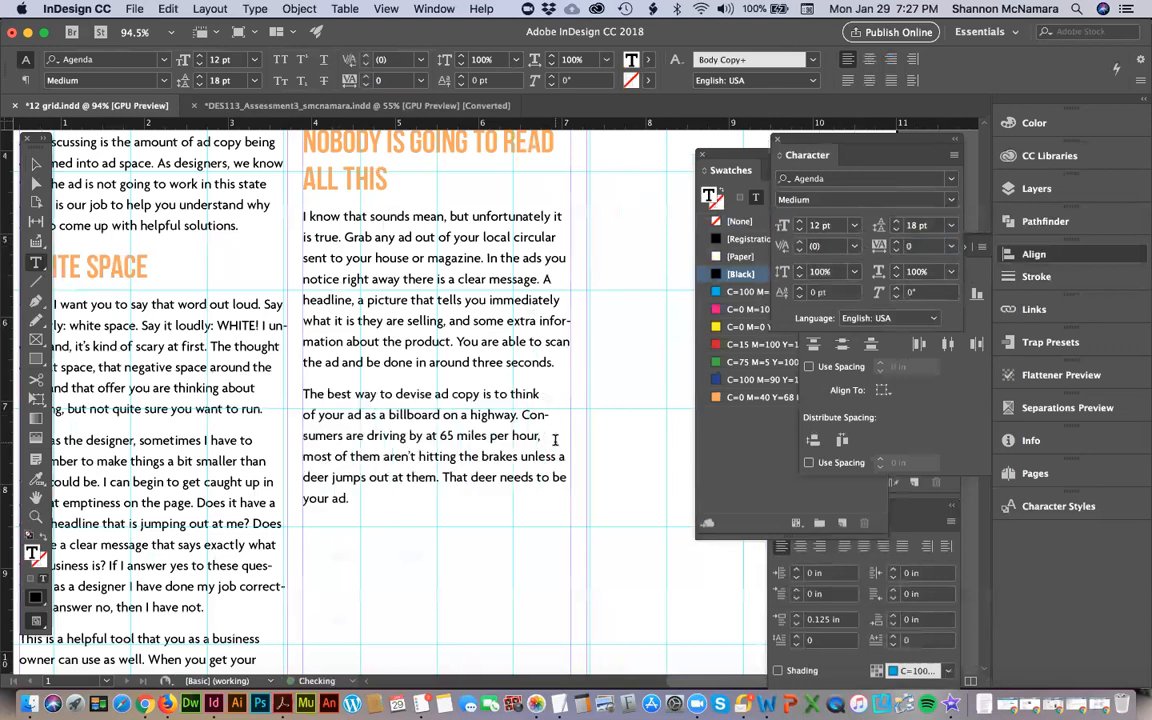
pyautogui.click(520, 414)
pyautogui.hotkey('shift', 'Return')
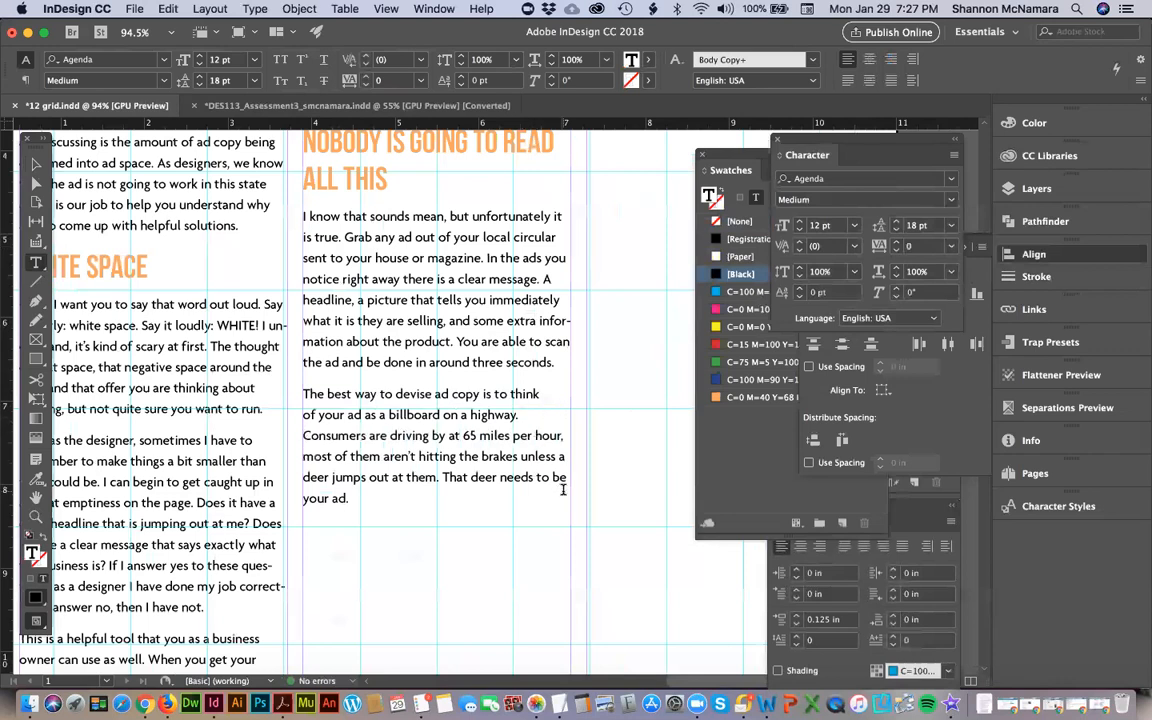
pyautogui.hotkey('shift', 'Return')
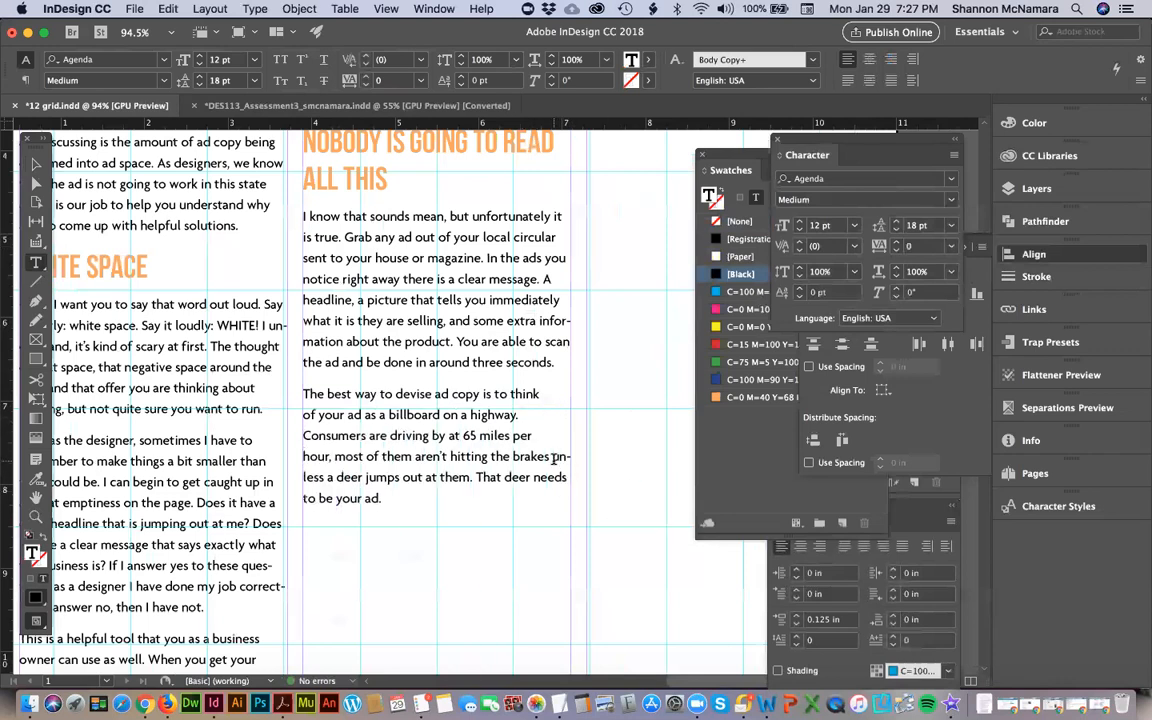
pyautogui.click(553, 458)
pyautogui.hotkey('shift', 'Return')
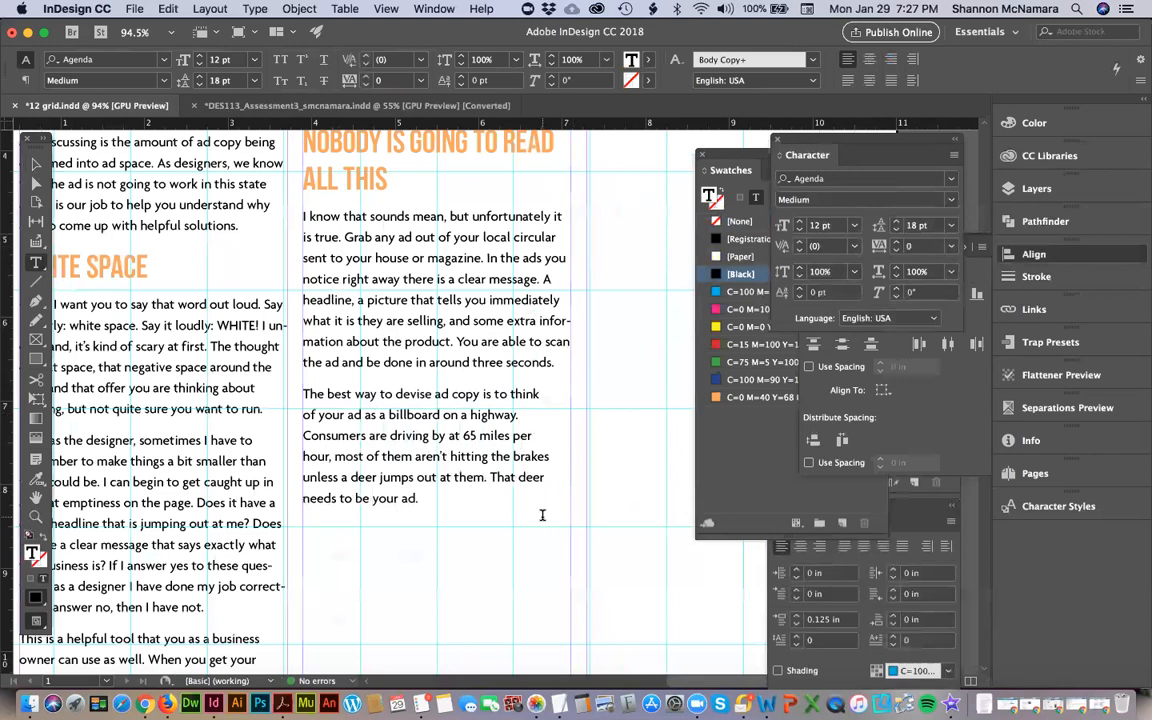
pyautogui.press('super+0')
pyautogui.press('Escape')
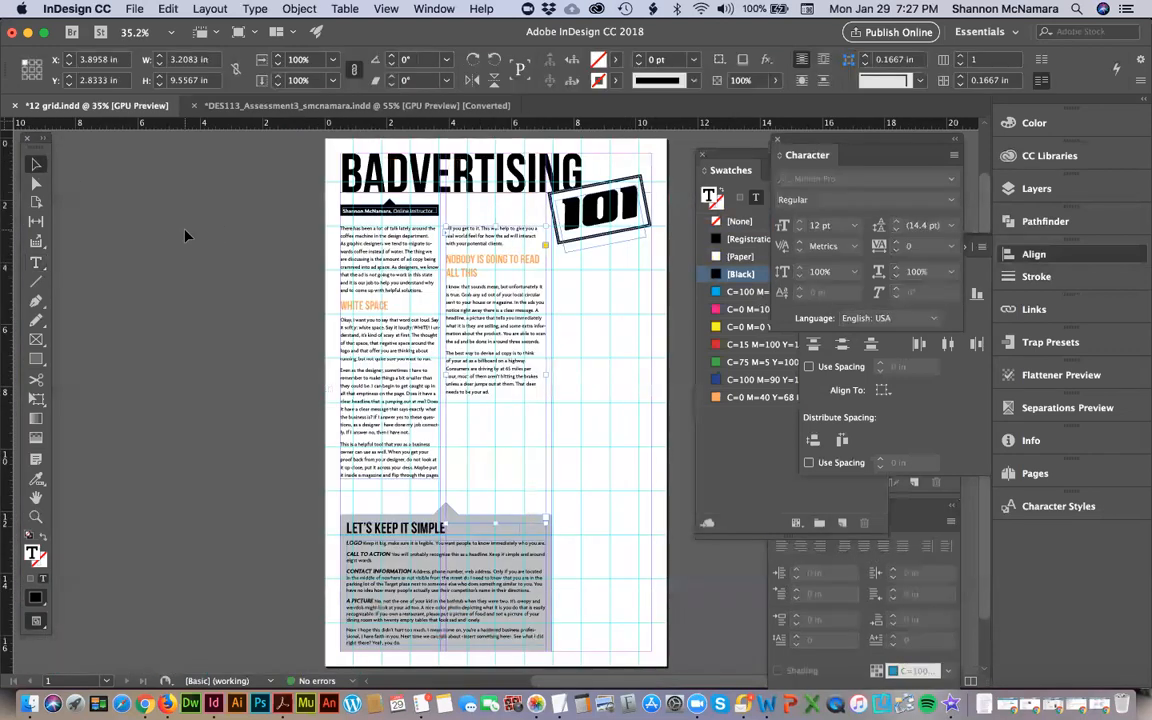
pyautogui.click(185, 236)
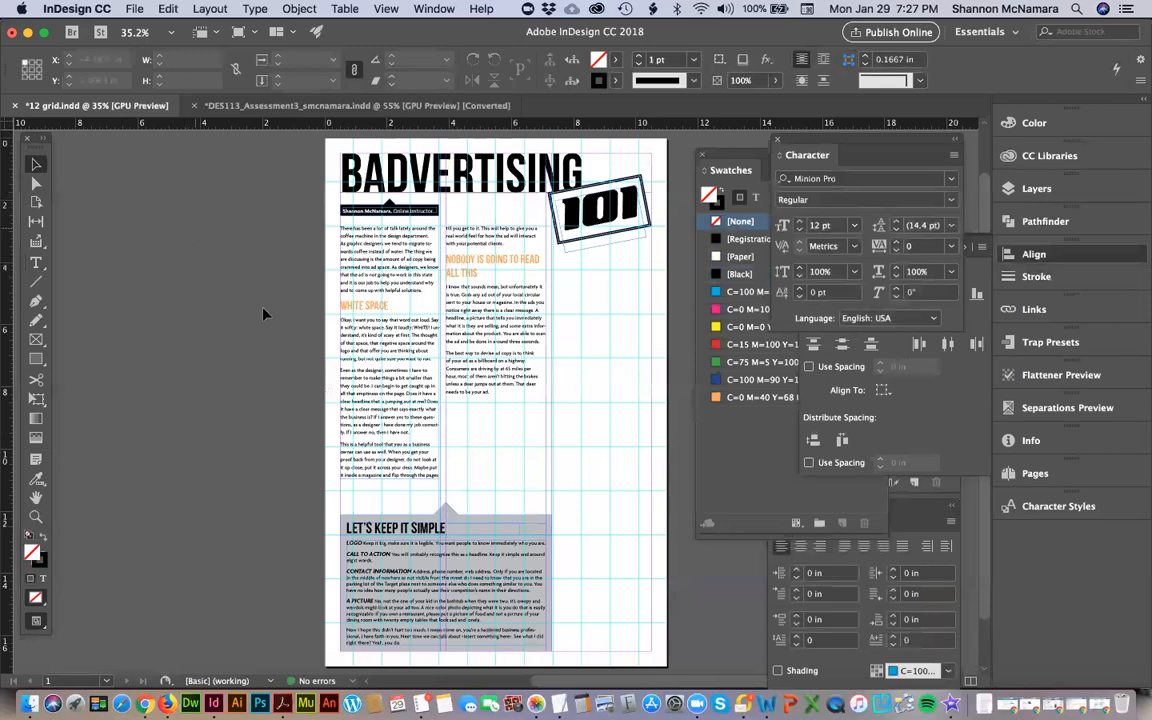
# Shorten the second column's text frame from the bottom to about 5.67 in high, ending just below its last line.
pyautogui.press('z')
pyautogui.moveTo(385, 346); pyautogui.dragTo(575, 519)
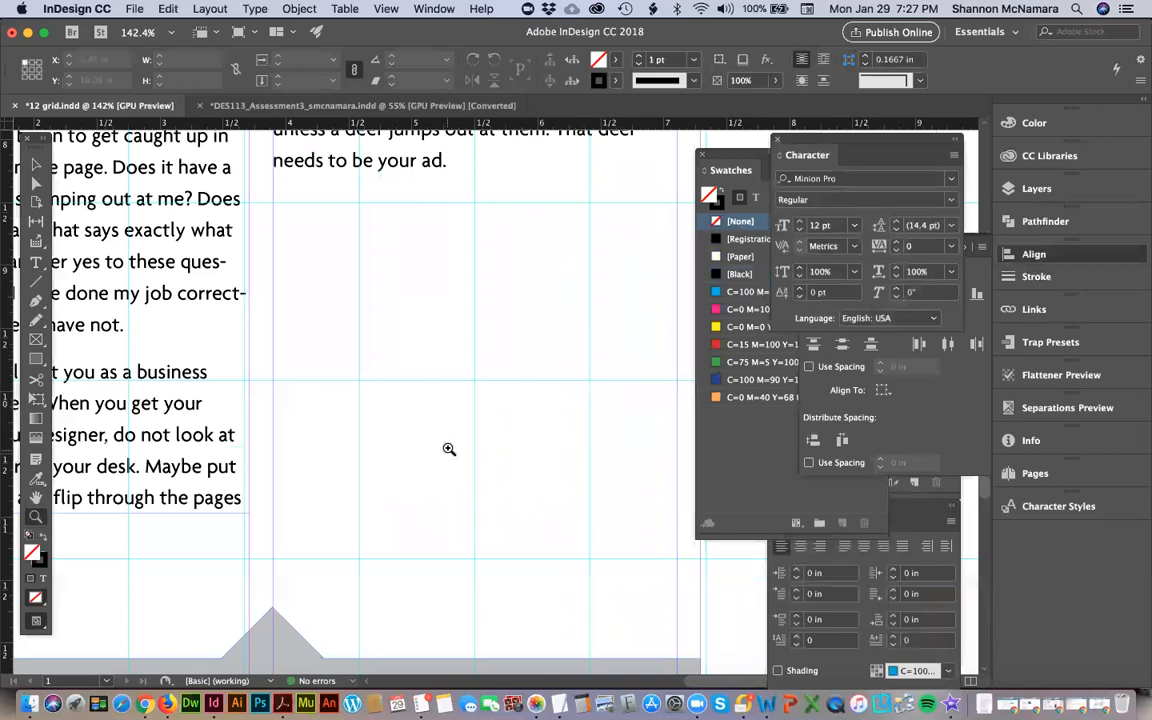
pyautogui.press('v')
pyautogui.click(450, 335)
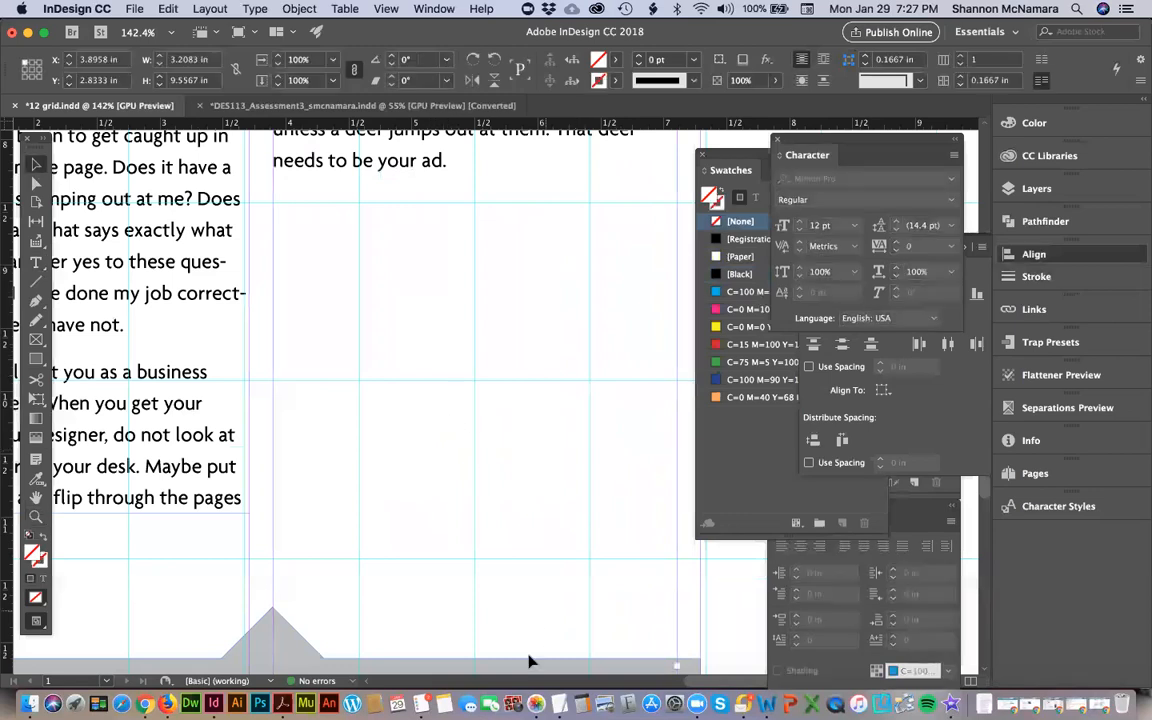
pyautogui.scroll(-5, 464, 345)
pyautogui.moveTo(467, 443); pyautogui.dragTo(489, 192)
pyautogui.scroll(6, 465, 458)
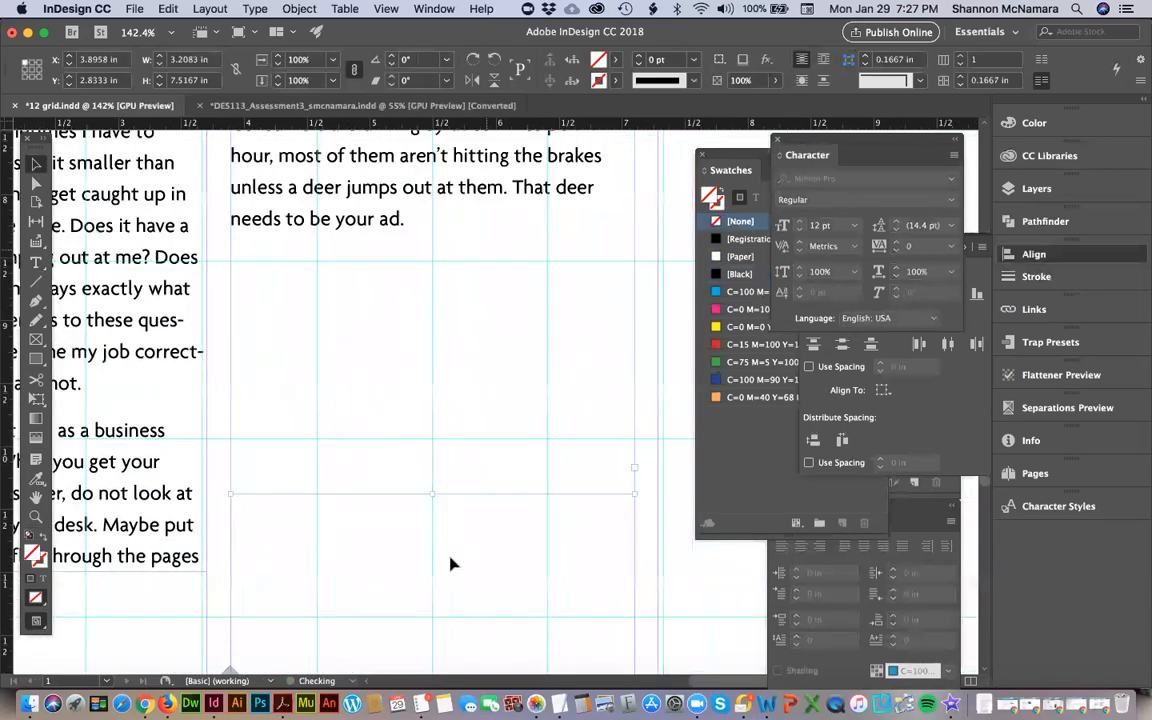
pyautogui.moveTo(434, 496); pyautogui.dragTo(431, 263)
pyautogui.scroll(-4, 423, 326)
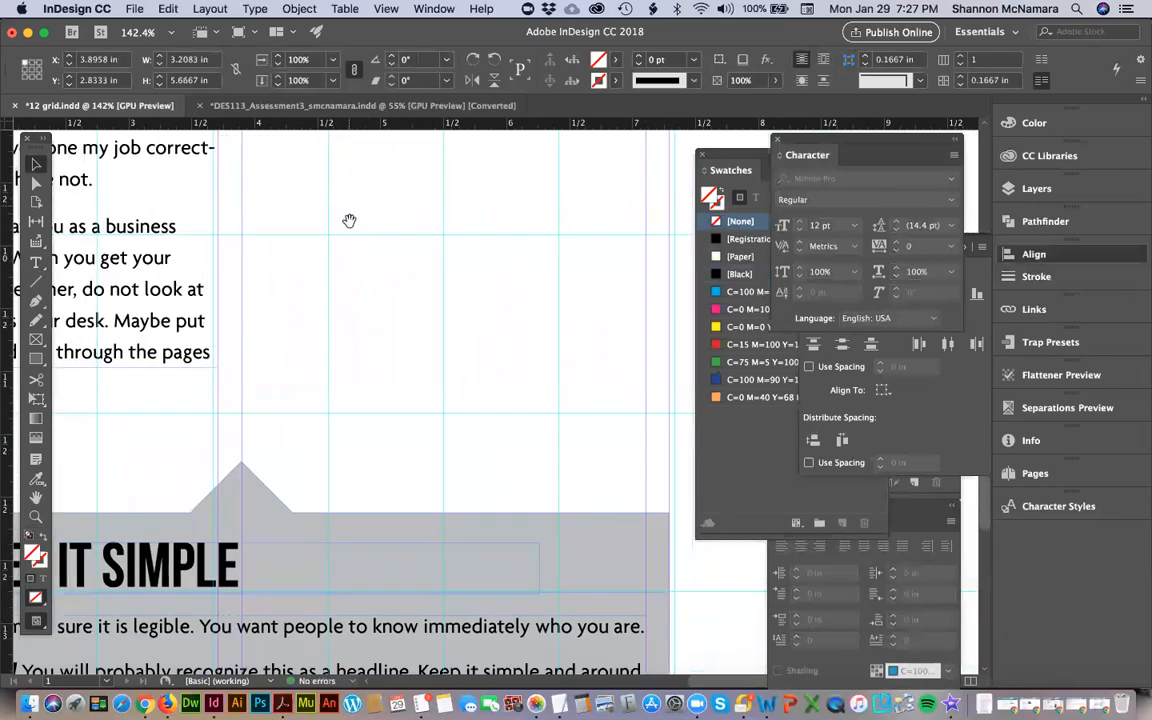
pyautogui.scroll(6, 352, 300)
pyautogui.scroll(-2, 341, 410)
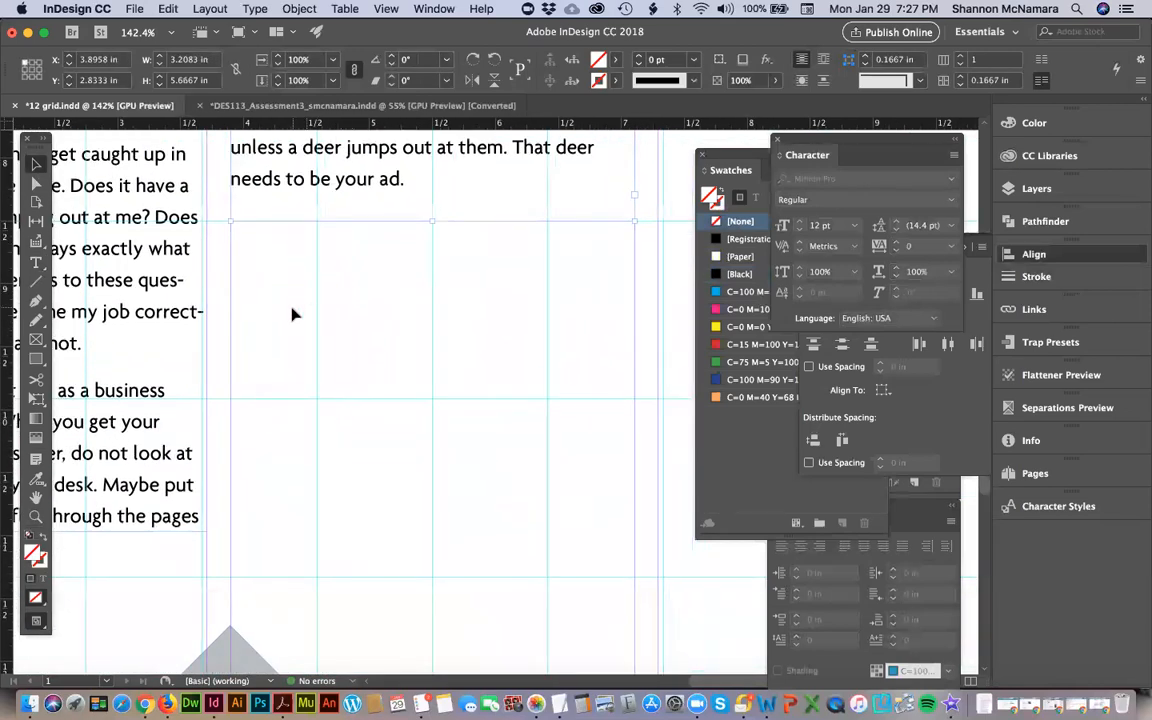
pyautogui.click(292, 314)
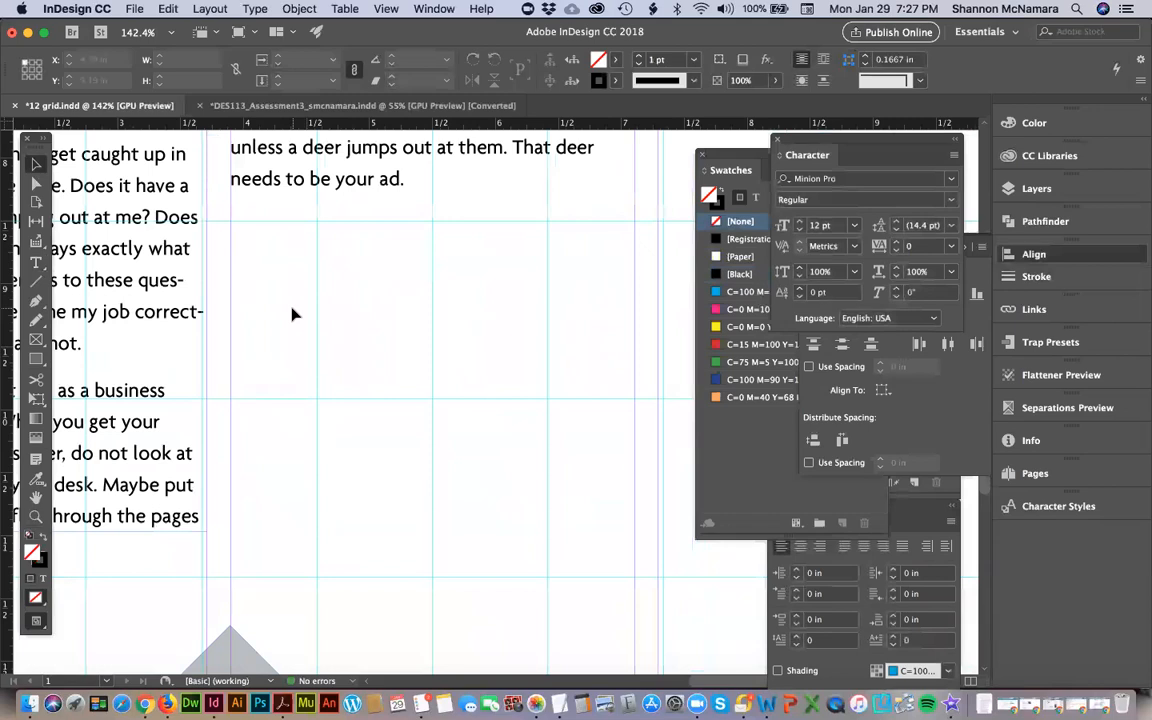
# Draw a text frame about 0.97 in wide and 2.63 in high under the second column's text, containing an opening square bracket in Agenda Medium.
pyautogui.press('t')
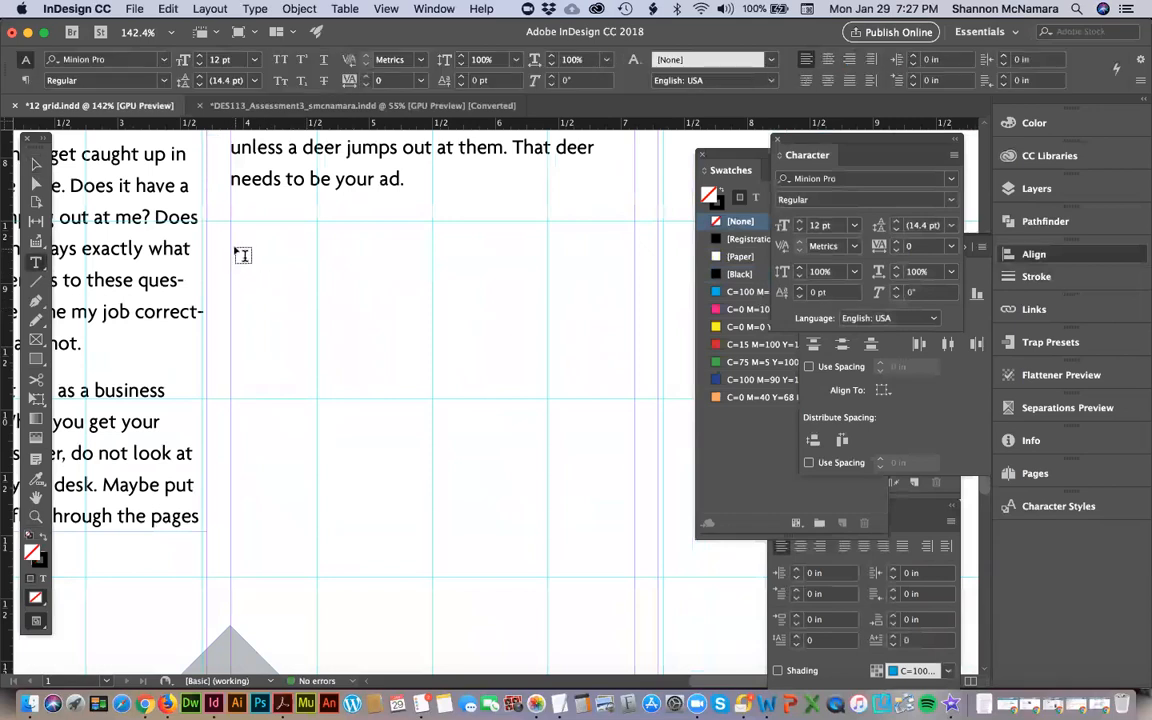
pyautogui.moveTo(238, 246); pyautogui.dragTo(359, 577)
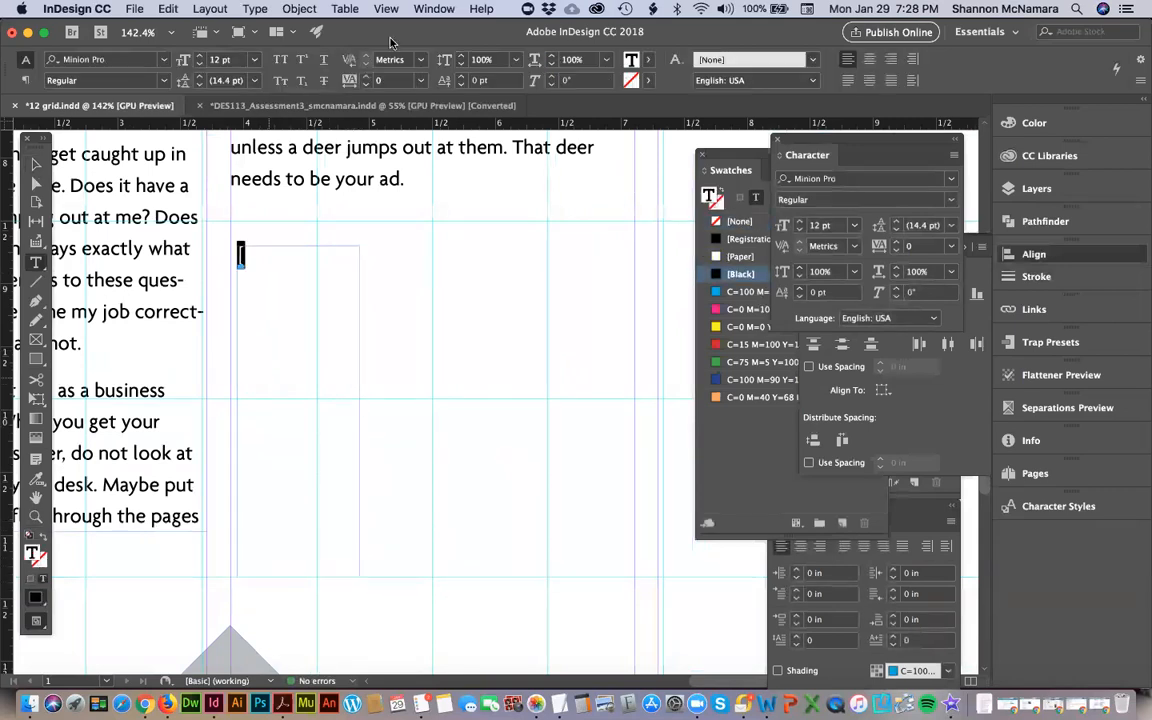
pyautogui.click(842, 148)
pyautogui.write('age')
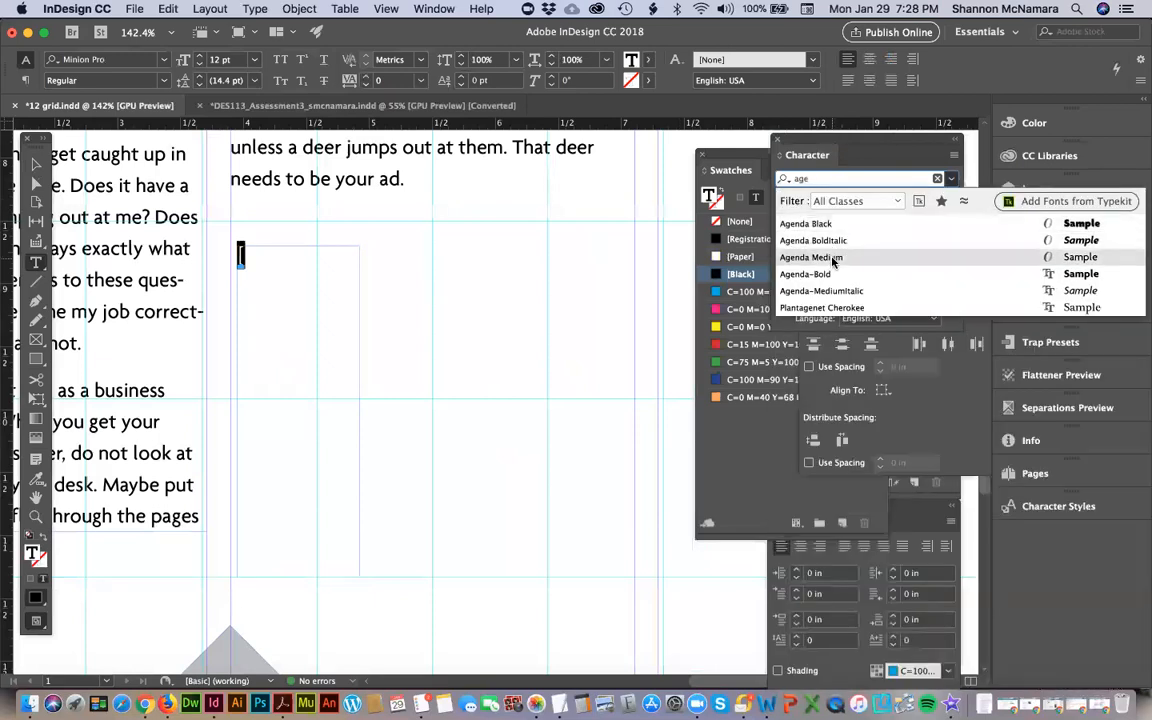
pyautogui.click(832, 257)
# Enlarge the opening square bracket to 172 pt.
pyautogui.press('super+shift+period')
pyautogui.press('super+shift+period')
pyautogui.press('super+shift+period')
pyautogui.press('super+shift+period')
pyautogui.press('super+shift+period')
pyautogui.press('super+shift+period')
pyautogui.press('super+shift+period')
pyautogui.press('super+shift+period')
pyautogui.press('super+shift+period')
pyautogui.press('super+shift+period')
pyautogui.press('super+shift+period')
pyautogui.press('super+shift+period')
pyautogui.press('super+shift+period')
pyautogui.press('super+shift+period')
pyautogui.press('super+shift+period')
pyautogui.press('super+shift+period')
pyautogui.press('super+shift+period')
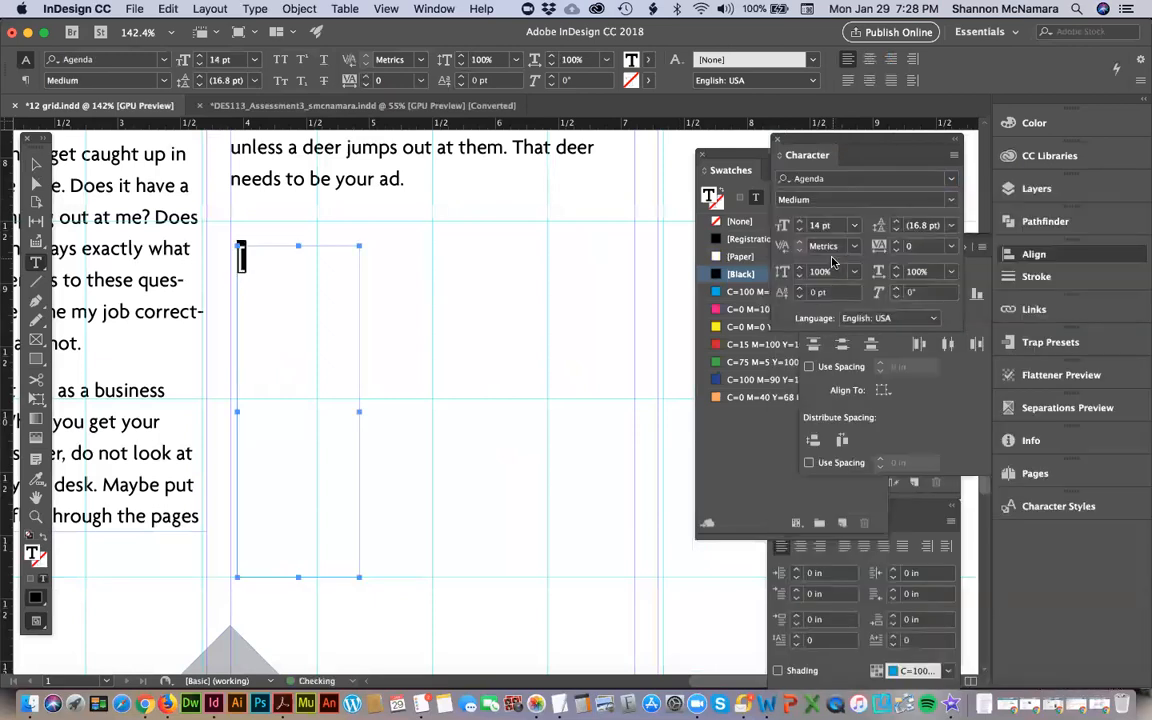
pyautogui.press('super+shift+period')
pyautogui.press('super+shift+period')
pyautogui.press('super+shift+period')
pyautogui.press('super+shift+period')
pyautogui.press('super+shift+period')
pyautogui.press('super+shift+period')
pyautogui.press('super+shift+period')
pyautogui.press('super+shift+period')
pyautogui.press('super+shift+period')
pyautogui.press('super+shift+period')
pyautogui.press('super+shift+period')
pyautogui.press('super+shift+period')
pyautogui.press('super+shift+period')
pyautogui.press('super+shift+period')
pyautogui.press('super+shift+period')
pyautogui.press('super+shift+period')
pyautogui.press('super+shift+period')
pyautogui.press('super+shift+period')
pyautogui.press('super+shift+period')
pyautogui.press('super+shift+period')
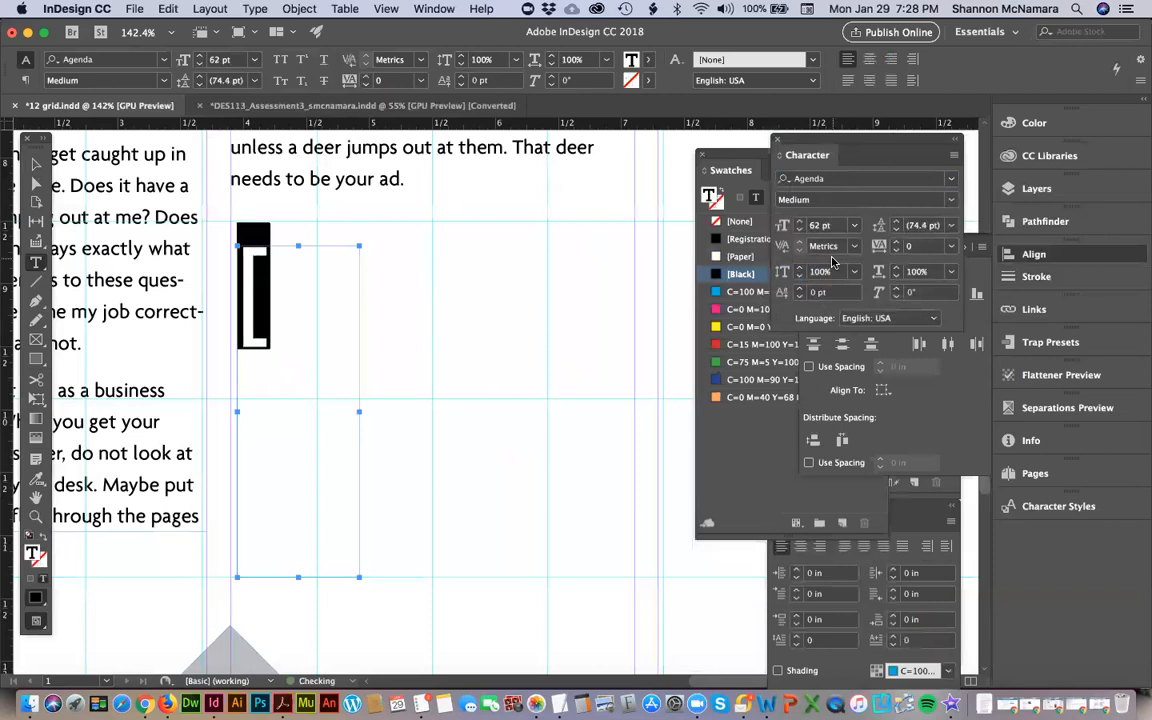
pyautogui.press('super+shift+period')
pyautogui.press('super+shift+period')
pyautogui.press('super+shift+period')
pyautogui.press('super+shift+period')
pyautogui.press('super+shift+period')
pyautogui.press('super+shift+period')
pyautogui.press('super+shift+period')
pyautogui.press('super+shift+period')
pyautogui.press('super+shift+period')
pyautogui.press('super+shift+period')
pyautogui.press('super+shift+period')
pyautogui.press('super+shift+period')
pyautogui.press('super+shift+period')
pyautogui.press('super+shift+period')
pyautogui.press('super+shift+period')
pyautogui.press('super+shift+period')
pyautogui.press('super+shift+period')
pyautogui.press('super+shift+period')
pyautogui.press('super+shift+period')
pyautogui.press('super+shift+period')
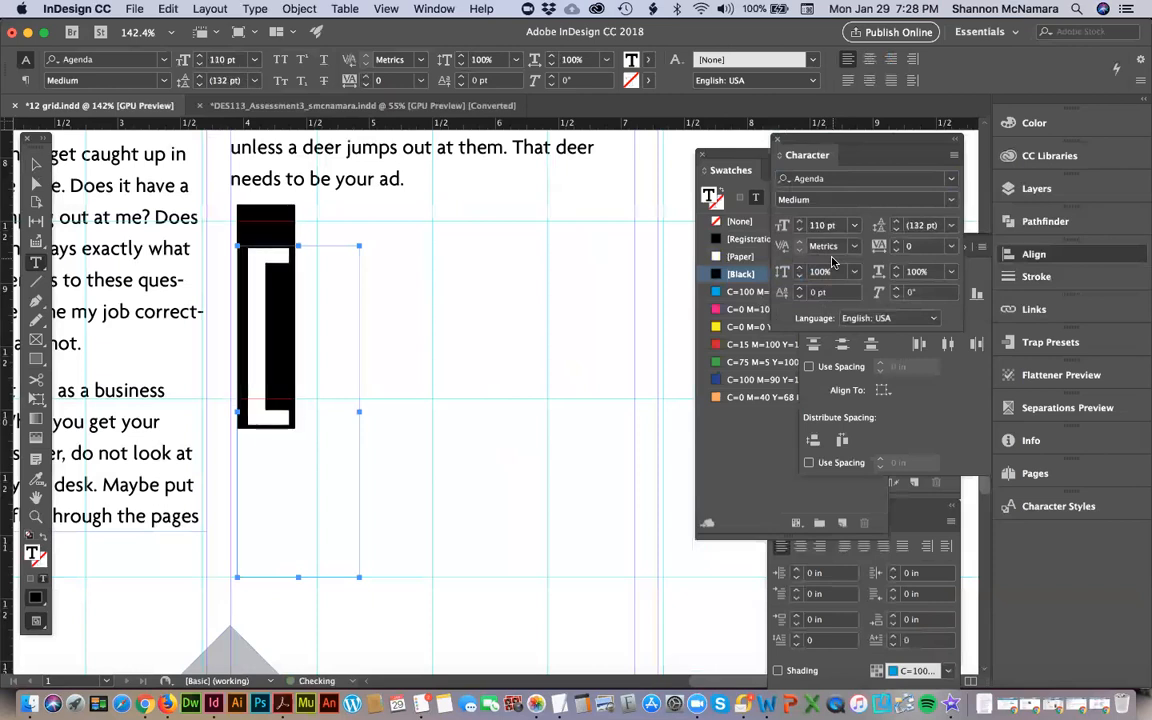
pyautogui.press('super+shift+period')
pyautogui.press('super+shift+period')
pyautogui.press('super+shift+period')
pyautogui.press('super+shift+period')
pyautogui.press('super+shift+period')
pyautogui.press('super+shift+period')
pyautogui.press('super+shift+period')
pyautogui.press('super+shift+period')
pyautogui.press('super+shift+period')
pyautogui.press('super+shift+period')
pyautogui.press('super+shift+period')
pyautogui.press('super+shift+period')
pyautogui.press('super+shift+period')
pyautogui.press('super+shift+period')
pyautogui.press('super+shift+period')
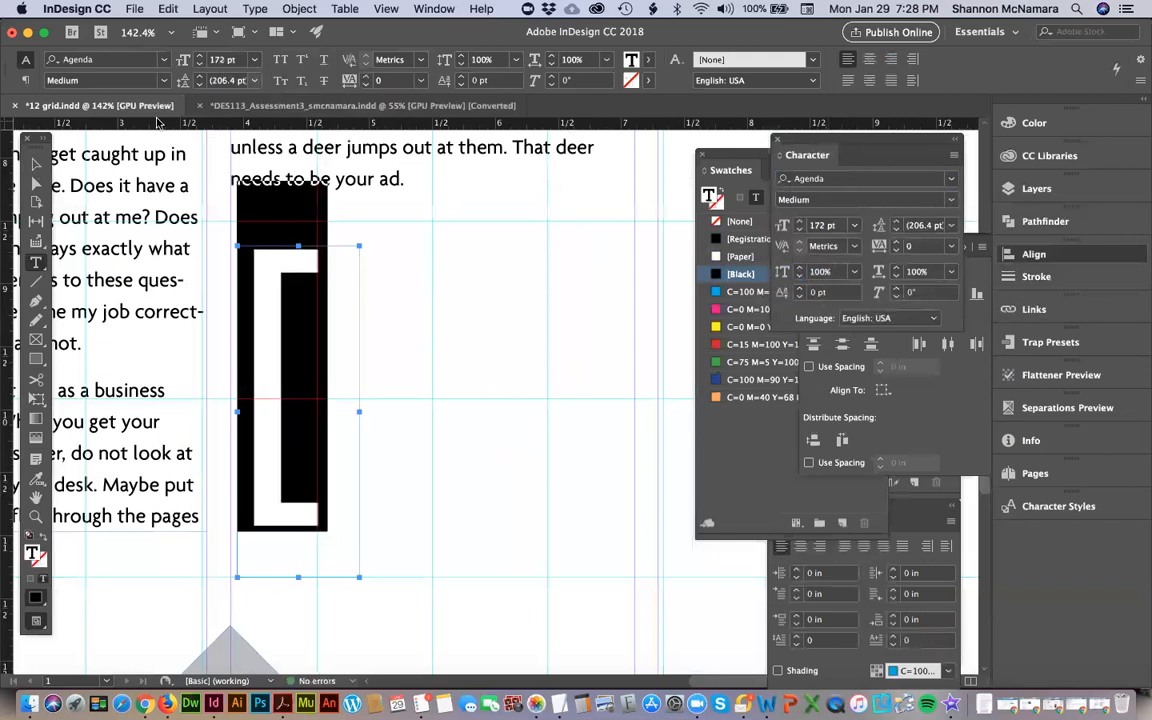
# Nudge the bracket's frame up slightly and align its left edge with the second column at about X 3.9 in, Y 8.67 in.
pyautogui.click(35, 160)
pyautogui.moveTo(261, 130); pyautogui.dragTo(175, 524)
pyautogui.press('Up')
pyautogui.press('Up')
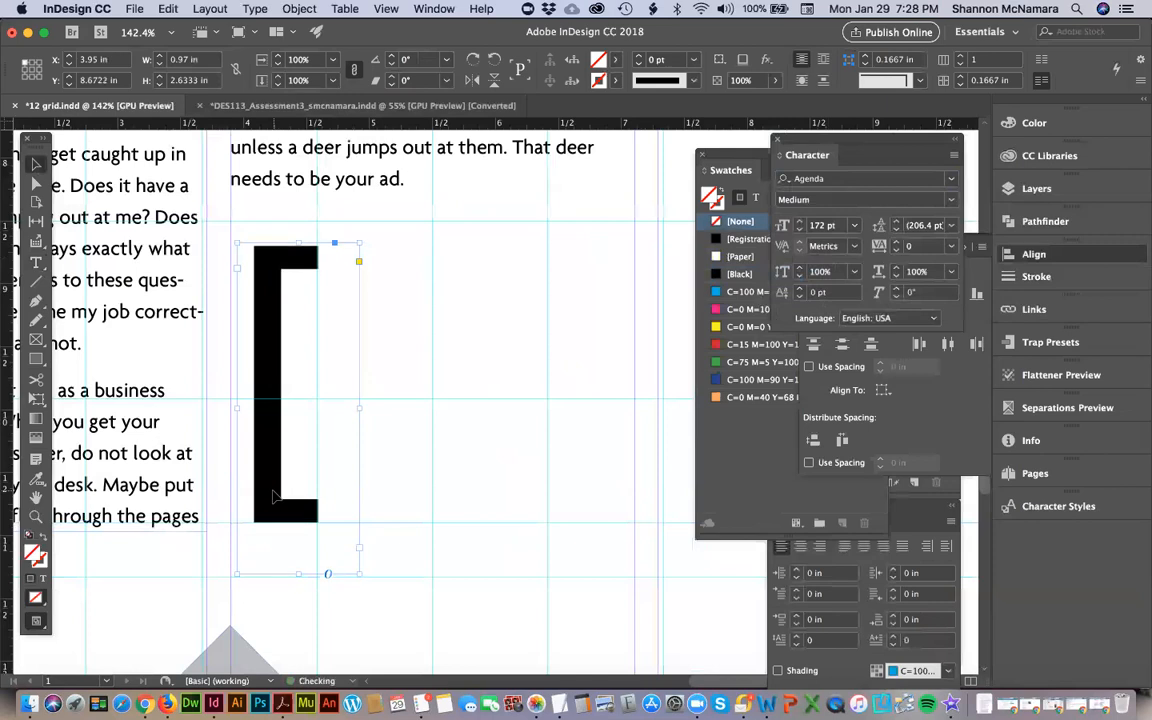
pyautogui.hscroll(2, 514, 465)
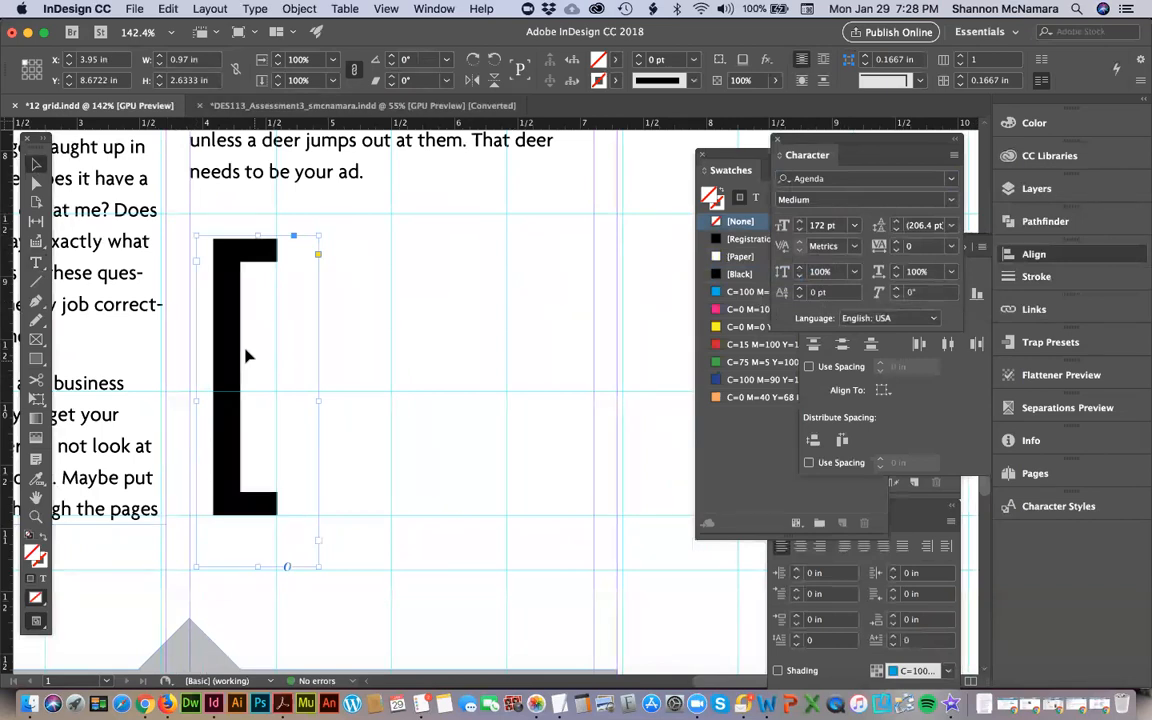
pyautogui.moveTo(226, 329); pyautogui.dragTo(222, 327)
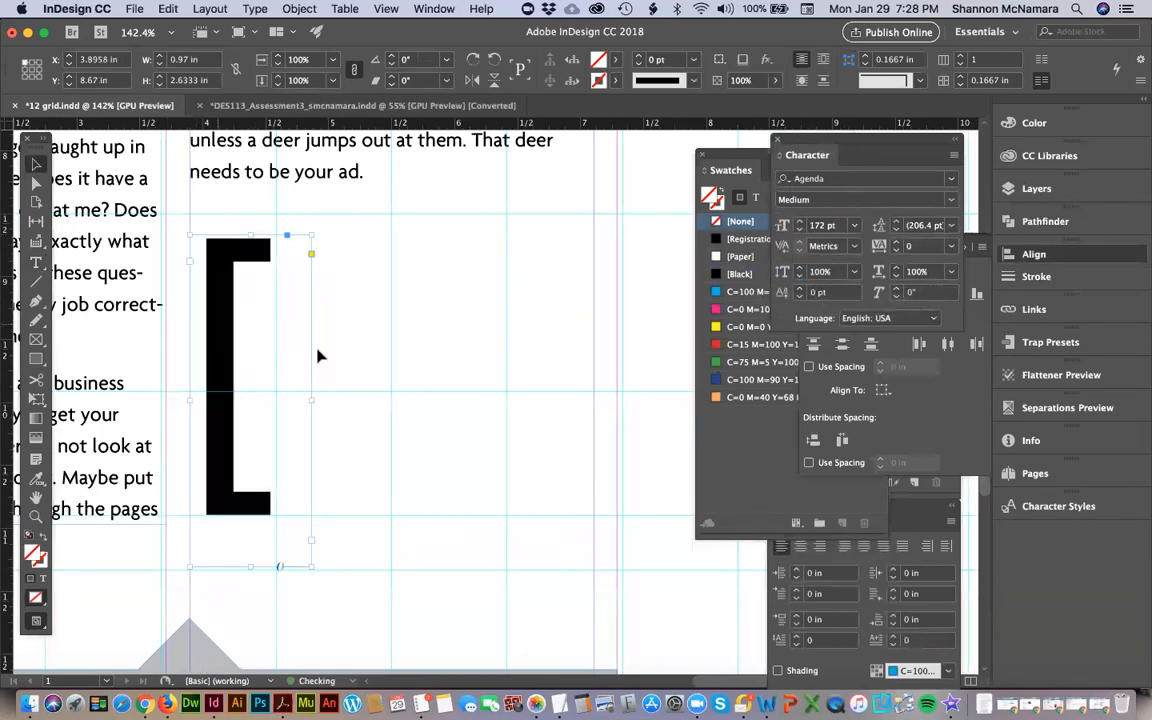
# Narrow the opening bracket's frame to about 0.71 in and place a copy at about X 6.39 in, Y 8.67 in, changed to a closing square bracket.
pyautogui.doubleClick(311, 400)
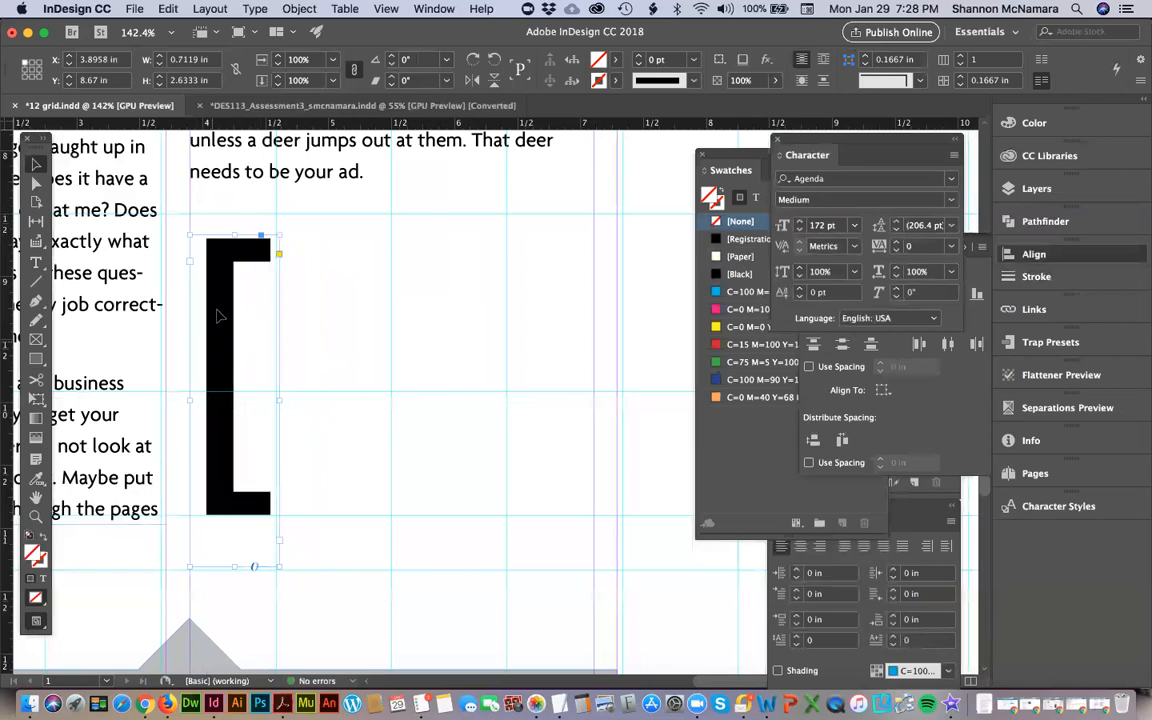
pyautogui.moveTo(222, 310); pyautogui.dragTo(535, 329)
pyautogui.doubleClick(527, 275)
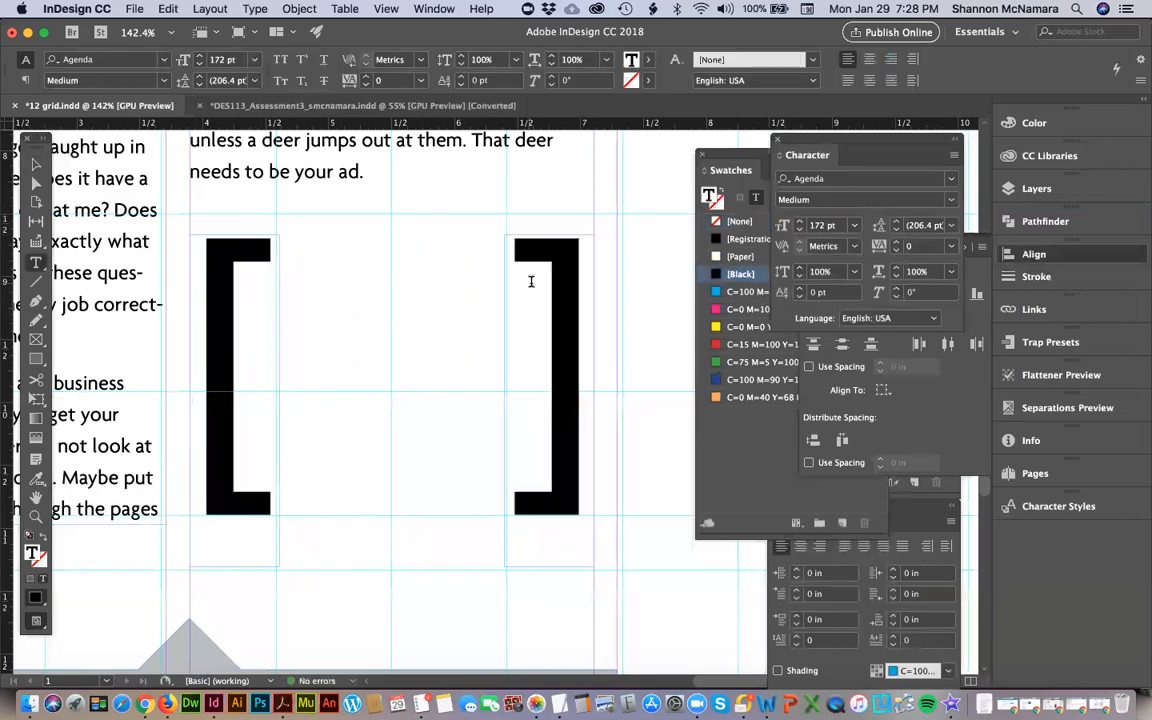
pyautogui.click(38, 163)
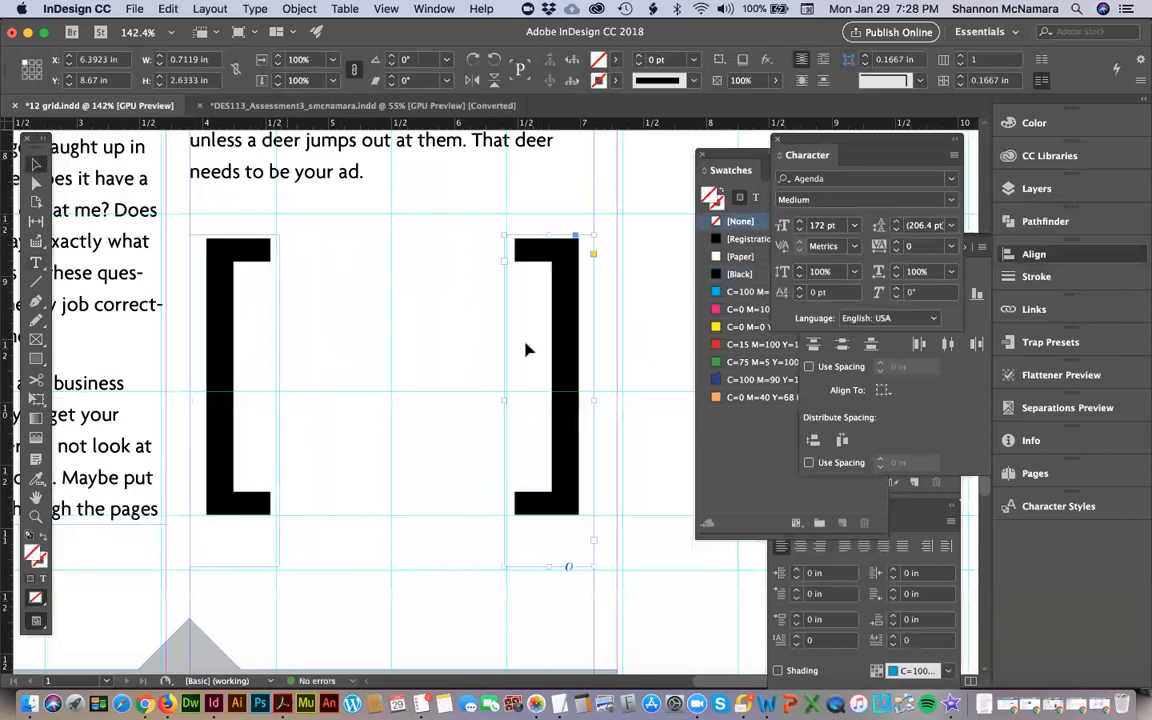
pyautogui.click(612, 311)
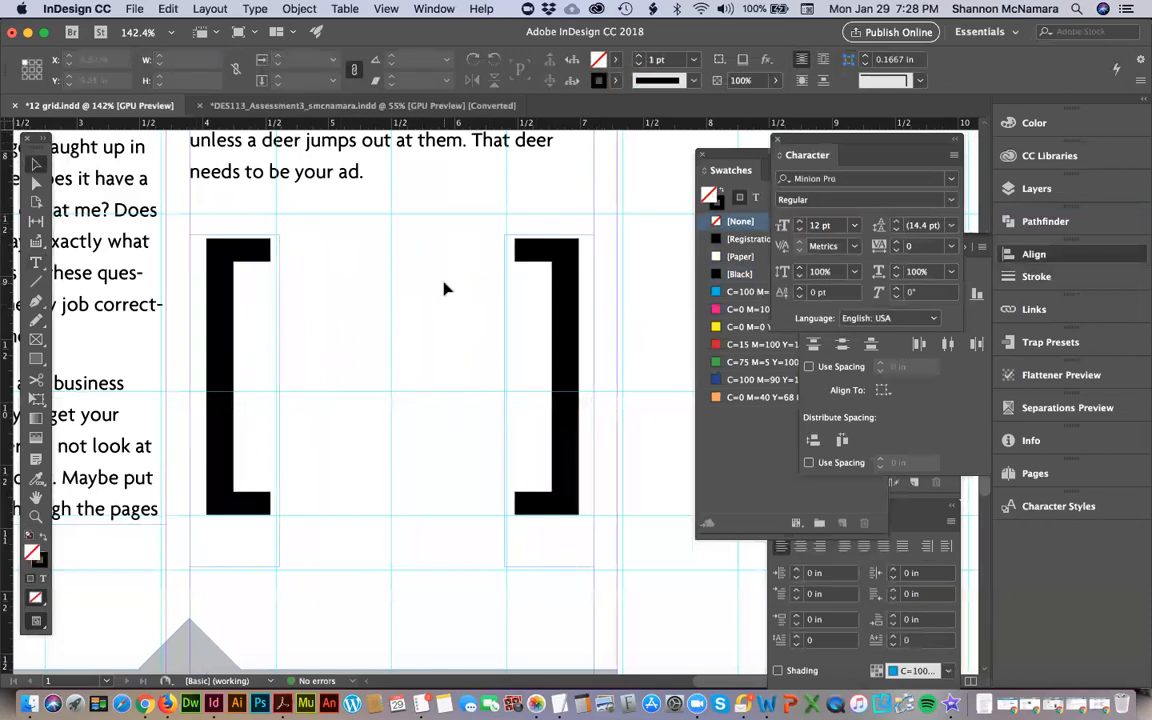
# Draw a text frame about 2.38 in wide and 1.82 in high between the two square brackets.
pyautogui.press('t')
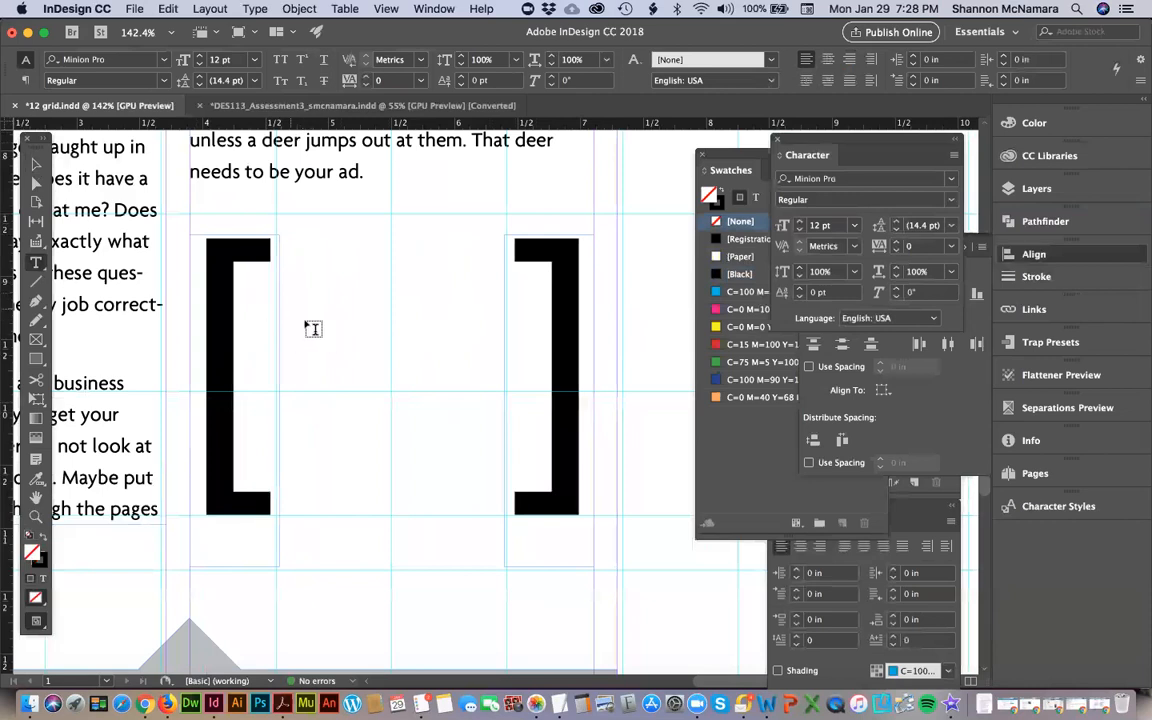
pyautogui.moveTo(486, 502); pyautogui.dragTo(242, 274)
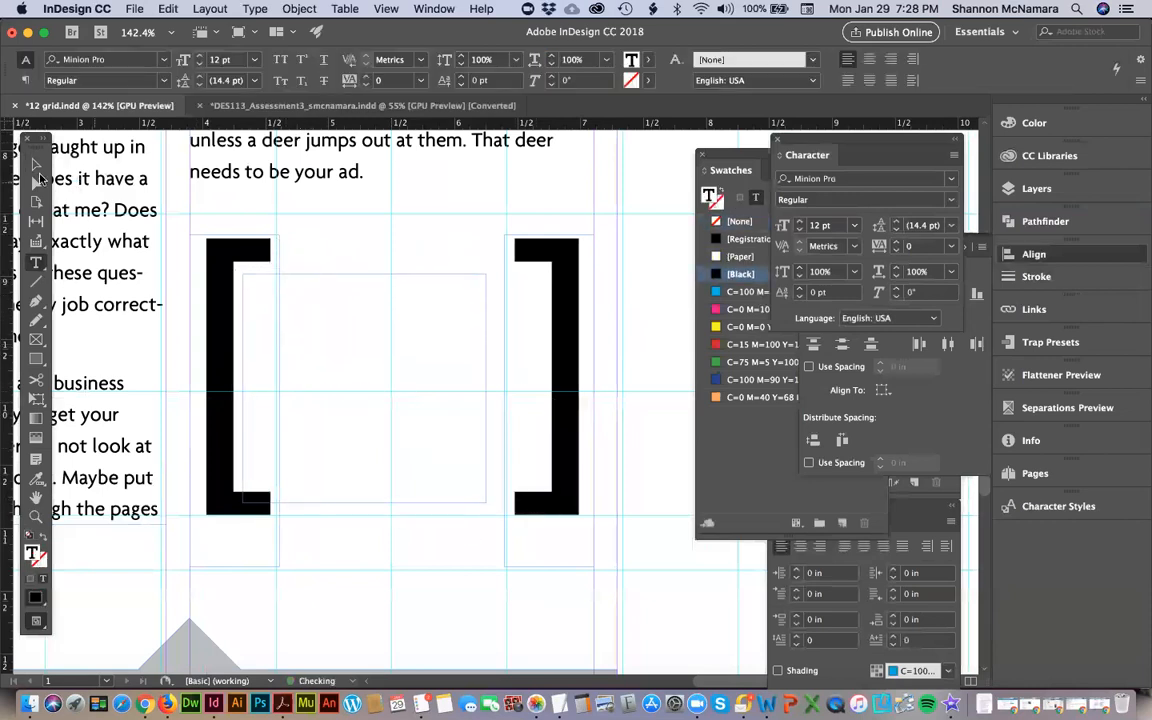
pyautogui.click(36, 163)
pyautogui.moveTo(492, 388); pyautogui.dragTo(542, 389)
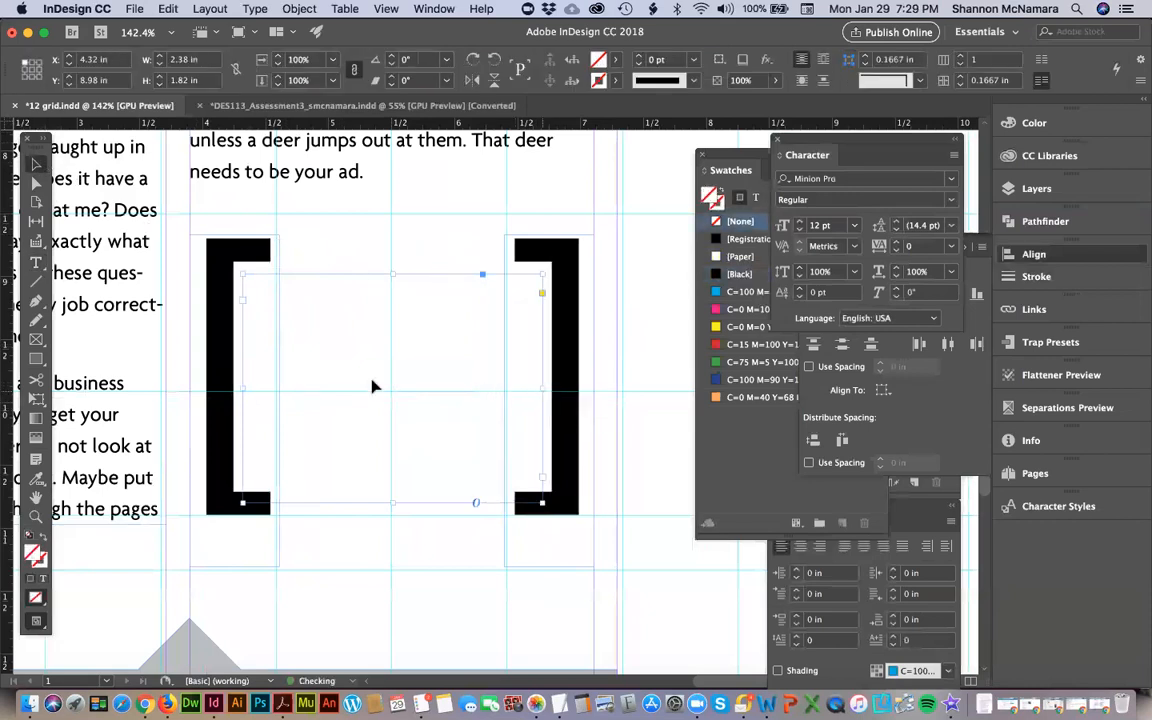
# Set the font for the empty text frame between the brackets to Agenda-MediumItalic.
pyautogui.doubleClick(320, 318)
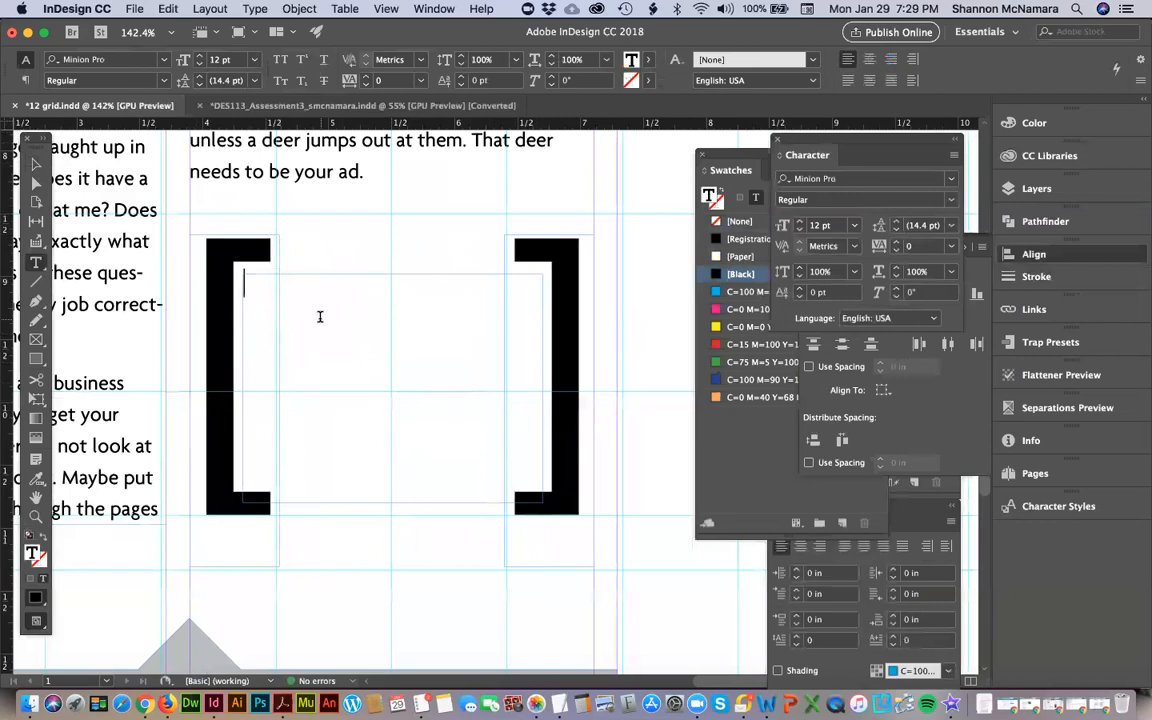
pyautogui.click(856, 180)
pyautogui.write('ag')
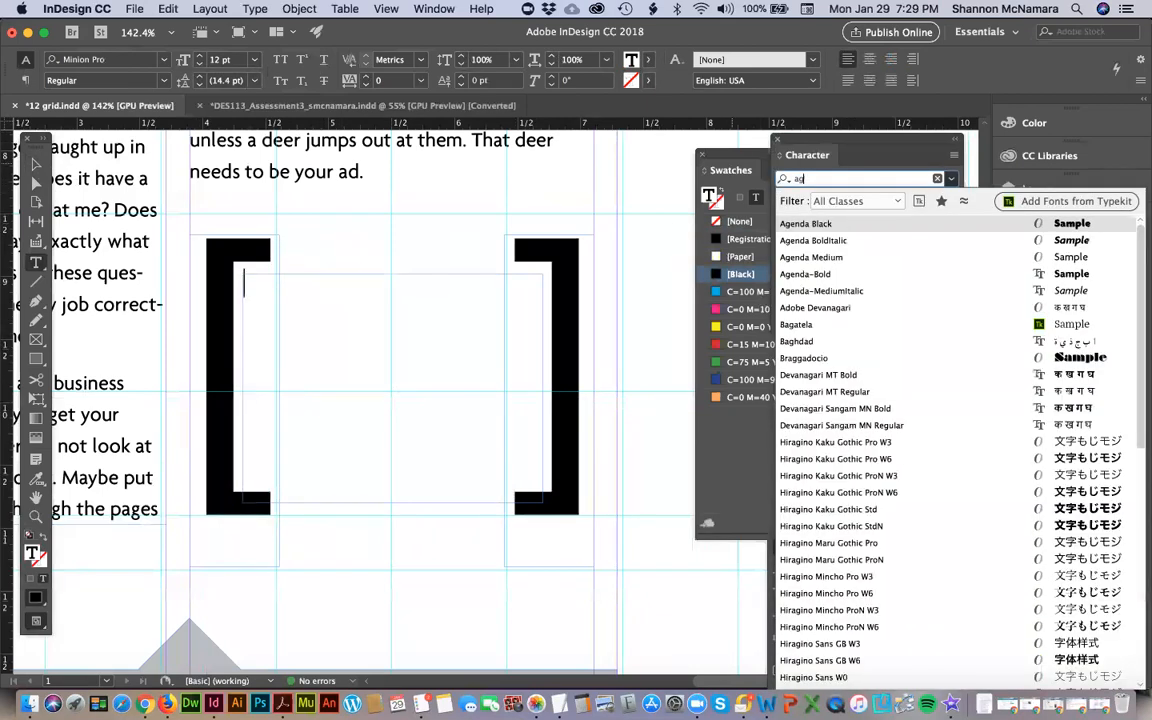
pyautogui.click(845, 292)
# Enter the author's full name followed by "is an experienced graphic designer, with lots of design “horror” stories. Visit her online at:".
pyautogui.write('Shannon')
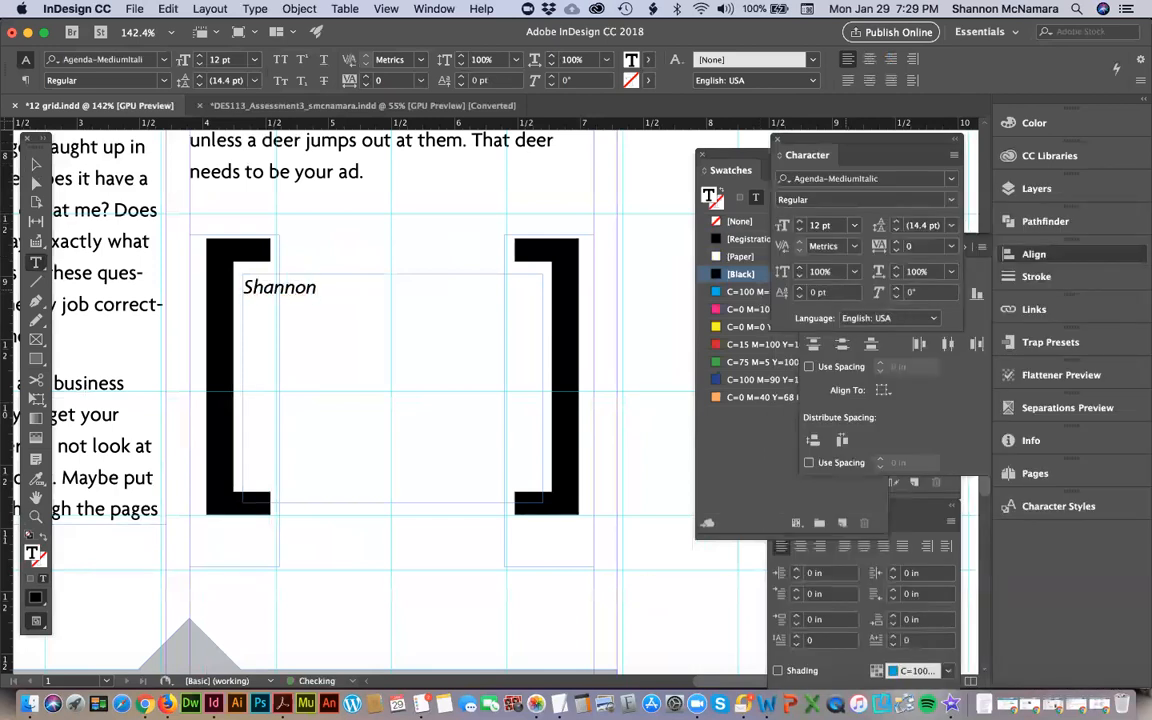
pyautogui.write(' McNamara is an experien')
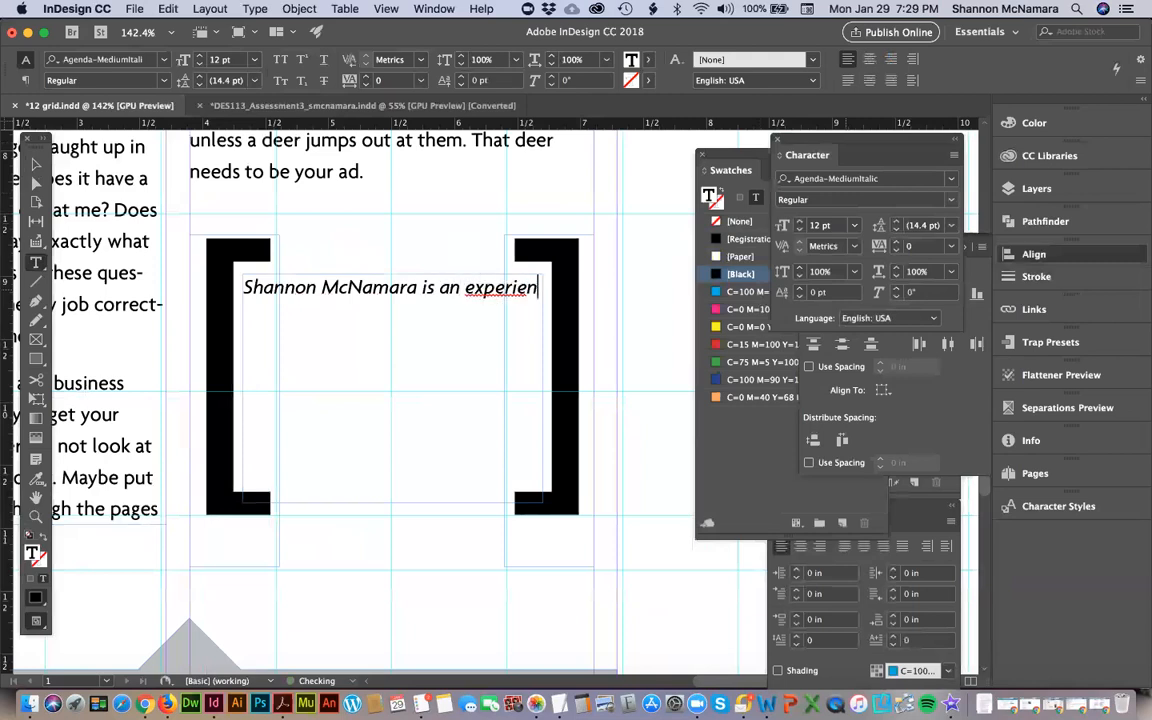
pyautogui.write('ced graphic designer, with lot')
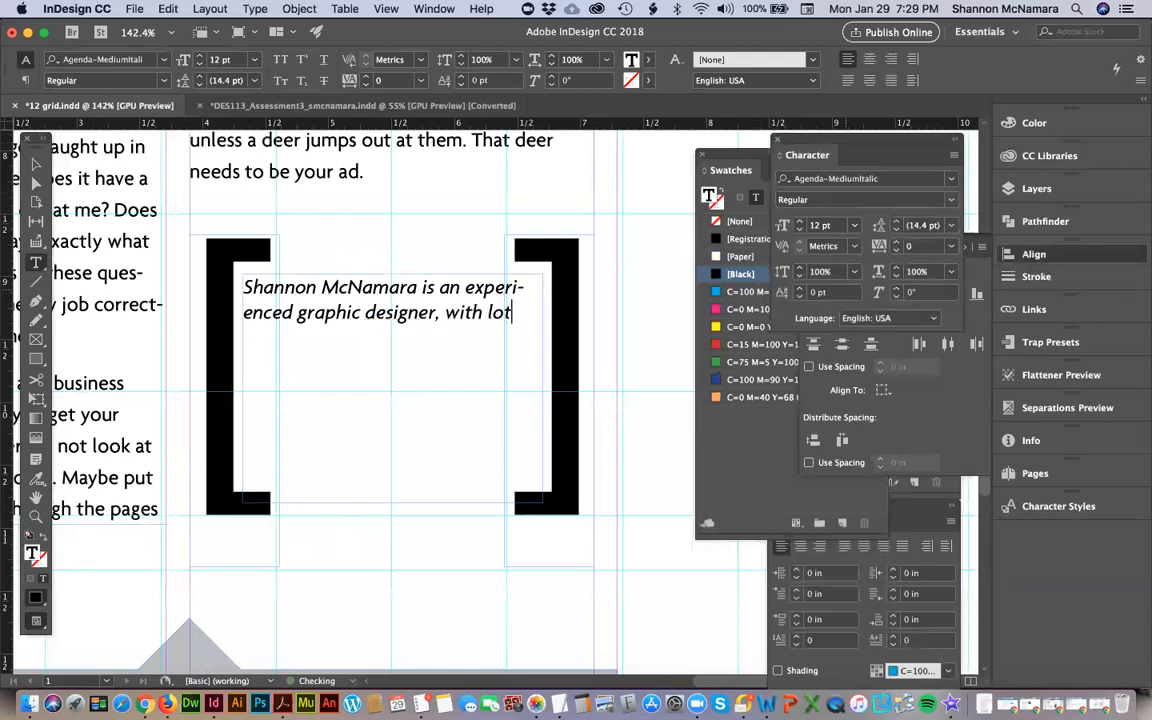
pyautogui.write('s of design')
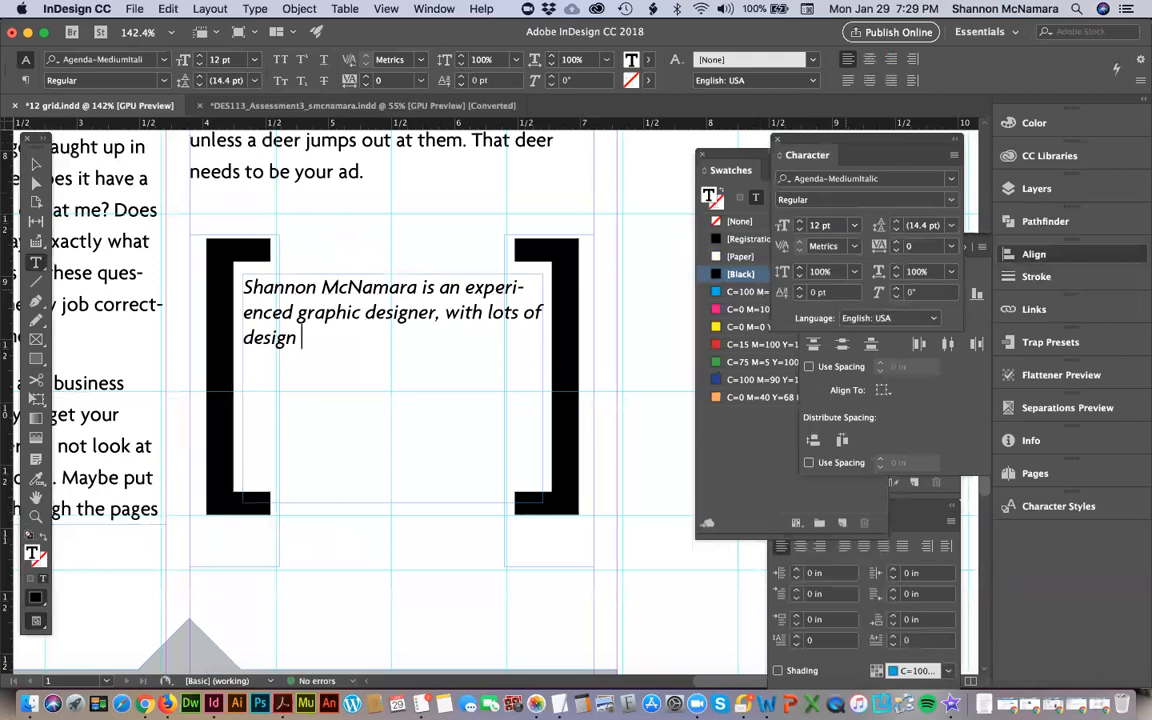
pyautogui.write('"')
pyautogui.hotkey('shift', 'Left')
pyautogui.write('“horror')
pyautogui.write('” stories')
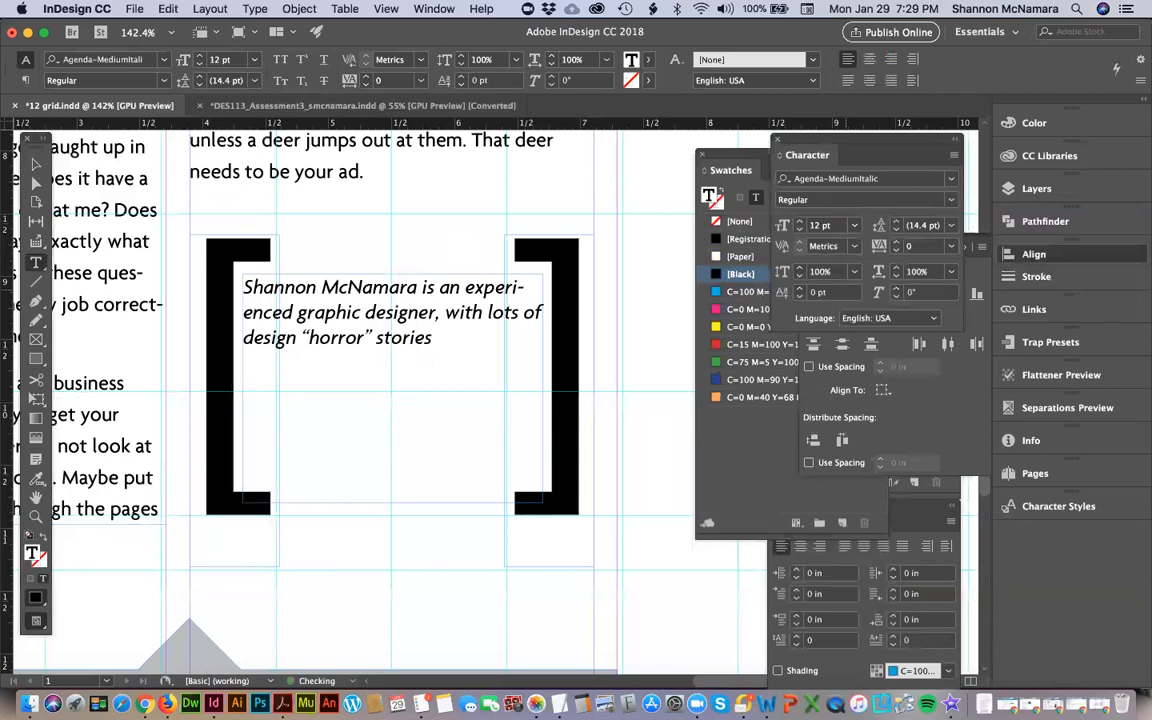
pyautogui.write('. Visit her onl')
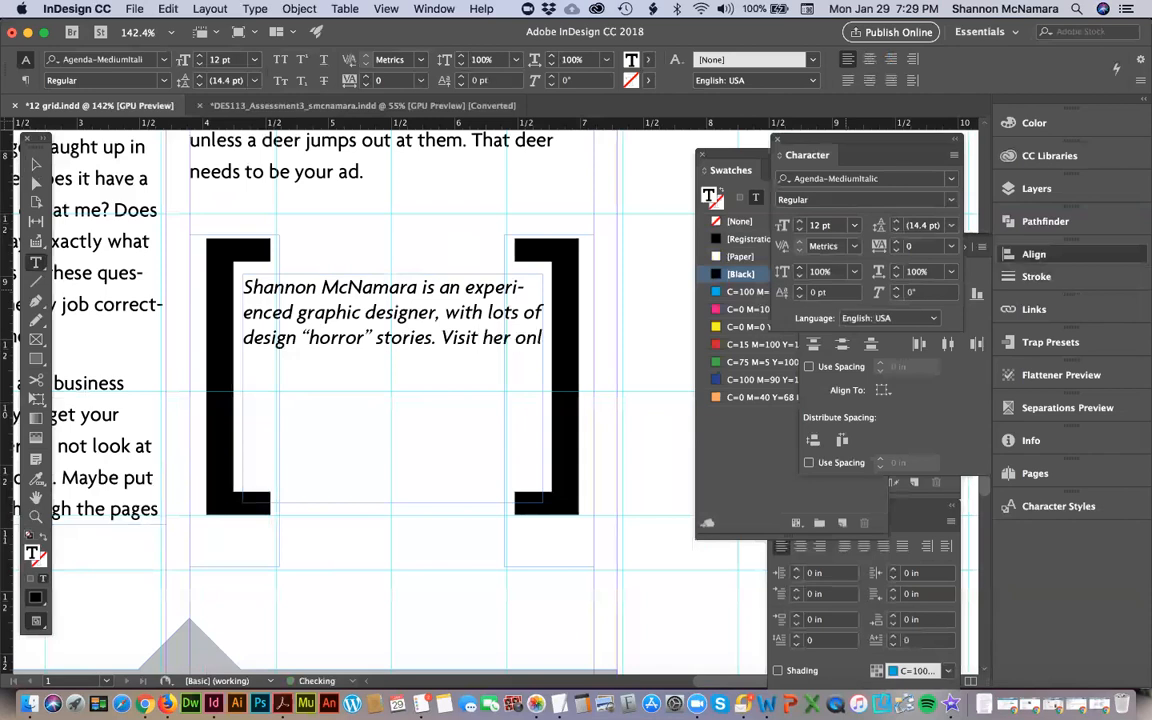
pyautogui.write('ine at:')
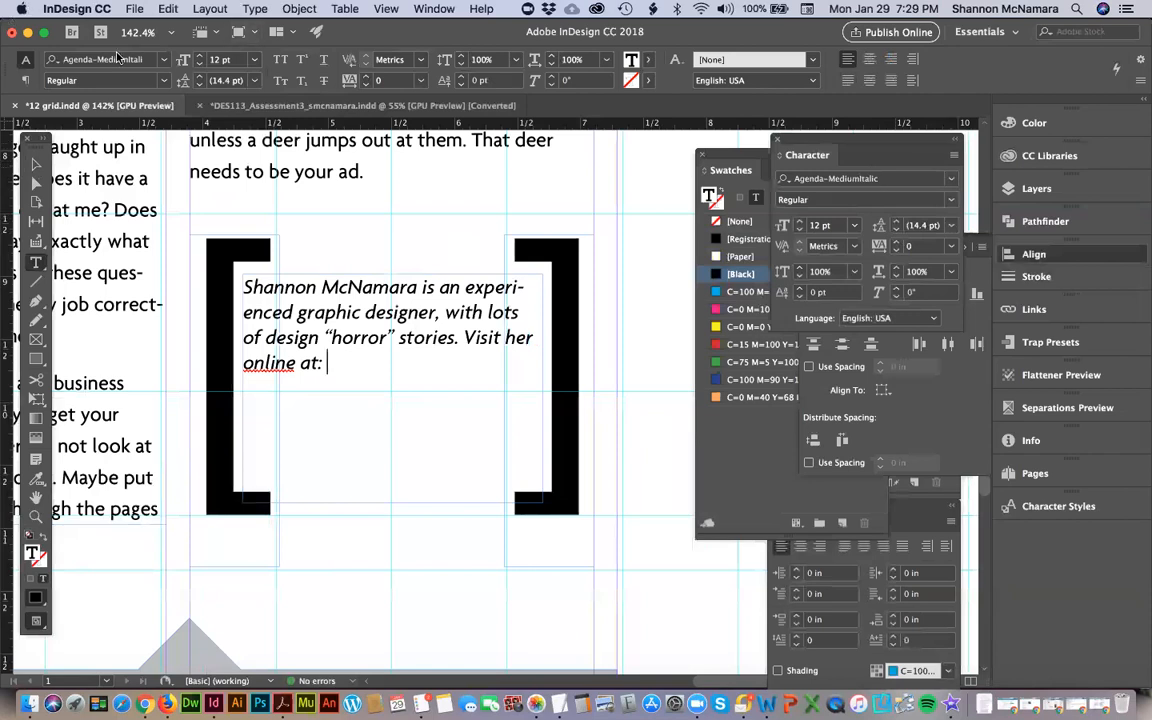
# Add the web address pixeleightdesign.net at the end of the bio in Agenda BoldItalic.
pyautogui.click(163, 63)
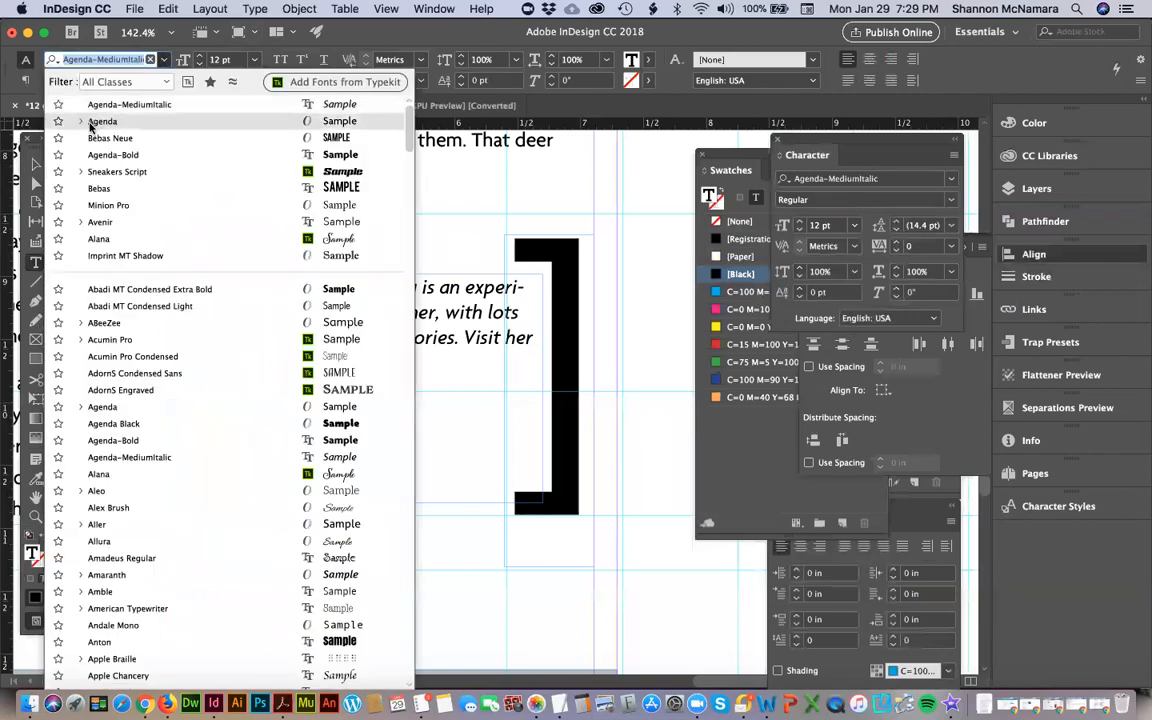
pyautogui.click(87, 121)
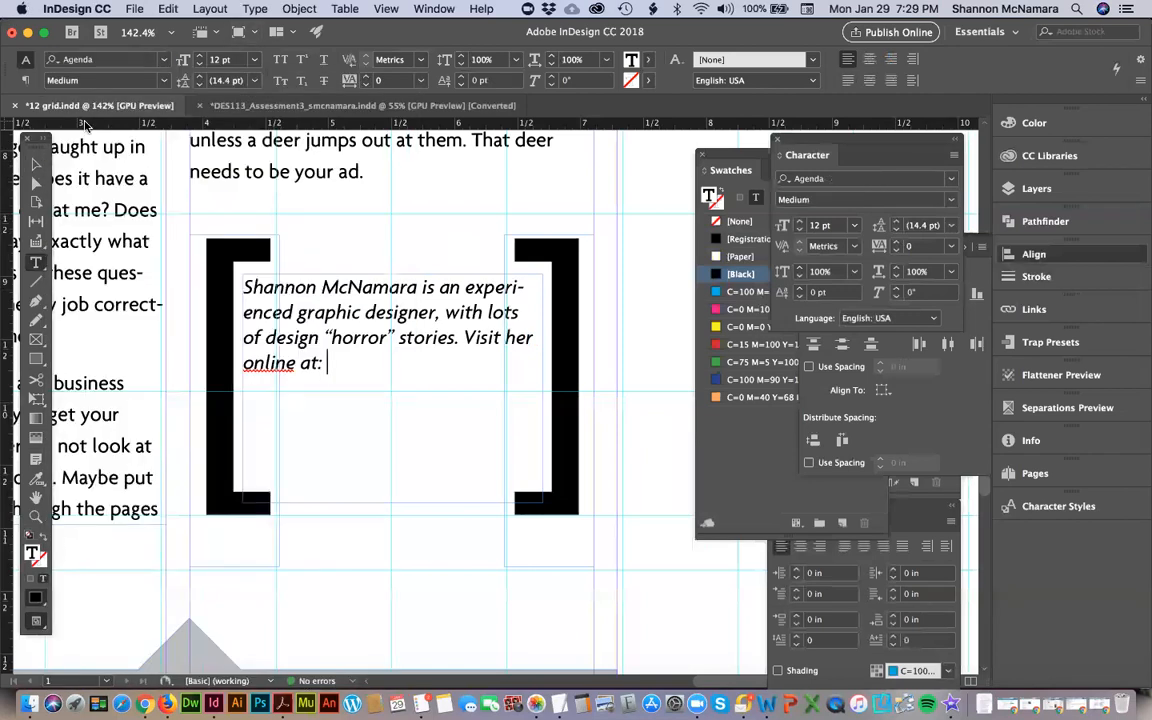
pyautogui.click(160, 60)
pyautogui.click(80, 104)
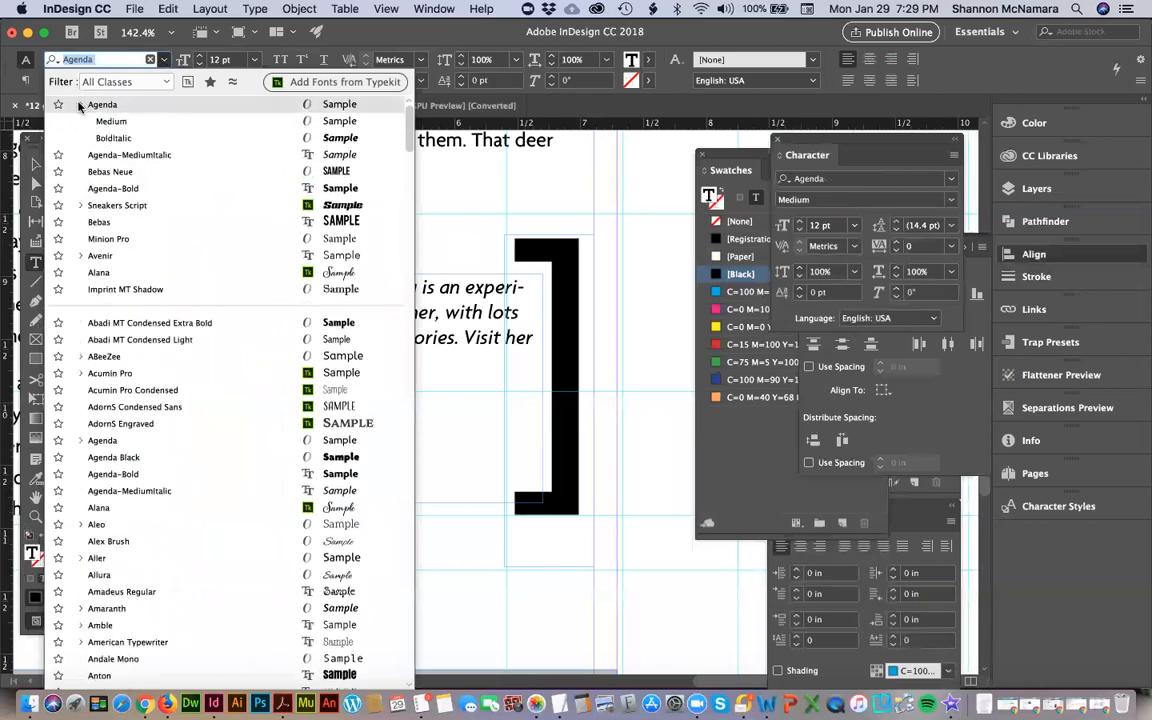
pyautogui.click(104, 139)
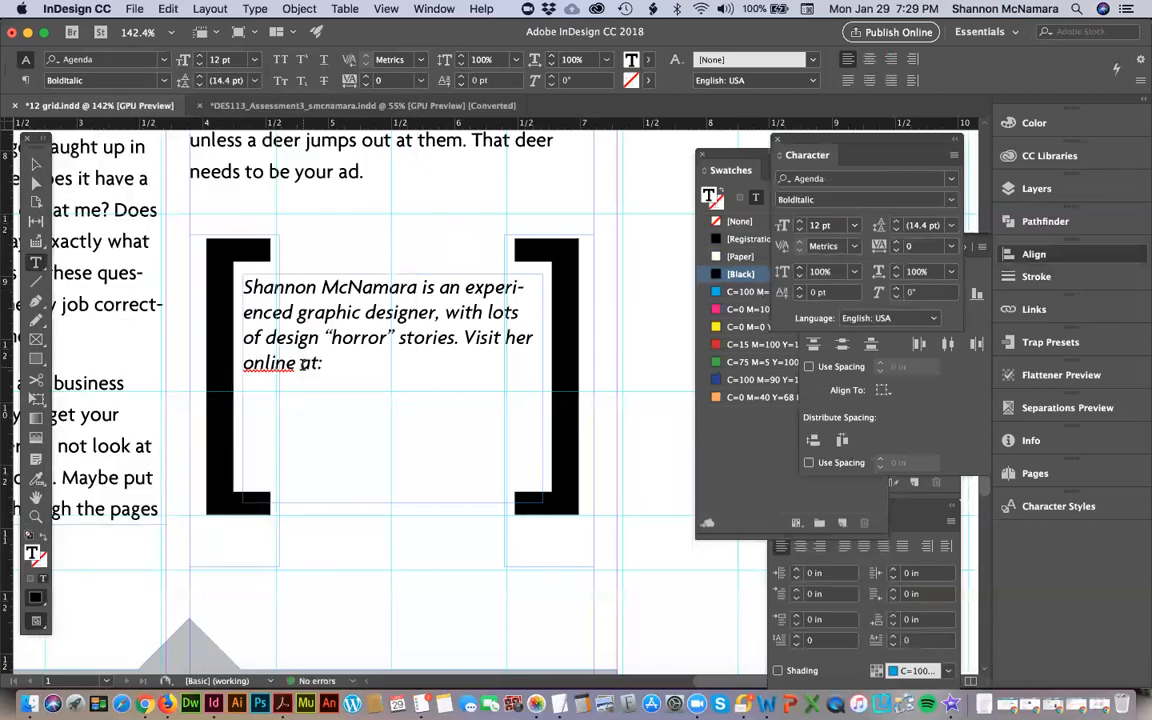
pyautogui.write('pixeleig')
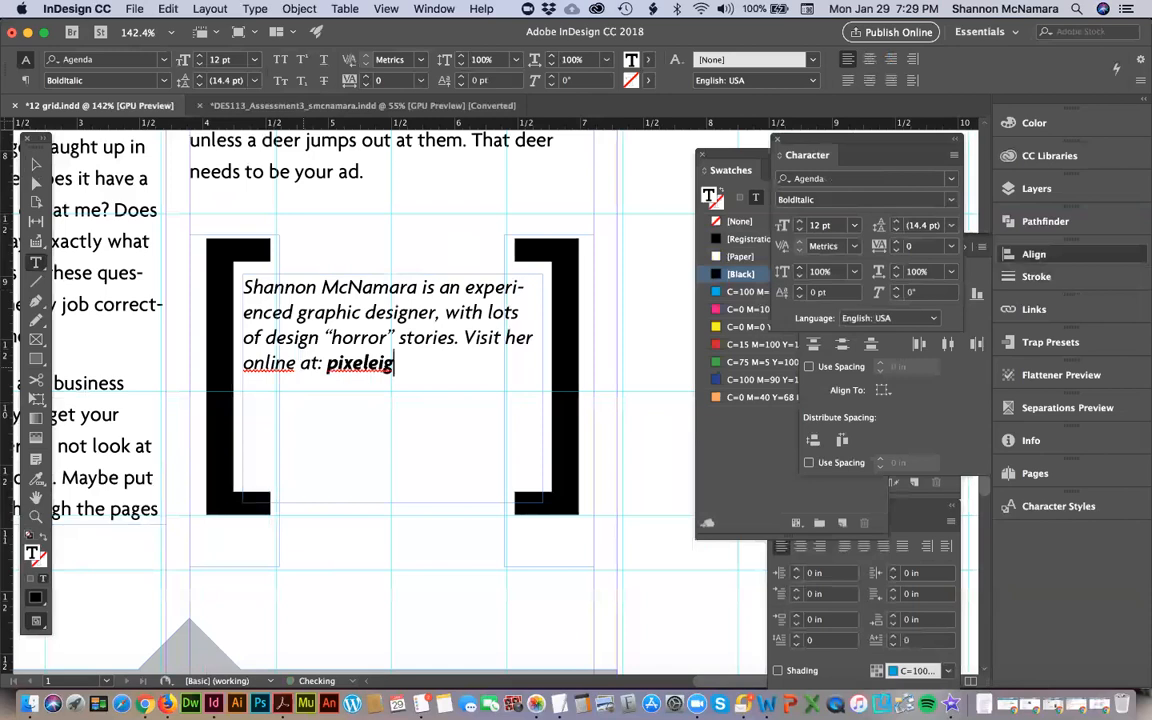
pyautogui.write('htdesign.net')
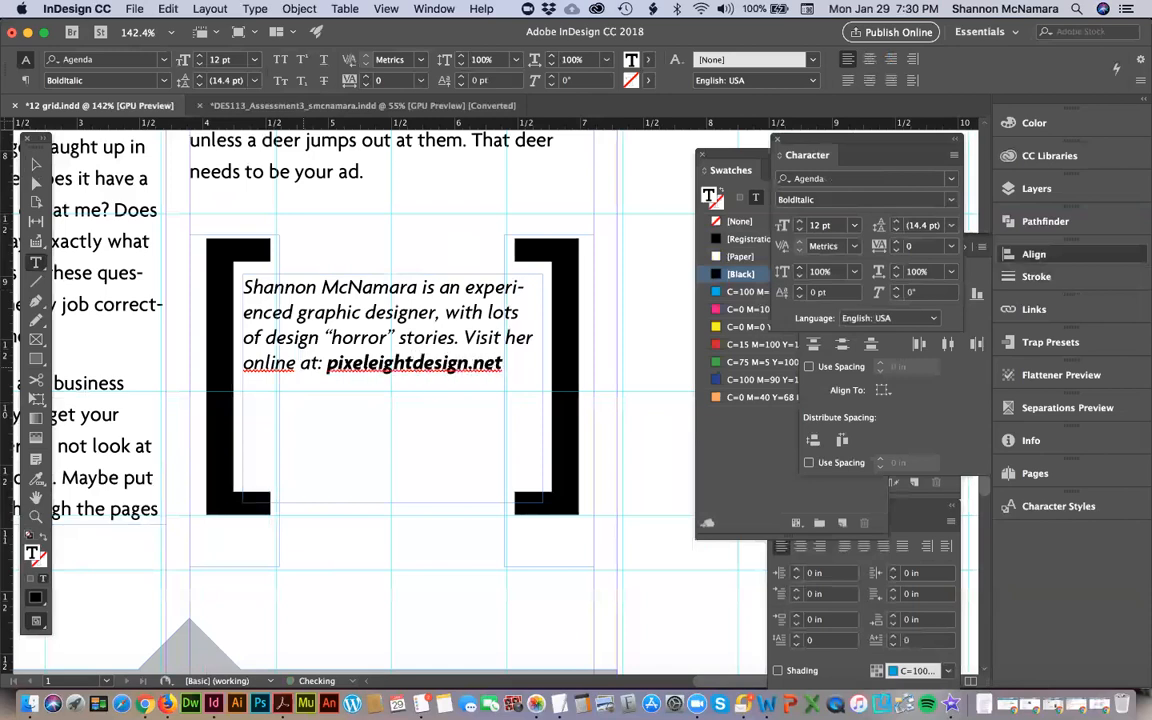
# Enlarge all the bio text to 14 pt and fit its frame to the text, about 1.11 in high.
pyautogui.press('super+a')
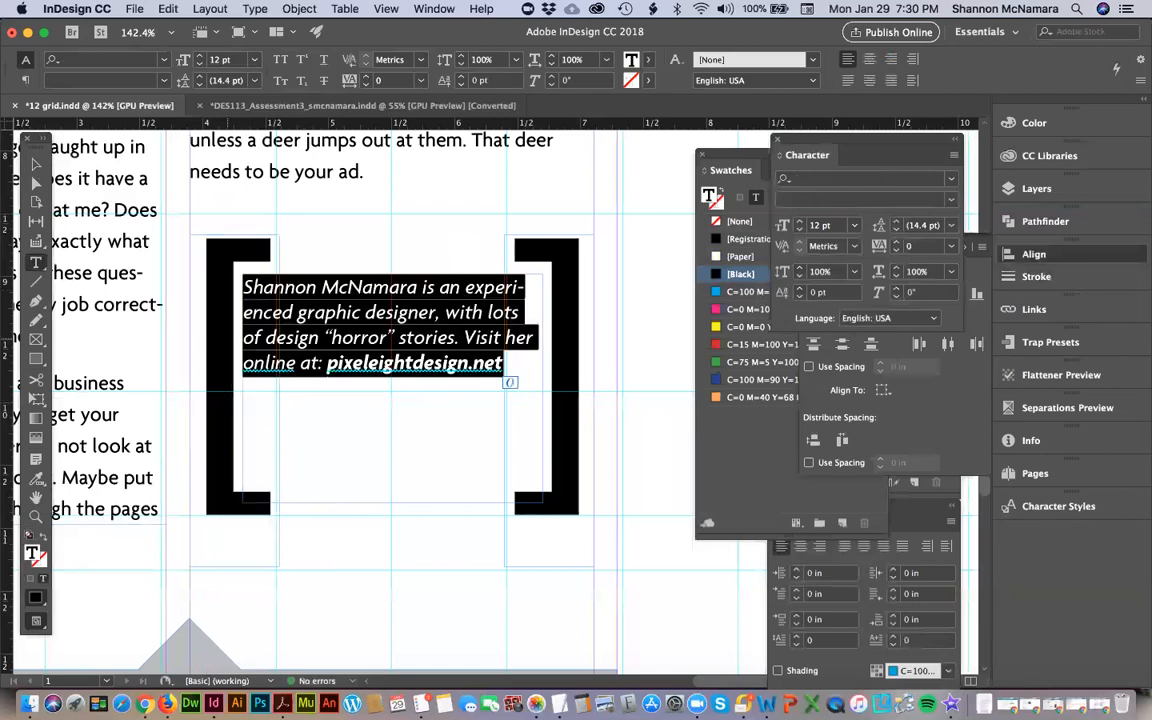
pyautogui.press('super+shift+period')
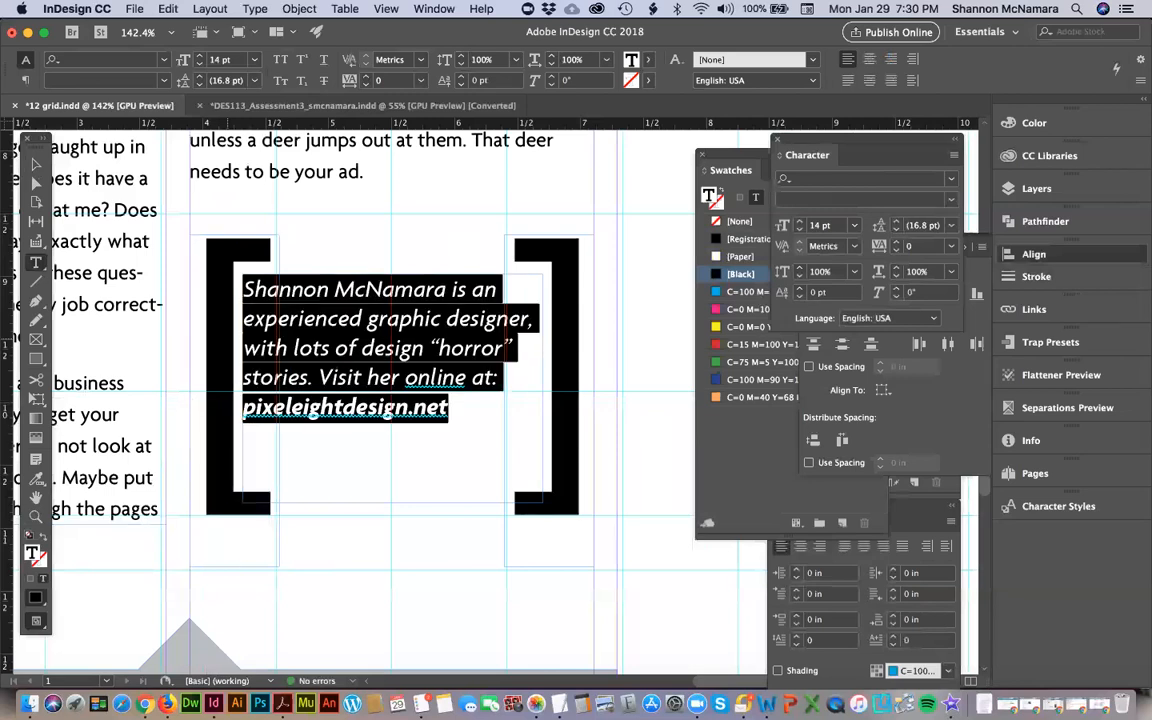
pyautogui.click(34, 160)
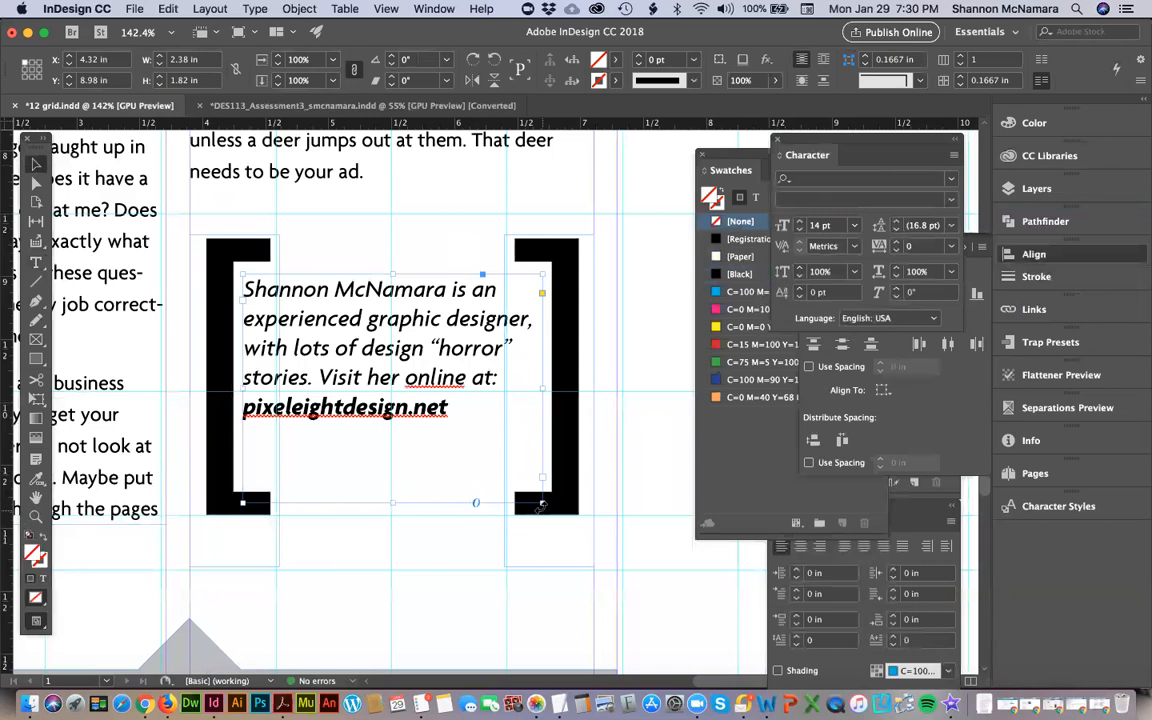
pyautogui.doubleClick(484, 453)
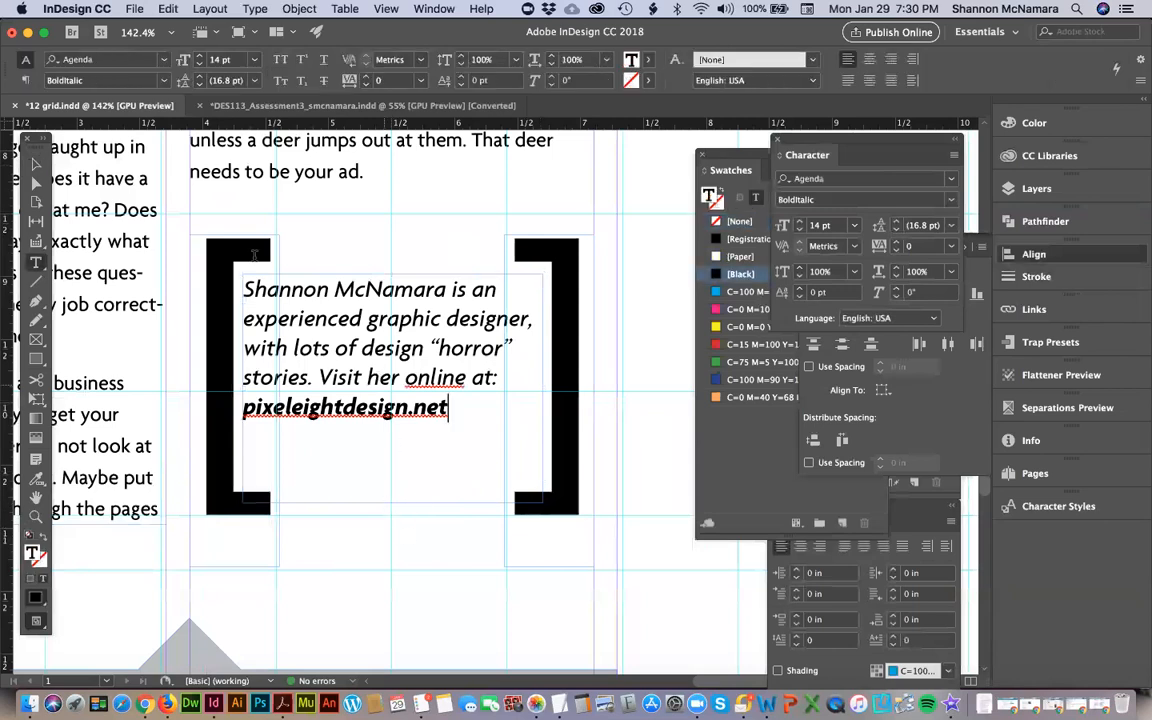
pyautogui.click(34, 160)
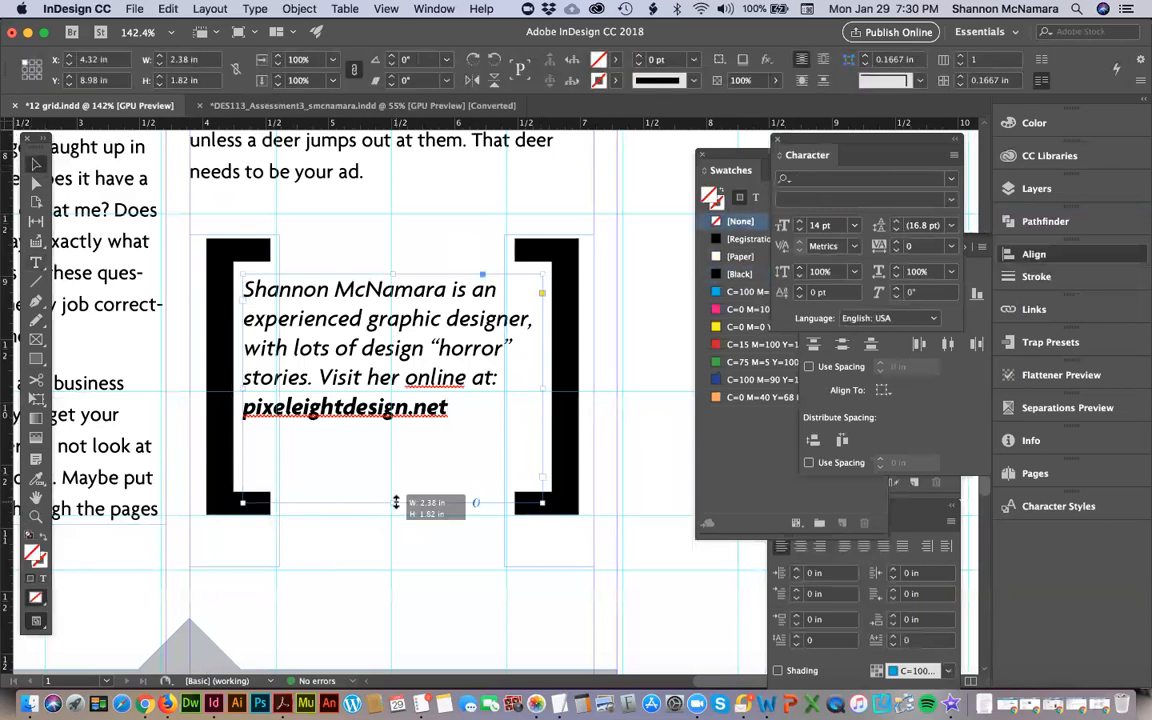
# Center the bio text frame between the brackets, moving it to about X 4.38 in, Y 9.29 in.
pyautogui.moveTo(433, 325); pyautogui.dragTo(433, 355)
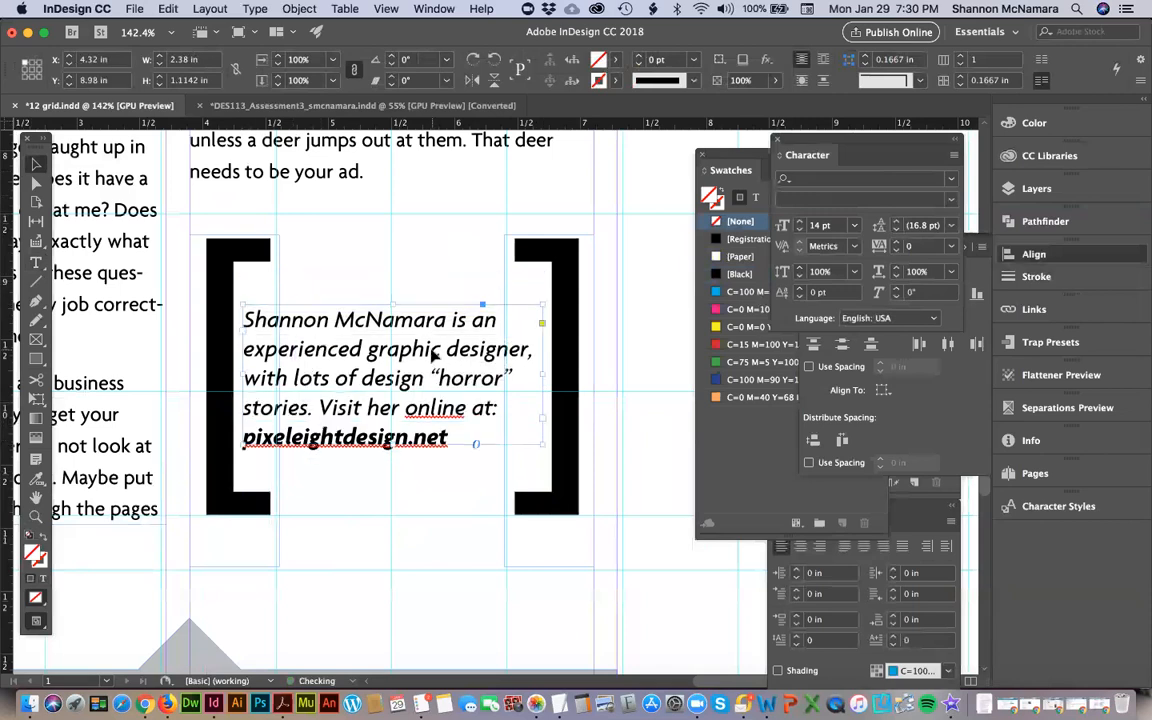
pyautogui.press('Right')
pyautogui.press('Right')
pyautogui.press('Right')
pyautogui.press('Right')
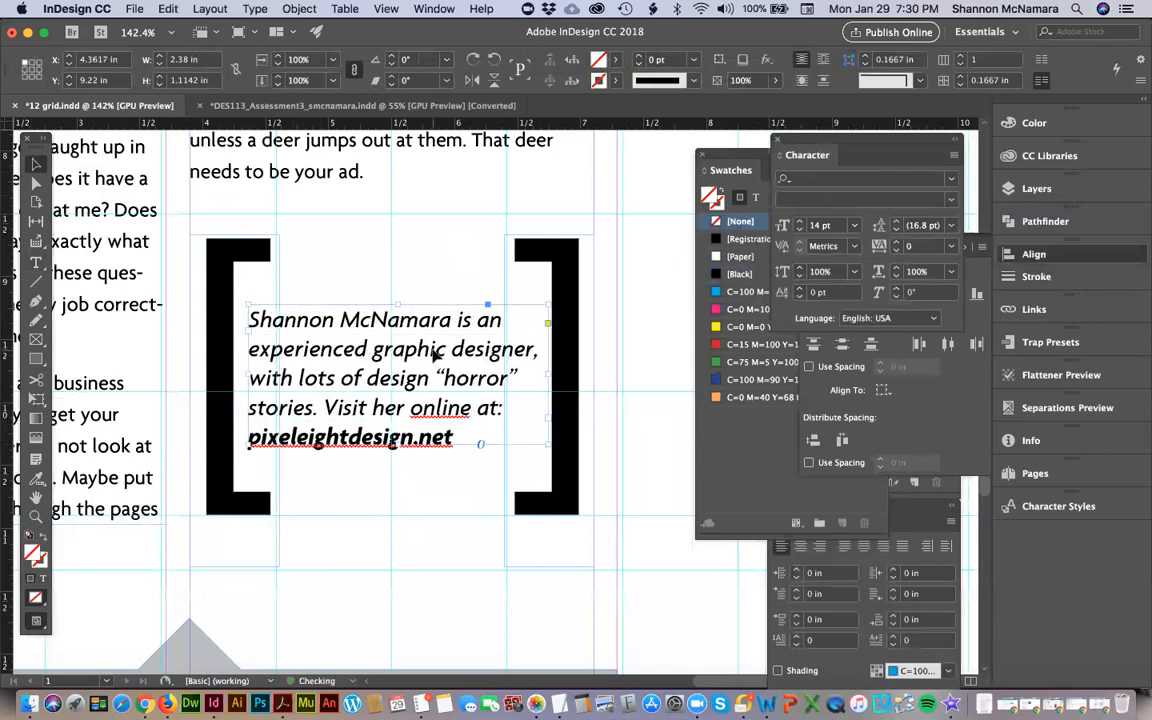
pyautogui.press('Down')
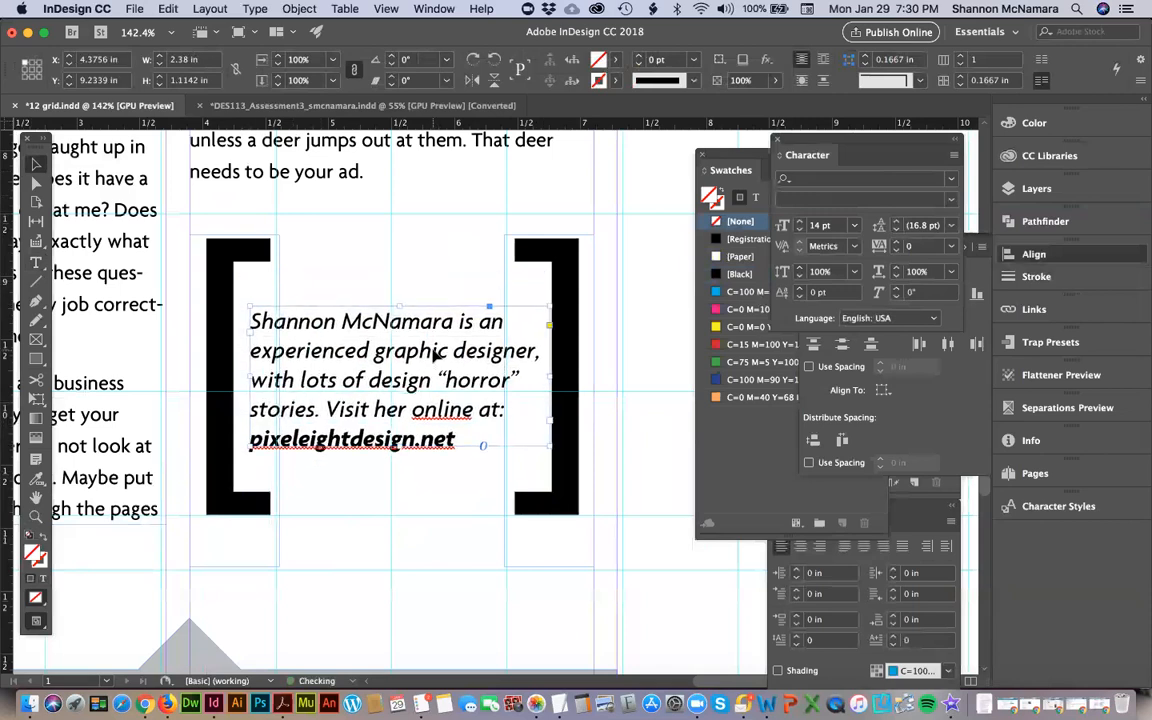
pyautogui.press('Down')
pyautogui.press('Down')
pyautogui.press('Down')
pyautogui.press('Down')
pyautogui.press('Down')
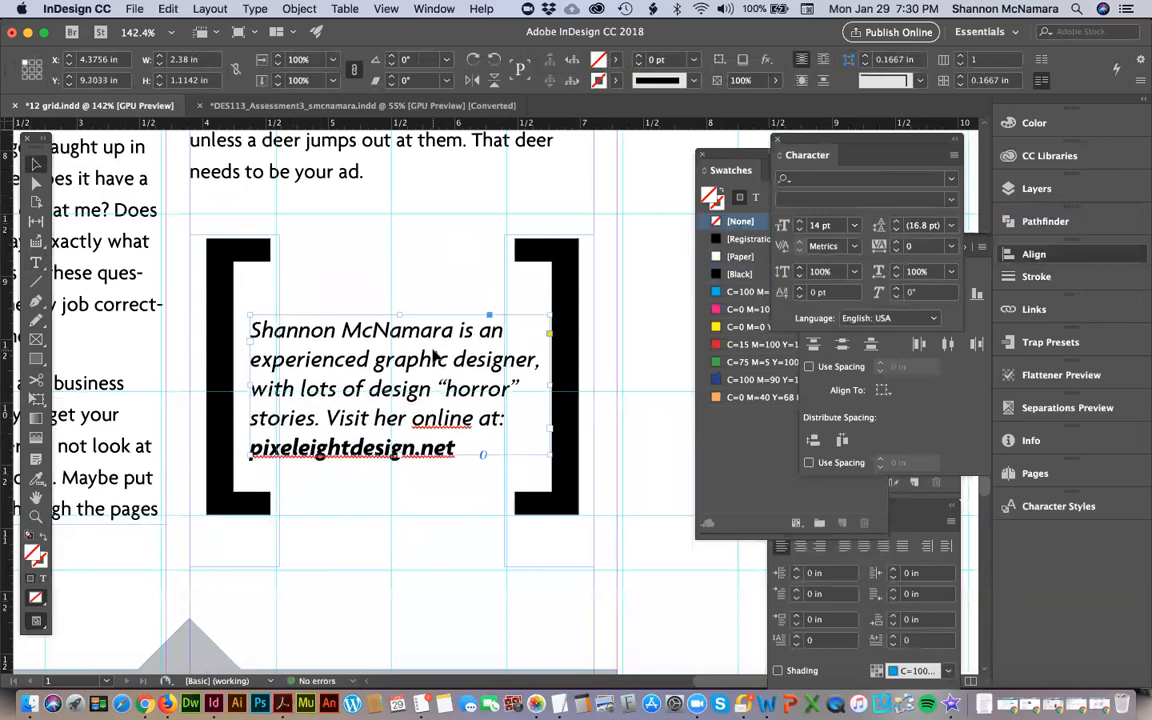
pyautogui.press('Up')
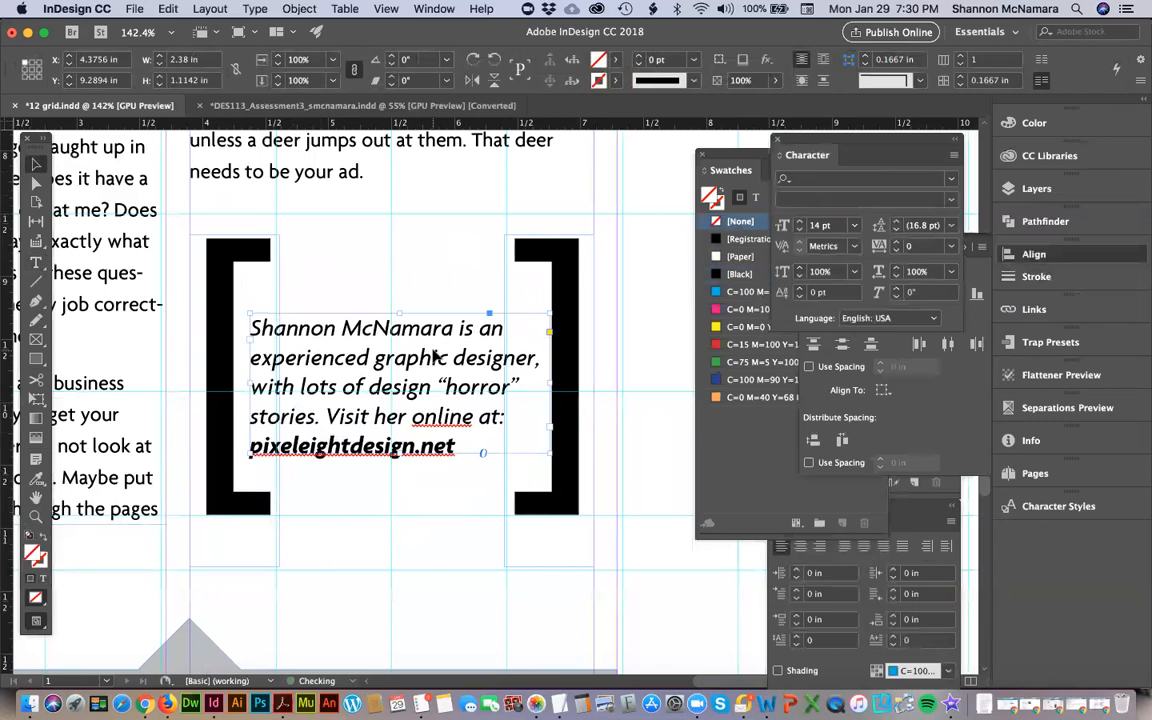
# Draw a narrow rectangle about 0.09 in wide and 2.2 in high in the gap between the closing bracket and the column's outer edge.
pyautogui.click(548, 262)
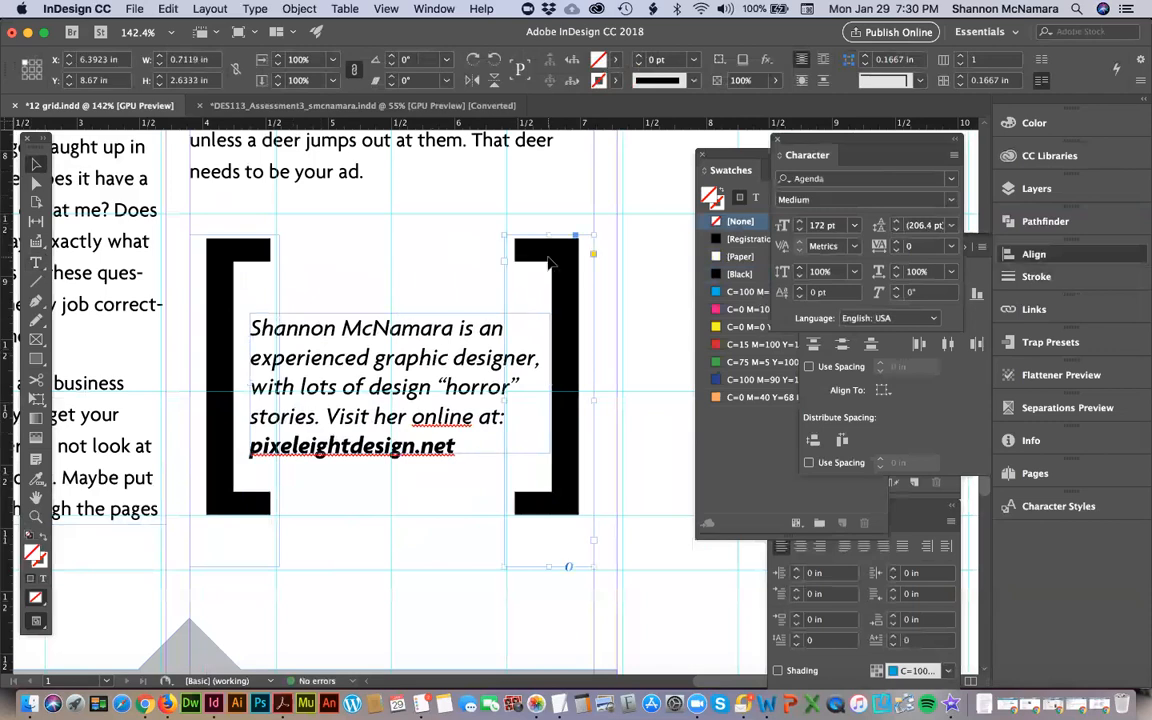
pyautogui.click(610, 295)
pyautogui.press('m')
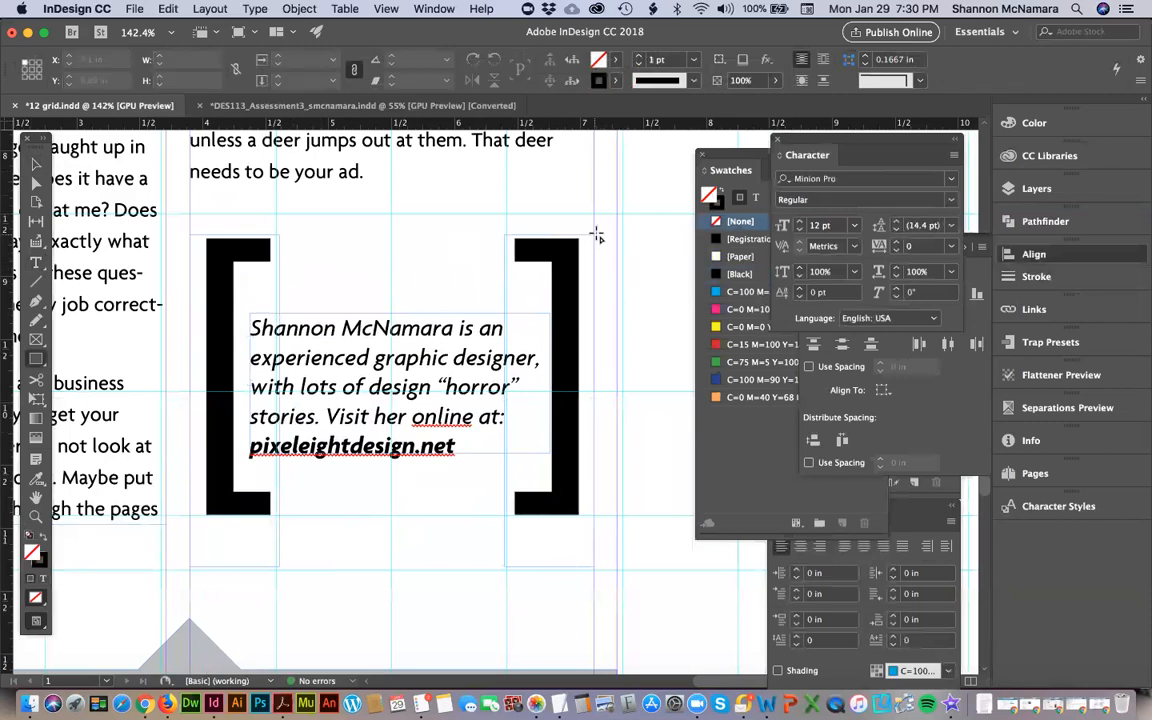
pyautogui.moveTo(583, 238); pyautogui.dragTo(594, 516)
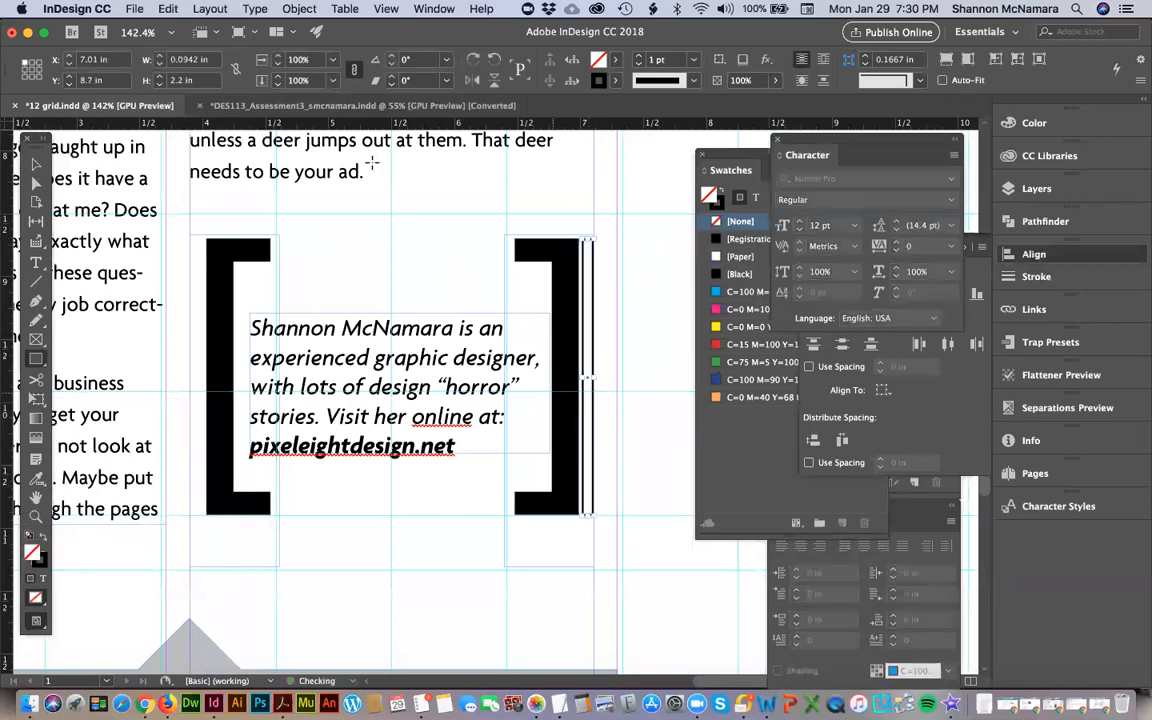
# Place a horizontal guide through the vertical midpoint of the narrow rectangle beside the closing bracket, and delete that rectangle.
pyautogui.click(36, 163)
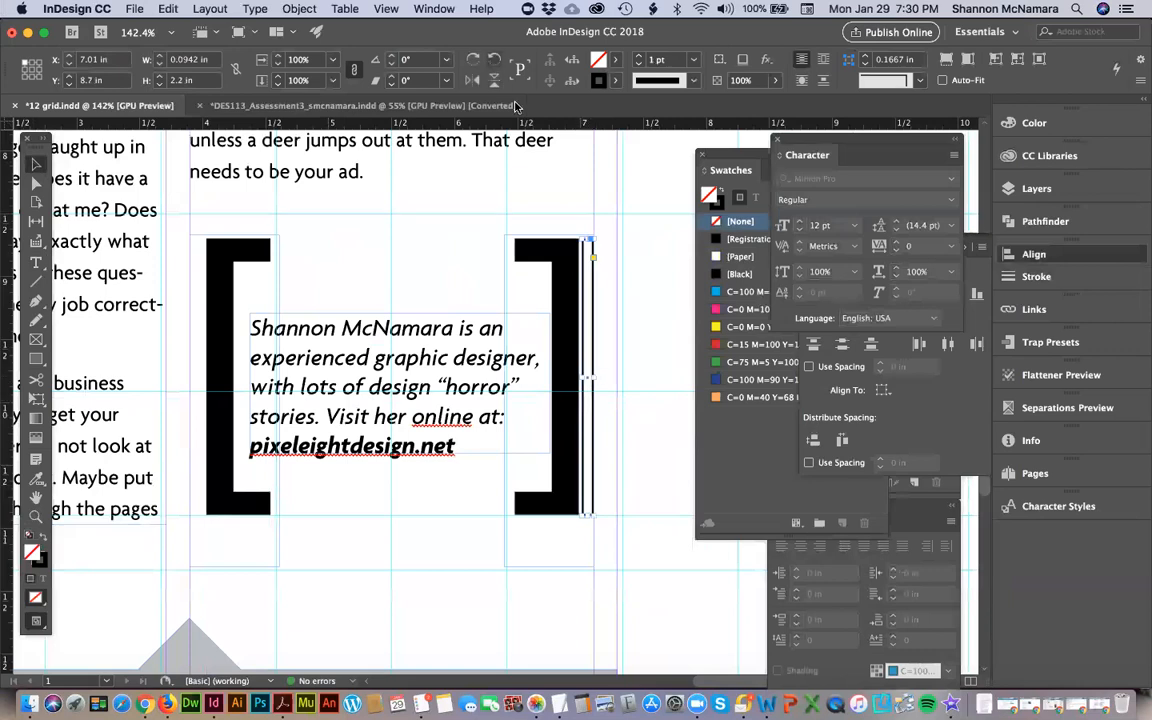
pyautogui.moveTo(482, 125); pyautogui.dragTo(575, 377)
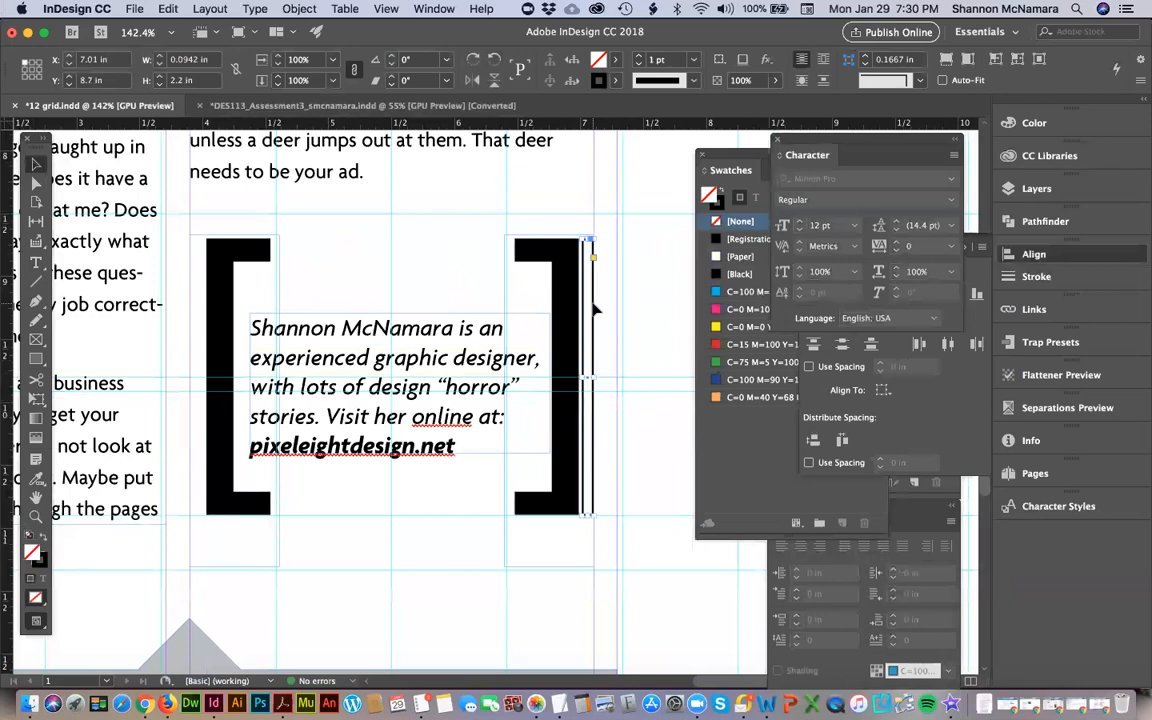
pyautogui.click(595, 310)
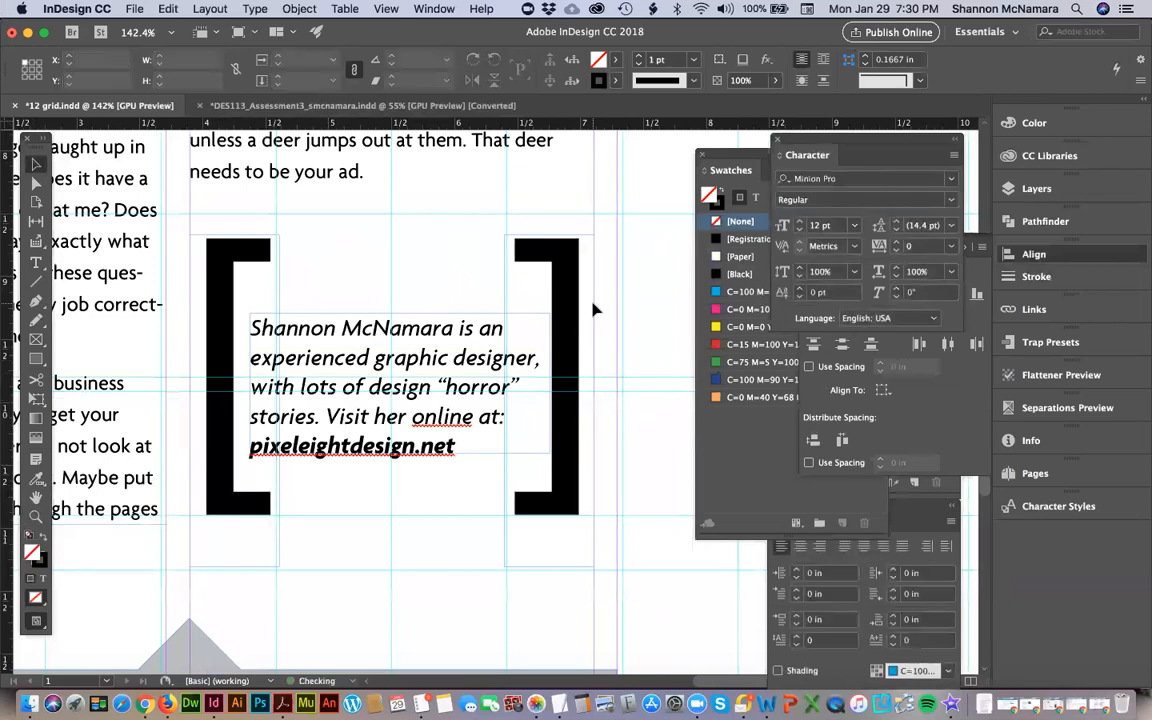
# Nudge the bio text frame up to about Y 9.21 in so it is centred vertically between the brackets.
pyautogui.click(468, 363)
pyautogui.press('Up')
pyautogui.press('Up')
pyautogui.press('Up')
pyautogui.press('Up')
pyautogui.press('Up')
pyautogui.press('Up')
pyautogui.press('Up')
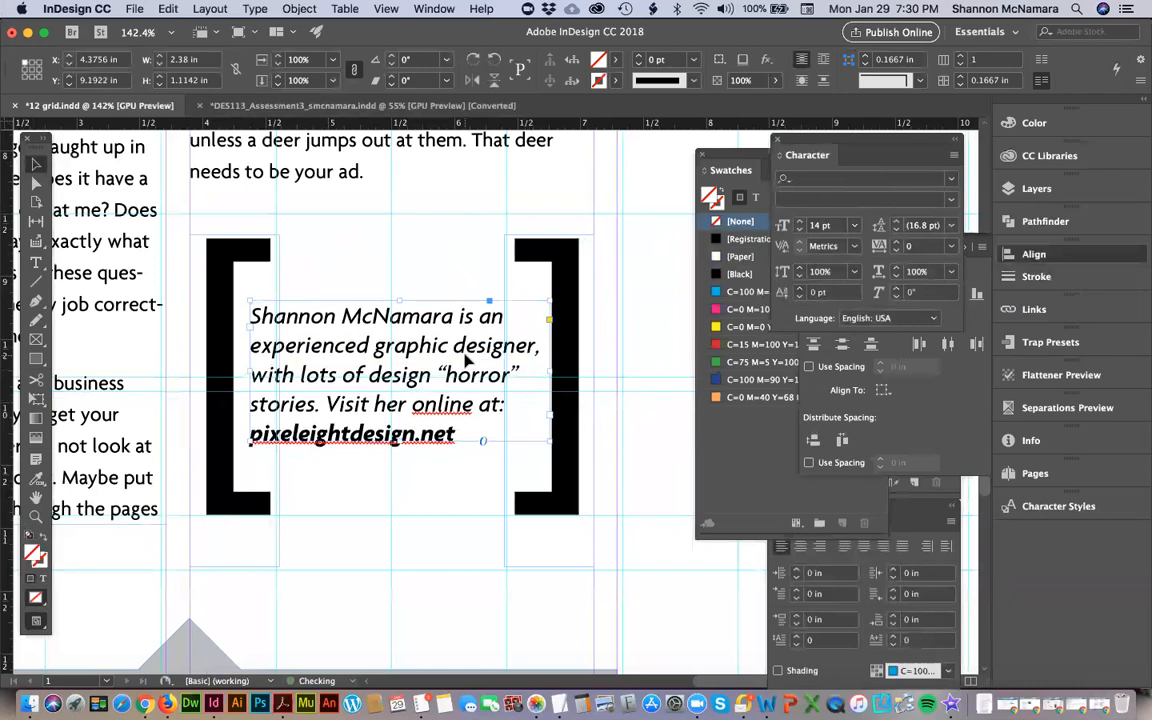
pyautogui.press('Down')
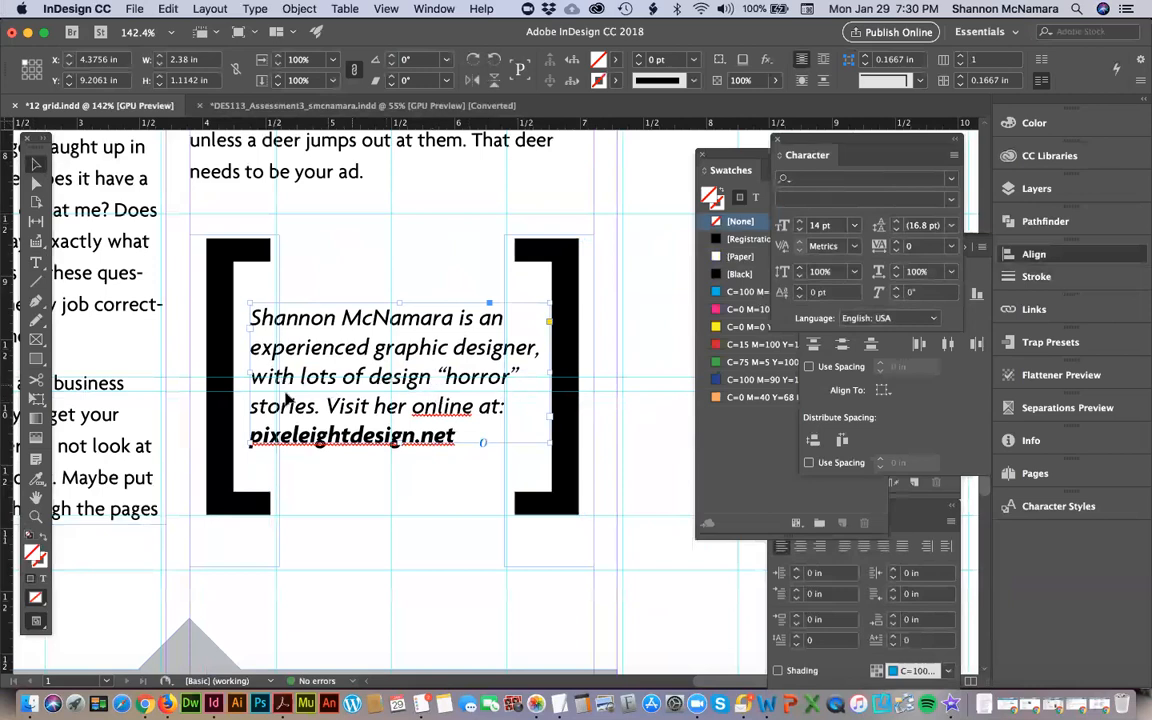
pyautogui.click(598, 323)
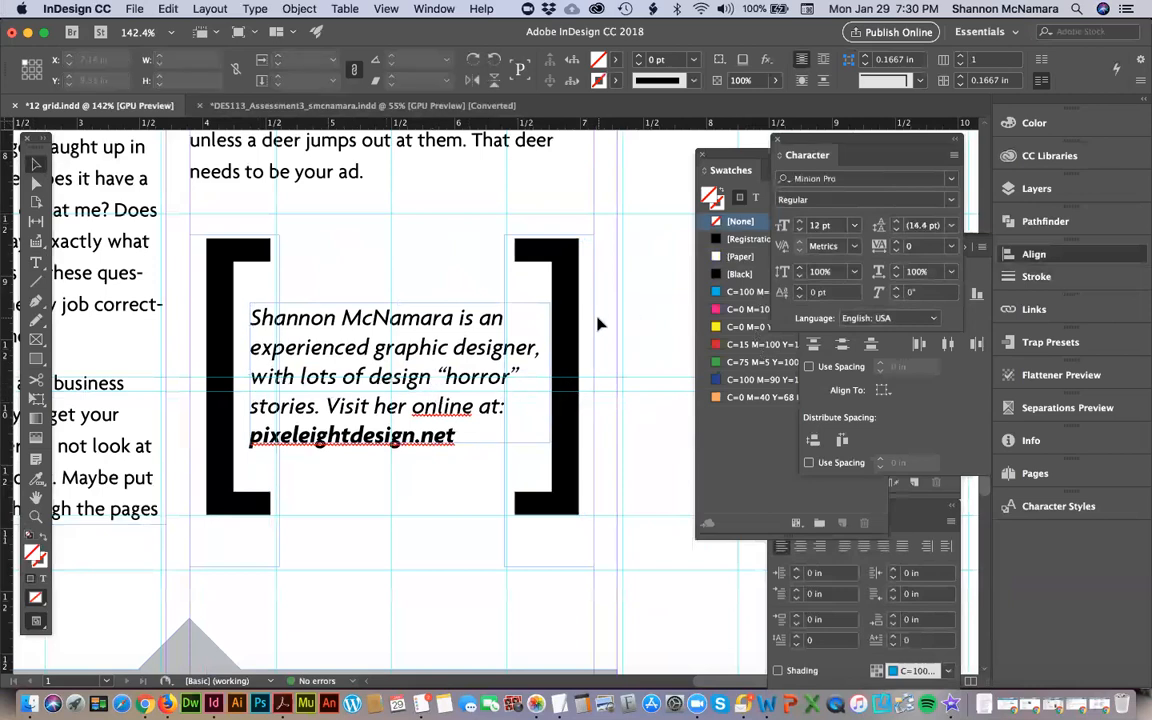
# Draw an unfilled rectangle with a 1 pt stroke across the third column under the 101 badge, about 3.21 in wide and 0.85 in high.
pyautogui.press('super+0')
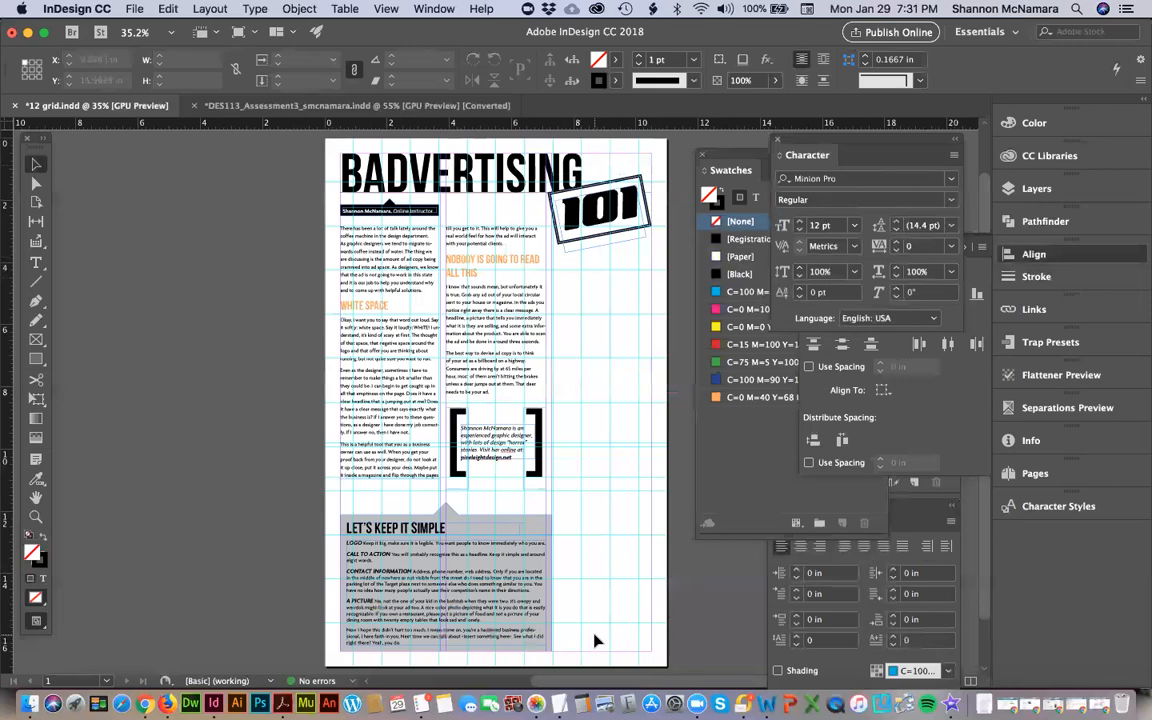
pyautogui.press('z')
pyautogui.moveTo(547, 186); pyautogui.dragTo(671, 656)
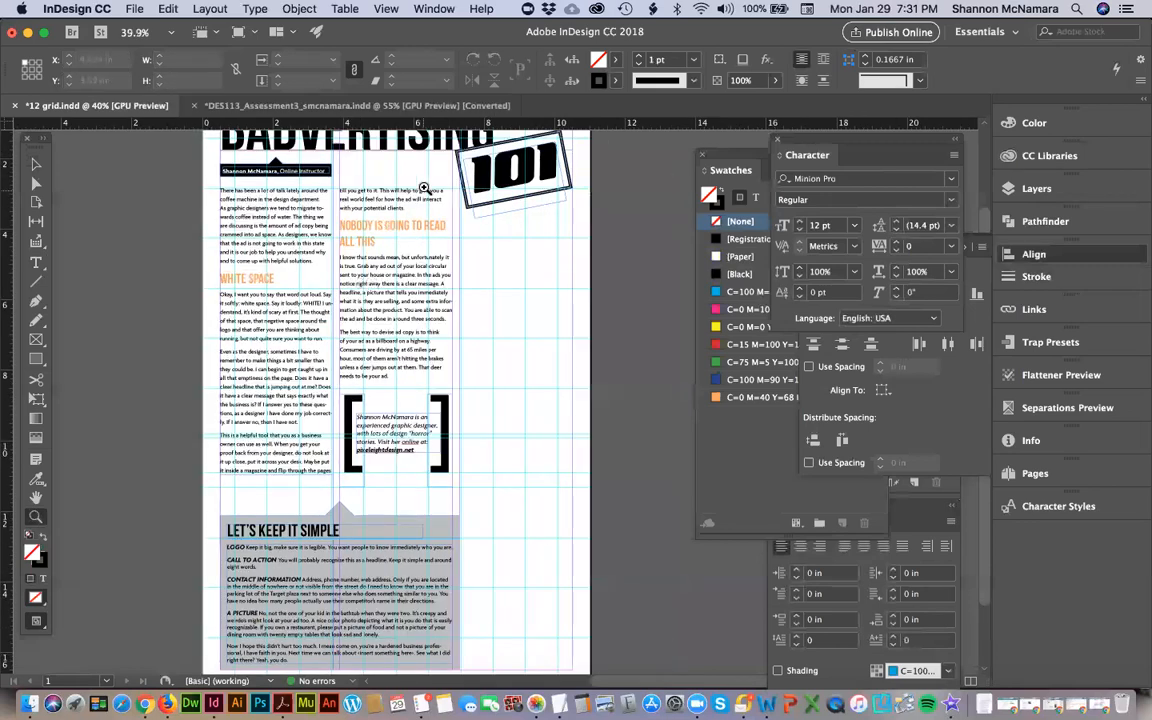
pyautogui.moveTo(424, 188); pyautogui.dragTo(623, 281)
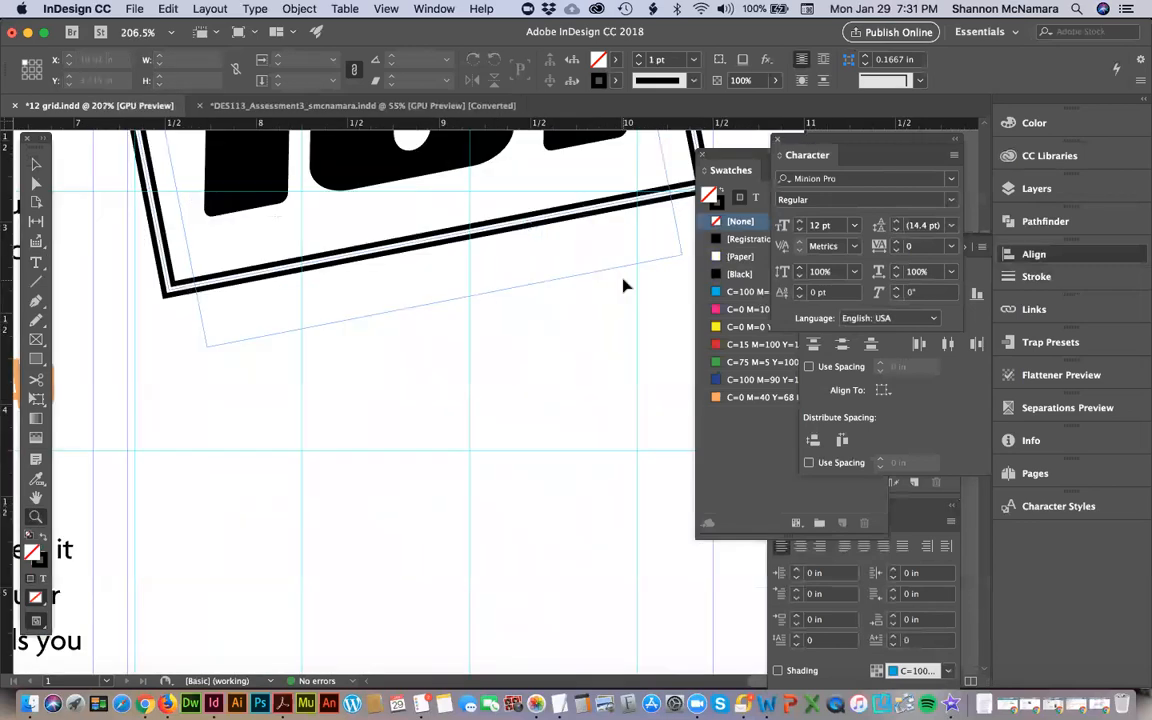
pyautogui.press('super+2')
pyautogui.keyDown('alt'); pyautogui.click(623, 286); pyautogui.keyUp('alt')
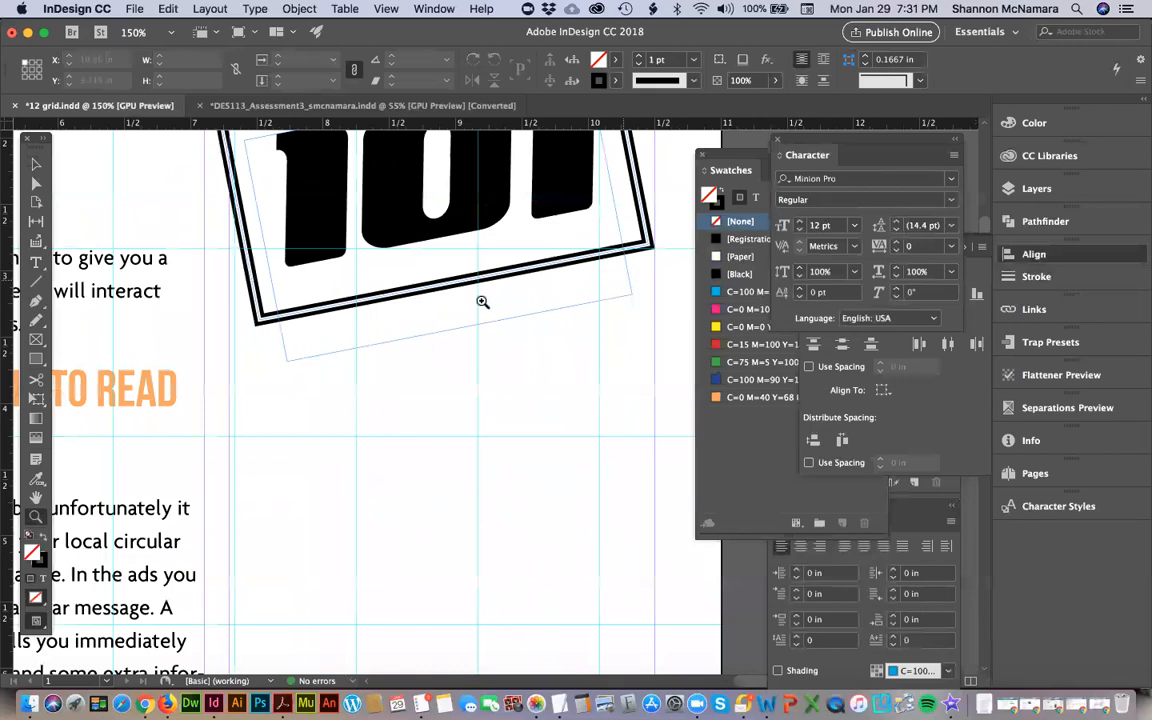
pyautogui.moveTo(481, 303); pyautogui.dragTo(347, 296)
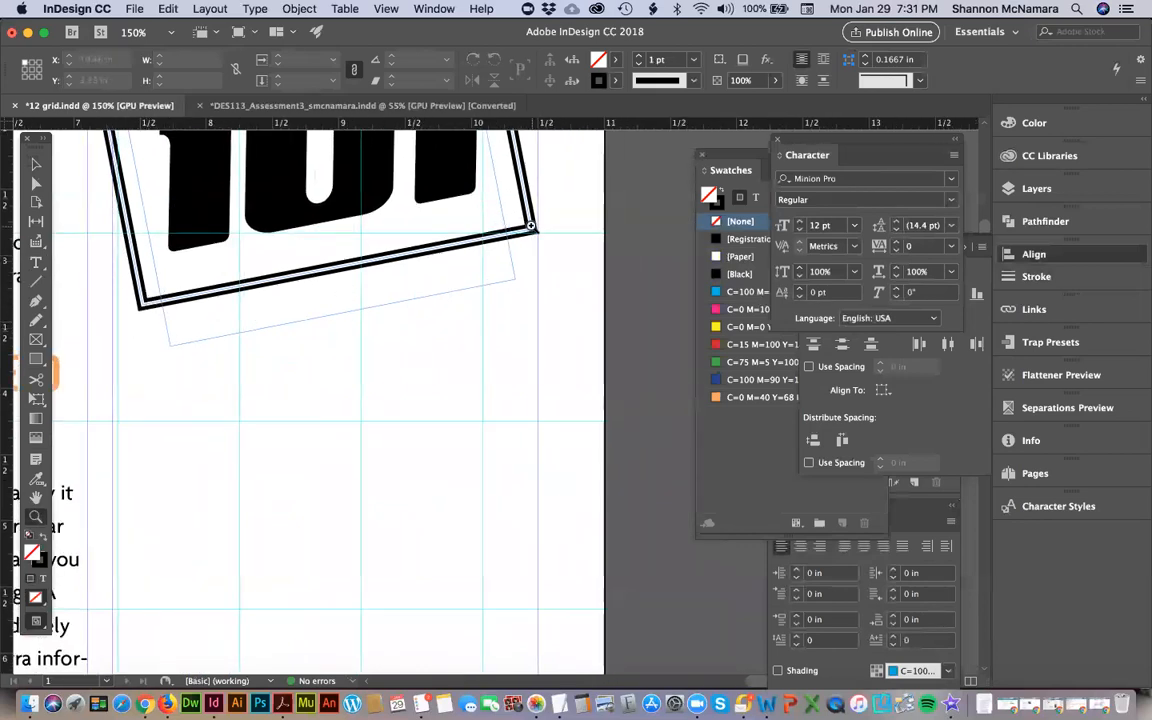
pyautogui.click(37, 359)
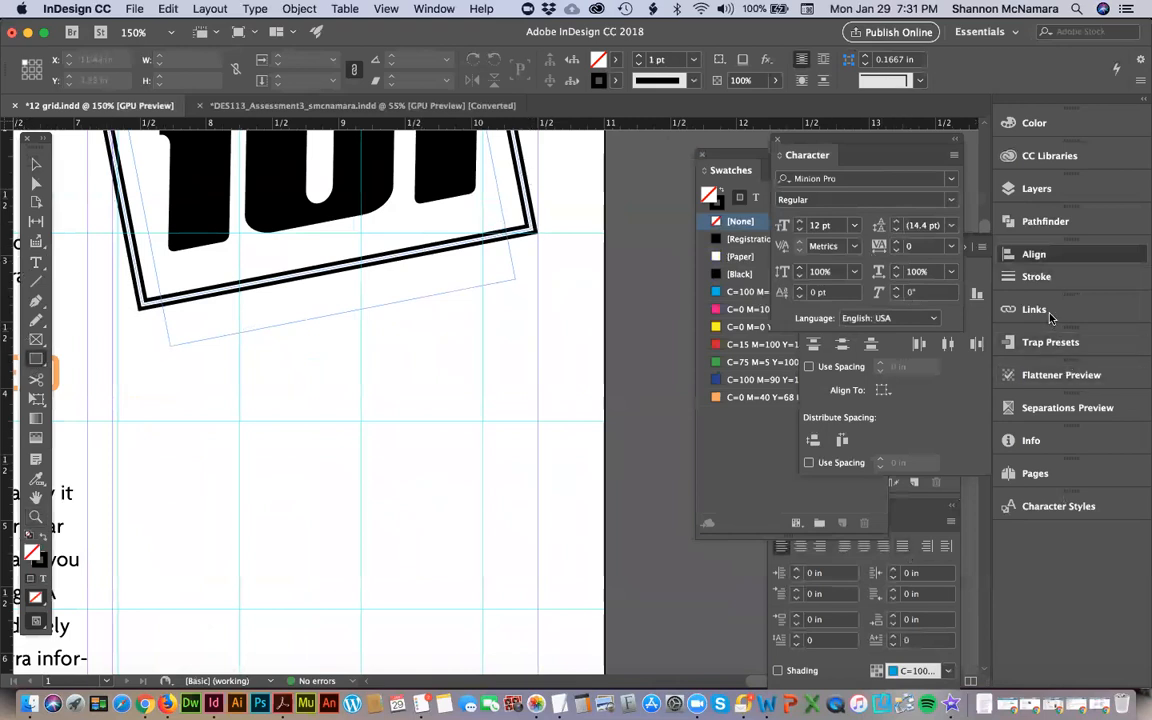
pyautogui.click(939, 418)
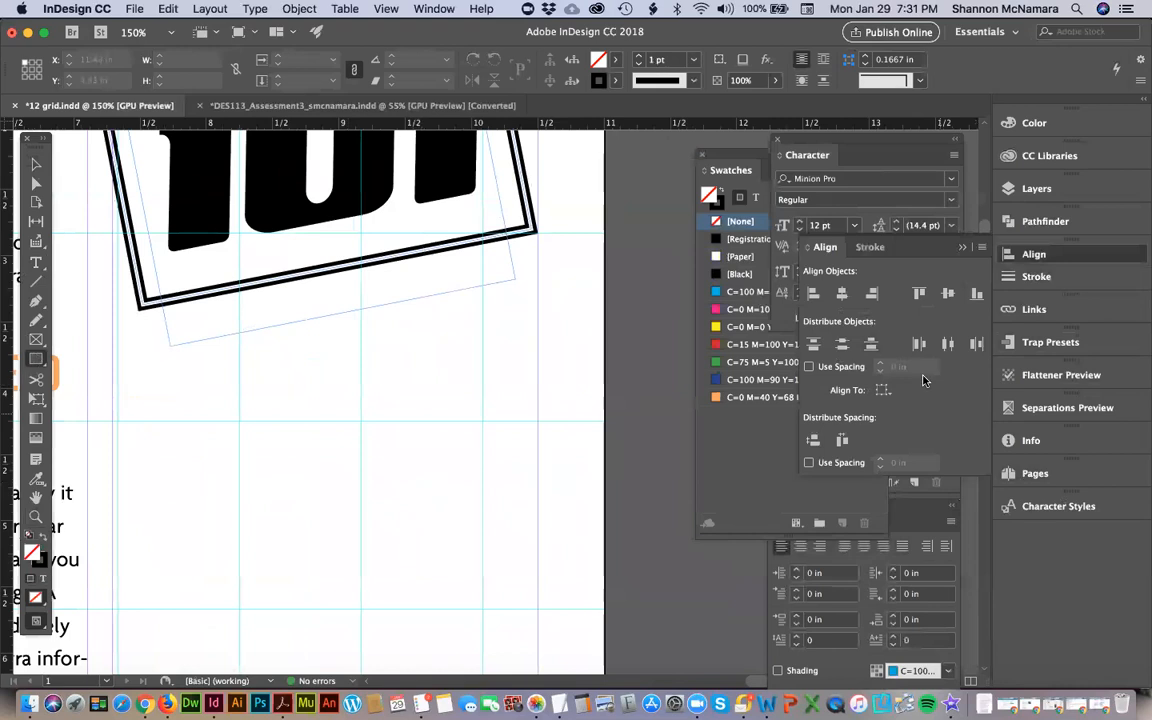
pyautogui.click(873, 249)
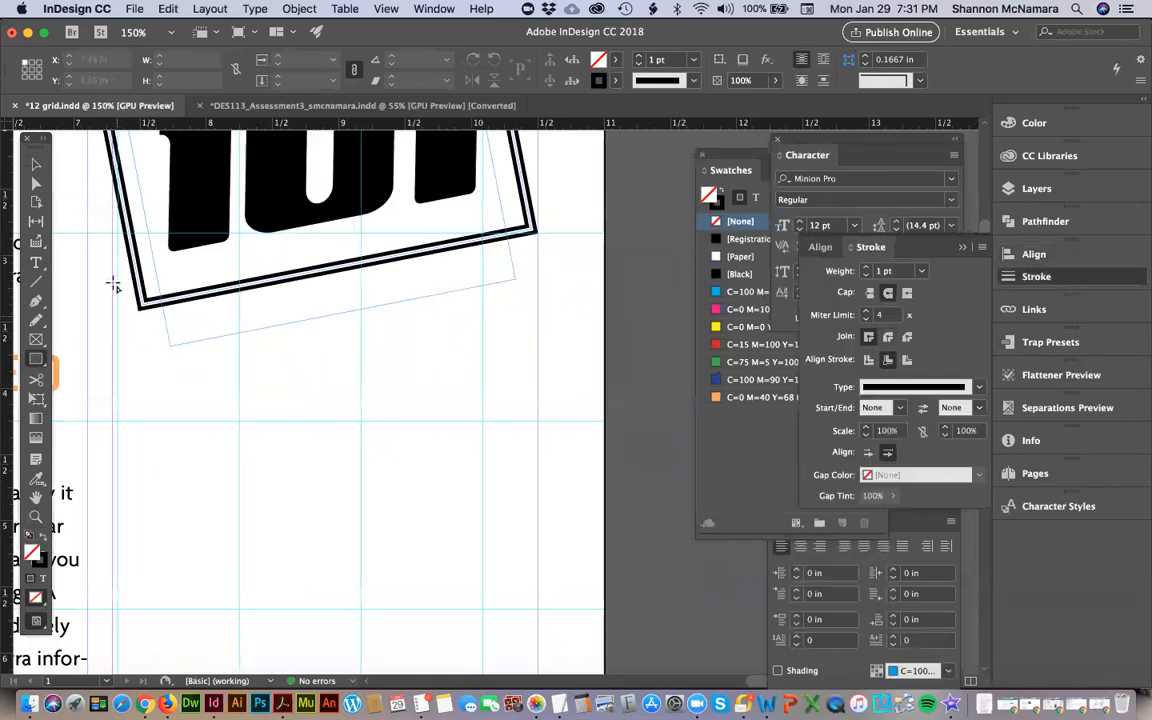
pyautogui.moveTo(113, 268); pyautogui.dragTo(537, 381)
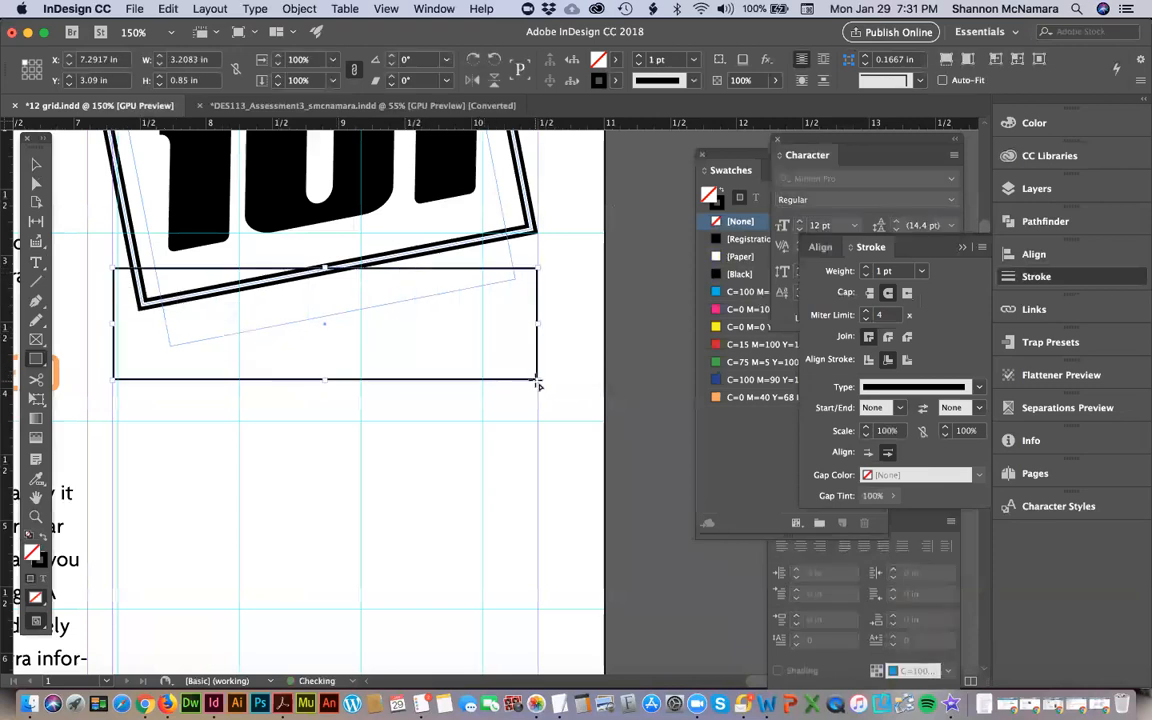
# Stretch the new rectangle's lower edge down to a height of about 2.07 in.
pyautogui.press('v')
pyautogui.moveTo(325, 380); pyautogui.dragTo(324, 540)
pyautogui.scroll(-3, 324, 489)
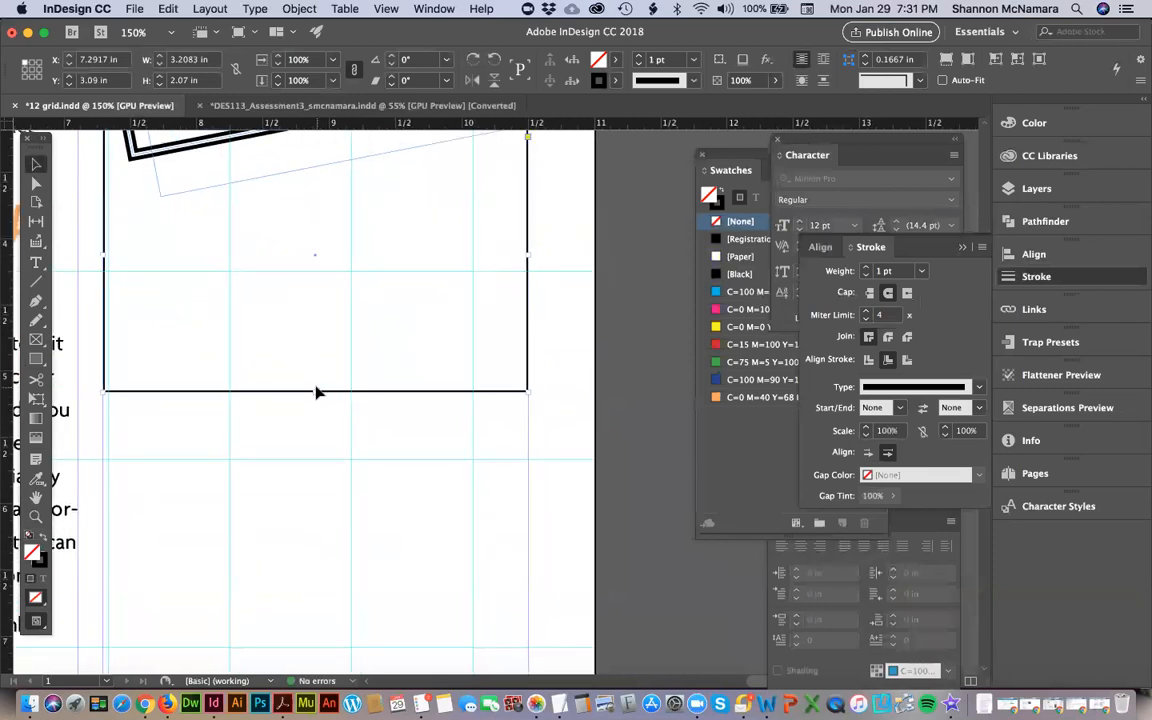
pyautogui.scroll(3, 256, 415)
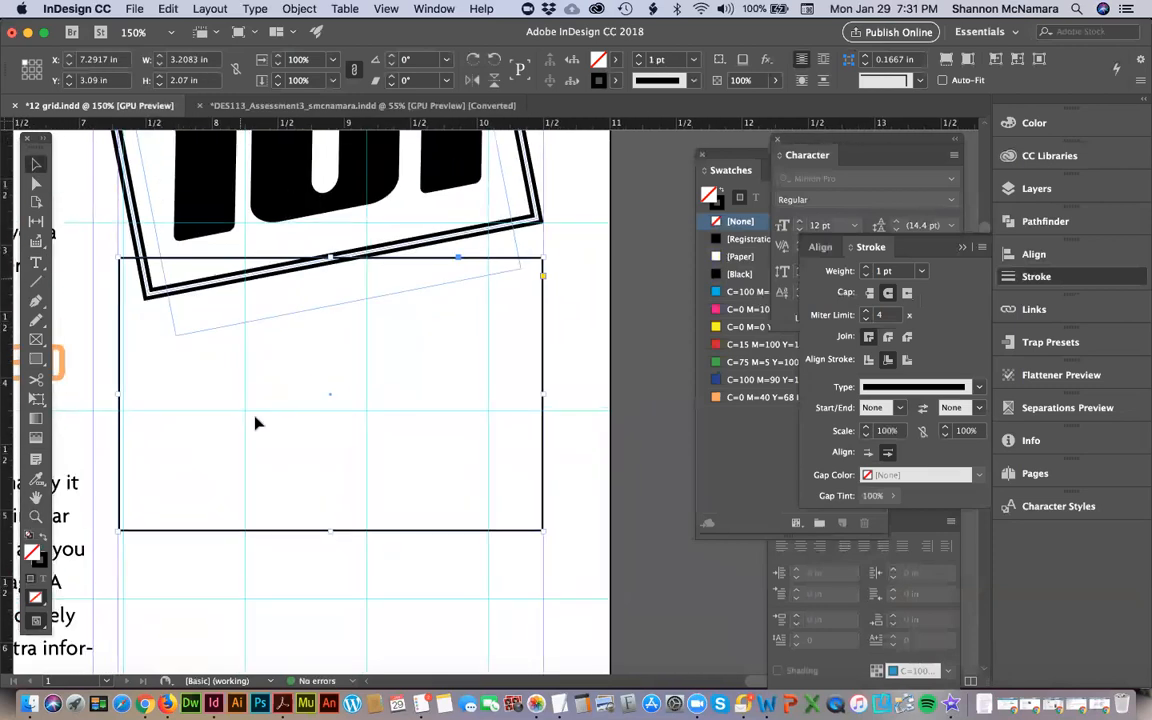
pyautogui.click(597, 436)
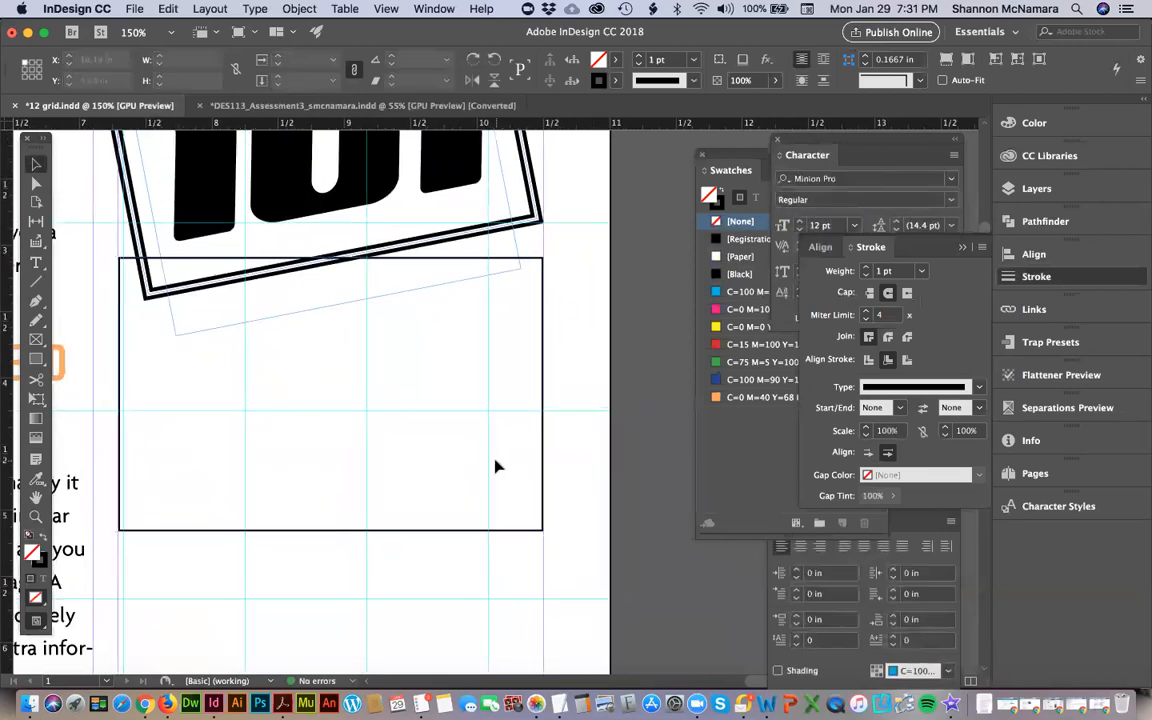
# Send the rectangle to the back so it sits behind the 101 badge.
pyautogui.click(523, 533)
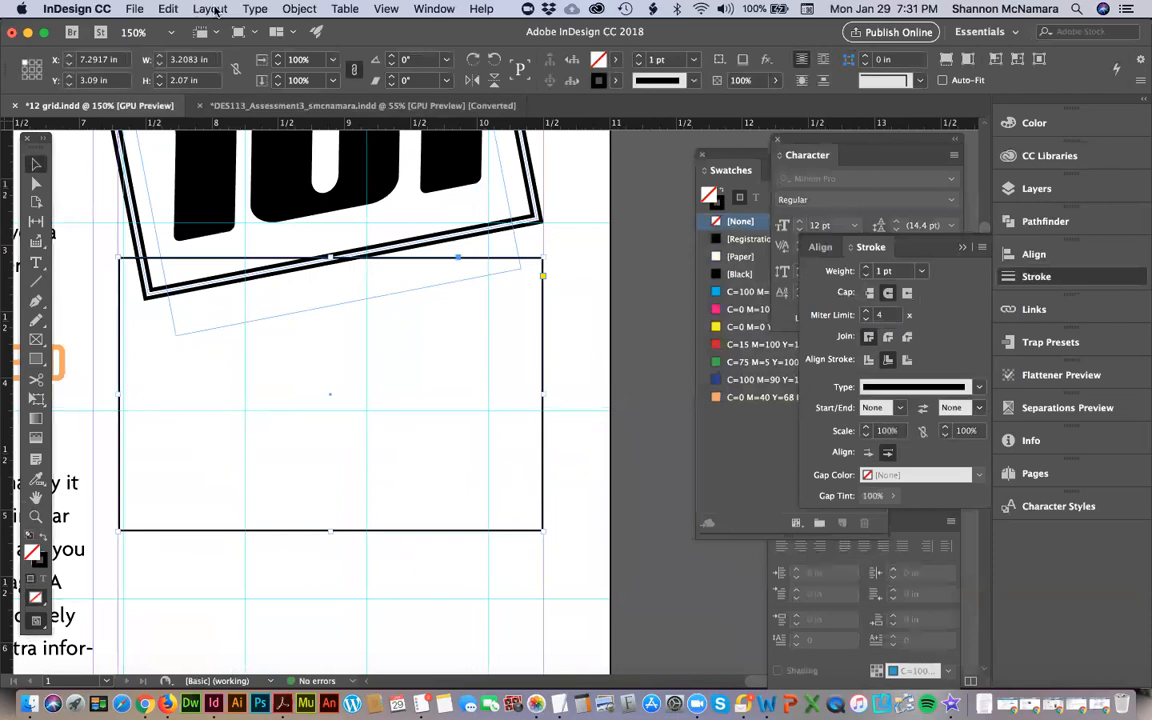
pyautogui.click(300, 8)
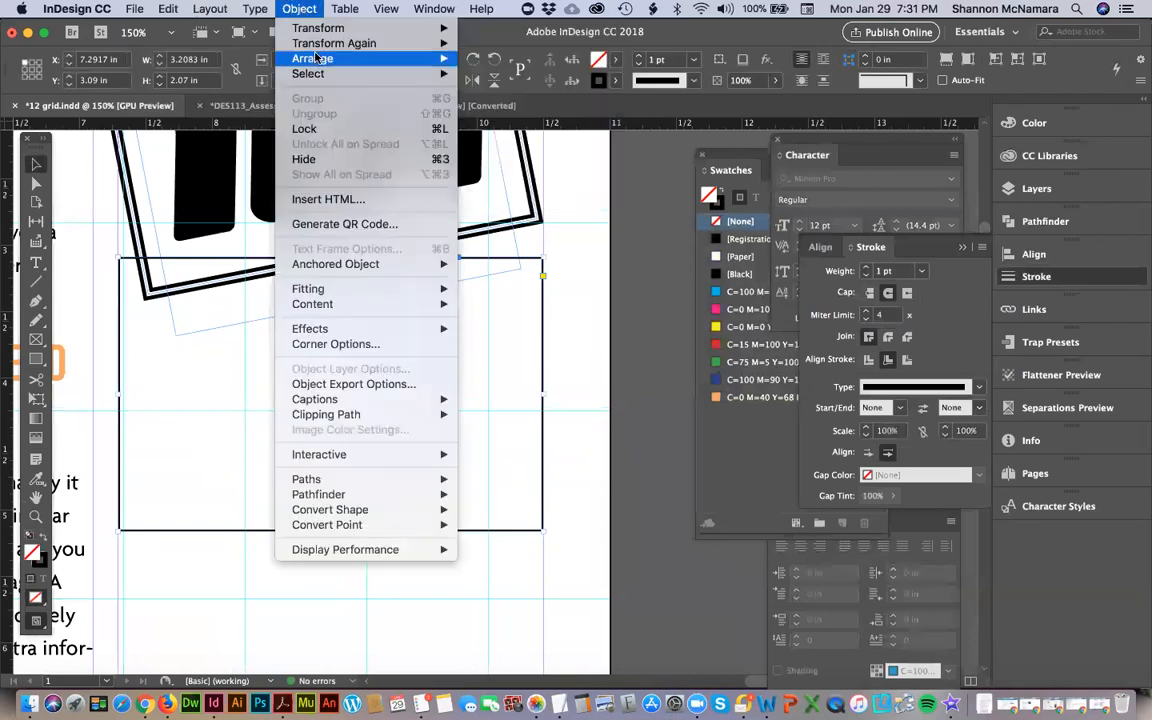
pyautogui.moveTo(290, 58)
pyautogui.click(540, 105)
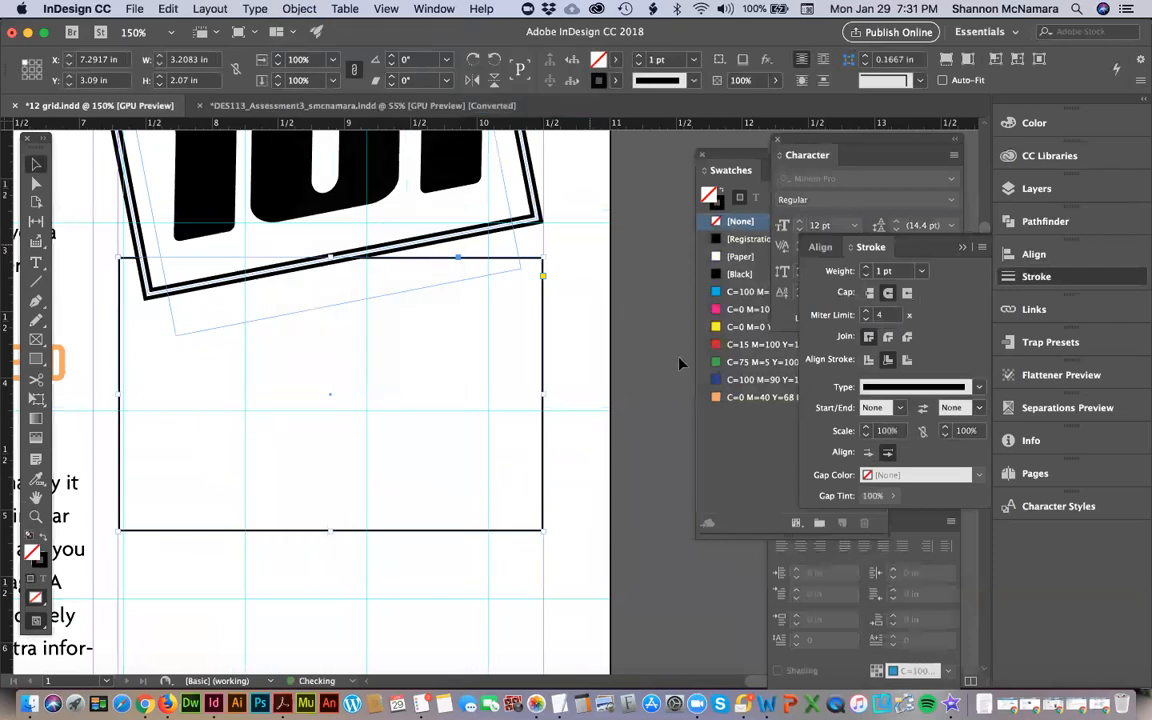
pyautogui.click(612, 309)
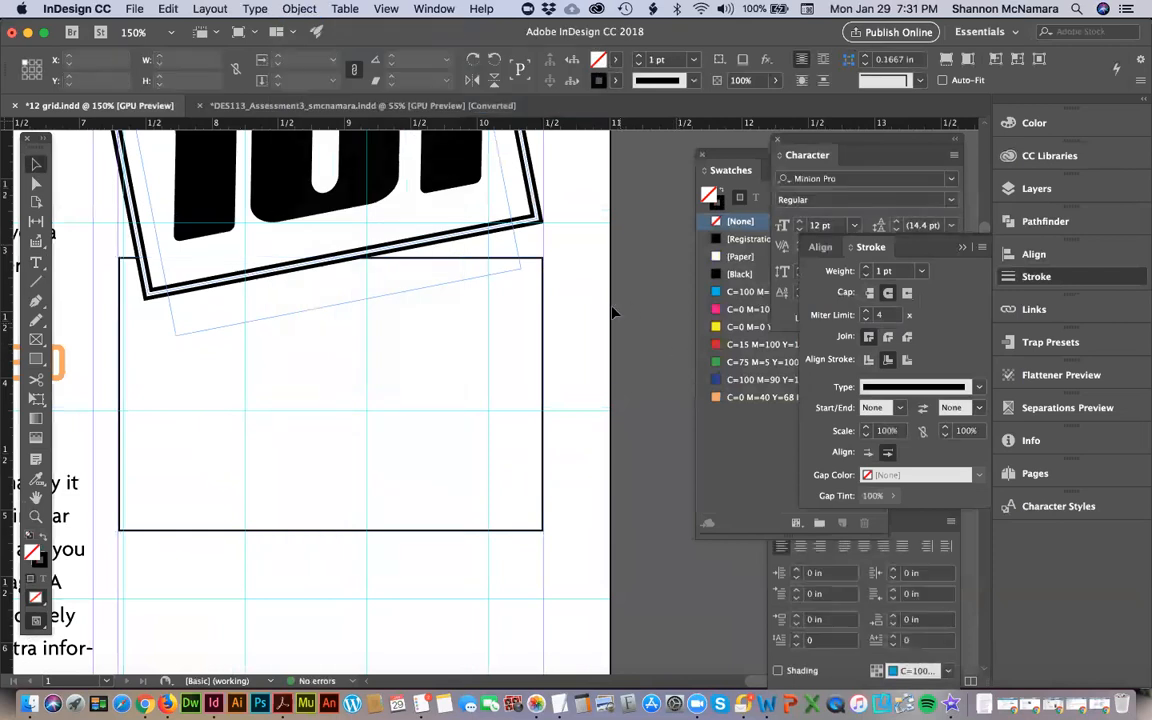
# Extend the rectangle's lower edge to the page's bottom margin, for a height of about 13.41 in.
pyautogui.click(336, 531)
pyautogui.moveTo(331, 531); pyautogui.dragTo(327, 579)
pyautogui.press('super+minus')
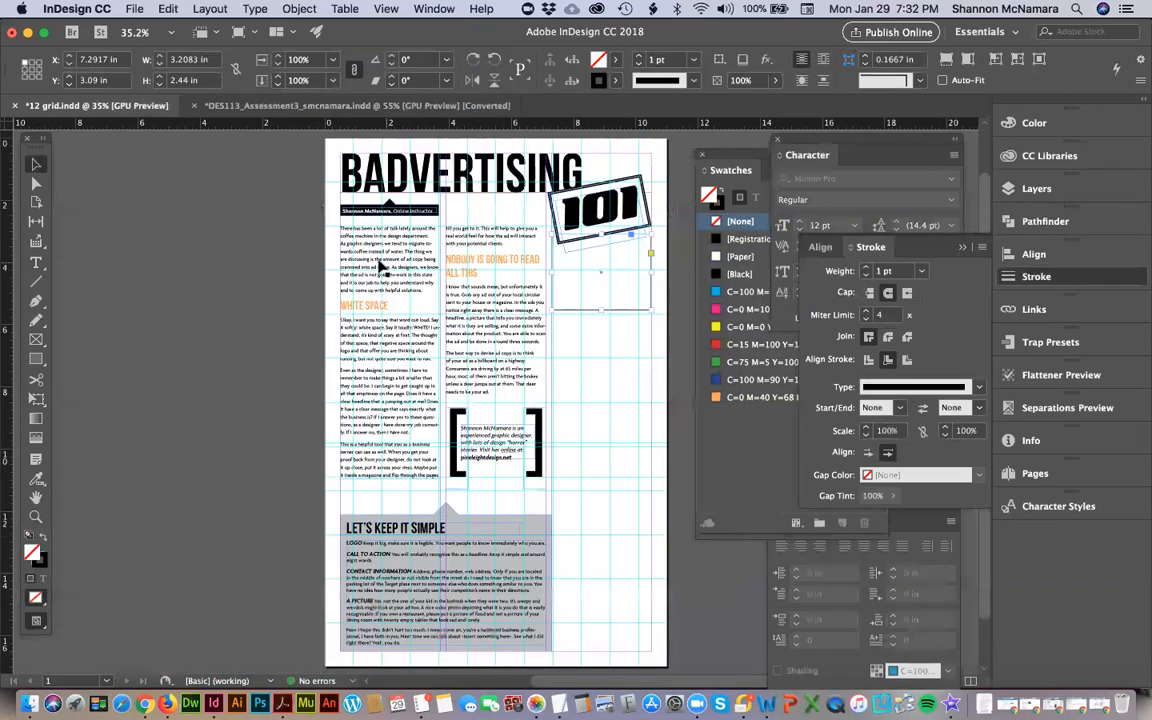
pyautogui.moveTo(600, 309)
pyautogui.mouseDown()
pyautogui.moveTo(625, 509)
pyautogui.moveTo(626, 652)
pyautogui.mouseUp()
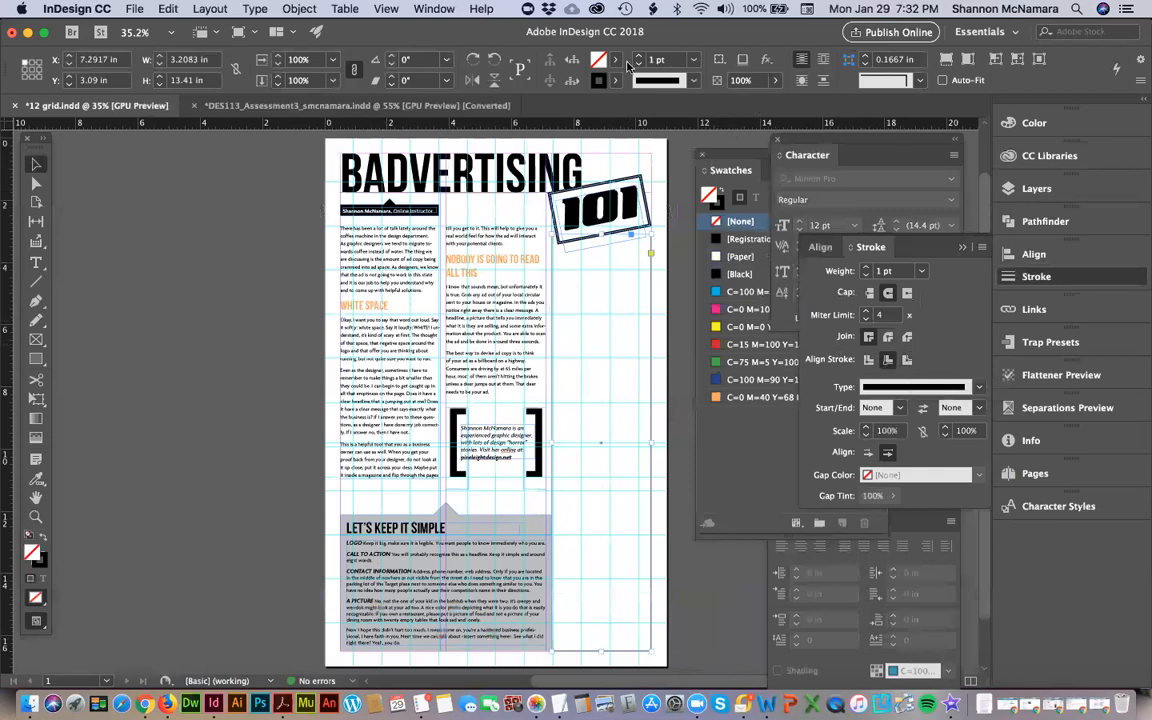
# Thicken the third-column rectangle's stroke to 8 pt.
pyautogui.click(638, 57)
pyautogui.click(638, 57)
pyautogui.click(638, 57)
pyautogui.click(638, 57)
pyautogui.click(638, 57)
pyautogui.click(638, 57)
pyautogui.click(639, 57)
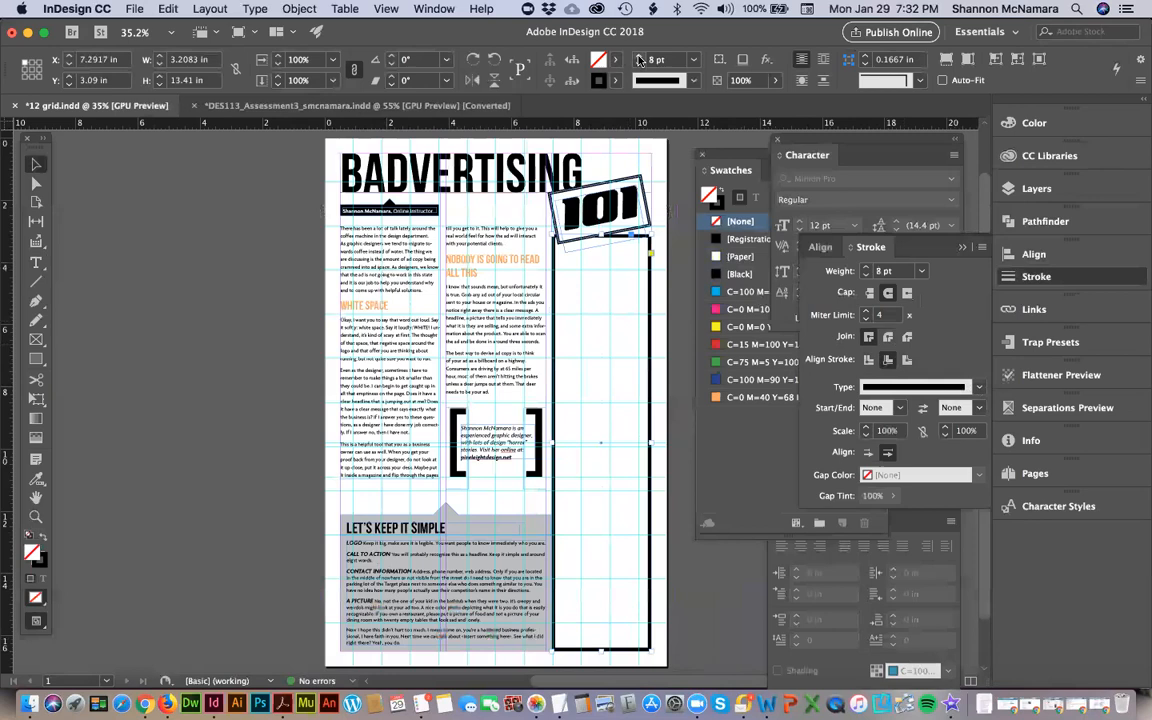
pyautogui.click(249, 314)
# Raise the rectangle's upper edge behind the 101 badge to about Y 2.15 in, for a height of about 14.35 in.
pyautogui.hscroll(2, 539, 461)
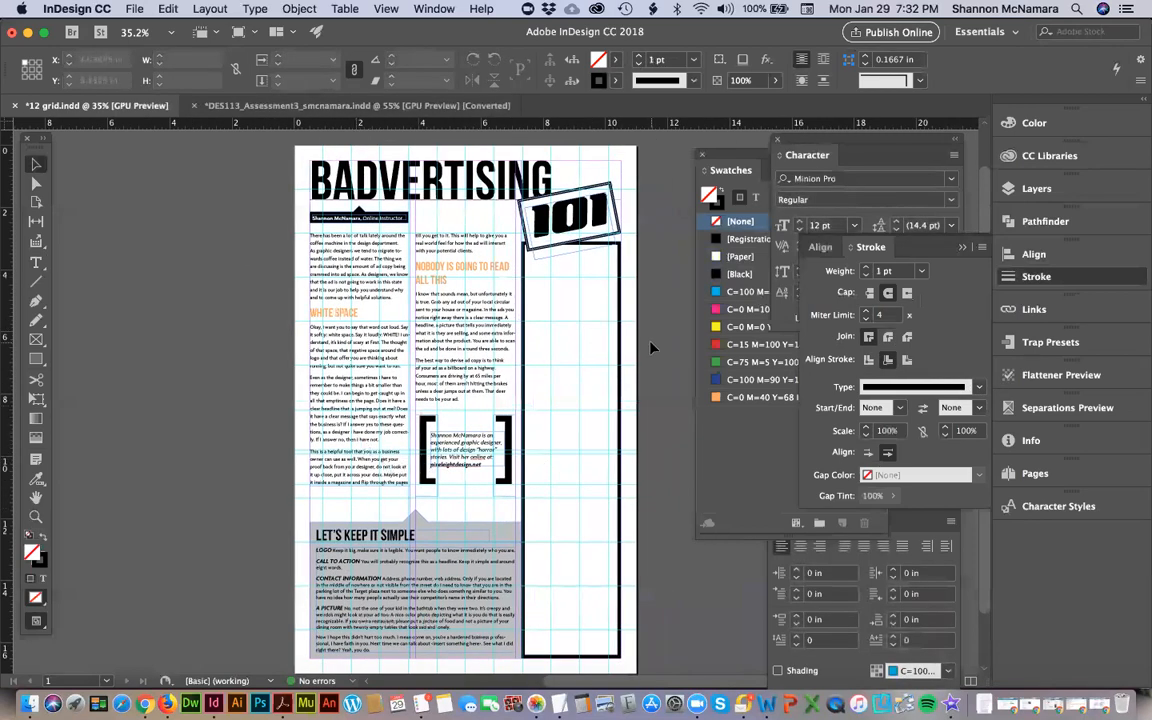
pyautogui.press('z')
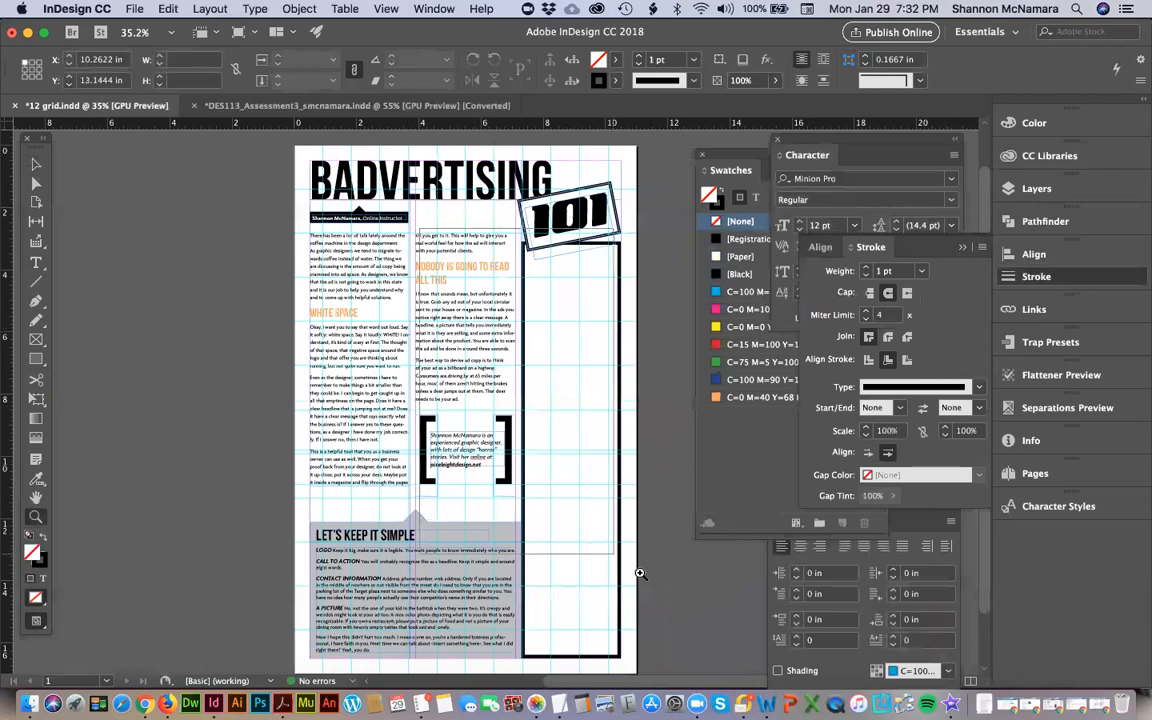
pyautogui.click(640, 573)
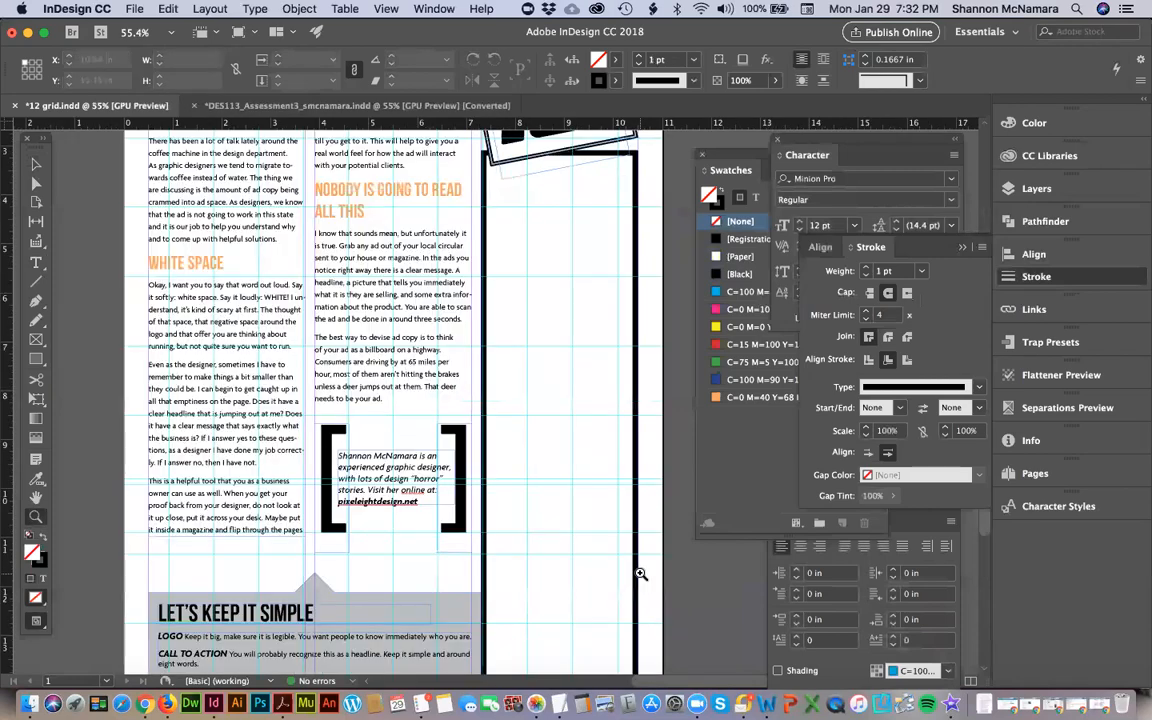
pyautogui.moveTo(517, 225); pyautogui.dragTo(491, 292)
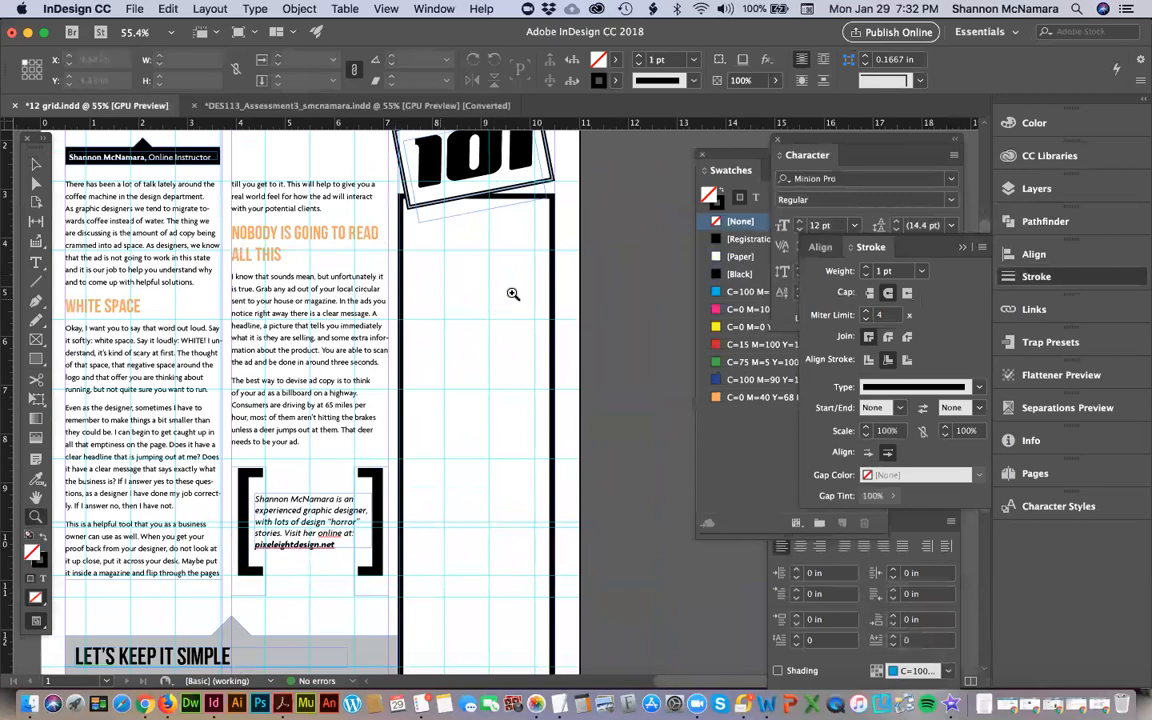
pyautogui.moveTo(326, 216); pyautogui.dragTo(534, 377)
pyautogui.moveTo(498, 312); pyautogui.dragTo(335, 537)
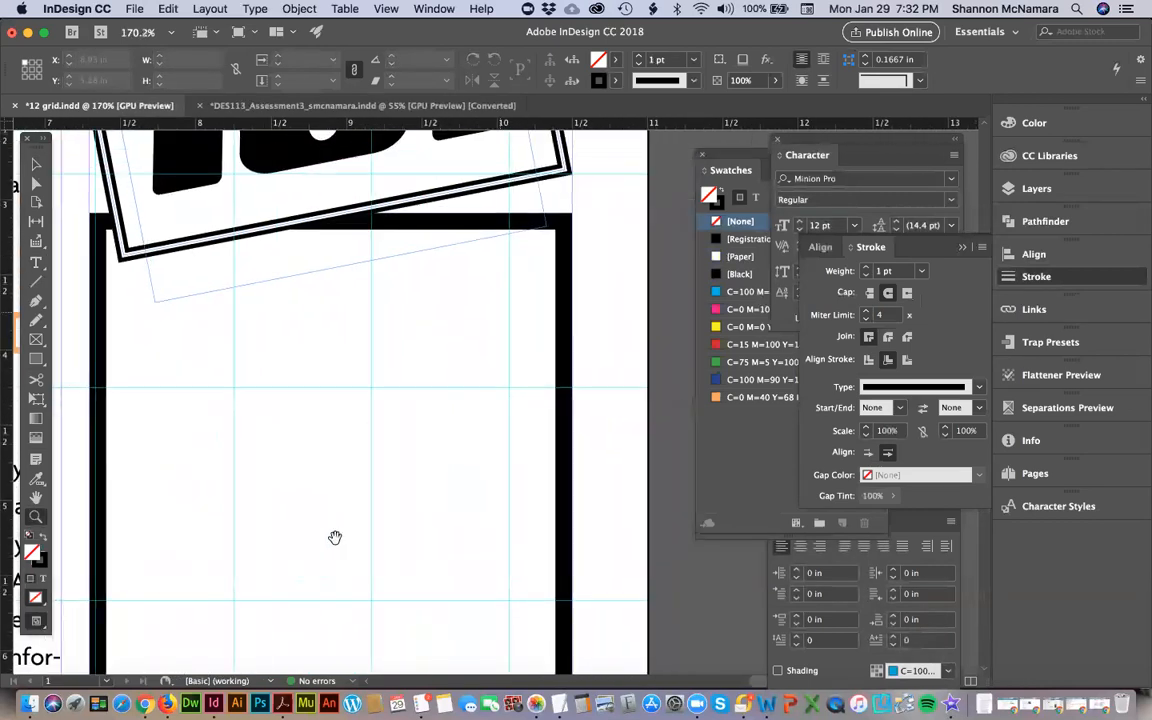
pyautogui.moveTo(288, 375); pyautogui.dragTo(296, 483)
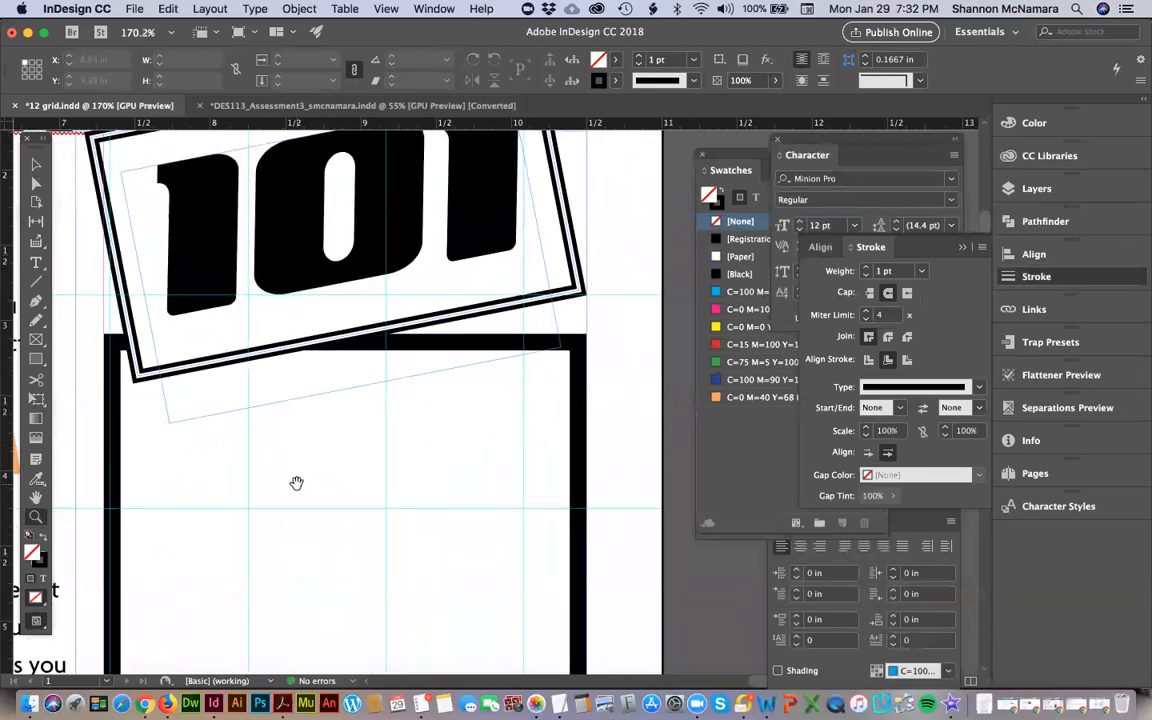
pyautogui.press('v')
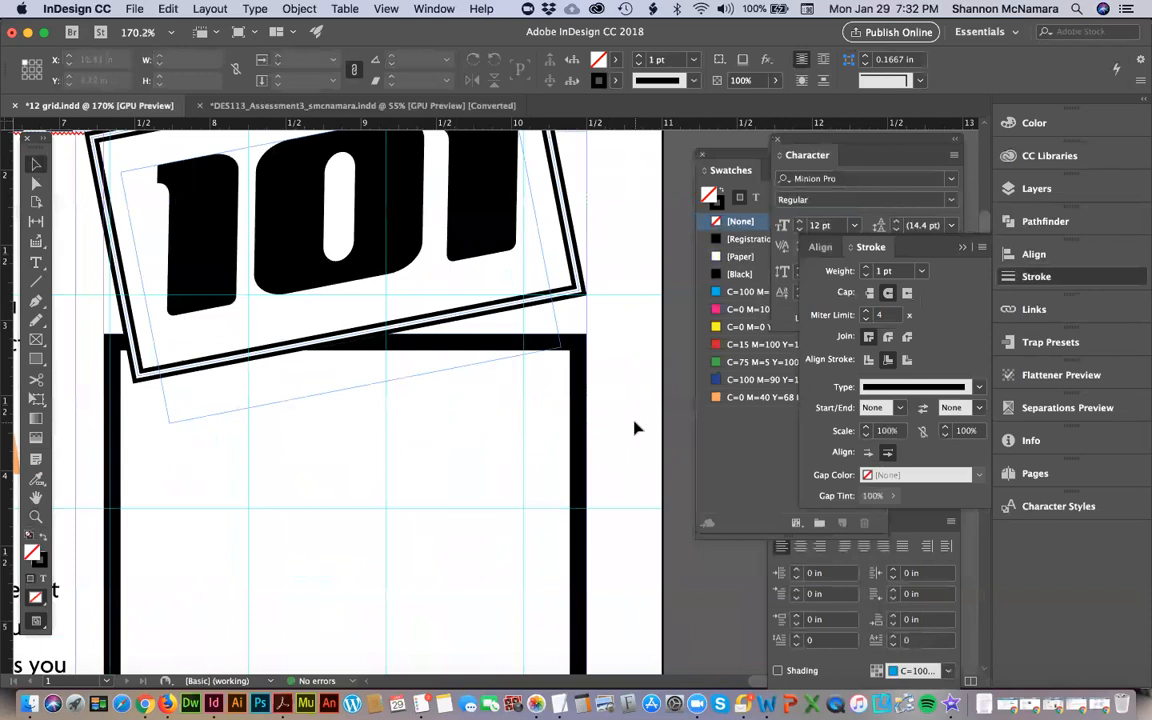
pyautogui.click(568, 429)
pyautogui.moveTo(345, 336); pyautogui.dragTo(347, 189)
pyautogui.moveTo(590, 258); pyautogui.dragTo(585, 312)
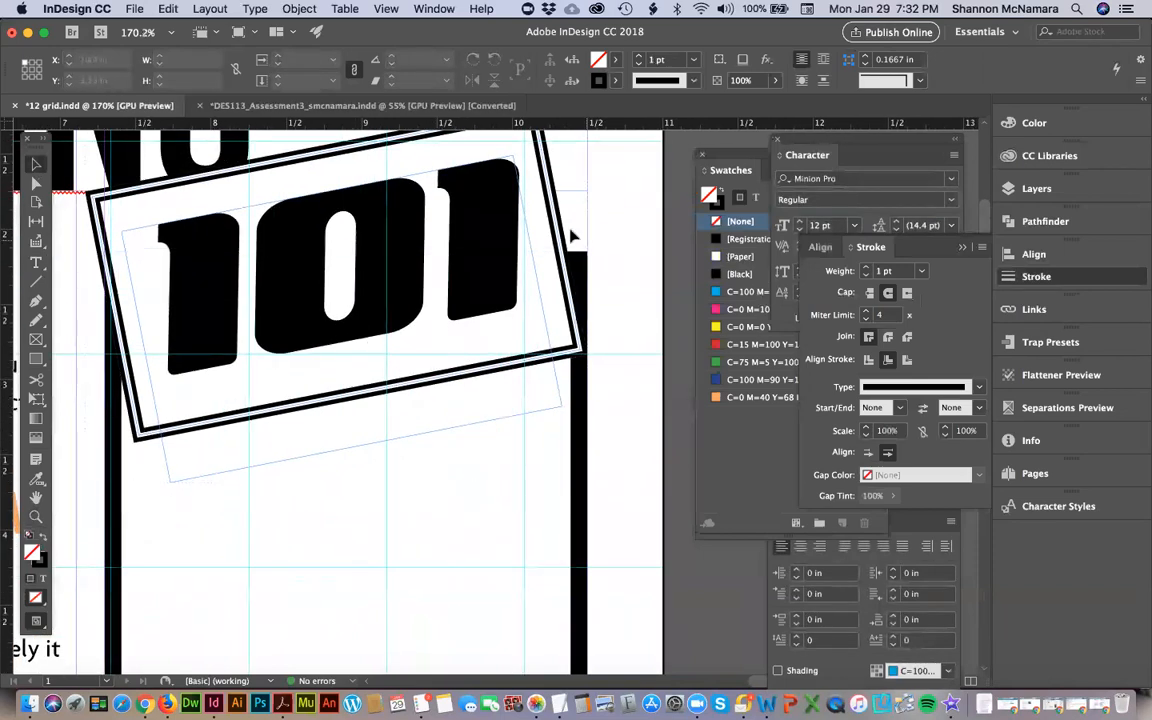
# Lower only the left upper corner of the third-column frame behind the 101 badge to about Y 2.83 in.
pyautogui.click(583, 275)
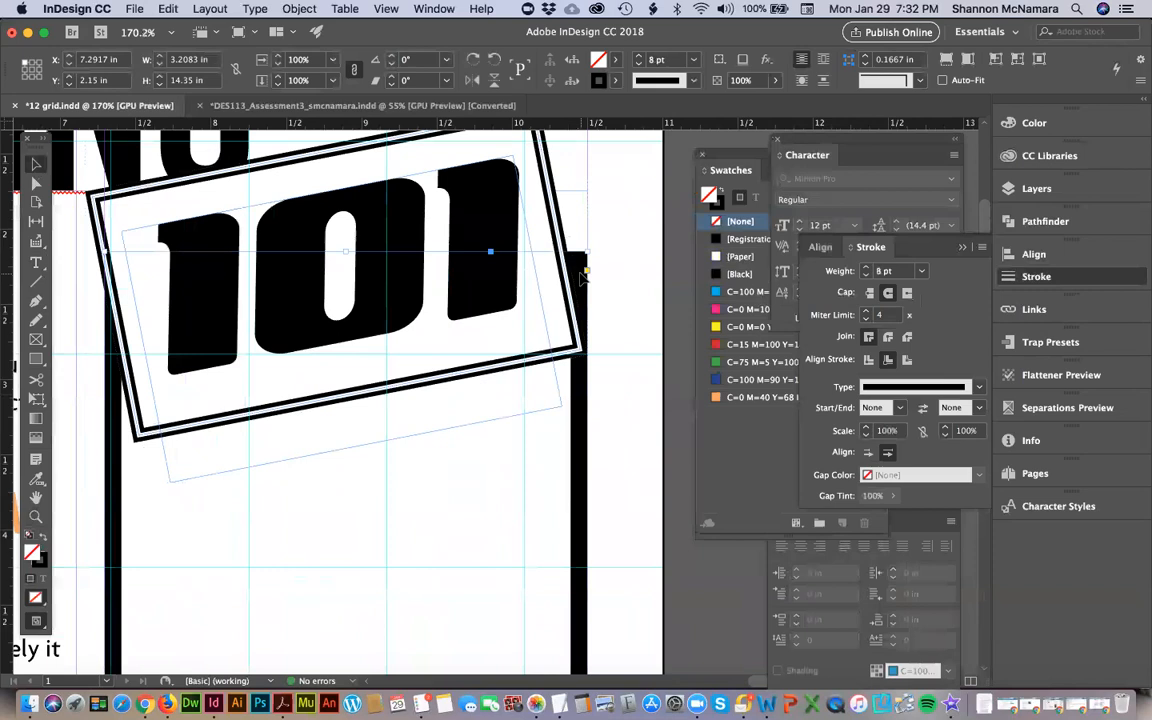
pyautogui.press('a')
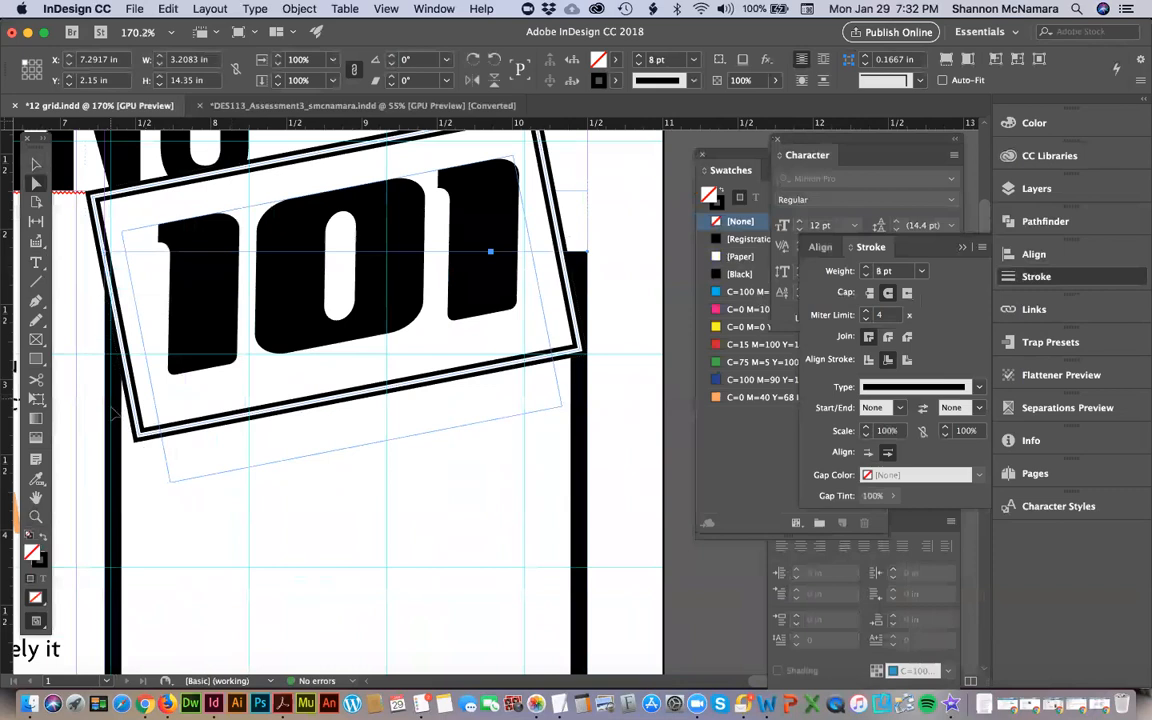
pyautogui.click(110, 263)
pyautogui.press('Down')
pyautogui.press('Down')
pyautogui.press('Down')
pyautogui.press('Down')
pyautogui.press('Down')
pyautogui.press('Down')
pyautogui.press('Down')
pyautogui.press('Down')
pyautogui.press('Down')
pyautogui.press('Down')
pyautogui.press('Down')
pyautogui.press('Down')
pyautogui.press('Down')
pyautogui.press('Down')
pyautogui.press('Down')
pyautogui.press('Down')
pyautogui.press('Down')
pyautogui.press('Down')
pyautogui.press('Down')
pyautogui.press('Down')
pyautogui.press('Down')
pyautogui.press('Down')
pyautogui.press('Down')
pyautogui.press('Down')
pyautogui.press('Down')
pyautogui.press('Down')
pyautogui.press('Down')
pyautogui.press('Down')
pyautogui.press('Down')
pyautogui.press('Down')
pyautogui.press('Down')
pyautogui.press('Down')
pyautogui.press('Down')
pyautogui.press('Down')
pyautogui.press('Down')
pyautogui.press('Down')
pyautogui.press('Down')
pyautogui.press('Down')
pyautogui.press('Down')
pyautogui.press('Down')
pyautogui.press('Down')
pyautogui.press('Down')
pyautogui.press('Down')
pyautogui.press('Down')
pyautogui.press('Up')
pyautogui.press('Up')
pyautogui.press('Up')
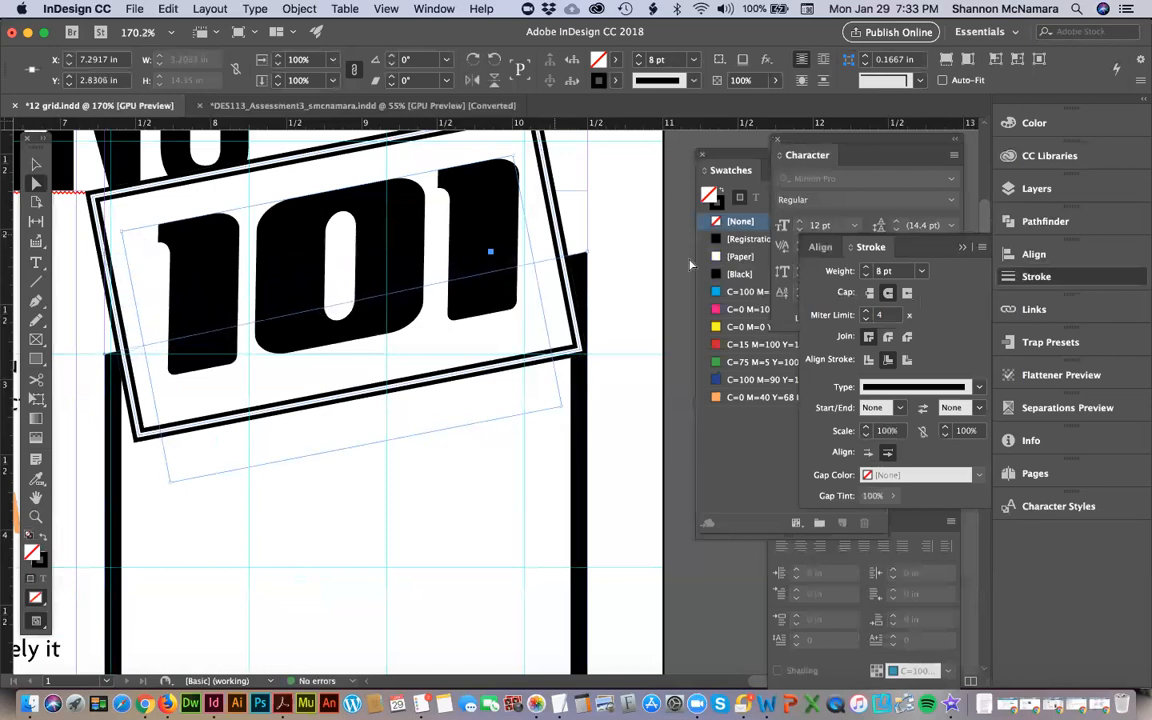
# Raise only the right upper corner of the third-column frame to Y 1.65 in so its upper edge slants with the badge.
pyautogui.click(647, 252)
pyautogui.scroll(2, 624, 270)
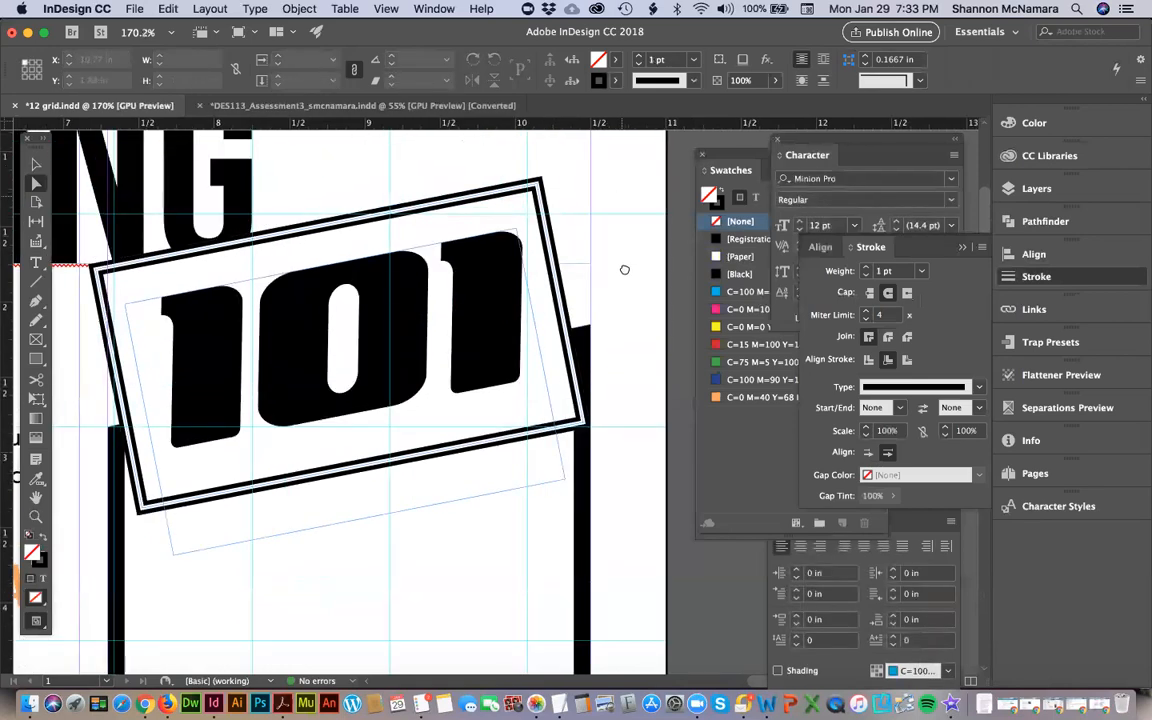
pyautogui.click(590, 325)
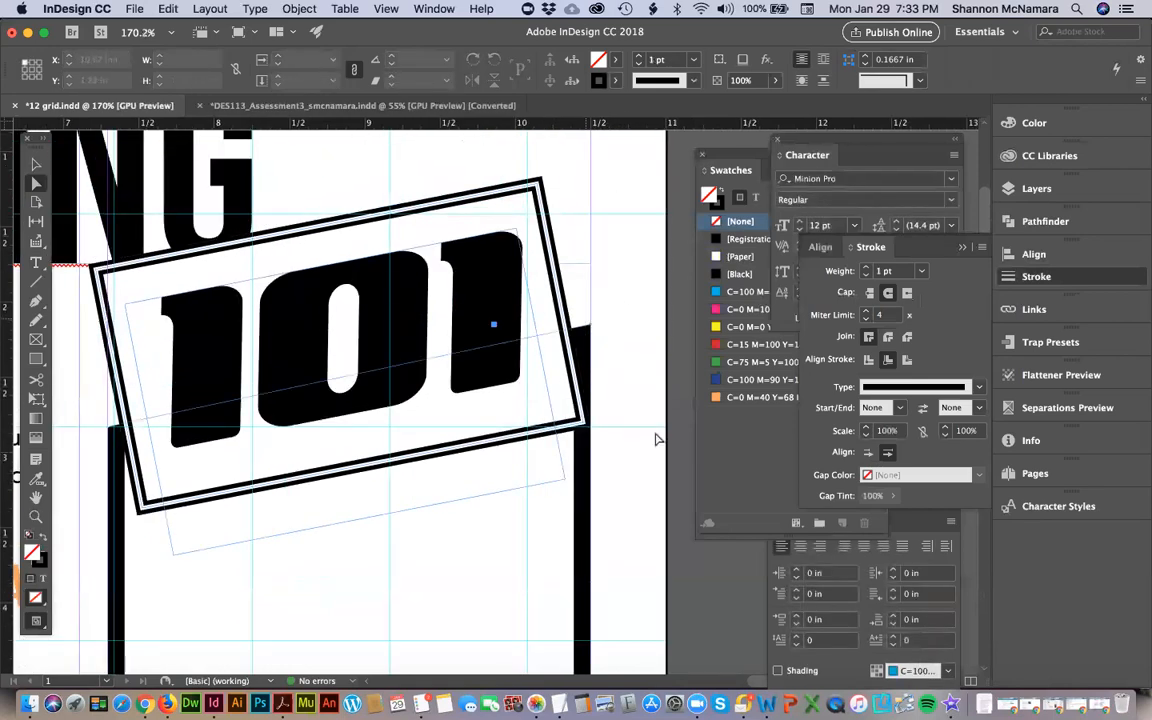
pyautogui.press('Up')
pyautogui.press('Up')
pyautogui.press('Up')
pyautogui.press('Up')
pyautogui.press('Up')
pyautogui.press('Up')
pyautogui.press('Up')
pyautogui.press('Up')
pyautogui.press('Up')
pyautogui.press('Up')
pyautogui.press('Up')
pyautogui.press('Up')
pyautogui.press('Up')
pyautogui.press('Up')
pyautogui.press('Up')
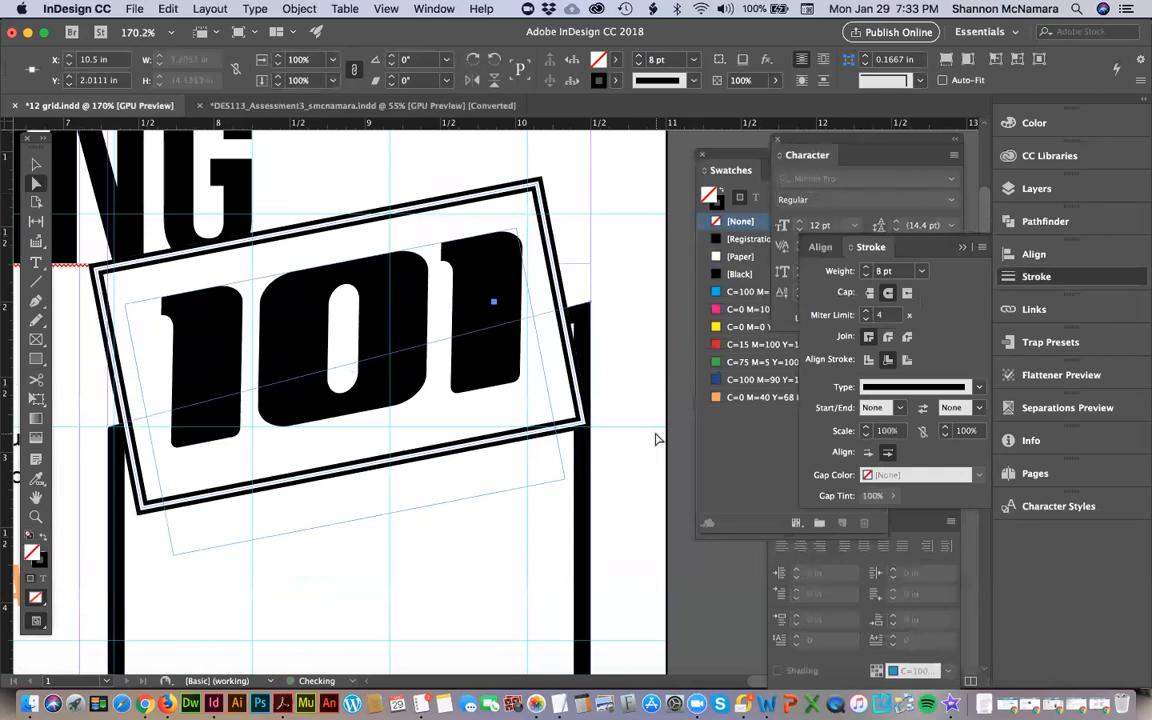
pyautogui.press('Up')
pyautogui.press('Up')
pyautogui.press('Up')
pyautogui.press('Up')
pyautogui.press('Up')
pyautogui.press('Up')
pyautogui.press('Up')
pyautogui.press('Up')
pyautogui.press('Up')
pyautogui.press('Up')
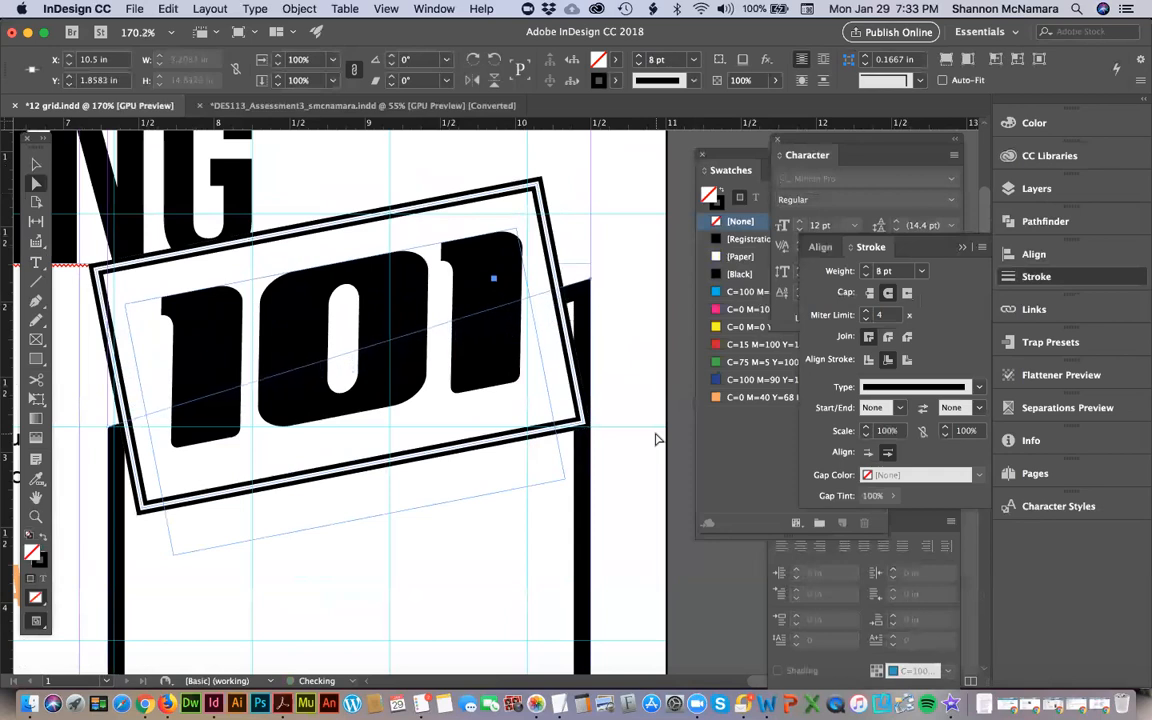
pyautogui.press('Up')
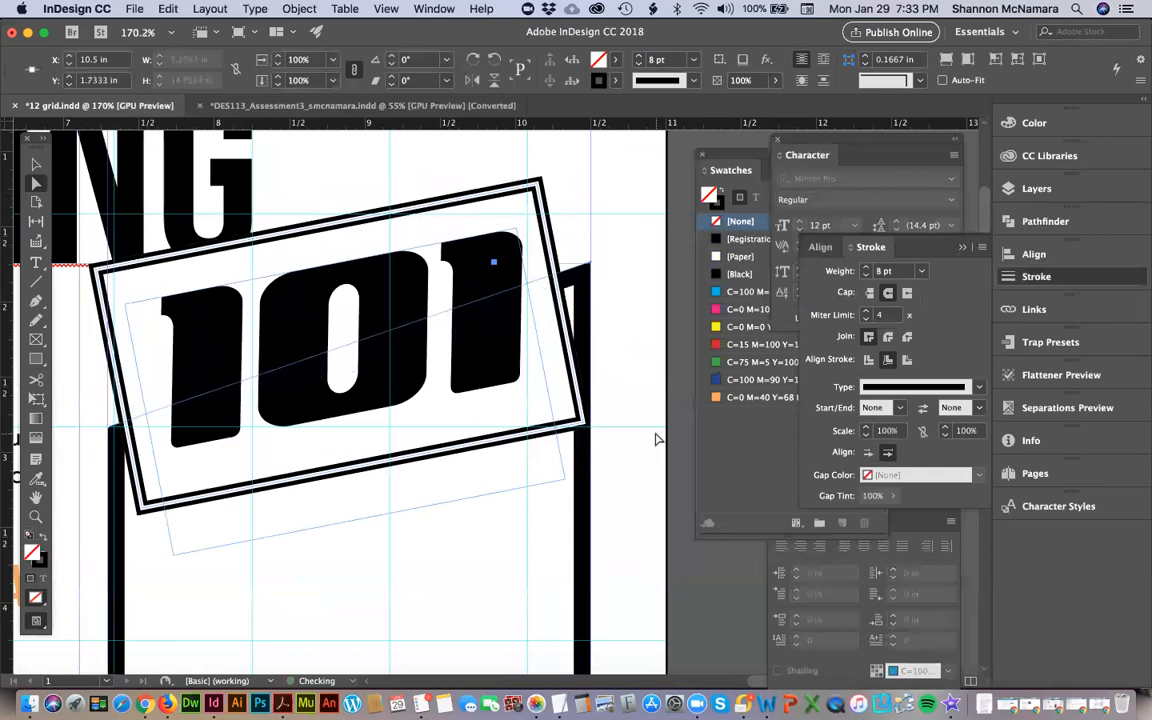
pyautogui.press('Up')
pyautogui.press('Up')
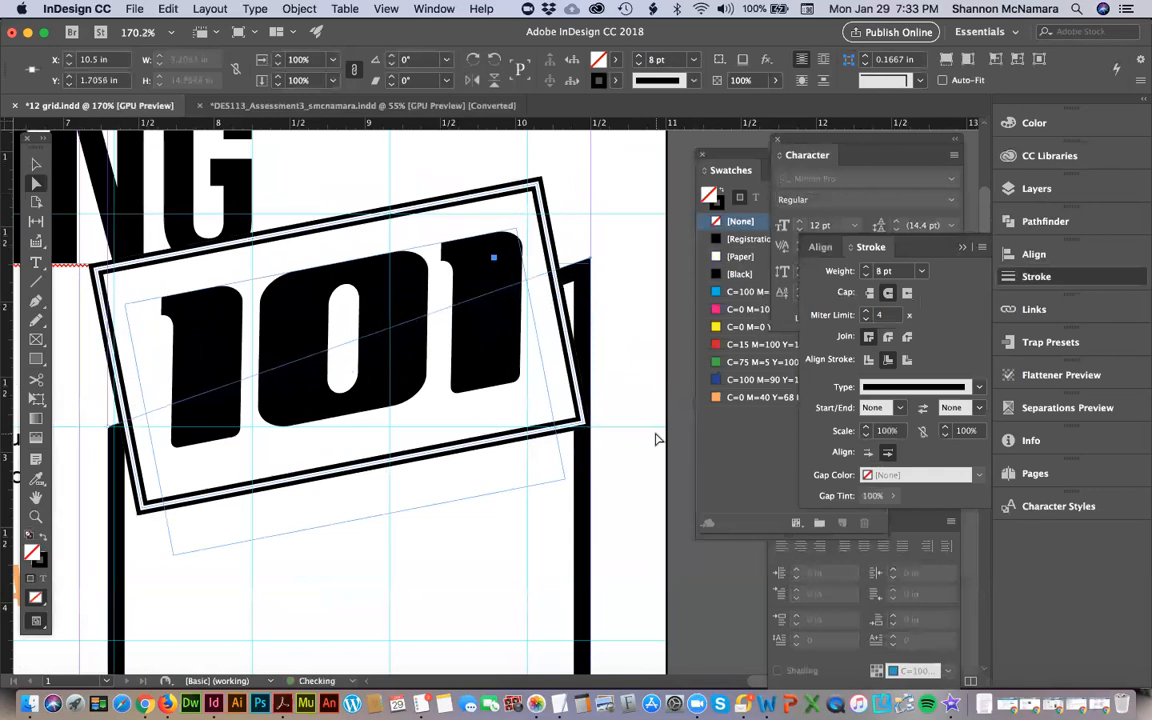
pyautogui.press('Up')
pyautogui.press('Up')
pyautogui.press('Up')
pyautogui.press('Up')
pyautogui.press('Up')
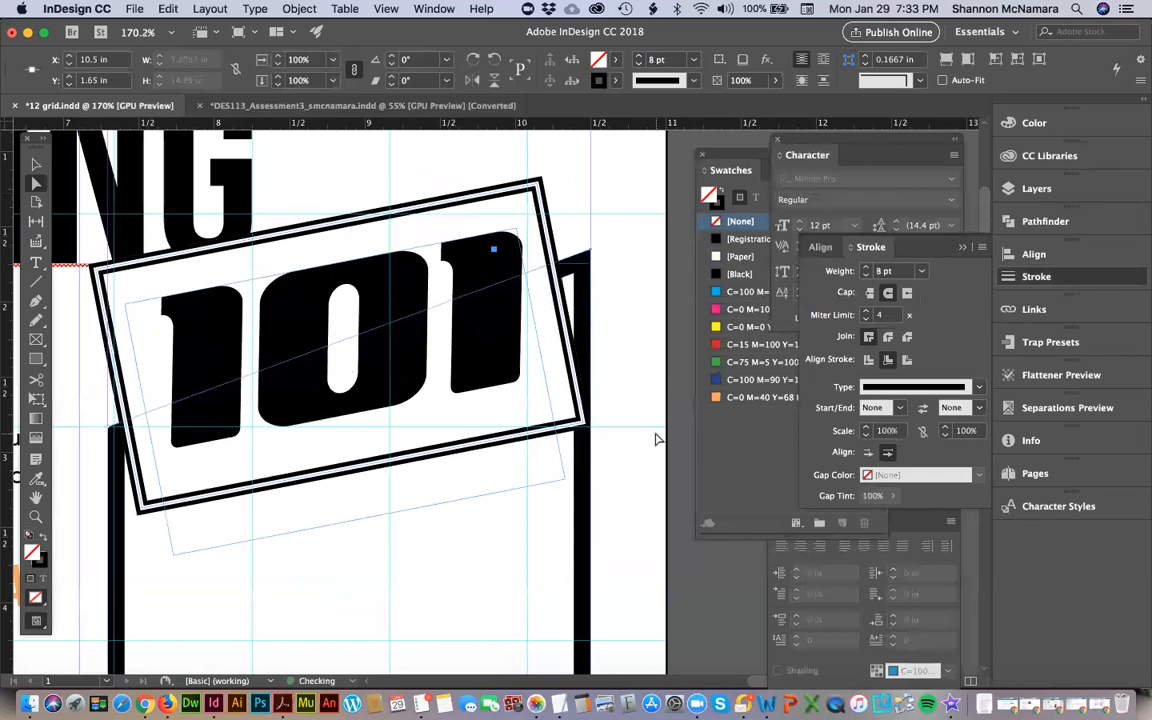
pyautogui.click(630, 363)
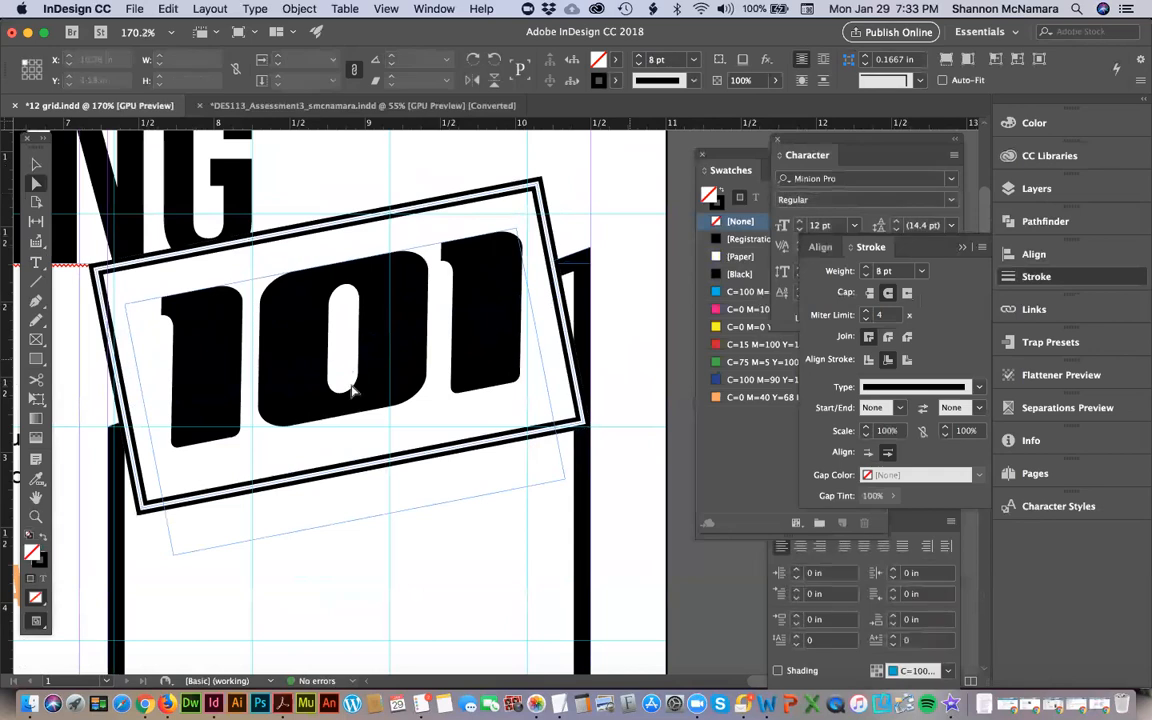
# Add a black-filled bar without stroke, about 2.88 by 0.47 in, at Y 4.25 in below the badge, ending at the frame's right edge.
pyautogui.scroll(-5, 370, 330)
pyautogui.press('super+0')
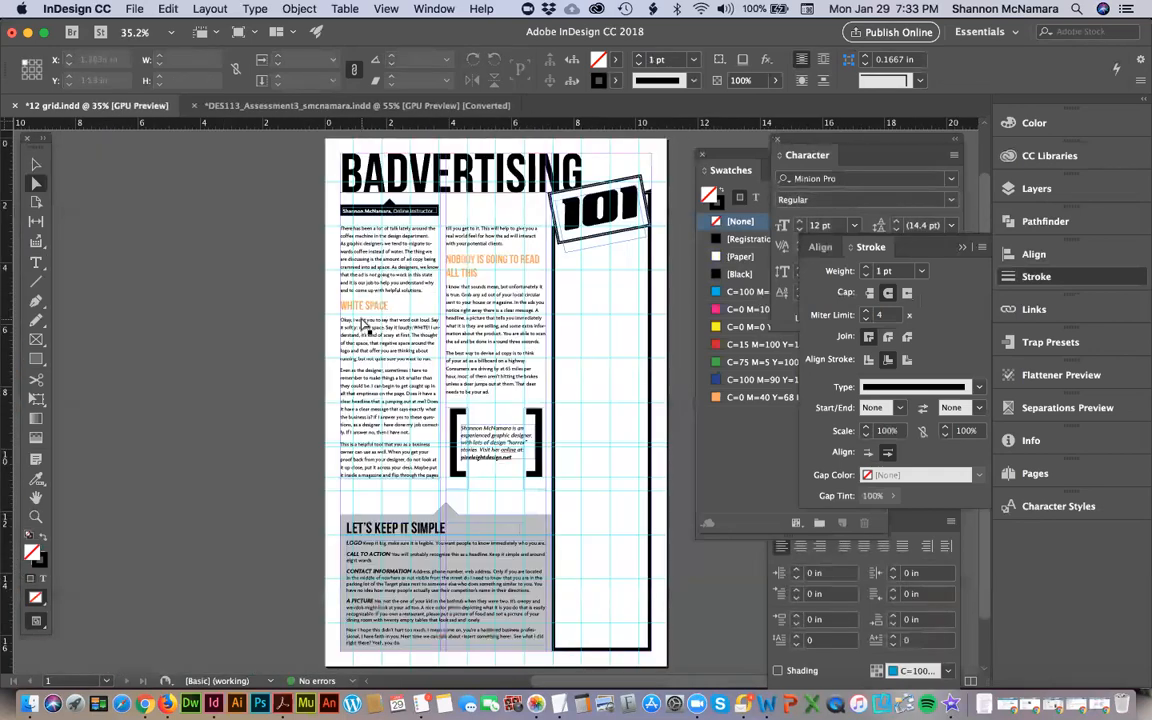
pyautogui.hscroll(3, 556, 256)
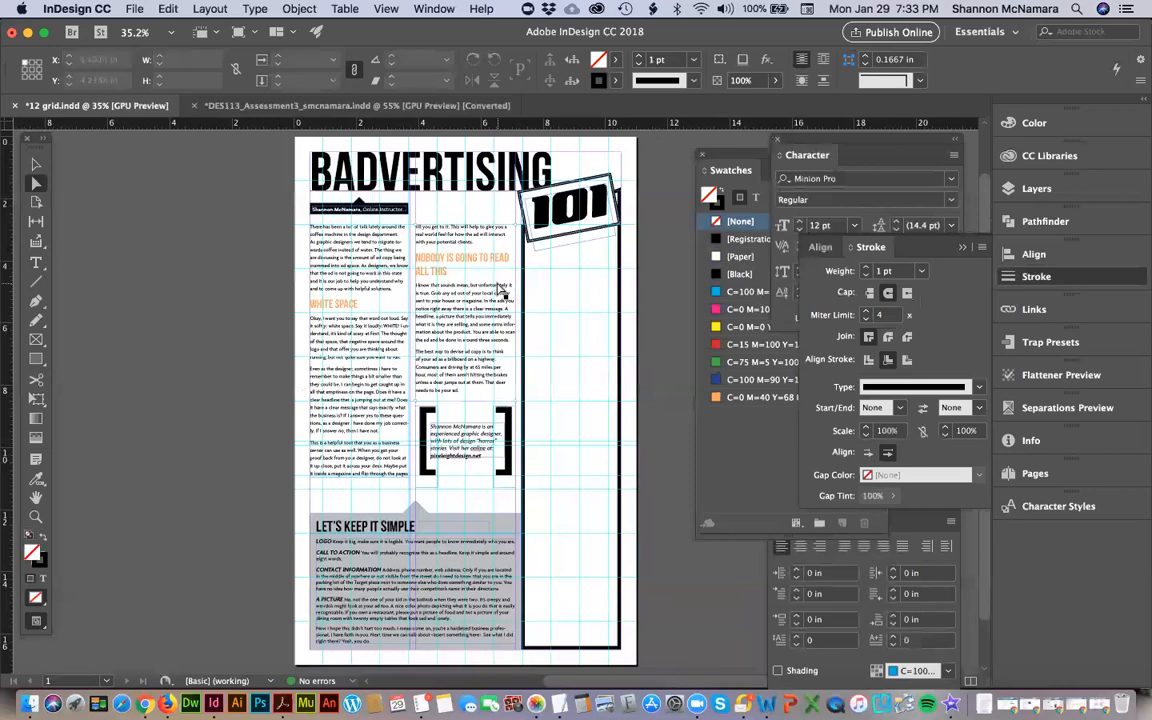
pyautogui.press('z')
pyautogui.moveTo(452, 208); pyautogui.dragTo(653, 543)
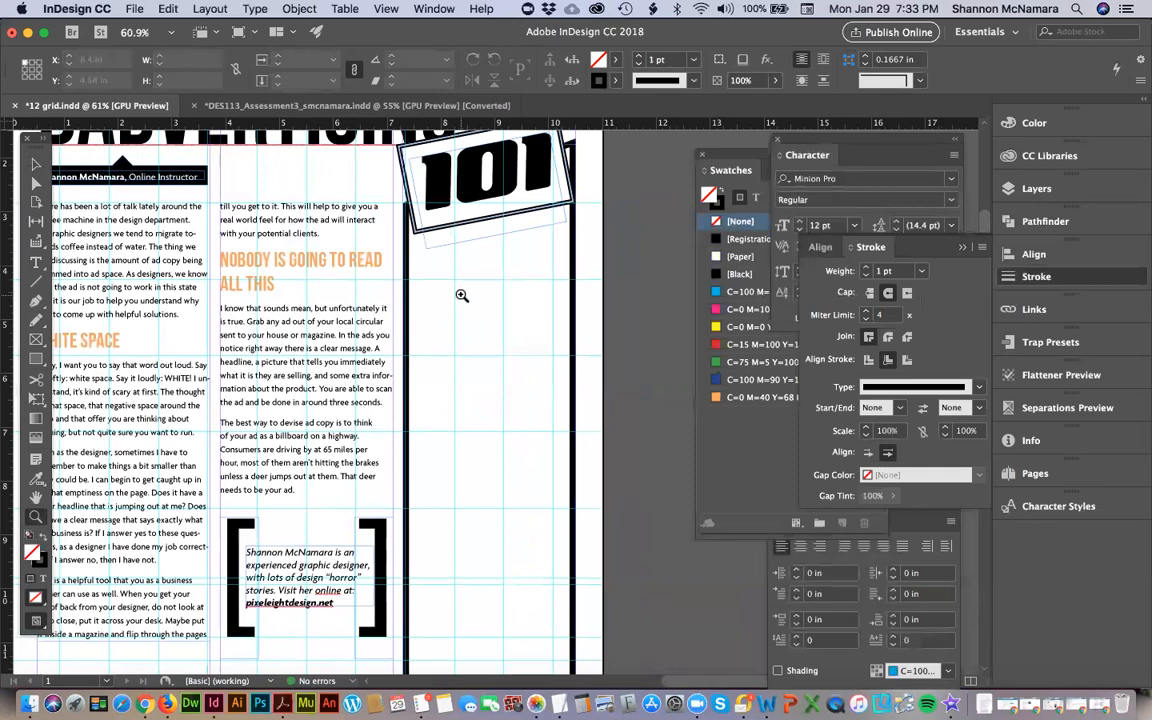
pyautogui.press('m')
pyautogui.moveTo(421, 282); pyautogui.dragTo(591, 306)
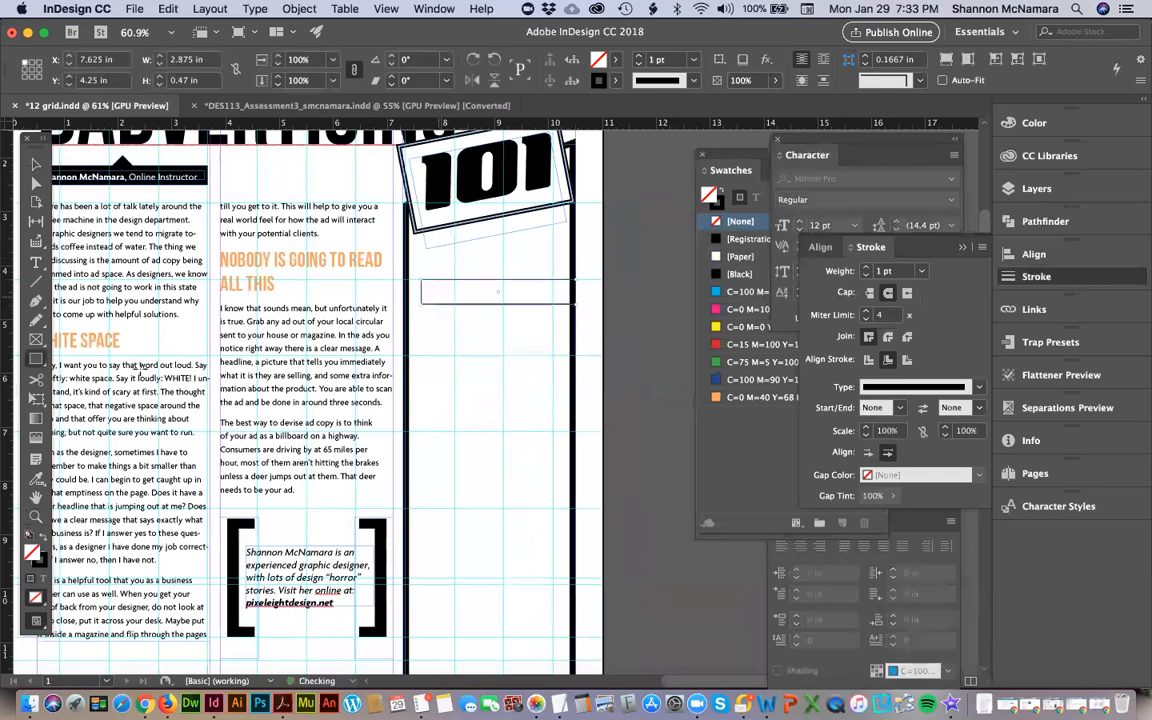
pyautogui.click(44, 536)
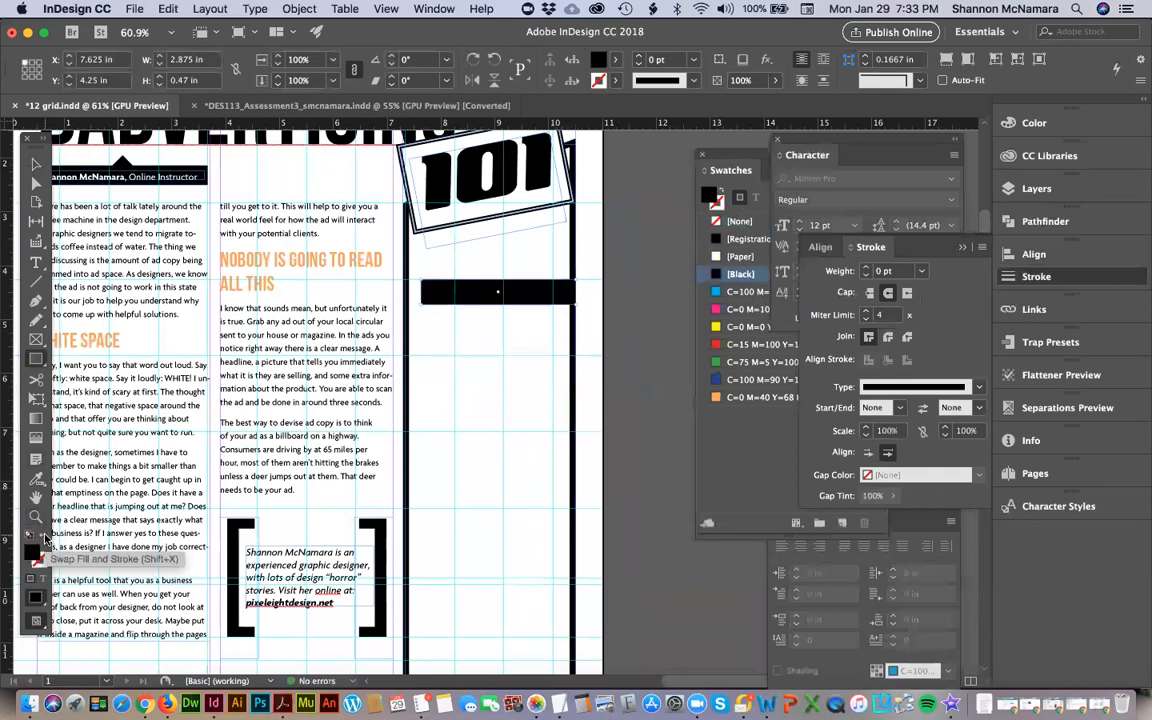
pyautogui.click(613, 267)
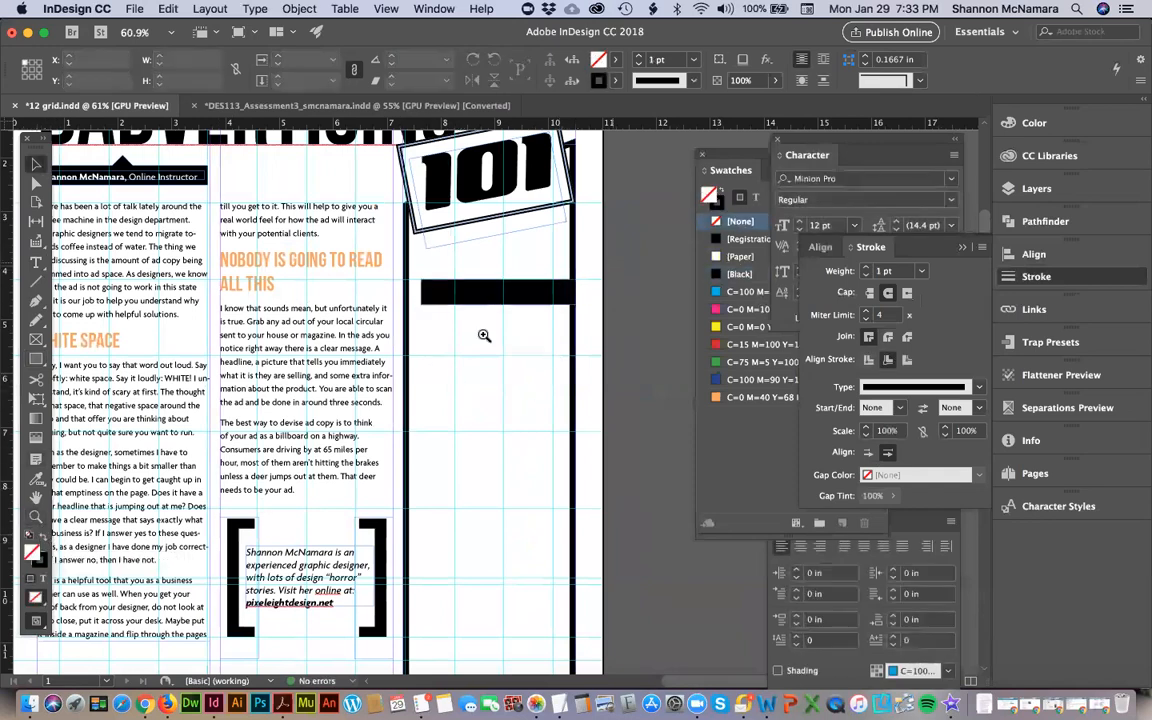
# Shorten the black bar from its left end to the nearby vertical guide, for a width of about 2.25 in.
pyautogui.press('z')
pyautogui.moveTo(338, 229); pyautogui.dragTo(481, 323)
pyautogui.press('v')
pyautogui.click(140, 340)
pyautogui.moveTo(140, 342); pyautogui.dragTo(270, 347)
# Duplicate the bar leftward to about X 7.94 in and set the copy's width to 0.47 in to make a square.
pyautogui.moveTo(398, 355)
pyautogui.mouseDown()
pyautogui.moveTo(231, 332)
pyautogui.moveTo(265, 327)
pyautogui.moveTo(278, 342)
pyautogui.moveTo(262, 342)
pyautogui.mouseUp()
pyautogui.press('super+shift+a')
pyautogui.click(300, 338)
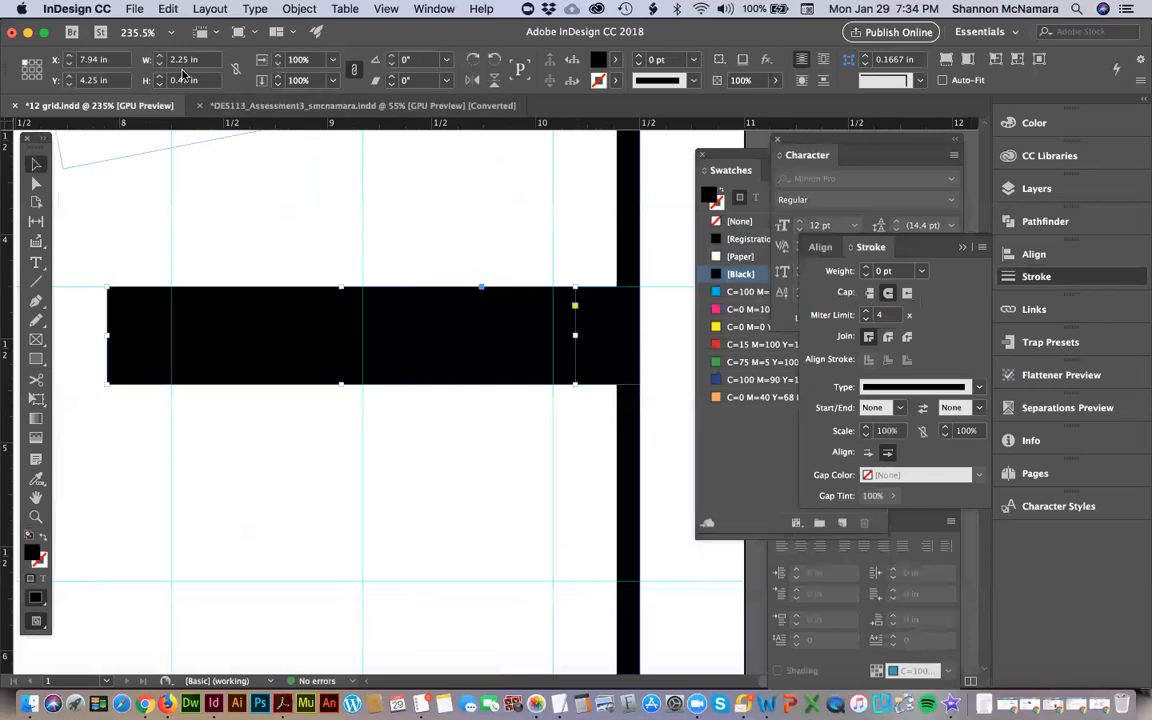
pyautogui.tripleClick(190, 59)
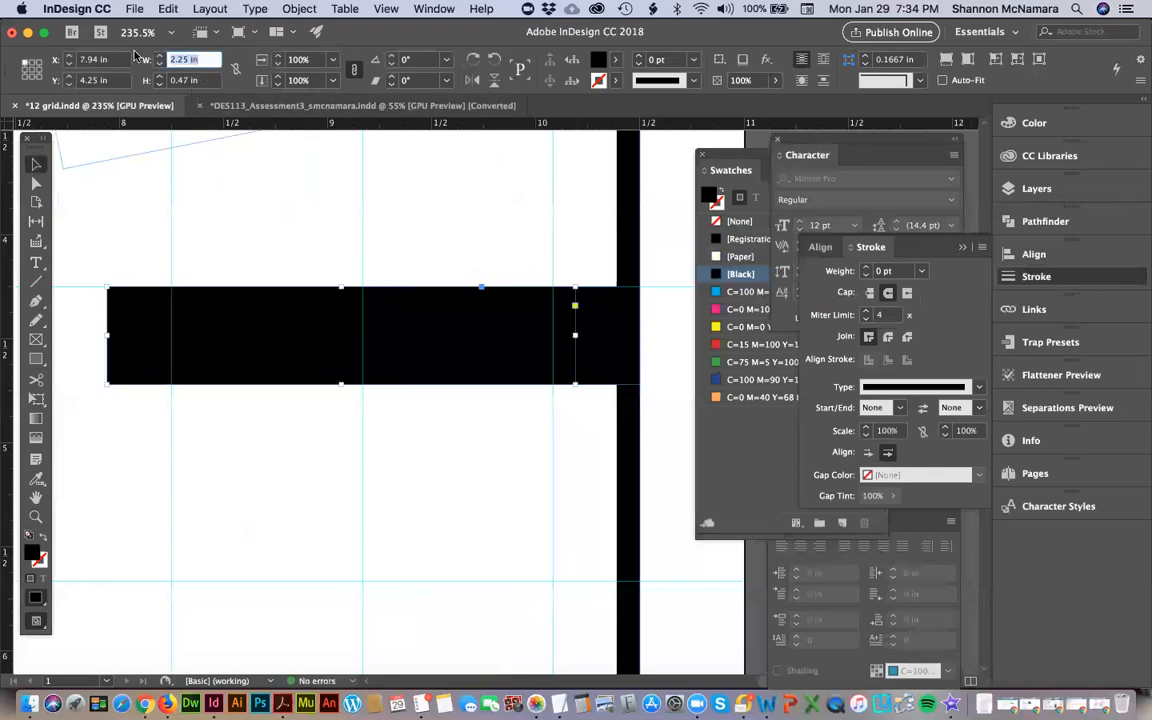
pyautogui.press('BackSpace')
pyautogui.write('.47')
pyautogui.press('Return')
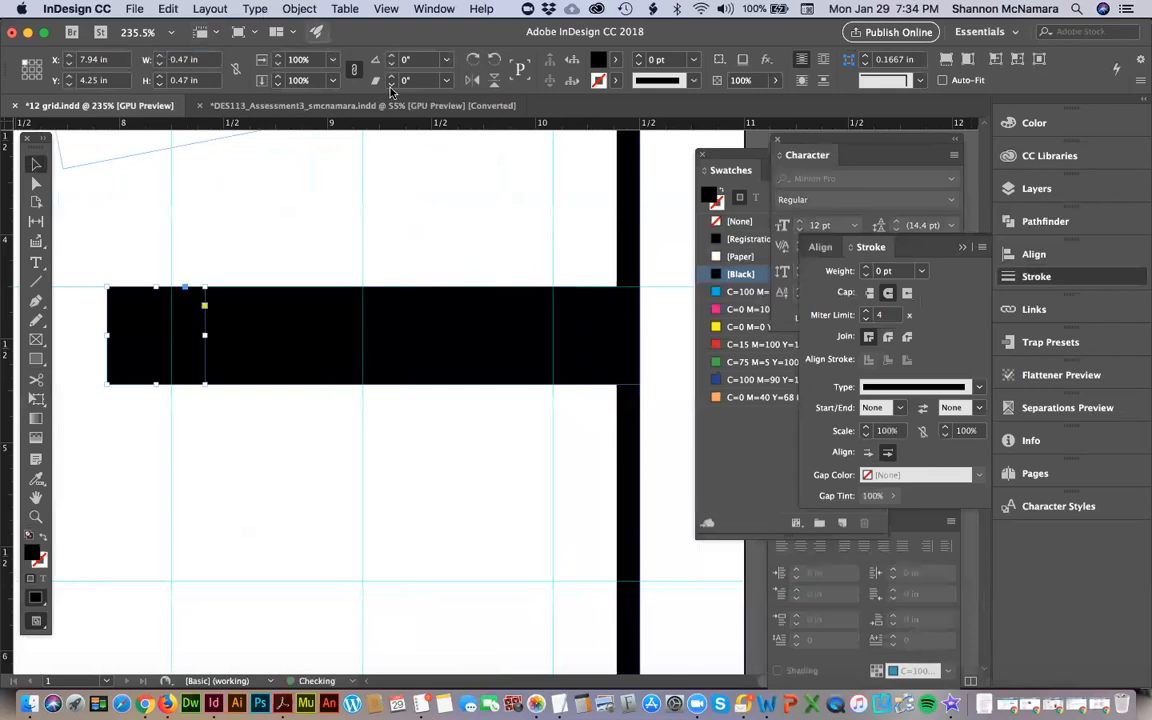
# Rotate the square 45° into a diamond and move it down over the bar's left end, to about Y 4.58 in.
pyautogui.click(405, 59)
pyautogui.write('45')
pyautogui.press('Return')
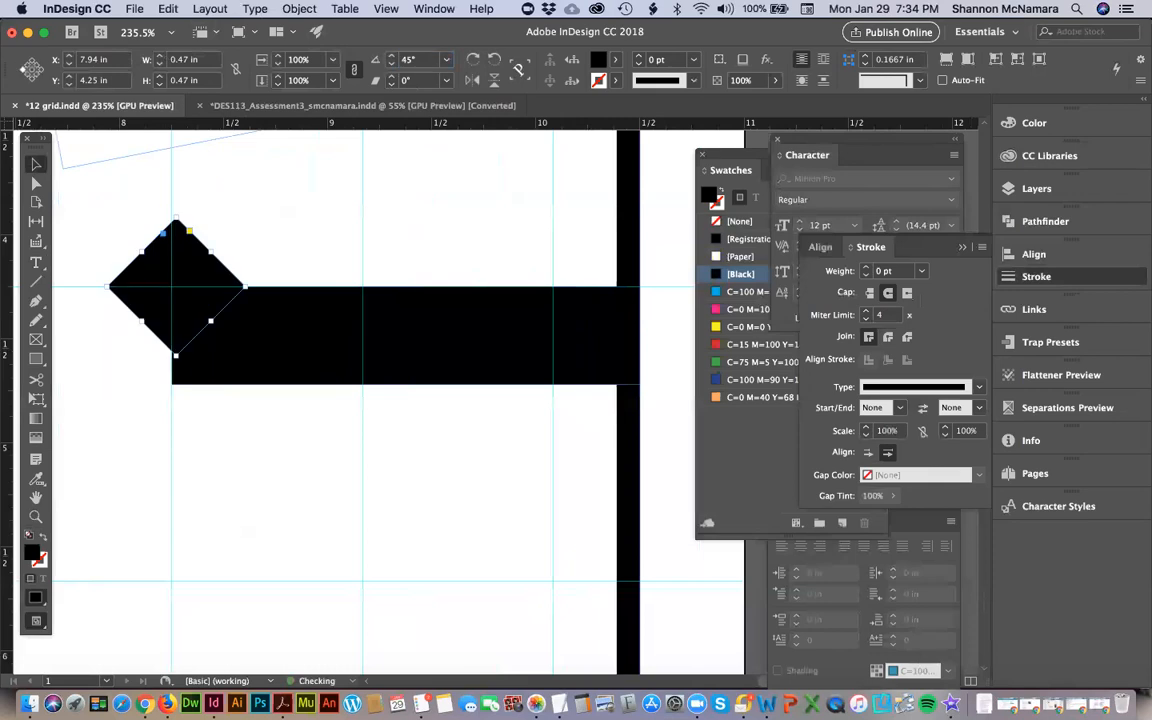
pyautogui.moveTo(197, 262); pyautogui.dragTo(197, 329)
# Scale the diamond down proportionally to about 0.35 in per side.
pyautogui.moveTo(176, 426); pyautogui.dragTo(188, 383)
pyautogui.press('super+z')
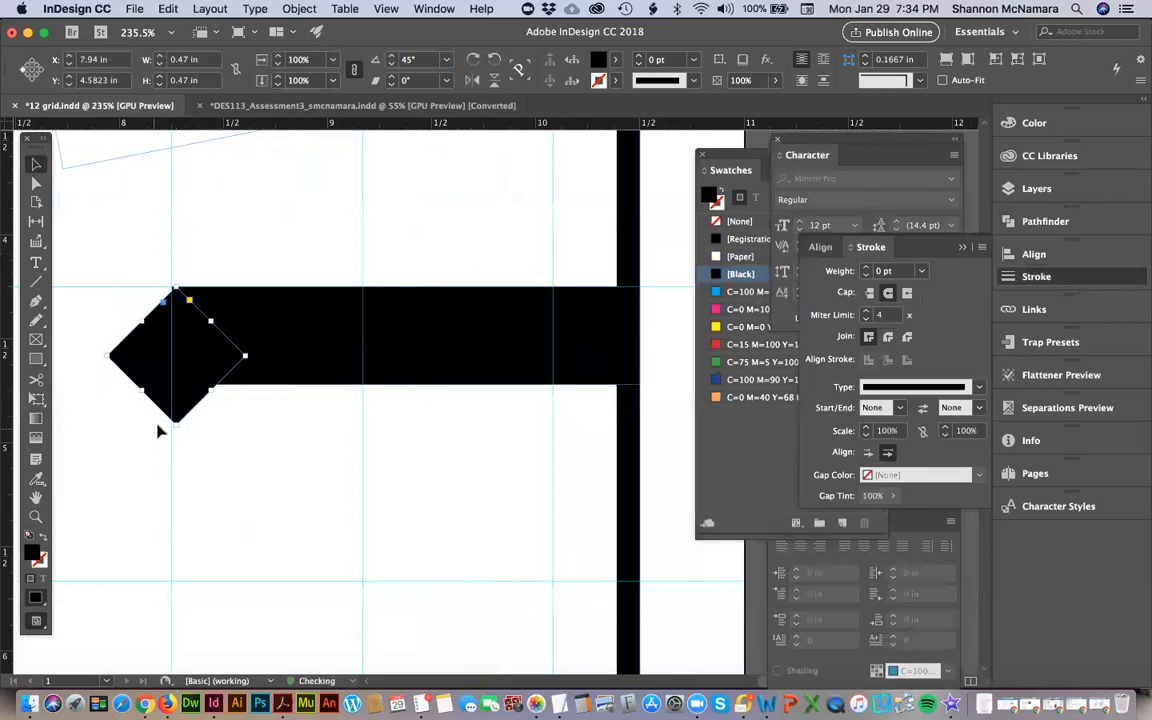
pyautogui.moveTo(140, 391); pyautogui.dragTo(161, 372)
# Align the top edges of the diamond and the black bar.
pyautogui.keyDown('shift'); pyautogui.click(450, 335); pyautogui.keyUp('shift')
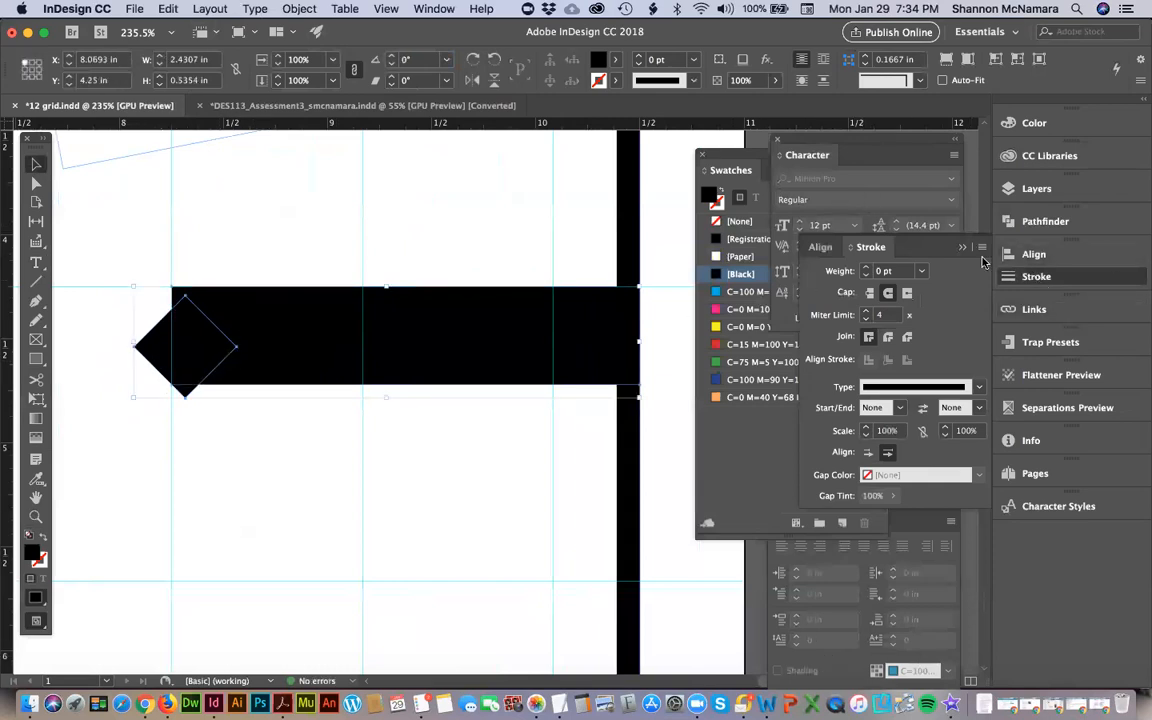
pyautogui.click(821, 247)
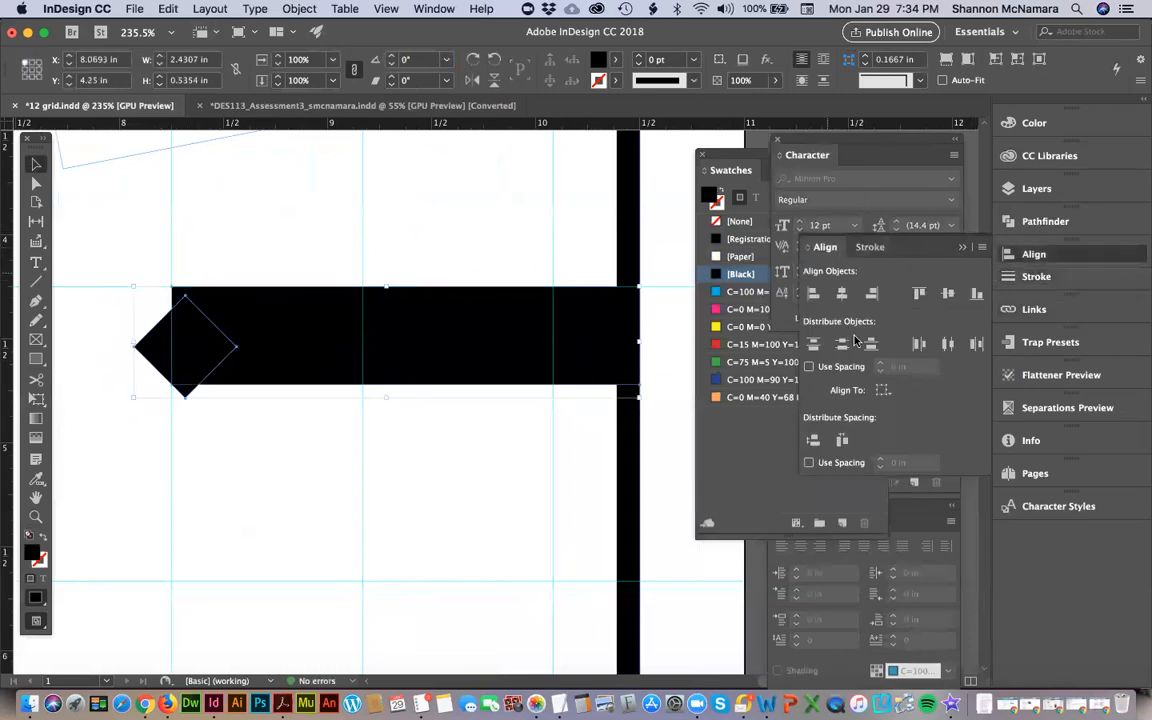
pyautogui.click(916, 295)
# Shrink the diamond to about 0.33 in per side and shift it left so its middle sits on the bar's left end.
pyautogui.click(213, 339)
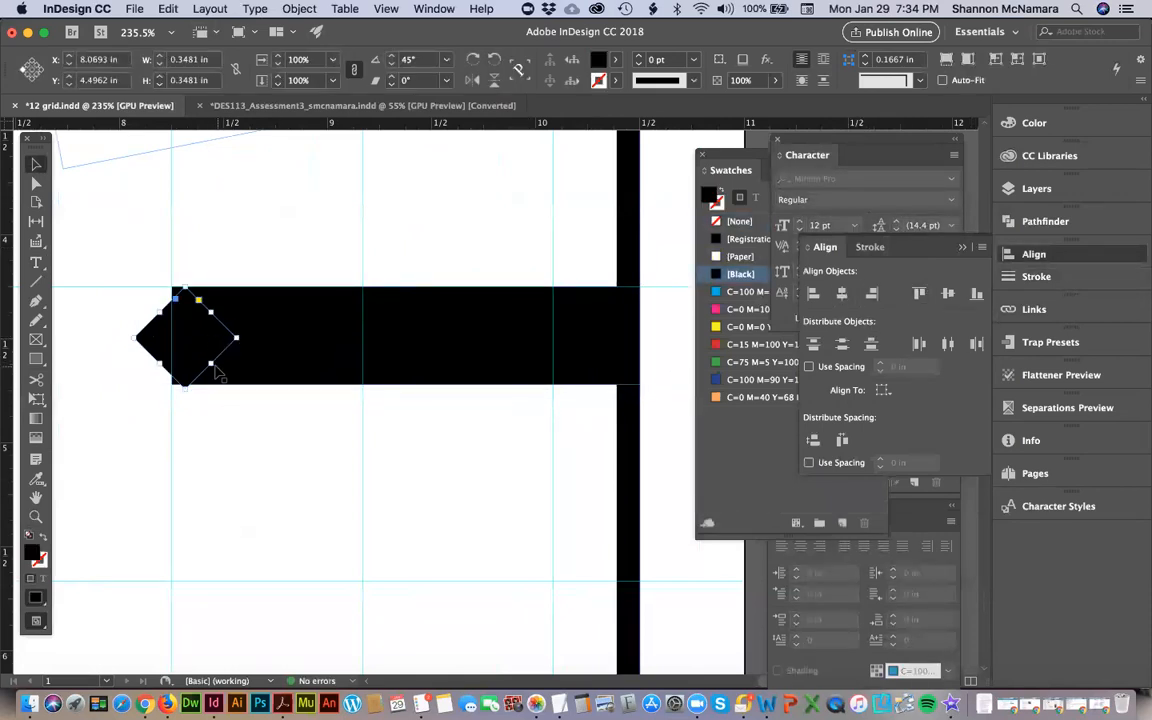
pyautogui.moveTo(210, 362); pyautogui.dragTo(194, 350)
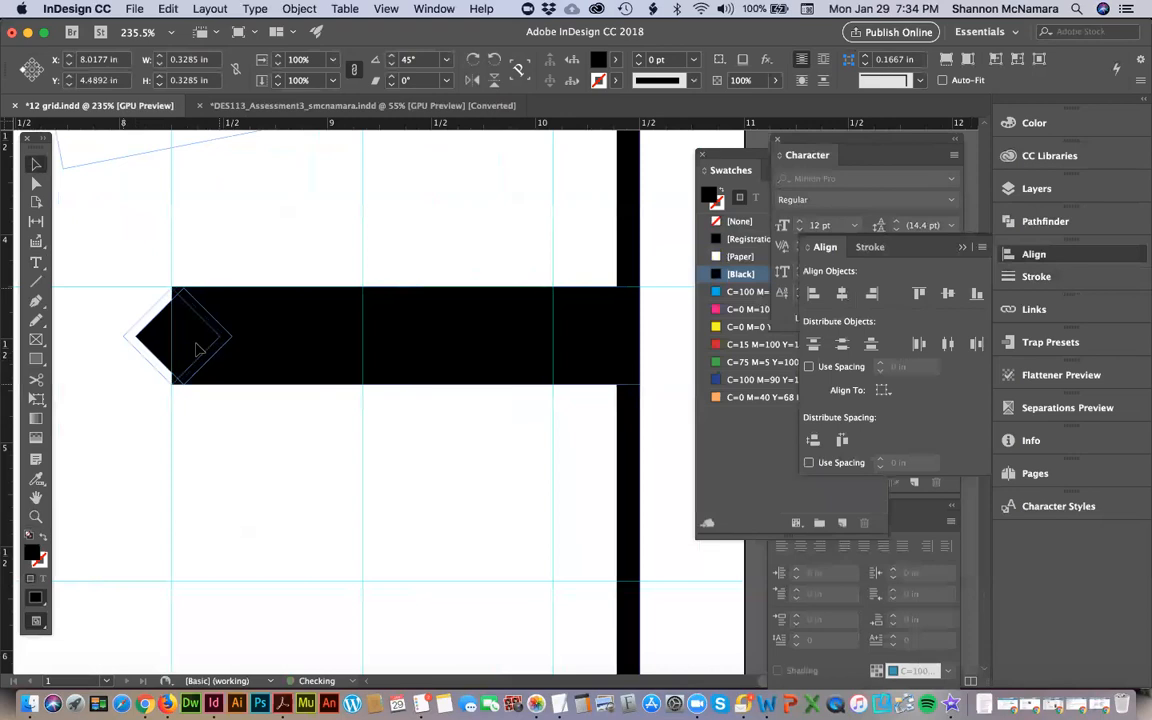
pyautogui.click(247, 442)
# Fine-tune the diamond to about 0.3274 in per side so its lowest point meets the bar's lower-left corner.
pyautogui.press('z')
pyautogui.moveTo(154, 265); pyautogui.dragTo(224, 406)
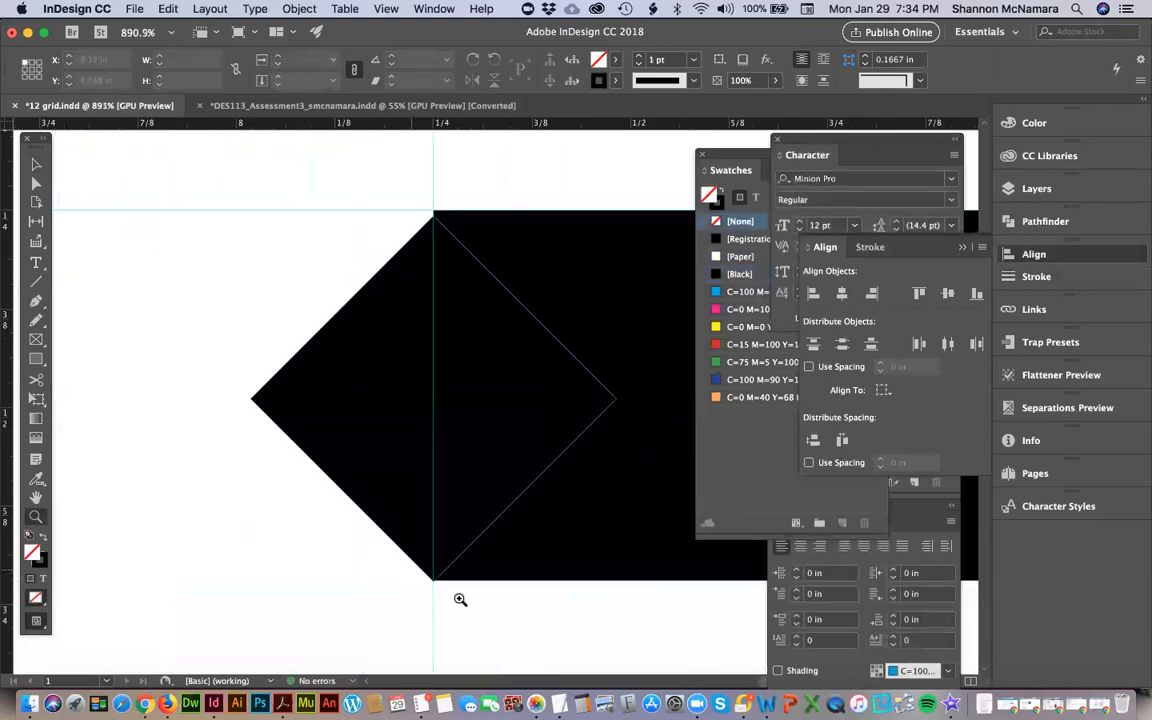
pyautogui.moveTo(418, 541); pyautogui.dragTo(466, 603)
pyautogui.hscroll(3, 500, 590)
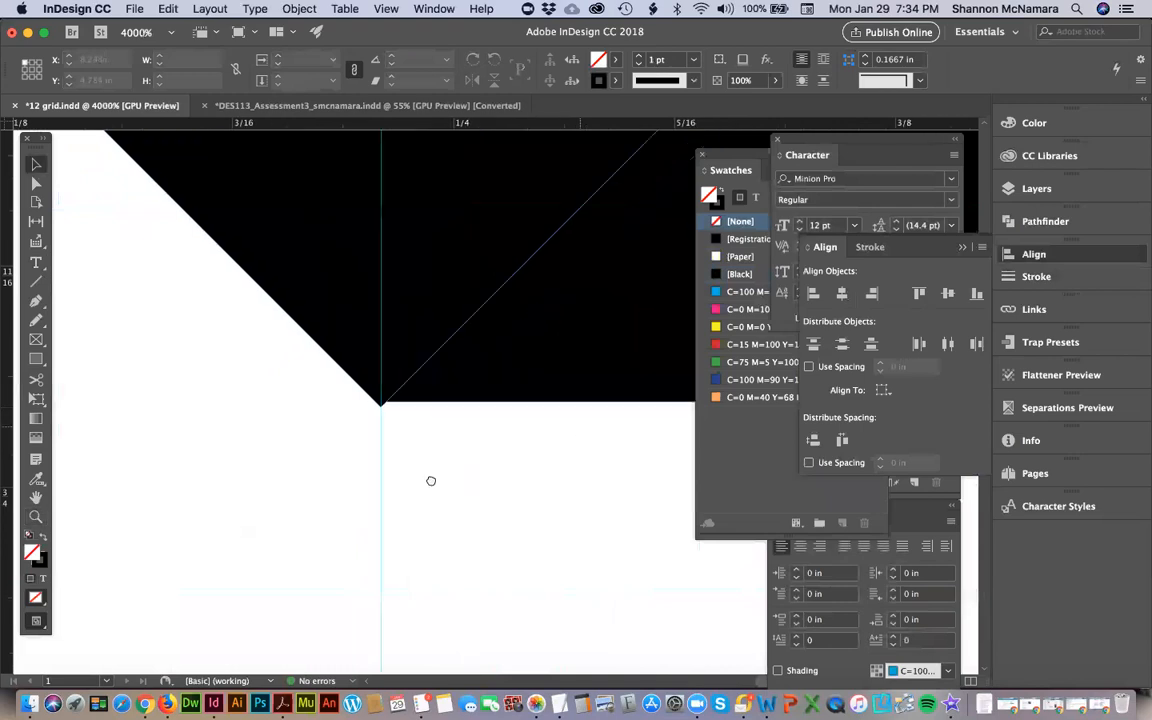
pyautogui.scroll(5, 429, 478)
pyautogui.click(289, 569)
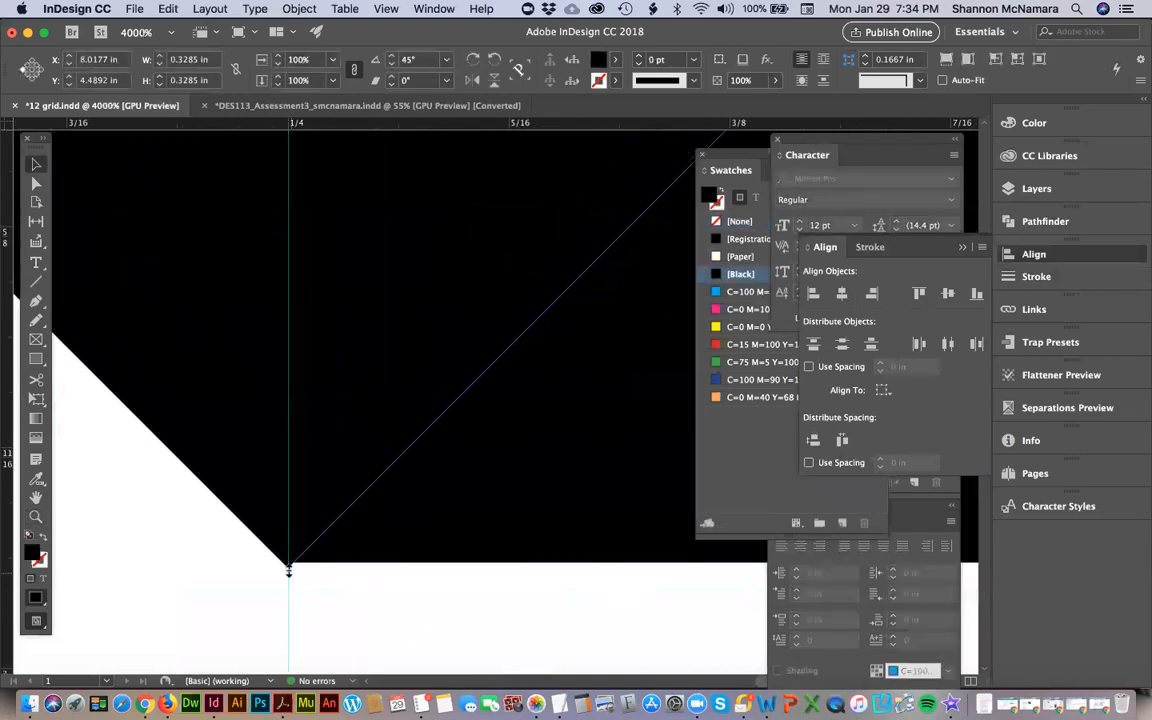
pyautogui.moveTo(286, 567); pyautogui.dragTo(289, 560)
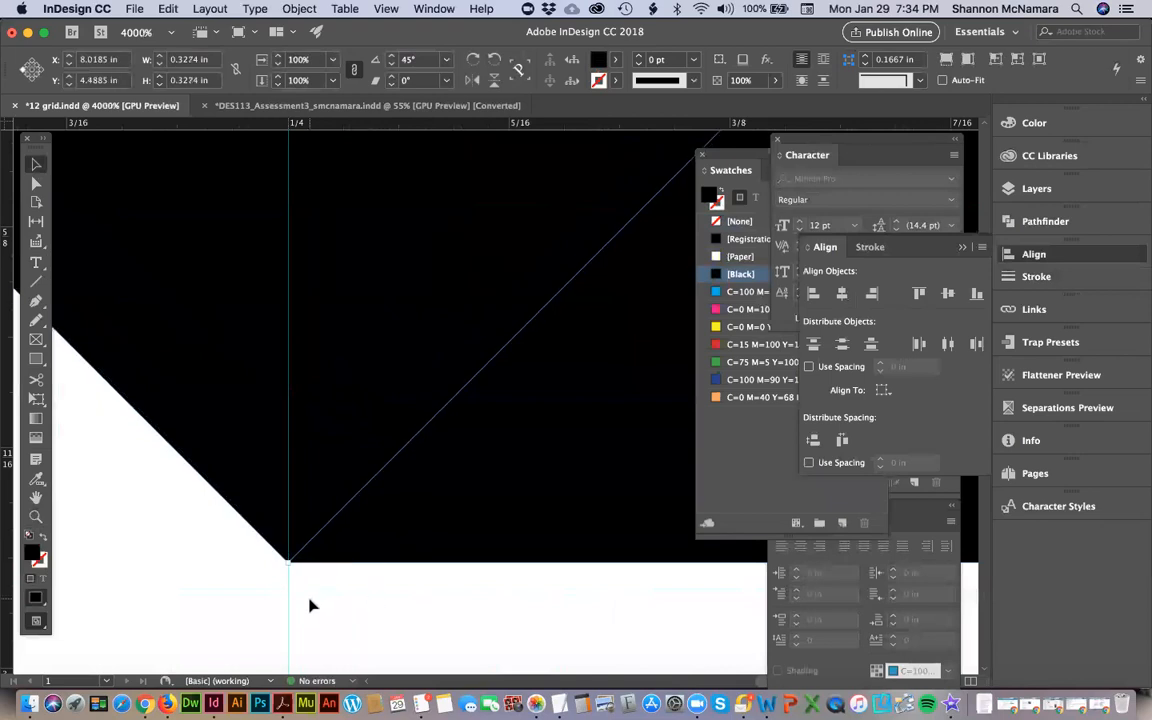
pyautogui.click(310, 605)
# Enlarge the diamond to about 0.3338 in per side toward the bar's upper-left corner, and check the fit at the lower corner.
pyautogui.scroll(10, 401, 480)
pyautogui.scroll(10, 399, 555)
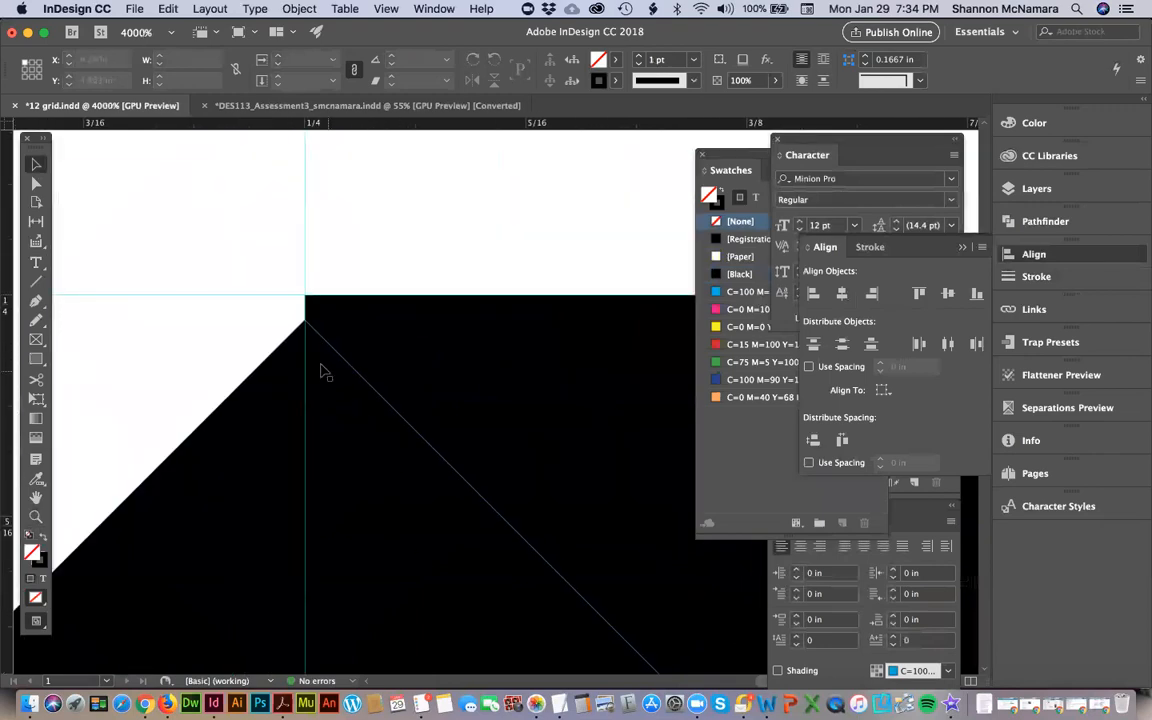
pyautogui.click(320, 372)
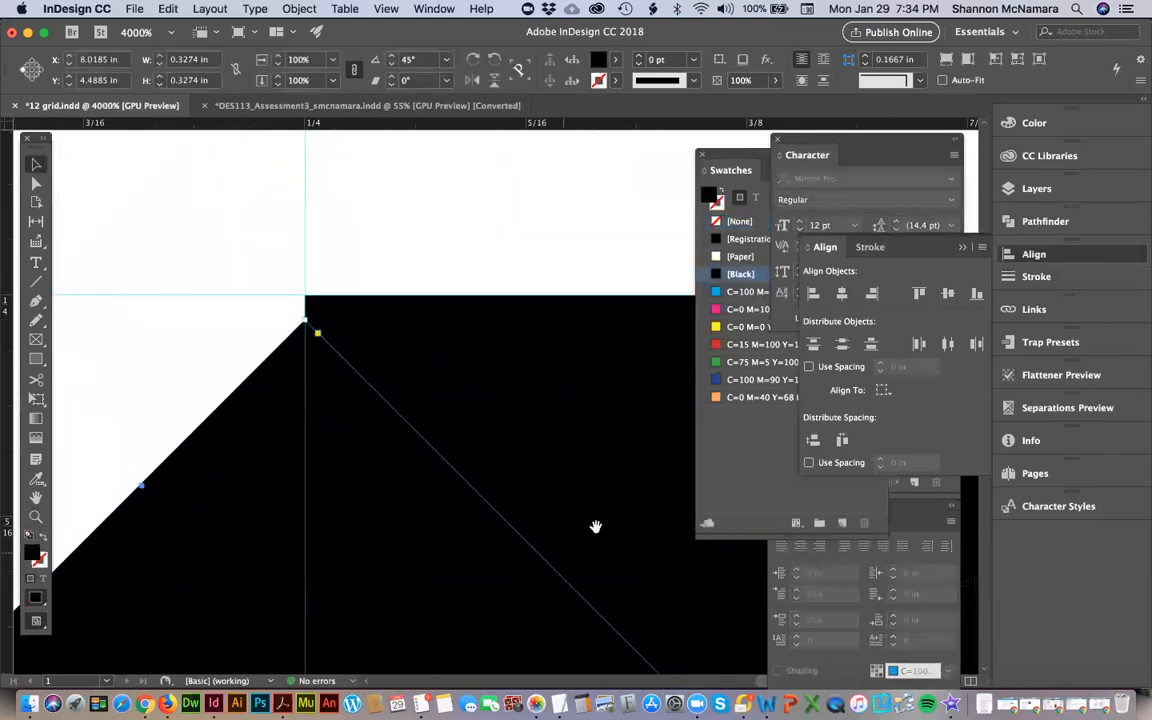
pyautogui.moveTo(595, 527); pyautogui.dragTo(527, 458)
pyautogui.moveTo(648, 663)
pyautogui.mouseDown()
pyautogui.moveTo(655, 638)
pyautogui.moveTo(664, 646)
pyautogui.mouseUp()
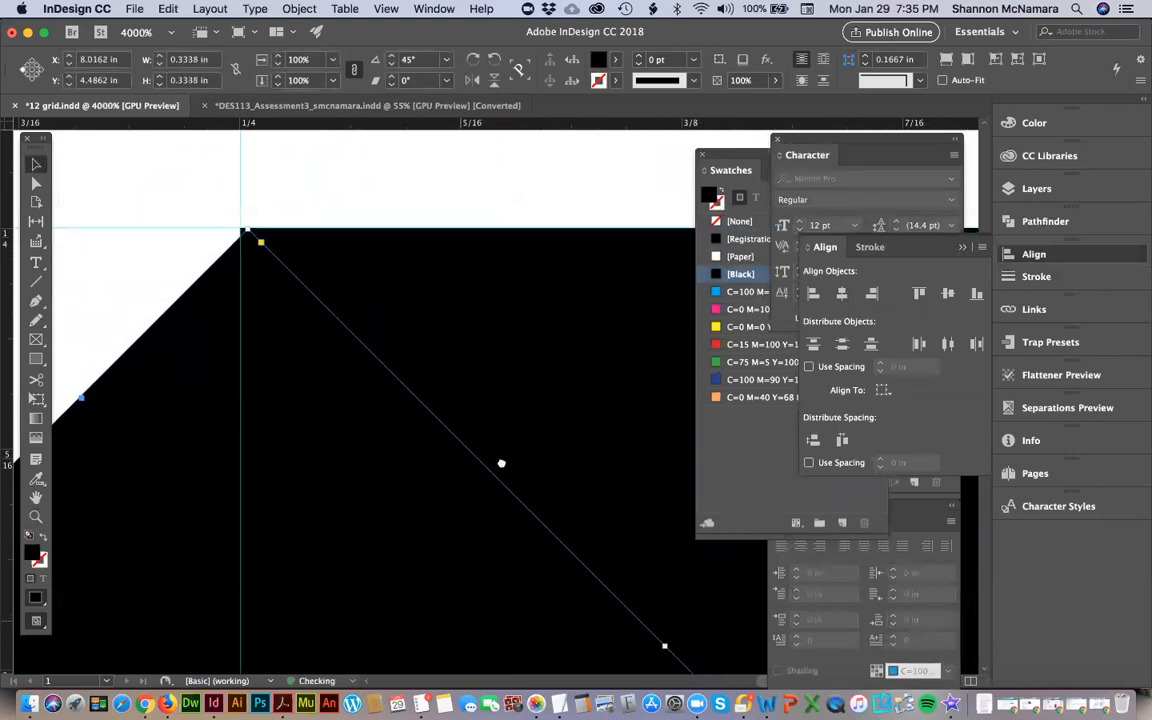
pyautogui.scroll(-10, 501, 463)
pyautogui.hscroll(2, 486, 506)
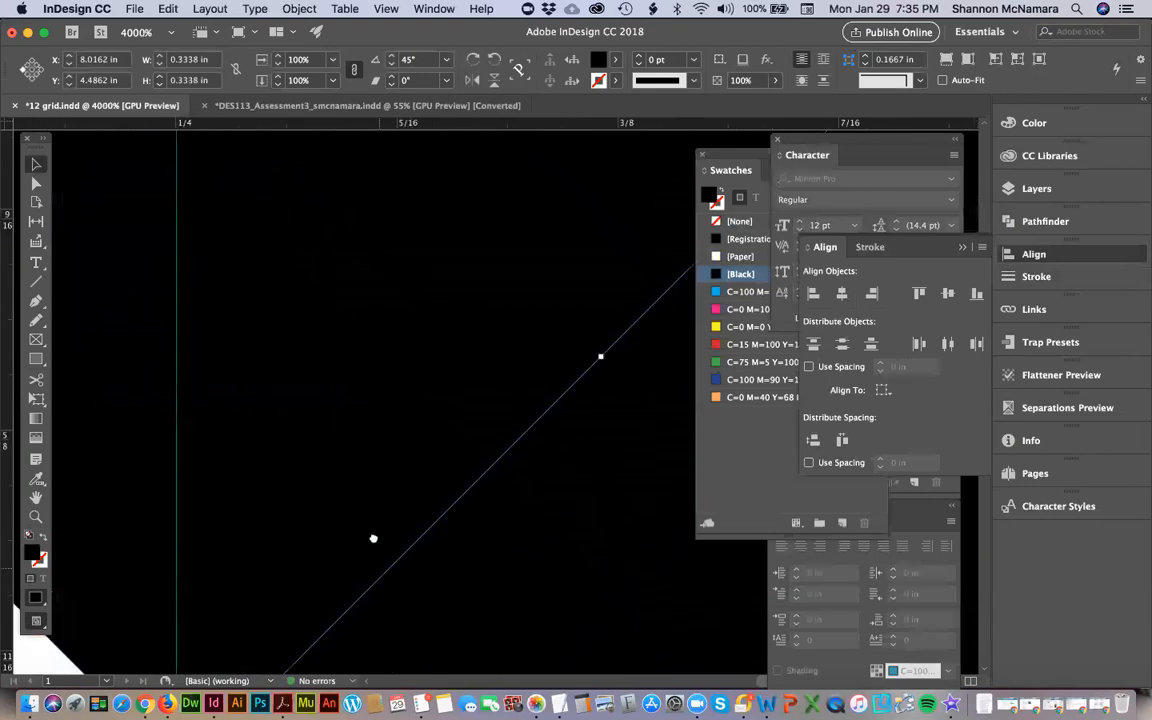
pyautogui.scroll(-5, 373, 539)
pyautogui.hscroll(-1, 373, 539)
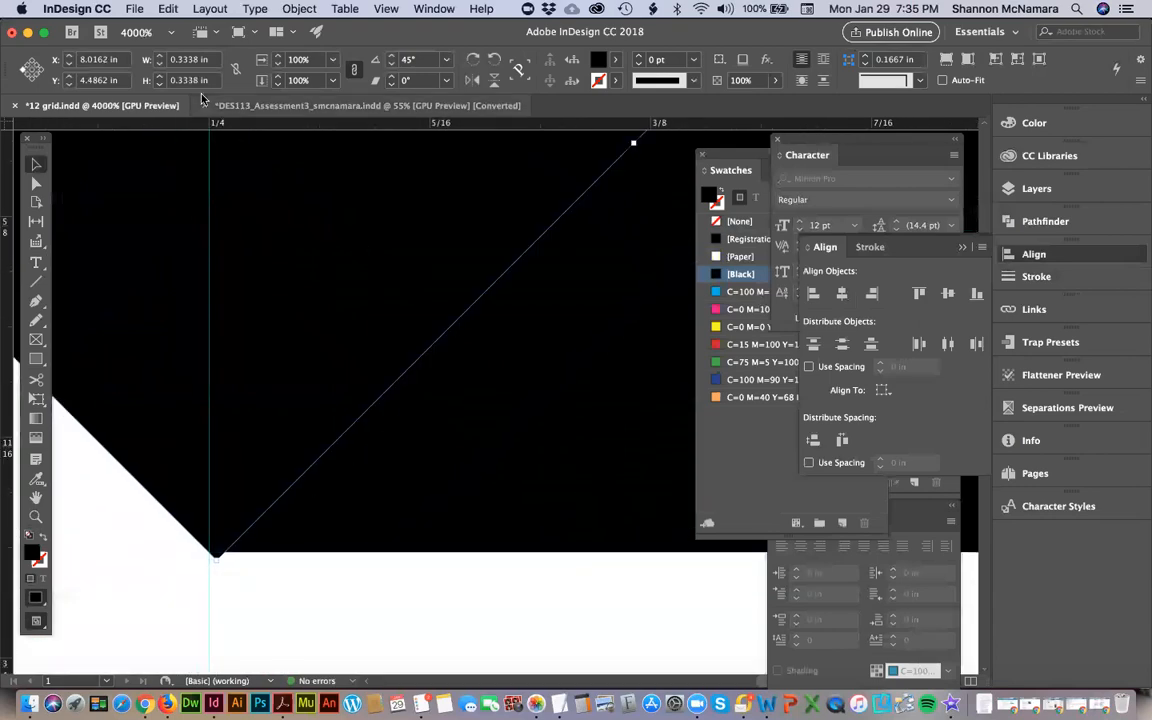
# Set the diamond's width to 0.3336 in.
pyautogui.click(190, 61)
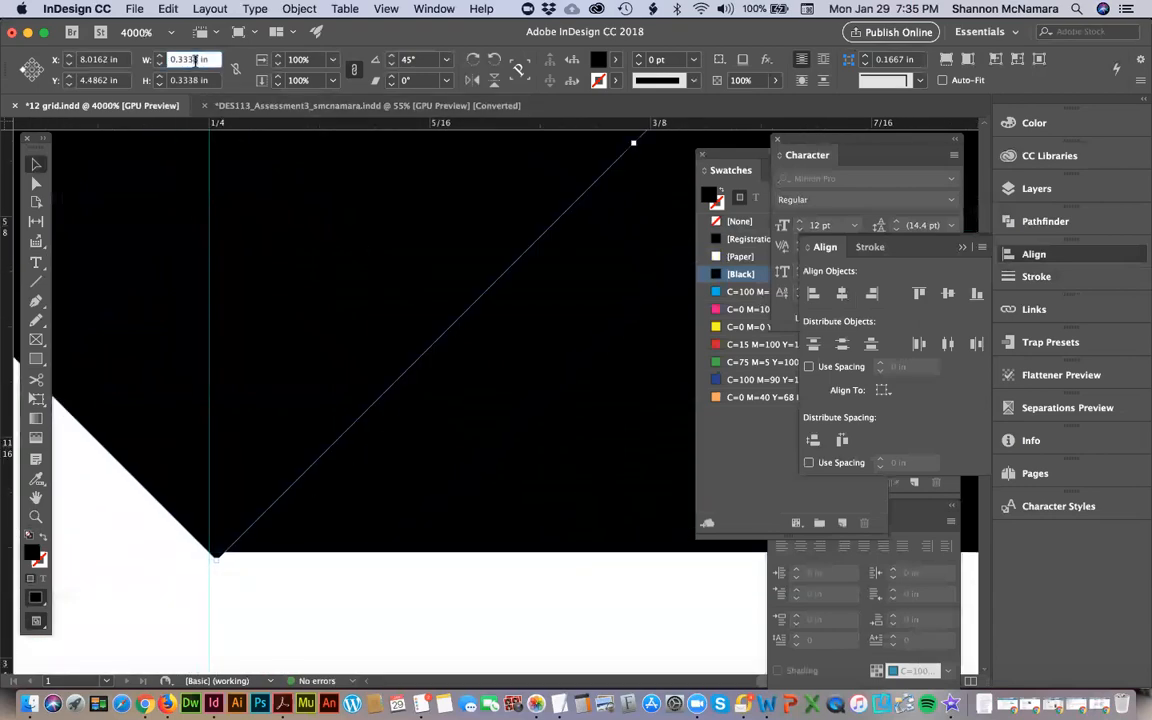
pyautogui.press('Tab')
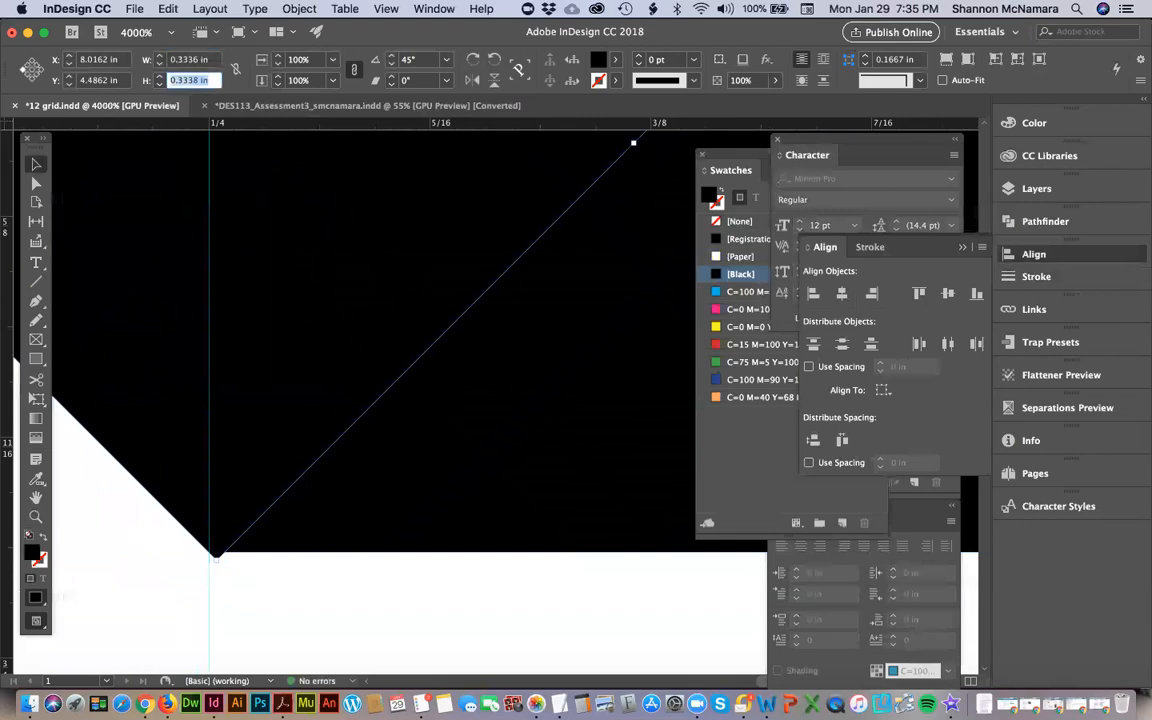
pyautogui.press('Return')
pyautogui.press('super+minus')
pyautogui.press('super+minus')
pyautogui.press('super+minus')
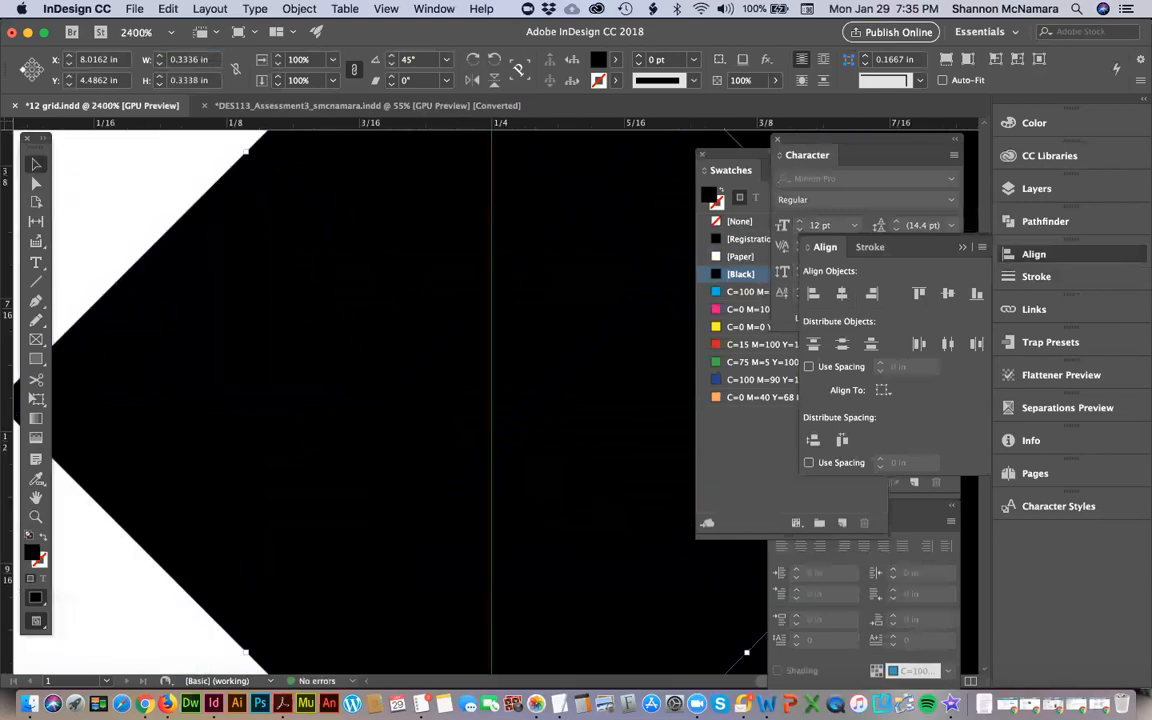
pyautogui.press('super+minus')
pyautogui.press('super+minus')
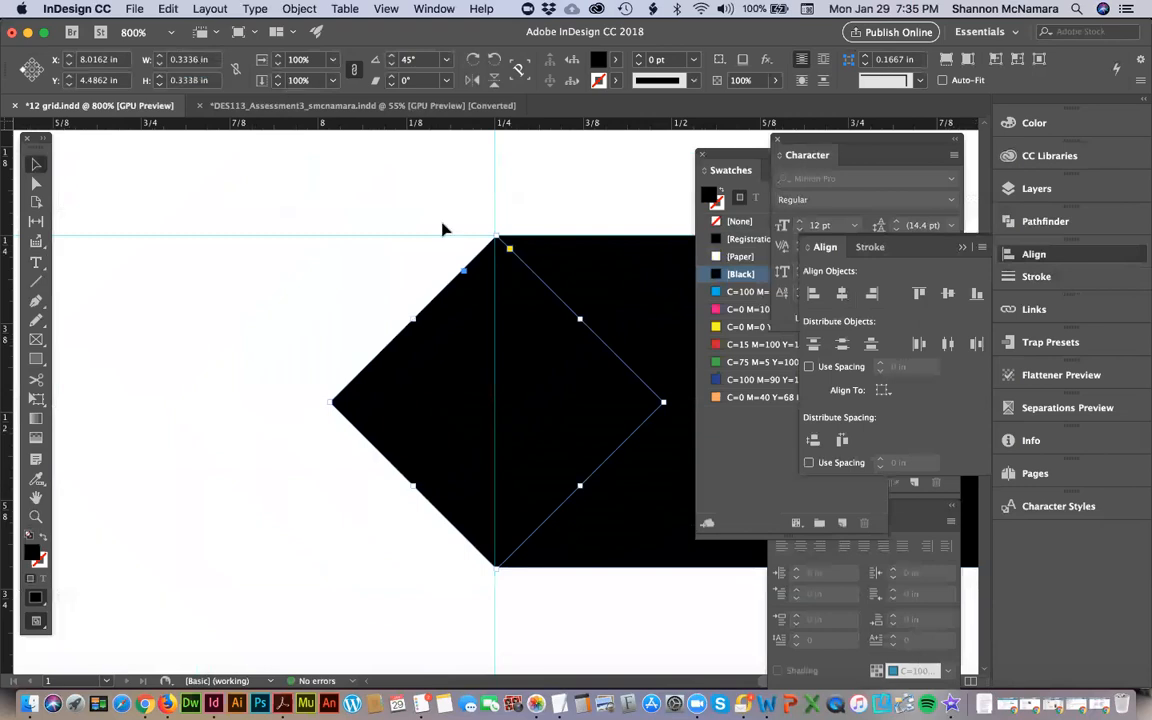
# Align the top edges of the diamond and the black bar, and set the diamond's height to 0.3336 in.
pyautogui.press('super+shift+a')
pyautogui.click(519, 301)
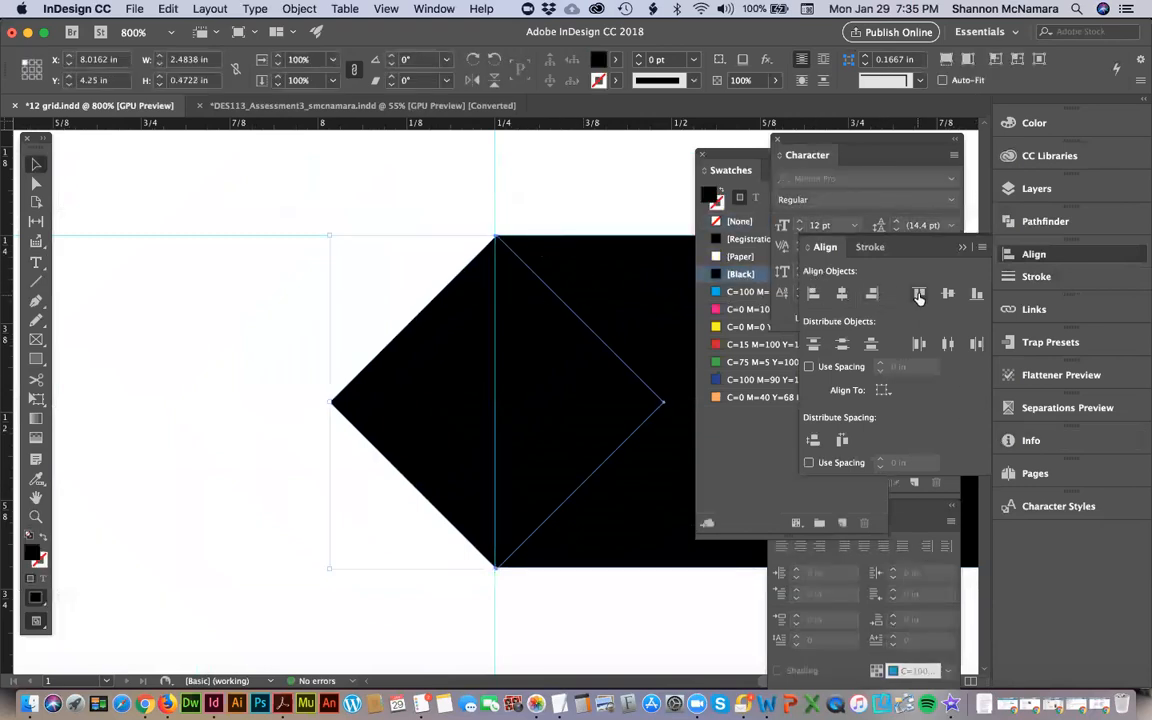
pyautogui.click(489, 611)
pyautogui.click(514, 527)
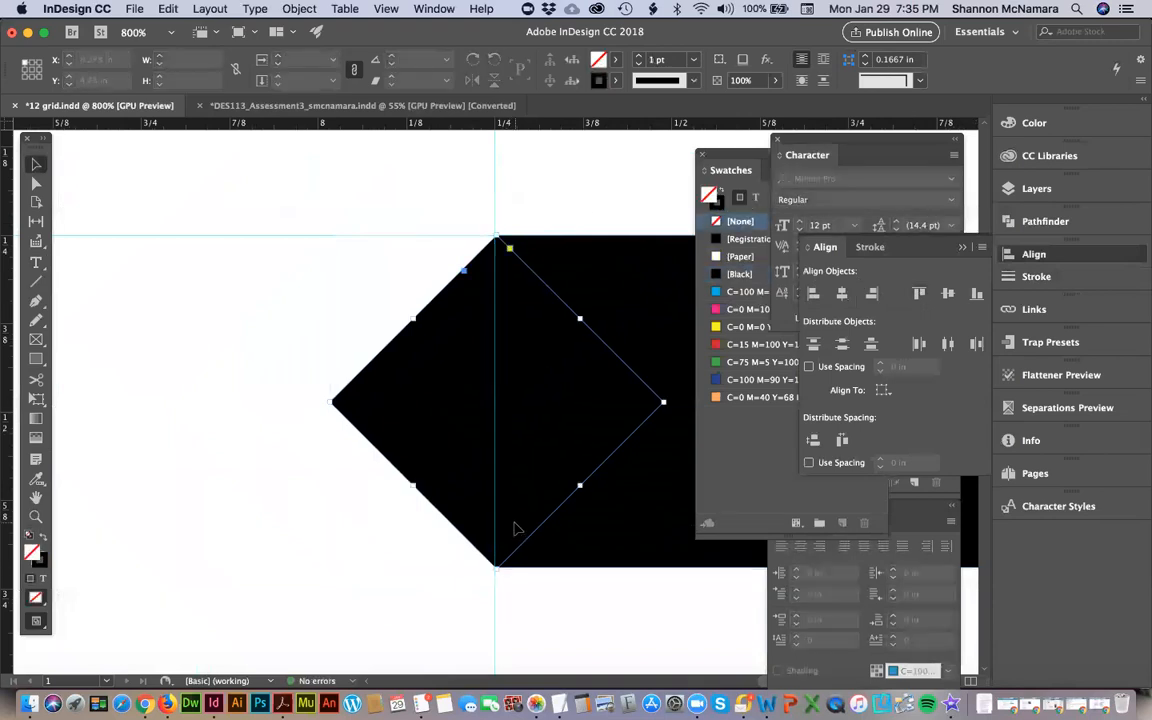
pyautogui.click(194, 84)
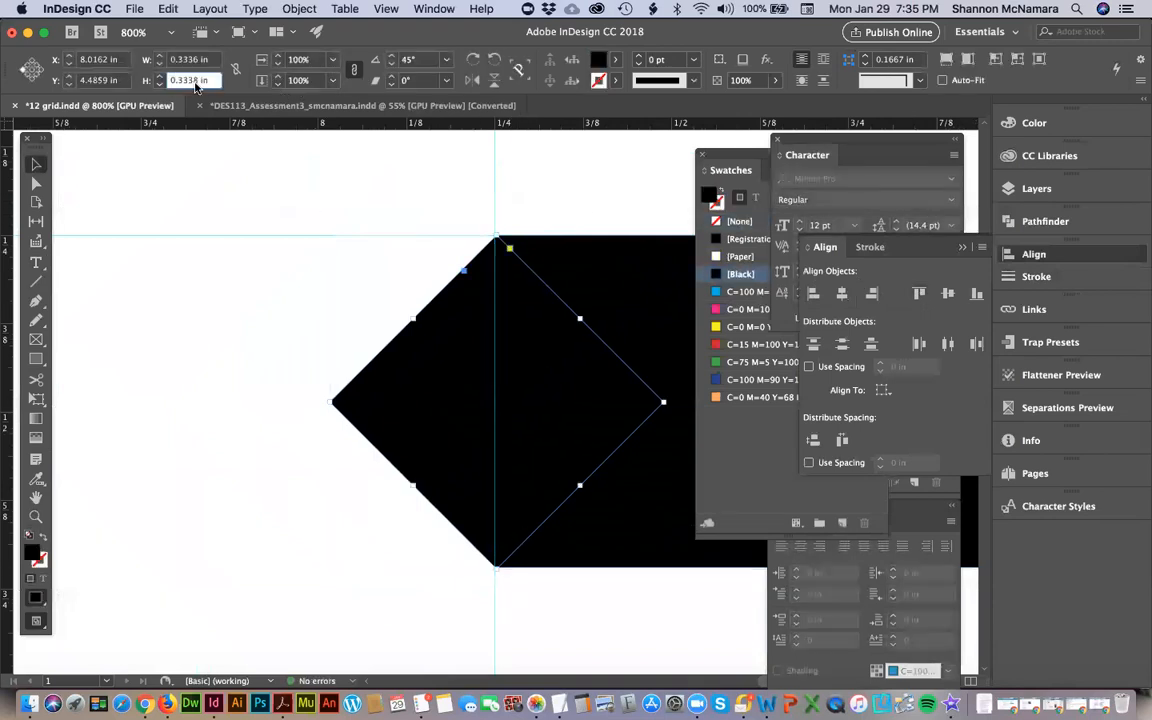
pyautogui.press('Return')
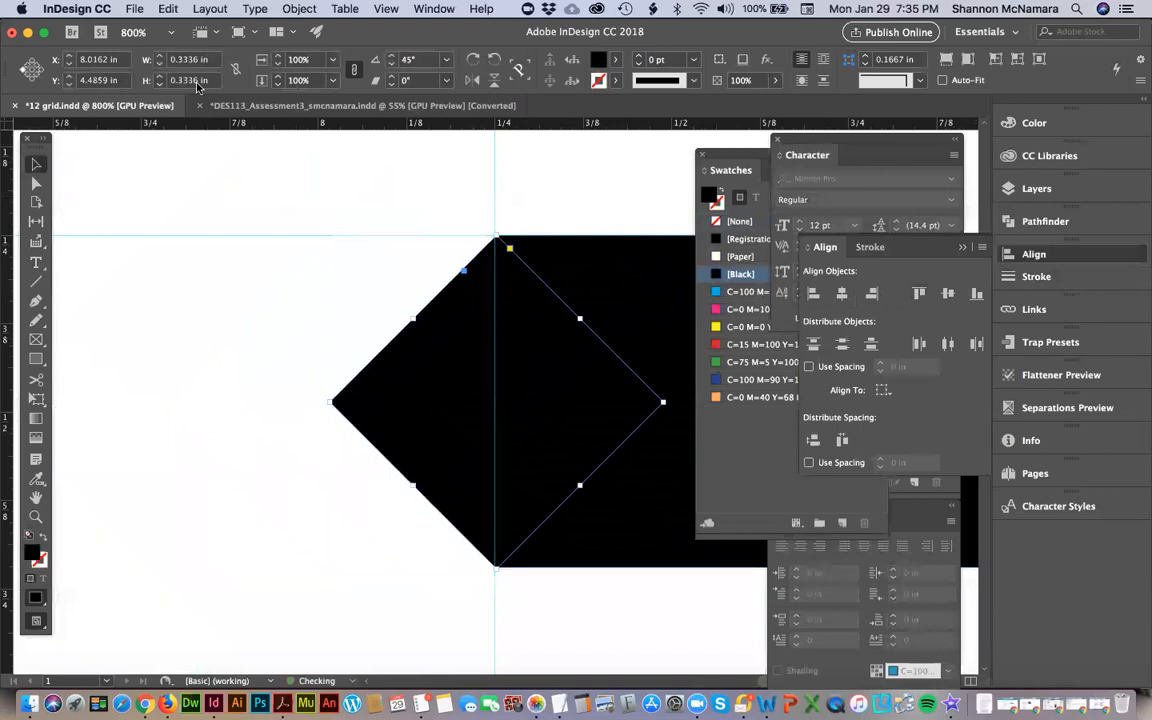
# Examine up close how the diamond's lower and upper points fit the corners of the bar's left end.
pyautogui.click(458, 563)
pyautogui.press('z')
pyautogui.moveTo(466, 532); pyautogui.dragTo(529, 577)
pyautogui.scroll(10, 529, 577)
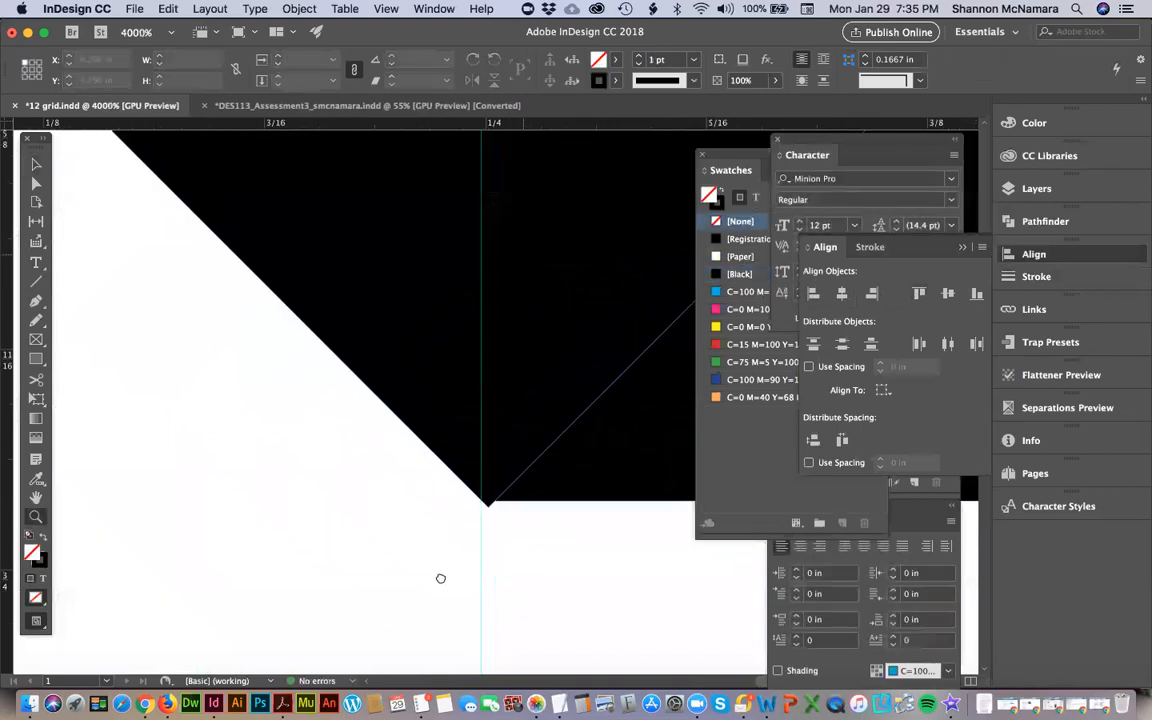
pyautogui.scroll(5, 490, 325)
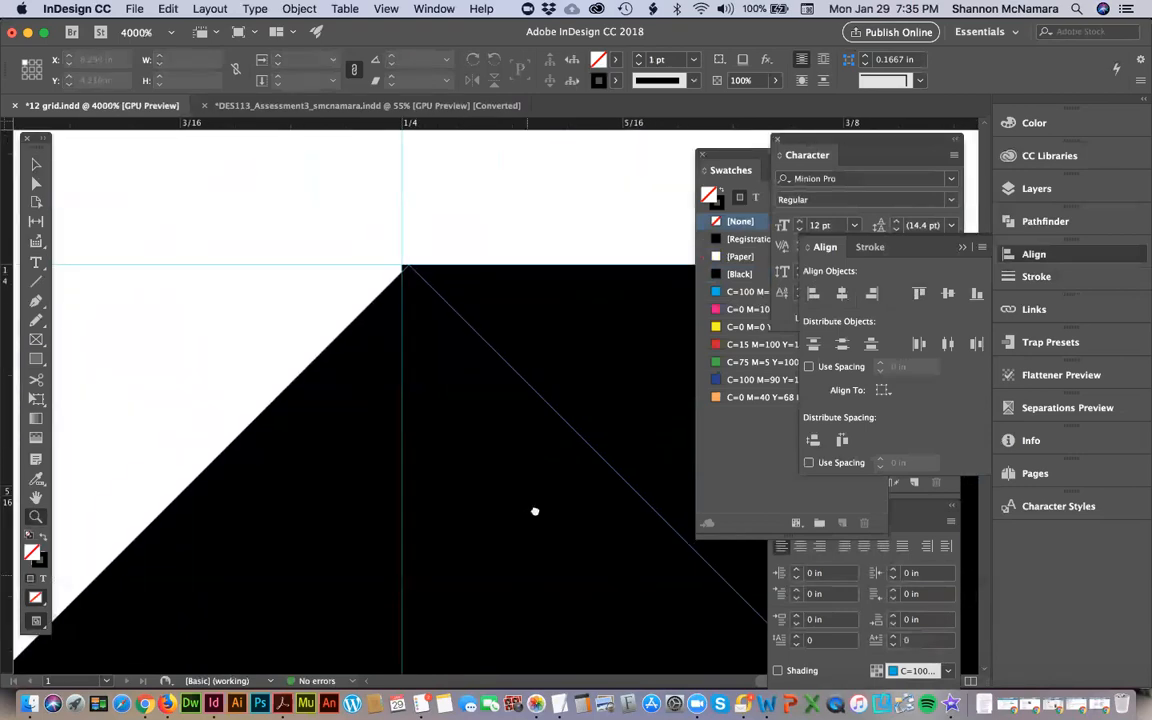
pyautogui.scroll(-6, 535, 512)
pyautogui.press('h')
pyautogui.click(482, 578)
pyautogui.moveTo(482, 578); pyautogui.dragTo(390, 140)
pyautogui.moveTo(479, 484); pyautogui.dragTo(404, 247)
pyautogui.moveTo(513, 343); pyautogui.dragTo(519, 330)
pyautogui.scroll(-4, 519, 330)
pyautogui.hscroll(-2, 519, 330)
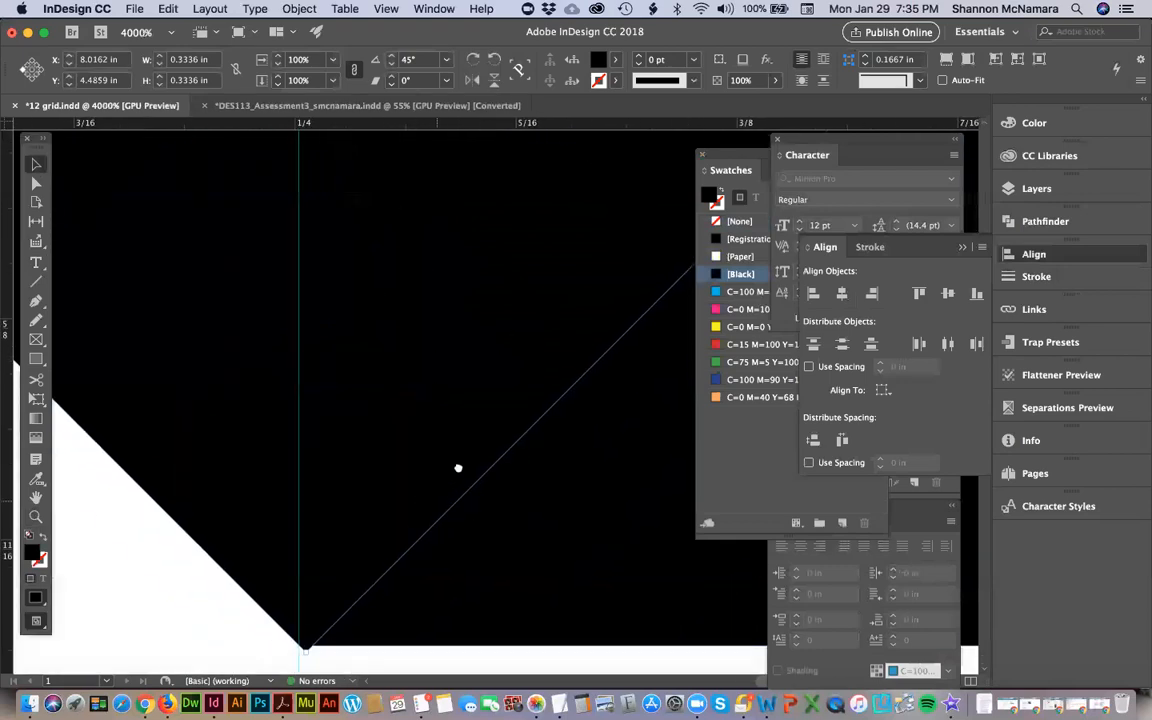
# Set the diamond's width and height to 0.3334 in.
pyautogui.click(195, 61)
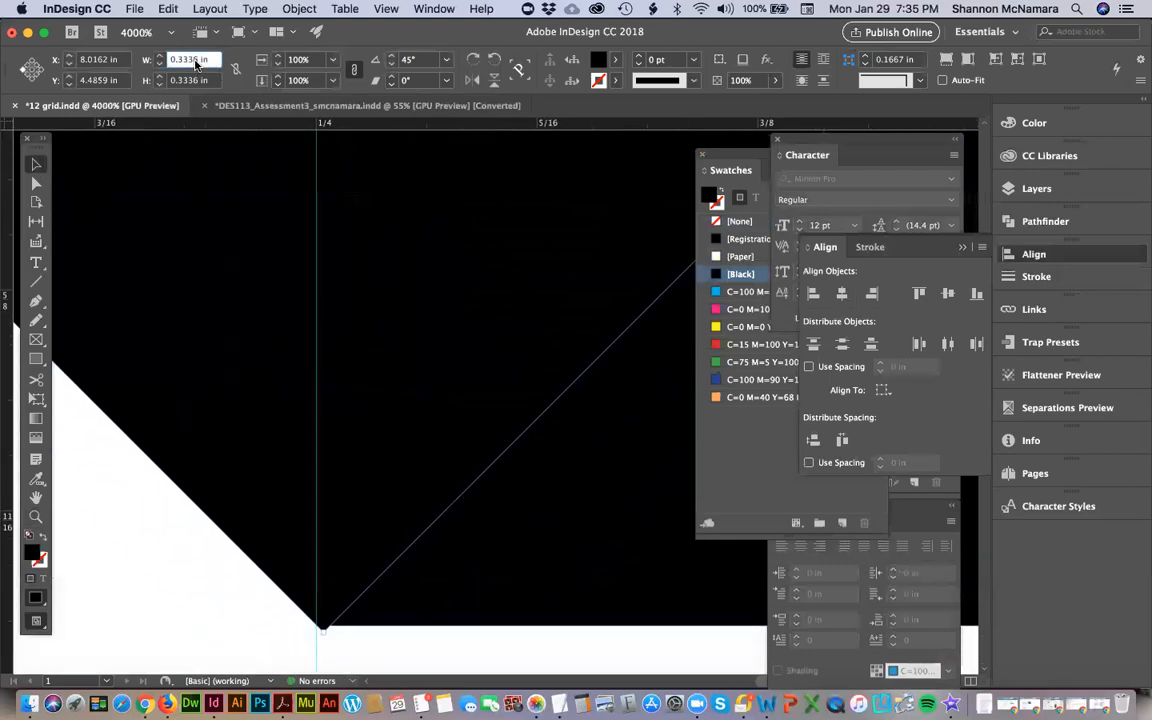
pyautogui.press('Tab')
pyautogui.click(198, 86)
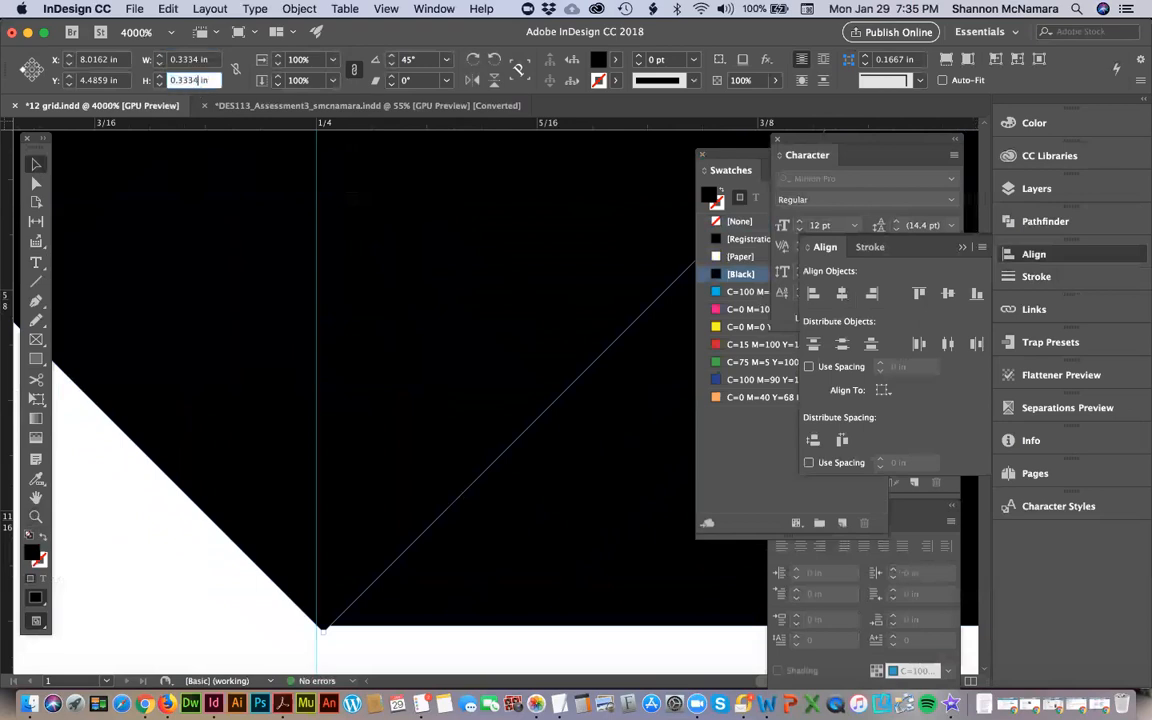
pyautogui.press('Return')
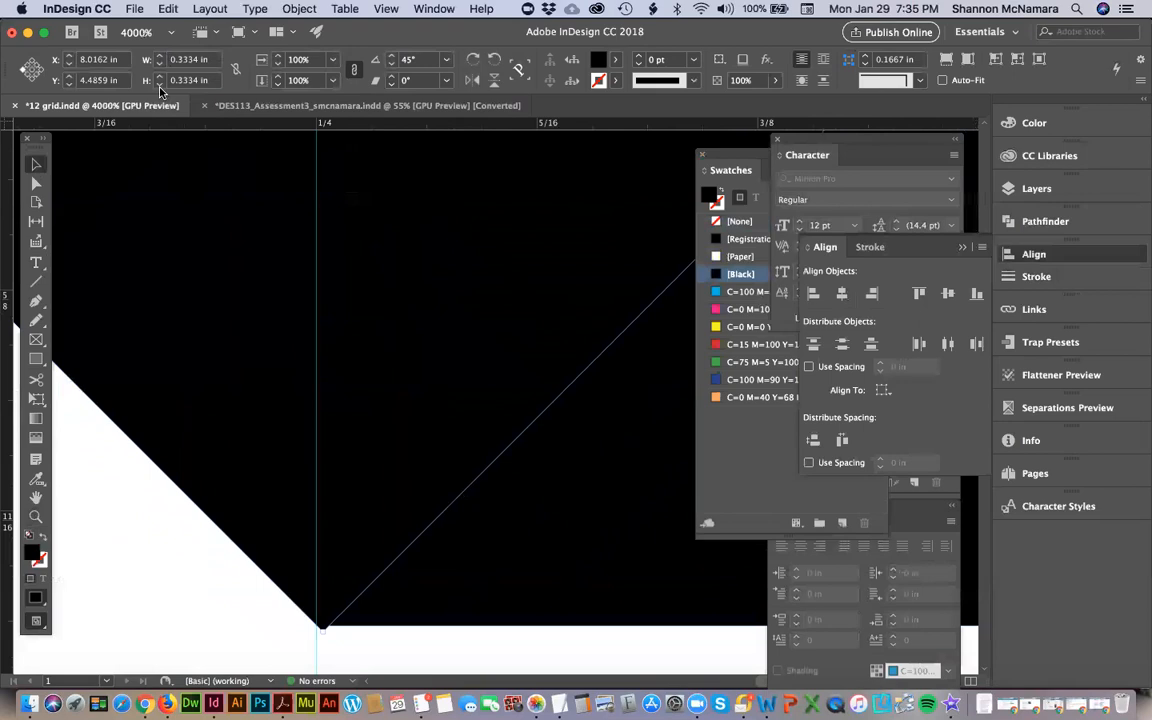
pyautogui.click(159, 86)
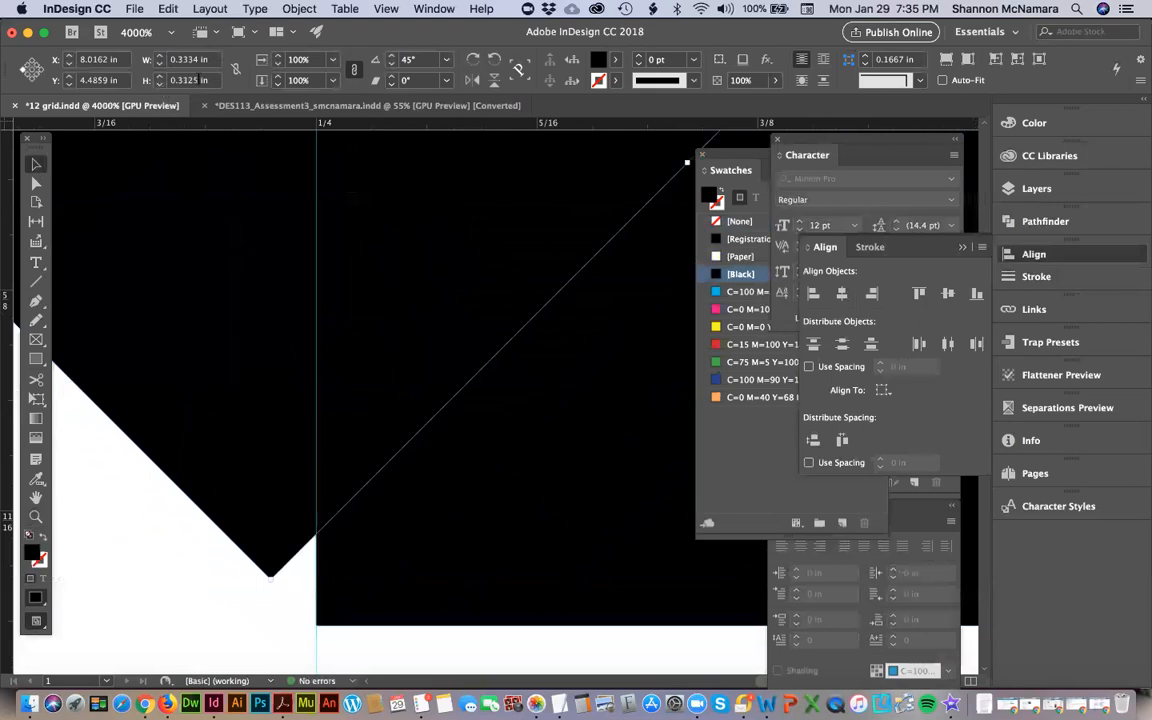
pyautogui.click(213, 59)
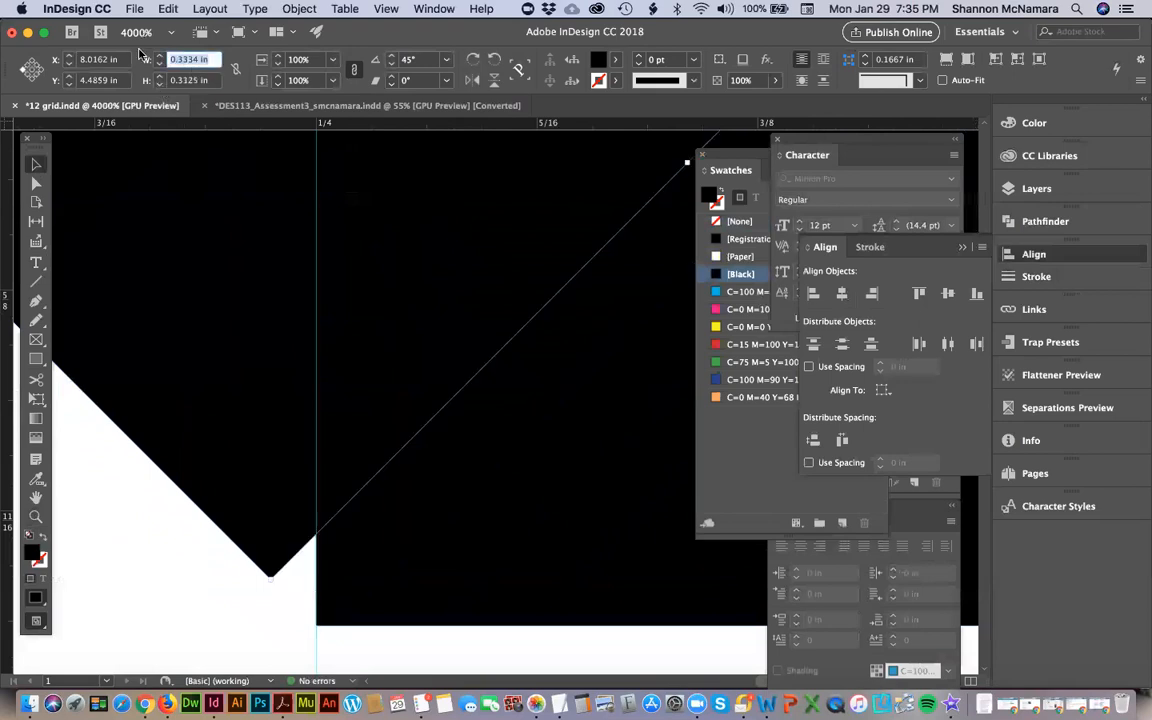
pyautogui.click(159, 76)
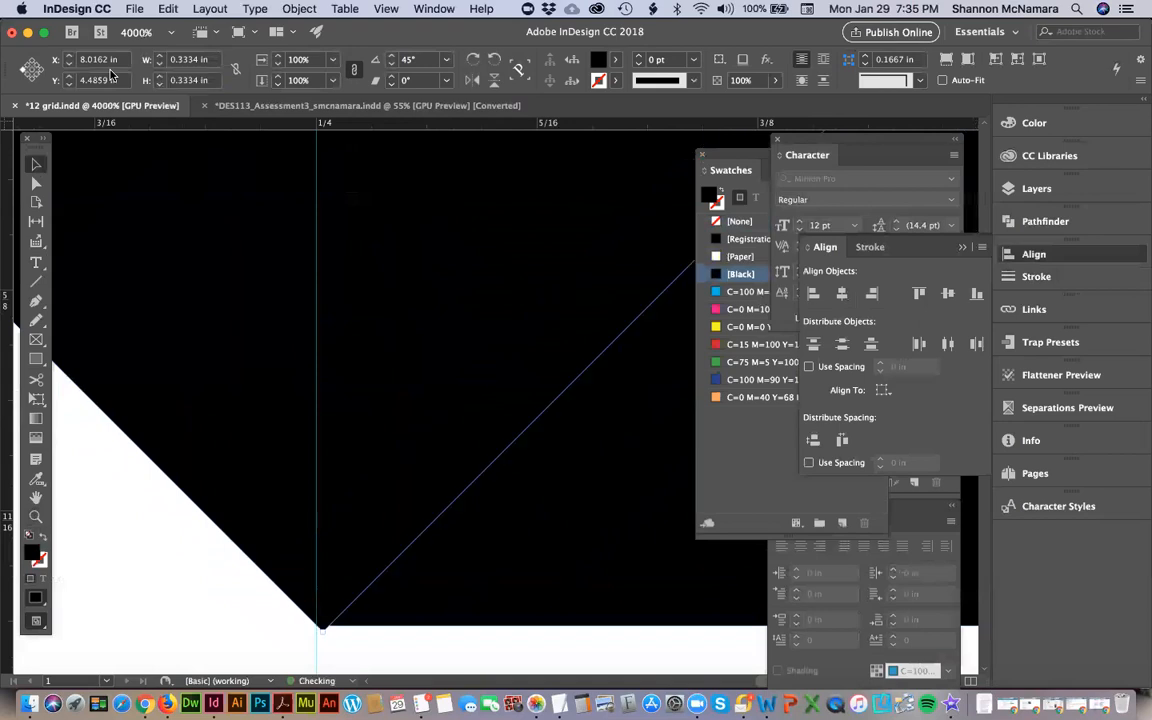
# Set the diamond's height and width to 0.333 in and realign it to the black bar as key object.
pyautogui.click(197, 84)
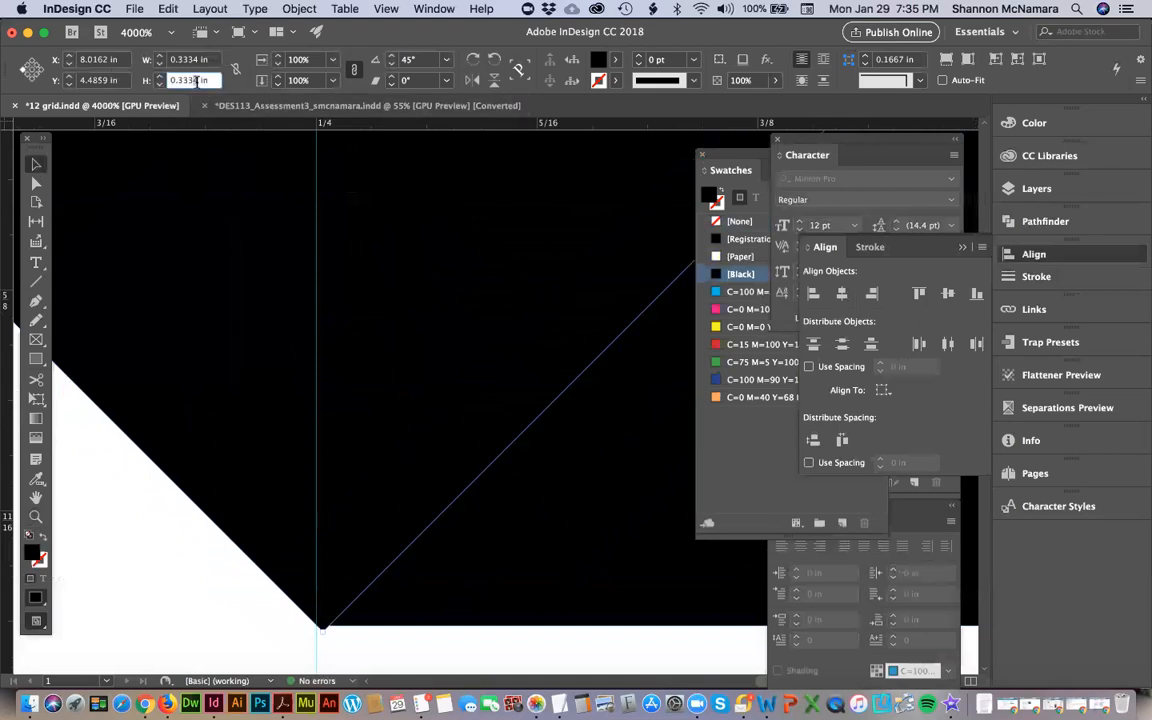
pyautogui.press('Return')
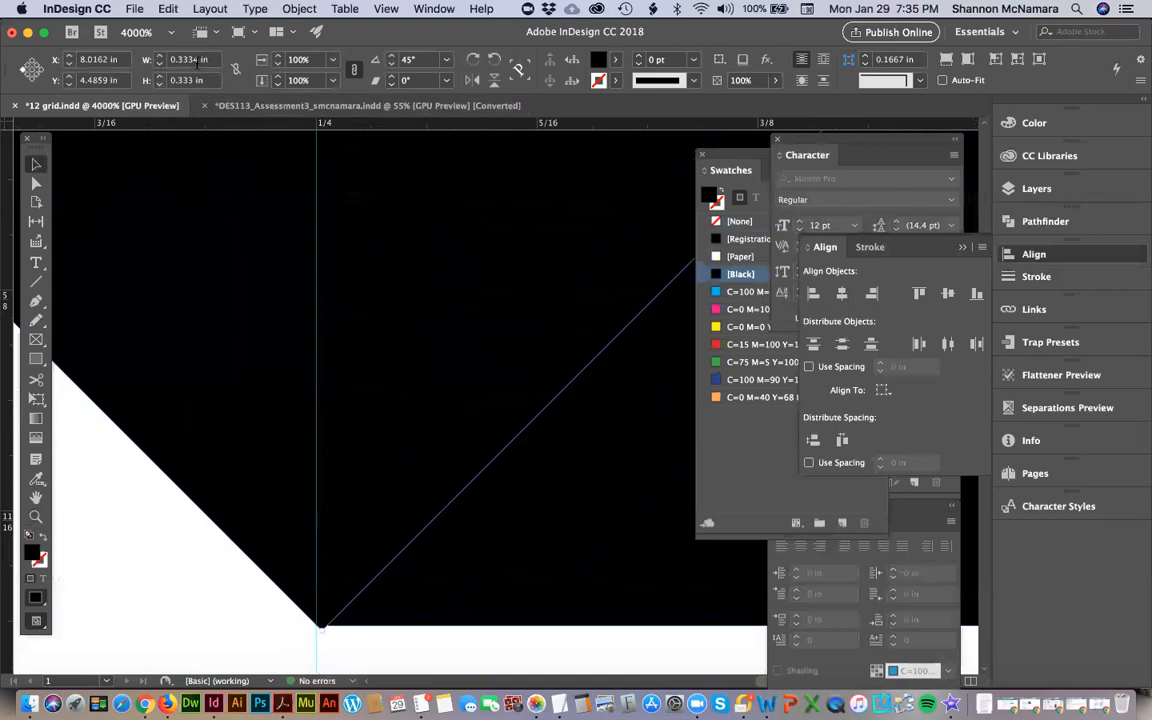
pyautogui.click(197, 60)
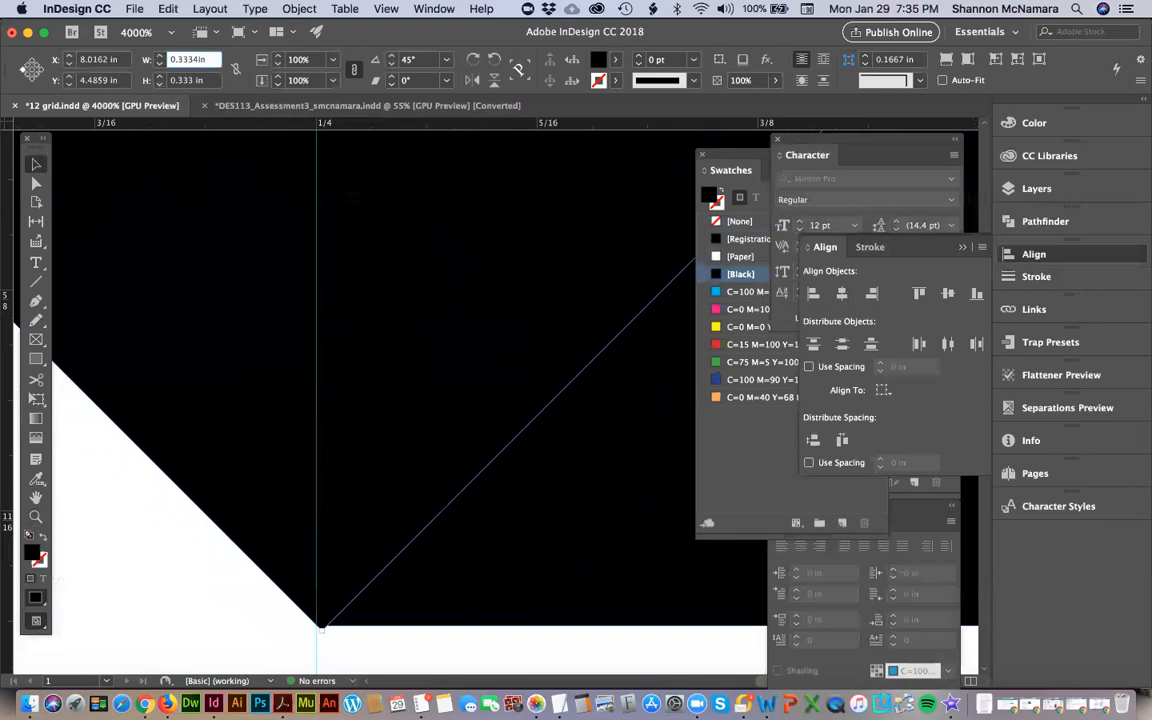
pyautogui.press('Return')
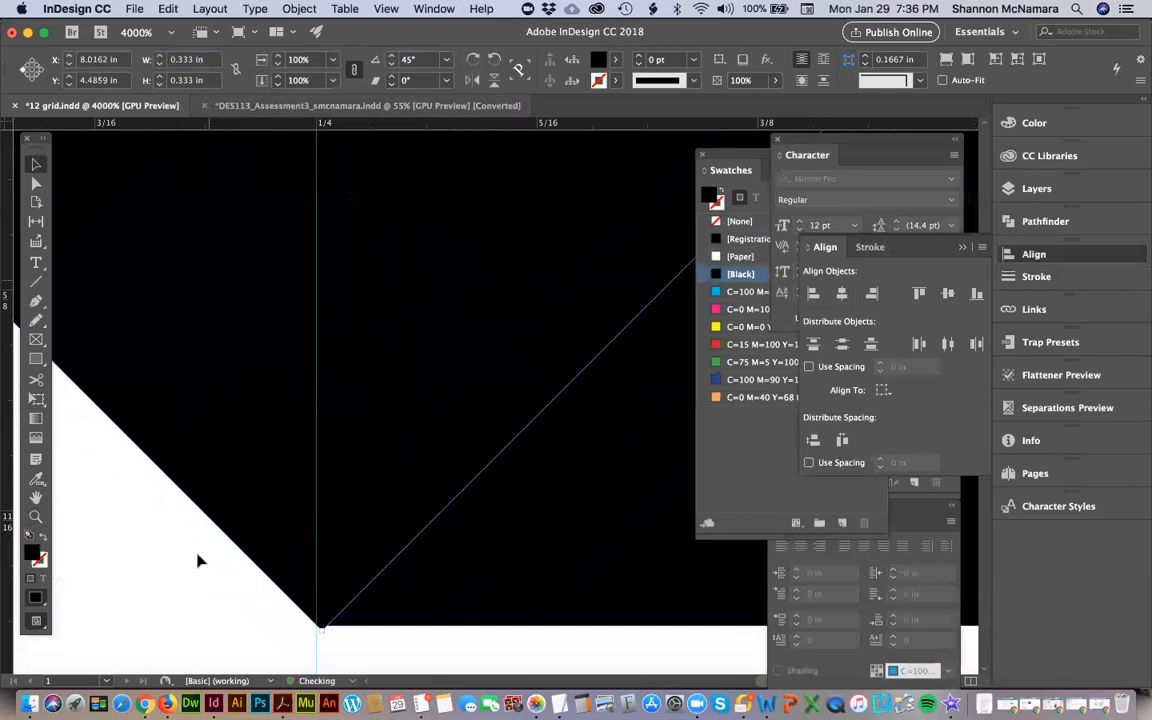
pyautogui.click(235, 603)
pyautogui.click(476, 602)
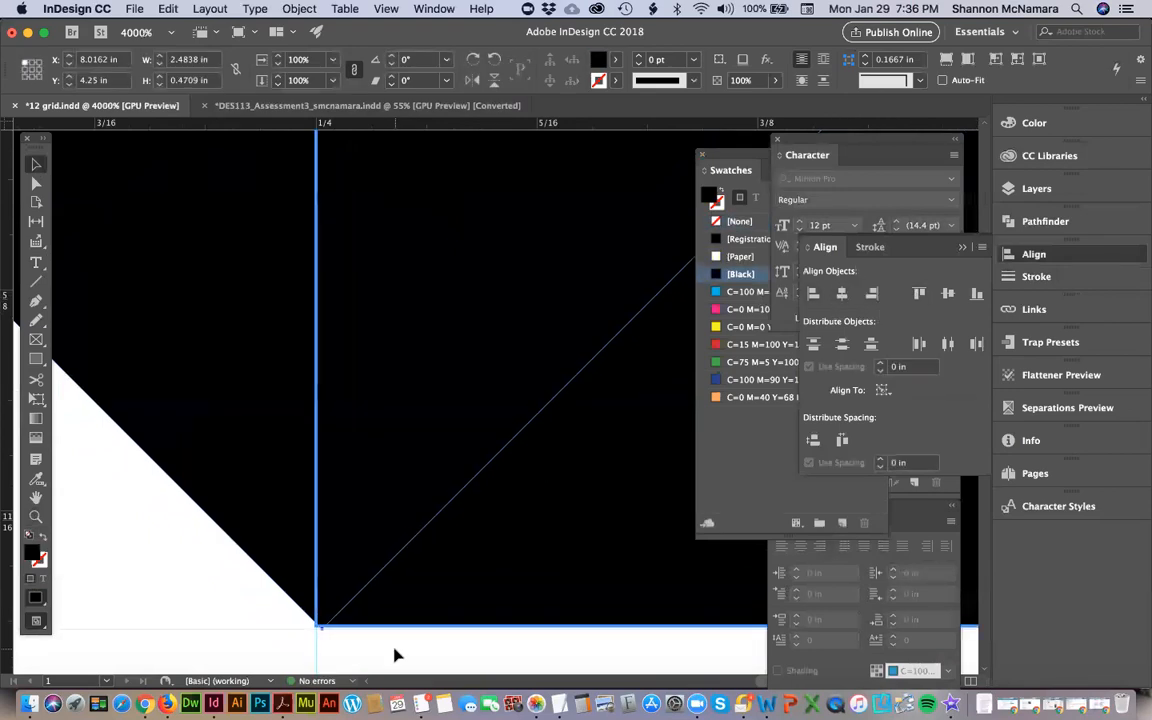
# Merge the diamond and the black bar into a single pointed shape with the Pathfinder Add operation.
pyautogui.press('super+0')
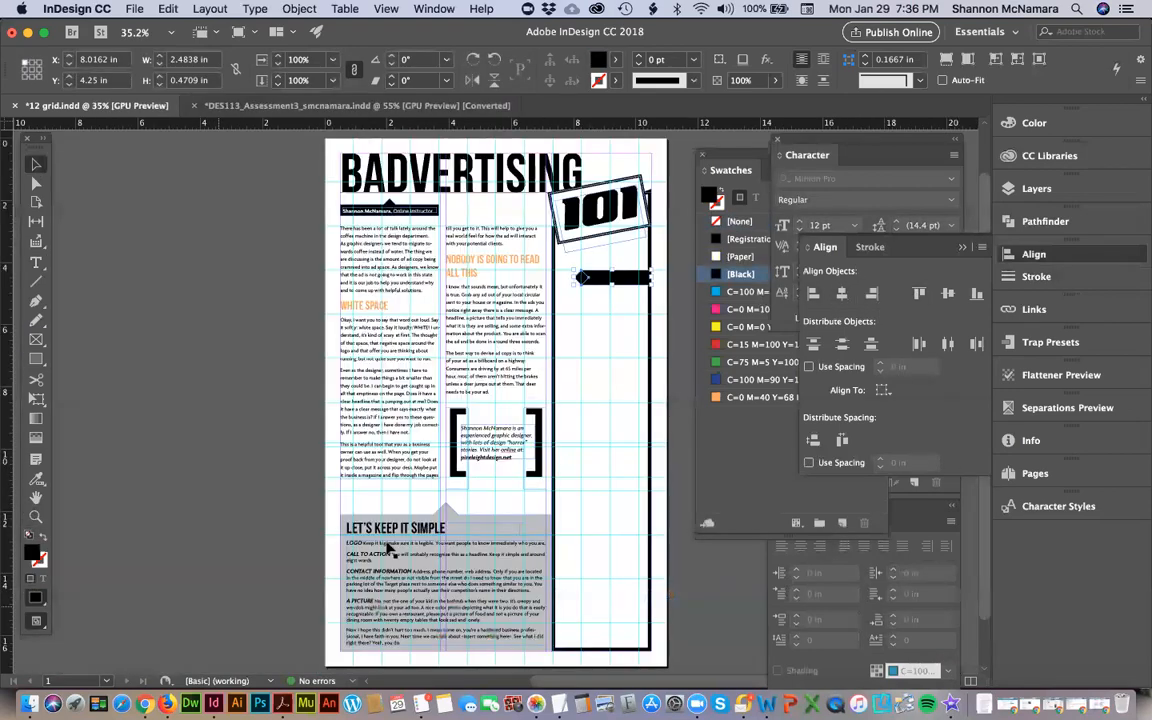
pyautogui.press('z')
pyautogui.moveTo(541, 257); pyautogui.dragTo(663, 307)
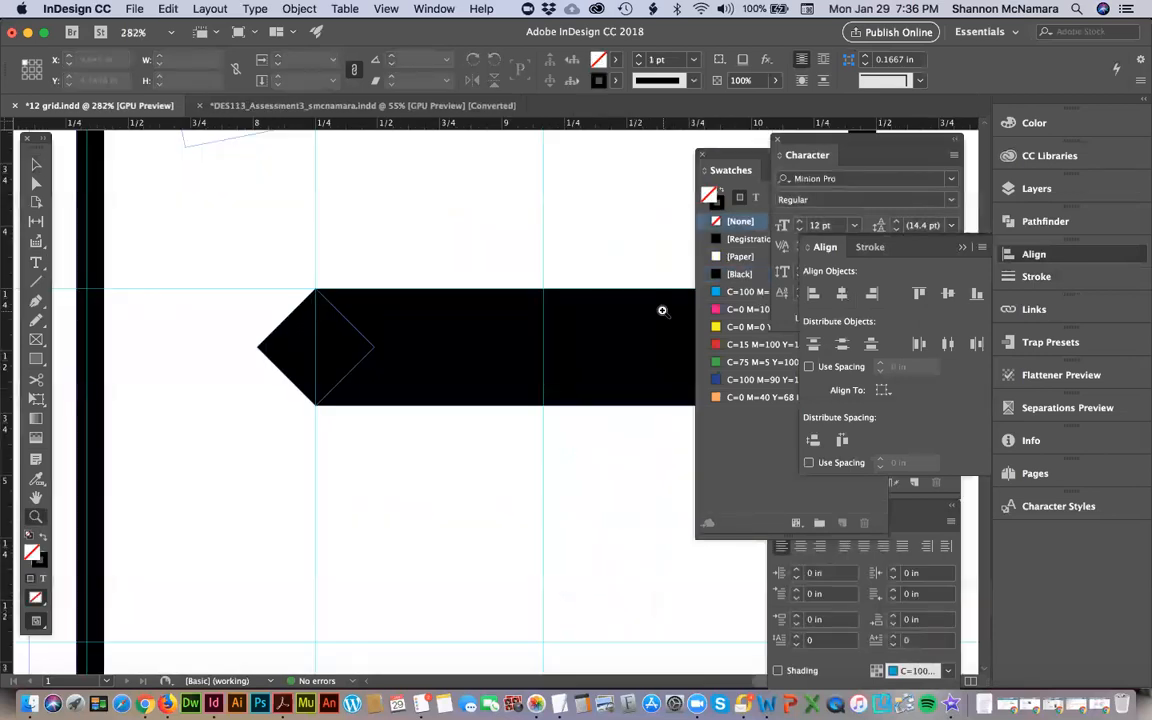
pyautogui.click(447, 338)
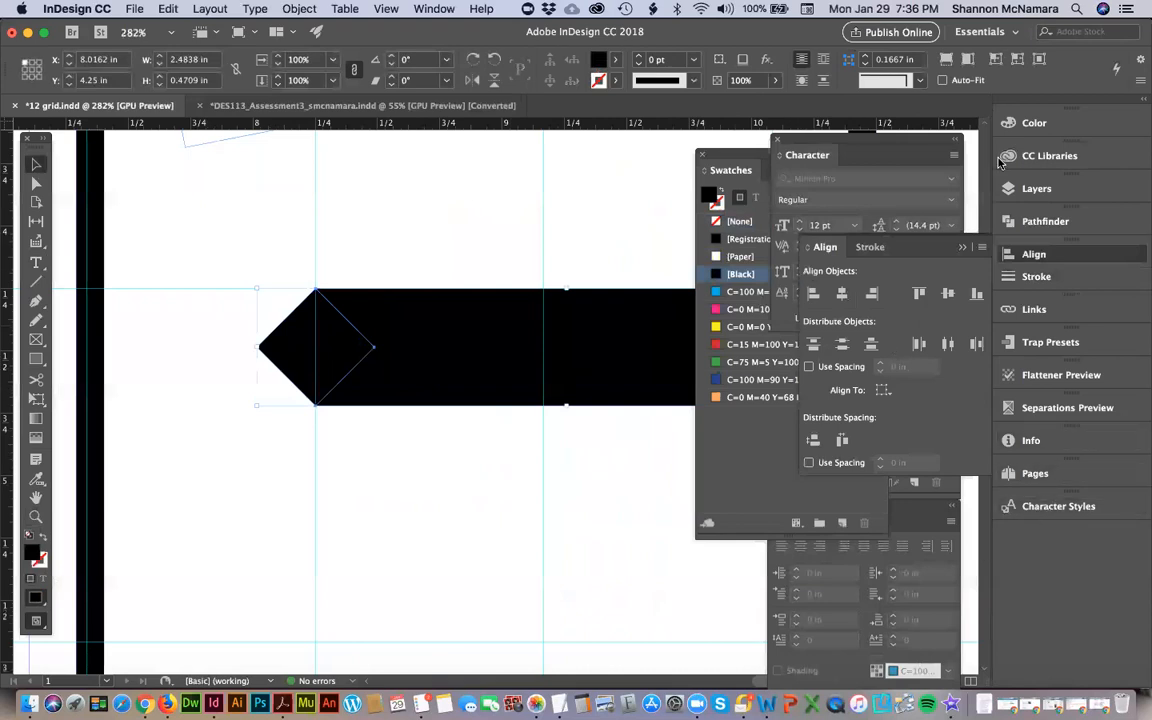
pyautogui.click(1048, 221)
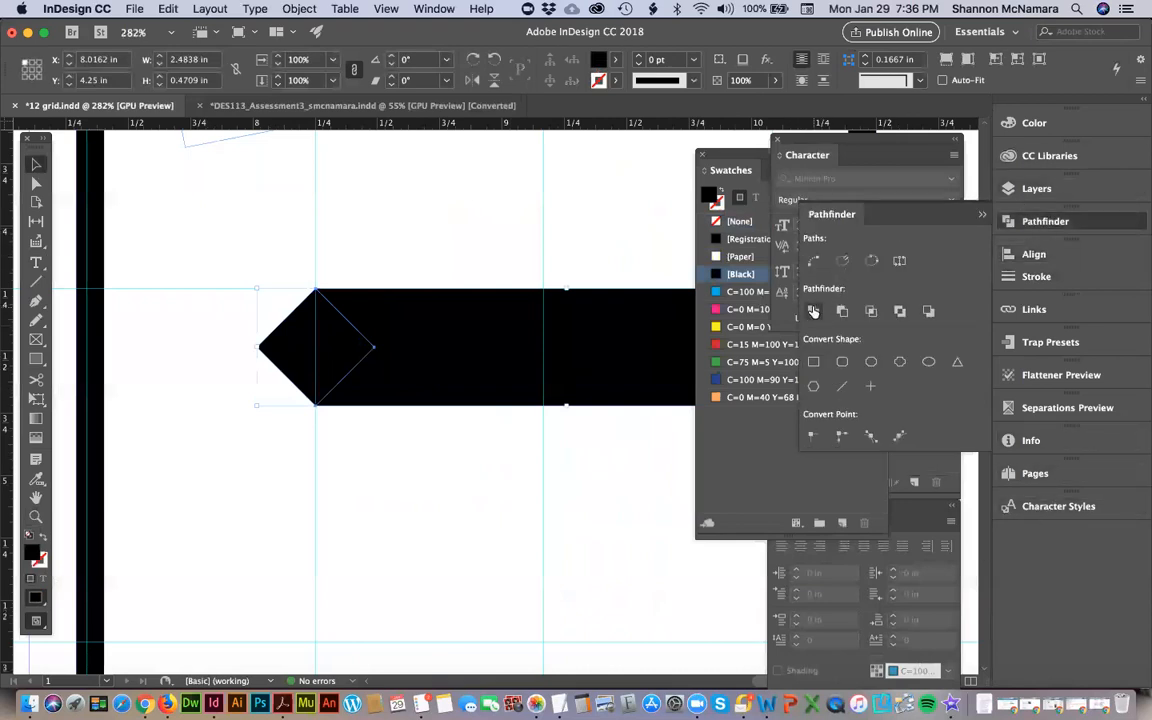
pyautogui.click(232, 487)
pyautogui.press('super+0')
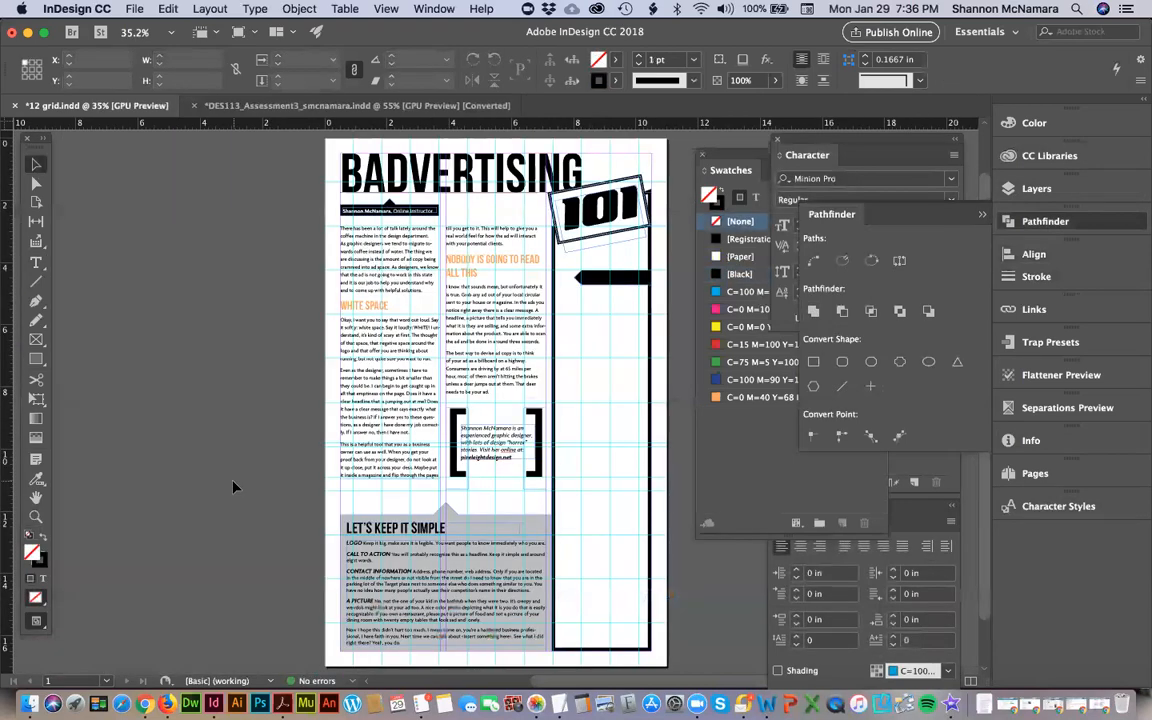
pyautogui.moveTo(553, 347); pyautogui.dragTo(523, 342)
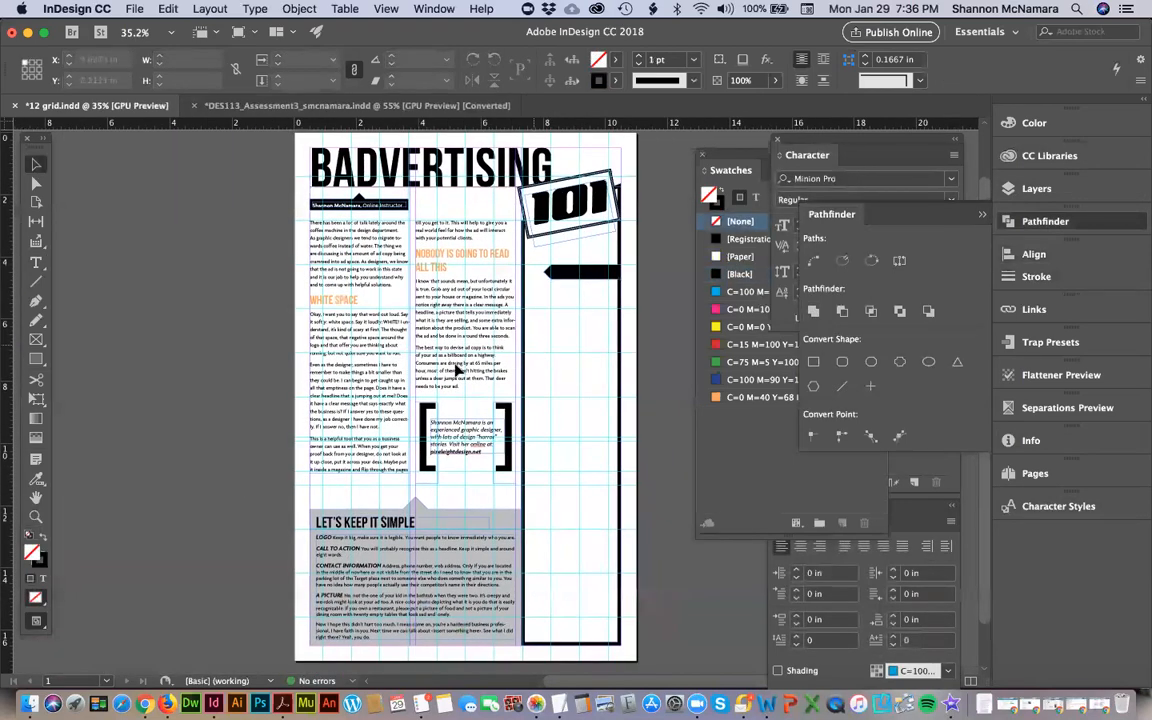
pyautogui.click(488, 360)
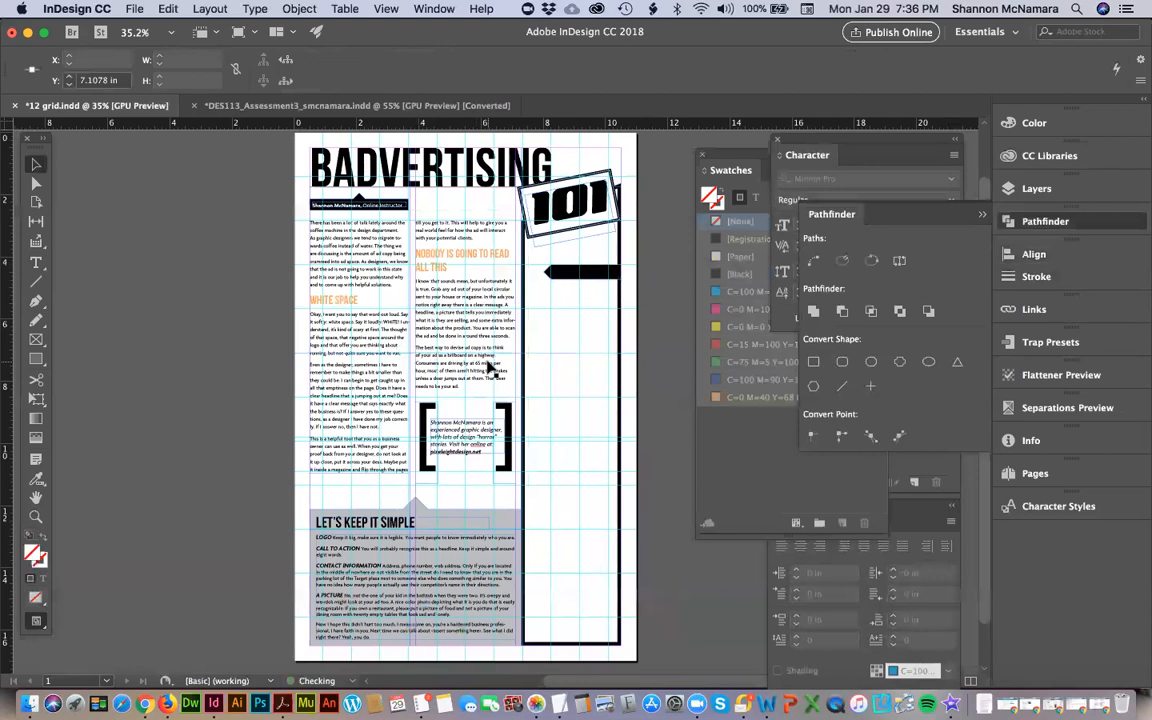
pyautogui.click(661, 388)
# Duplicate the pointed bar twice straight down the third column, at Y about 6.12 in and 7.68 in.
pyautogui.press('z')
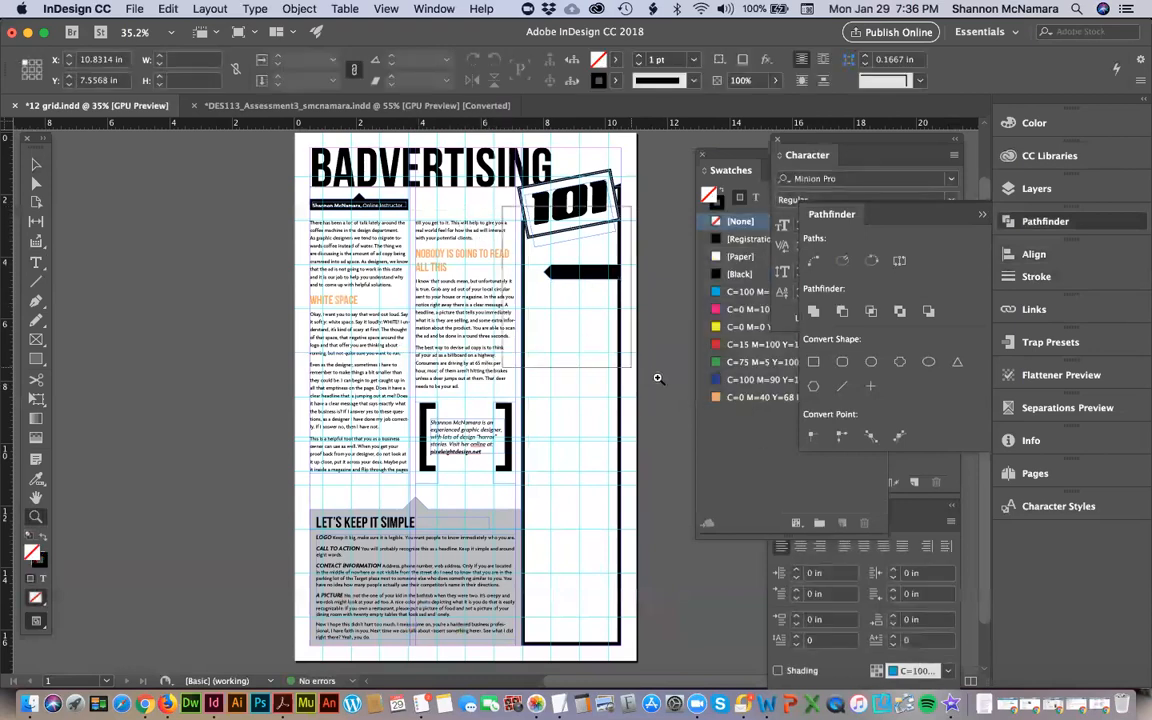
pyautogui.moveTo(470, 215); pyautogui.dragTo(590, 375)
pyautogui.press('v')
pyautogui.click(432, 327)
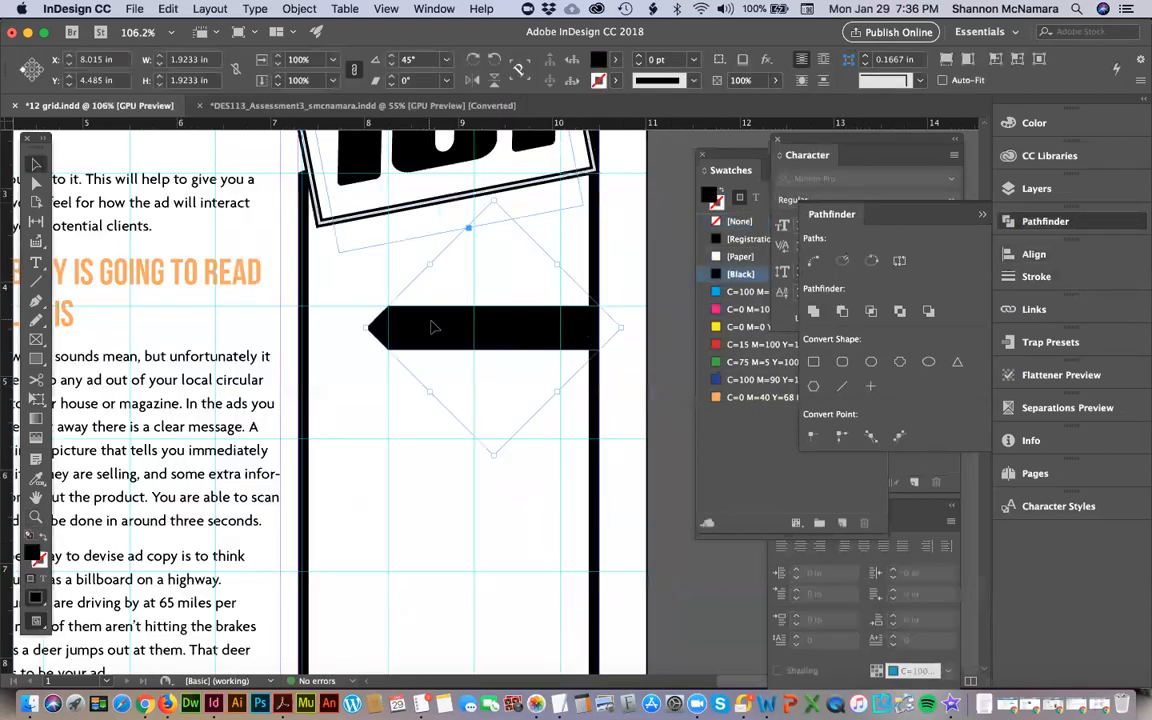
pyautogui.moveTo(443, 328); pyautogui.dragTo(456, 481)
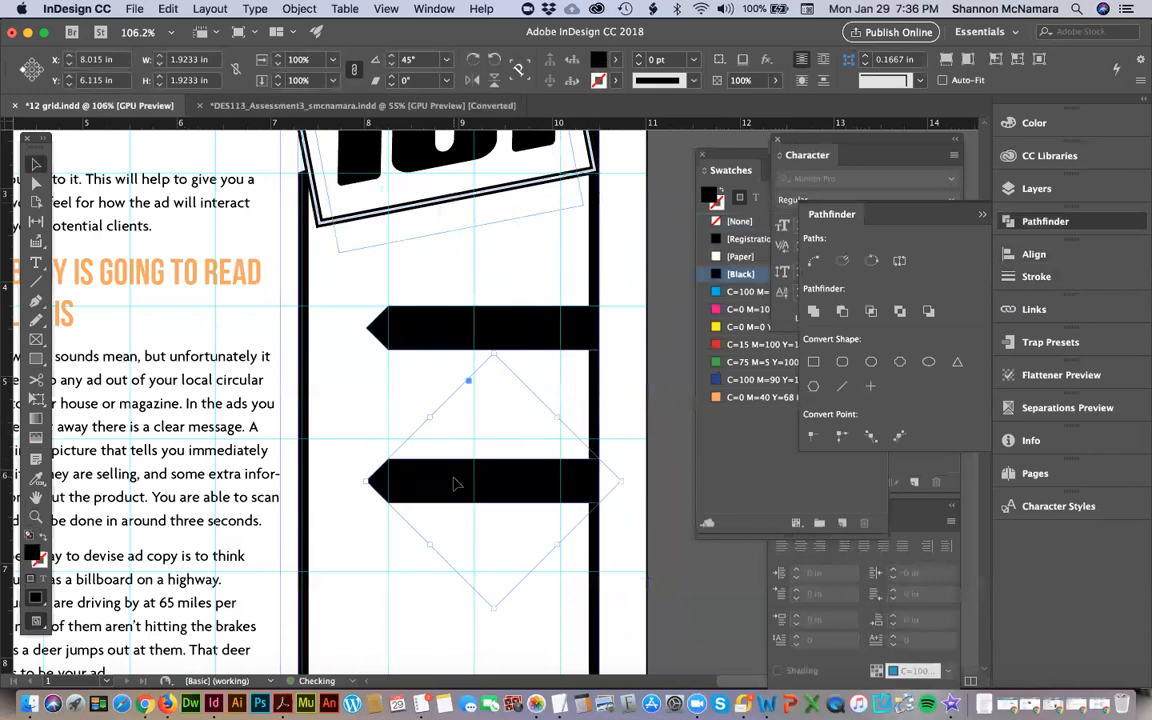
pyautogui.scroll(-4, 458, 481)
pyautogui.scroll(-1, 474, 311)
pyautogui.moveTo(437, 262); pyautogui.dragTo(442, 411)
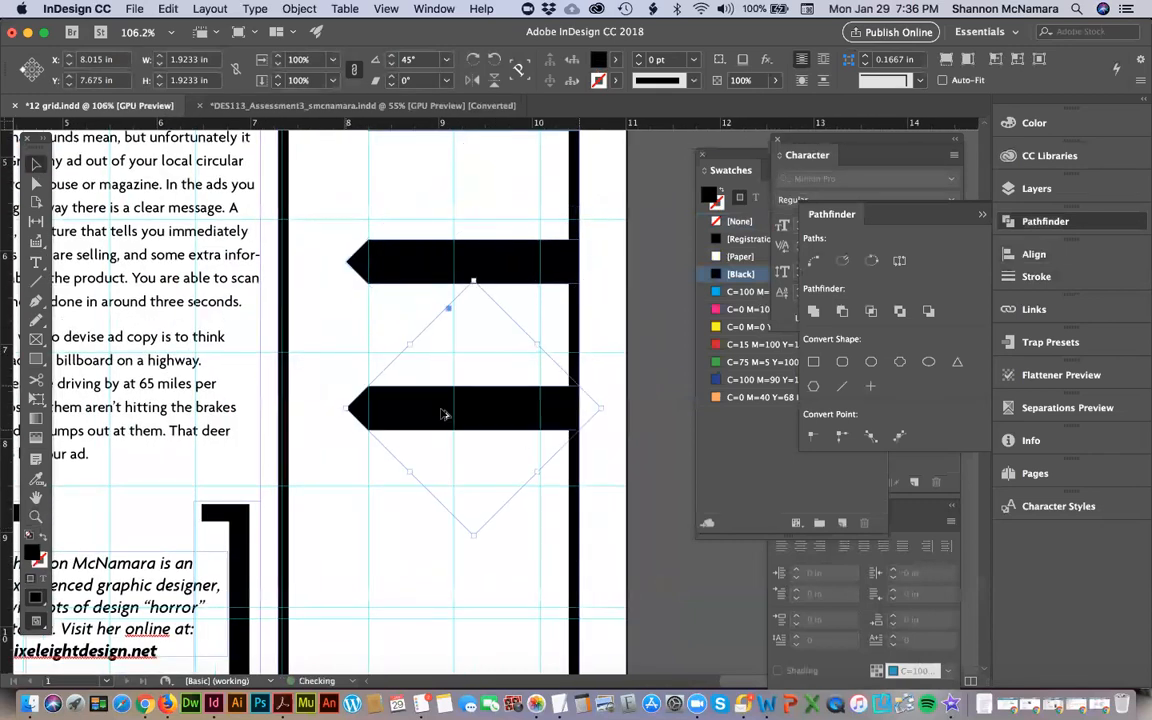
# Add two more copies of the pointed bar down the column, one at Y about 9.3 in and the last about 2 in lower.
pyautogui.scroll(-1, 429, 337)
pyautogui.scroll(-4, 429, 337)
pyautogui.moveTo(362, 184); pyautogui.dragTo(411, 339)
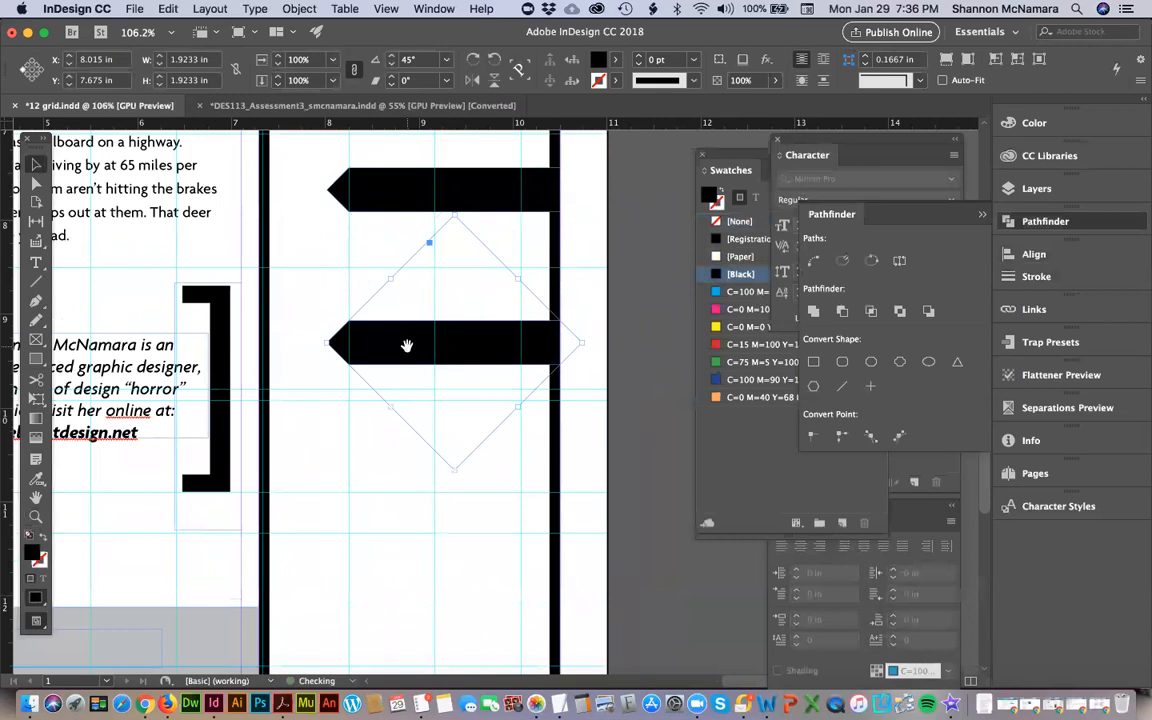
pyautogui.scroll(-1, 429, 290)
pyautogui.scroll(-3, 429, 290)
pyautogui.moveTo(430, 186); pyautogui.dragTo(412, 376)
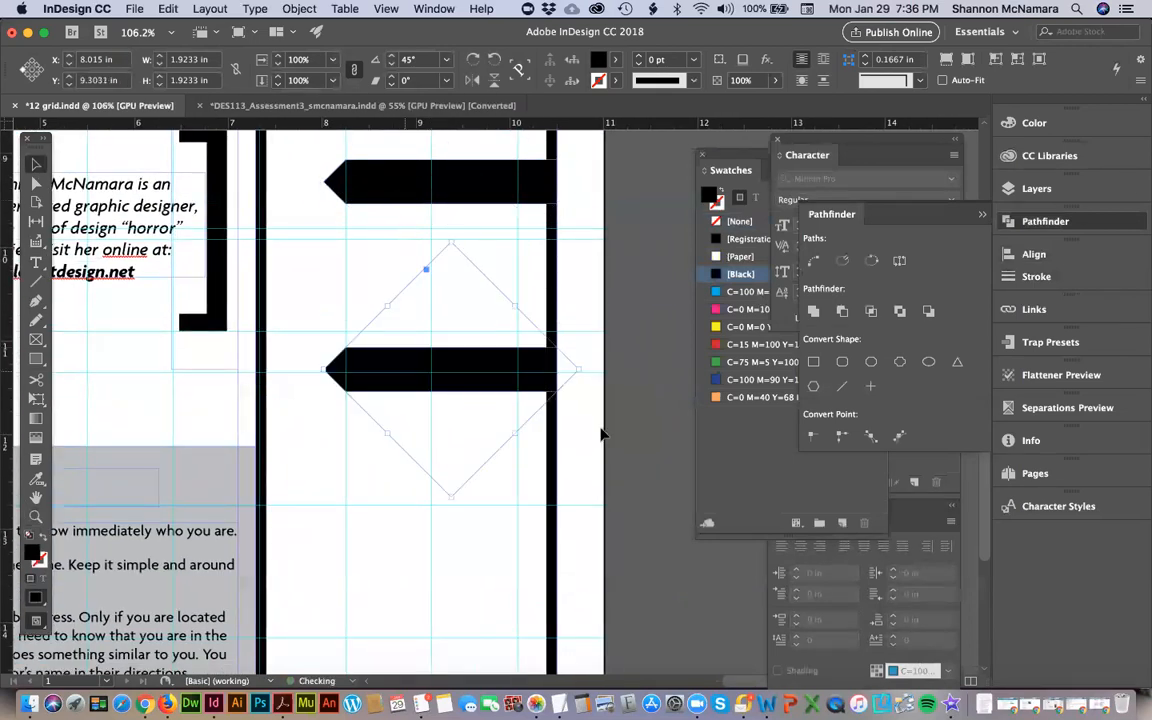
pyautogui.click(536, 224)
pyautogui.scroll(10, 536, 224)
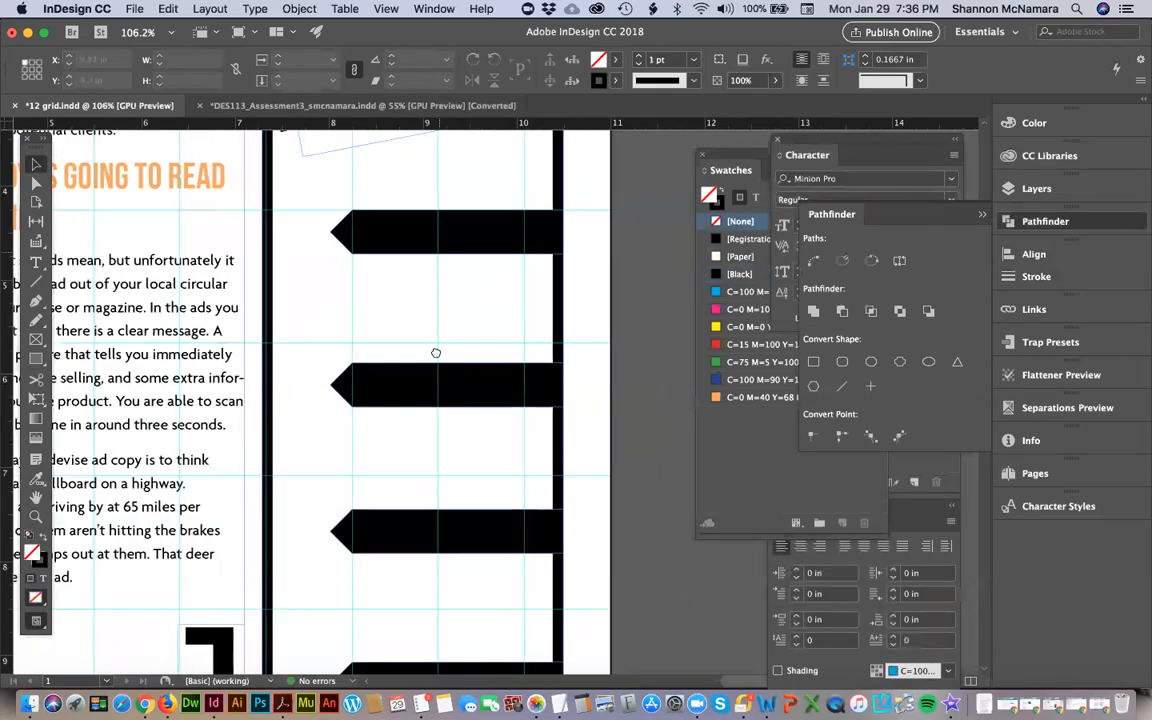
# Draw a text frame about 2.84 in wide and 0.48 in high in the sidebar beneath the tilted 101 box.
pyautogui.scroll(3, 434, 352)
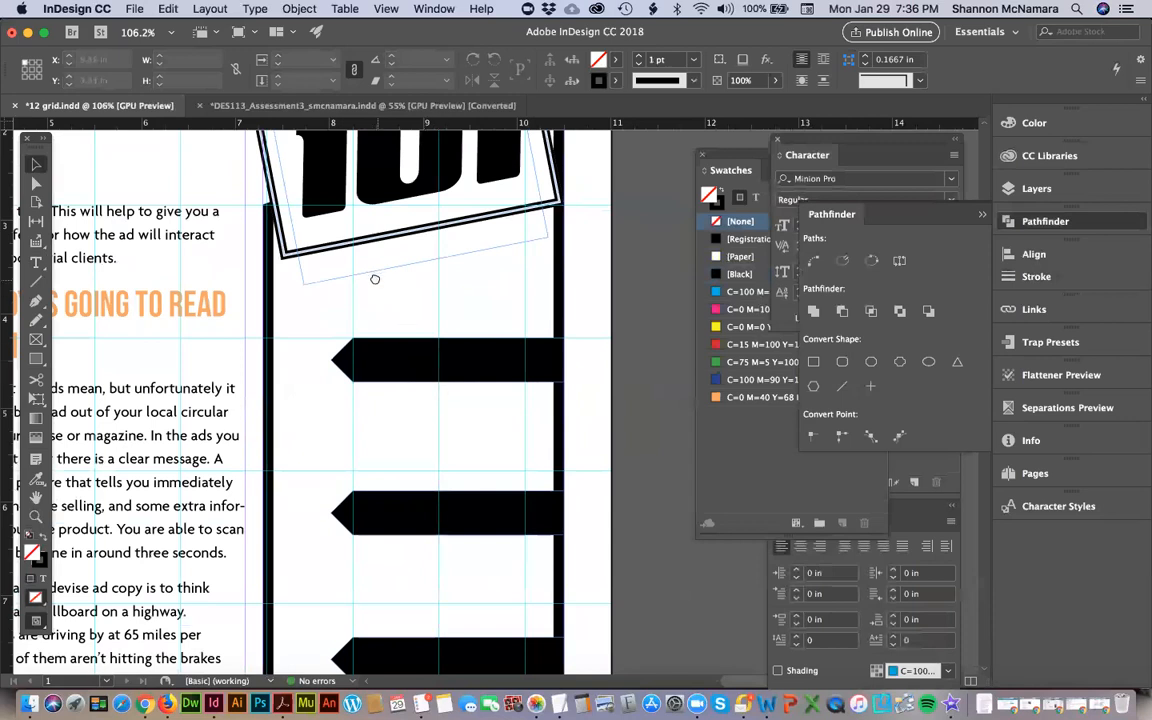
pyautogui.scroll(3, 378, 300)
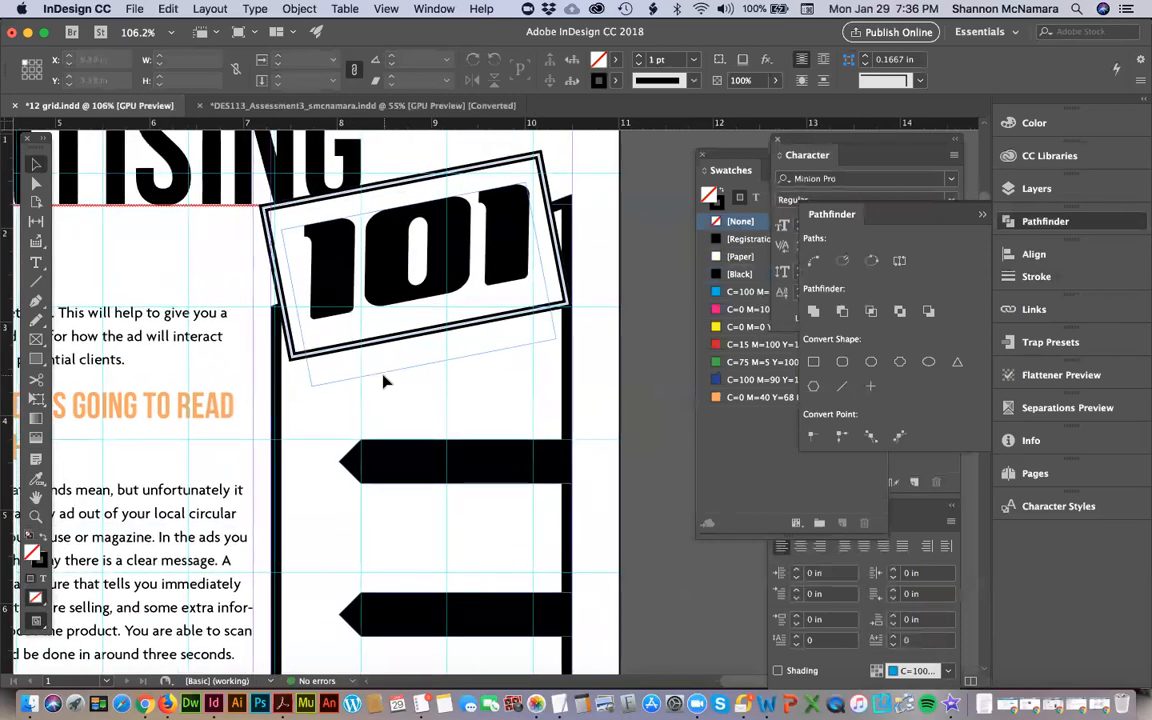
pyautogui.press('t')
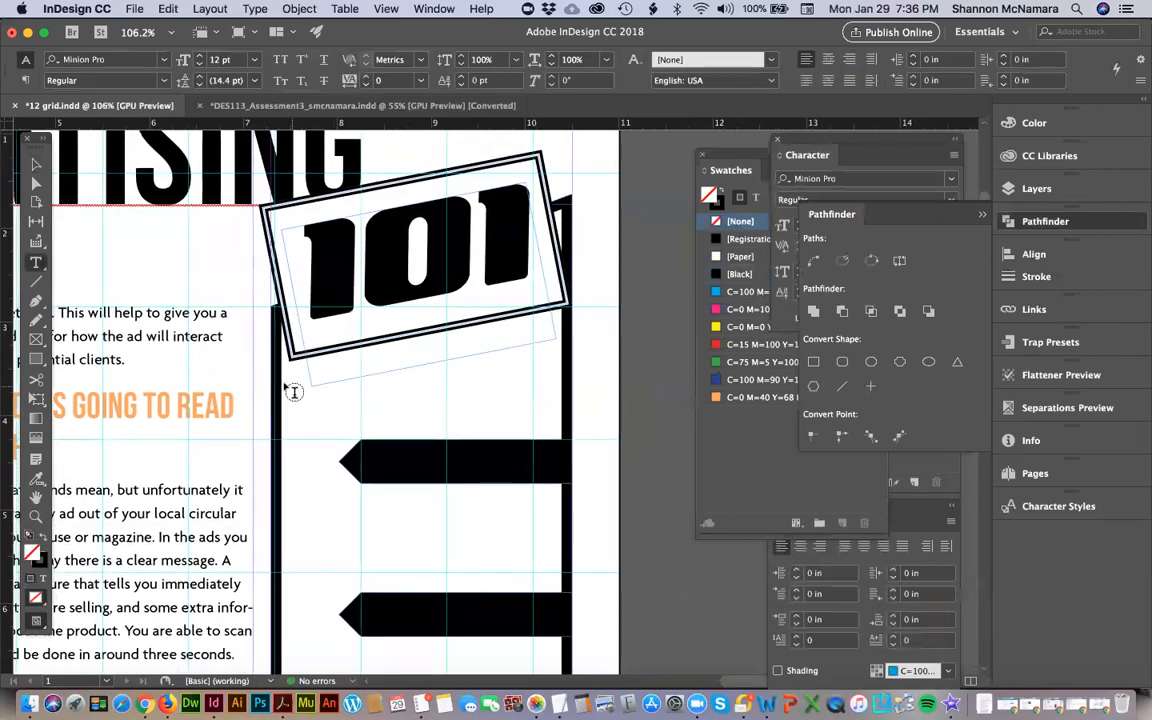
pyautogui.moveTo(288, 393); pyautogui.dragTo(553, 437)
# Switch to Word and copy the text from the TIPS heading through the LinkedIn introduction paragraph in badvertising.docx.
pyautogui.press('super+Tab')
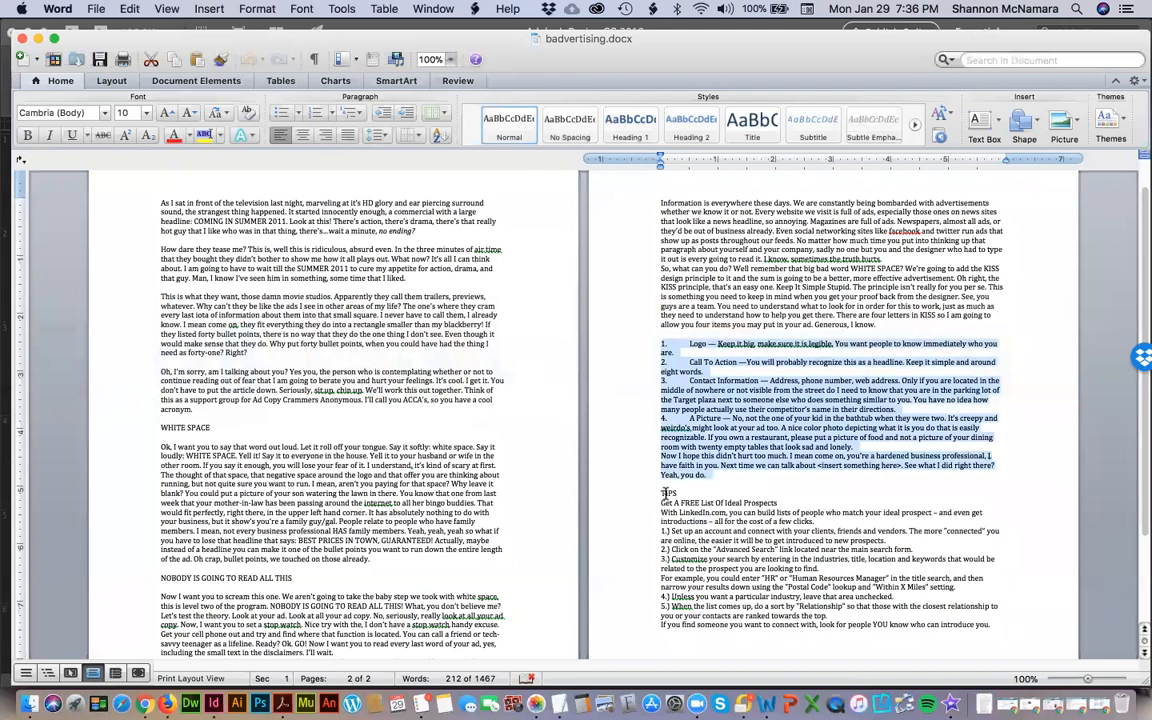
pyautogui.doubleClick(664, 494)
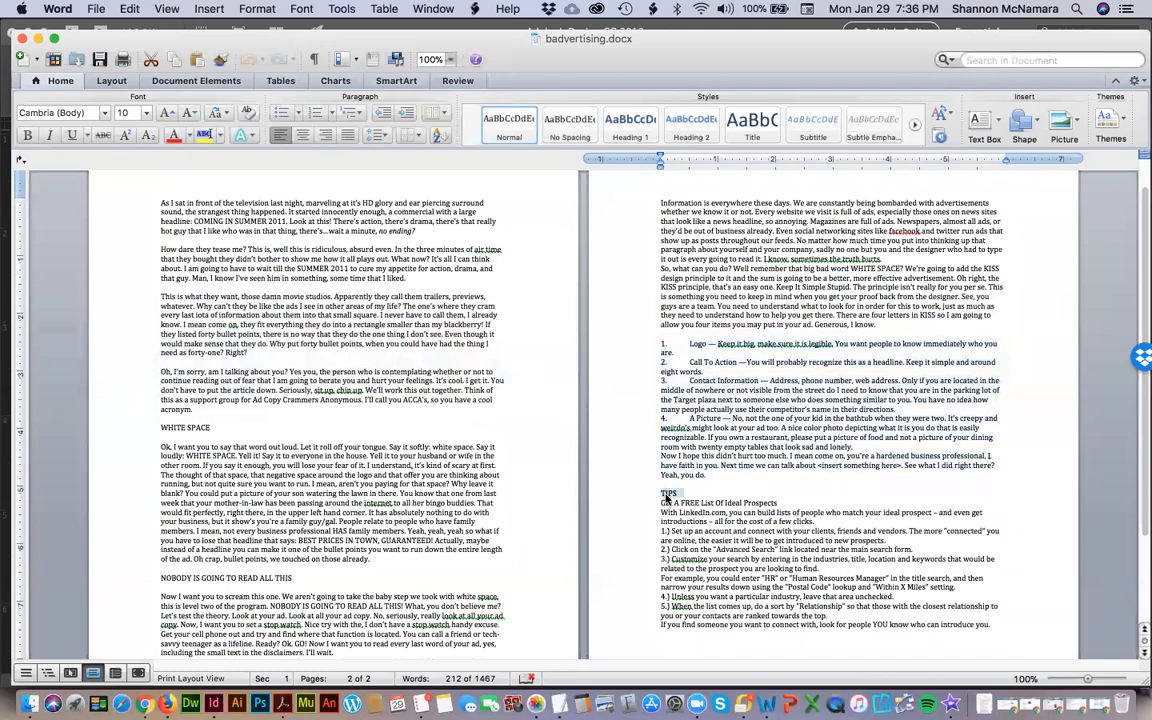
pyautogui.moveTo(666, 496); pyautogui.dragTo(667, 500)
pyautogui.press('super+c')
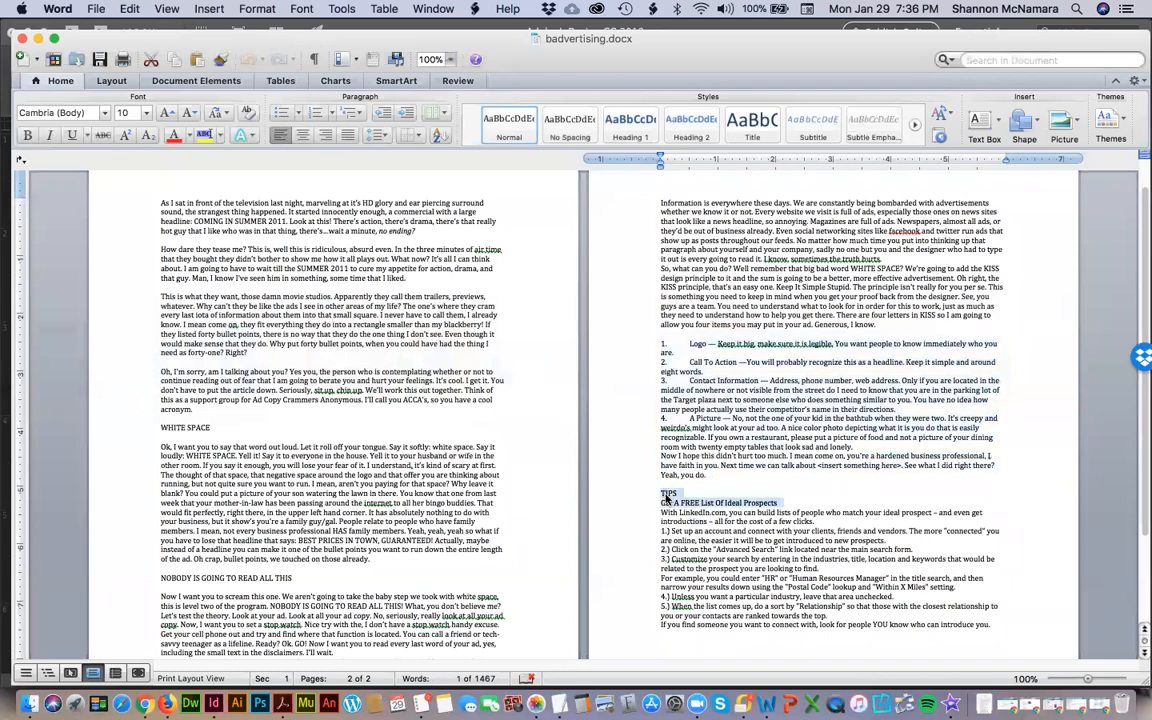
pyautogui.press('super+shift+Down')
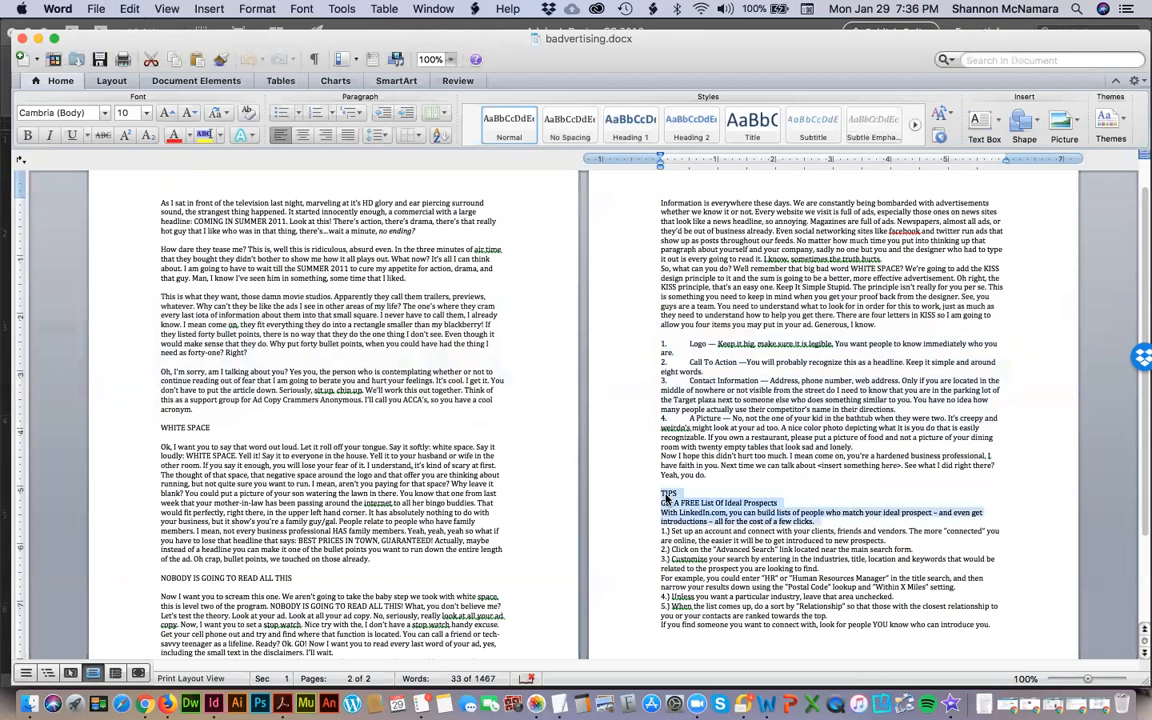
# Return to InDesign, set the new sidebar text frame's font to Agenda Medium and paste the copied tips text.
pyautogui.press('super+Tab')
pyautogui.click(374, 392)
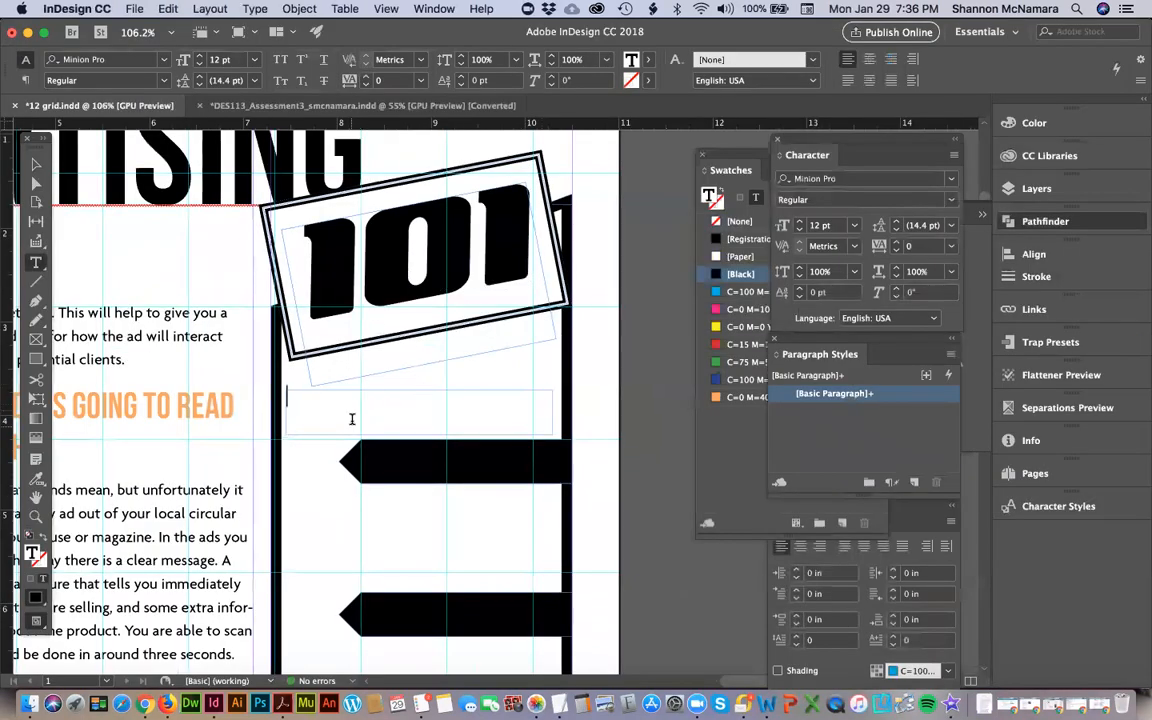
pyautogui.click(855, 179)
pyautogui.write('agend')
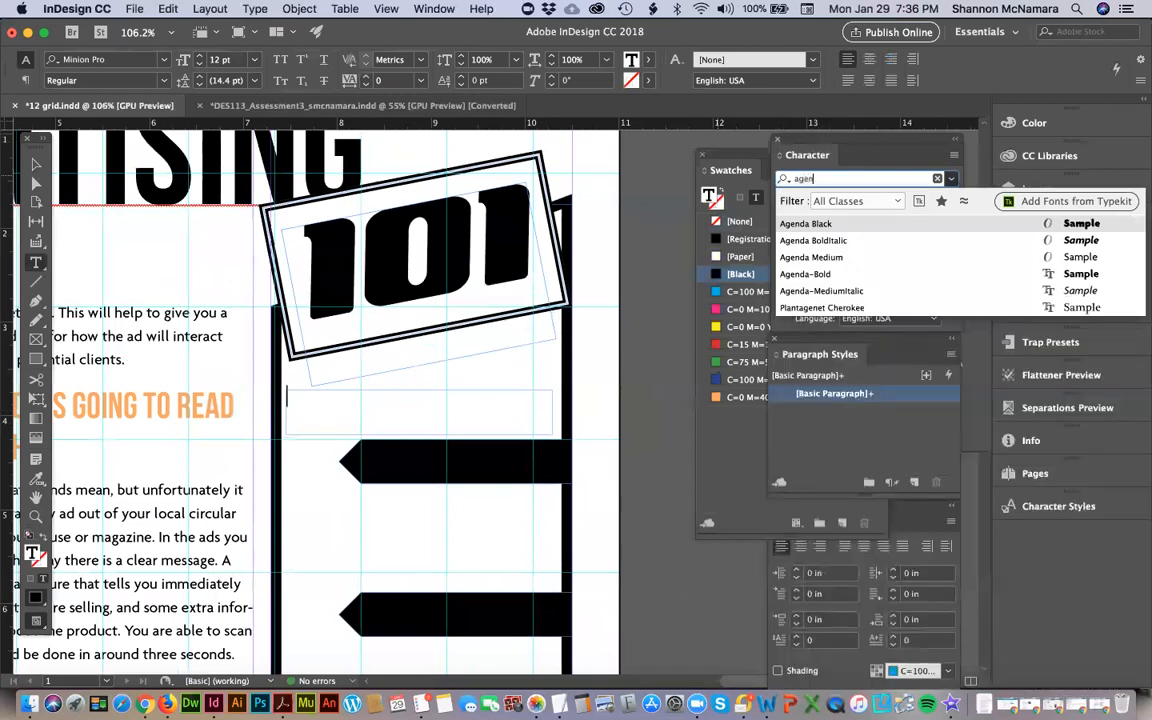
pyautogui.click(839, 258)
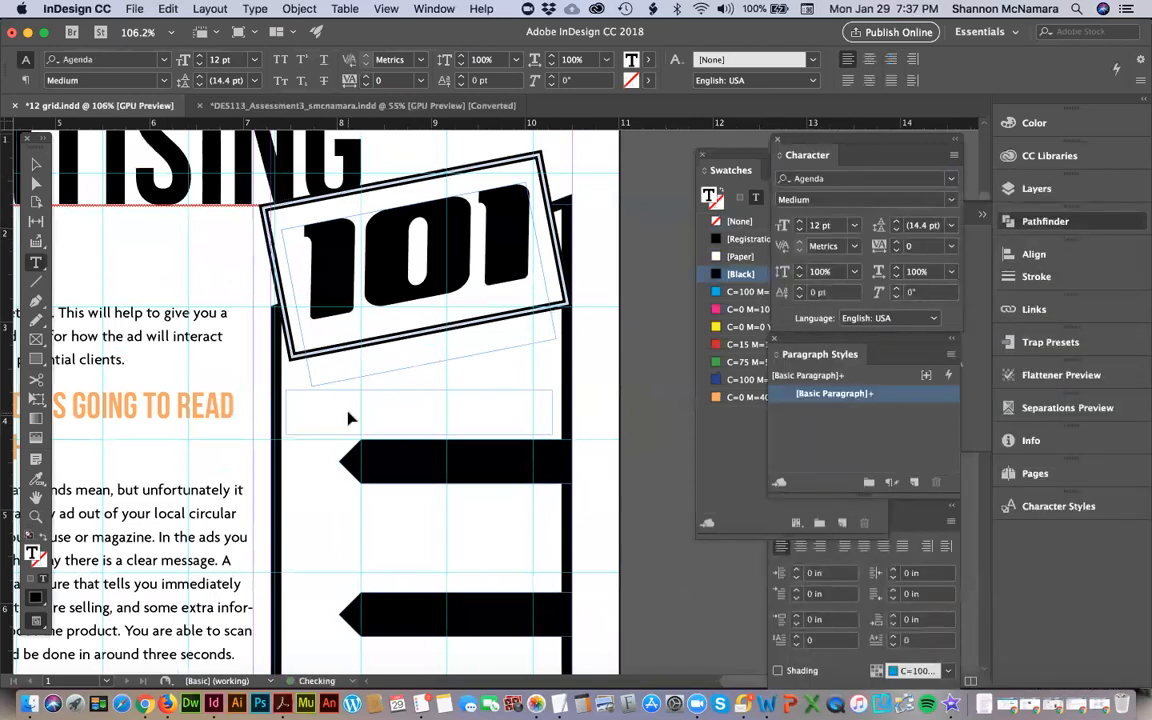
pyautogui.press('super+v')
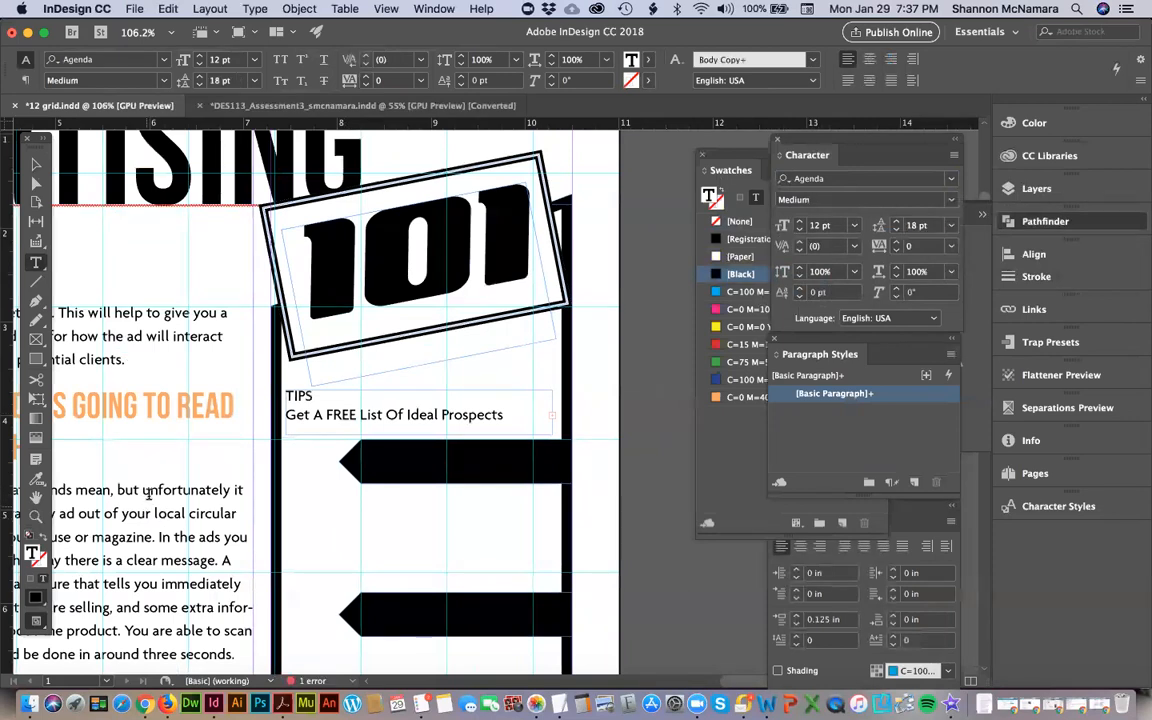
# Create a character style named Agenda Body Copy from selected body text in the article column.
pyautogui.moveTo(150, 490); pyautogui.dragTo(160, 537)
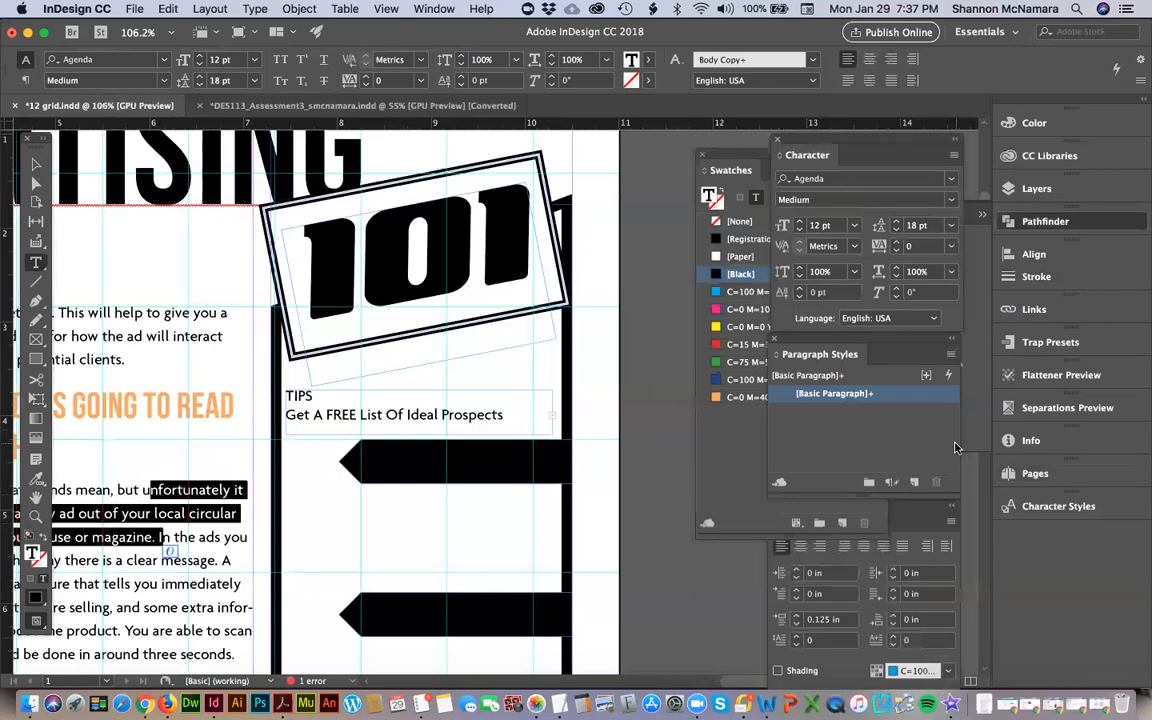
pyautogui.click(1062, 507)
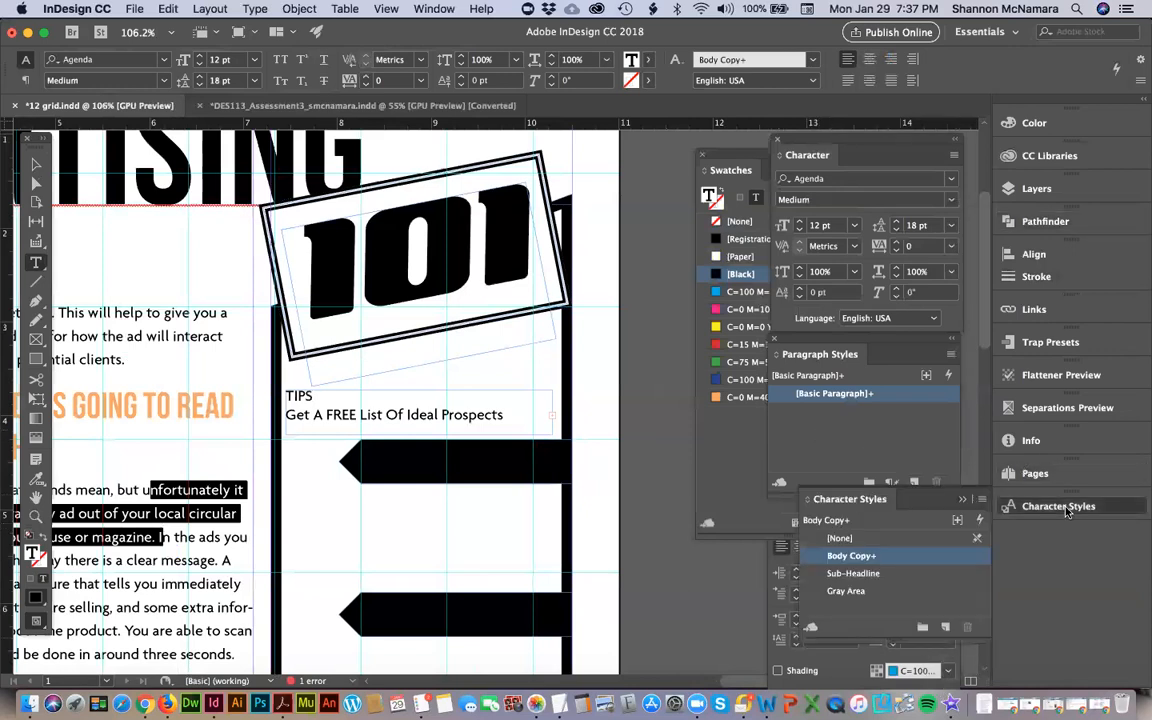
pyautogui.click(945, 626)
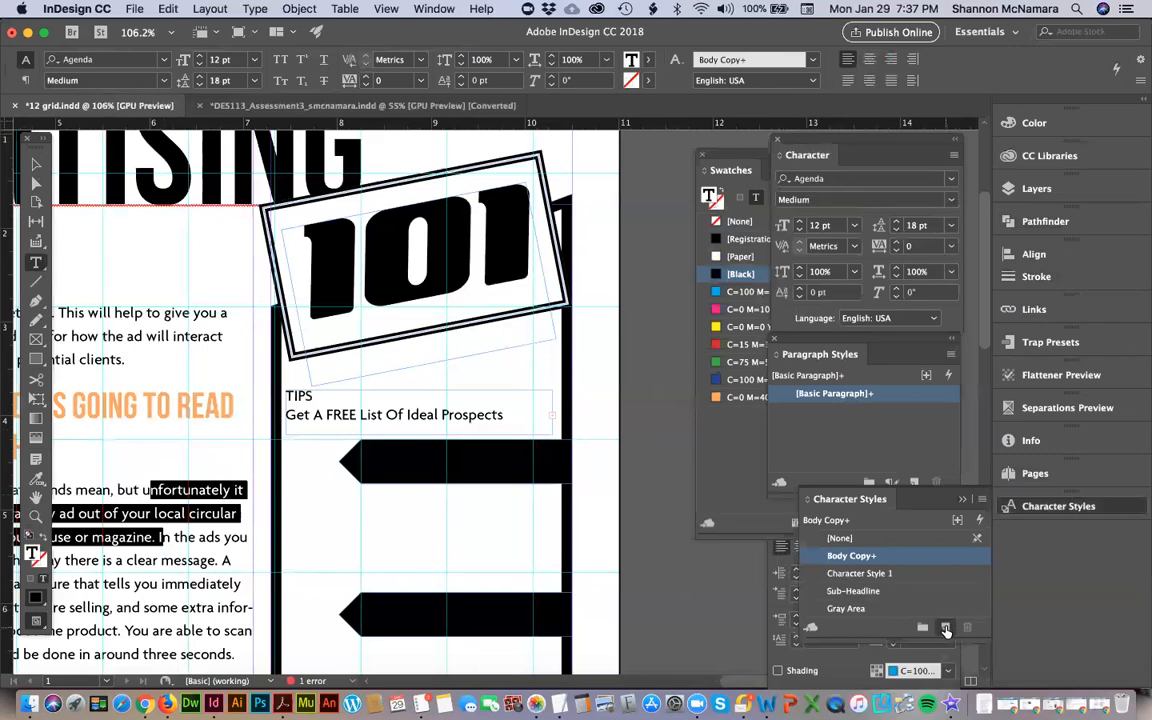
pyautogui.click(862, 578)
pyautogui.click(856, 580)
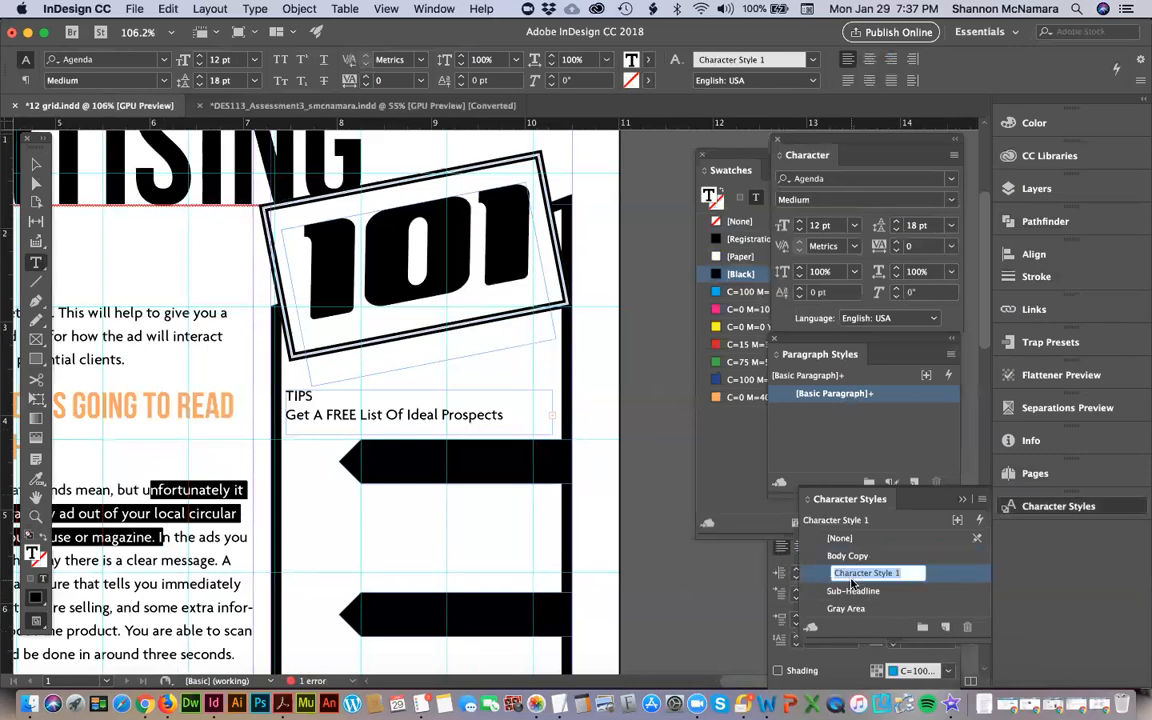
pyautogui.write('Agenda Body Copy')
pyautogui.press('Return')
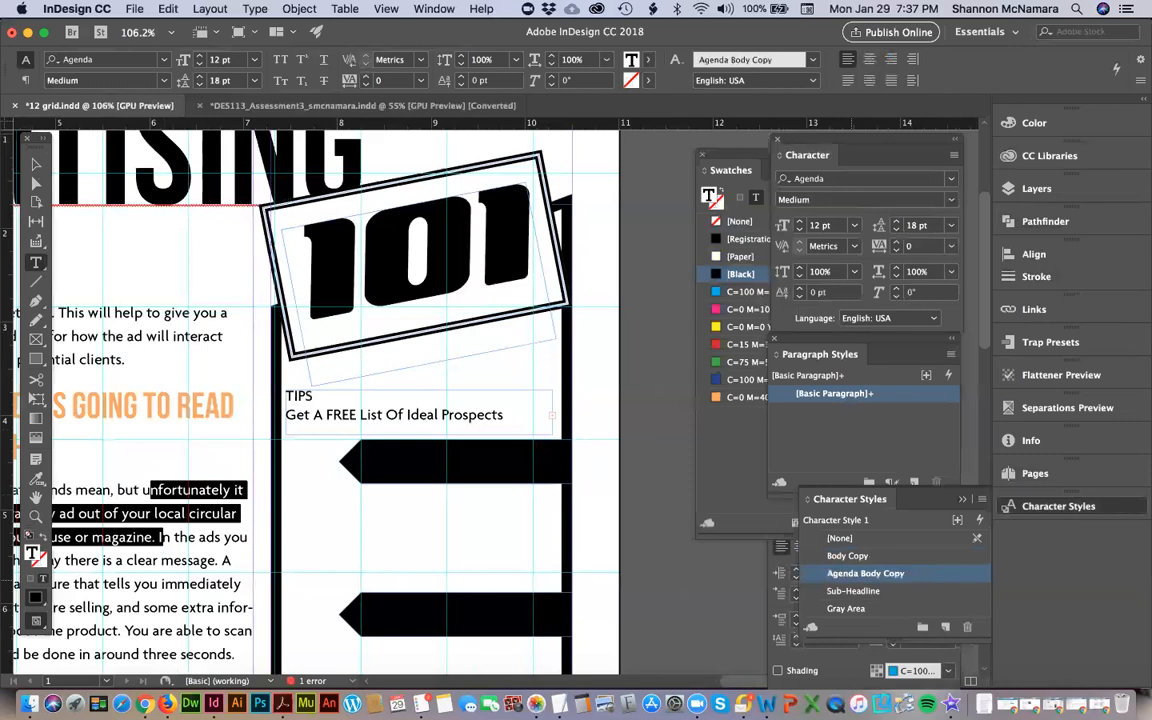
# Apply the Agenda Body Copy character style to all the text in the sidebar tips frame.
pyautogui.click(380, 410)
pyautogui.press('super+a')
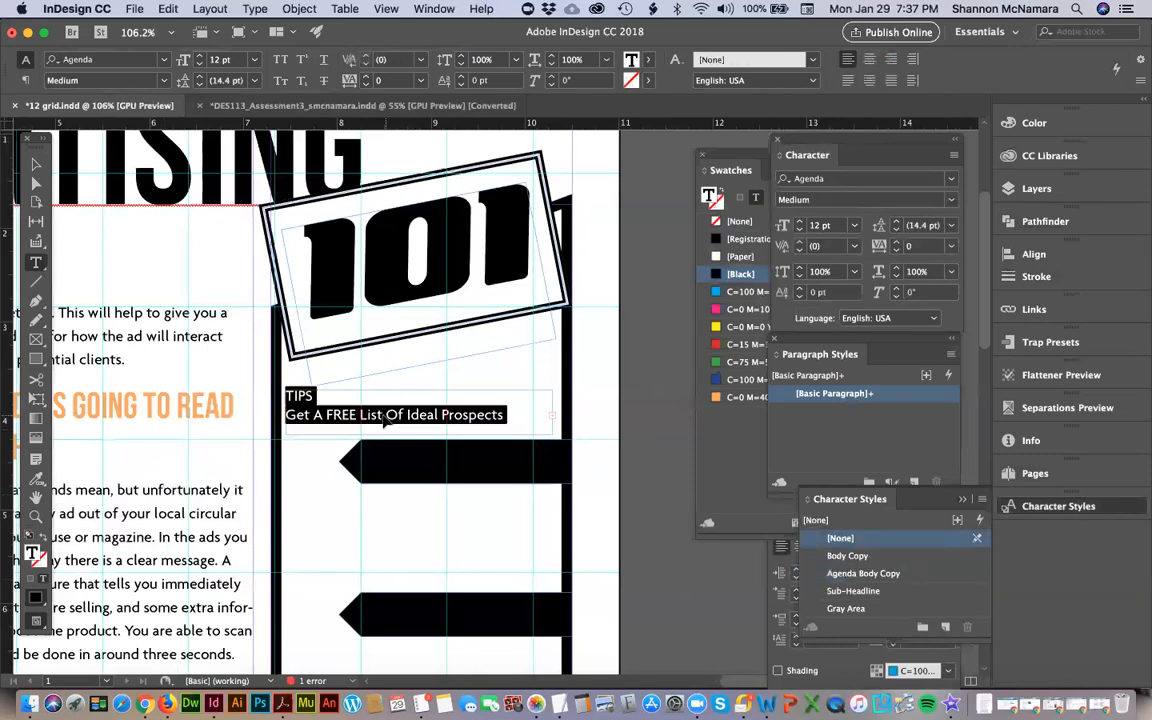
pyautogui.click(865, 573)
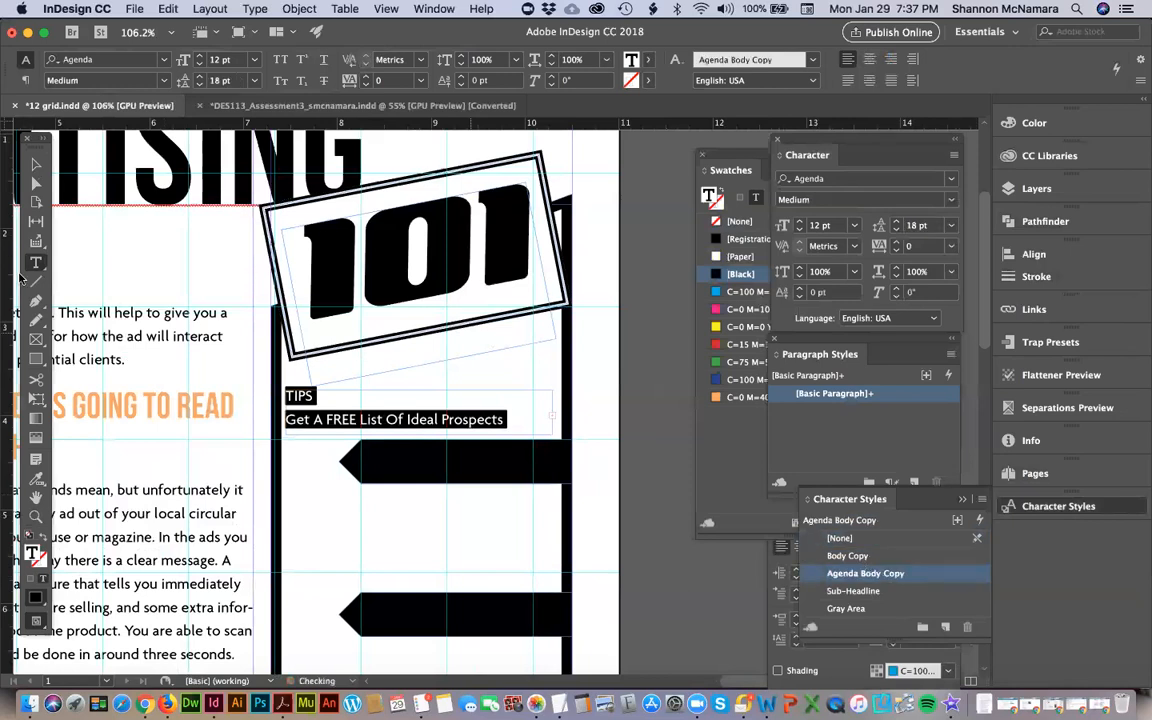
# Move the tips frame's inner edge away from the black sidebar border, narrowing the frame to 2.72 in at X 7.57 in.
pyautogui.click(36, 164)
pyautogui.click(610, 419)
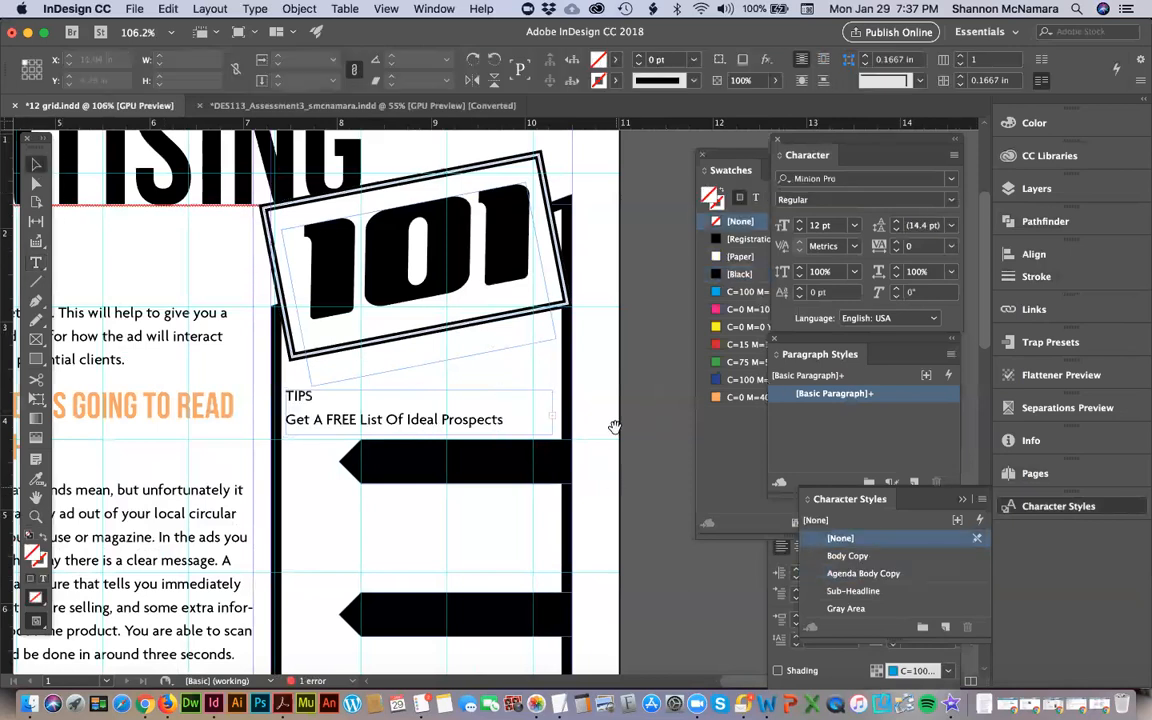
pyautogui.scroll(-3, 430, 320)
pyautogui.click(430, 320)
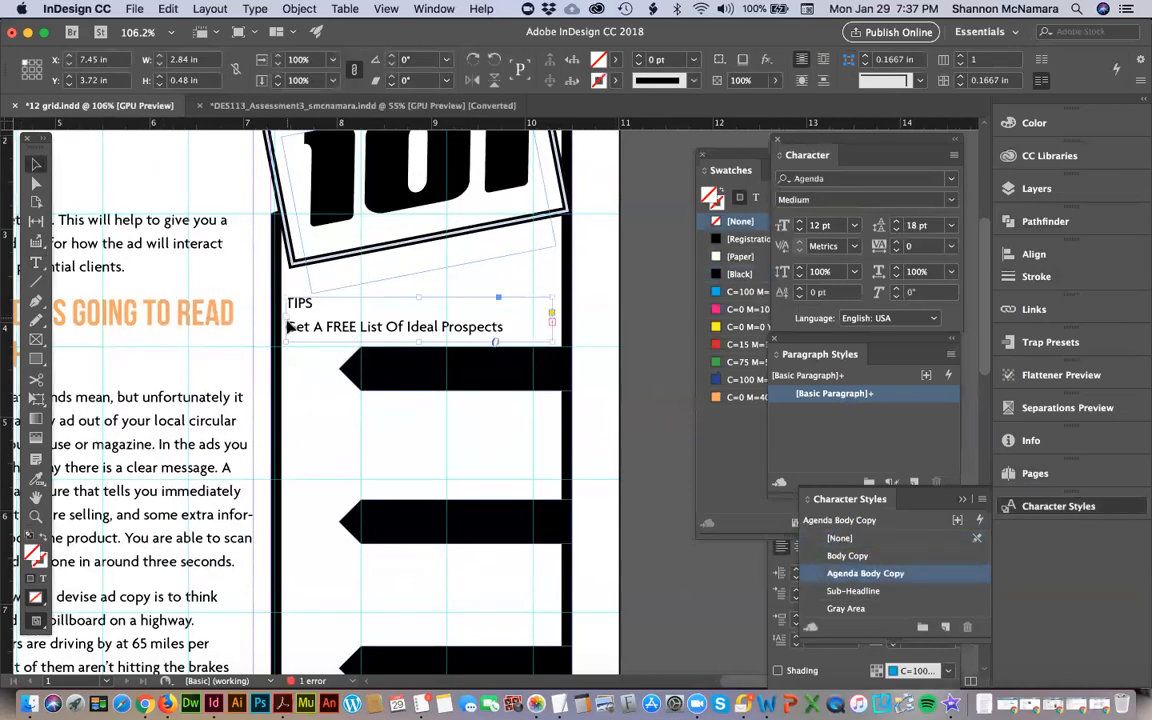
pyautogui.moveTo(284, 323); pyautogui.dragTo(297, 322)
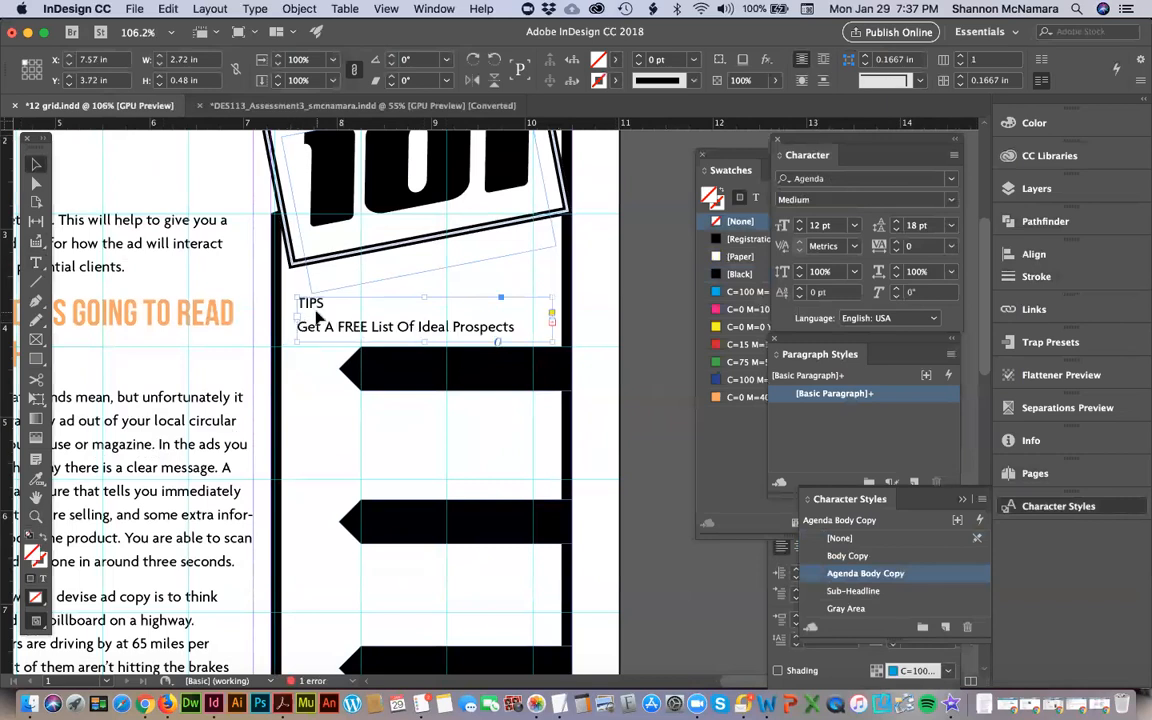
pyautogui.click(603, 342)
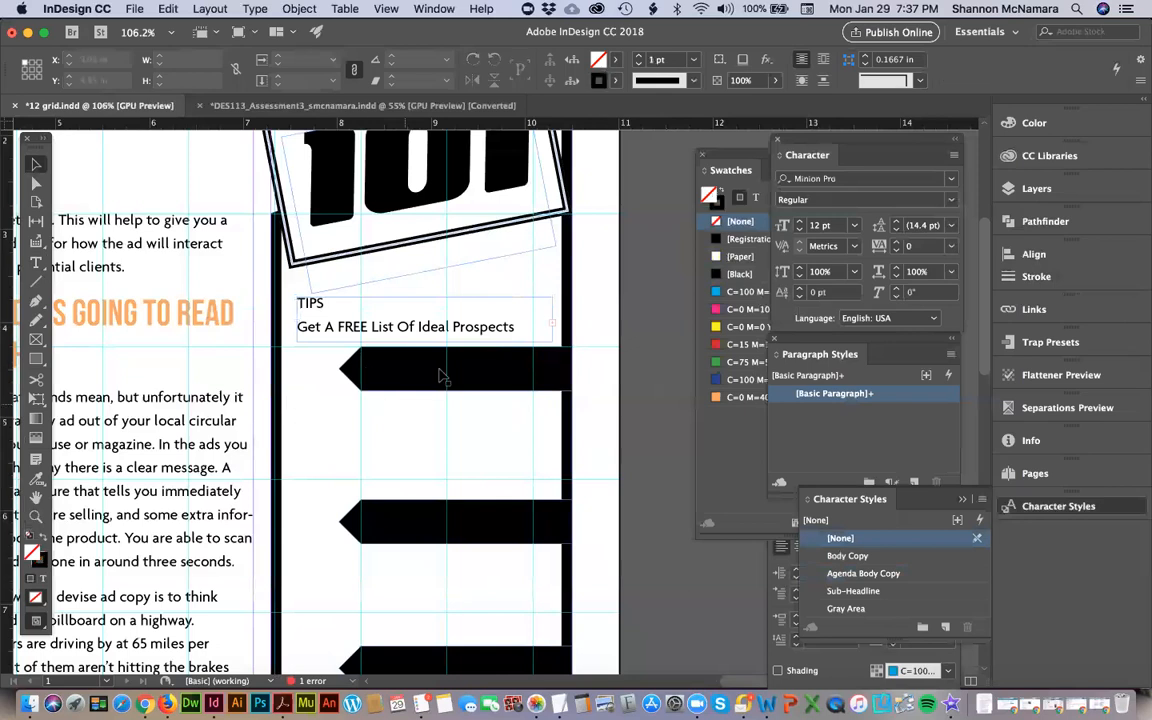
# Select the black arrow bars in the sidebar and move them off the page onto the pasteboard.
pyautogui.moveTo(628, 460); pyautogui.dragTo(362, 359)
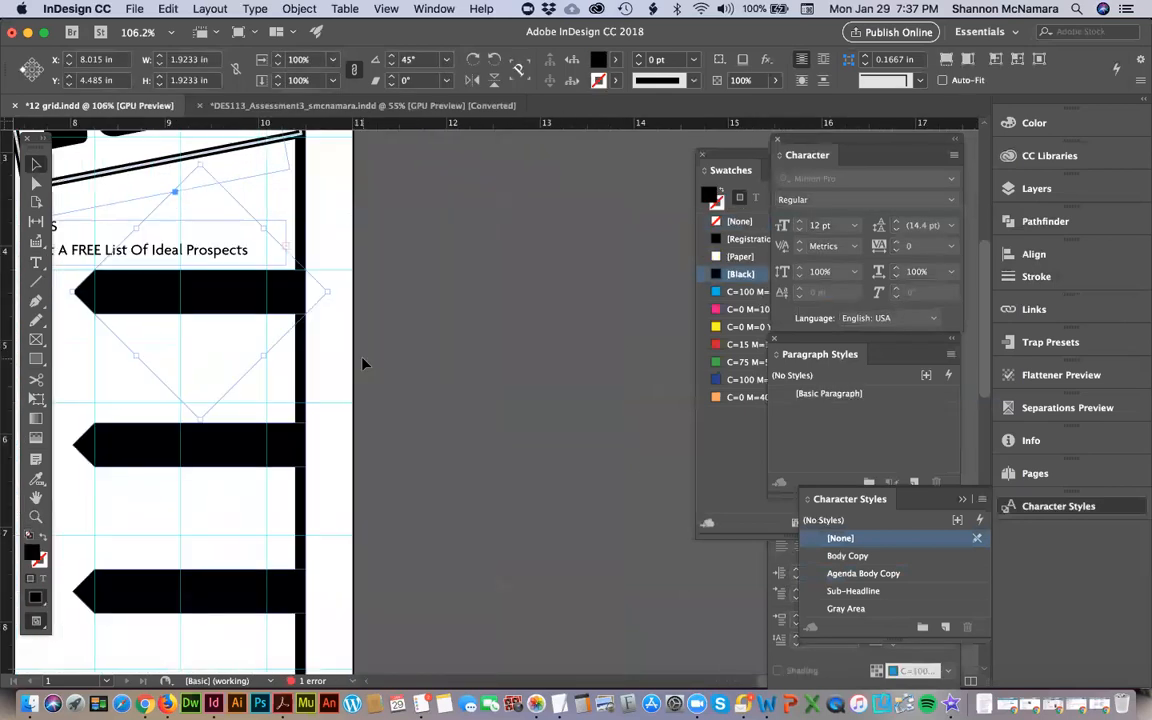
pyautogui.press('super+0')
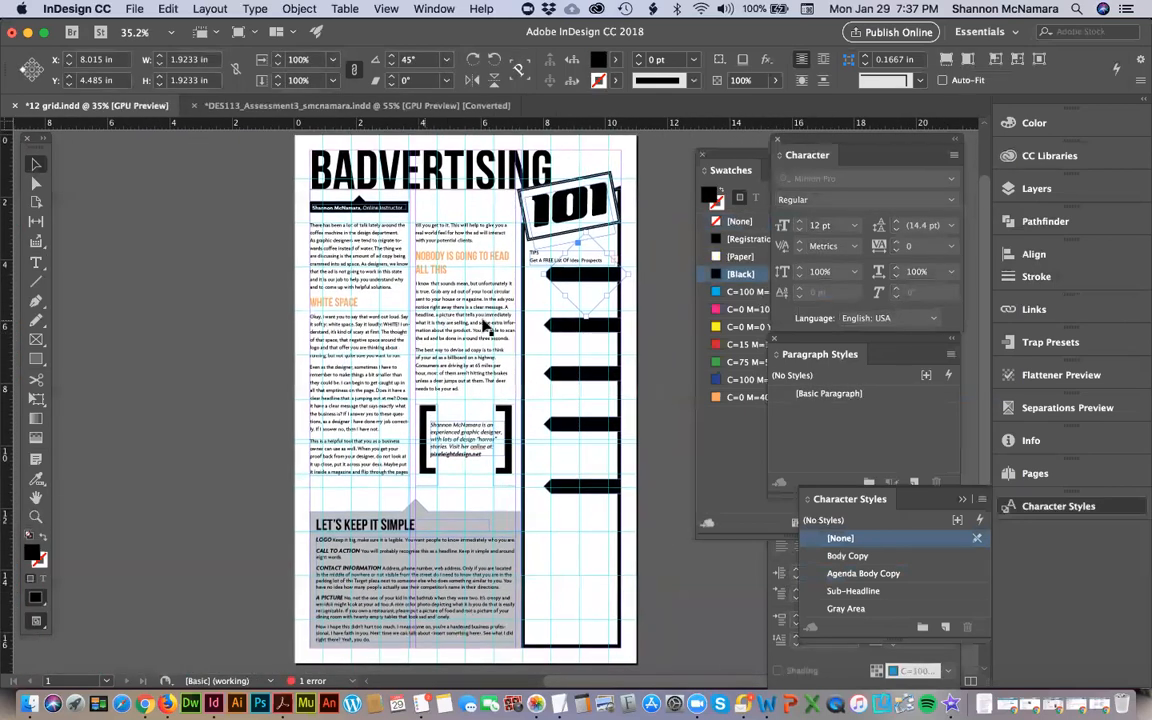
pyautogui.scroll(2, 480, 345)
pyautogui.click(575, 392)
pyautogui.keyDown('shift'); pyautogui.click(571, 505); pyautogui.keyUp('shift')
pyautogui.scroll(-1, 540, 400)
pyautogui.moveTo(569, 337); pyautogui.dragTo(640, 318)
pyautogui.click(653, 201)
# Extend the tips text frame downward to about 3.36 in high so the whole paragraph fits.
pyautogui.scroll(2, 546, 267)
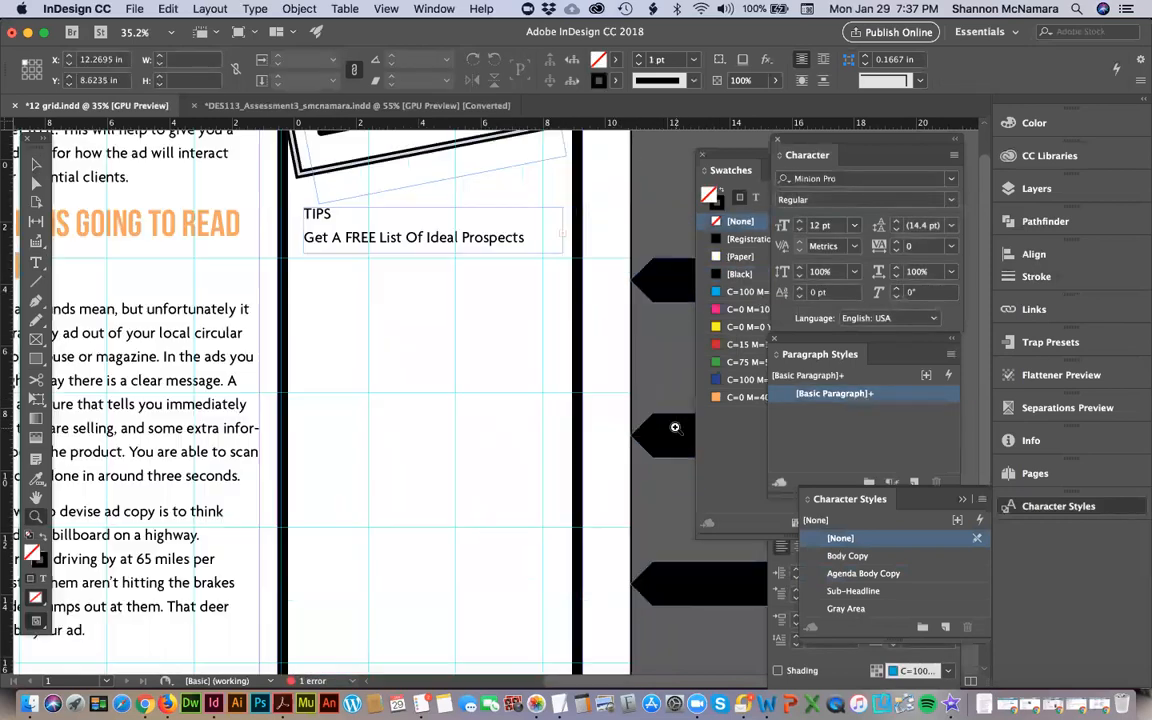
pyautogui.click(472, 236)
pyautogui.moveTo(435, 253); pyautogui.dragTo(437, 517)
# Center the TIPS heading in its frame and enlarge it to 38 pt.
pyautogui.doubleClick(352, 236)
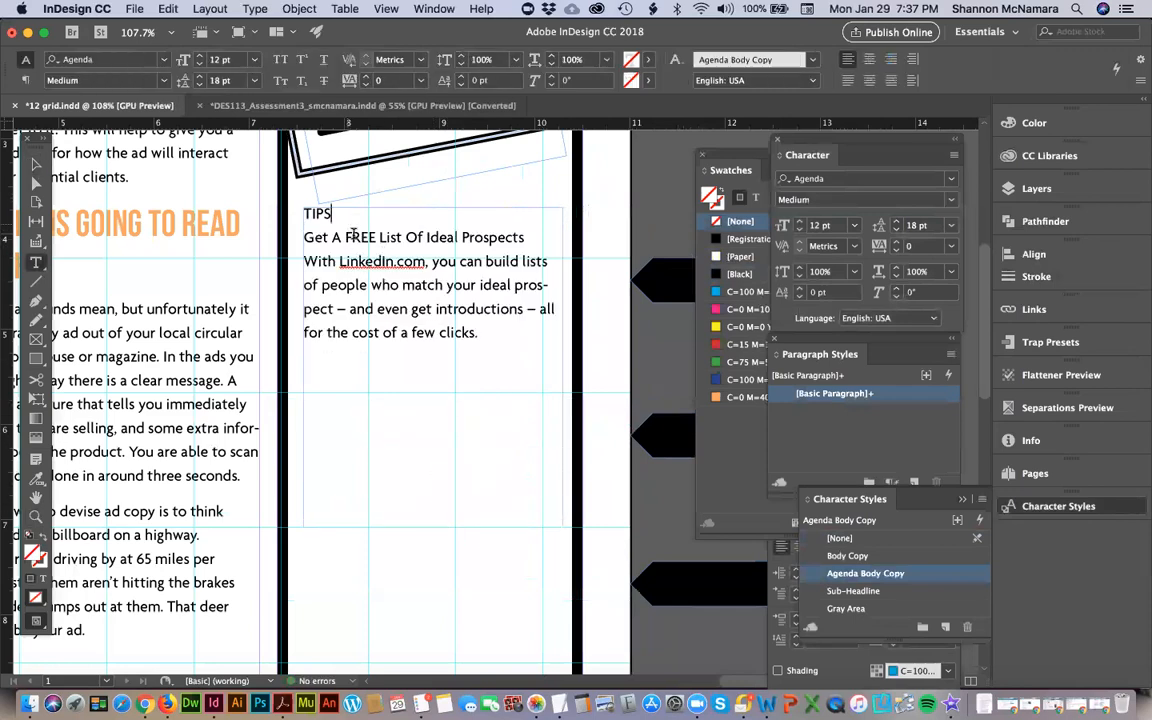
pyautogui.hotkey('shift', 'Home')
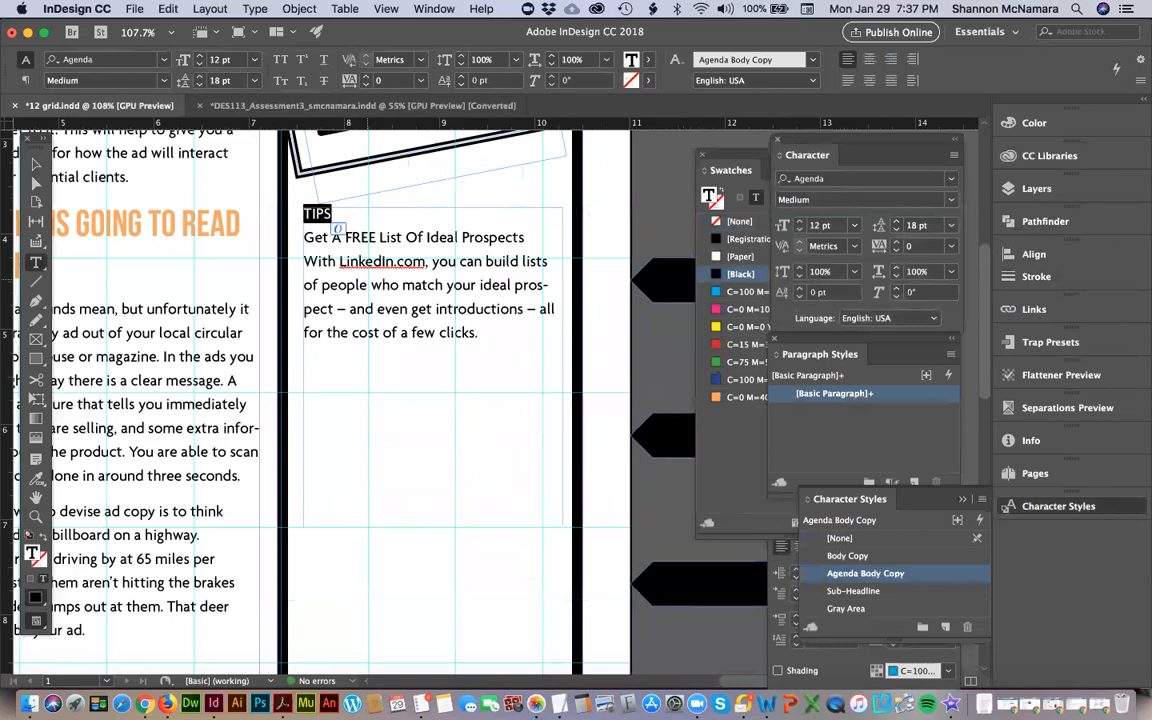
pyautogui.press('super+shift+c')
pyautogui.press('super+shift+period')
pyautogui.press('super+shift+period')
pyautogui.press('super+shift+period')
pyautogui.press('super+shift+period')
pyautogui.press('super+shift+period')
pyautogui.press('super+shift+period')
pyautogui.press('super+shift+period')
pyautogui.press('super+shift+period')
pyautogui.press('super+shift+period')
pyautogui.press('super+shift+period')
pyautogui.press('super+shift+period')
pyautogui.press('super+shift+period')
pyautogui.press('super+shift+period')
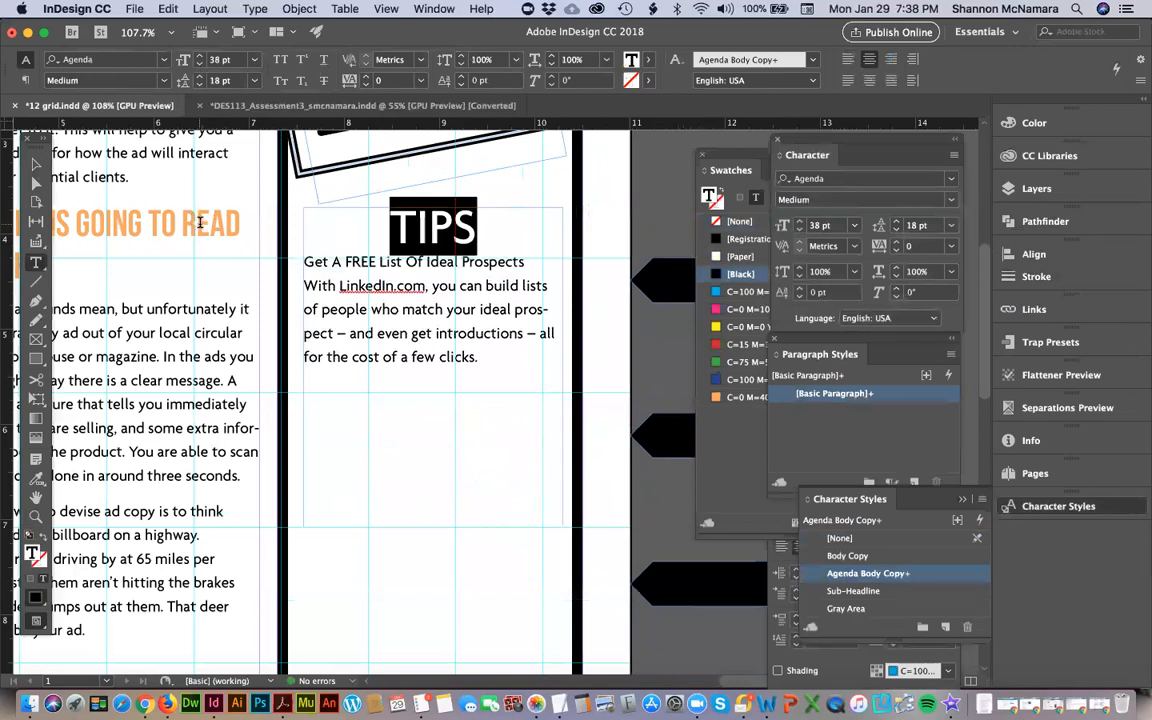
# Add a new character style from the orange sub-headline text and apply the Sub-Headline style to the TIPS heading.
pyautogui.moveTo(198, 222); pyautogui.dragTo(212, 222)
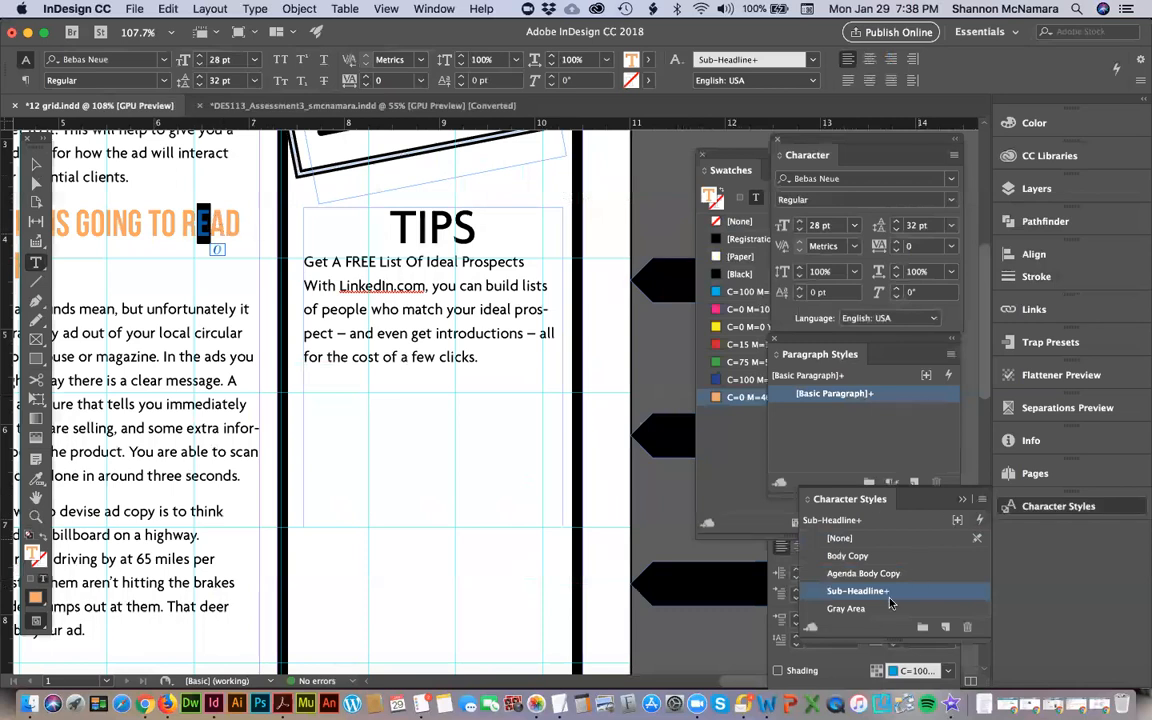
pyautogui.click(945, 627)
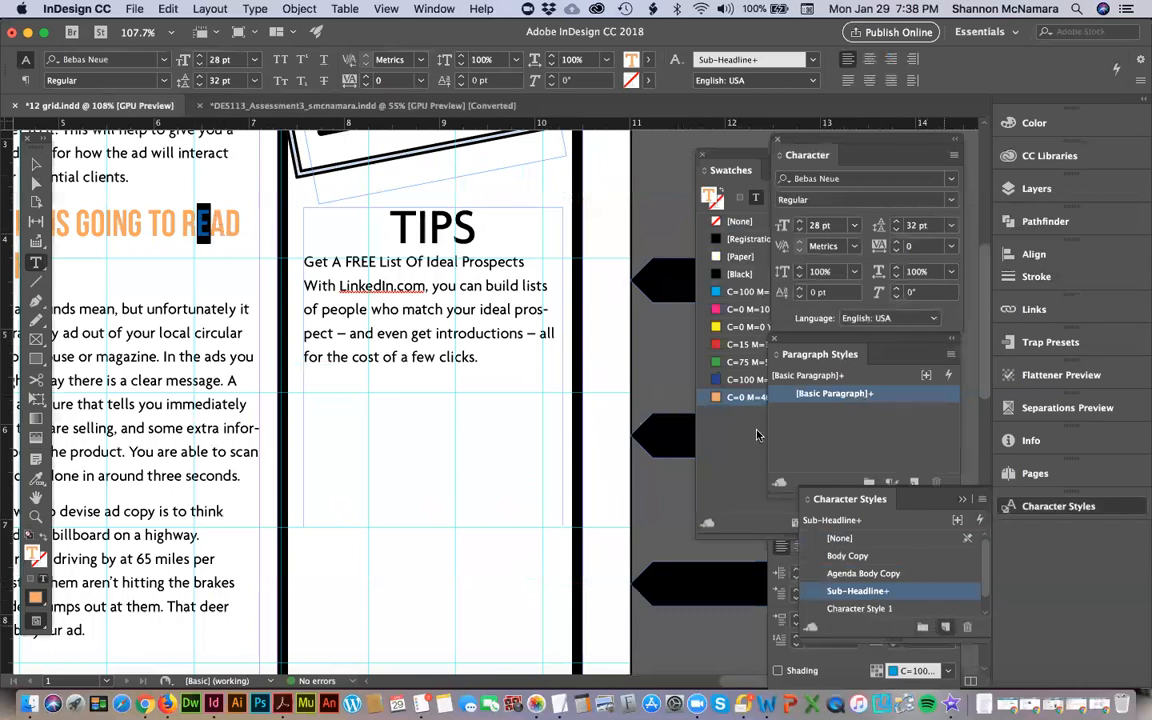
pyautogui.doubleClick(446, 238)
pyautogui.click(863, 573)
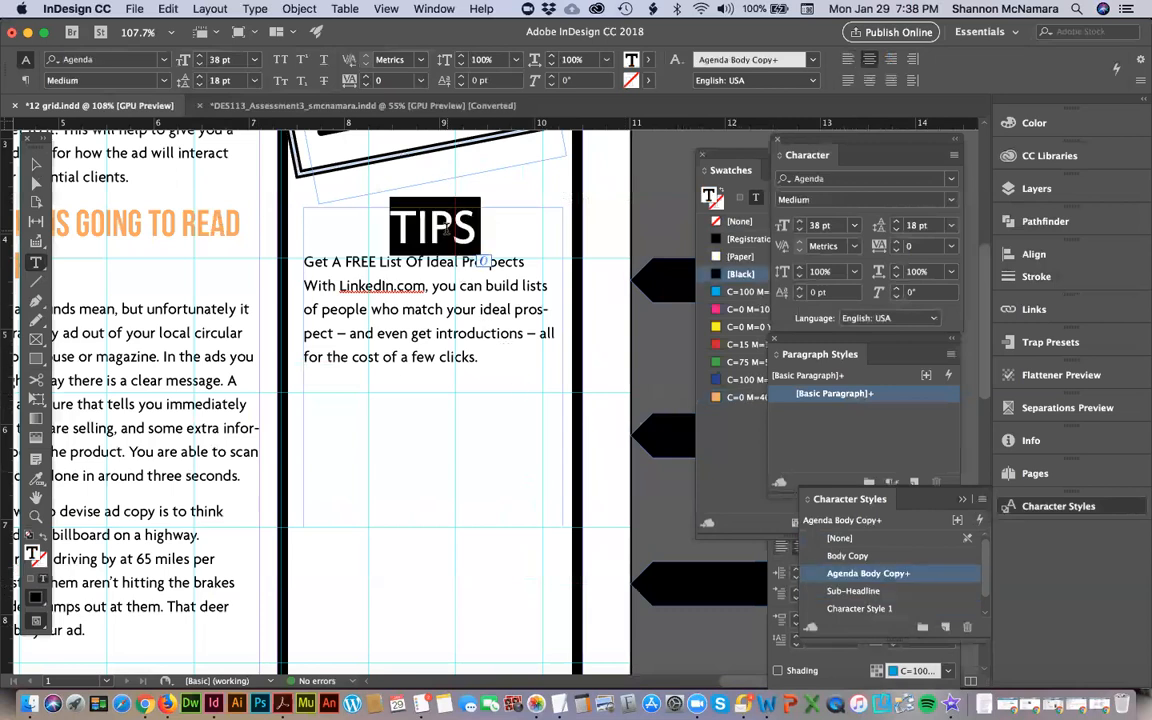
pyautogui.click(860, 591)
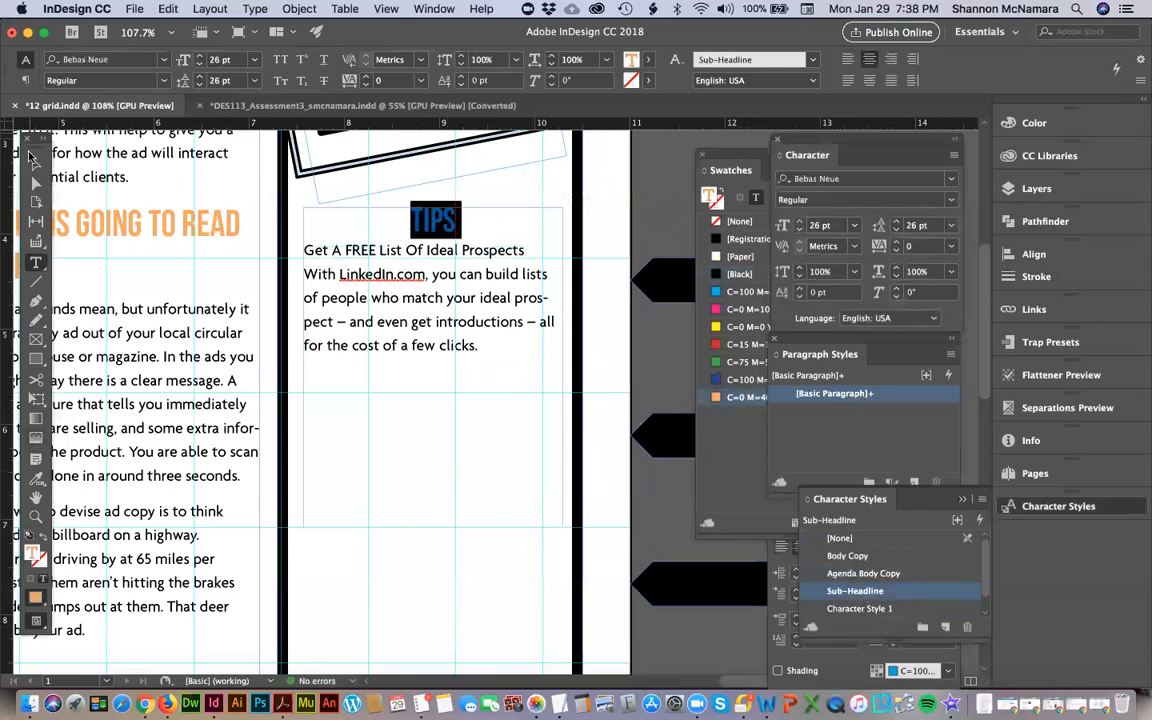
# Position a horizontal guide at Y 4.02 in by the TIPS heading and nudge the tips frame down to Y 3.7617 in.
pyautogui.click(33, 161)
pyautogui.moveTo(361, 227); pyautogui.dragTo(330, 237)
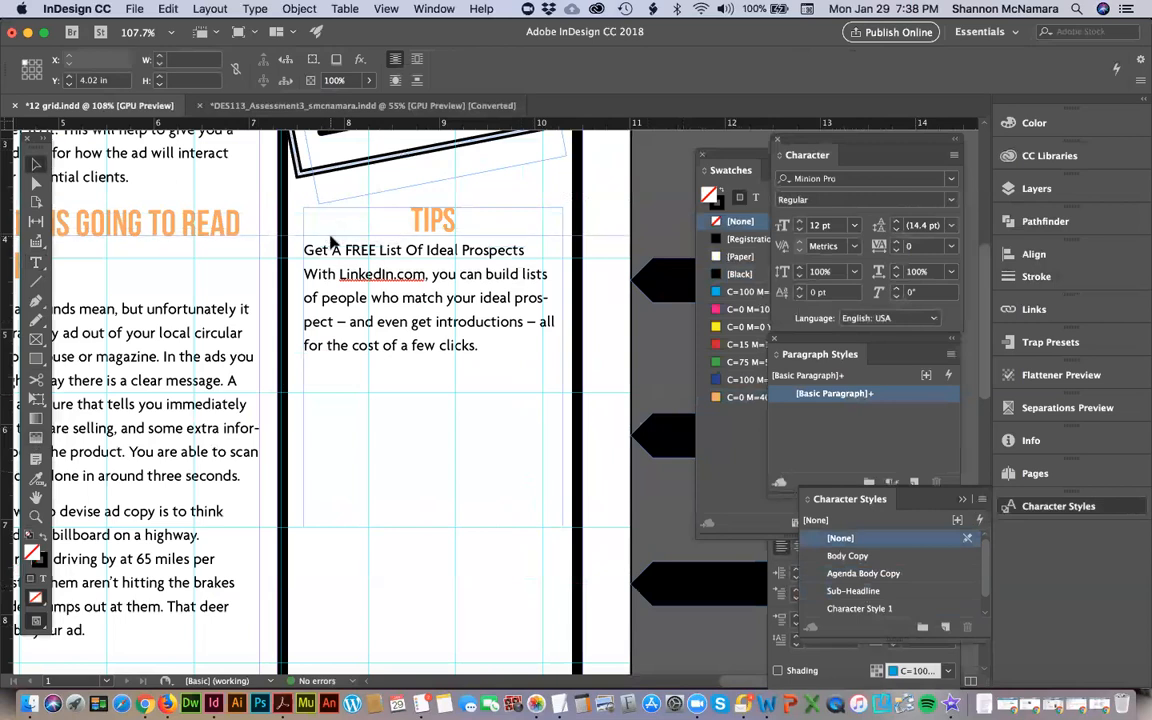
pyautogui.click(457, 295)
pyautogui.press('Down')
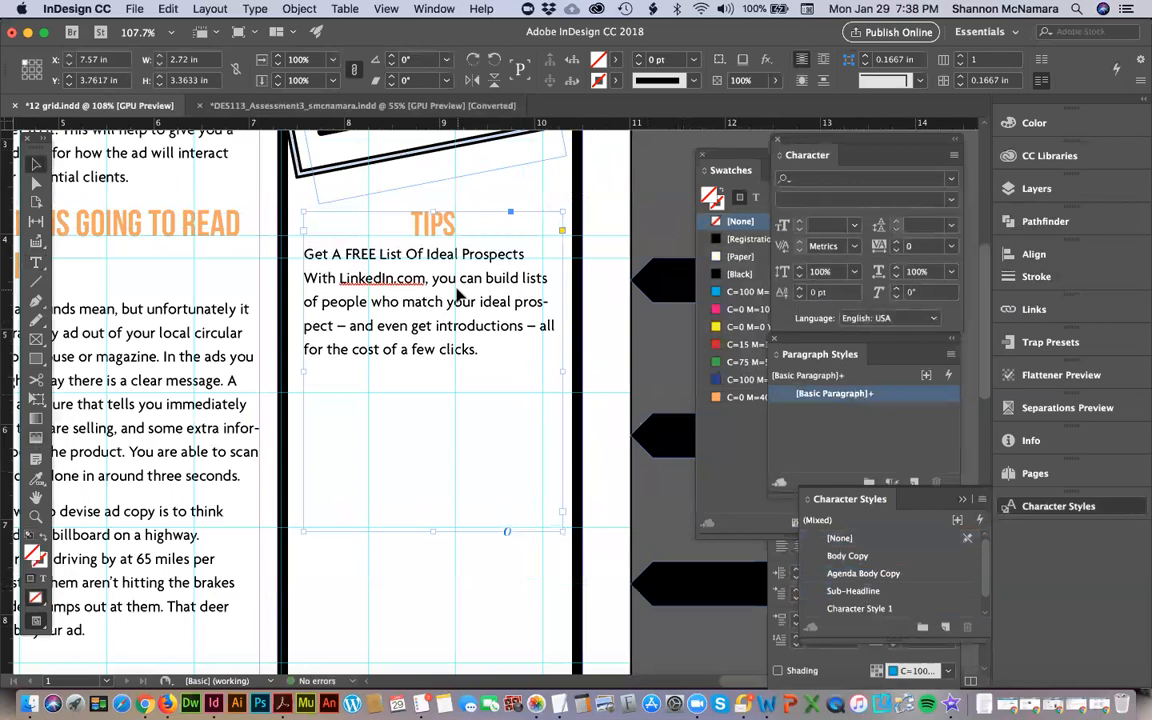
# Insert two blank lines above the "Get A FREE List" paragraph and increase the blank line's leading to 22 pt.
pyautogui.doubleClick(320, 253)
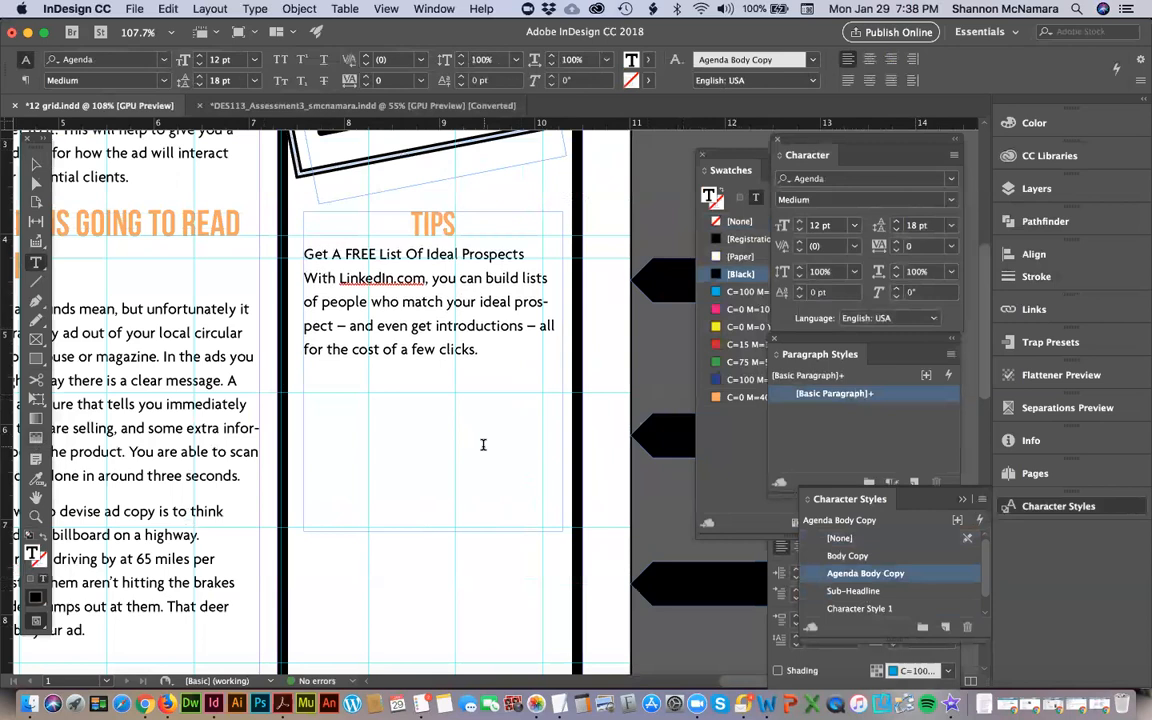
pyautogui.press('Return')
pyautogui.press('Return')
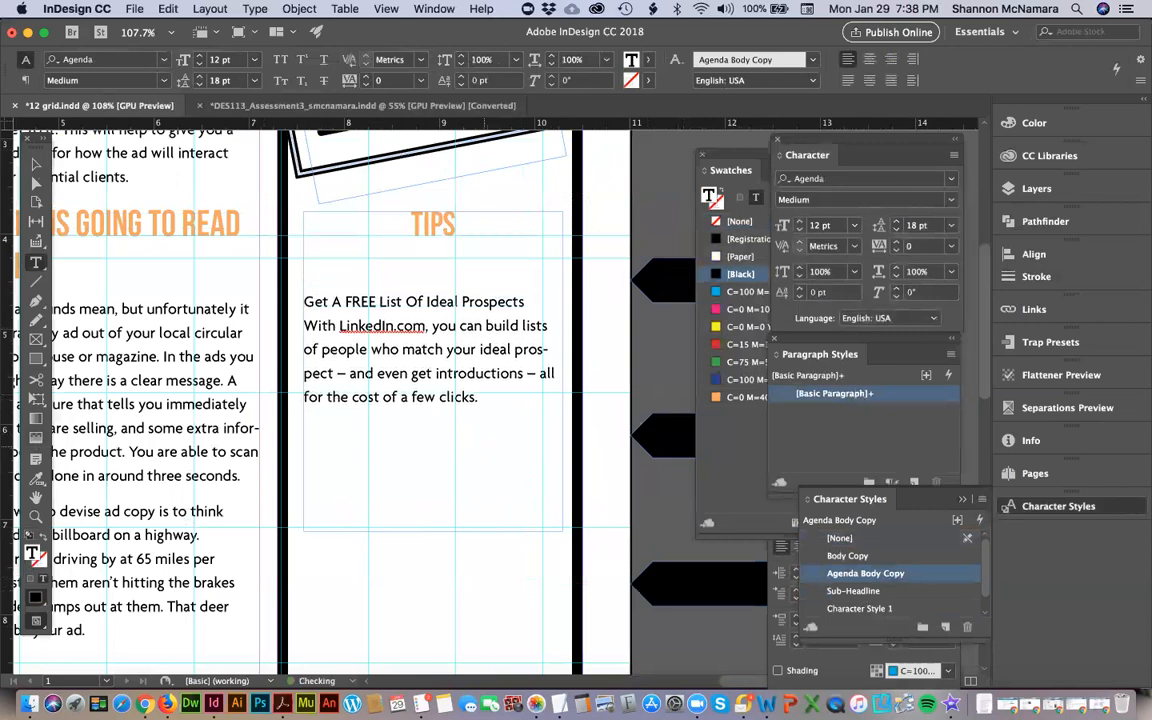
pyautogui.press('Up')
pyautogui.hotkey('alt', 'Down')
pyautogui.hotkey('alt', 'Down')
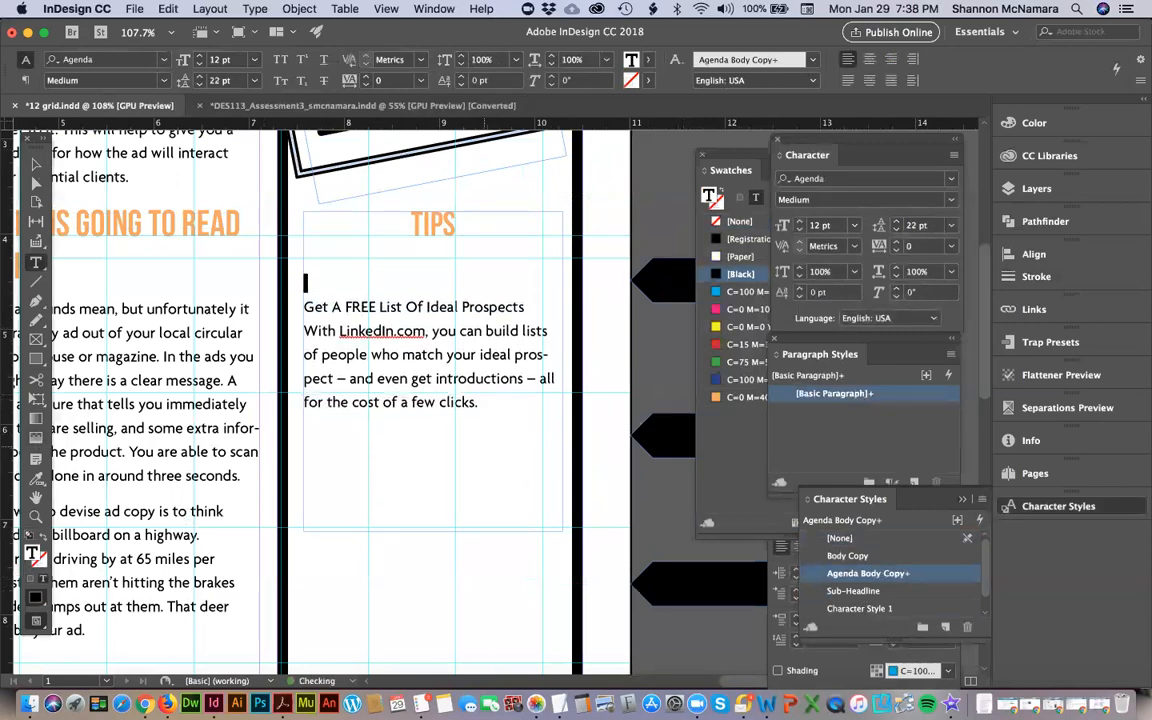
# Set the leading of the blank line above the tips paragraph to 23 pt to line it up with the neighbouring body text.
pyautogui.click(35, 160)
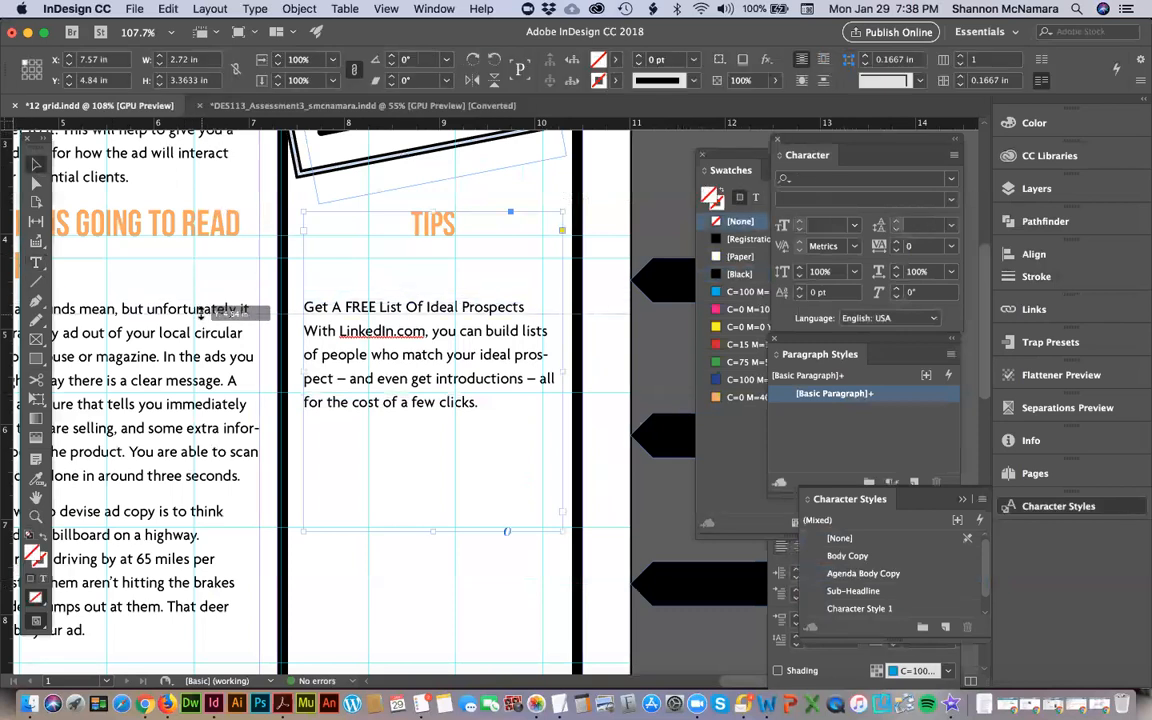
pyautogui.doubleClick(413, 378)
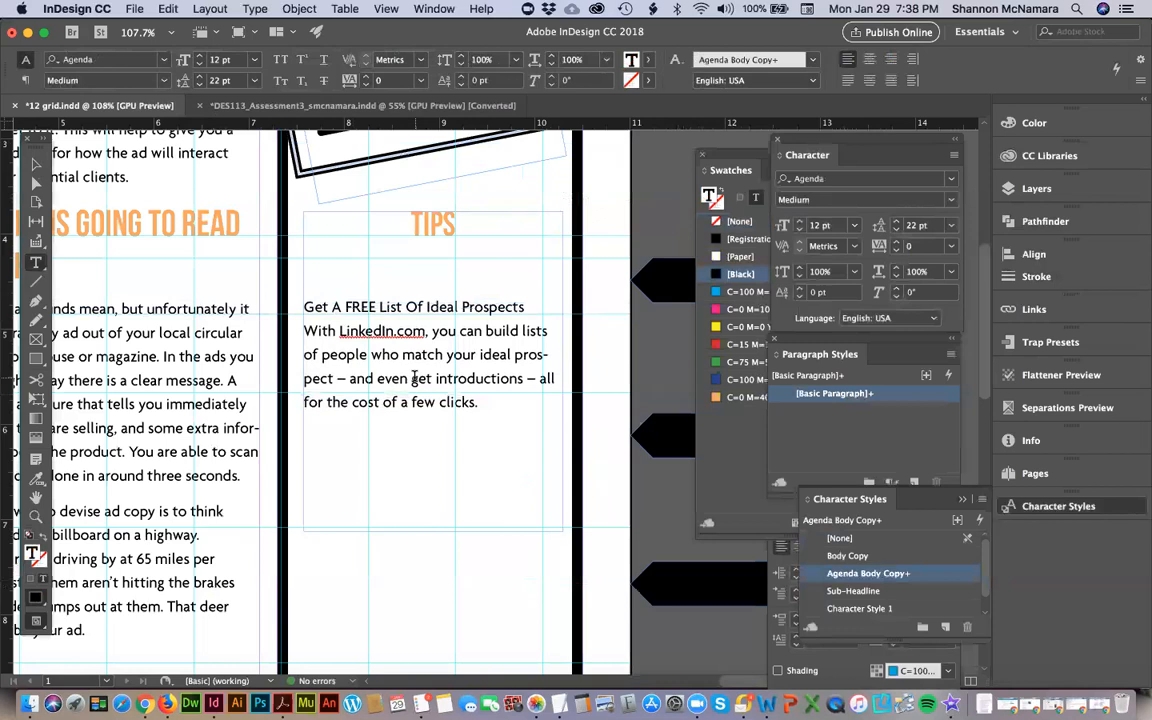
pyautogui.hotkey('alt', 'Down')
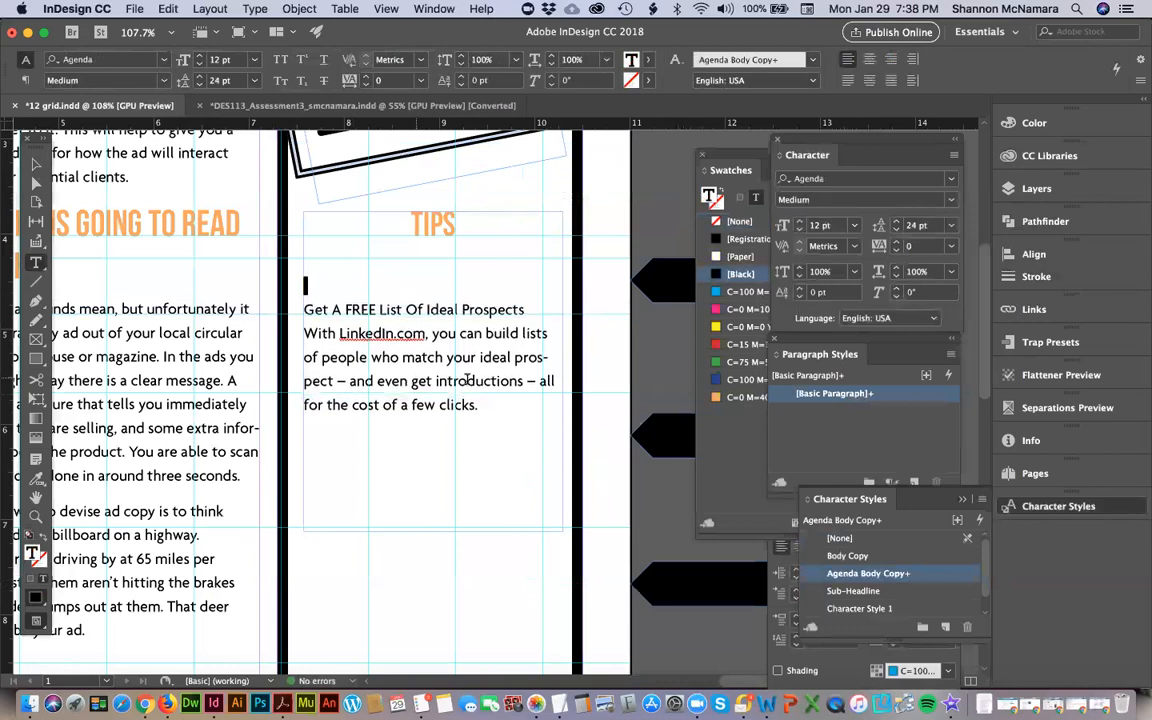
pyautogui.write('23')
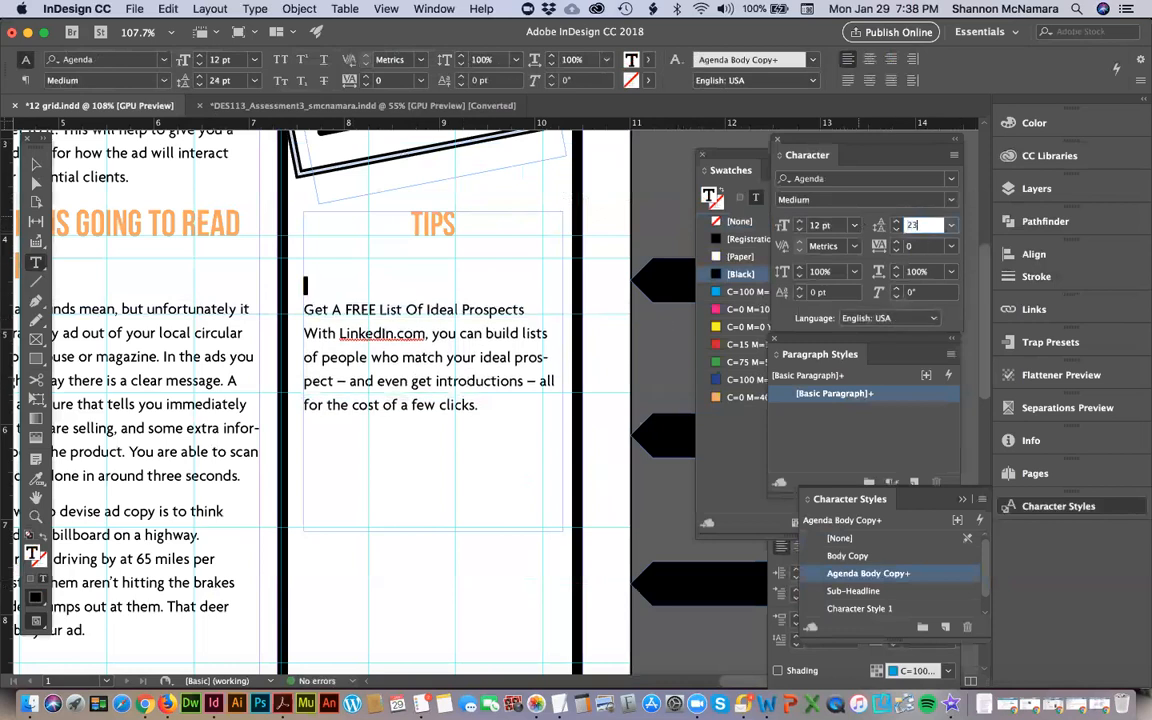
pyautogui.press('Return')
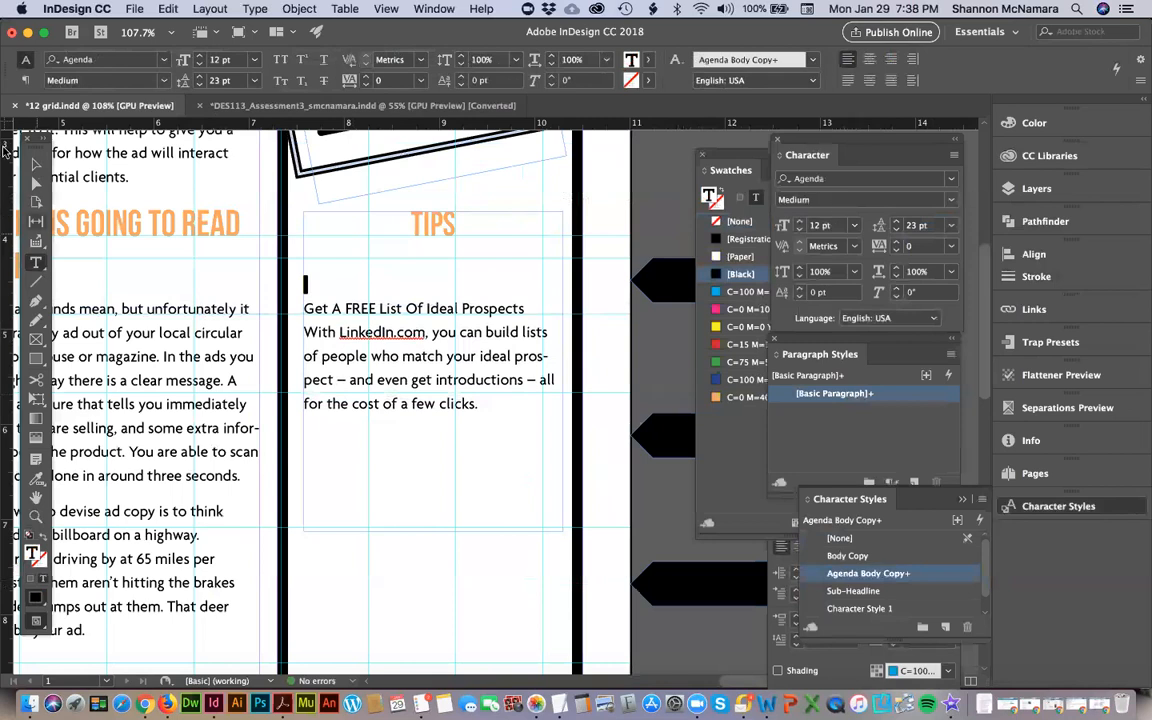
pyautogui.press('Escape')
pyautogui.click(668, 205)
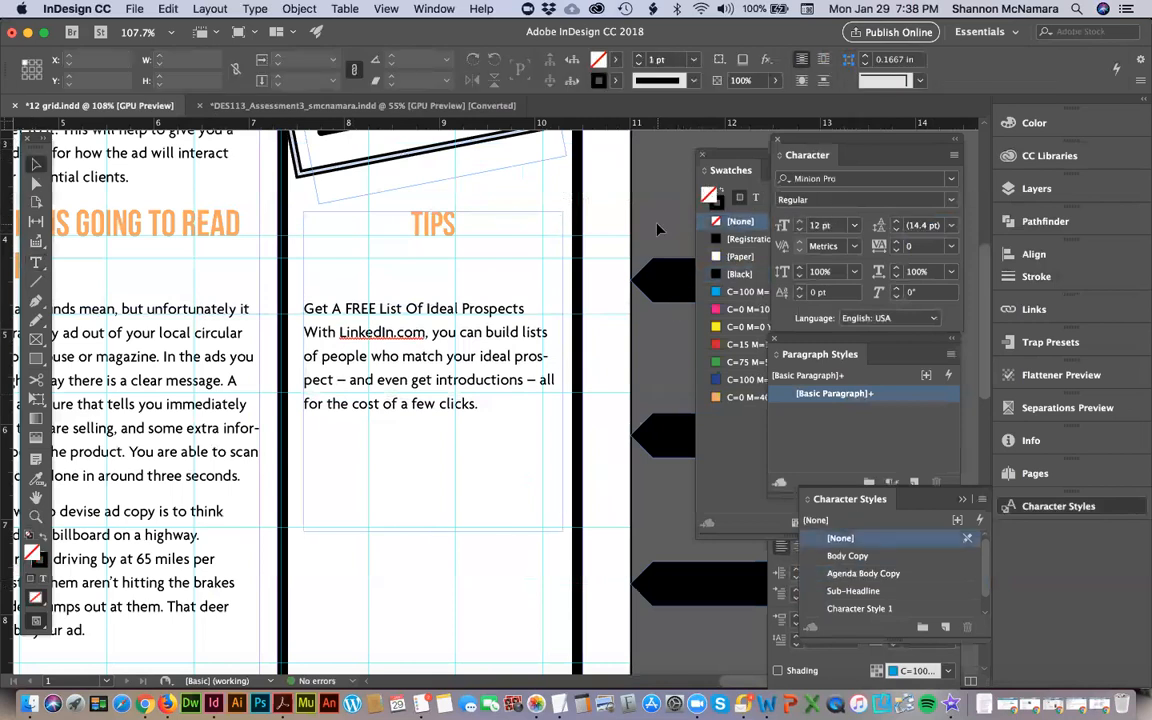
# Set the word FREE in the tips paragraph to Agenda BoldItalic.
pyautogui.scroll(-5, 445, 354)
pyautogui.hscroll(3, 445, 354)
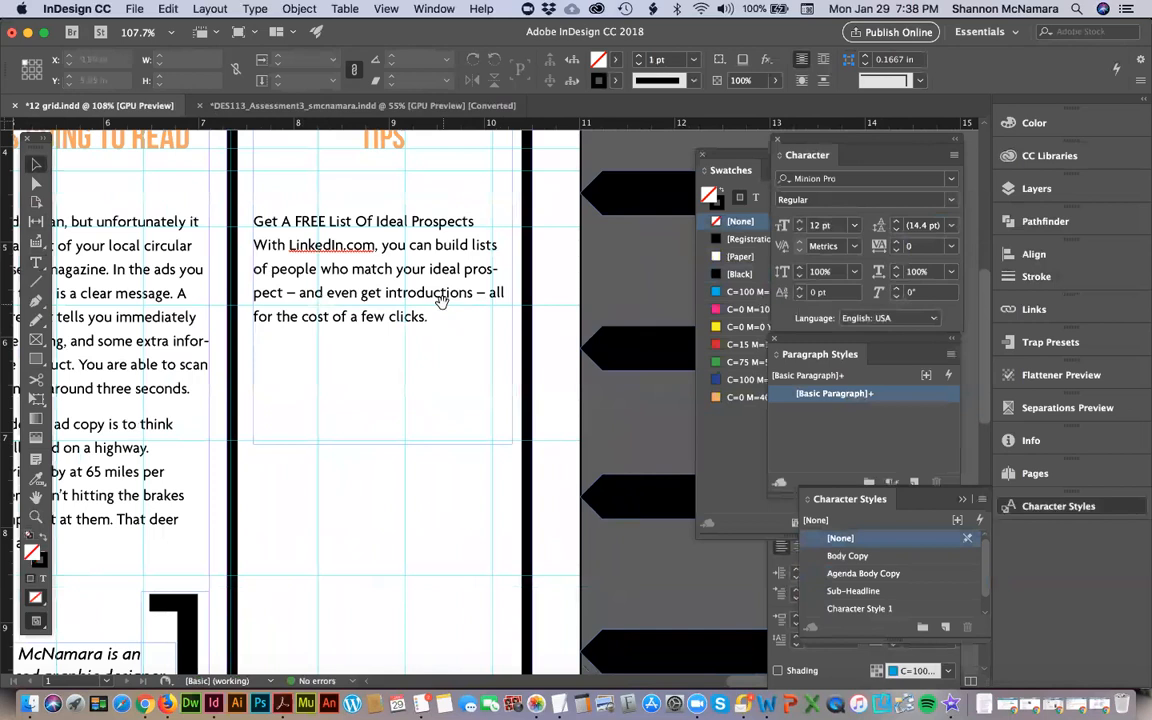
pyautogui.tripleClick(294, 214)
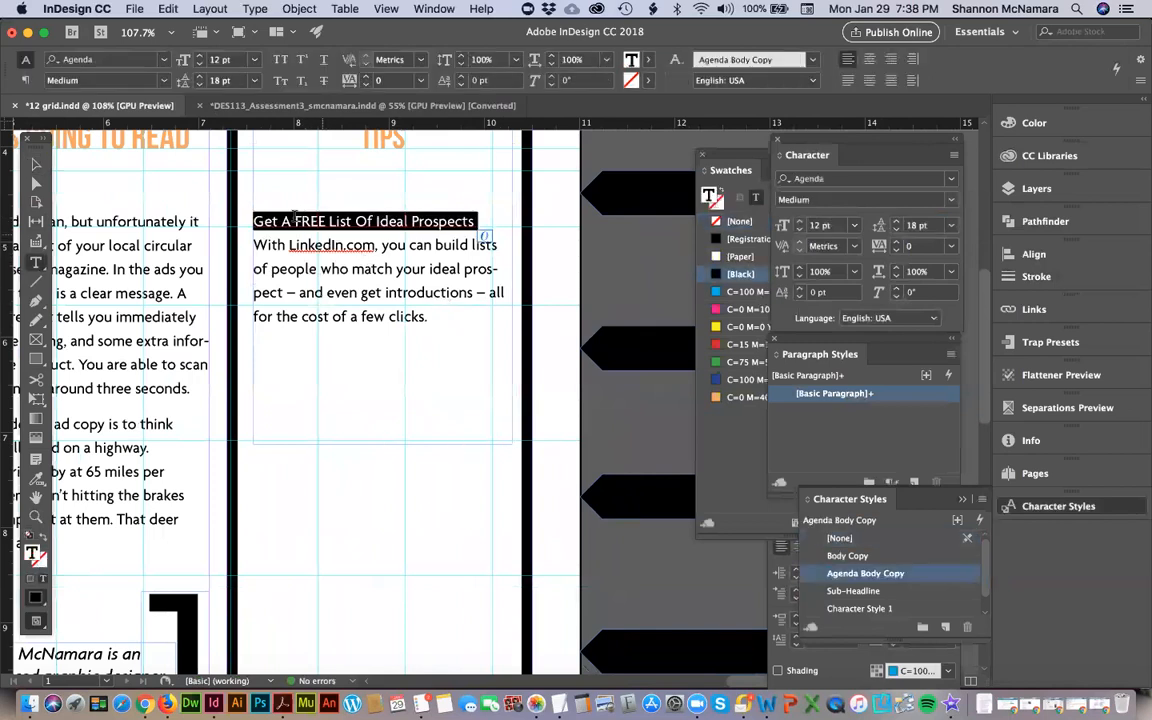
pyautogui.click(274, 198)
pyautogui.doubleClick(309, 221)
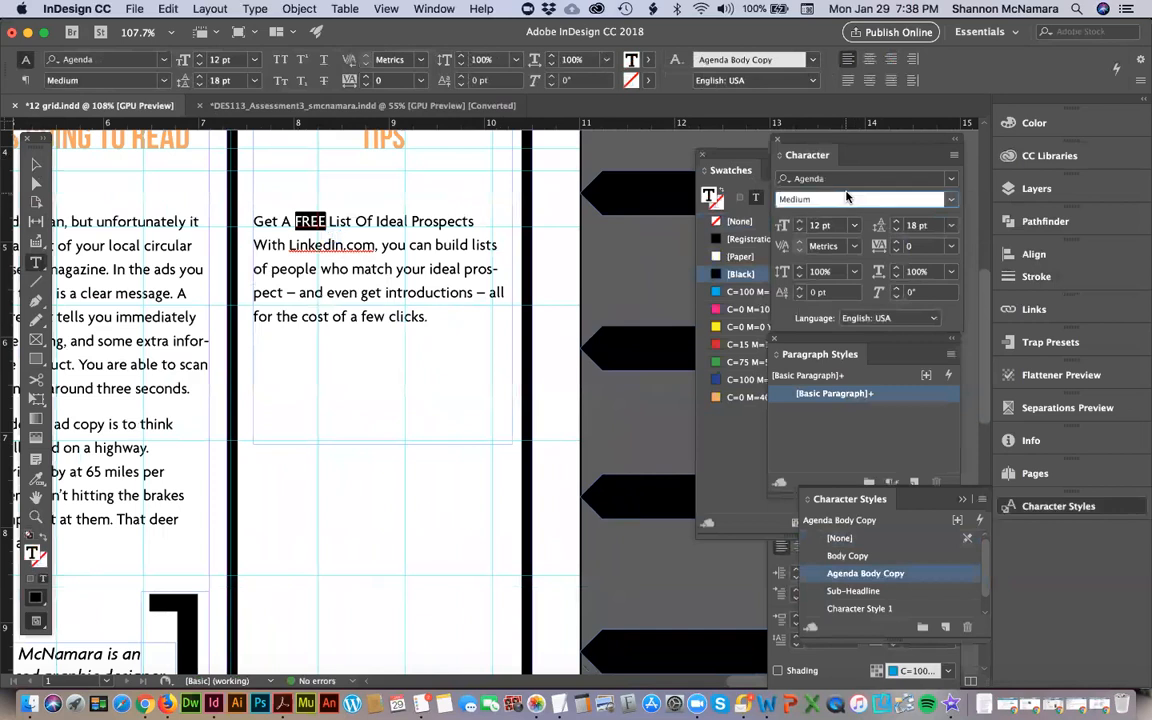
pyautogui.click(950, 178)
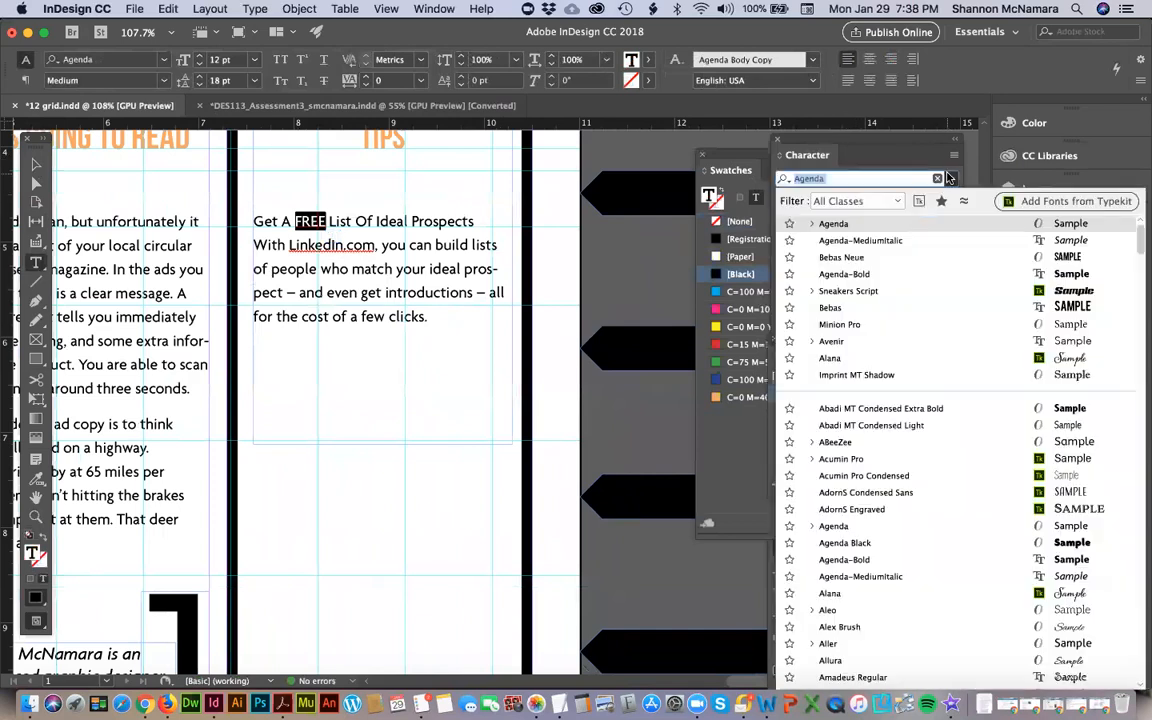
pyautogui.click(812, 223)
pyautogui.click(838, 258)
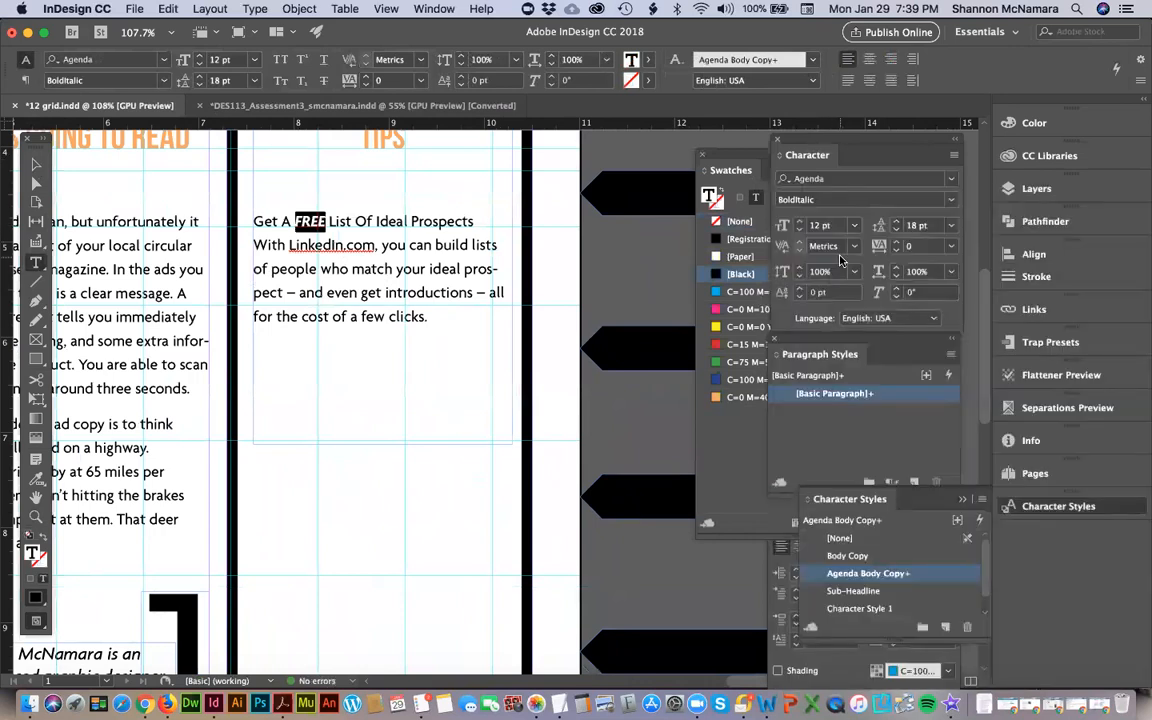
pyautogui.press('Escape')
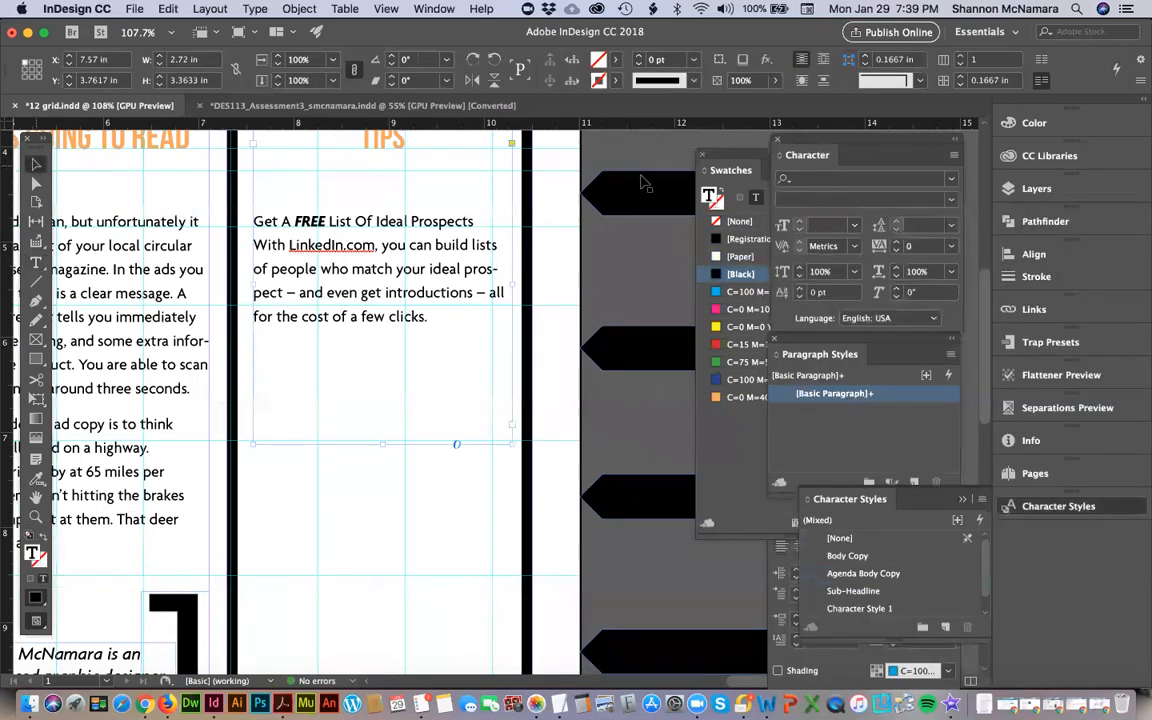
pyautogui.click(587, 126)
# Shorten the tips text frame from below to about 2.2 in high so it ends just under the paragraph.
pyautogui.scroll(-3, 468, 373)
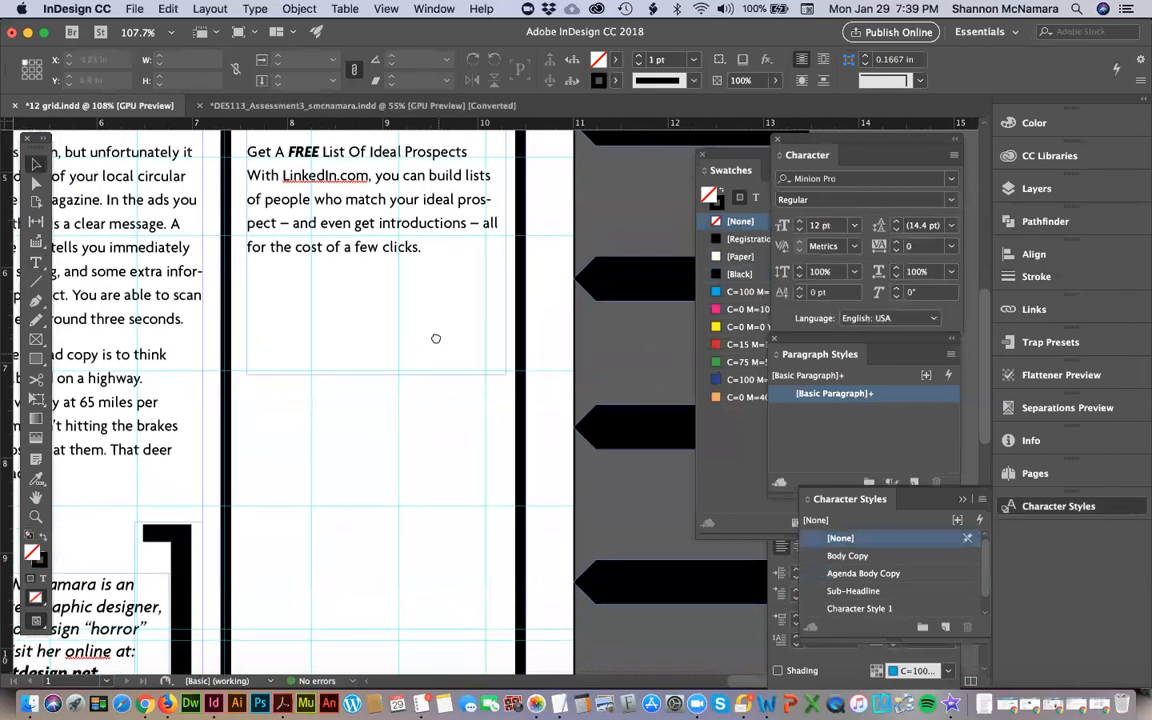
pyautogui.scroll(-3, 437, 337)
pyautogui.click(355, 244)
pyautogui.moveTo(364, 297); pyautogui.dragTo(364, 188)
# Move a black arrow shape from the pasteboard into the sidebar below the tips paragraph, at about X 8.01 in and Y 6.45 in.
pyautogui.moveTo(657, 203); pyautogui.dragTo(324, 226)
pyautogui.scroll(4, 473, 409)
pyautogui.moveTo(305, 432); pyautogui.dragTo(611, 407)
pyautogui.moveTo(392, 326); pyautogui.dragTo(361, 461)
pyautogui.press('Right')
pyautogui.press('Right')
pyautogui.press('Right')
pyautogui.press('Right')
pyautogui.press('Right')
pyautogui.press('Right')
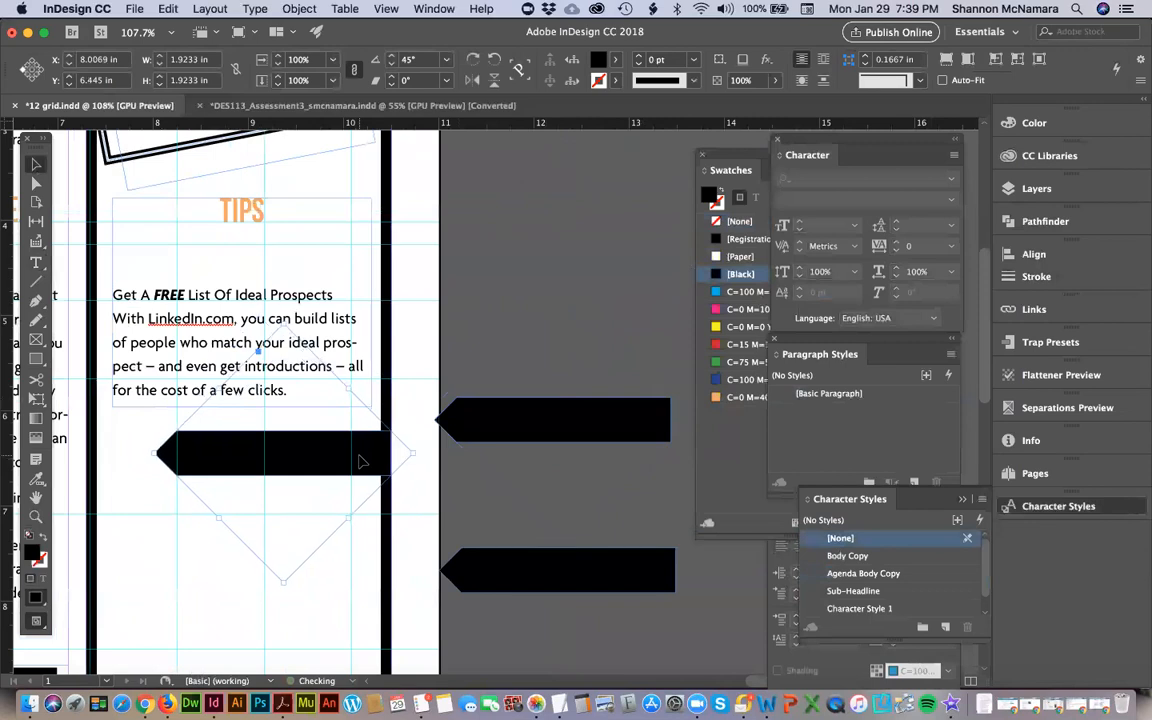
pyautogui.click(470, 323)
# Duplicate the tips text frame straight down to just below the black arrow, at about Y 6.87 in.
pyautogui.moveTo(257, 463); pyautogui.dragTo(280, 304)
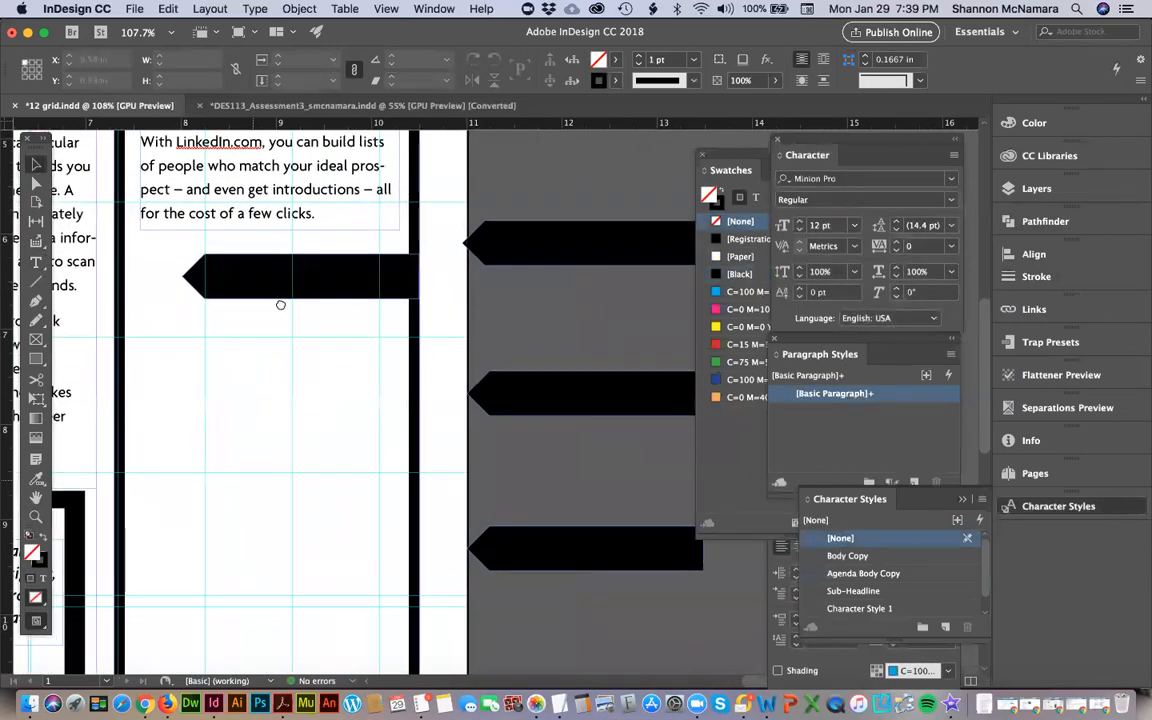
pyautogui.click(312, 175)
pyautogui.moveTo(312, 175); pyautogui.dragTo(285, 470)
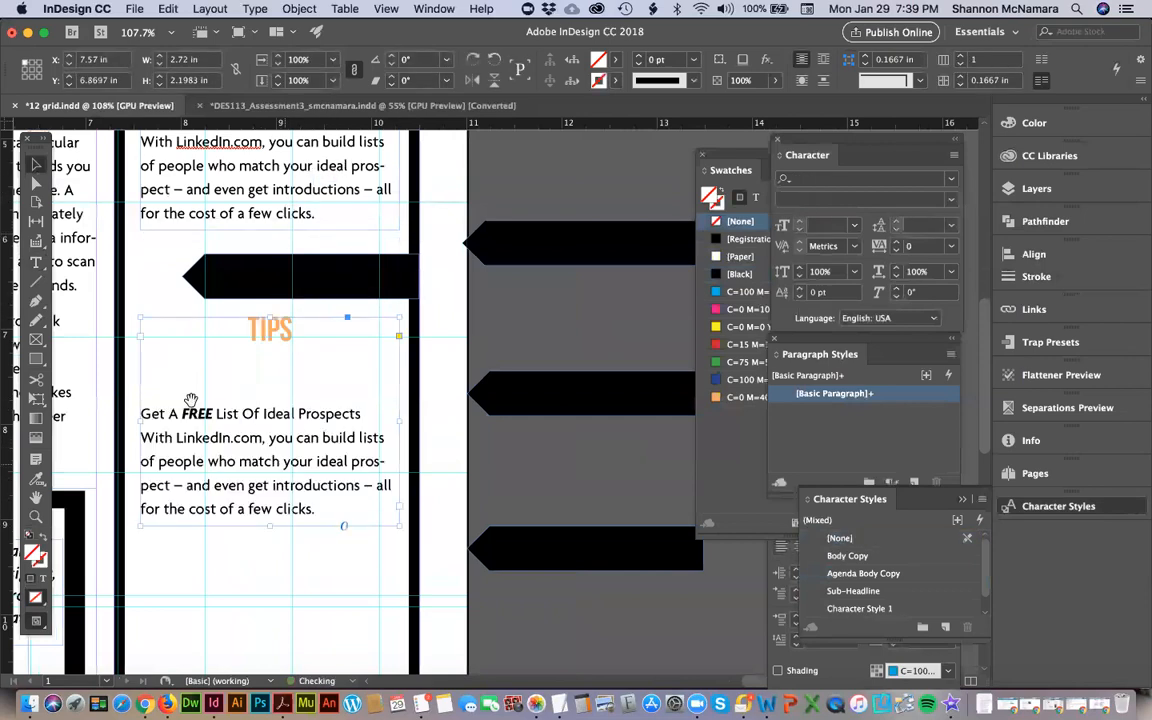
# Delete the TIPS heading and the blank lines from the duplicated frame, keeping only the paragraph.
pyautogui.moveTo(130, 346); pyautogui.dragTo(317, 343)
pyautogui.doubleClick(333, 411)
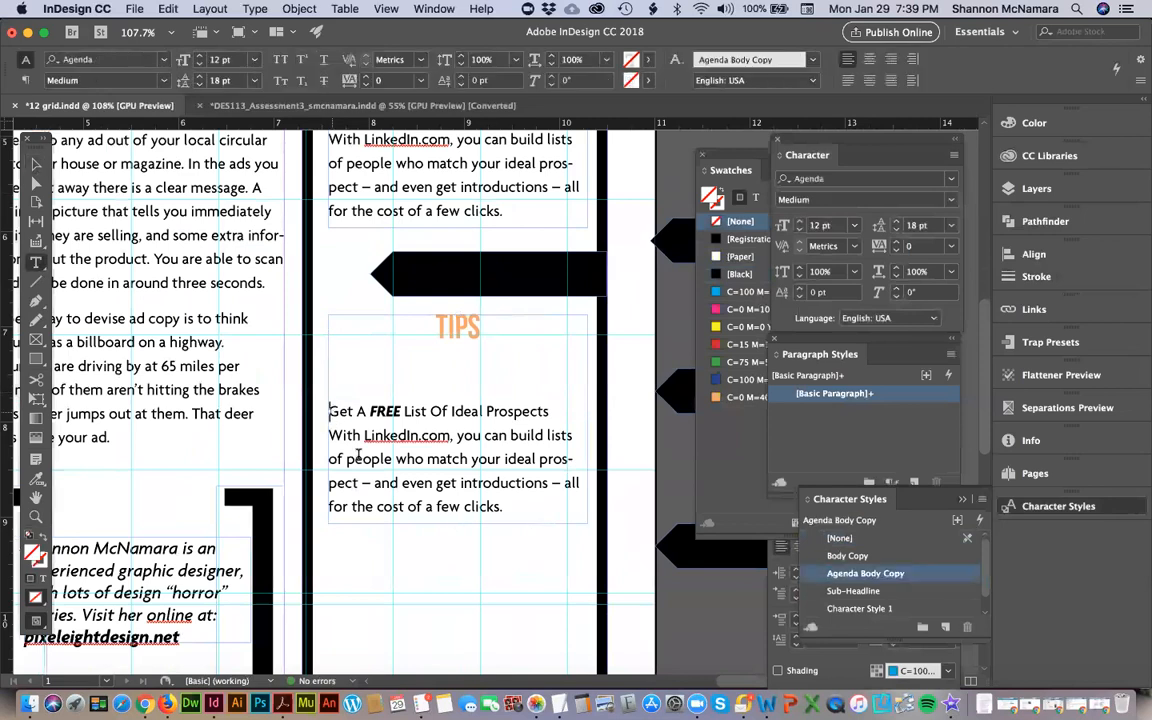
pyautogui.moveTo(330, 411); pyautogui.dragTo(415, 295)
pyautogui.press('BackSpace')
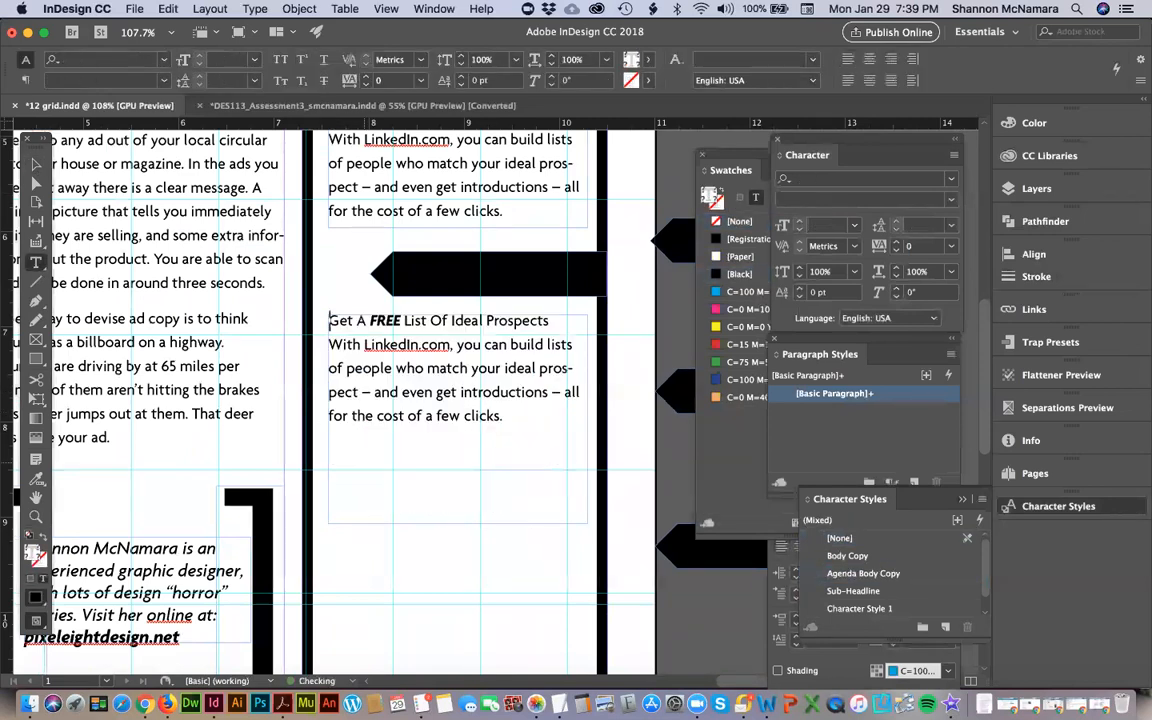
pyautogui.click(37, 160)
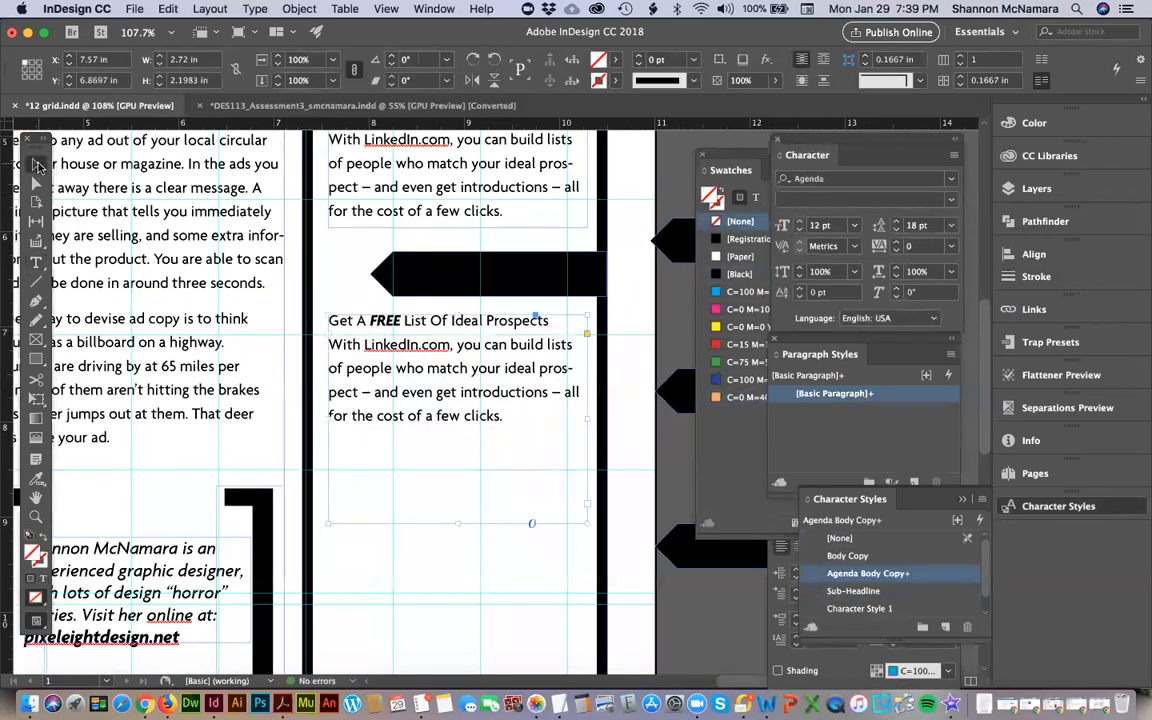
# Place a horizontal guide along the first line of the copied paragraph and nudge its frame up to Y 6.8419 in.
pyautogui.moveTo(262, 130); pyautogui.dragTo(221, 324)
pyautogui.press('Up')
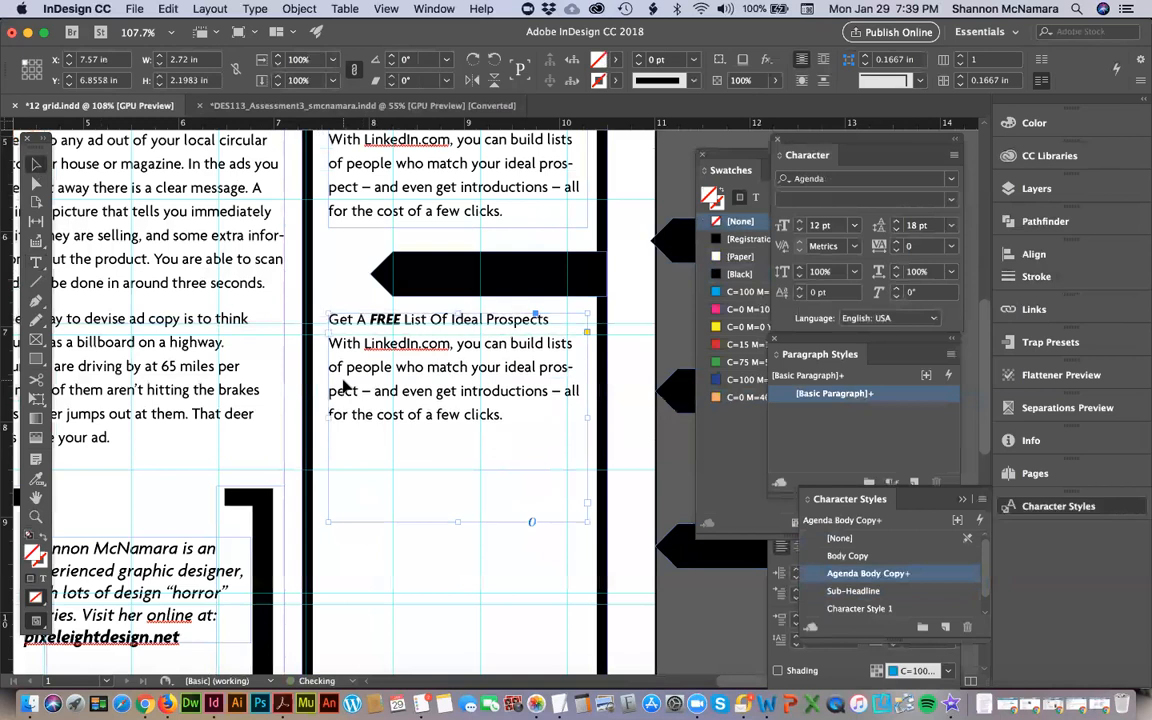
pyautogui.press('Up')
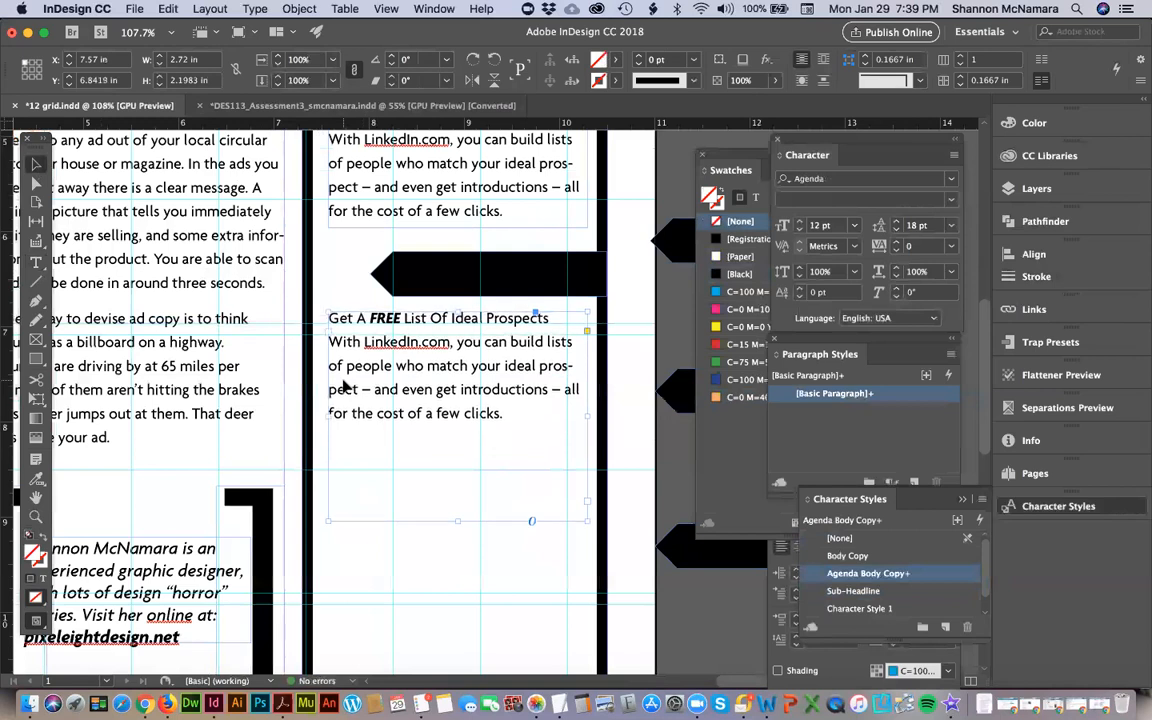
pyautogui.press('super+shift+a')
# Add a text frame about 0.31 in wide on the black arrow containing 1 in the Sub-Headline style and nudge it down.
pyautogui.moveTo(548, 437); pyautogui.dragTo(460, 447)
pyautogui.press('t')
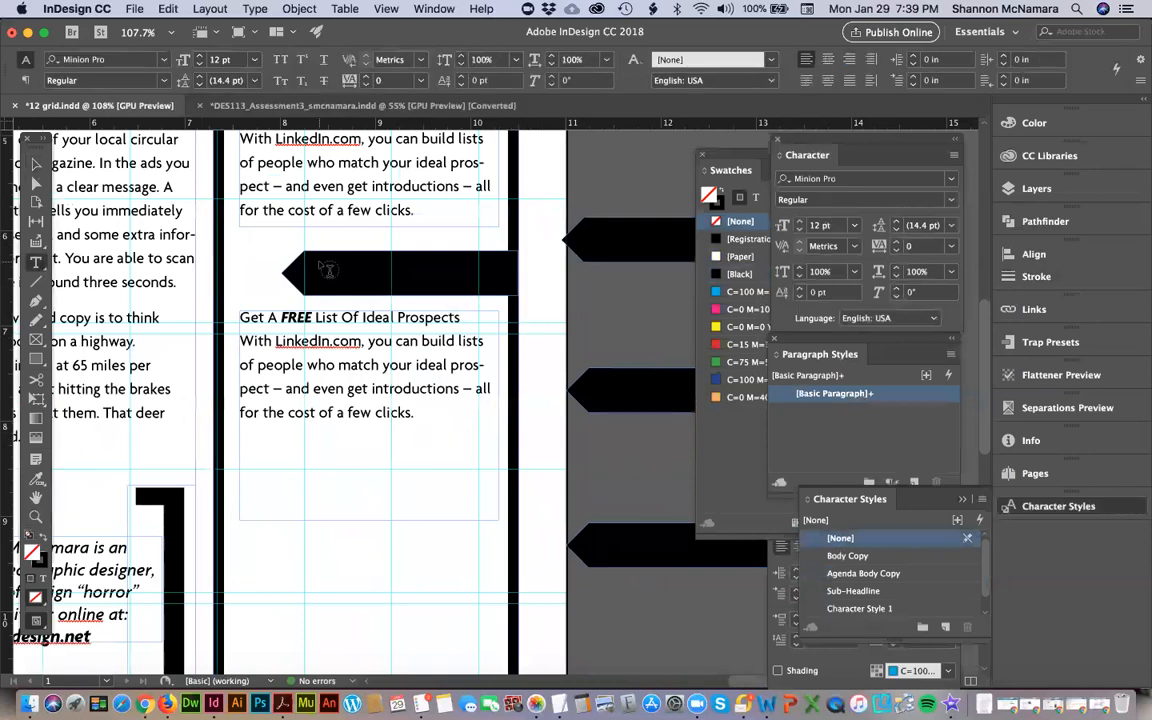
pyautogui.moveTo(314, 255); pyautogui.dragTo(342, 294)
pyautogui.click(866, 594)
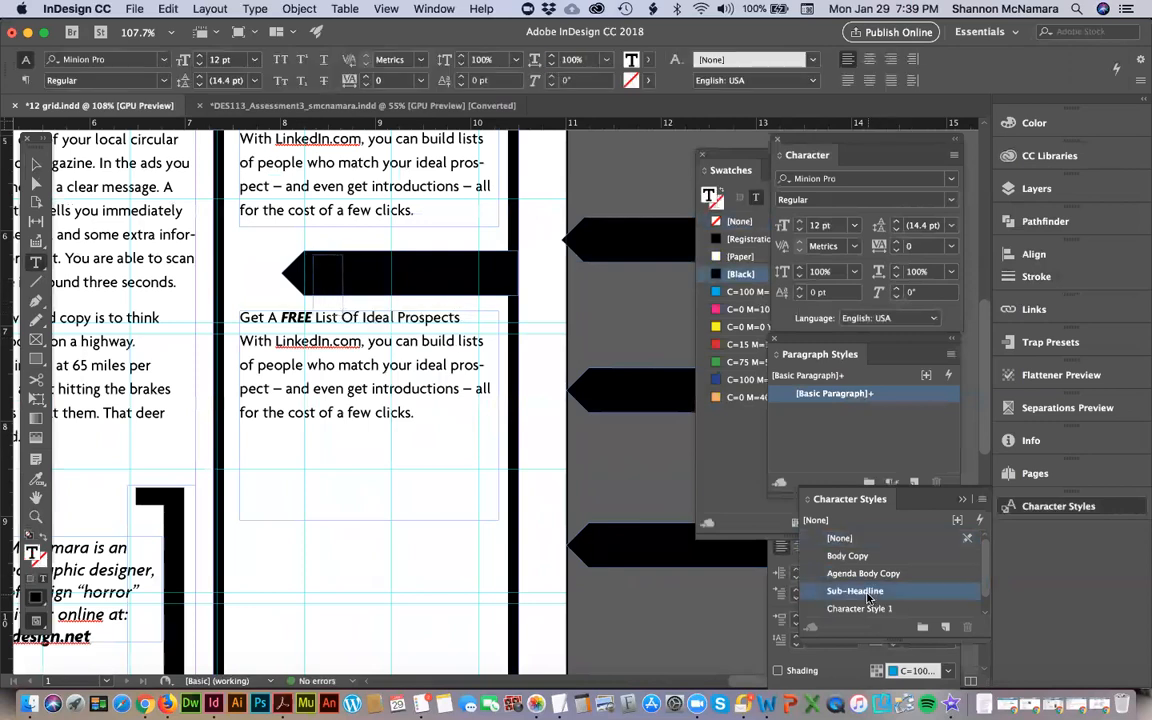
pyautogui.write('1')
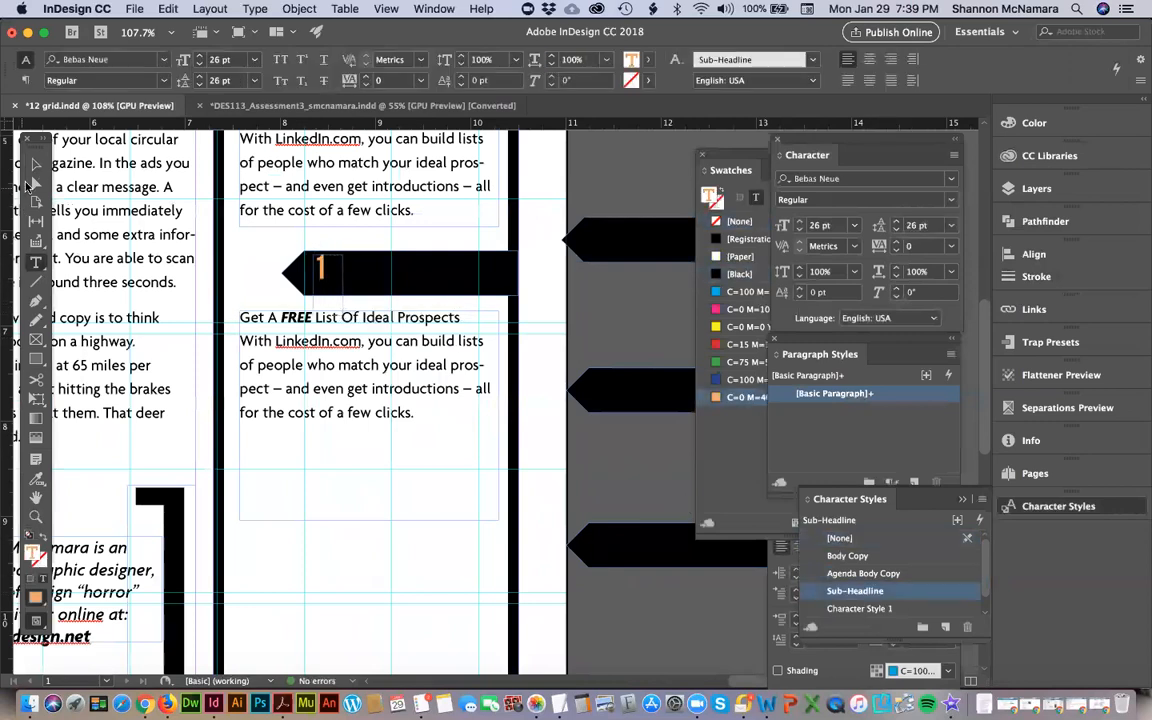
pyautogui.click(36, 163)
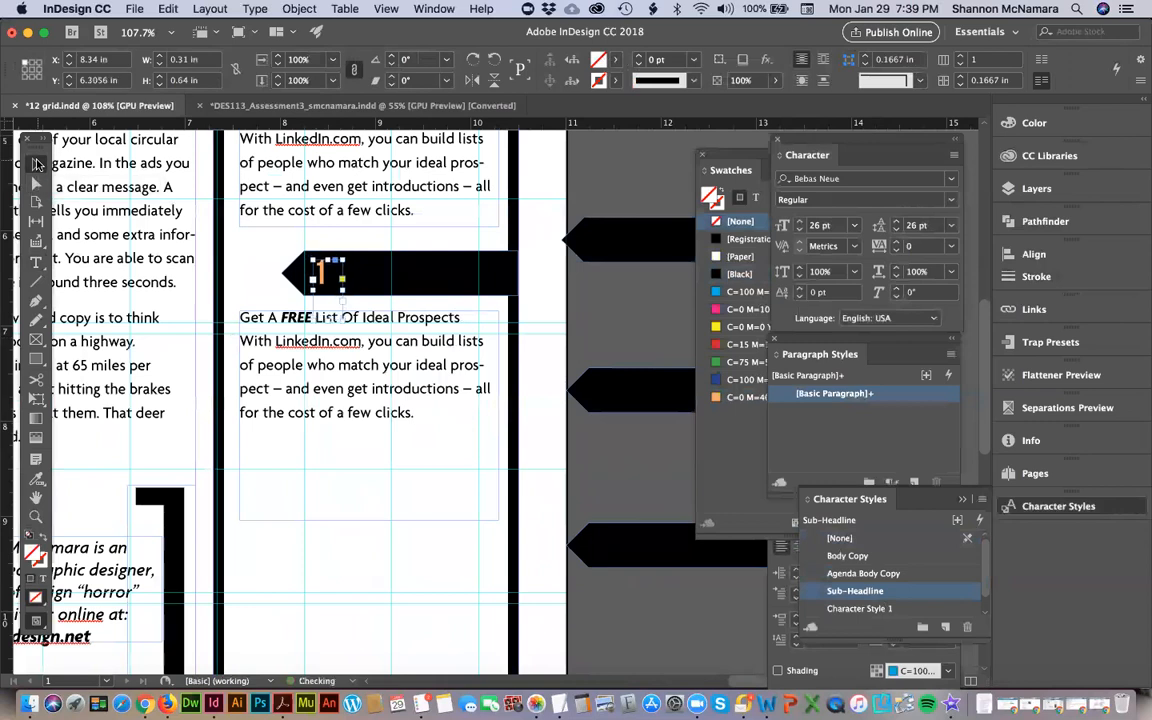
pyautogui.press('Down')
# Create a second text frame about 1.43 in wide beside the number on the arrow and enter [one].
pyautogui.moveTo(325, 279); pyautogui.dragTo(479, 283)
pyautogui.doubleClick(376, 281)
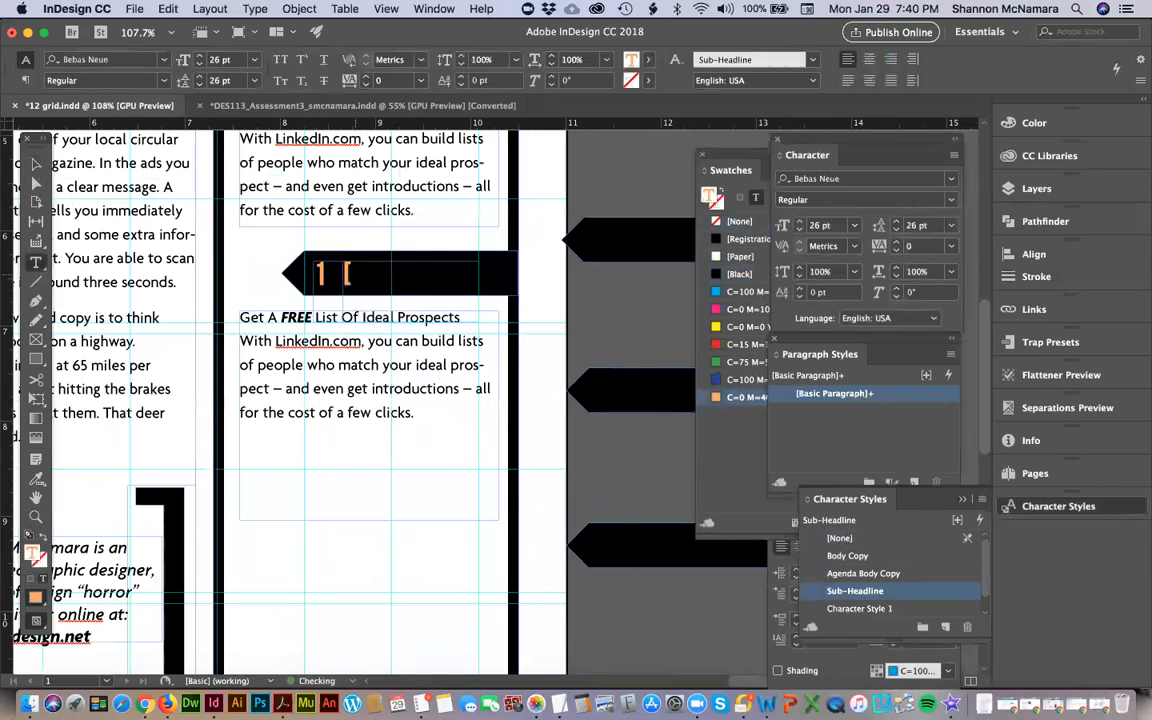
pyautogui.write('ONE]')
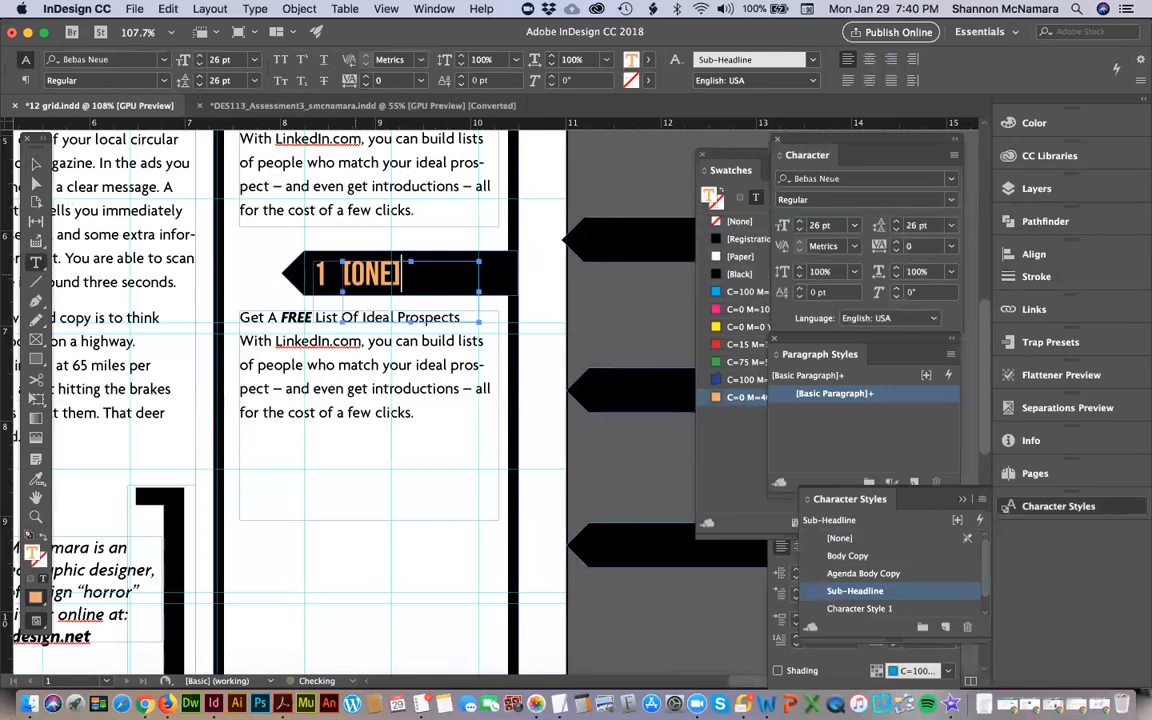
# Apply the Agenda Body Copy style and the orange C=0 M=40 Y=68 K=0 swatch to the [one] label on the arrow.
pyautogui.hotkey('shift', 'Left')
pyautogui.hotkey('shift', 'Left')
pyautogui.hotkey('shift', 'Left')
pyautogui.hotkey('shift', 'Left')
pyautogui.hotkey('shift', 'Left')
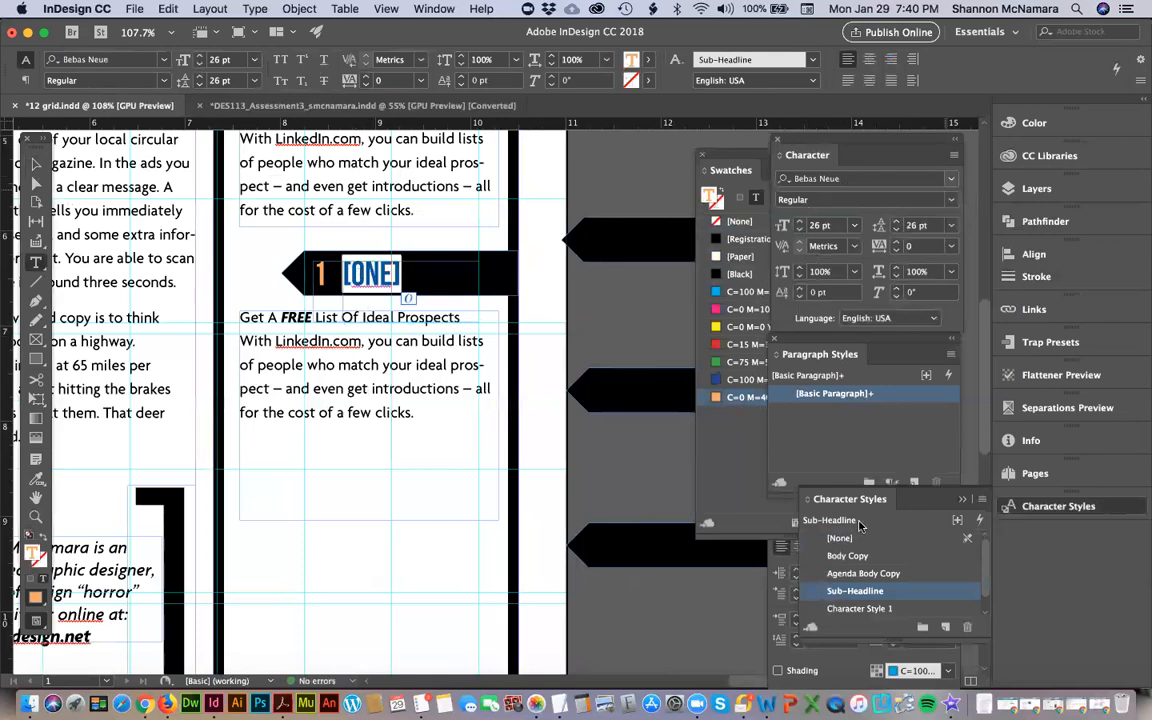
pyautogui.click(868, 574)
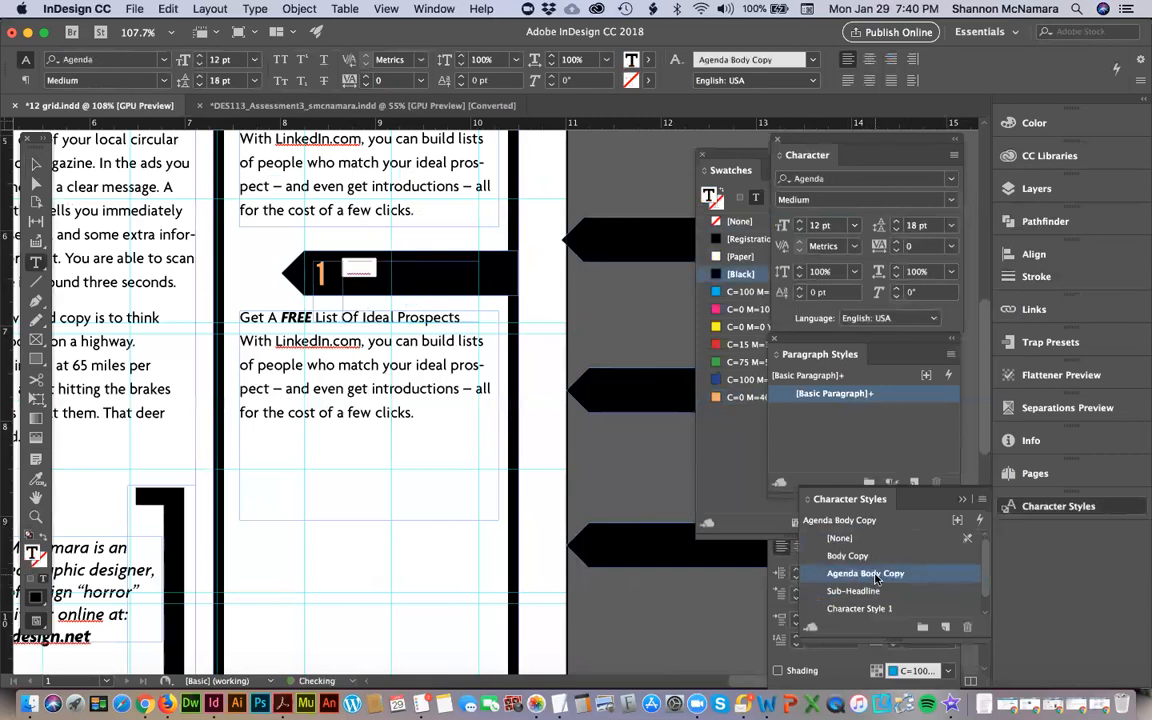
pyautogui.click(736, 398)
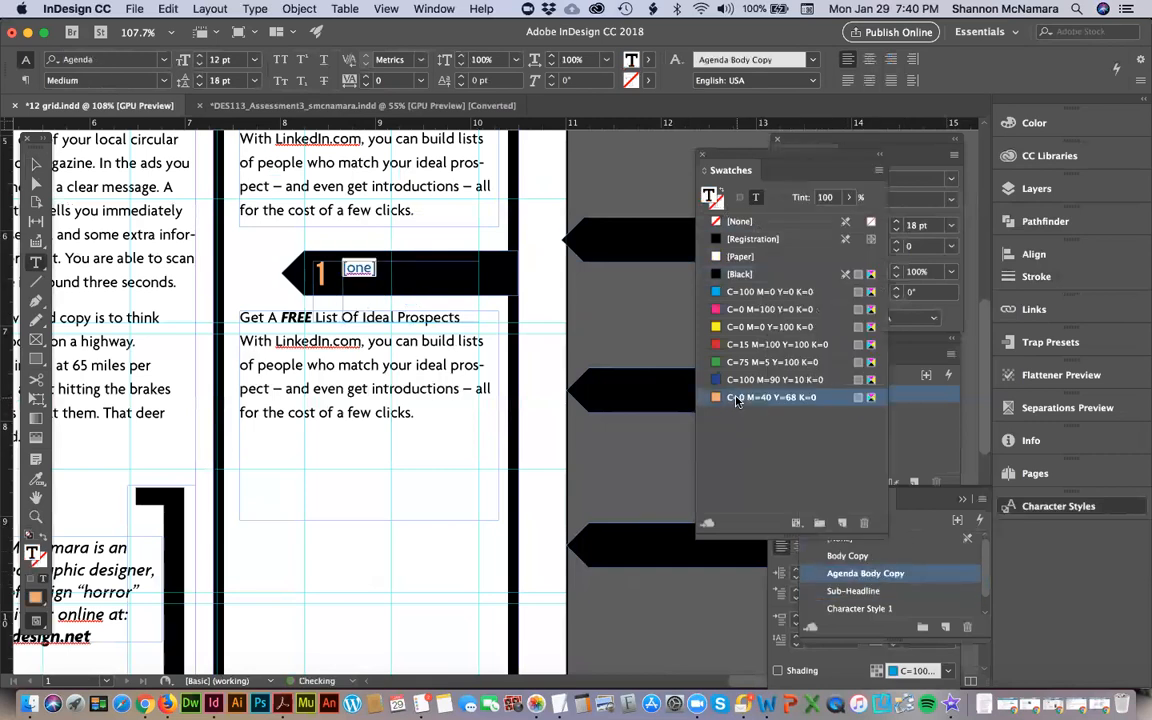
pyautogui.press('super+shift+a')
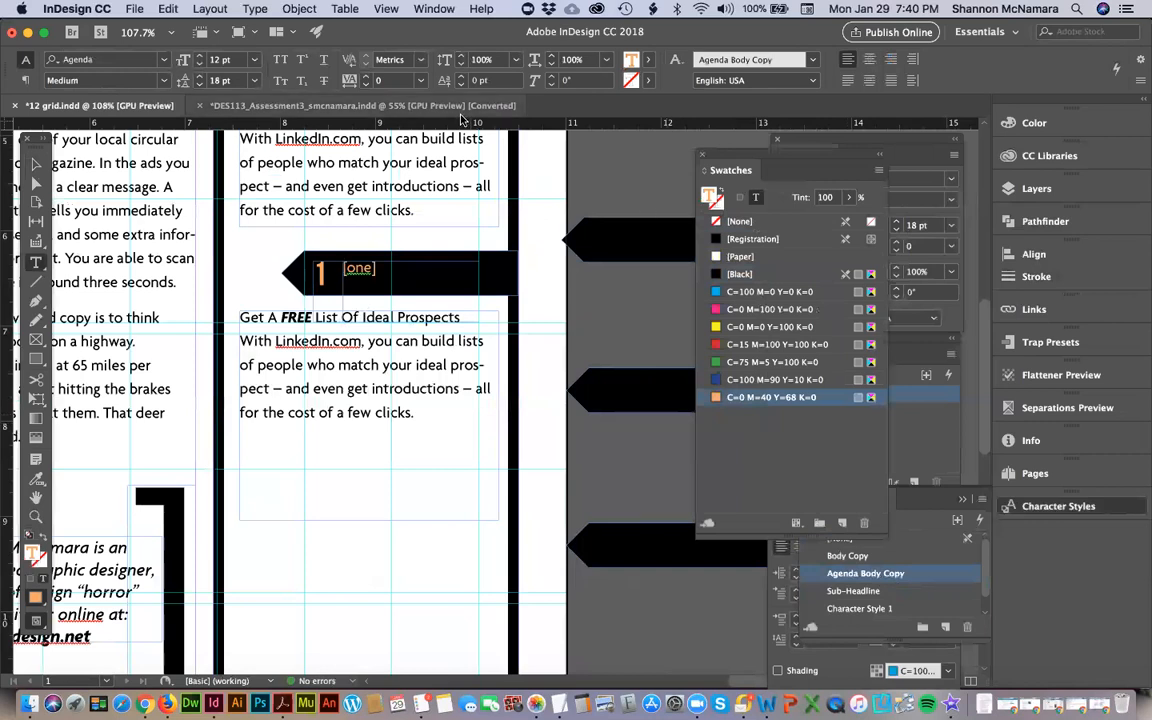
pyautogui.doubleClick(358, 268)
pyautogui.press('super+shift+a')
pyautogui.click(35, 165)
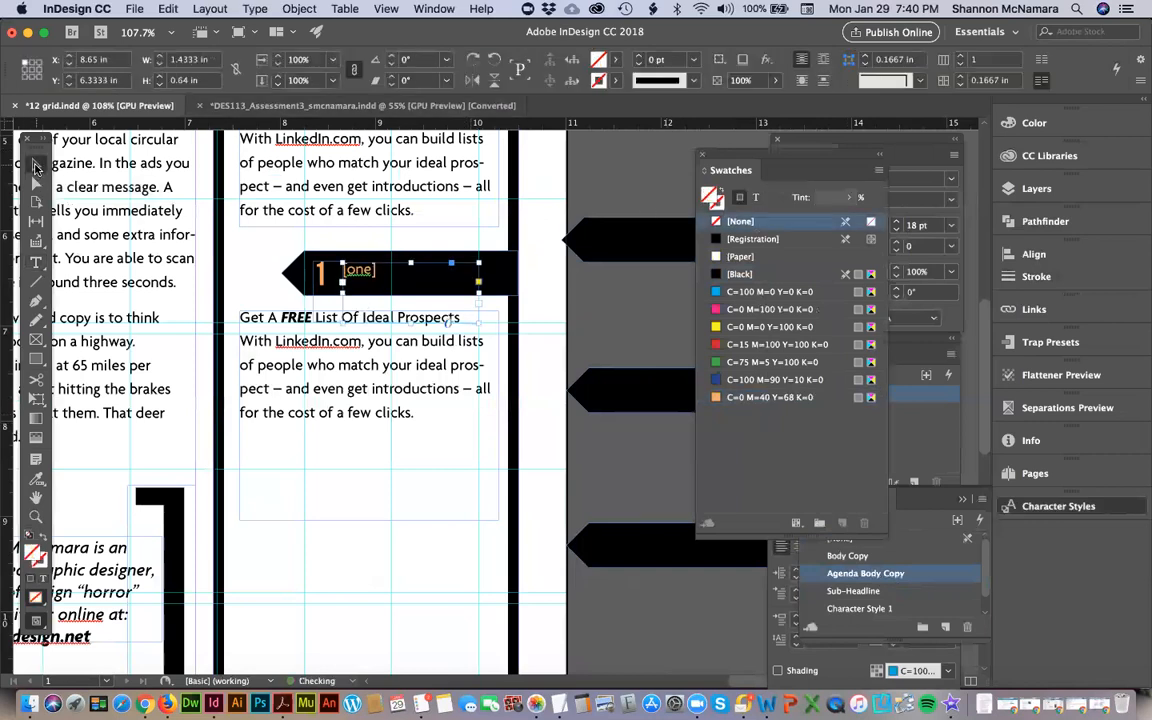
# Fit the frame of the number 1 to its text and align it to the vertical center of the black arrow.
pyautogui.press('z')
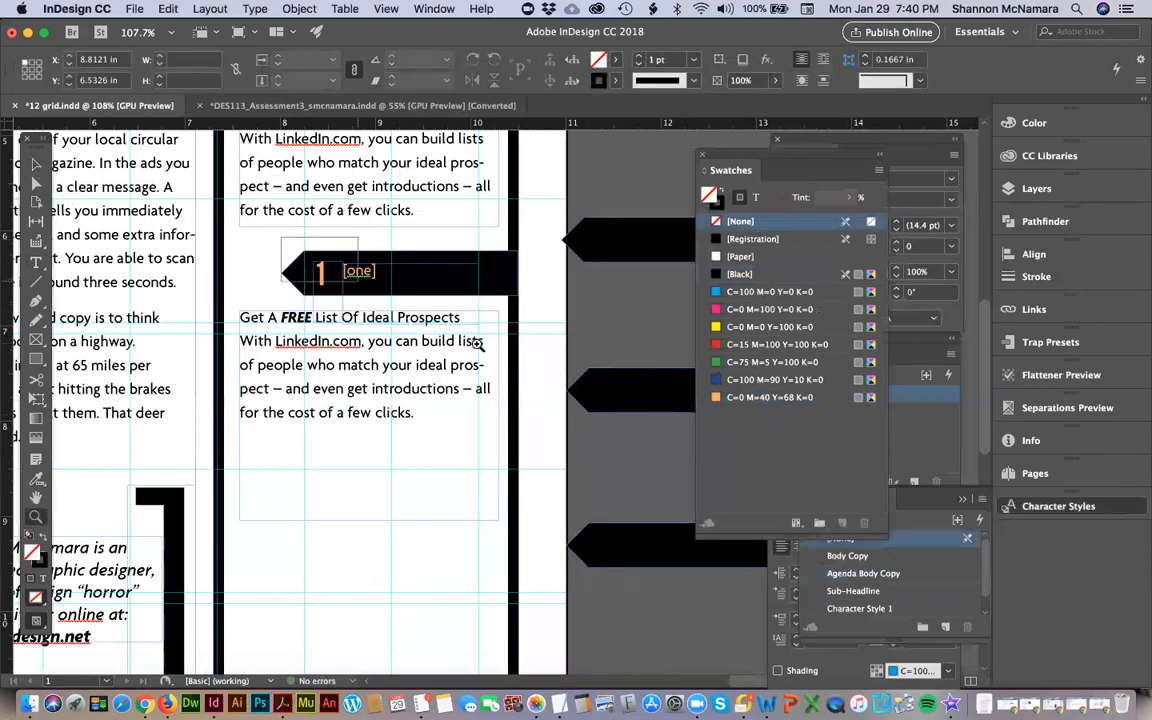
pyautogui.moveTo(282, 236); pyautogui.dragTo(478, 343)
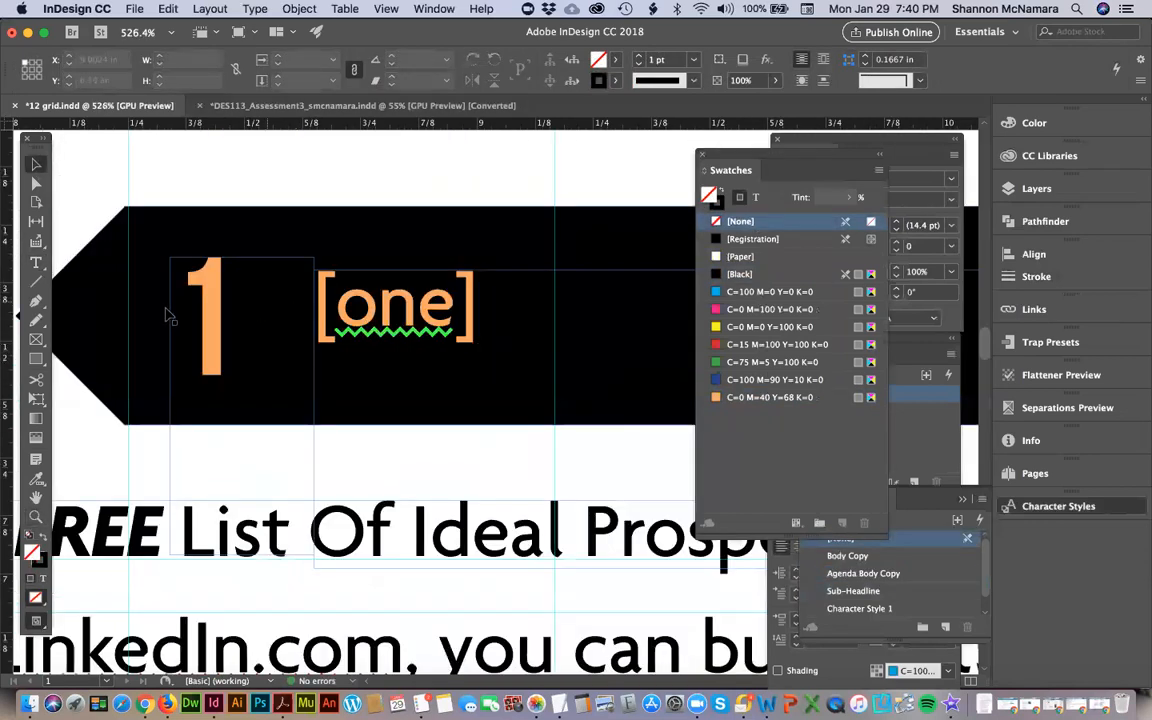
pyautogui.doubleClick(211, 314)
pyautogui.click(35, 165)
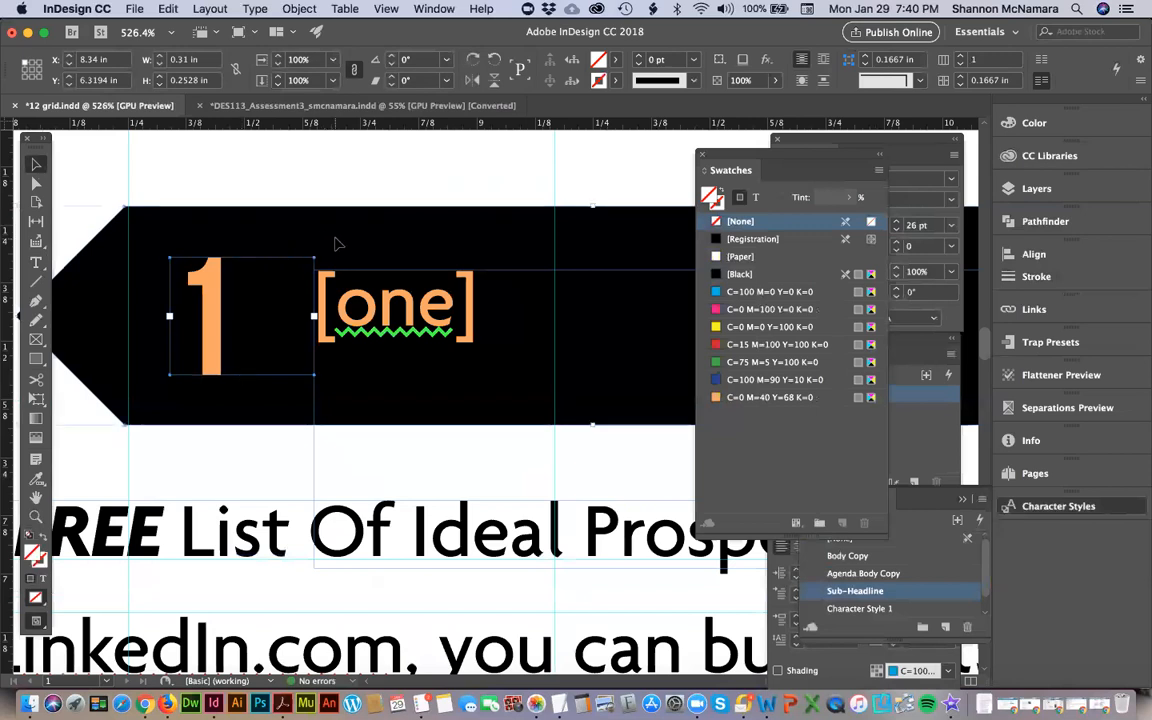
pyautogui.keyDown('shift'); pyautogui.click(210, 238); pyautogui.keyUp('shift')
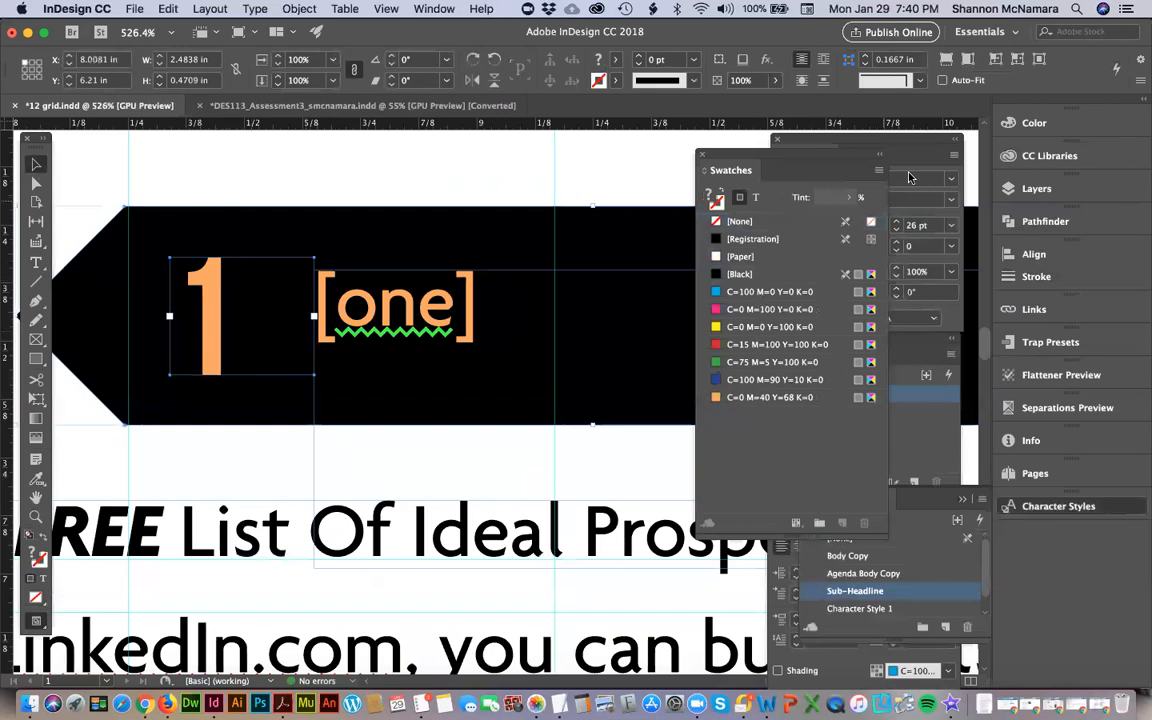
pyautogui.click(1030, 254)
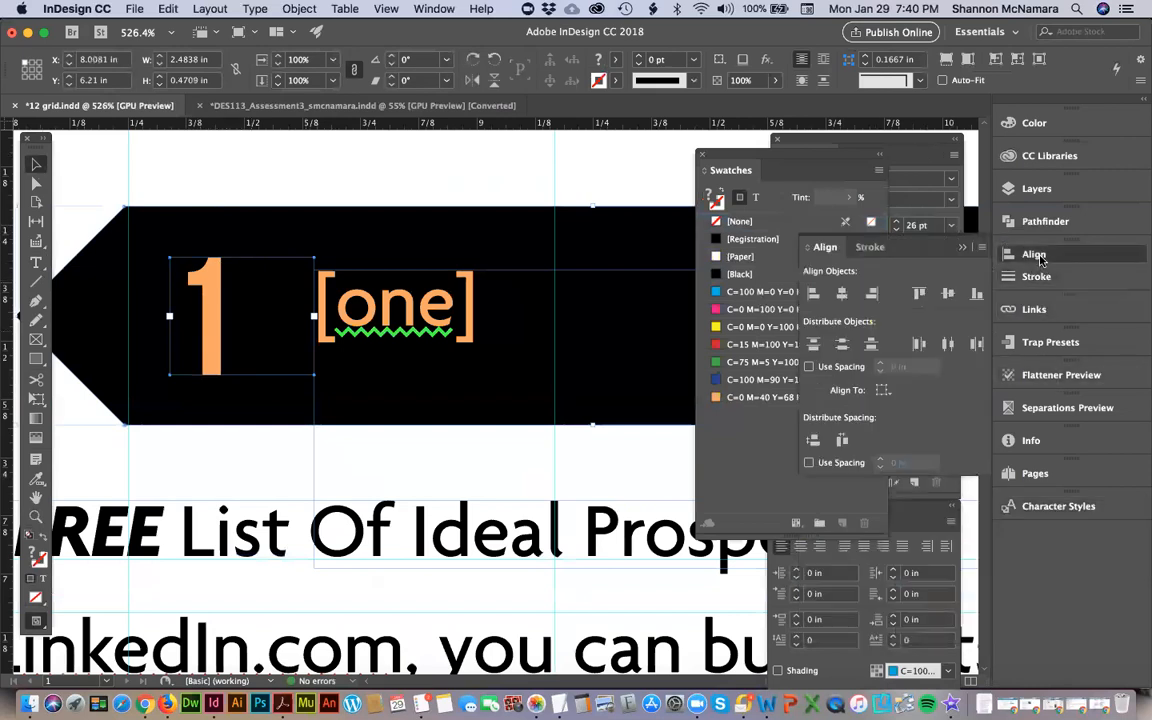
pyautogui.click(946, 294)
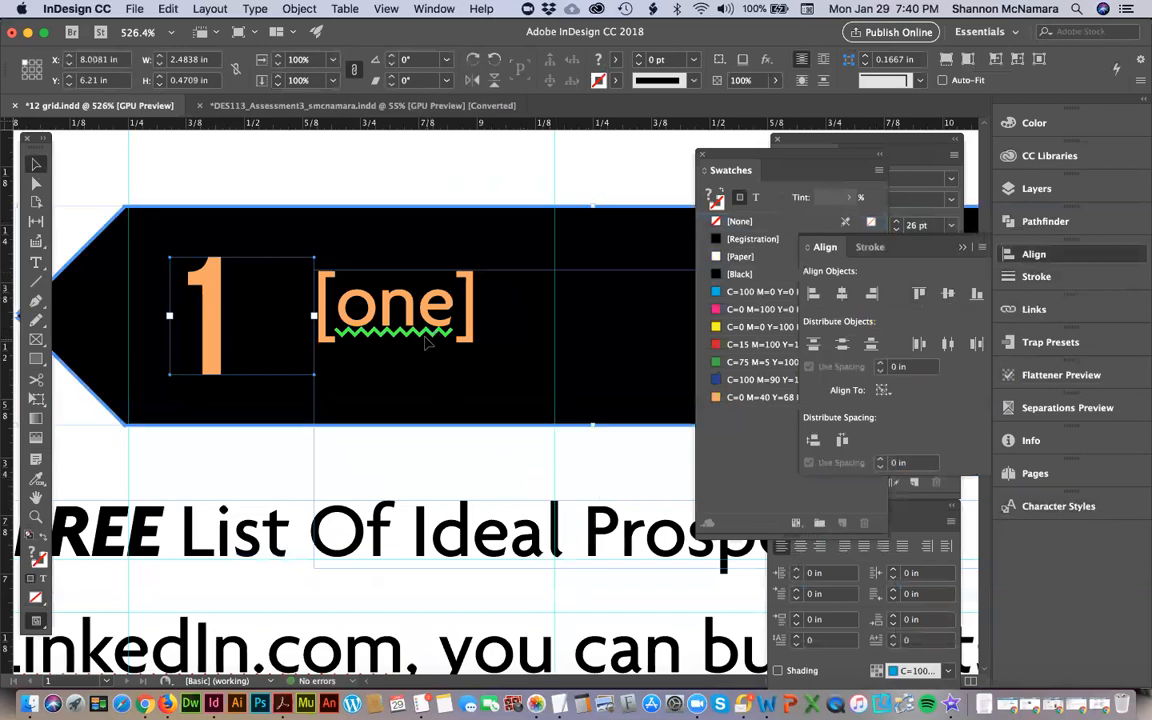
# Shorten the [one] text frame on the arrow to about 0.12 in high.
pyautogui.click(386, 308)
pyautogui.click(437, 268)
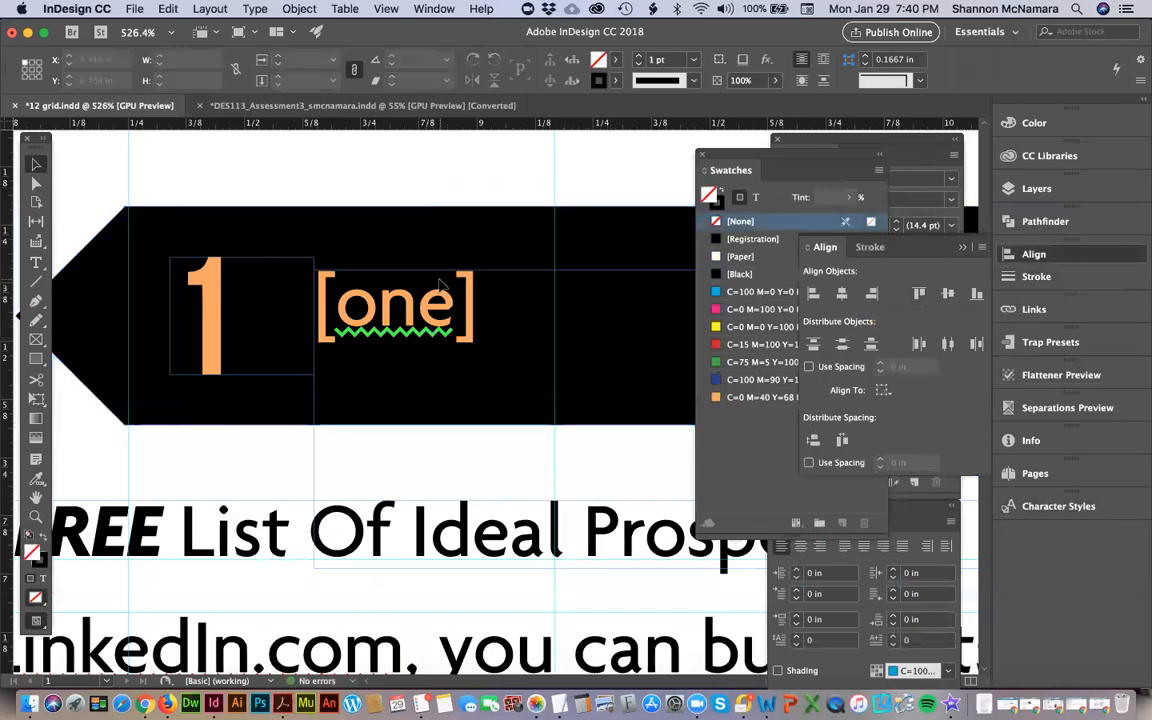
pyautogui.hscroll(5, 466, 560)
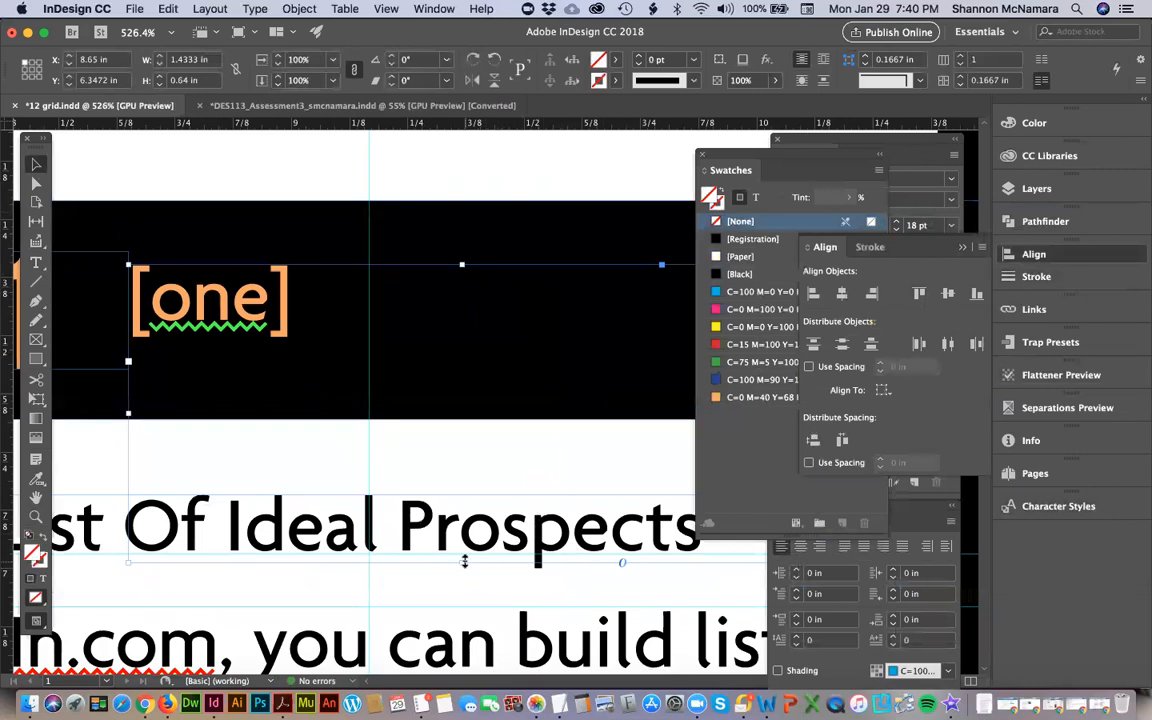
pyautogui.hscroll(-5, 373, 373)
pyautogui.scroll(2, 373, 373)
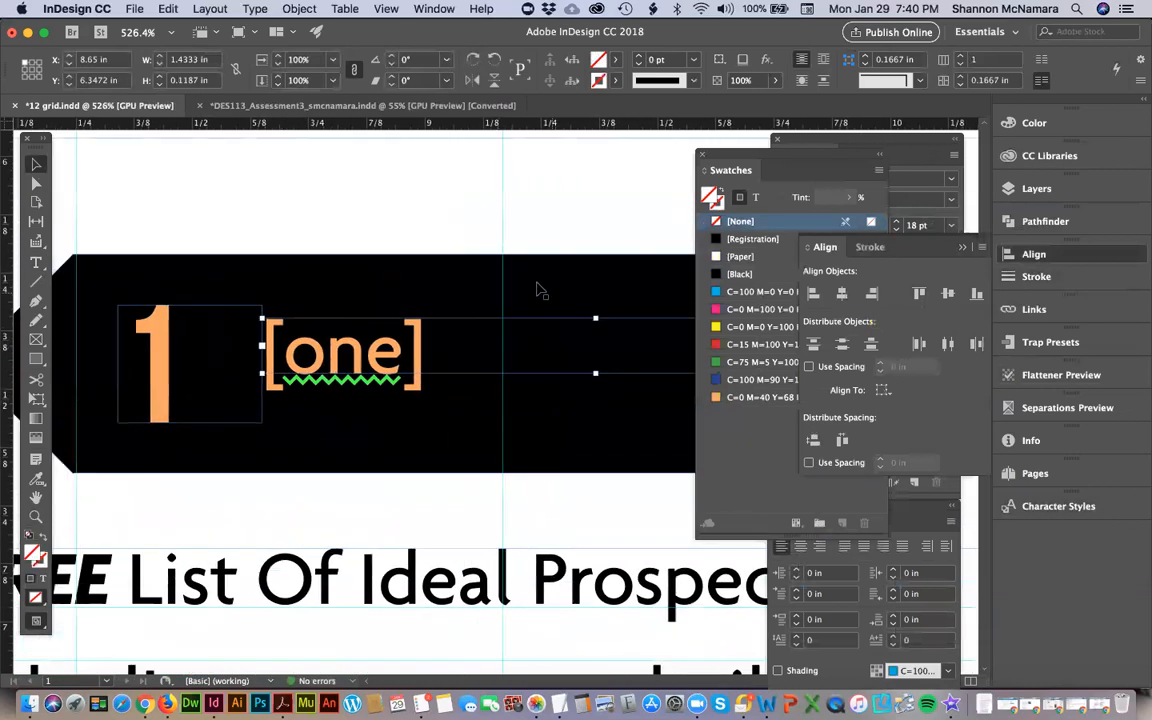
pyautogui.keyDown('shift'); pyautogui.click(540, 288); pyautogui.keyUp('shift')
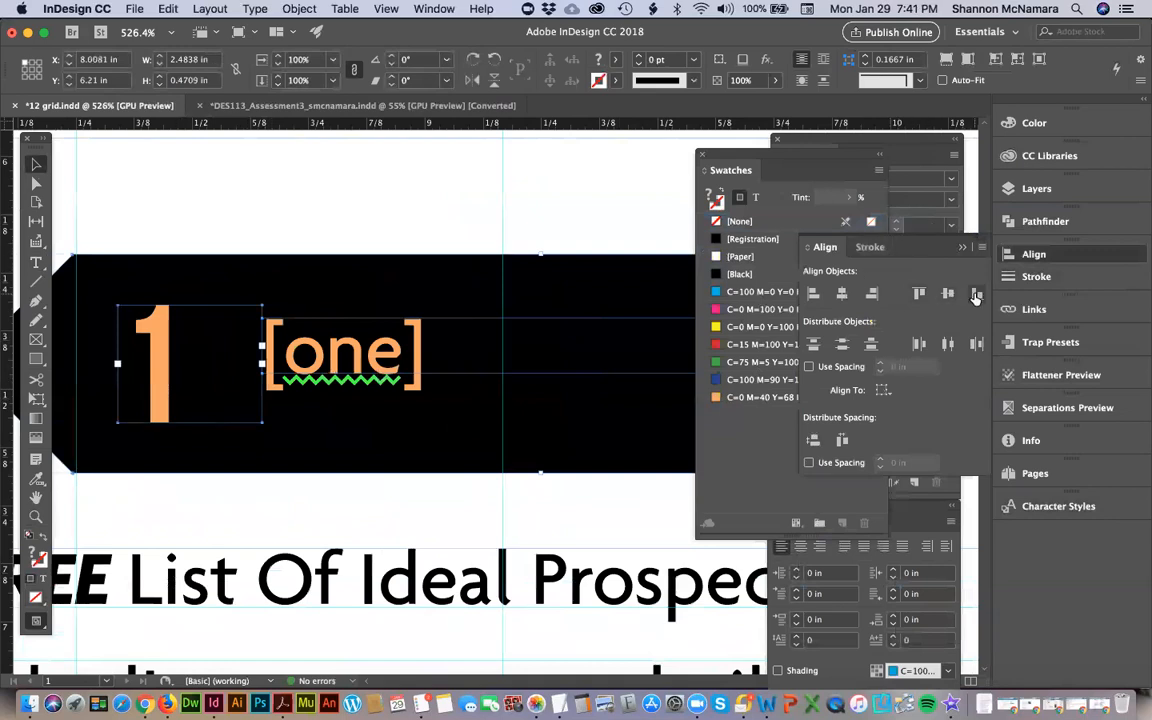
pyautogui.click(977, 293)
pyautogui.press('super+z')
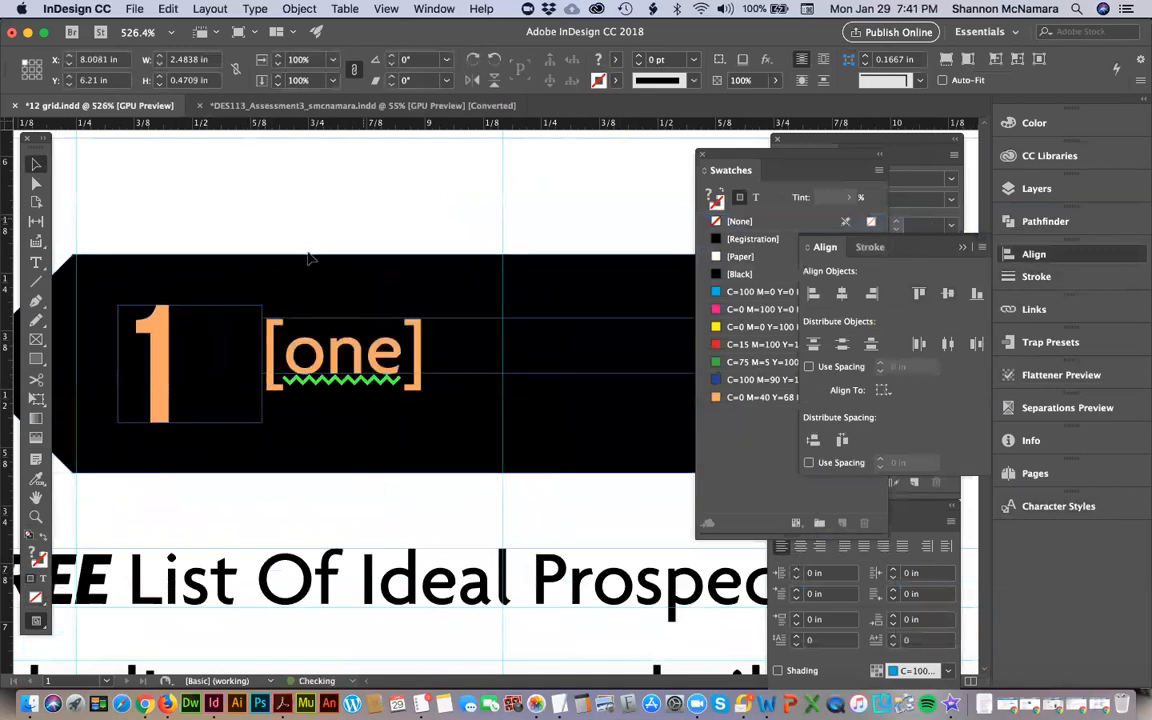
# Align the bottom edges of the number 1 and [one] text frames on the arrow.
pyautogui.keyDown('shift'); pyautogui.click(375, 359); pyautogui.keyUp('shift')
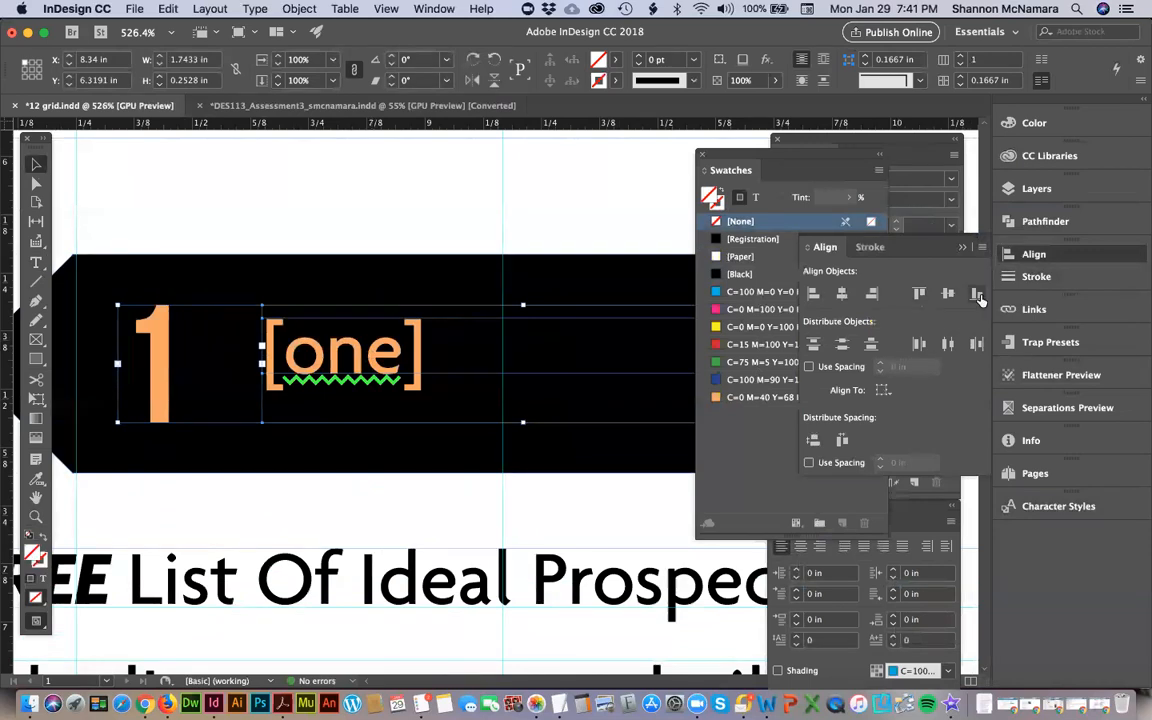
pyautogui.click(977, 293)
pyautogui.click(355, 508)
# Nudge the [one] label upward and set its Y position to 6.4155 in.
pyautogui.click(418, 410)
pyautogui.press('Up')
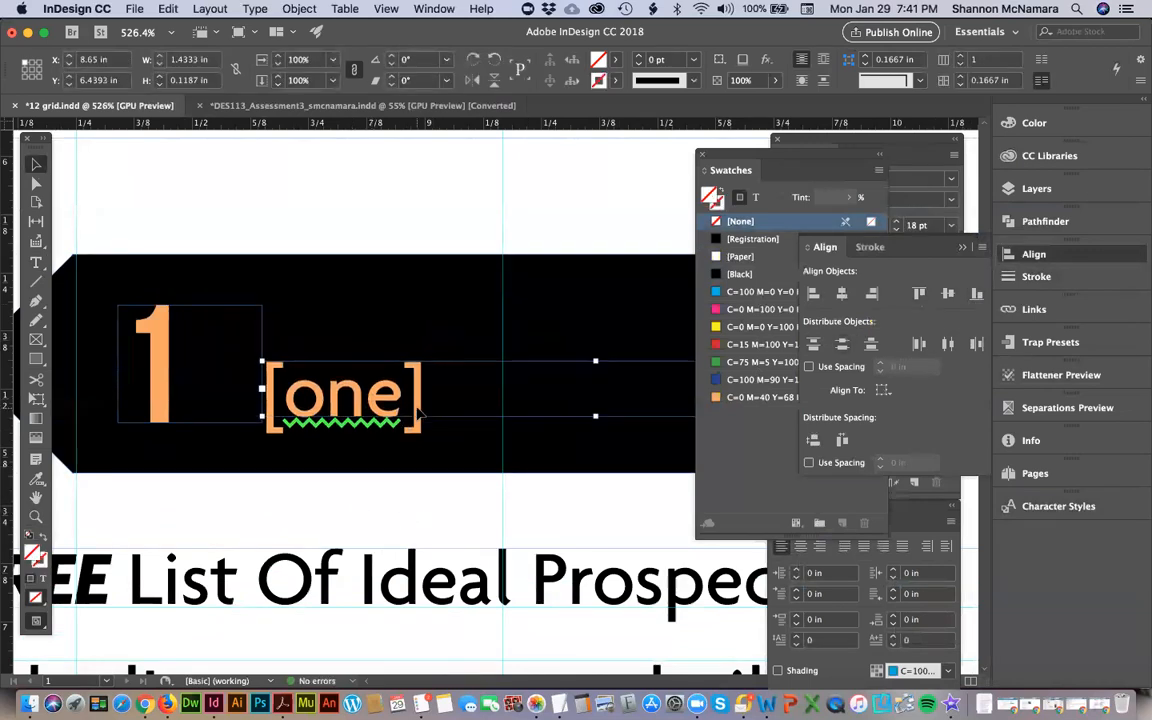
pyautogui.press('Up')
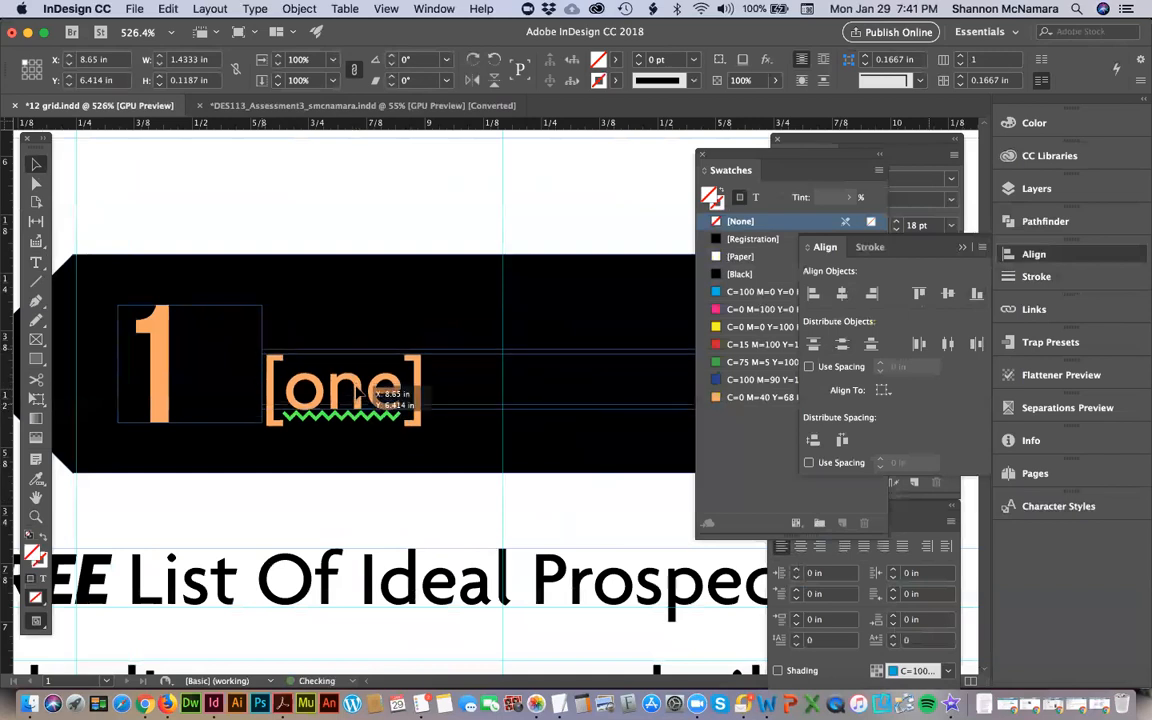
pyautogui.press('Up')
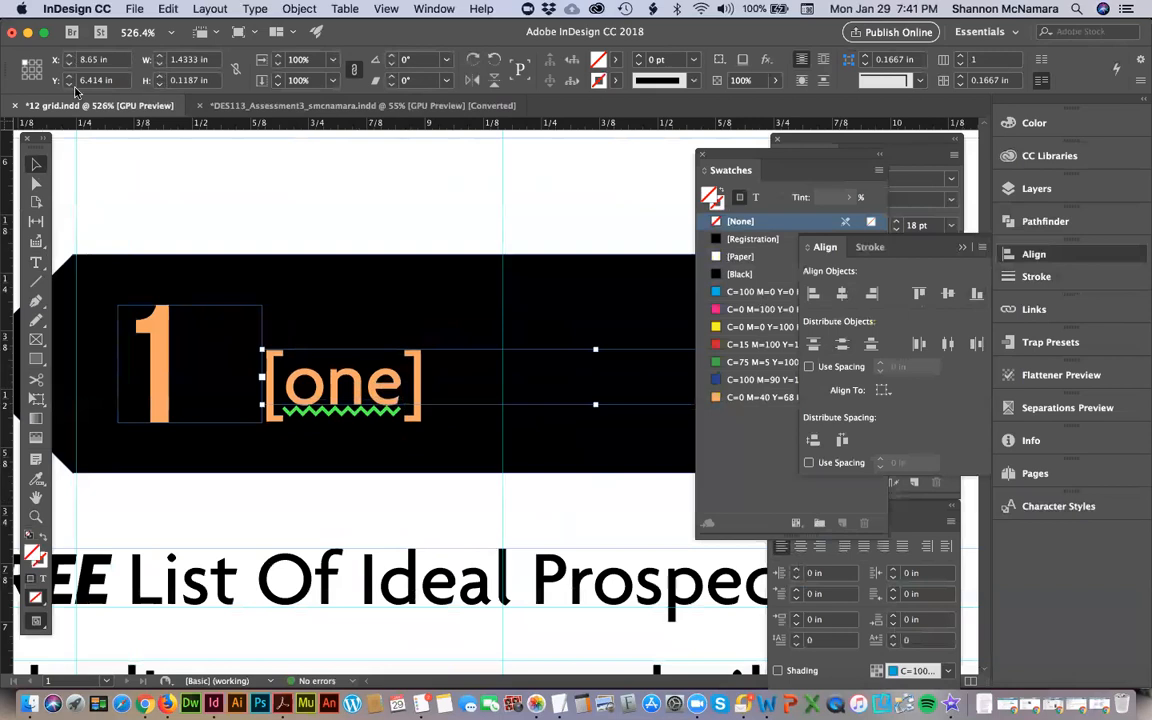
pyautogui.click(100, 86)
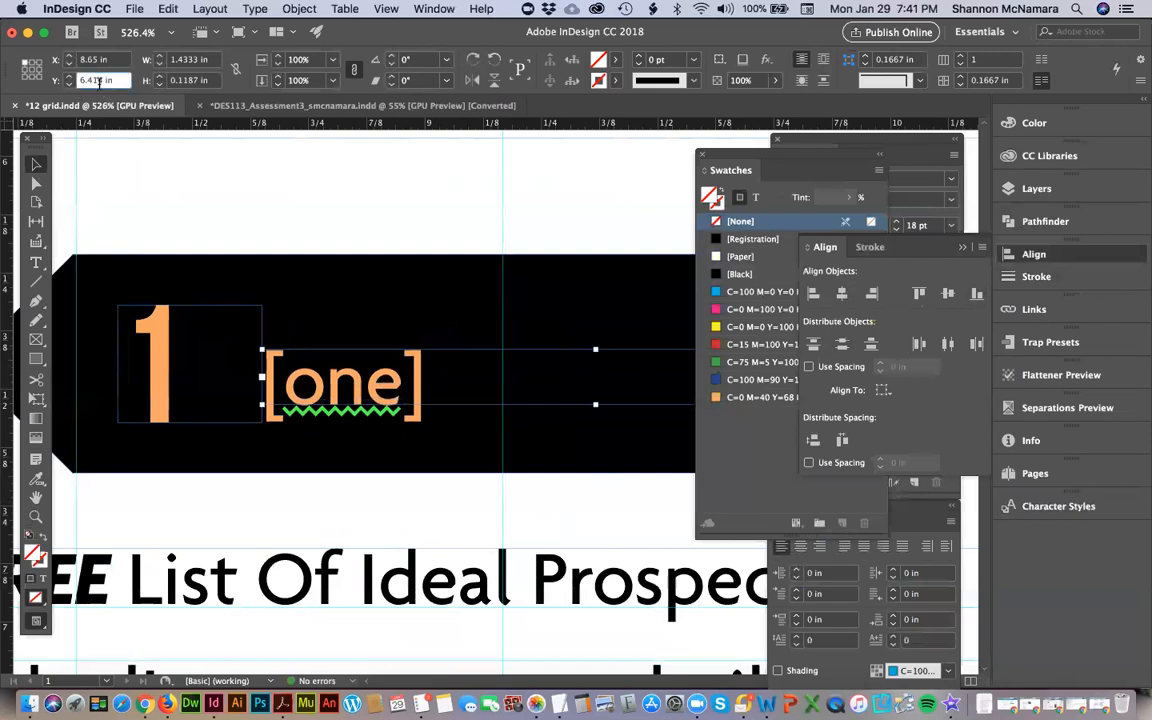
pyautogui.press('Return')
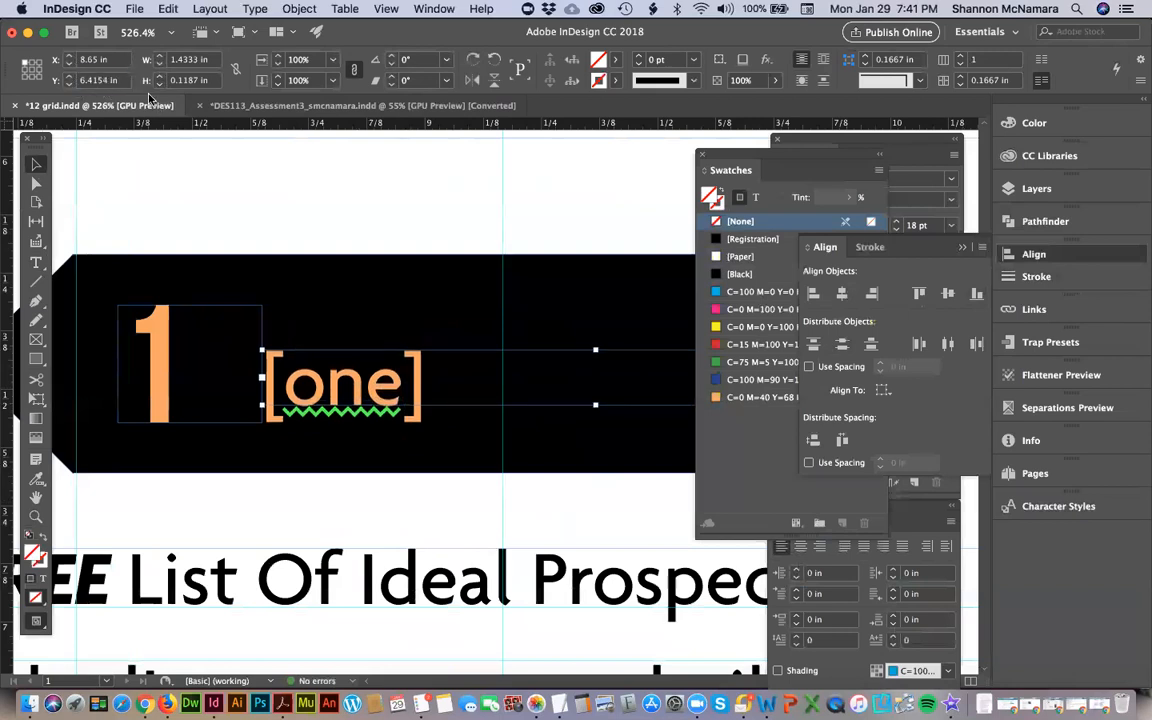
pyautogui.click(106, 87)
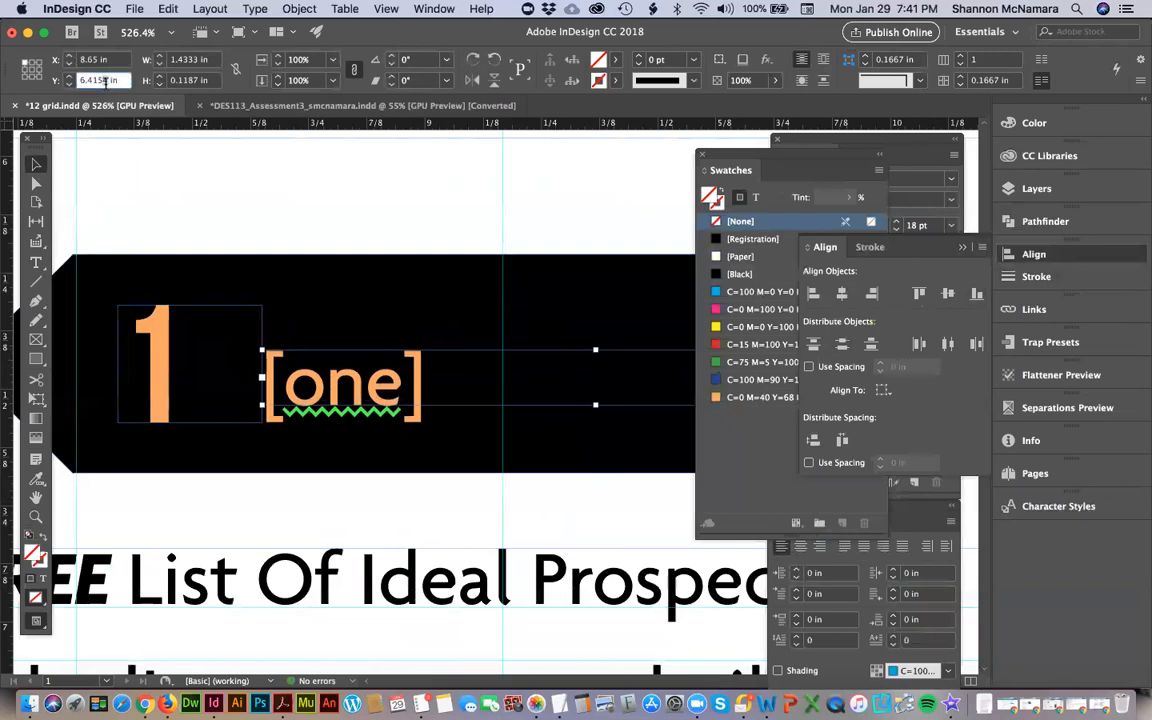
pyautogui.press('Return')
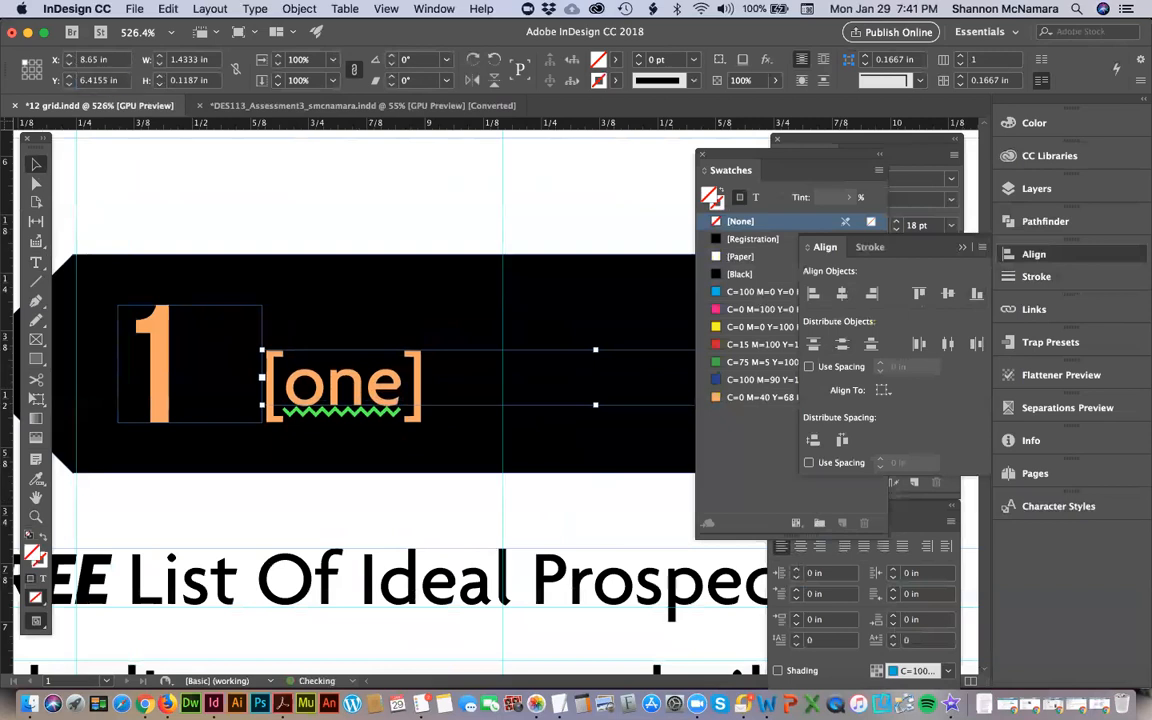
# Switch to the badvertising.docx document in Word and copy the first numbered tip, from "Set up an account" to "new prospects.".
pyautogui.click(379, 199)
pyautogui.press('super+0')
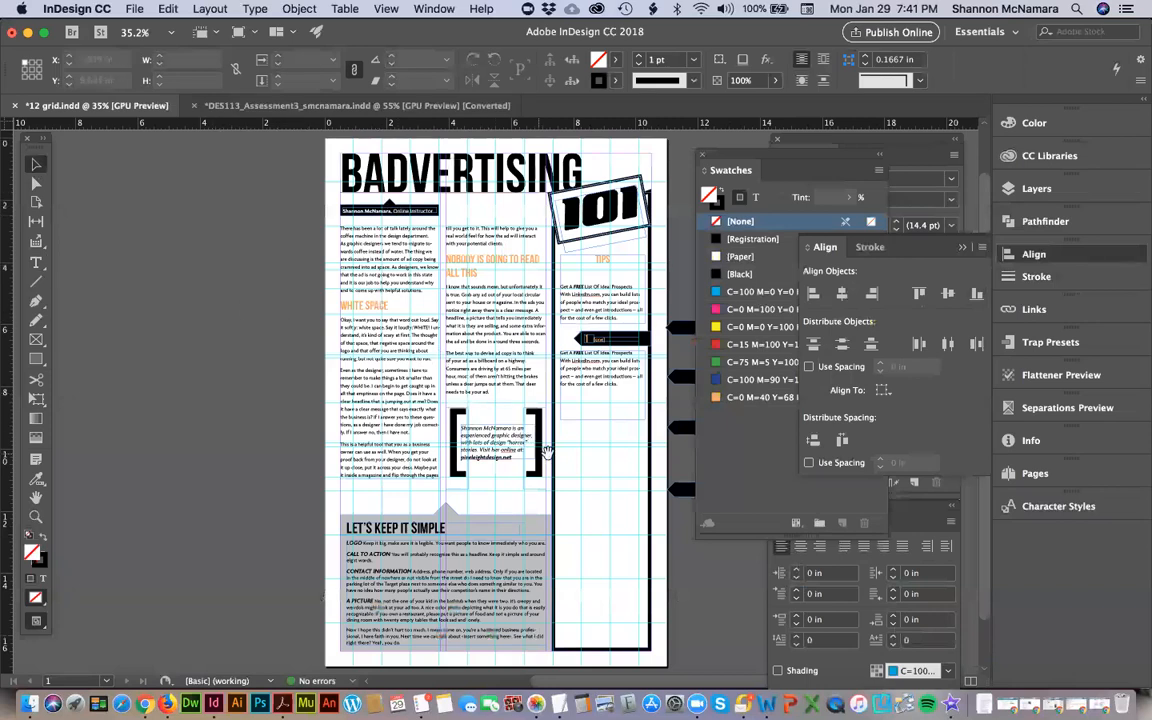
pyautogui.scroll(-2, 300, 400)
pyautogui.hscroll(2, 300, 400)
pyautogui.press('super+Tab')
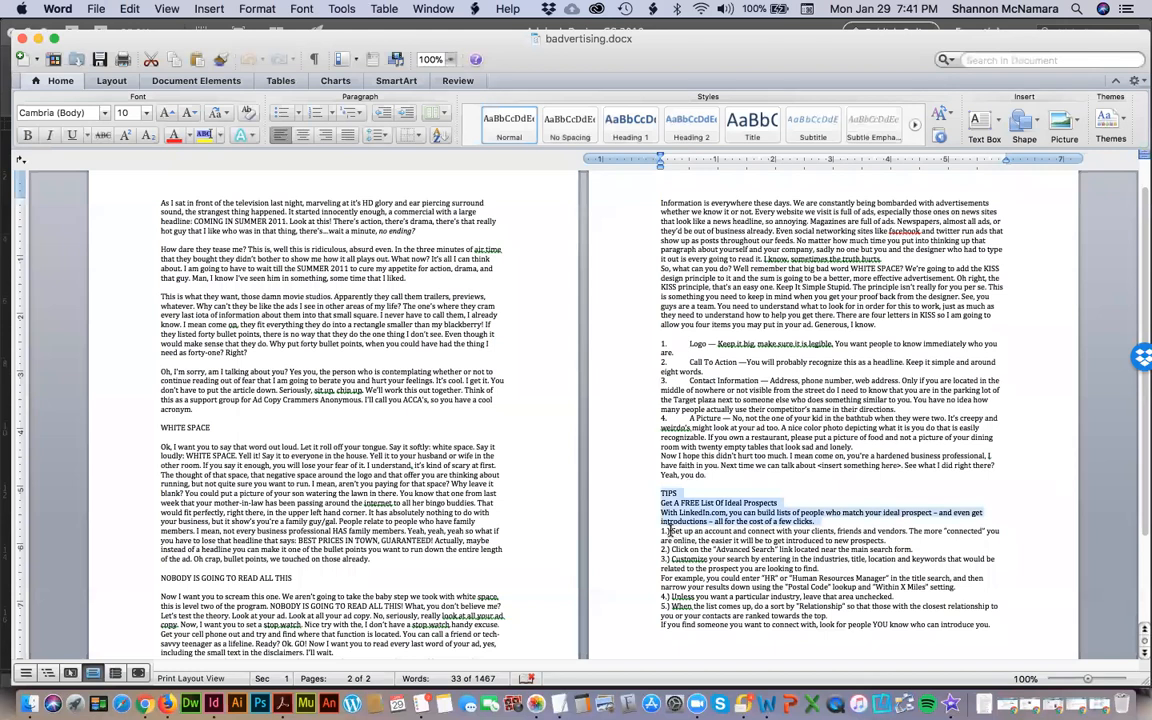
pyautogui.moveTo(671, 531); pyautogui.dragTo(893, 541)
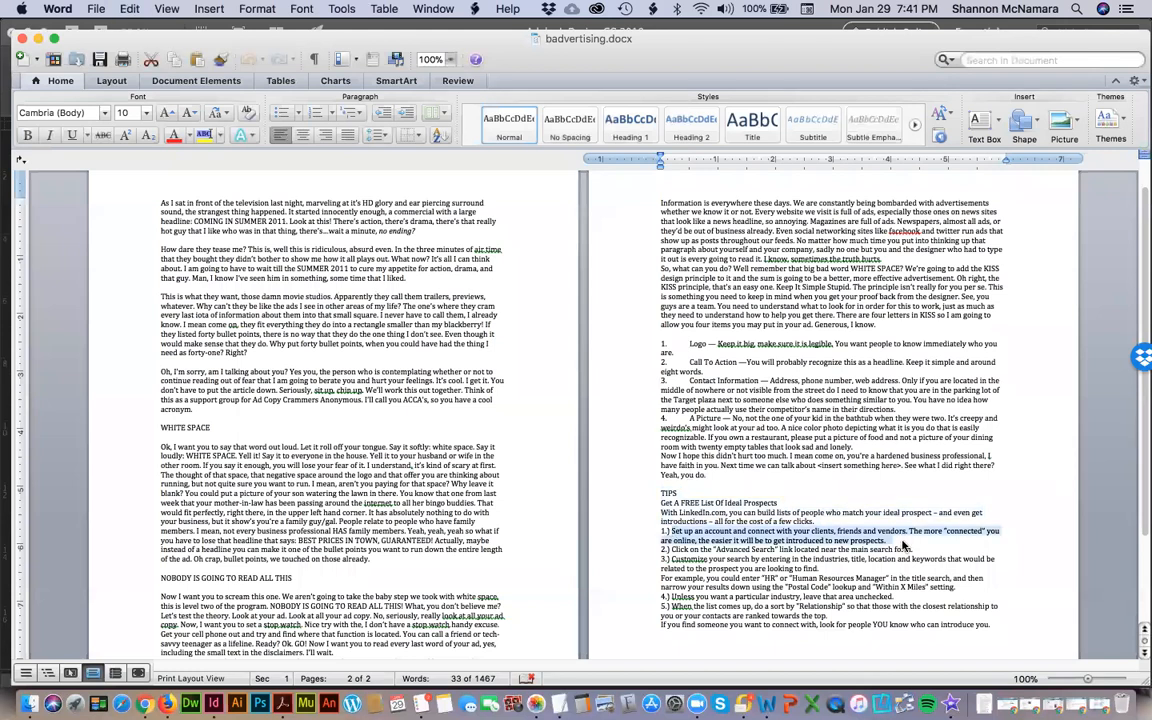
# Return to InDesign and replace the duplicated paragraph below the black arrow with the copied "Set up an account" tip.
pyautogui.press('super+Tab')
pyautogui.write('Set up an account at LinkedIn.com and connect with your clients, friends and vendors. The more "connected" you are online, the easier it will be to get introduced to new prospects.')
pyautogui.press('Escape')
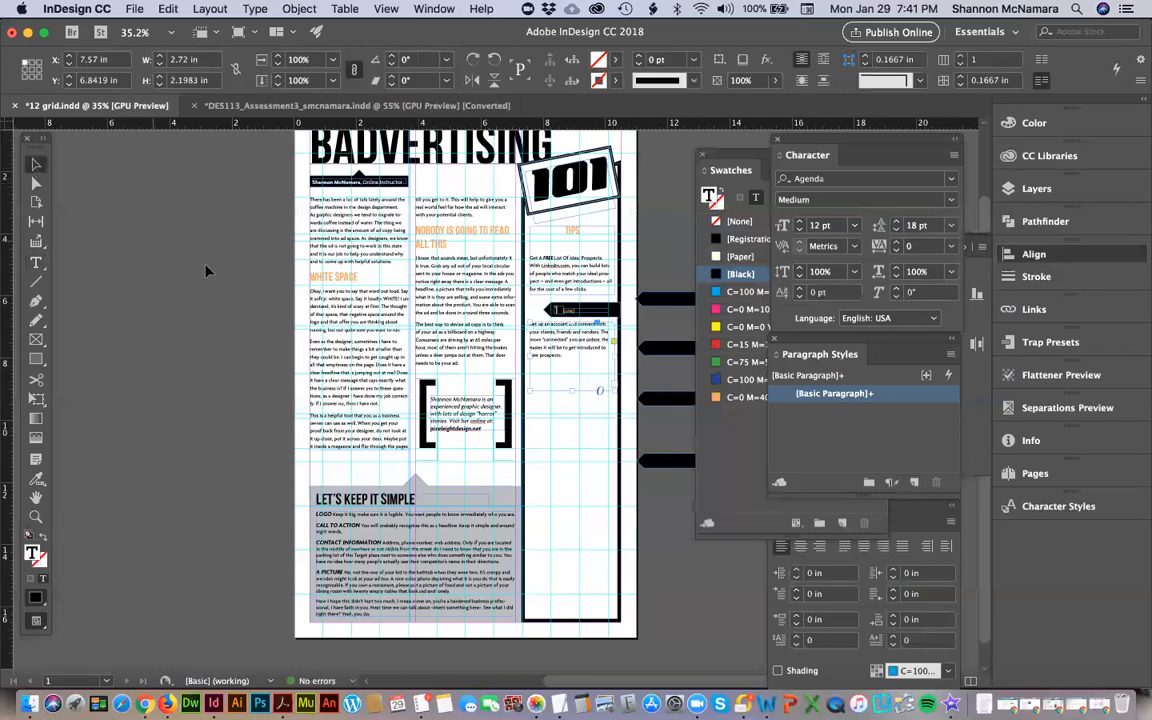
# Shorten the "Set up an account" paragraph's frame so it ends just below its last line.
pyautogui.click(205, 270)
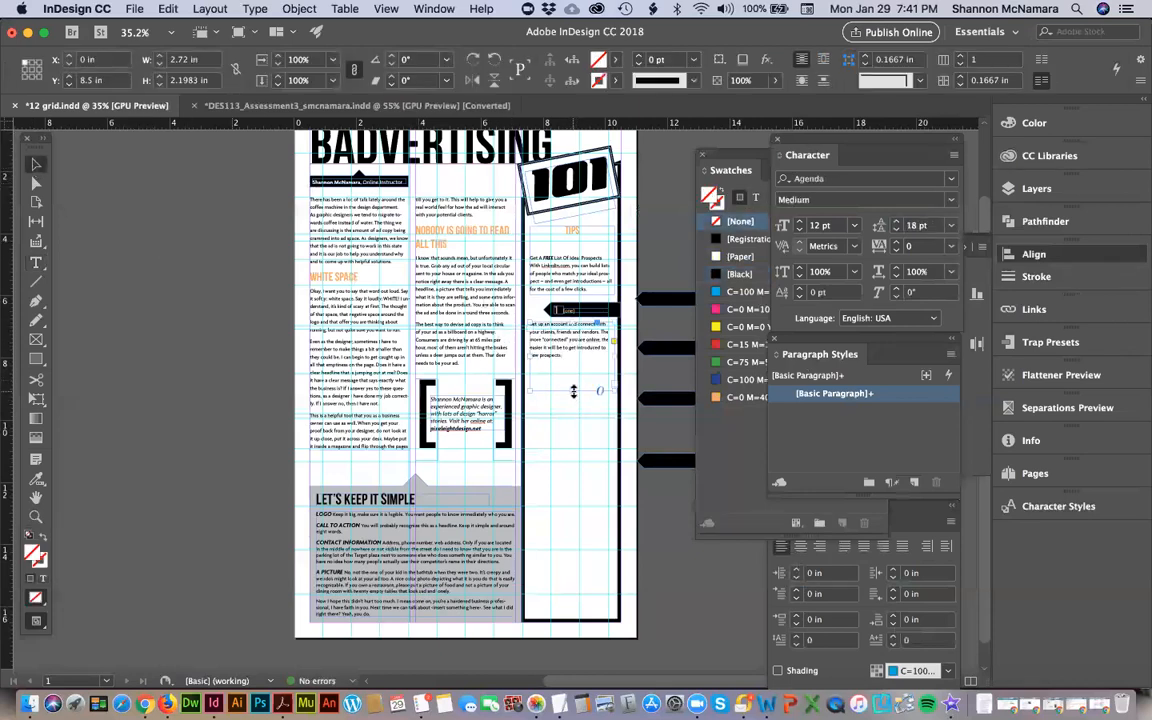
pyautogui.press('z')
pyautogui.moveTo(628, 374); pyautogui.dragTo(671, 417)
pyautogui.moveTo(538, 390); pyautogui.dragTo(456, 401)
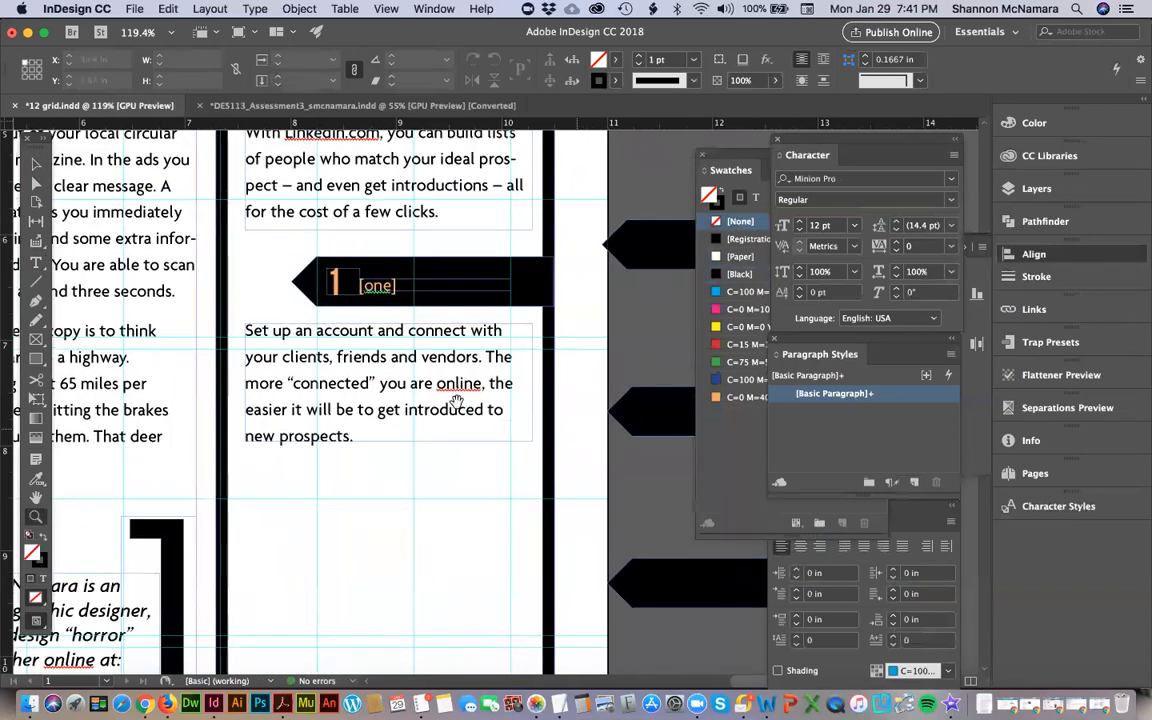
# Shorten the introductory TIPS paragraph's frame above the arrow to about 2.07 in high.
pyautogui.press('t')
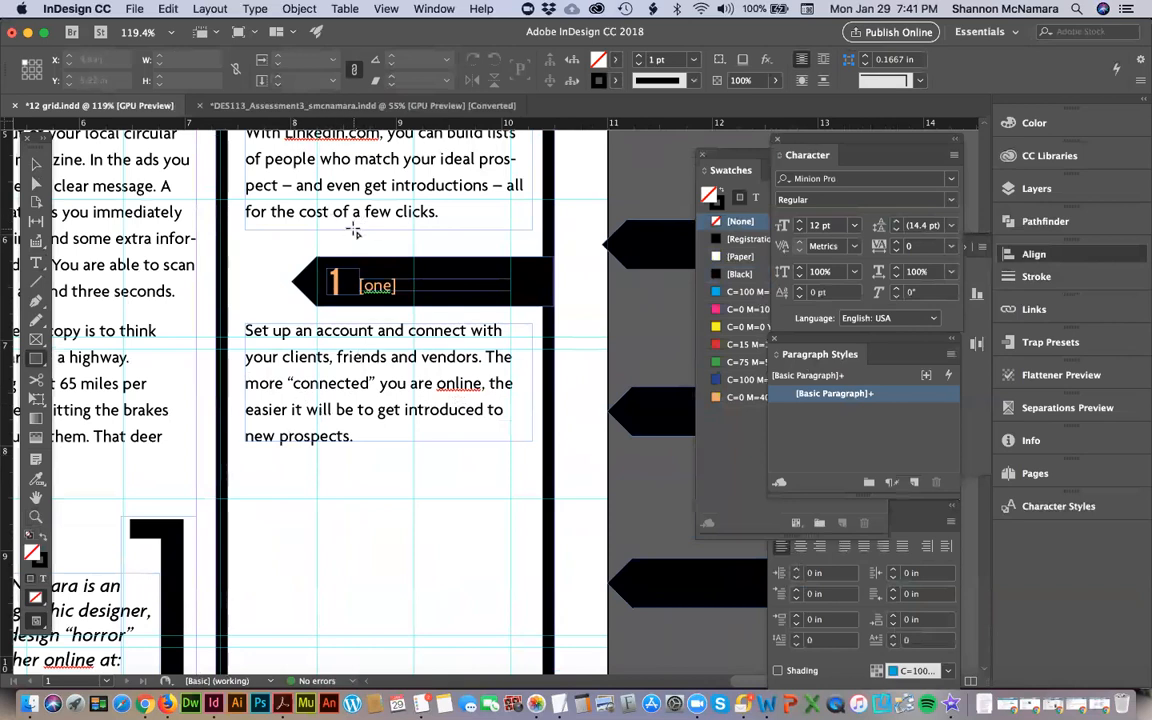
pyautogui.click(40, 160)
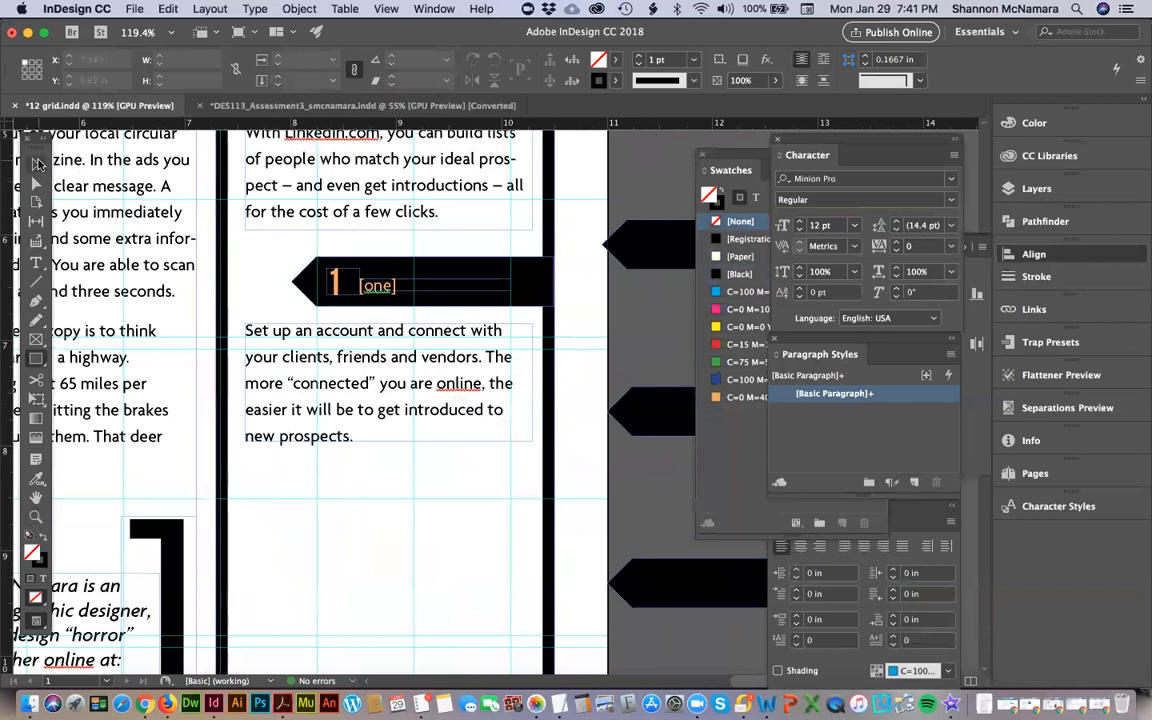
pyautogui.click(369, 224)
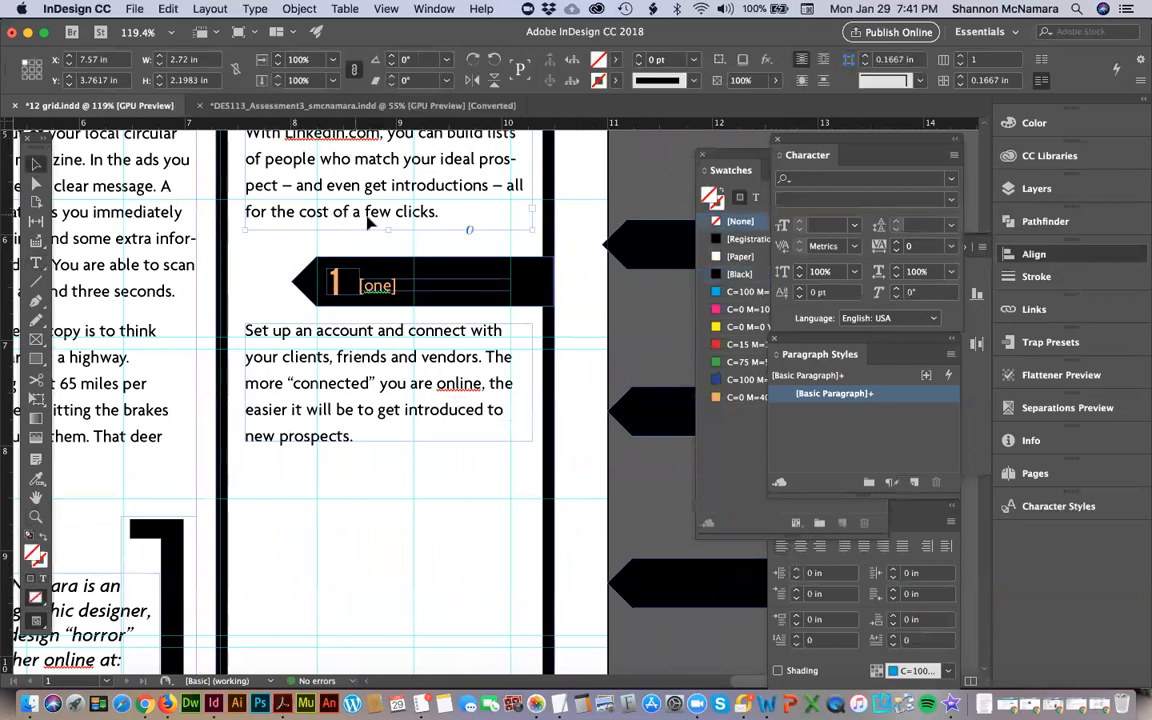
pyautogui.moveTo(388, 230); pyautogui.dragTo(388, 243)
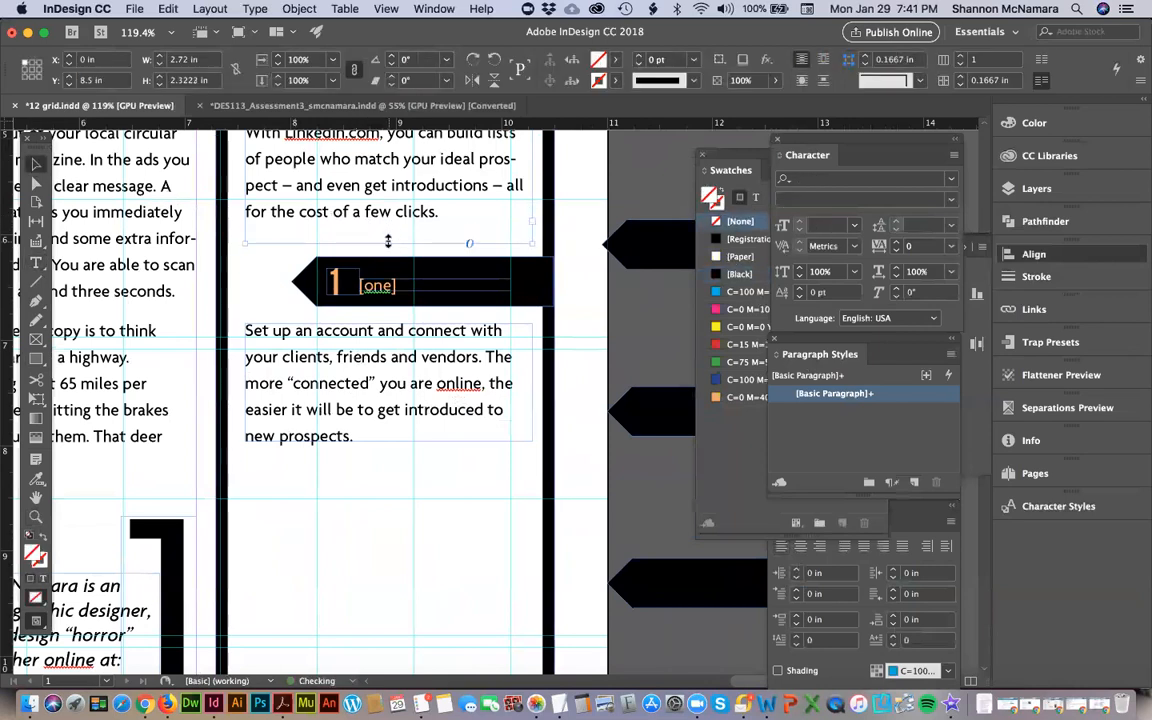
pyautogui.doubleClick(446, 226)
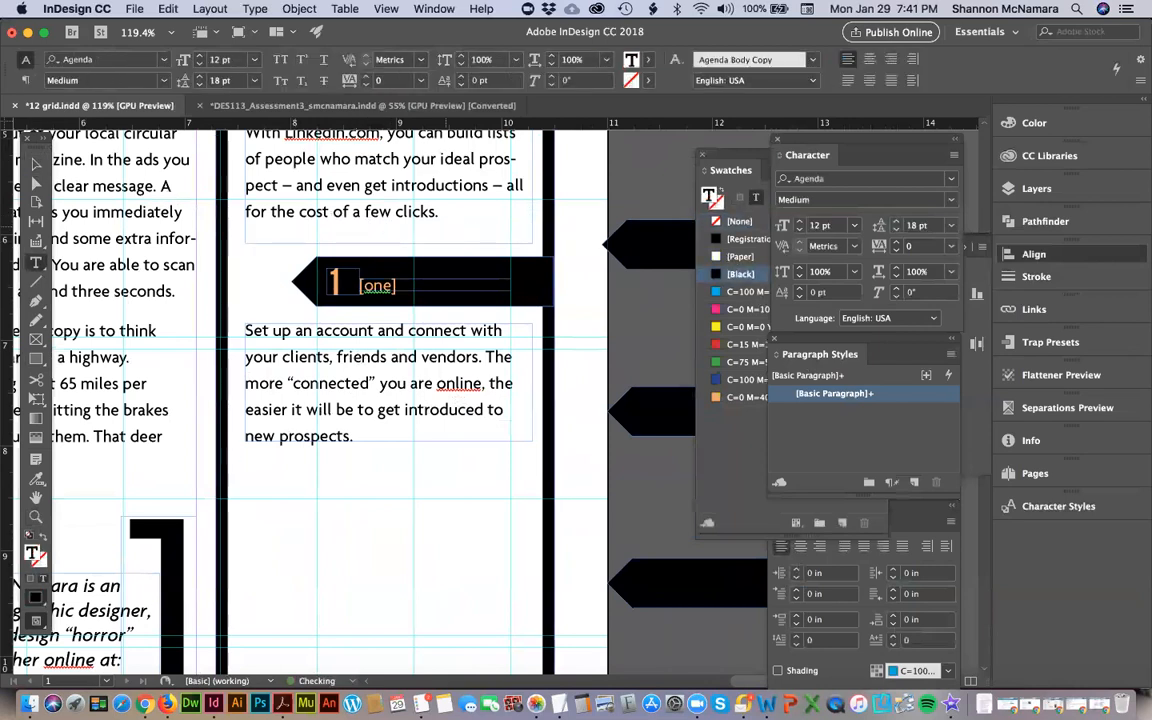
pyautogui.click(36, 163)
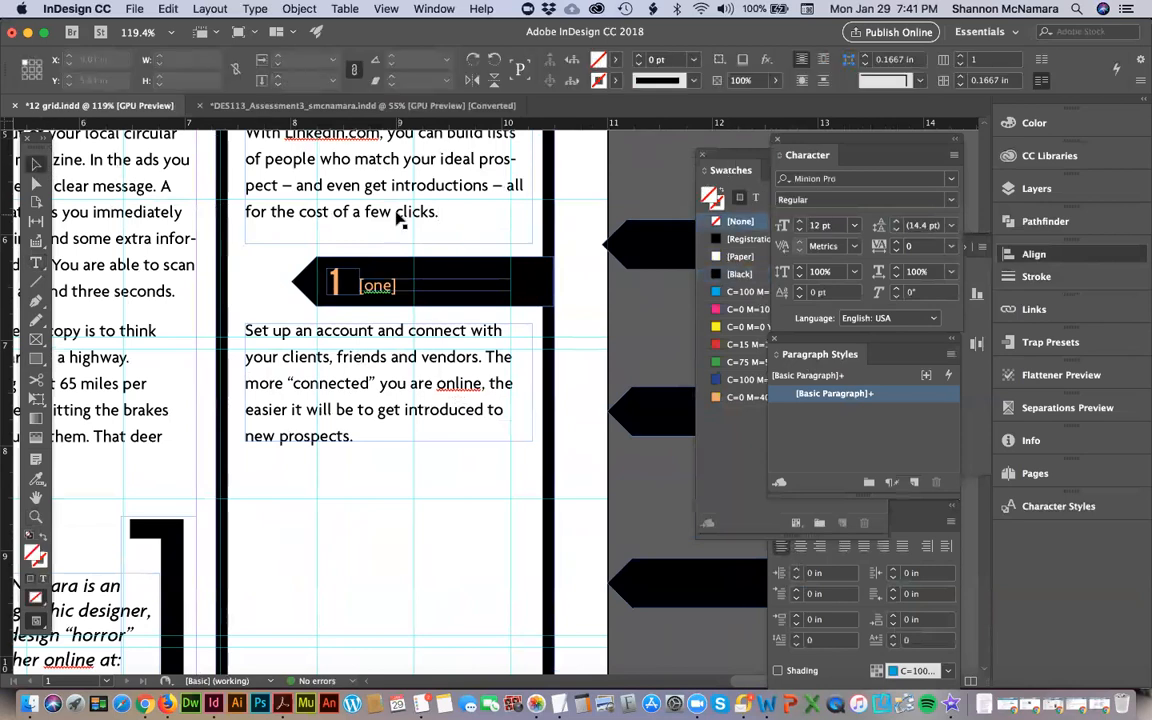
pyautogui.moveTo(388, 244); pyautogui.dragTo(352, 216)
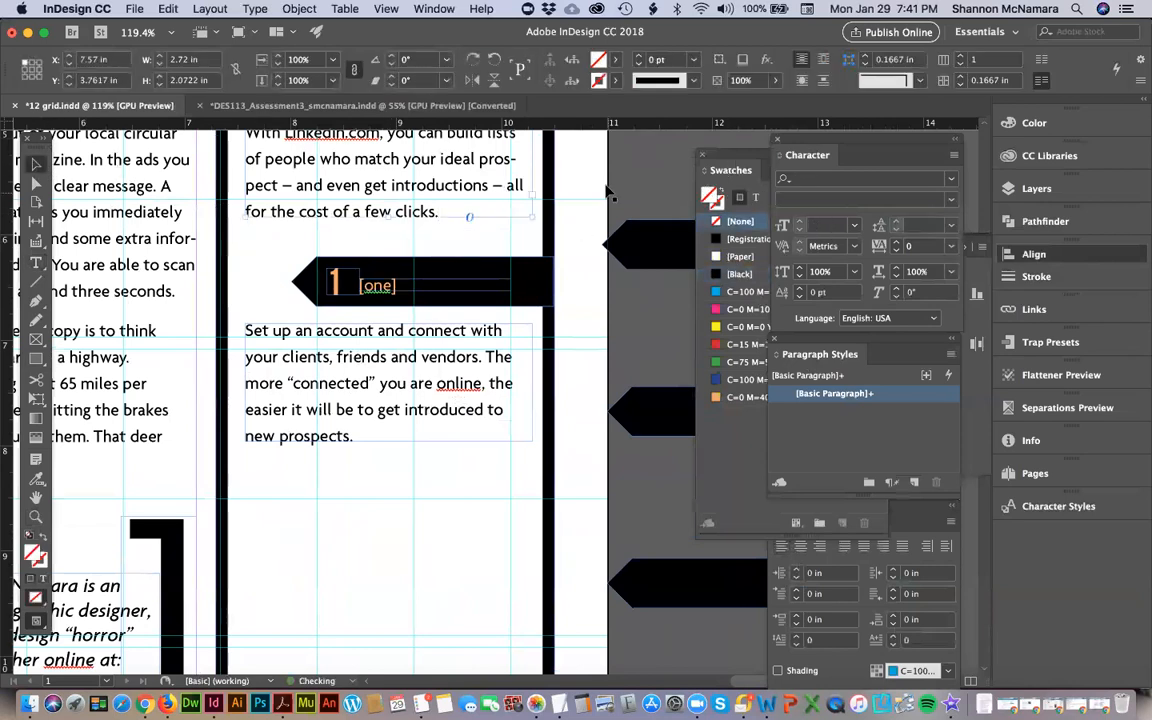
# Create a spacer square about 0.38 in wide filled with C=0 M=40 Y=68 K=0, without stroke, directly below the "Set up an account" paragraph.
pyautogui.click(569, 161)
pyautogui.press('\\')
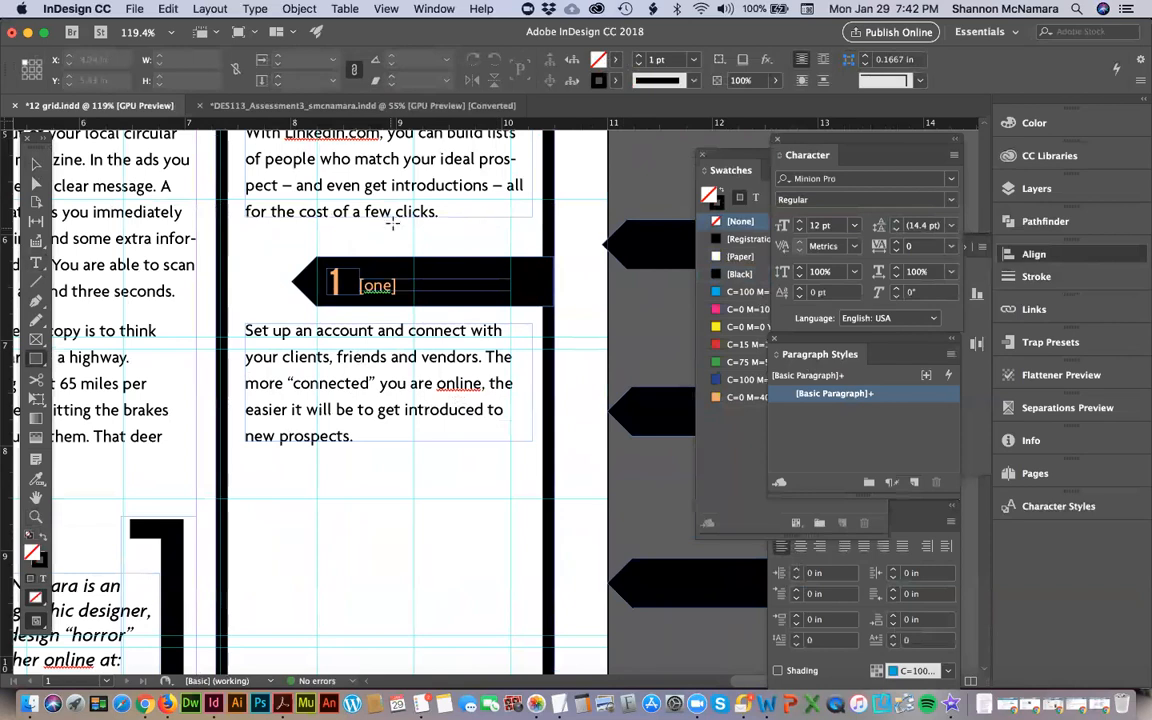
pyautogui.click(42, 539)
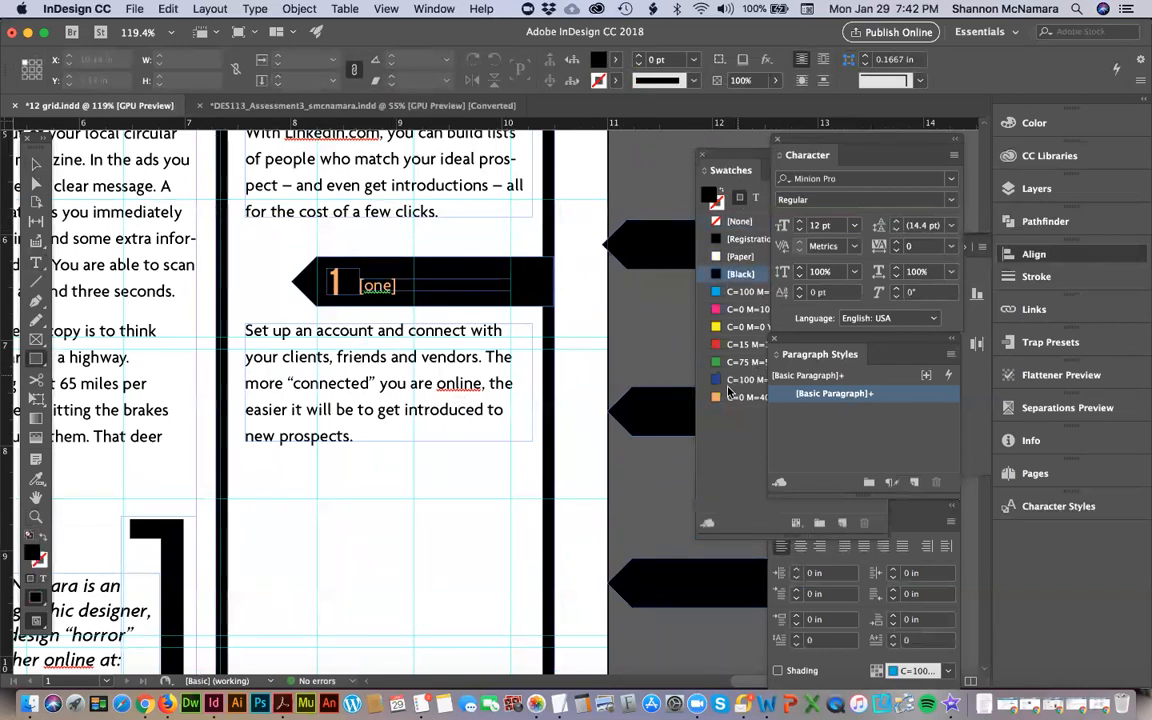
pyautogui.click(735, 399)
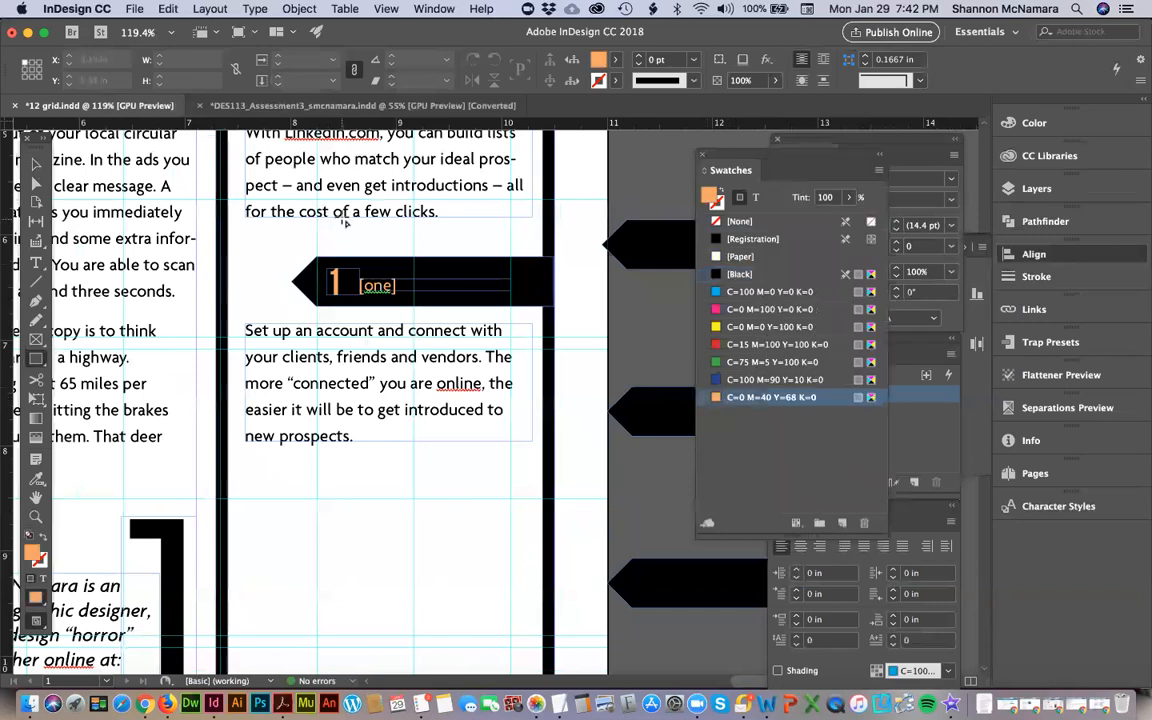
pyautogui.moveTo(352, 229); pyautogui.dragTo(370, 454)
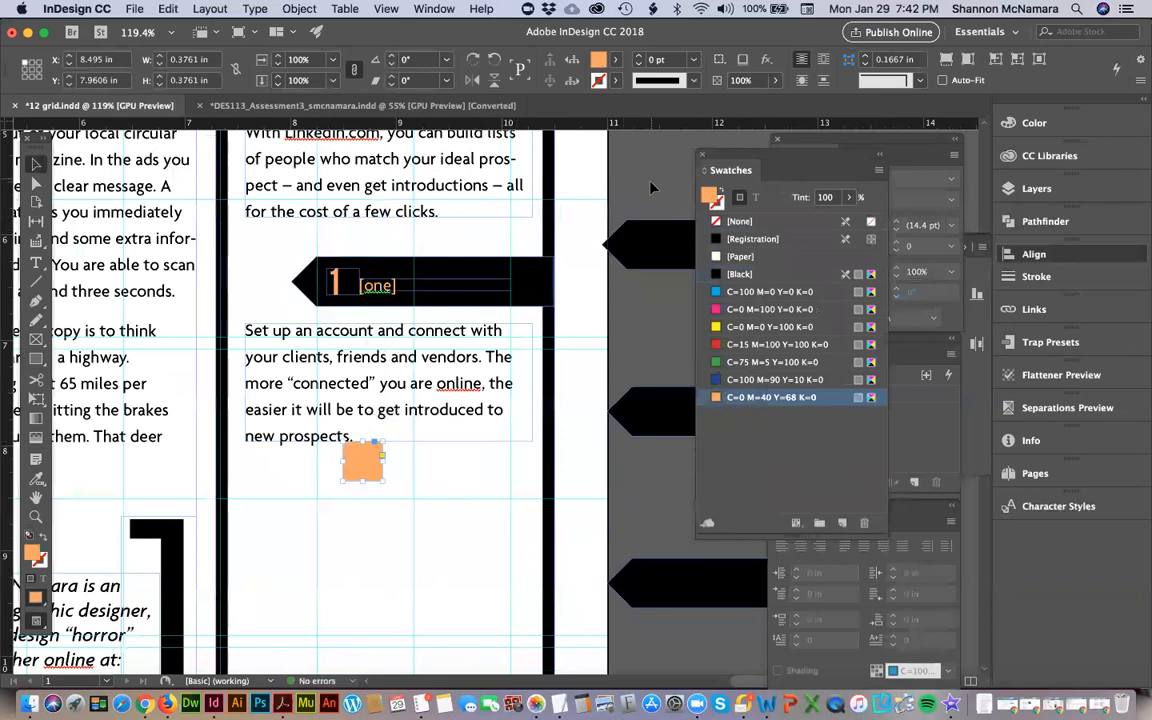
pyautogui.click(584, 595)
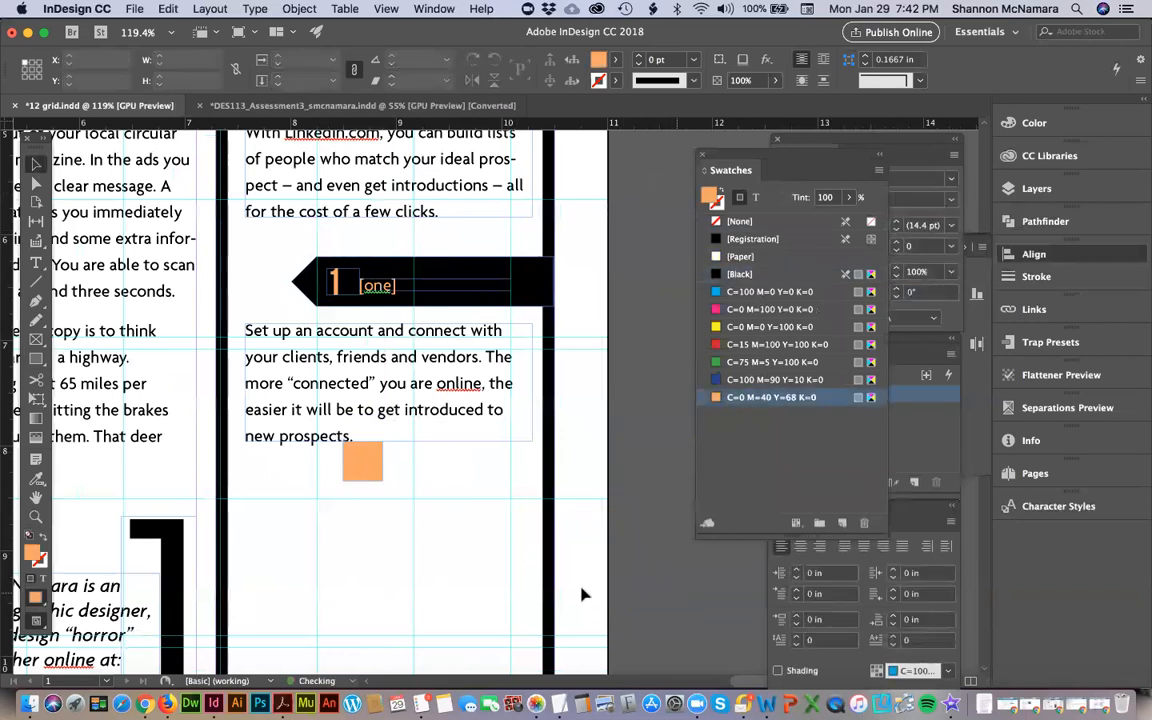
# Duplicate the "1 [one]" arrow banner together with its paragraph straight down to just below the orange square.
pyautogui.click(352, 287)
pyautogui.doubleClick(350, 290)
pyautogui.click(400, 358)
pyautogui.scroll(-4, 421, 322)
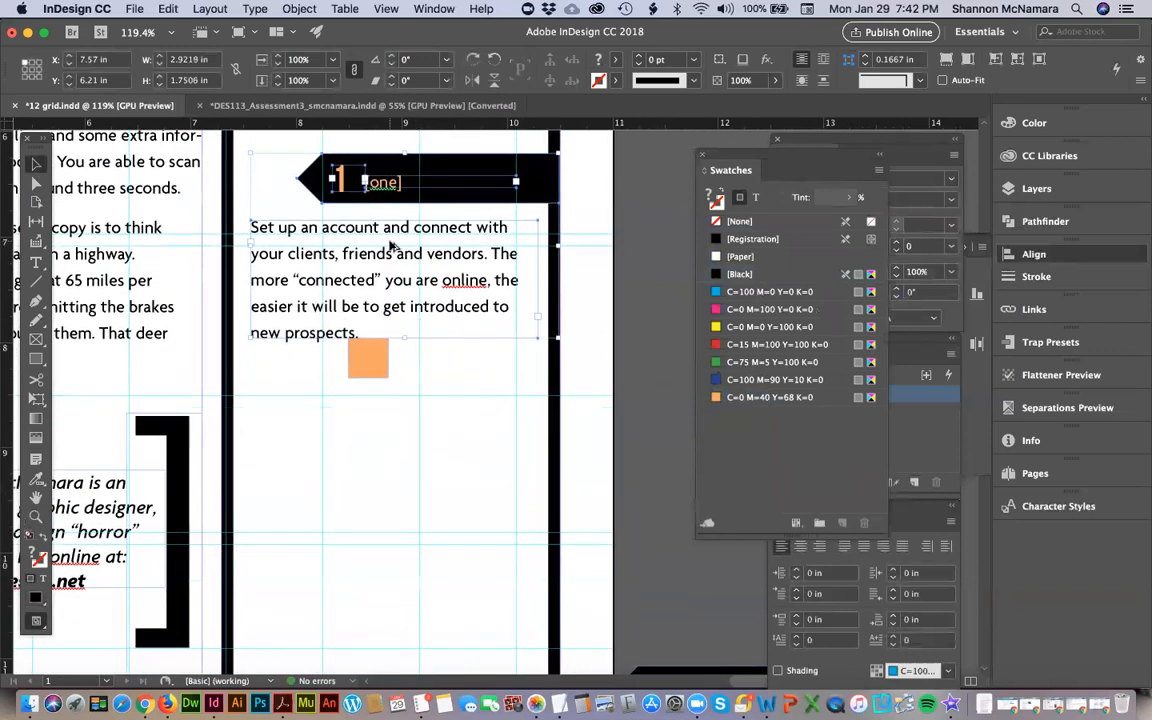
pyautogui.moveTo(386, 230); pyautogui.dragTo(374, 433)
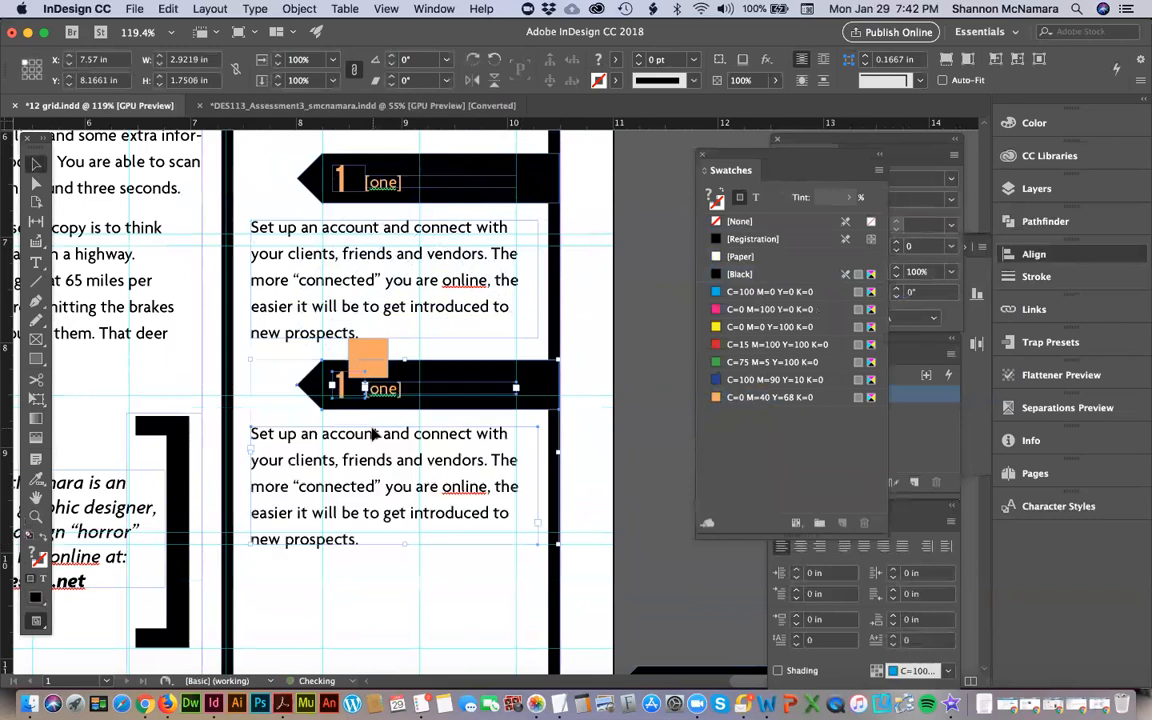
pyautogui.press('Down')
pyautogui.press('Down')
pyautogui.press('Down')
pyautogui.press('Down')
pyautogui.press('Down')
pyautogui.press('Down')
pyautogui.press('Down')
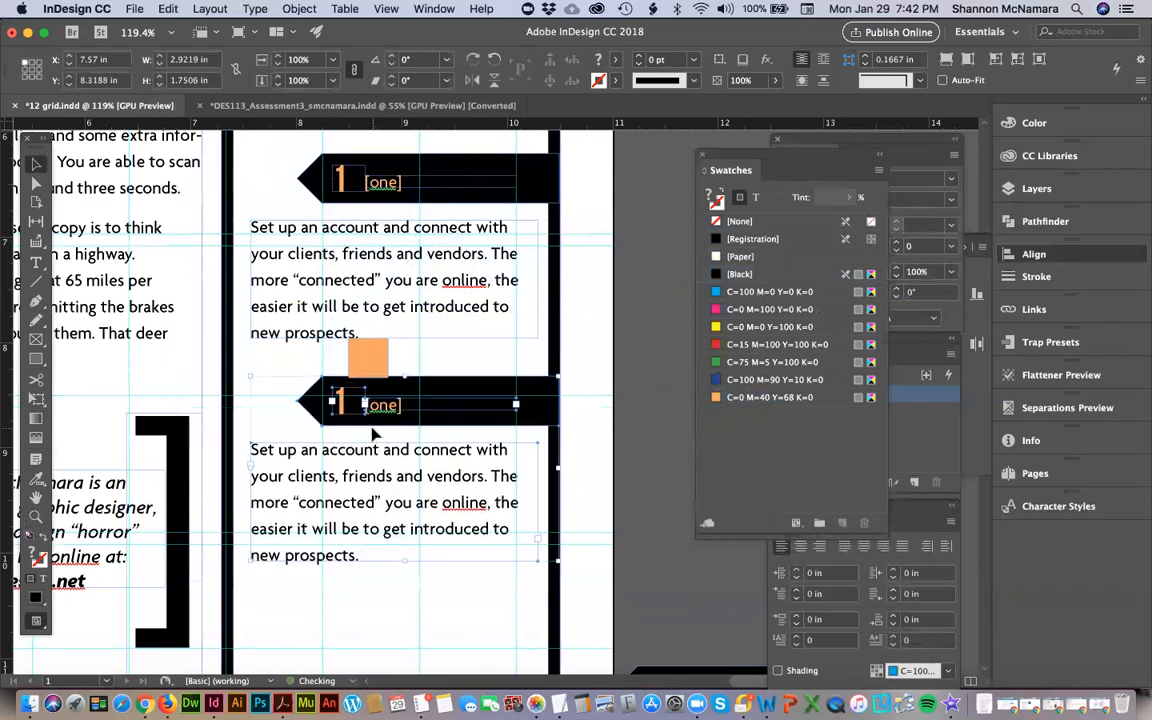
pyautogui.press('Up')
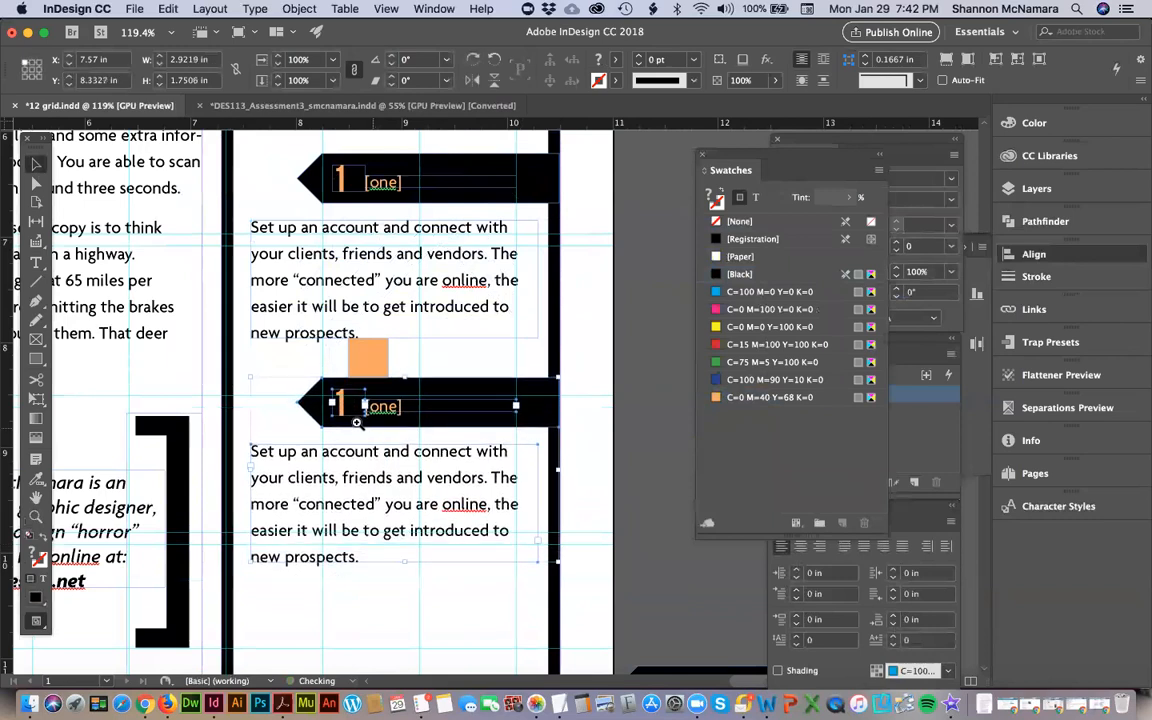
# Align the duplicated banner group so the black arrow's upper edge meets the orange square's lower edge exactly.
pyautogui.press('z')
pyautogui.moveTo(339, 365); pyautogui.dragTo(390, 388)
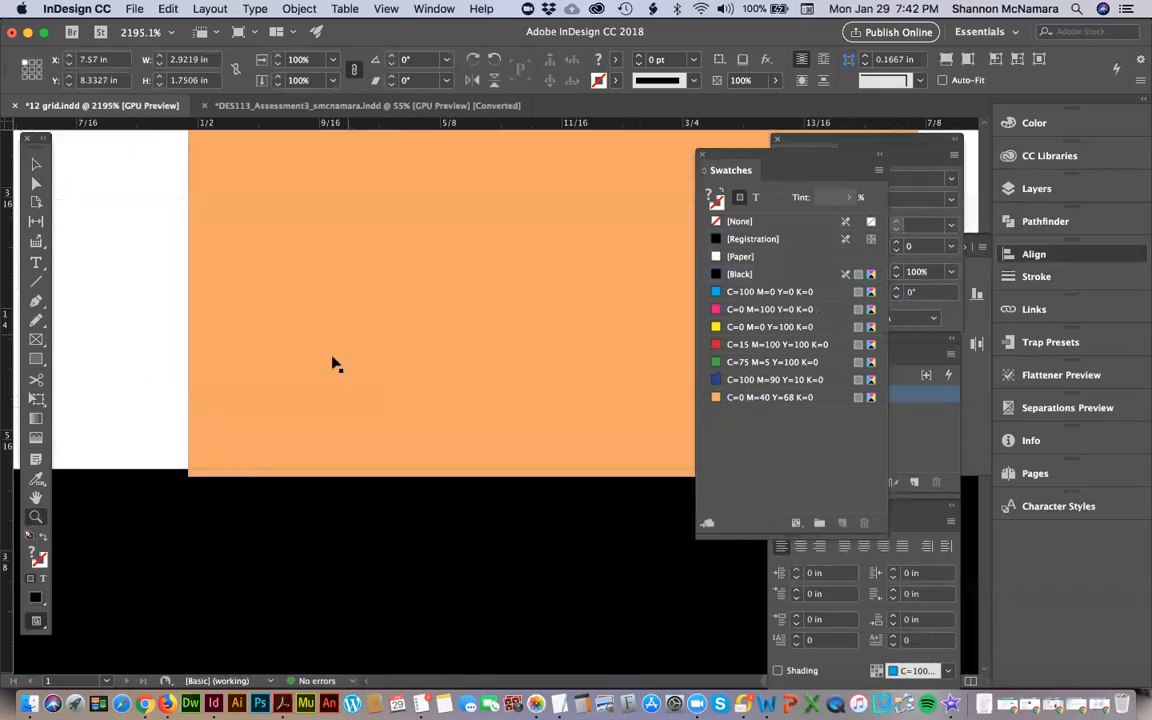
pyautogui.press('v')
pyautogui.moveTo(155, 503); pyautogui.dragTo(155, 510)
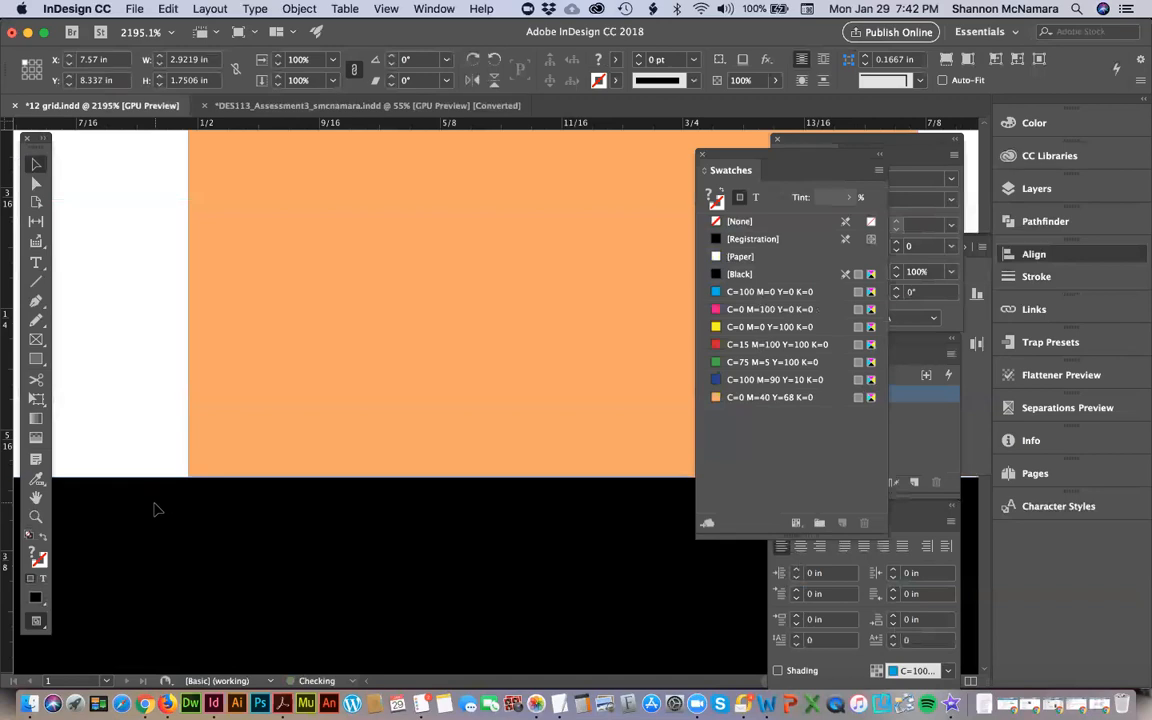
pyautogui.press('super+0')
pyautogui.click(692, 589)
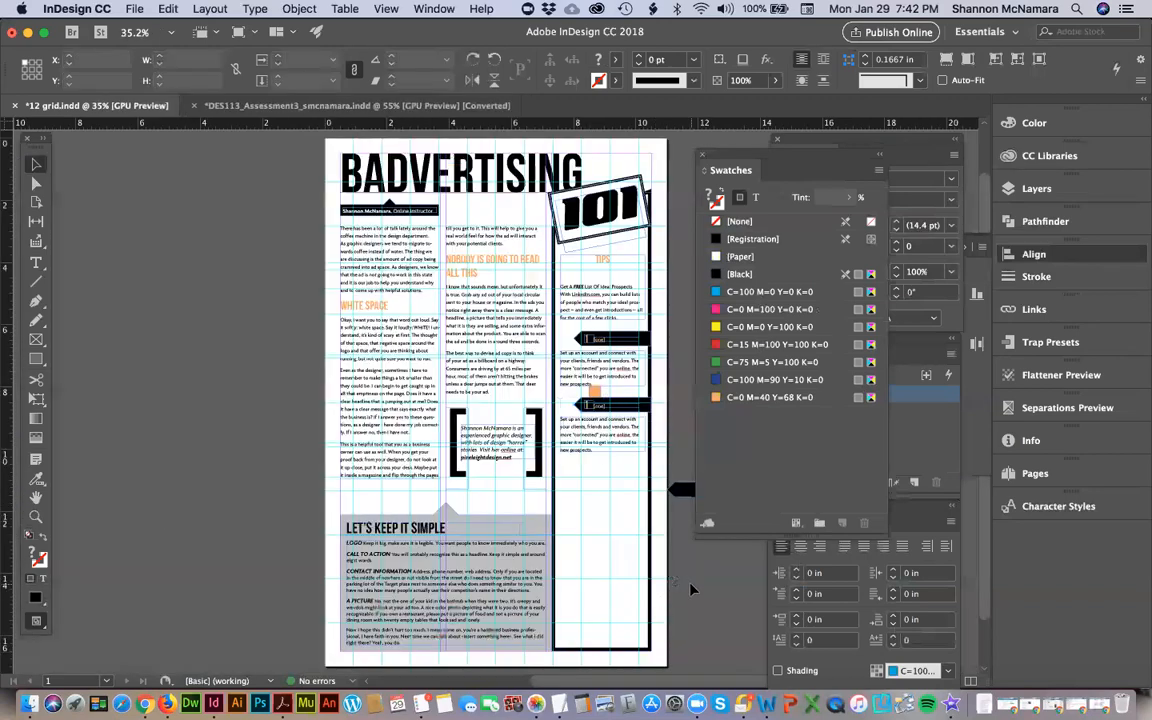
# Change the duplicated banner's number to 2 and its bracketed word to "two".
pyautogui.press('z')
pyautogui.moveTo(523, 370); pyautogui.dragTo(712, 496)
pyautogui.press('t')
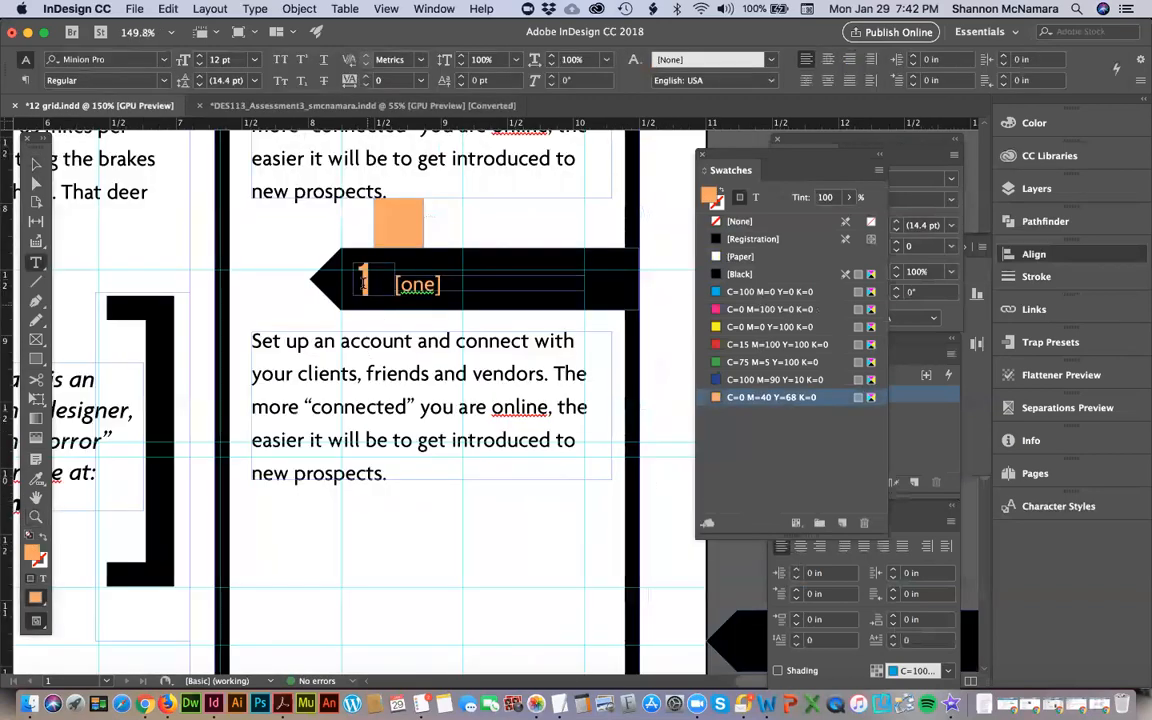
pyautogui.doubleClick(330, 255)
pyautogui.write('2')
pyautogui.doubleClick(417, 284)
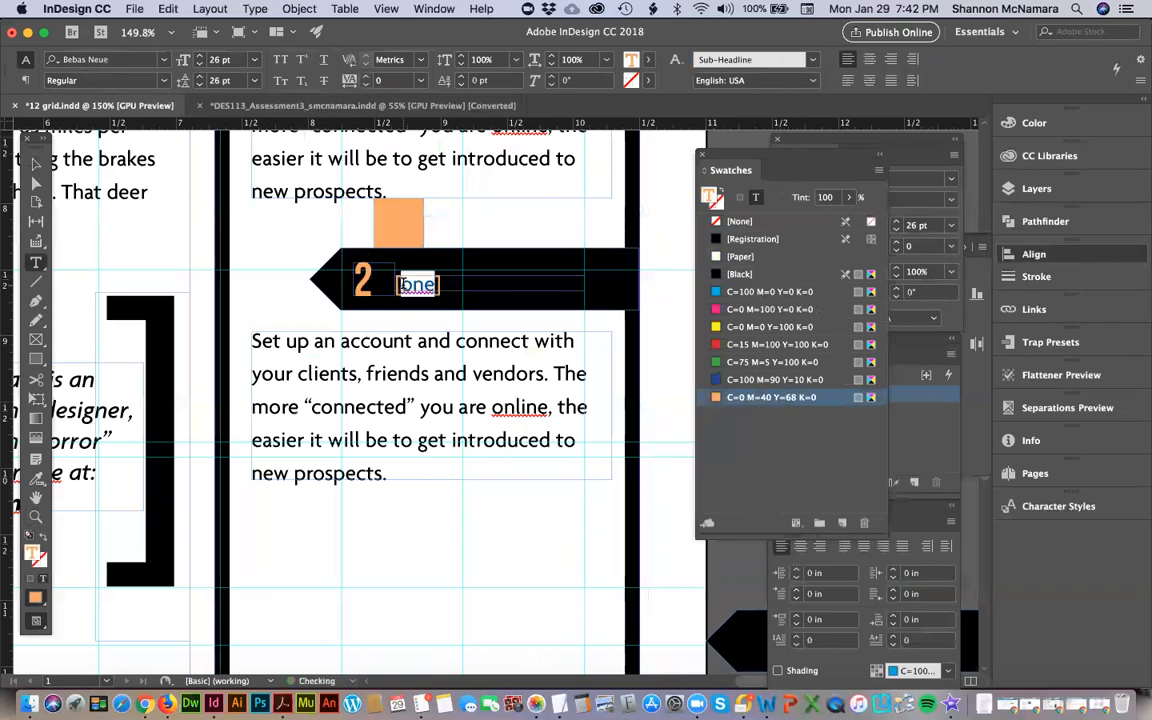
pyautogui.write('two')
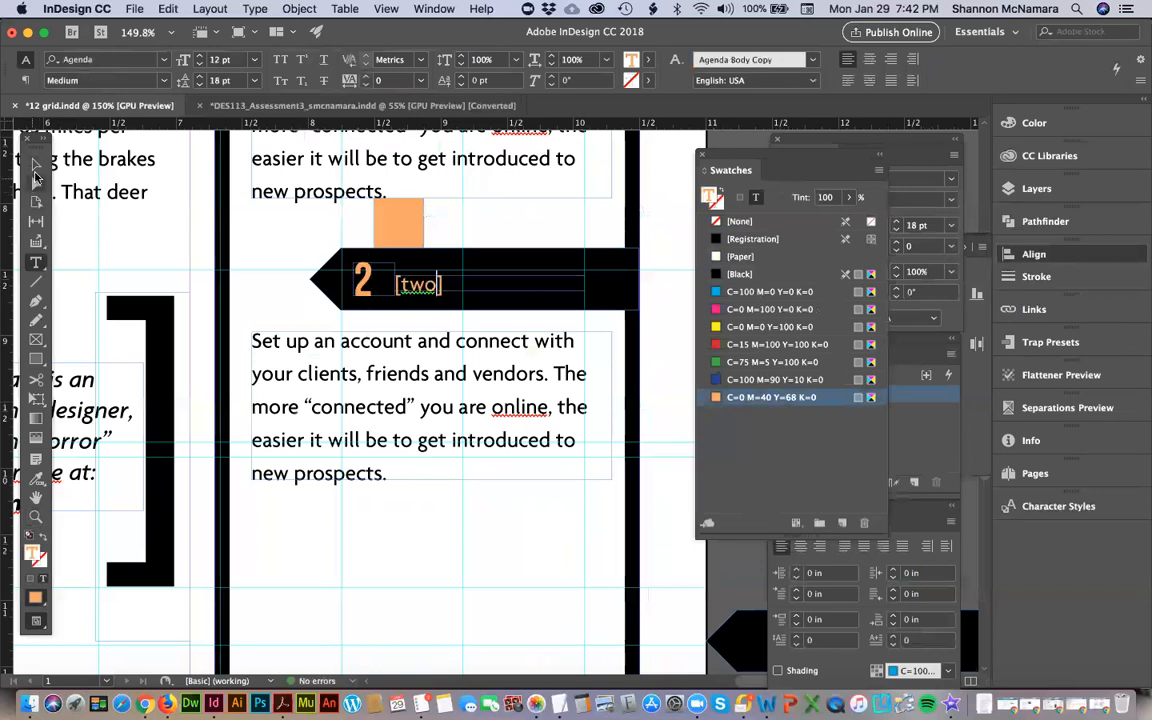
pyautogui.click(33, 160)
# Switch to the badvertising.docx document in Word and copy the second tip, "Click on the “Advanced Search” link located near the main search form.".
pyautogui.click(1078, 704)
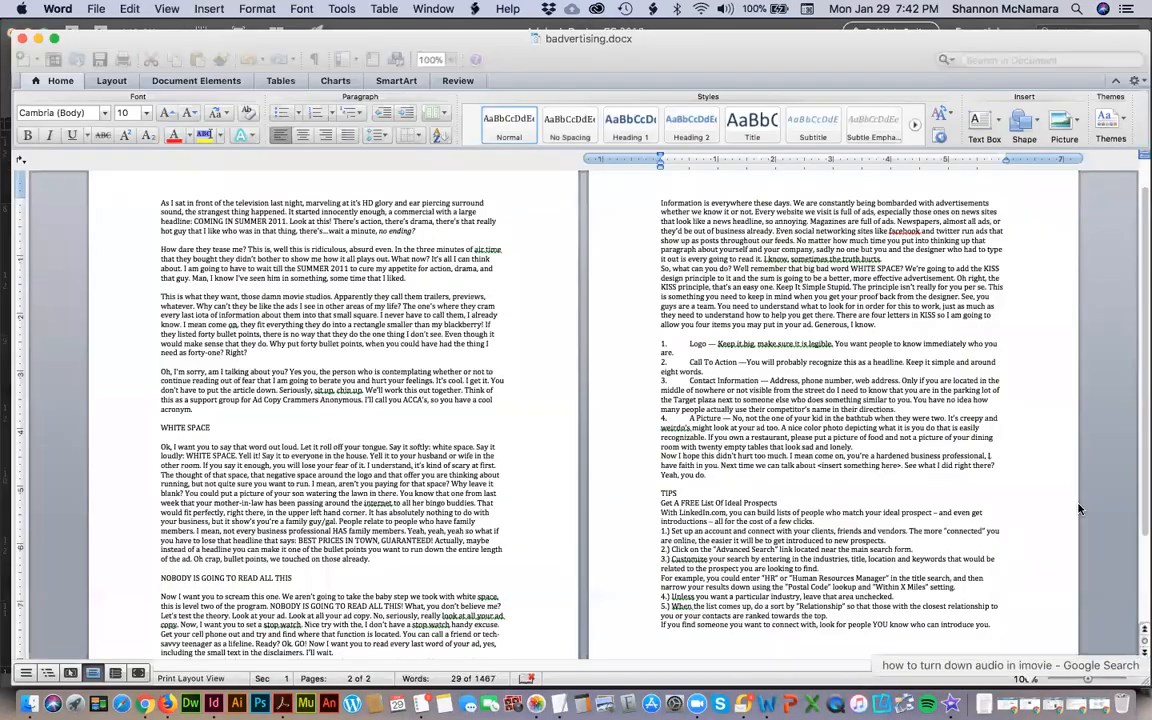
pyautogui.tripleClick(688, 360)
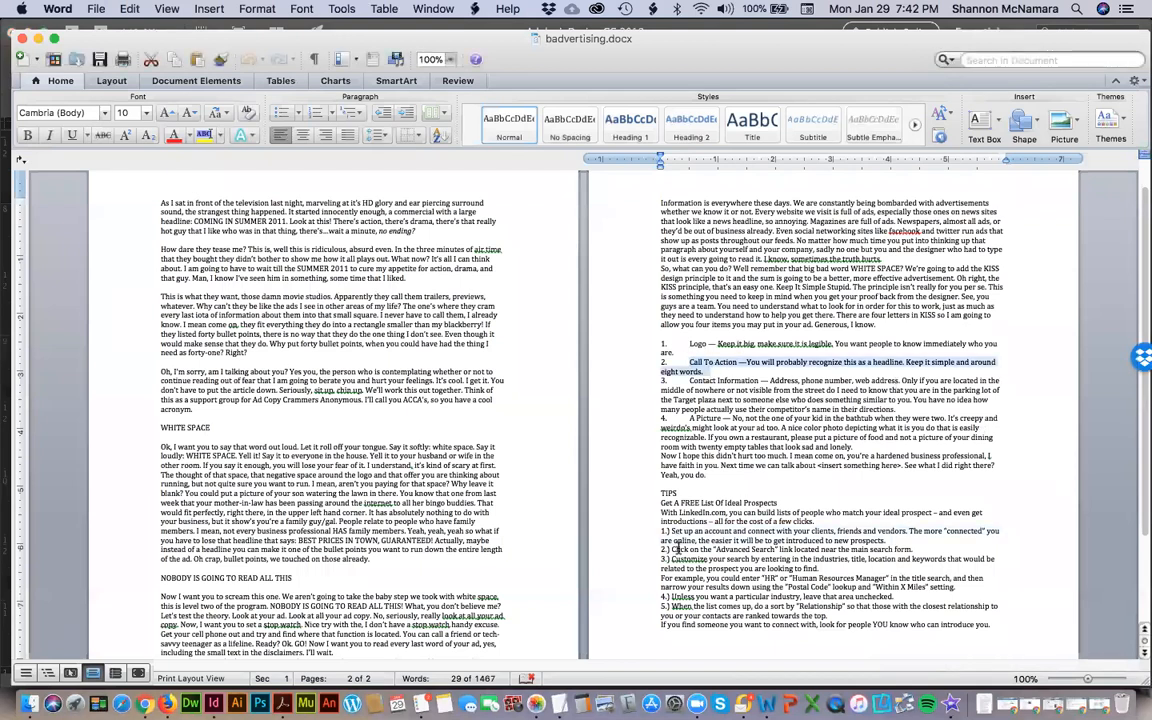
pyautogui.click(754, 641)
pyautogui.press('shift+super+Right')
pyautogui.press('super+c')
# Return to InDesign and replace the paragraph below the "2 [two]" banner with the copied "Advanced Search" tip.
pyautogui.press('super+Tab')
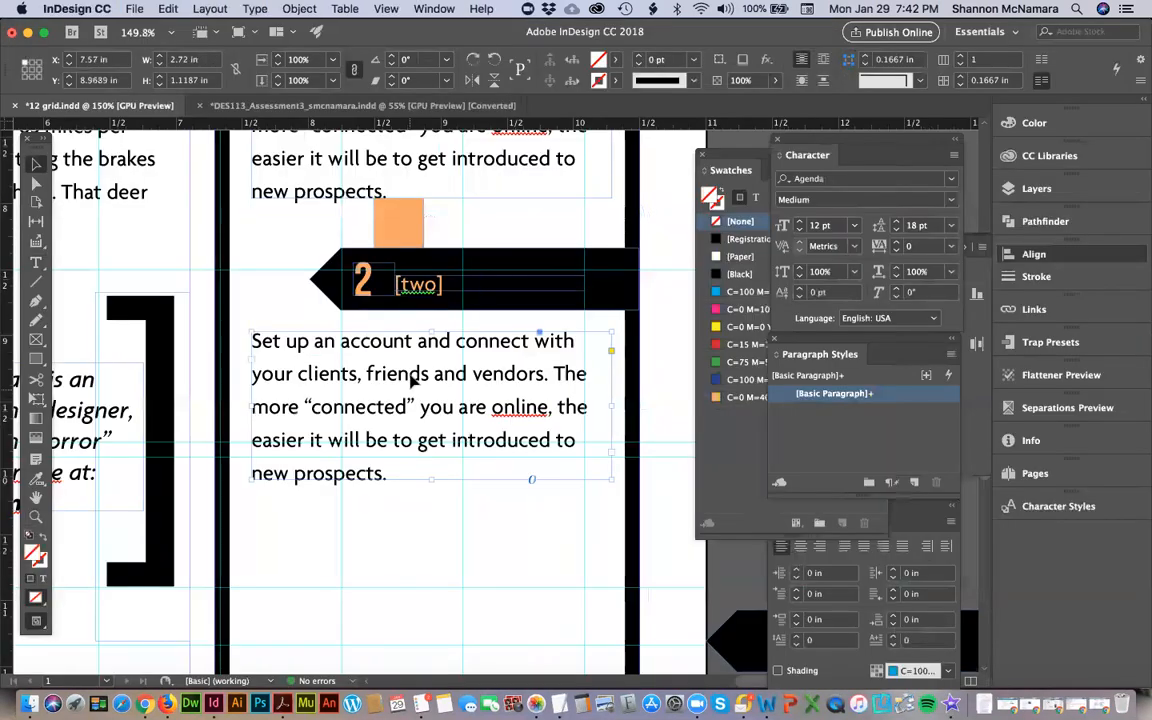
pyautogui.doubleClick(372, 350)
pyautogui.press('super+a')
pyautogui.press('super+v')
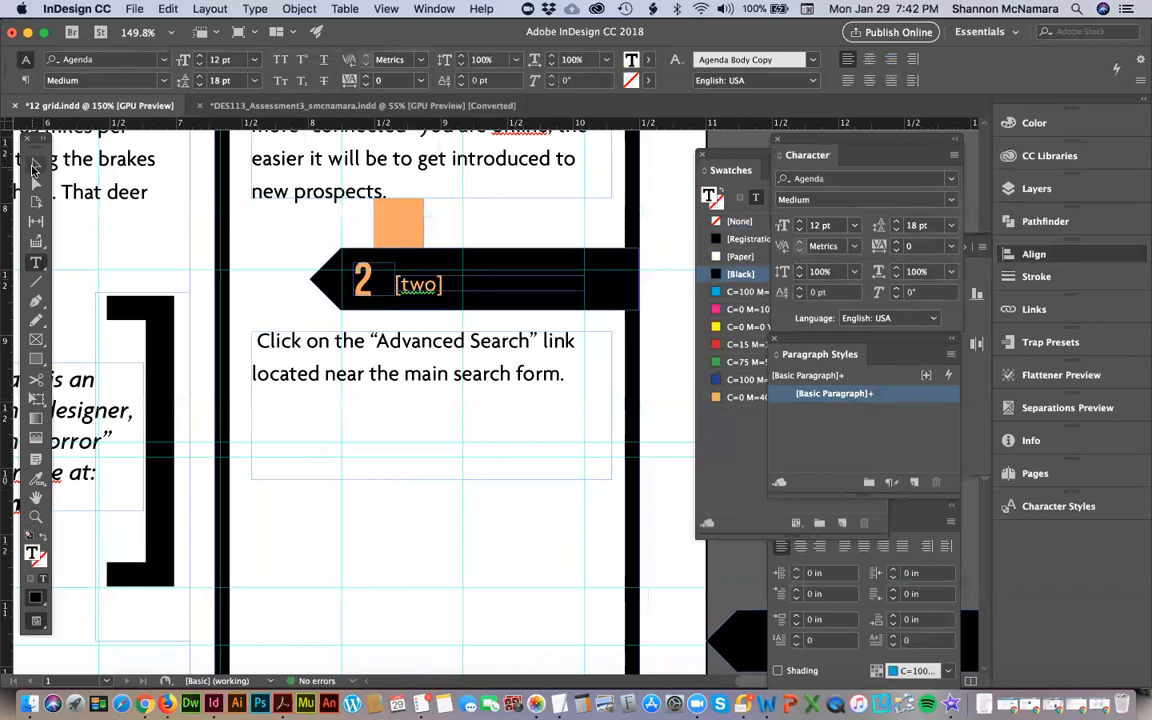
# Fit the "Advanced Search" paragraph's frame to its text and place a copy of the orange spacer square directly below it.
pyautogui.click(36, 162)
pyautogui.doubleClick(431, 480)
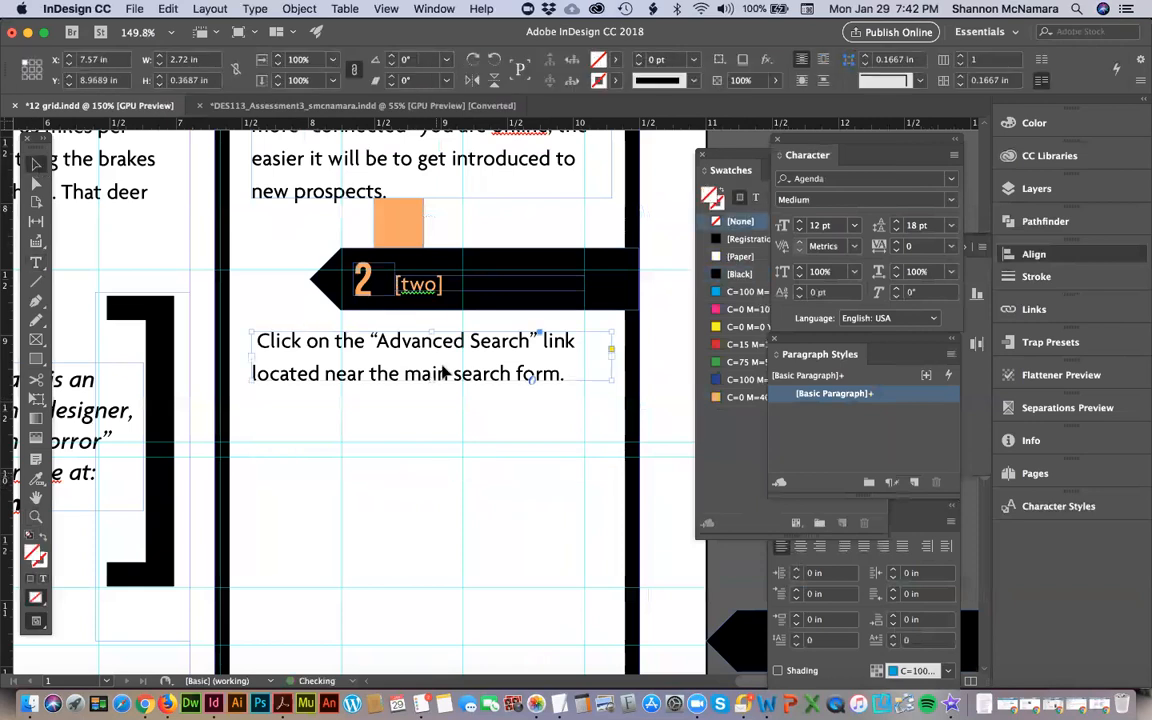
pyautogui.click(401, 220)
pyautogui.moveTo(401, 220); pyautogui.dragTo(401, 400)
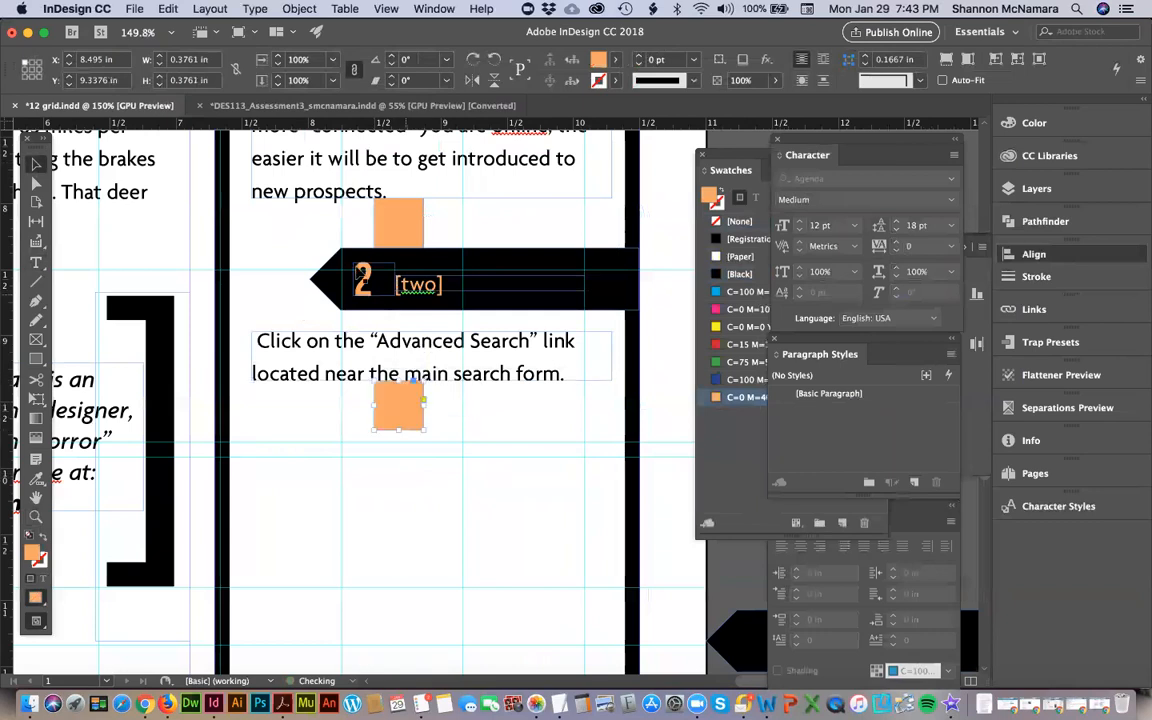
# Duplicate the "2 [two]" banner with its paragraph straight down and align the copy's arrow flush with the lower orange square.
pyautogui.click(362, 278)
pyautogui.click(432, 297)
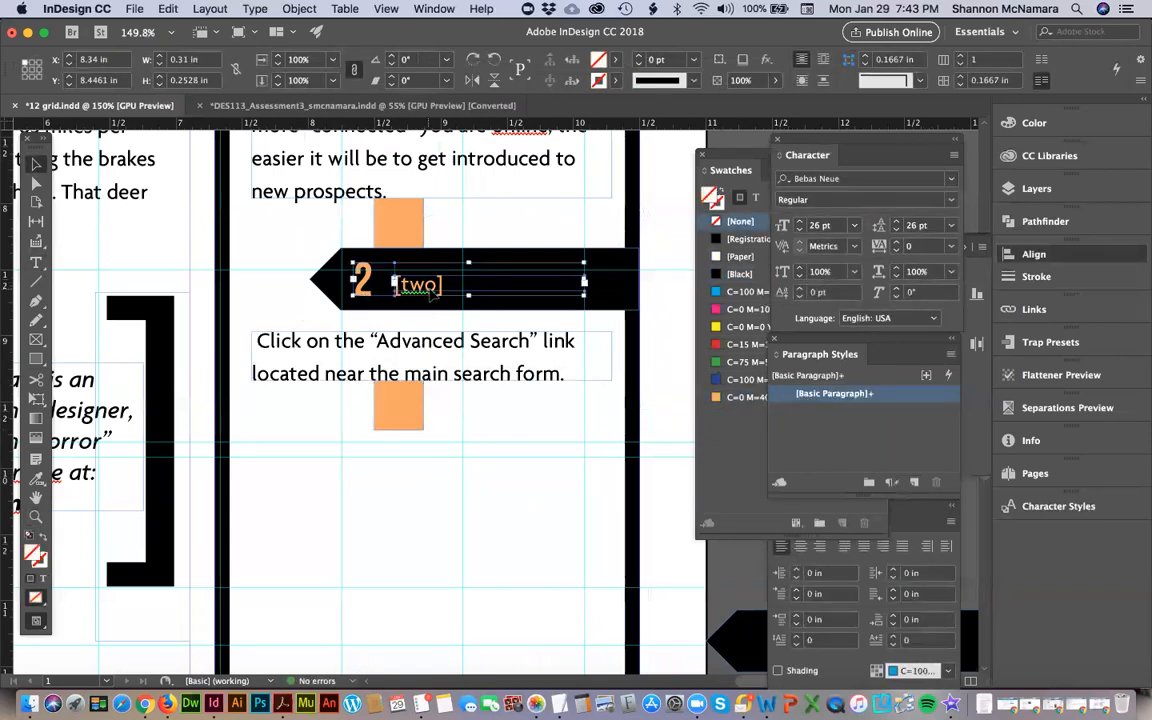
pyautogui.moveTo(591, 339); pyautogui.dragTo(575, 514)
pyautogui.press('super+space')
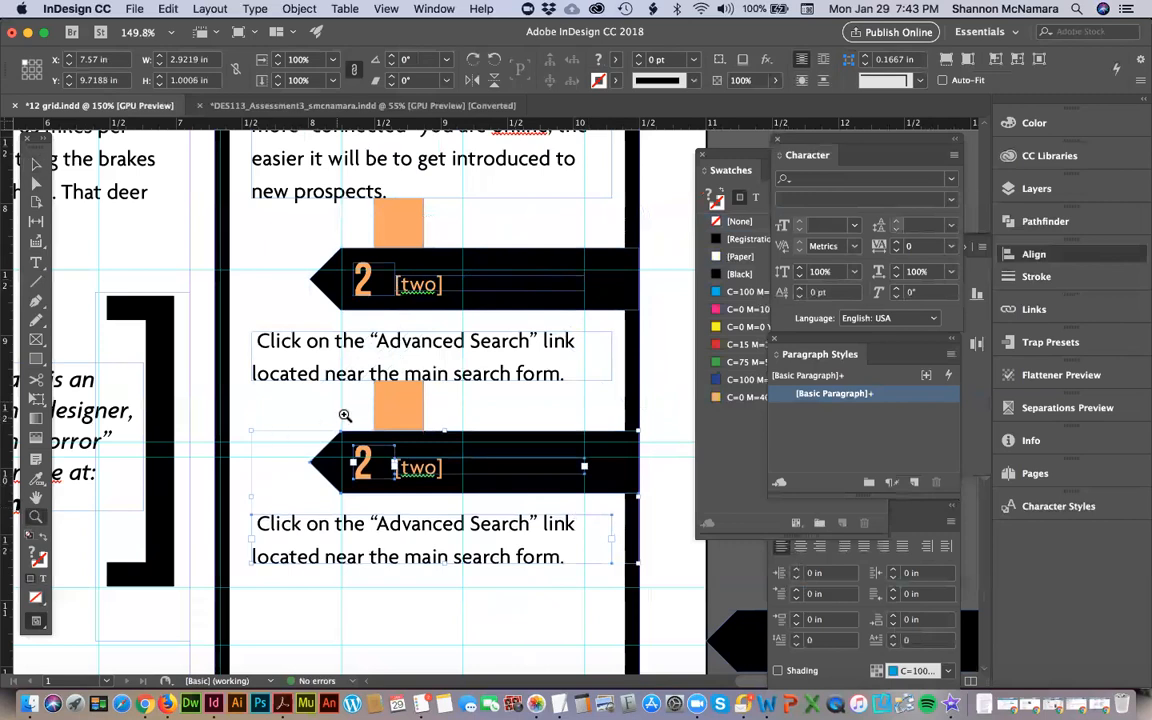
pyautogui.moveTo(342, 411); pyautogui.dragTo(441, 471)
pyautogui.moveTo(411, 309); pyautogui.dragTo(416, 304)
pyautogui.press('super+0')
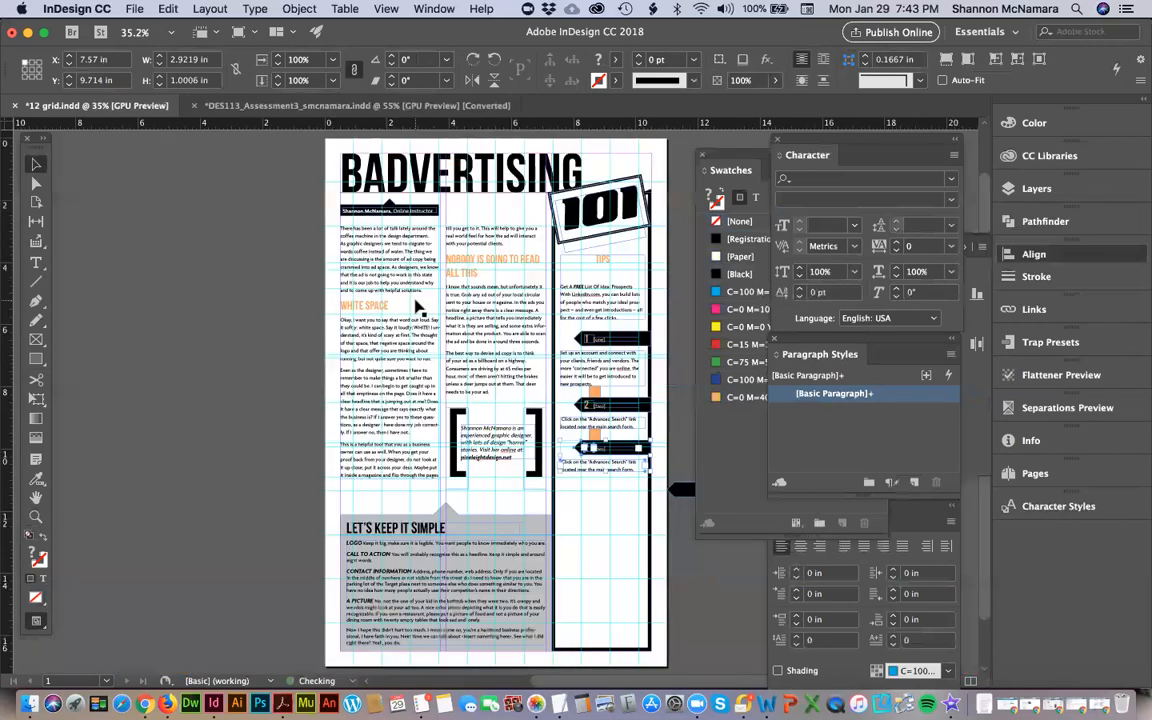
pyautogui.press('super+shift+a')
# Change the lowest banner's number to 3 and its bracketed word to "three".
pyautogui.click(691, 544)
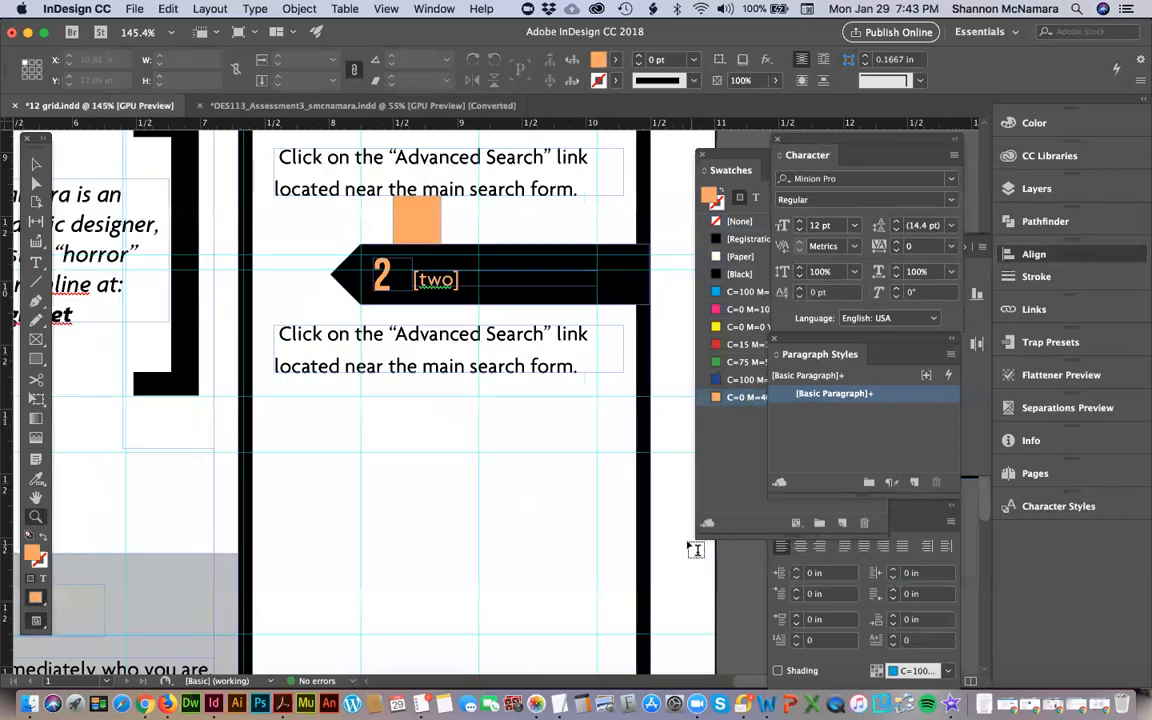
pyautogui.press('t')
pyautogui.doubleClick(382, 278)
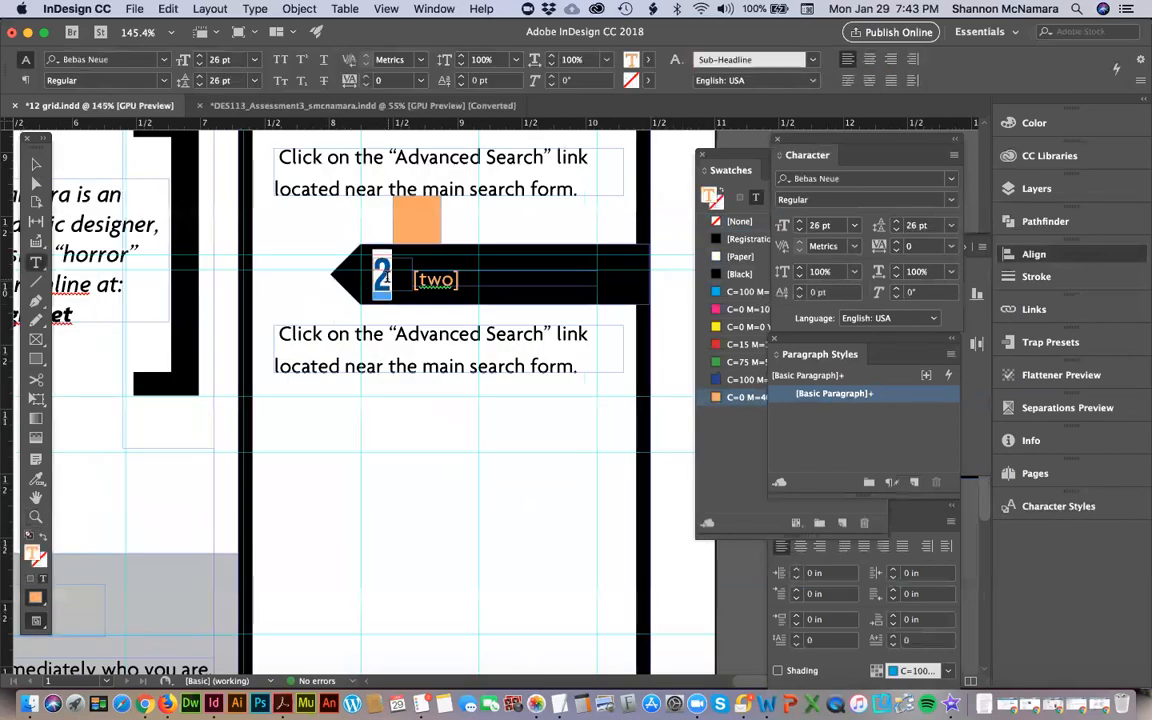
pyautogui.write('3')
pyautogui.doubleClick(436, 280)
pyautogui.write('three')
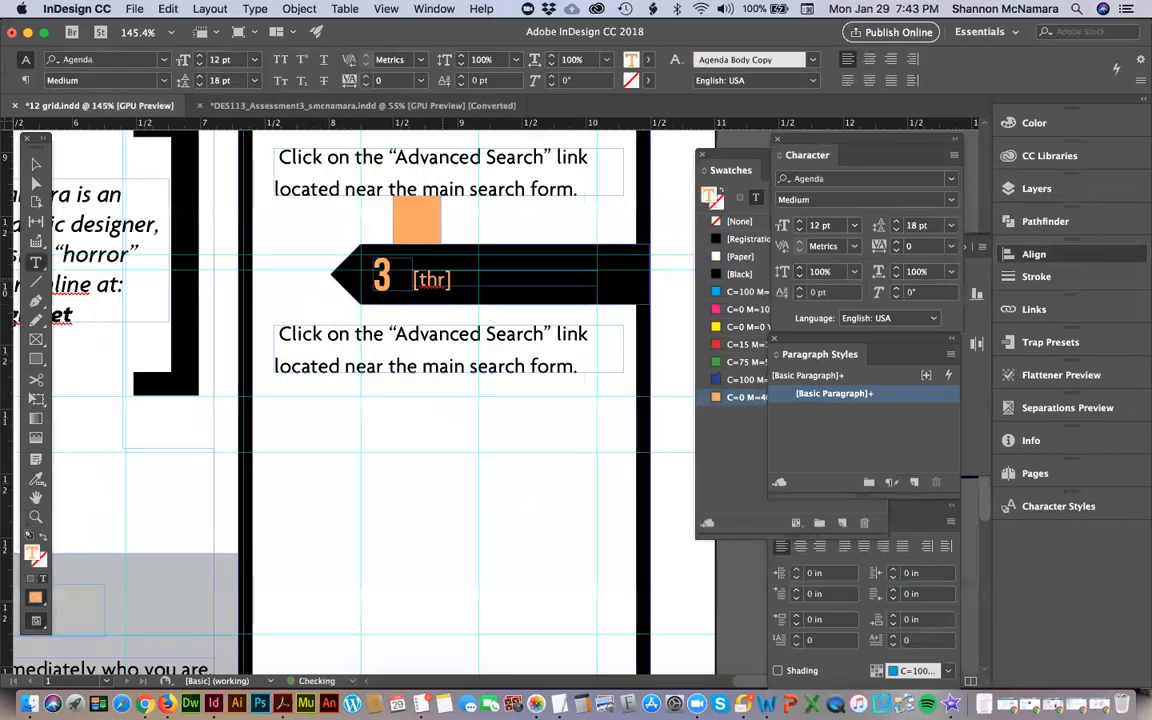
pyautogui.click(36, 163)
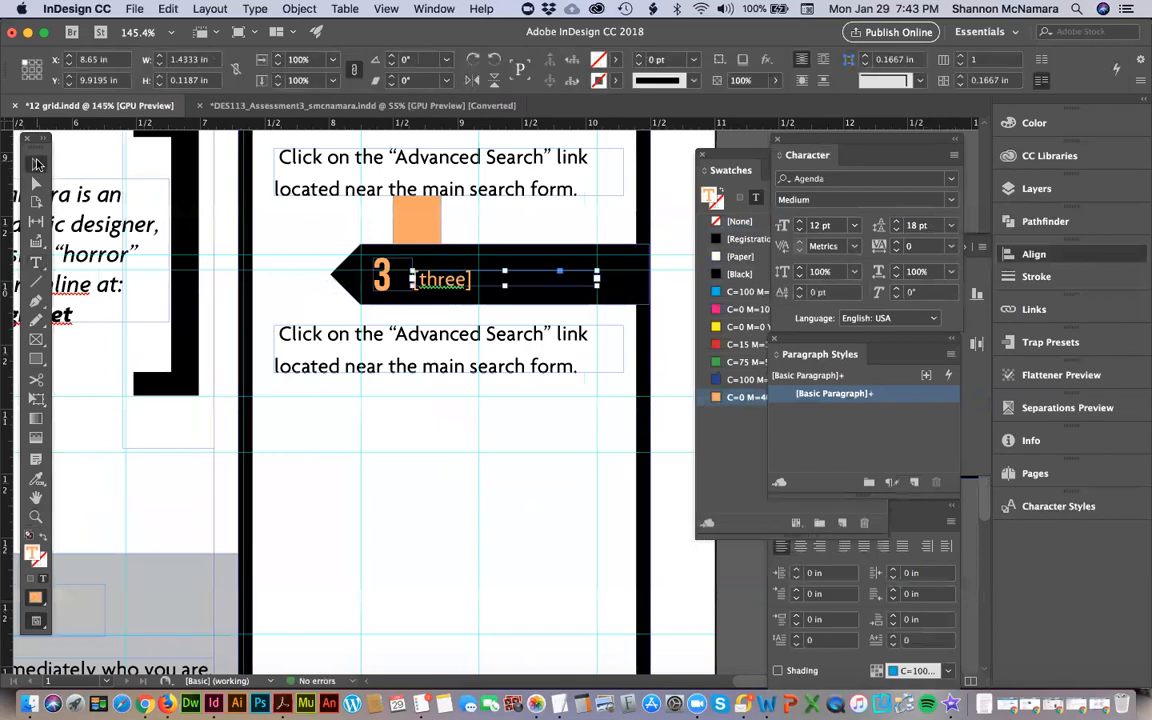
# Switch to the Word document and copy the third tip, from "Customize your search" to "looking to find.".
pyautogui.press('super+Tab')
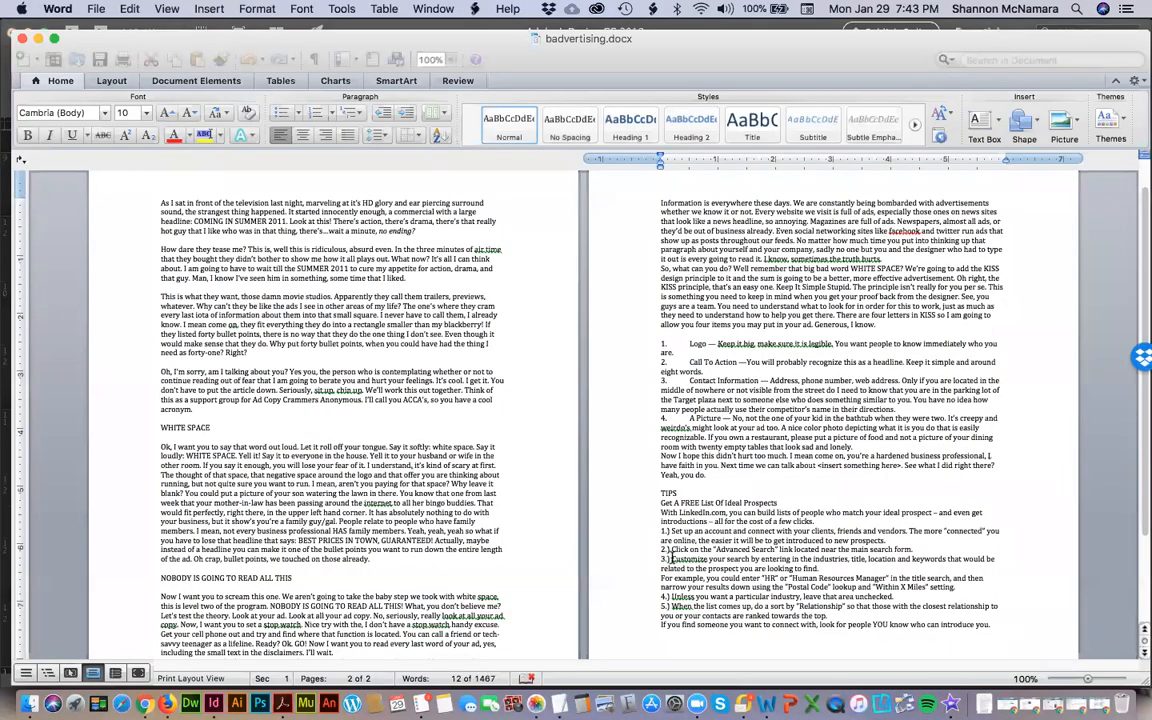
pyautogui.moveTo(672, 558); pyautogui.dragTo(838, 576)
pyautogui.press('super+c')
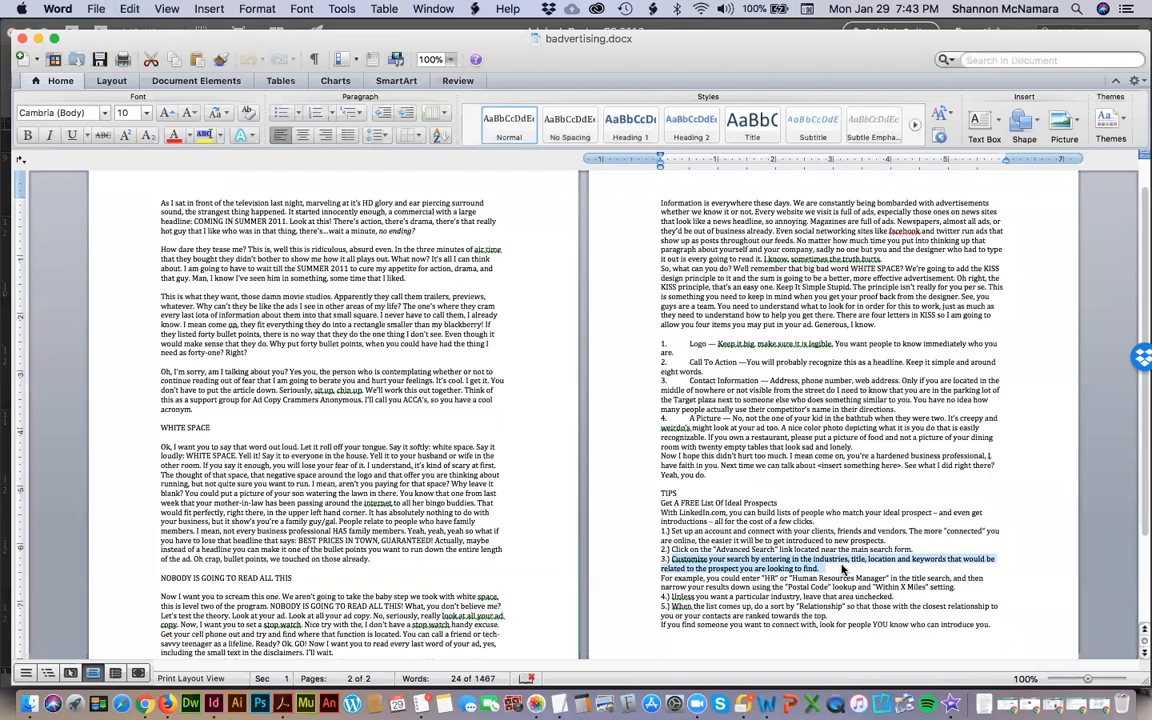
# Return to InDesign and replace the paragraph below the "3 [three]" banner with the copied "Customize your search" tip.
pyautogui.press('super+Tab')
pyautogui.doubleClick(411, 345)
pyautogui.press('super+a')
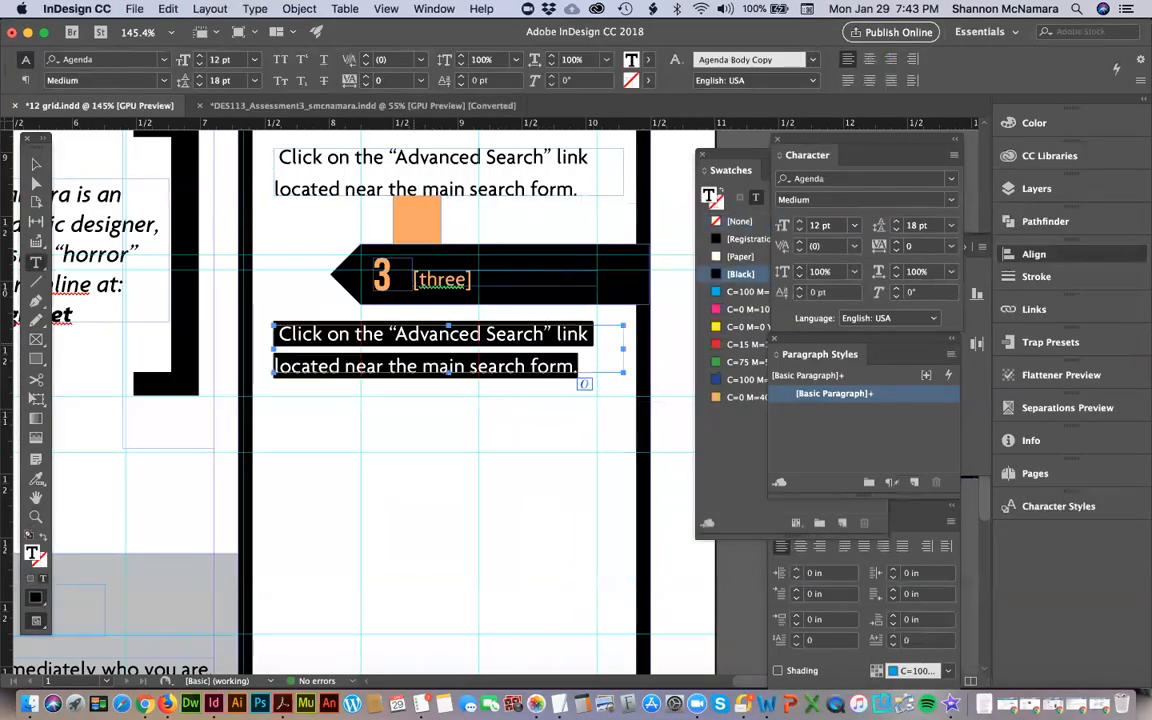
pyautogui.press('super+v')
# Extend the "Customize your search" frame, fit it to its text, and copy the orange spacer square directly below it.
pyautogui.click(36, 164)
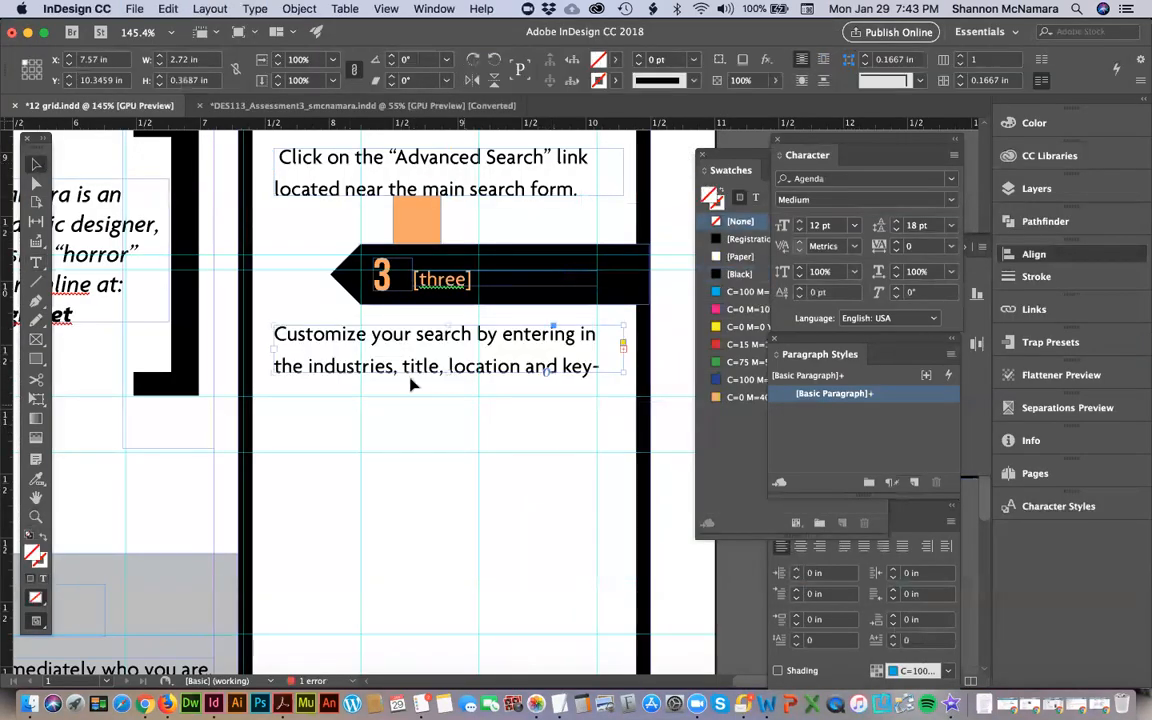
pyautogui.moveTo(449, 372); pyautogui.dragTo(452, 500)
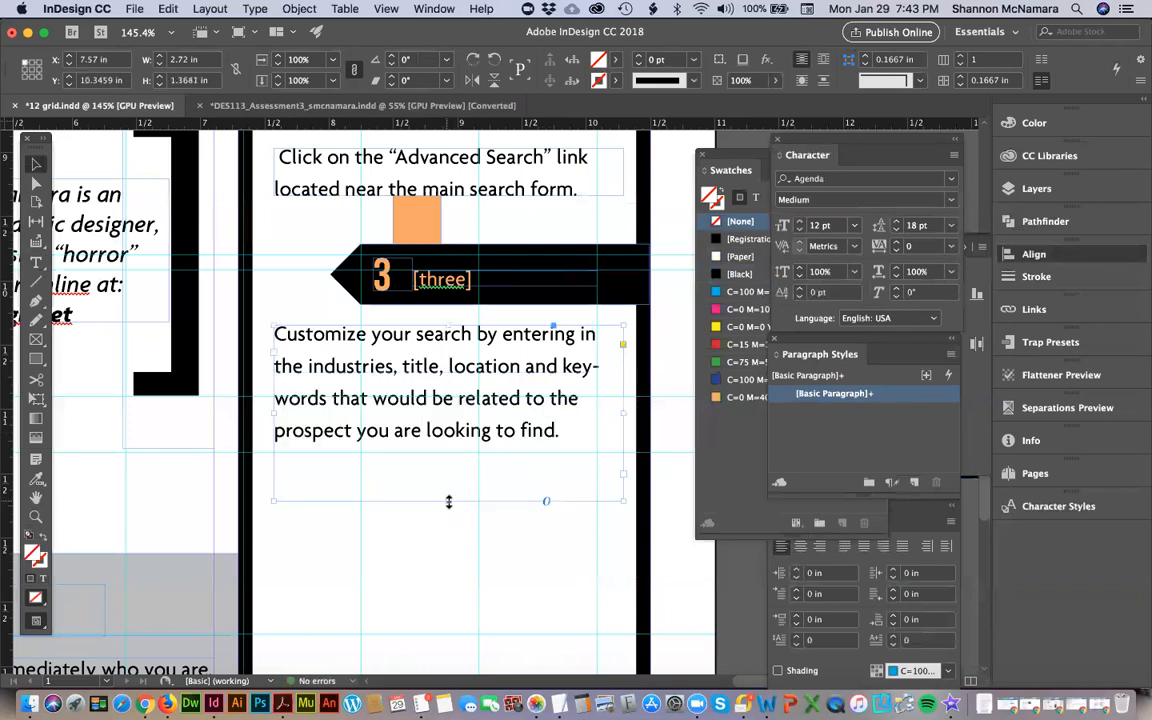
pyautogui.doubleClick(450, 501)
pyautogui.moveTo(405, 214); pyautogui.dragTo(429, 452)
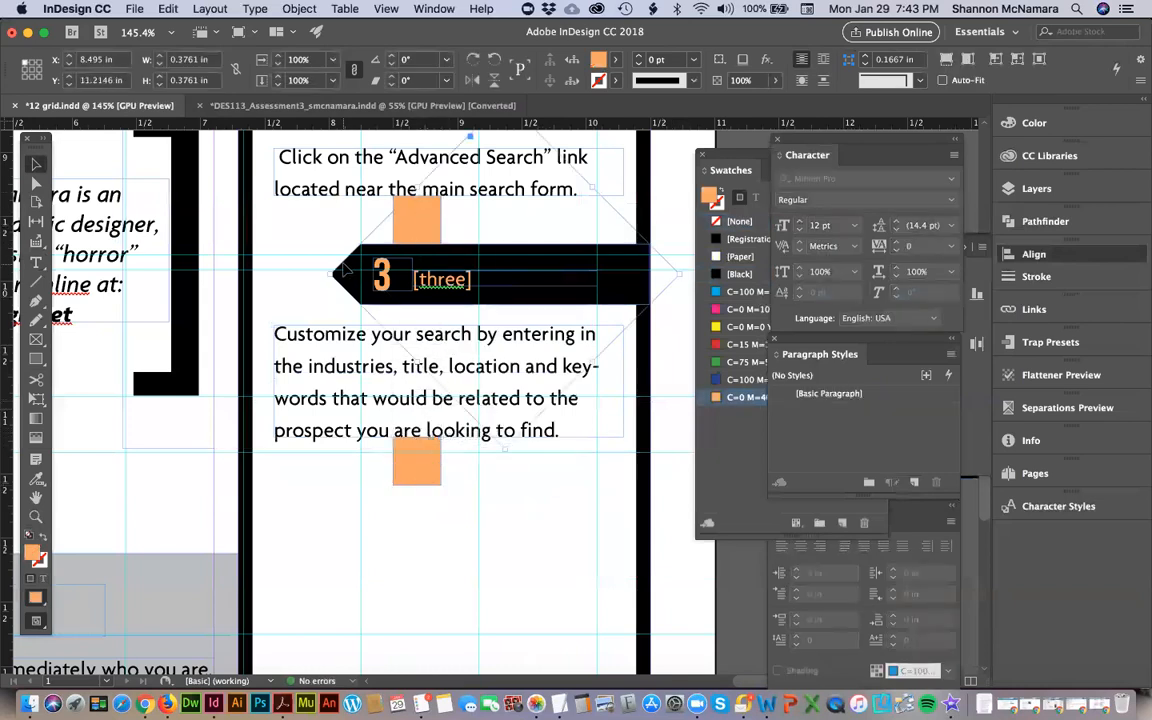
# Copy the "3 [three]" arrow banner with its label texts and "Customize your search" paragraph directly below the lowest orange spacer square.
pyautogui.click(592, 276)
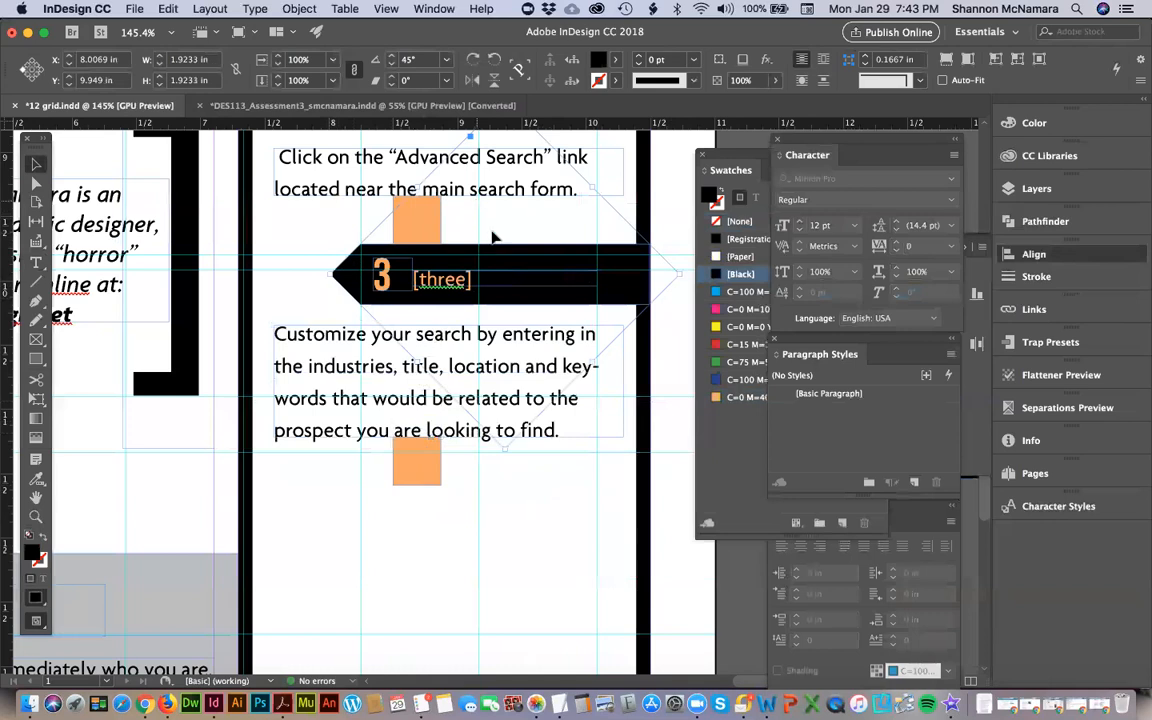
pyautogui.click(395, 288)
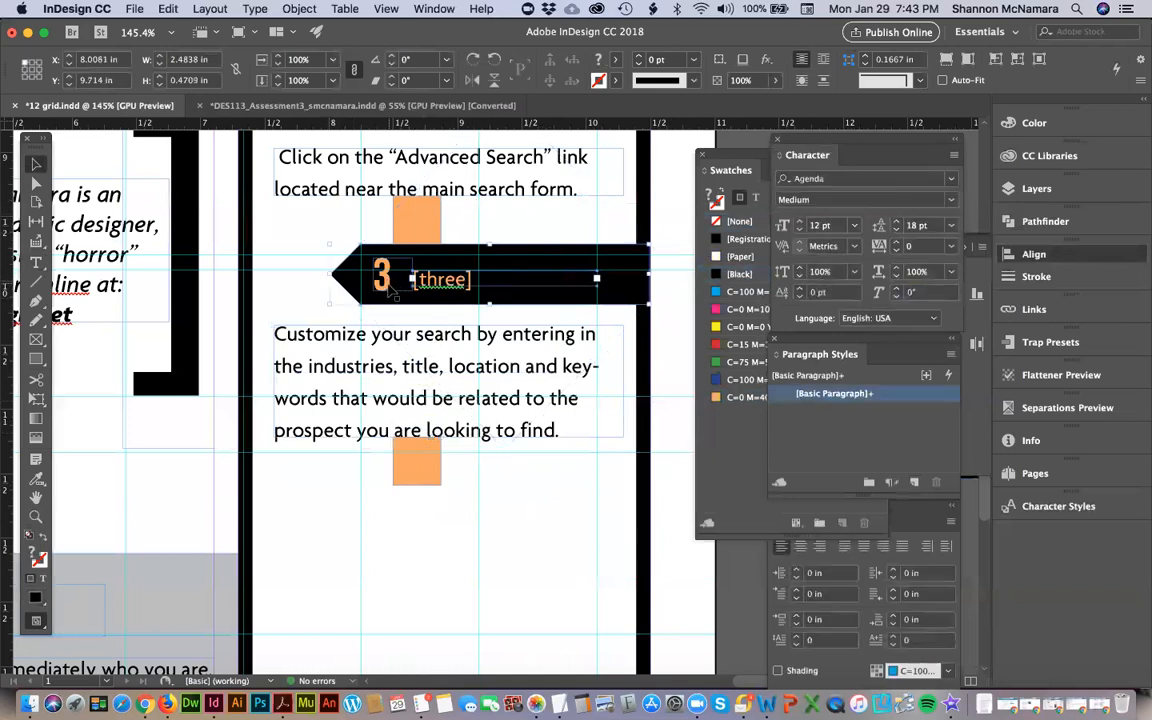
pyautogui.keyDown('shift'); pyautogui.click(455, 352); pyautogui.keyUp('shift')
pyautogui.moveTo(525, 255); pyautogui.dragTo(495, 497)
# Examine up close how the copied banner's upper edge meets the orange spacer square.
pyautogui.press('z')
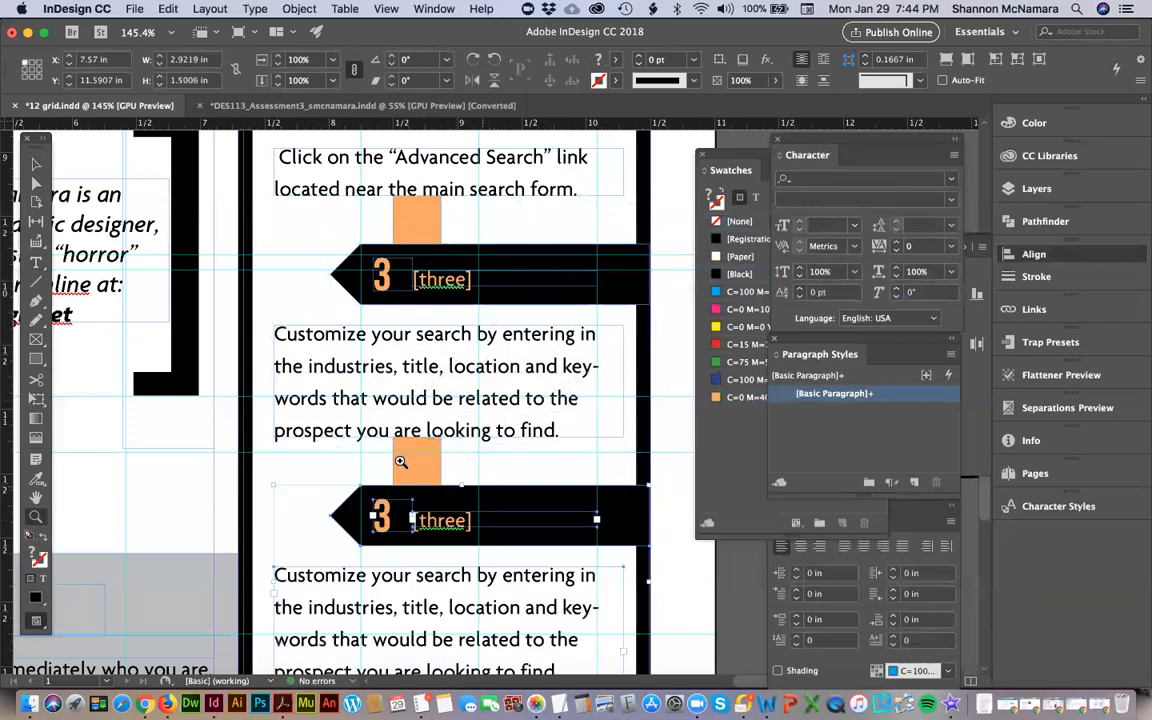
pyautogui.moveTo(377, 471); pyautogui.dragTo(446, 509)
pyautogui.press('v')
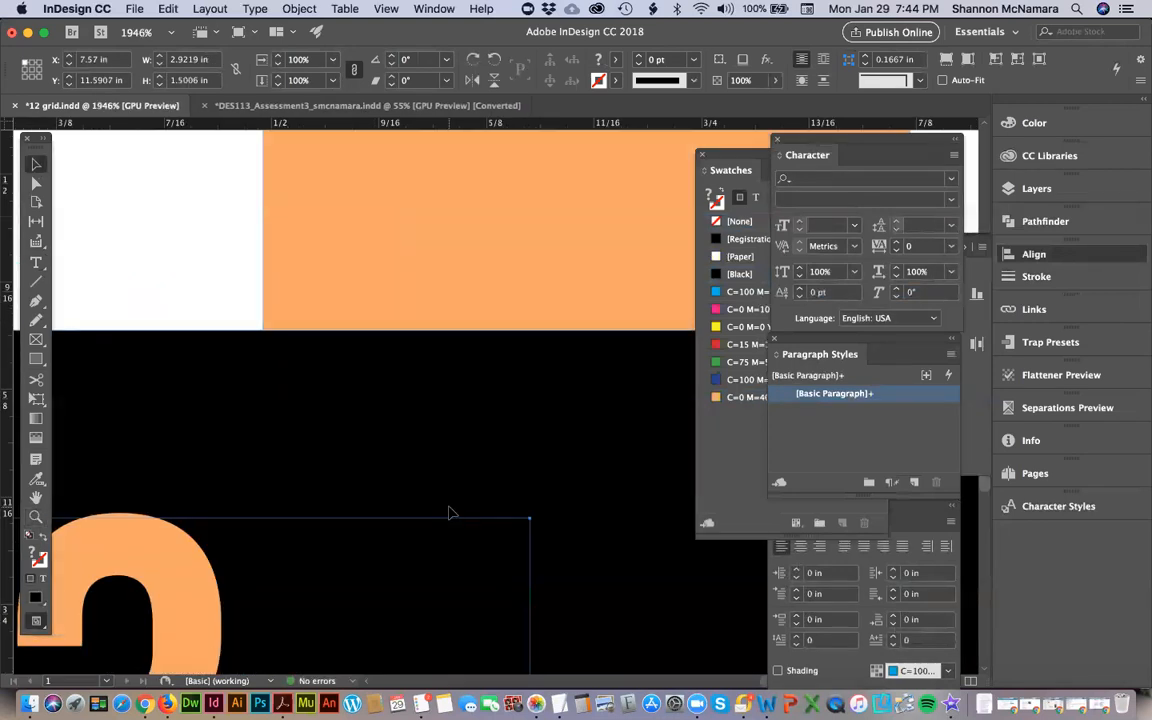
pyautogui.press('super+minus')
pyautogui.press('super+minus')
pyautogui.press('super+minus')
pyautogui.press('super+minus')
pyautogui.press('super+minus')
pyautogui.press('super+minus')
pyautogui.press('super+minus')
pyautogui.press('super+minus')
pyautogui.press('super+minus')
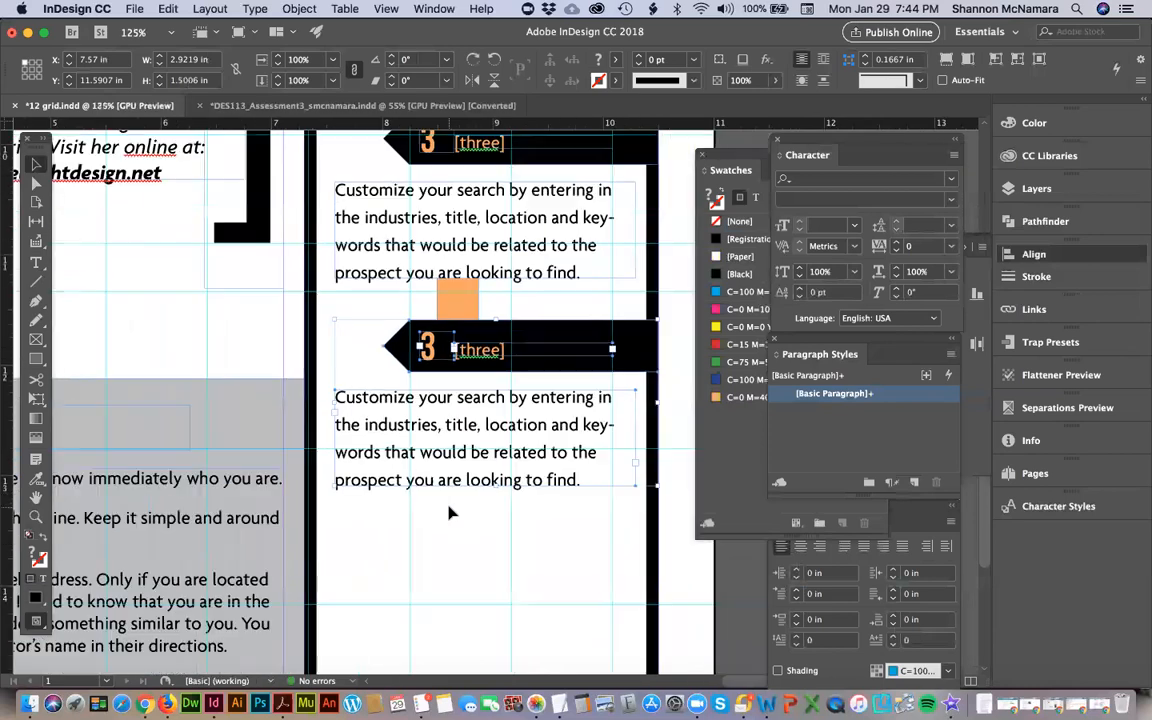
# Change the lowest banner's number to 4 and its bracketed word to "four".
pyautogui.scroll(-3, 543, 355)
pyautogui.hscroll(3, 543, 355)
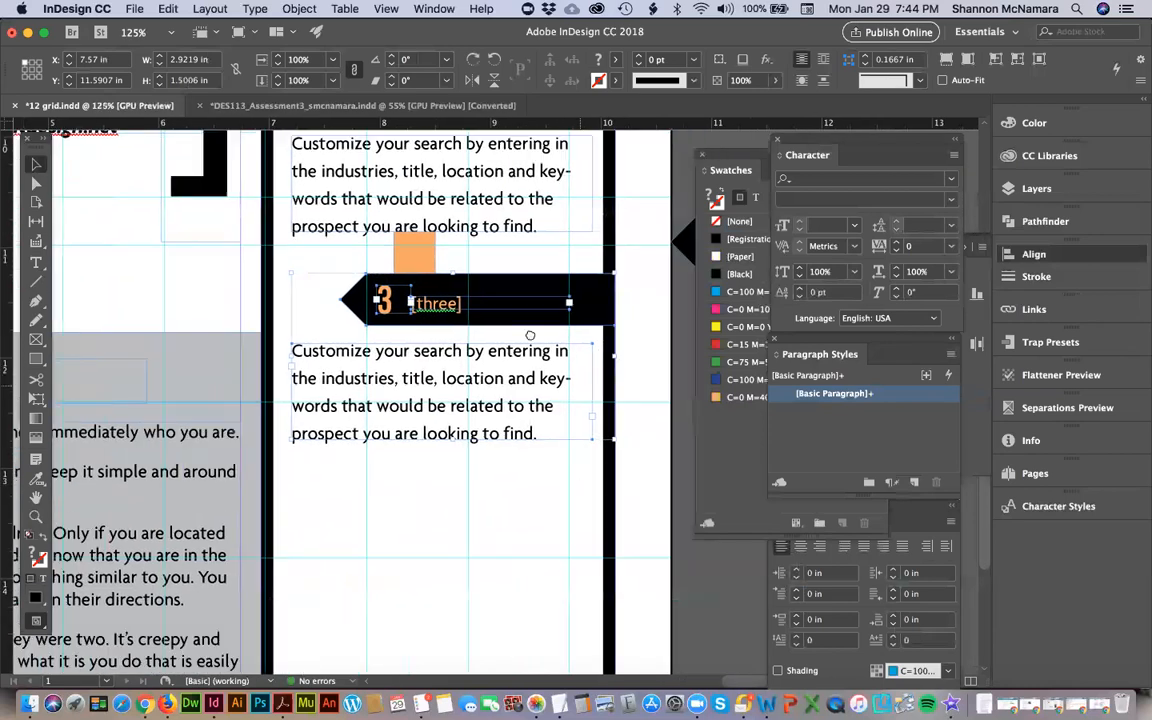
pyautogui.click(655, 352)
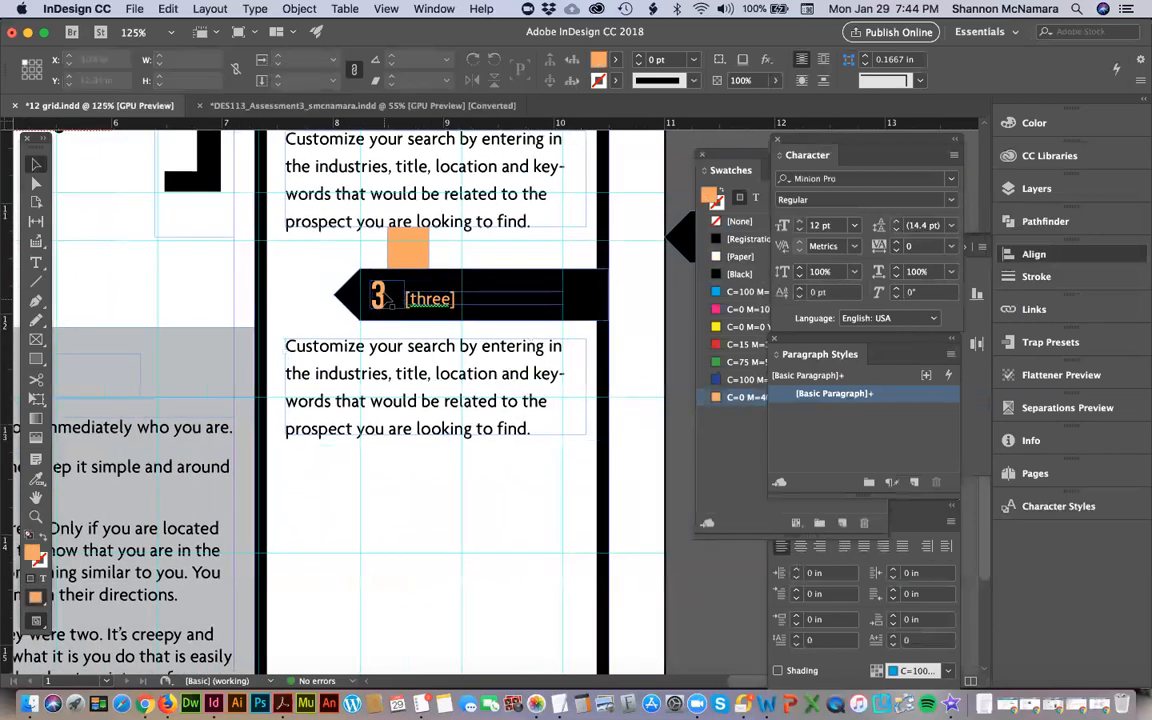
pyautogui.doubleClick(349, 280)
pyautogui.doubleClick(348, 292)
pyautogui.write('4')
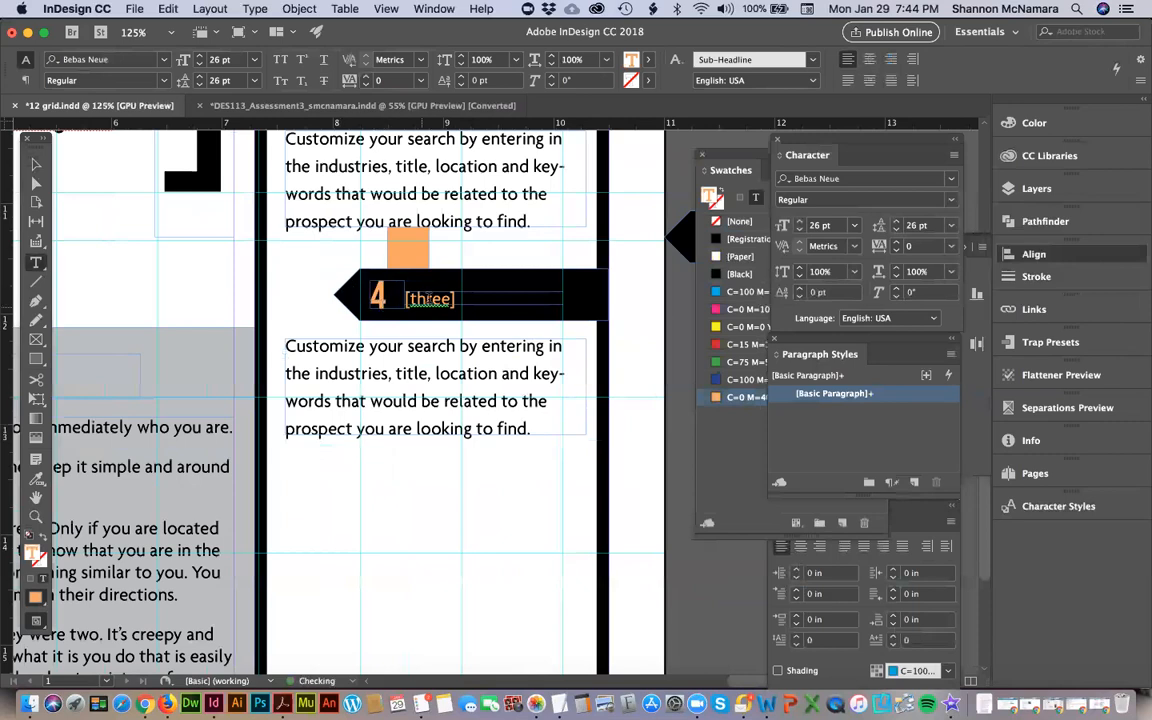
pyautogui.doubleClick(430, 299)
pyautogui.write('four')
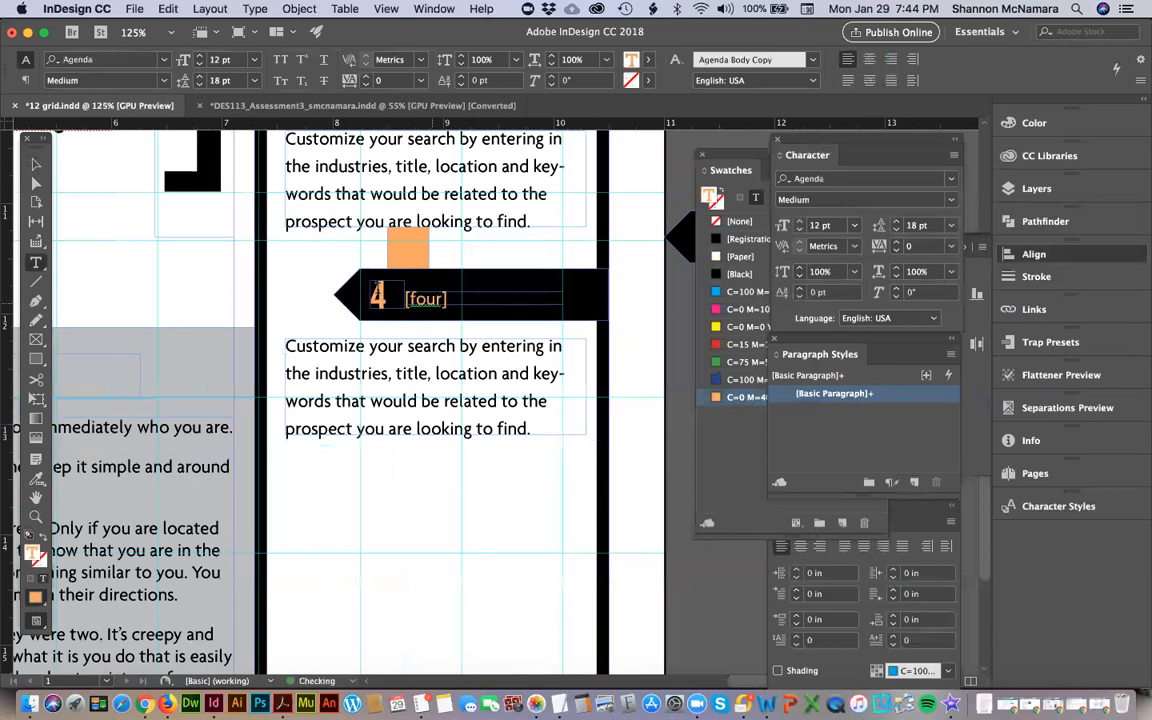
pyautogui.click(35, 163)
# Move the orange spacer square, the "4 [four]" banner and its paragraph together straight down to about Y 13.37 in.
pyautogui.press('super+Tab')
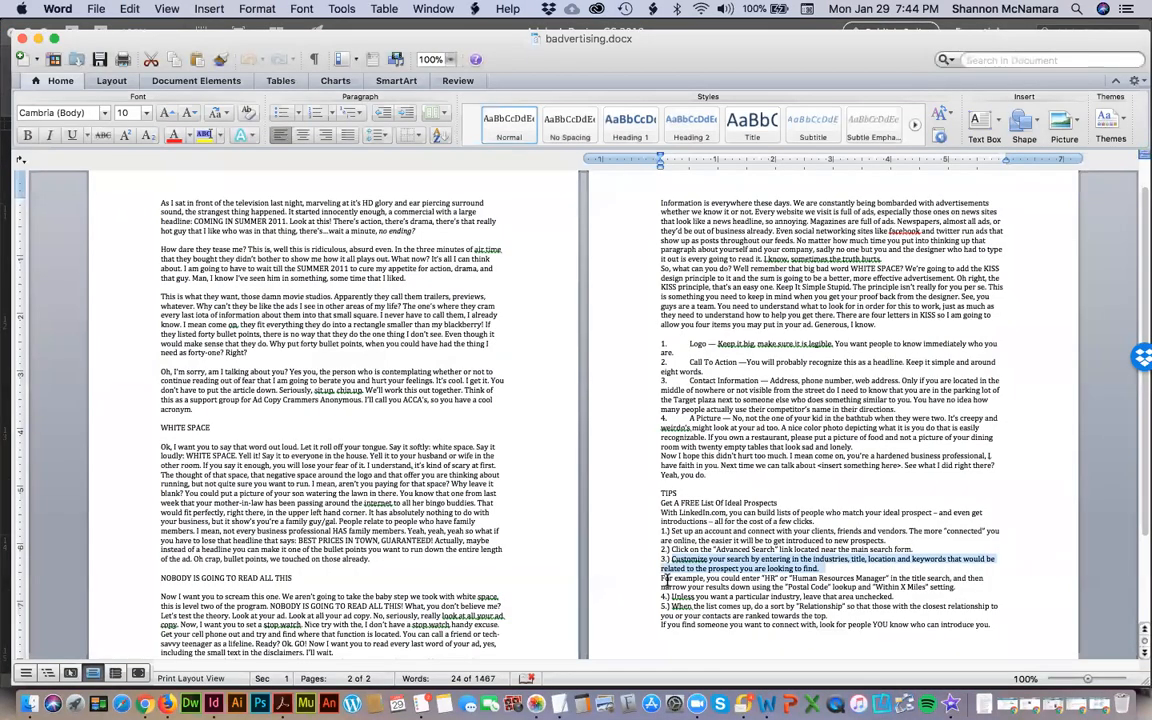
pyautogui.press('super+Tab')
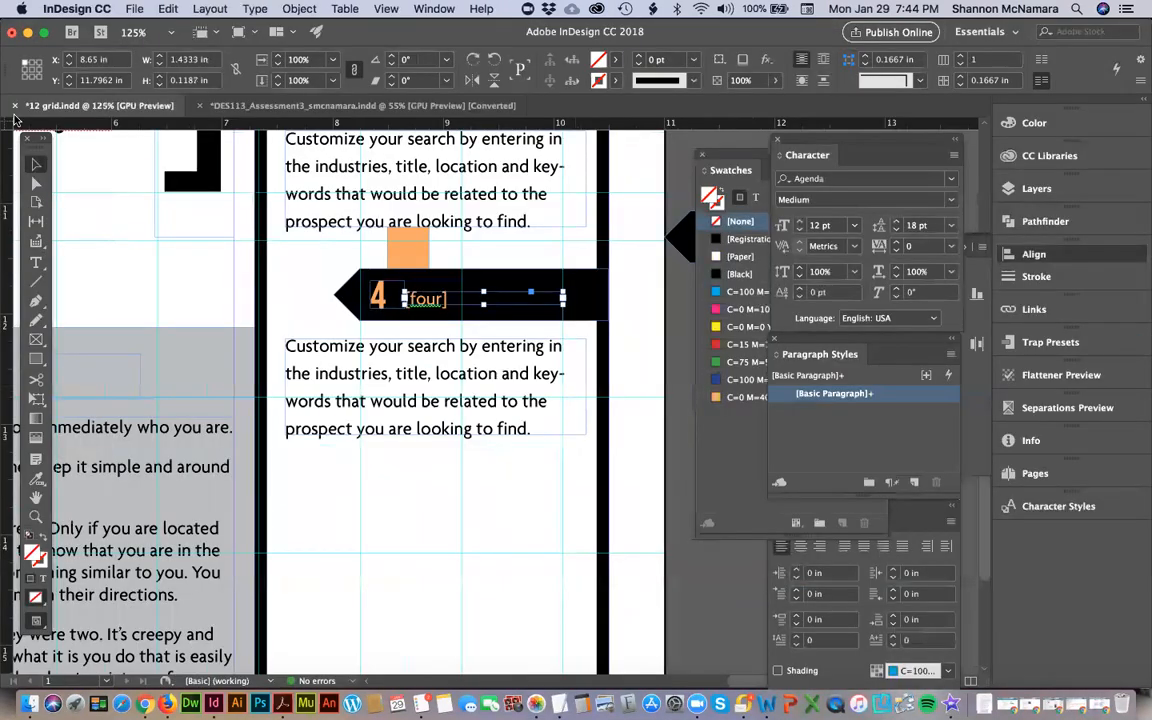
pyautogui.scroll(2, 463, 334)
pyautogui.scroll(-5, 463, 340)
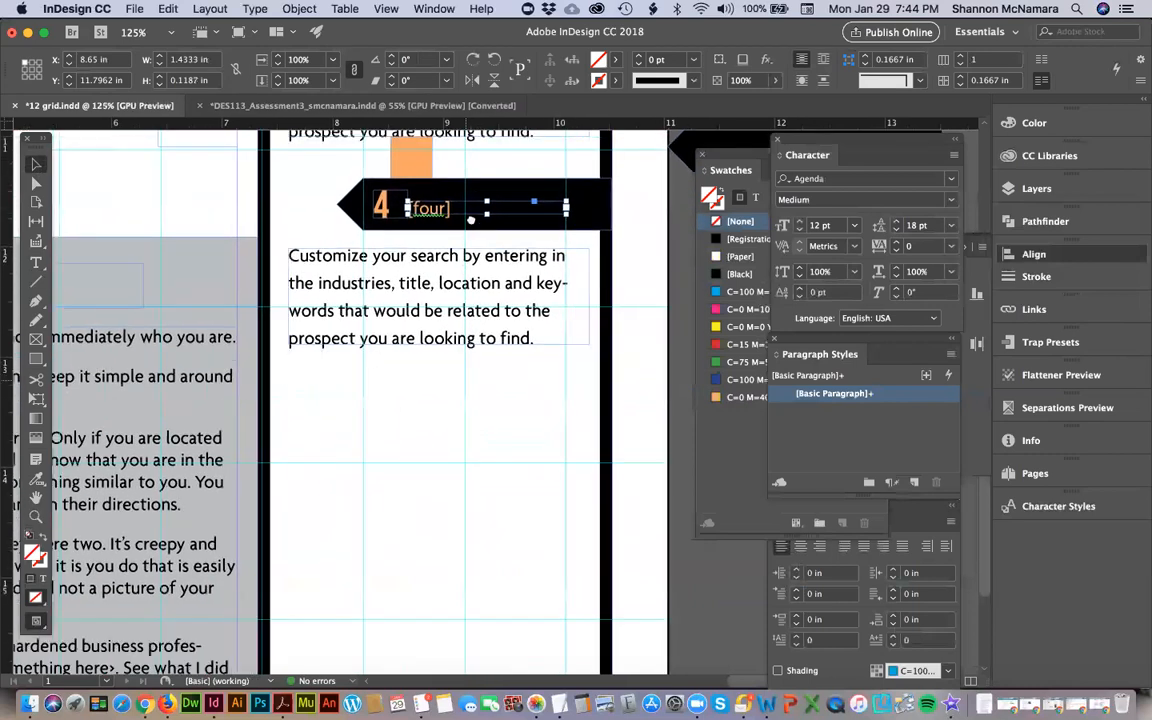
pyautogui.scroll(4, 463, 355)
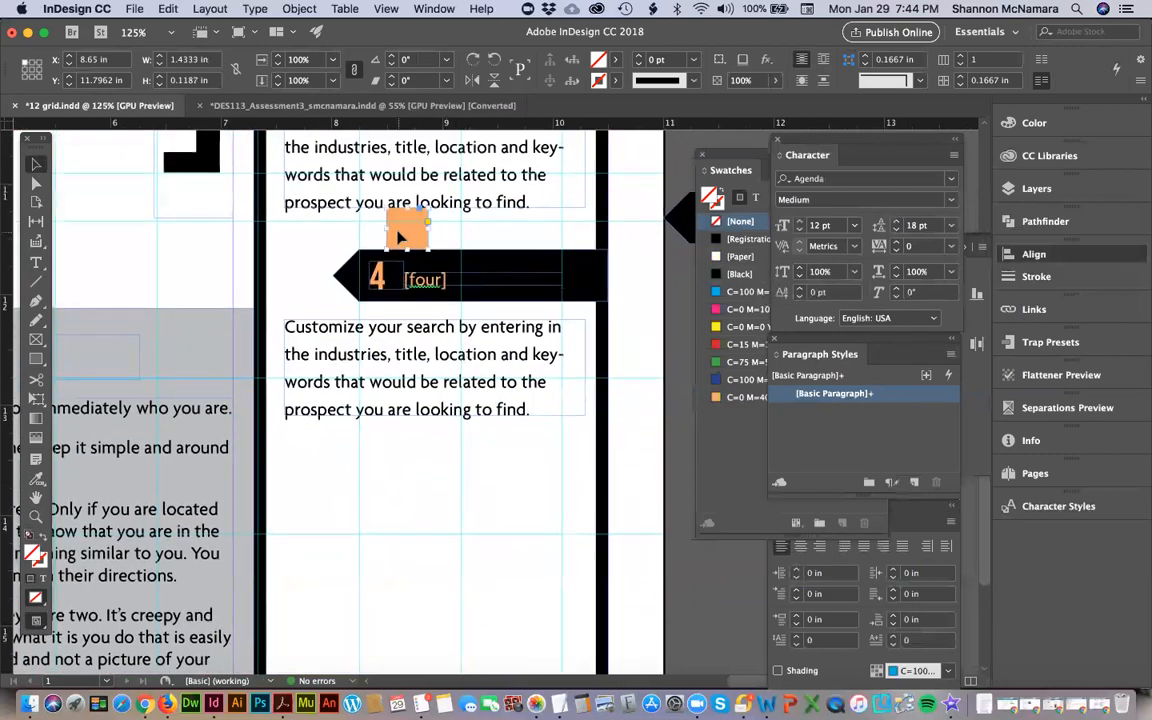
pyautogui.click(402, 228)
pyautogui.click(418, 285)
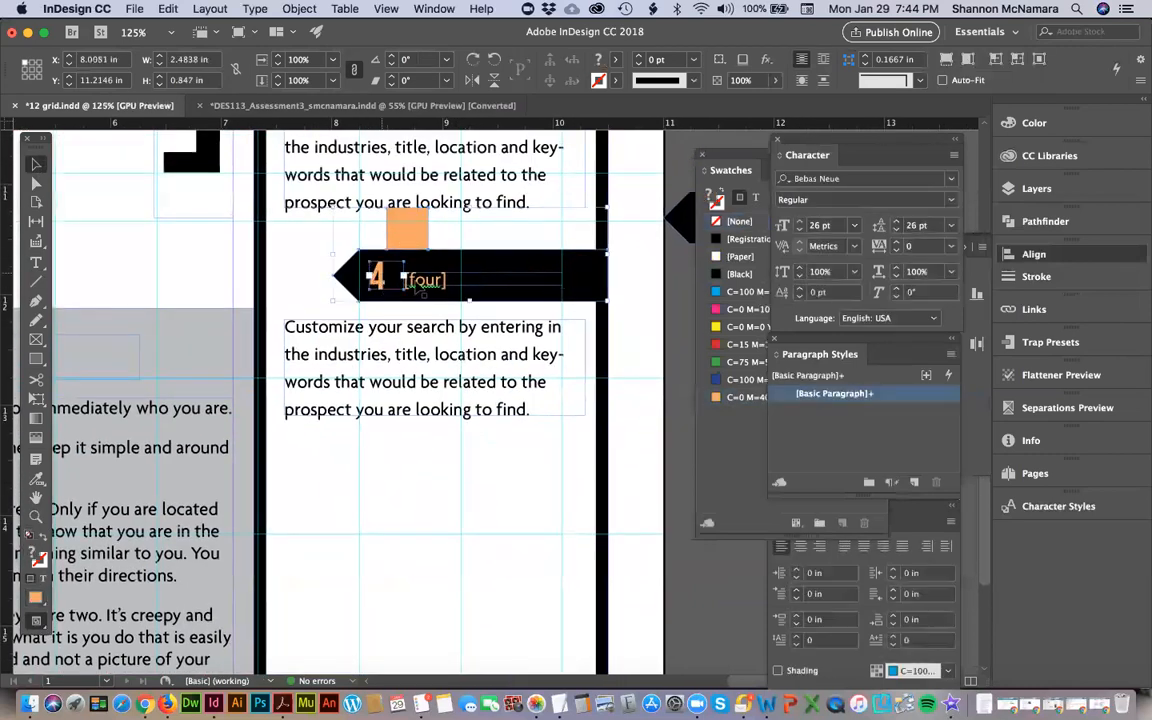
pyautogui.keyDown('shift'); pyautogui.click(360, 322); pyautogui.keyUp('shift')
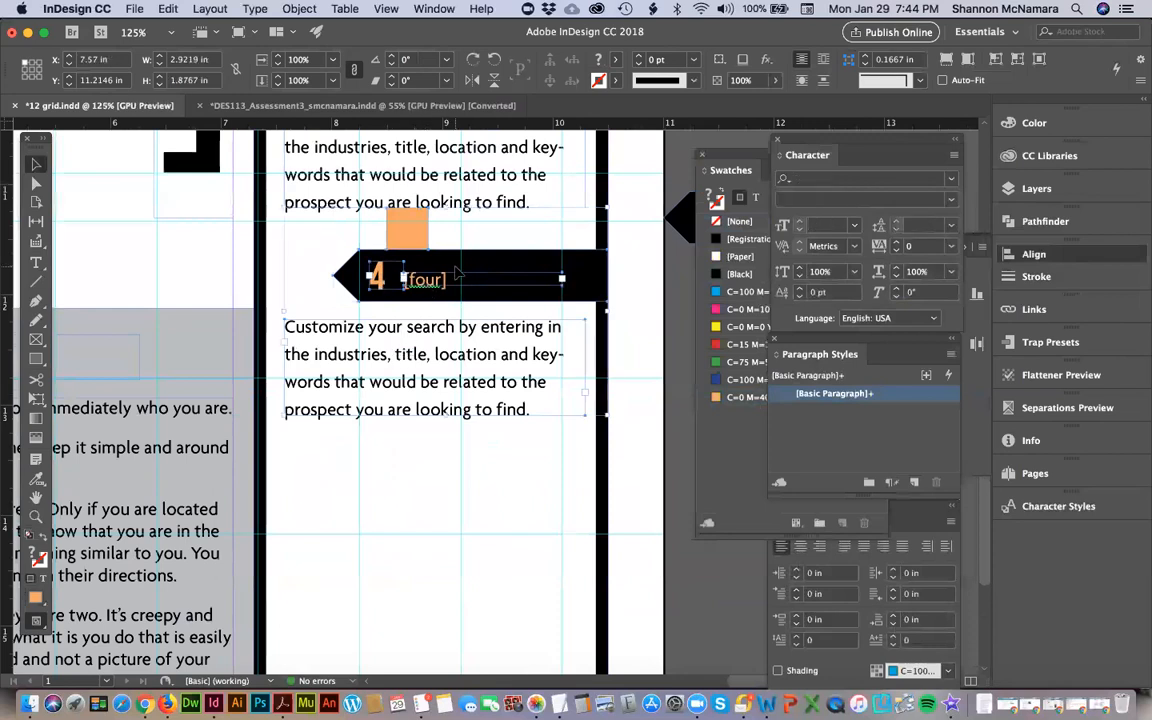
pyautogui.moveTo(451, 262); pyautogui.dragTo(451, 500)
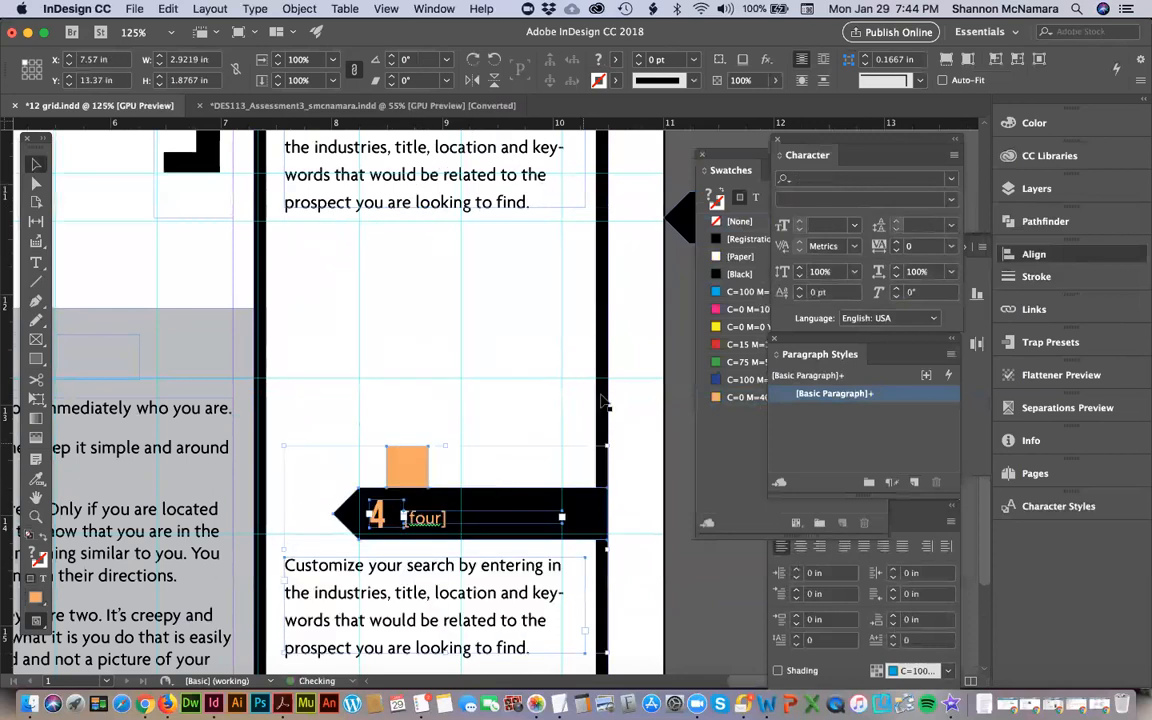
# Extend the third tip's "Customize your search" text frame downward to a height of about 2.42 in.
pyautogui.click(437, 213)
pyautogui.click(429, 208)
pyautogui.moveTo(431, 208); pyautogui.dragTo(431, 381)
# Switch to the Word document and copy the paragraph from "For example, you could enter" to "'Within X Miles' setting.".
pyautogui.press('super+Tab')
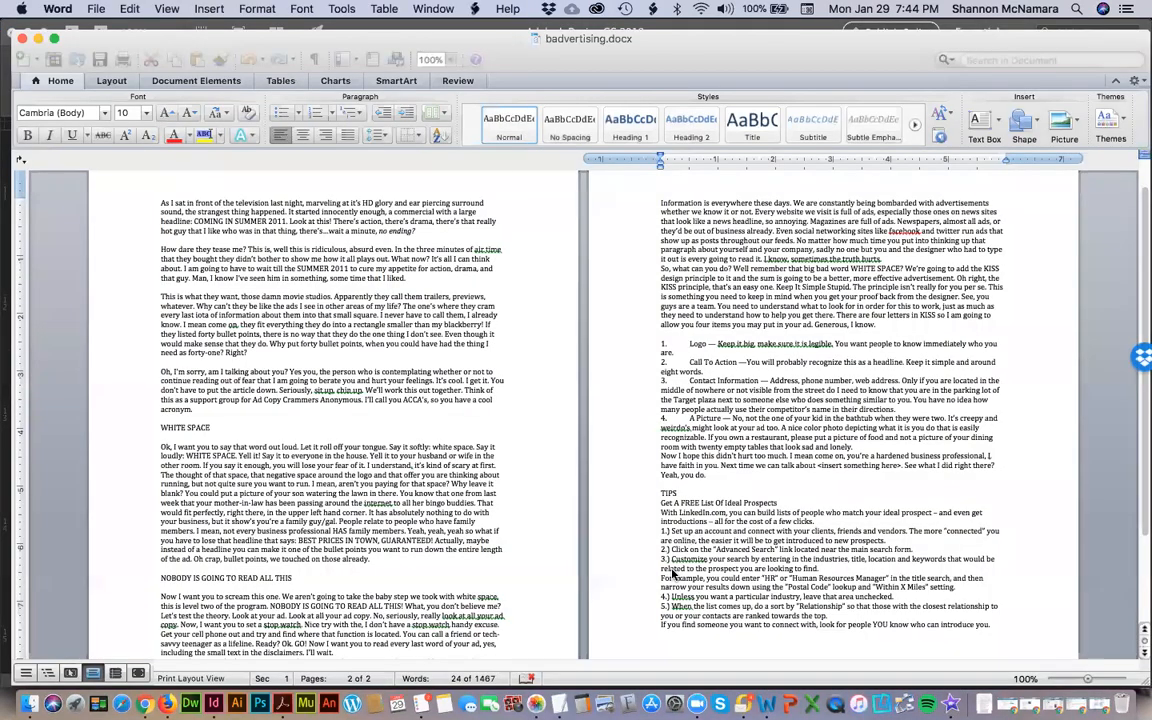
pyautogui.click(822, 568)
pyautogui.tripleClick(866, 580)
pyautogui.press('super+c')
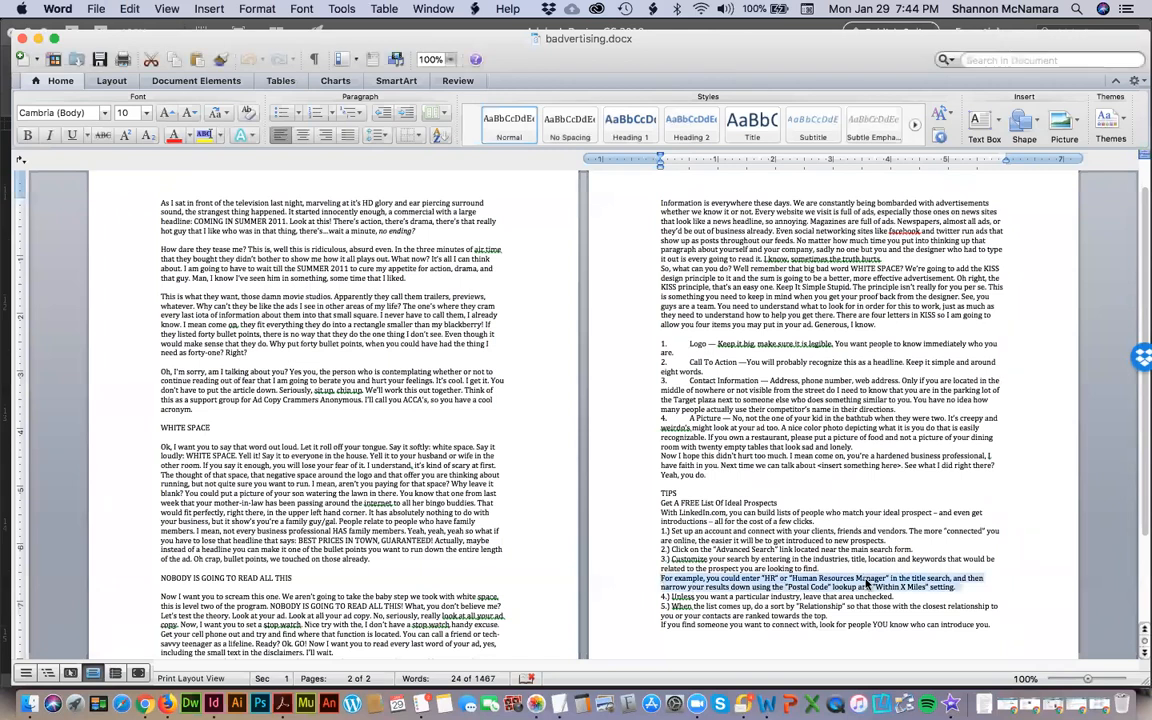
# Return to InDesign and paste the copied "For example" paragraph at the end of the third tip's text.
pyautogui.press('super+Tab')
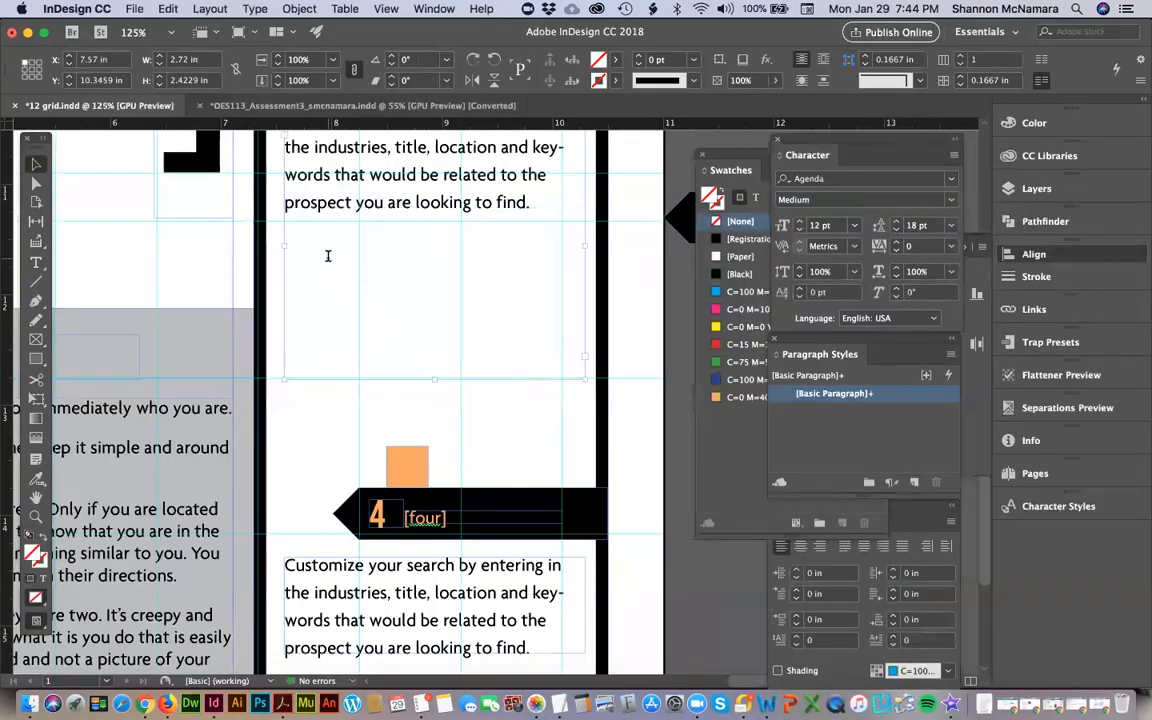
pyautogui.doubleClick(327, 256)
pyautogui.press('super+v')
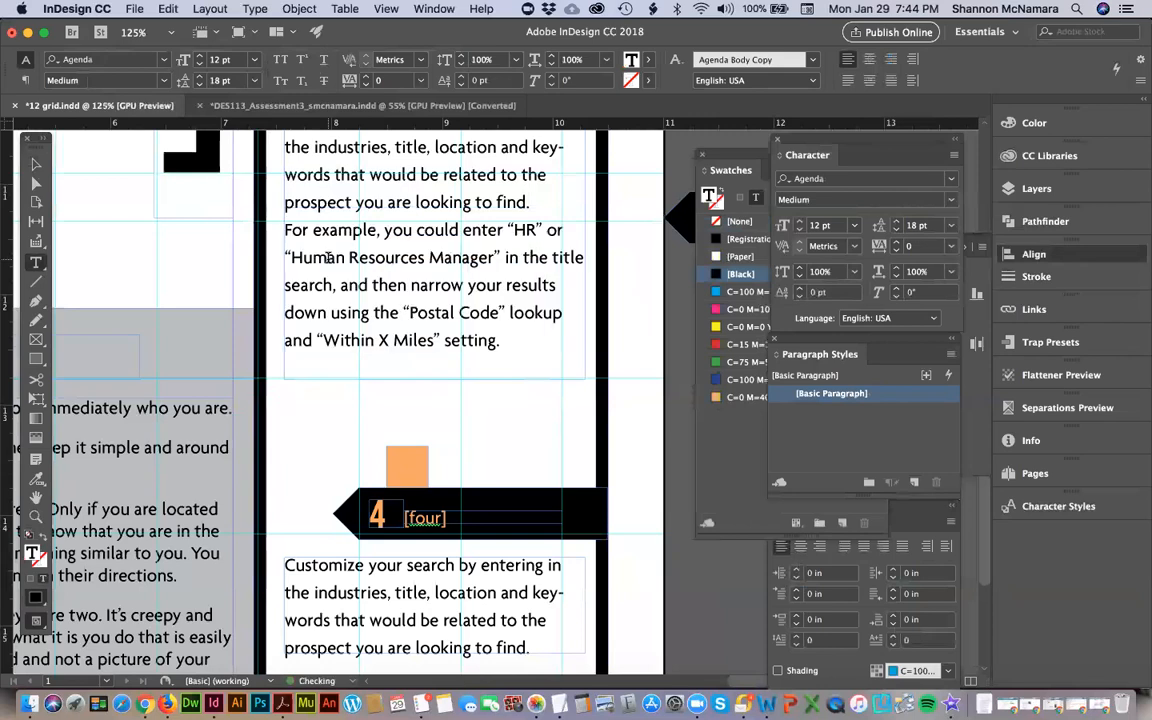
# Set the space after all paragraphs in the third tip's frame to 0.125 in.
pyautogui.press('super+a')
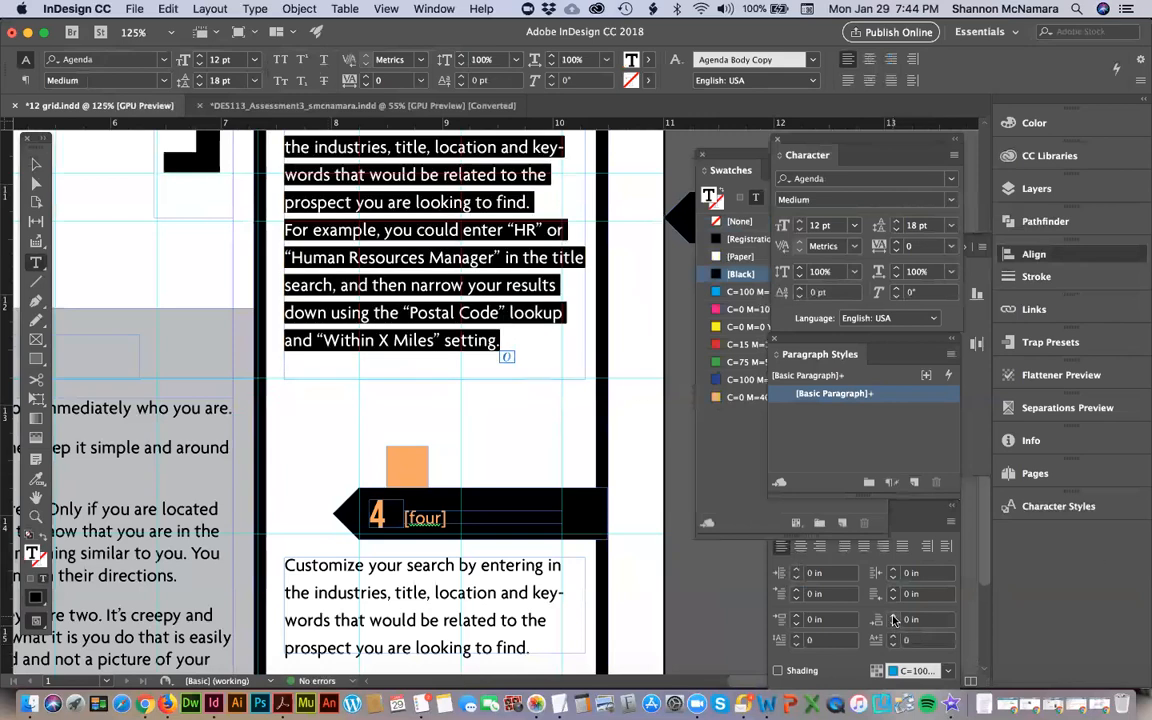
pyautogui.click(893, 619)
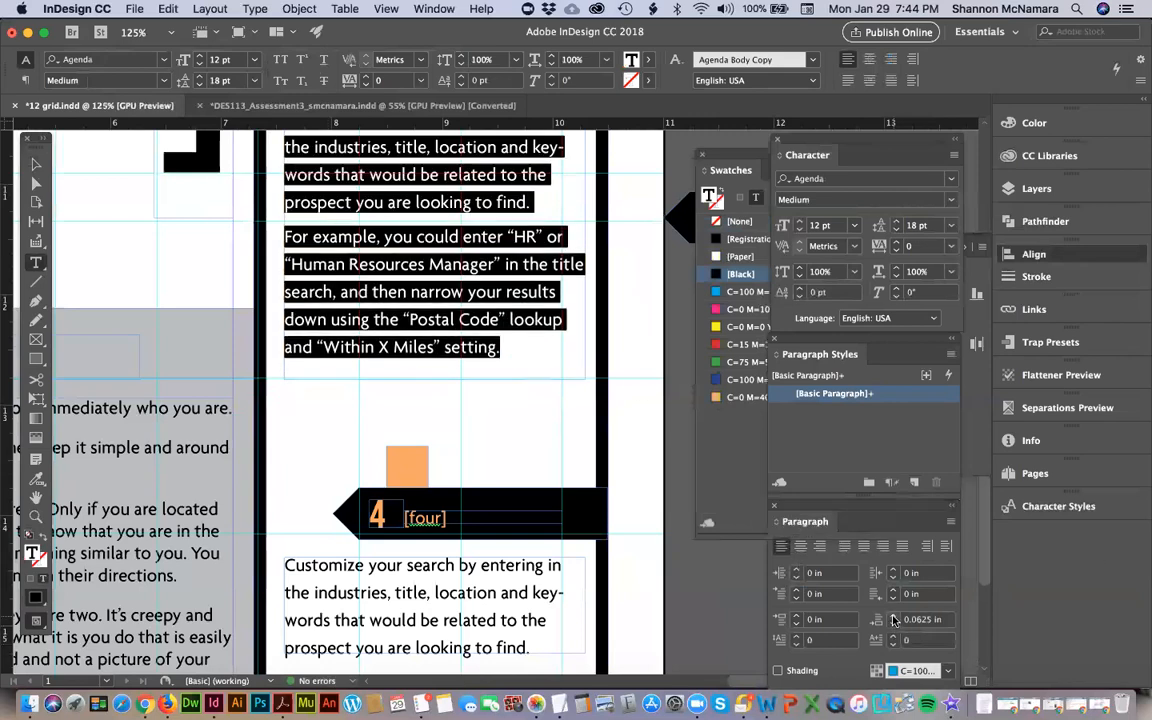
pyautogui.click(893, 619)
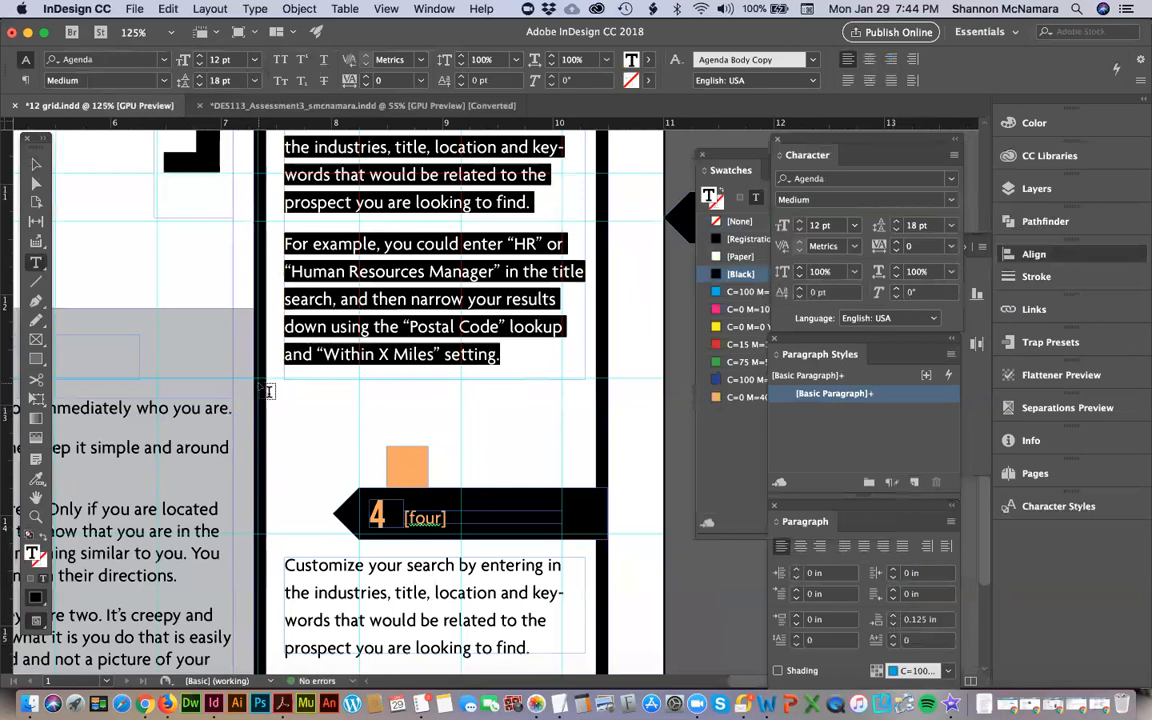
# Compare the paragraph spacing settings of the article's body text and the third tip's text.
pyautogui.press('super+0')
pyautogui.moveTo(370, 350); pyautogui.dragTo(388, 394)
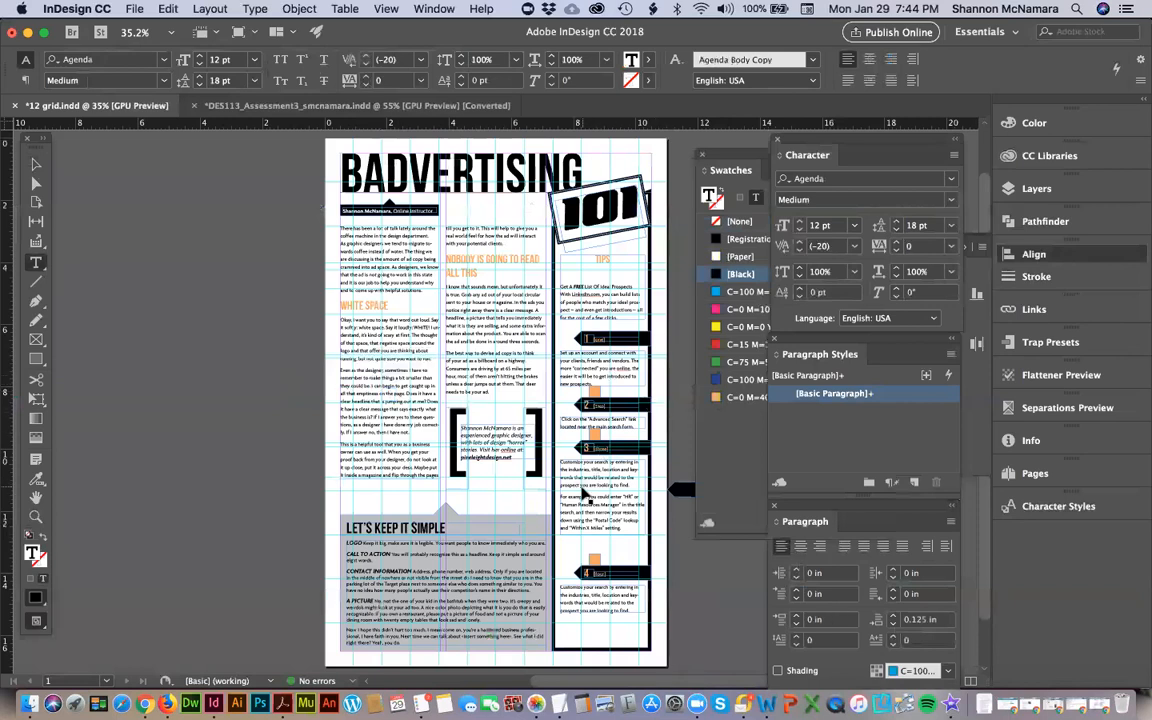
pyautogui.moveTo(559, 461); pyautogui.dragTo(626, 530)
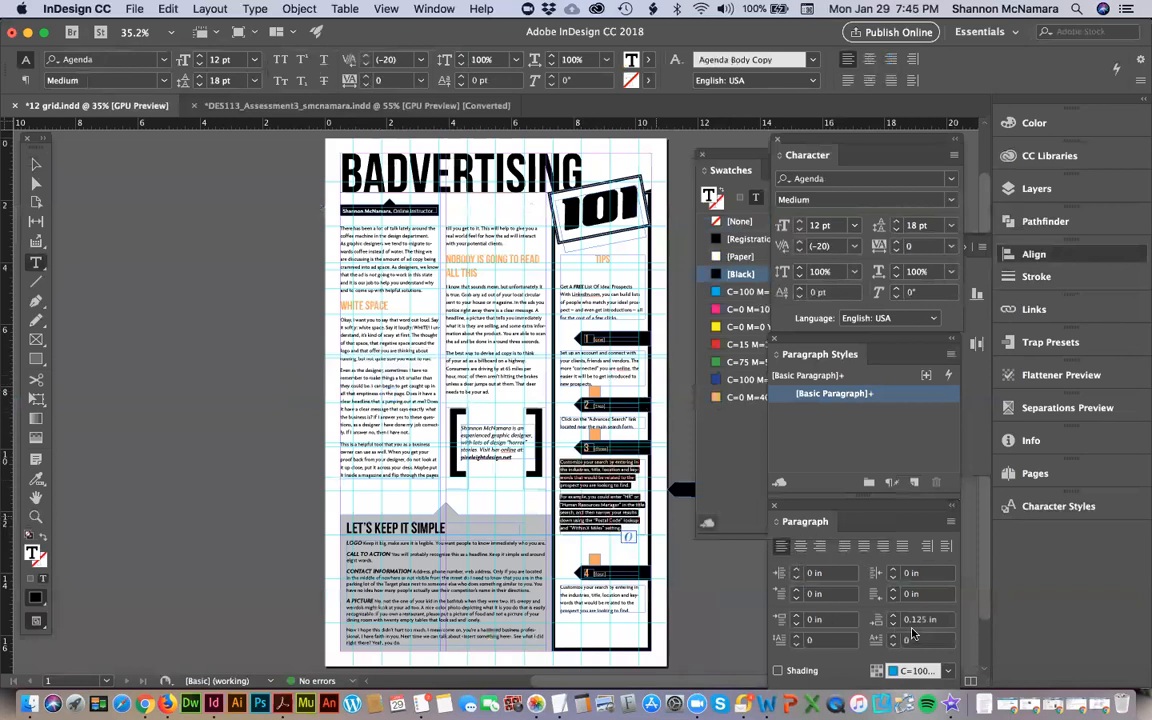
pyautogui.click(35, 163)
pyautogui.click(237, 365)
pyautogui.click(740, 397)
# Move the orange spacer square, the "4 [four]" banner and its paragraph together up close to the third tip's text.
pyautogui.press('z')
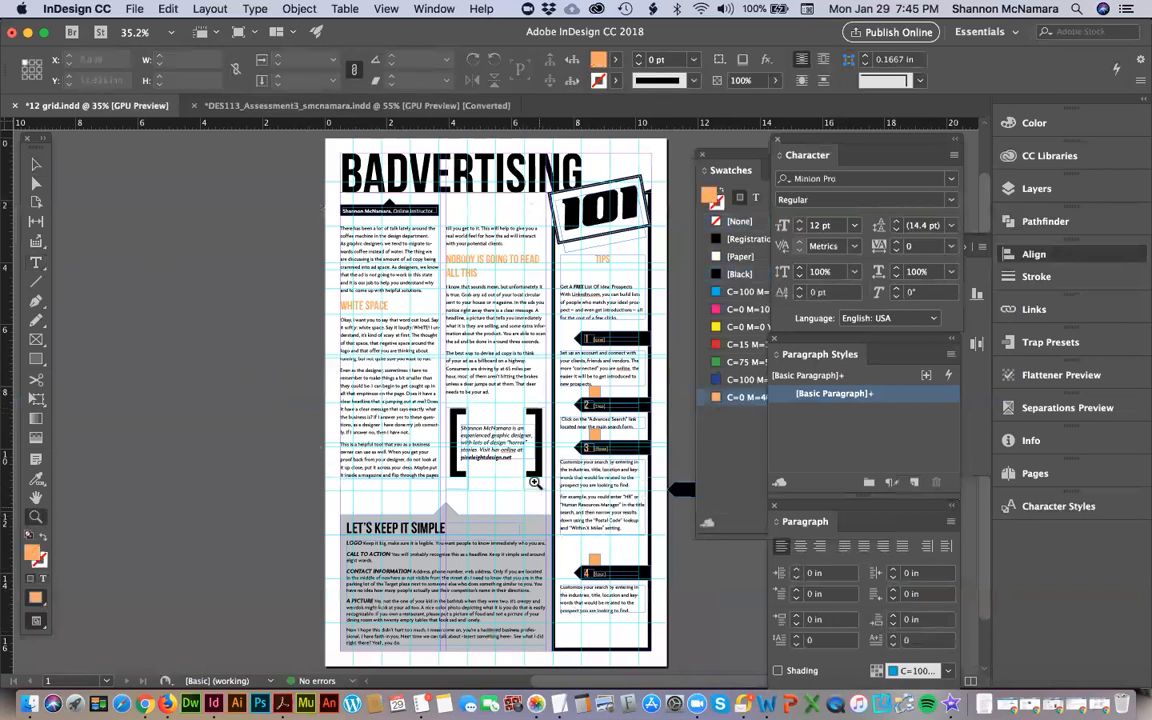
pyautogui.moveTo(490, 390); pyautogui.dragTo(608, 561)
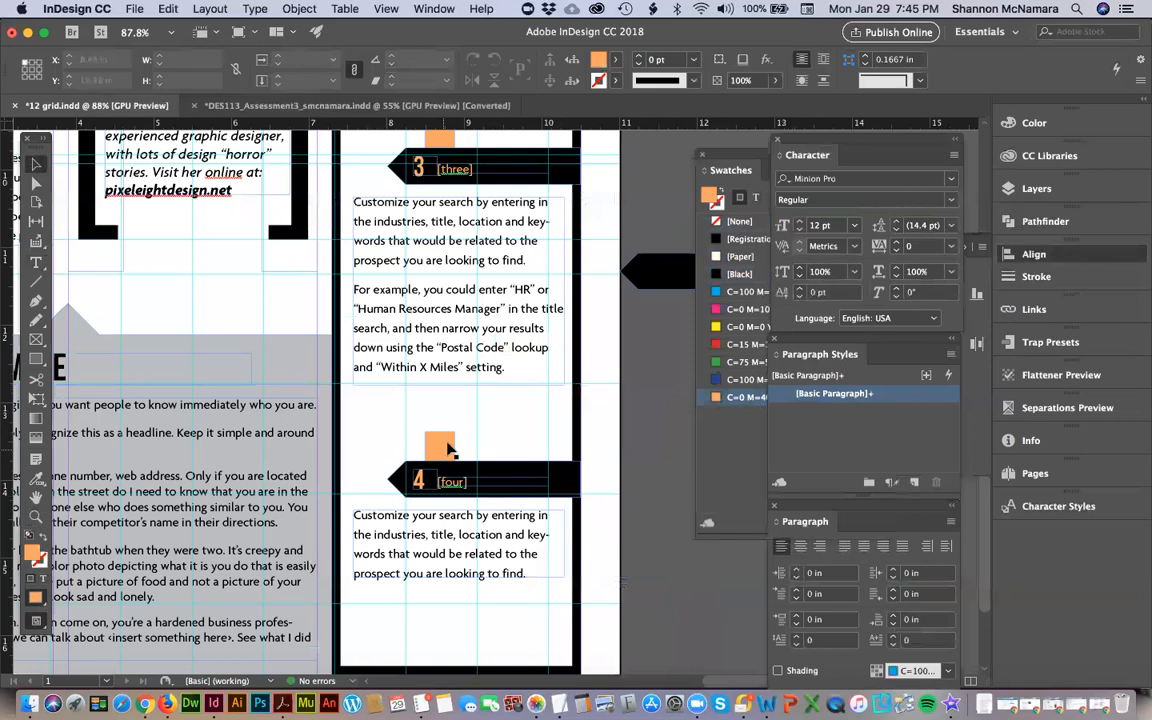
pyautogui.click(446, 447)
pyautogui.click(380, 441)
pyautogui.moveTo(343, 390); pyautogui.dragTo(441, 520)
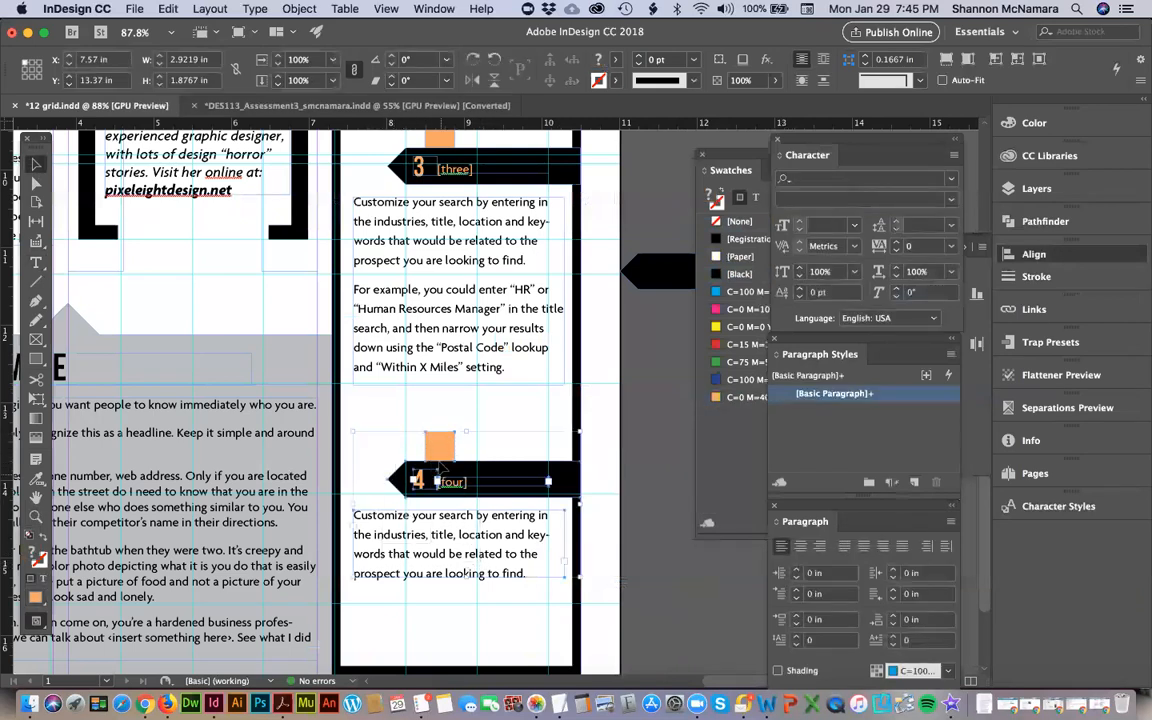
pyautogui.moveTo(441, 453); pyautogui.dragTo(441, 406)
# Fit the third tip's frame to its text and raise the square, "4 [four]" banner and paragraph to the frame's lower edge.
pyautogui.click(469, 298)
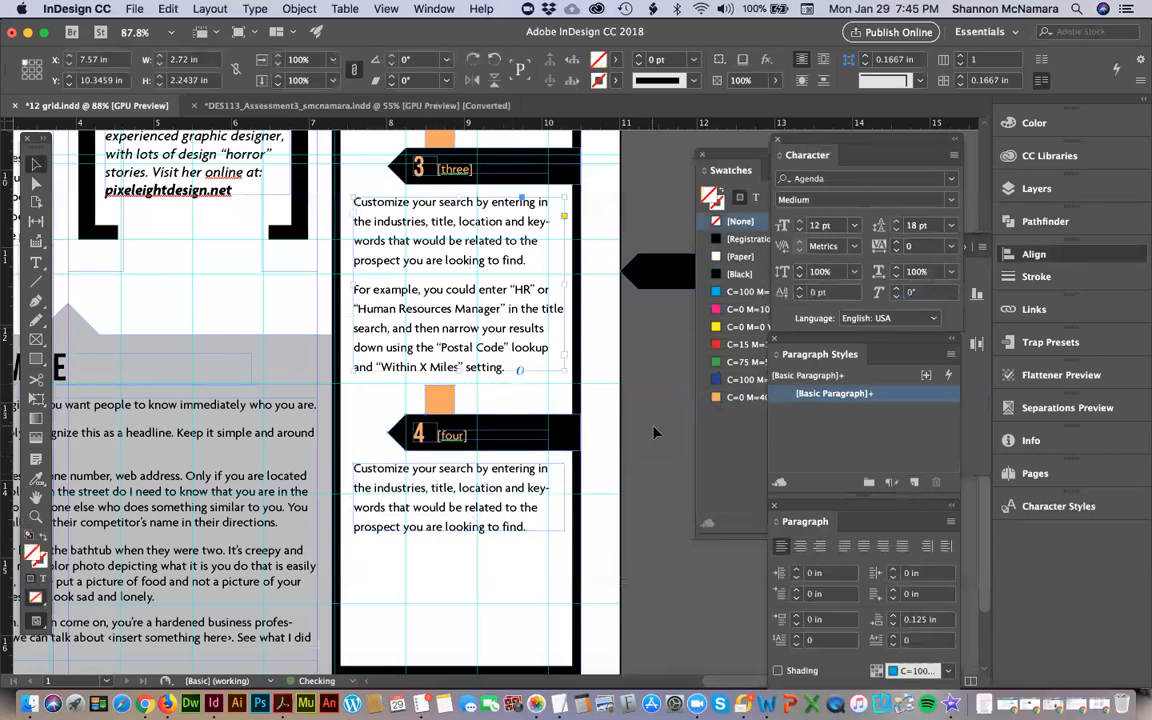
pyautogui.click(402, 414)
pyautogui.moveTo(381, 402); pyautogui.dragTo(478, 495)
pyautogui.moveTo(442, 406); pyautogui.dragTo(441, 375)
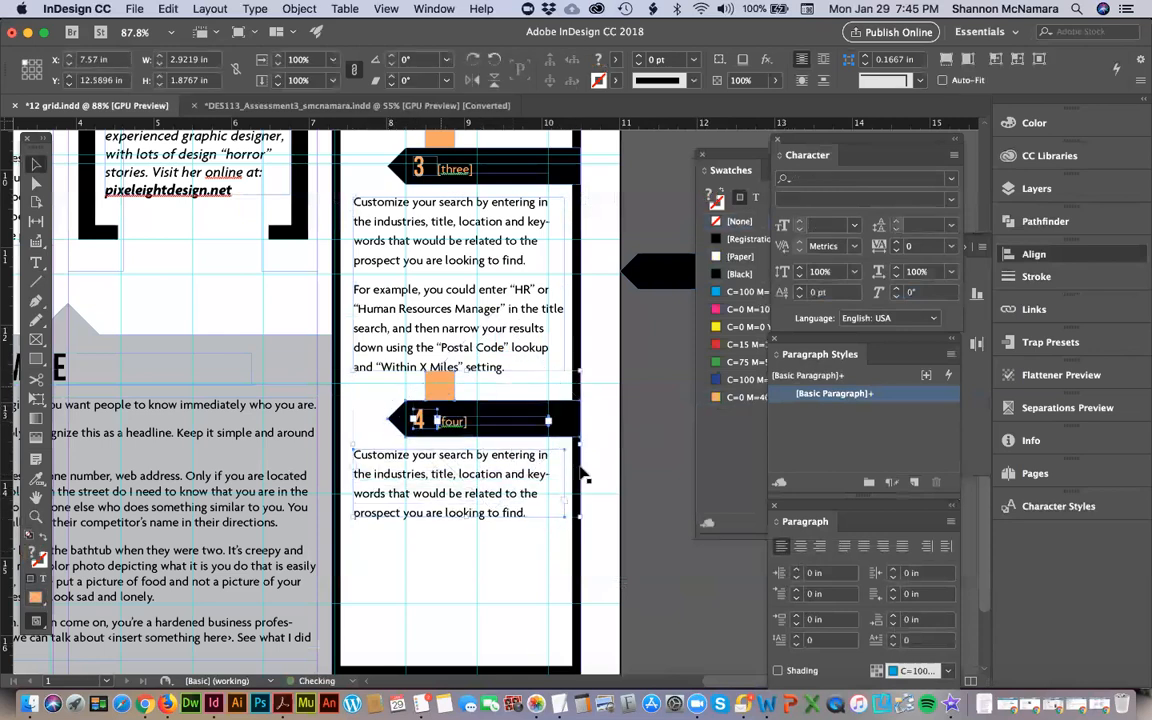
pyautogui.click(622, 530)
# Switch to the Word document and copy the fourth tip, "Unless you want a particular industry, leave that area unchecked.".
pyautogui.scroll(-1, 622, 530)
pyautogui.moveTo(622, 530); pyautogui.dragTo(613, 460)
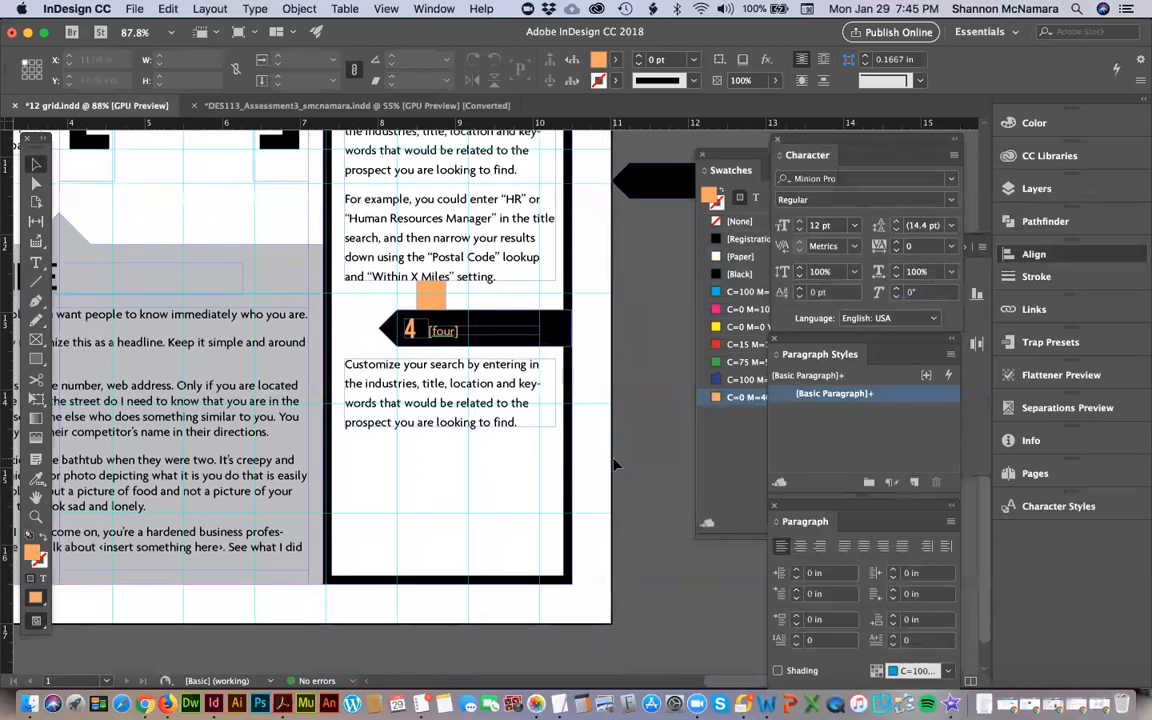
pyautogui.press('super+Tab')
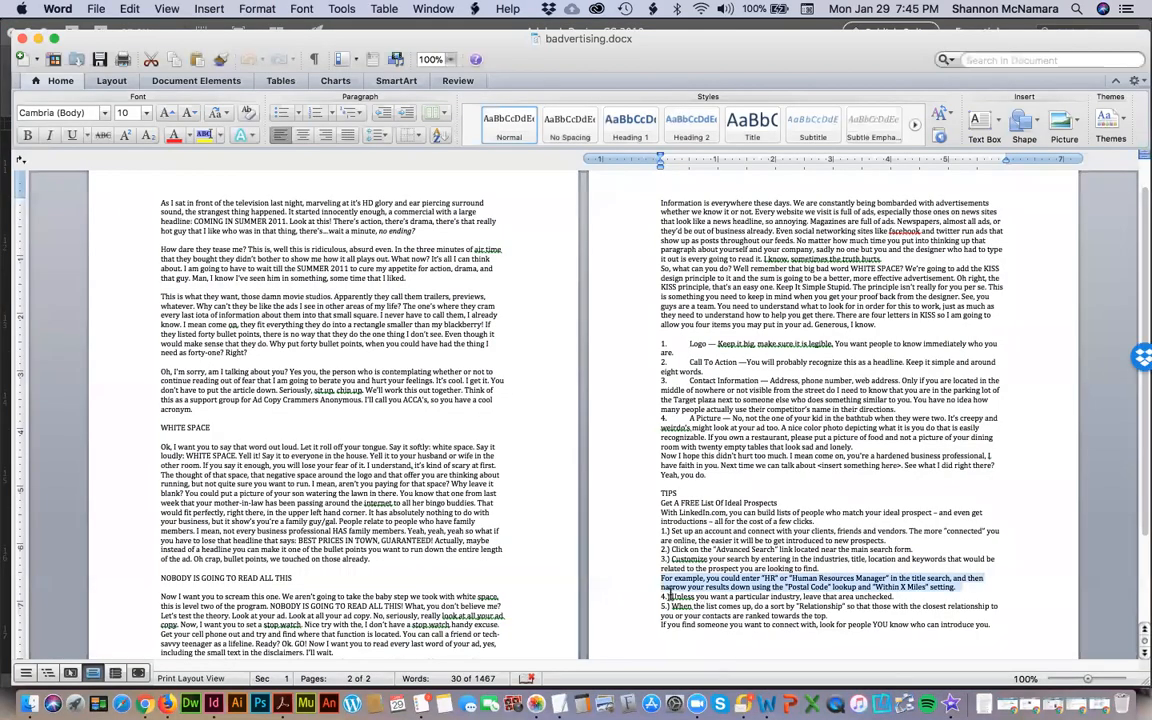
pyautogui.tripleClick(670, 597)
pyautogui.press('super+c')
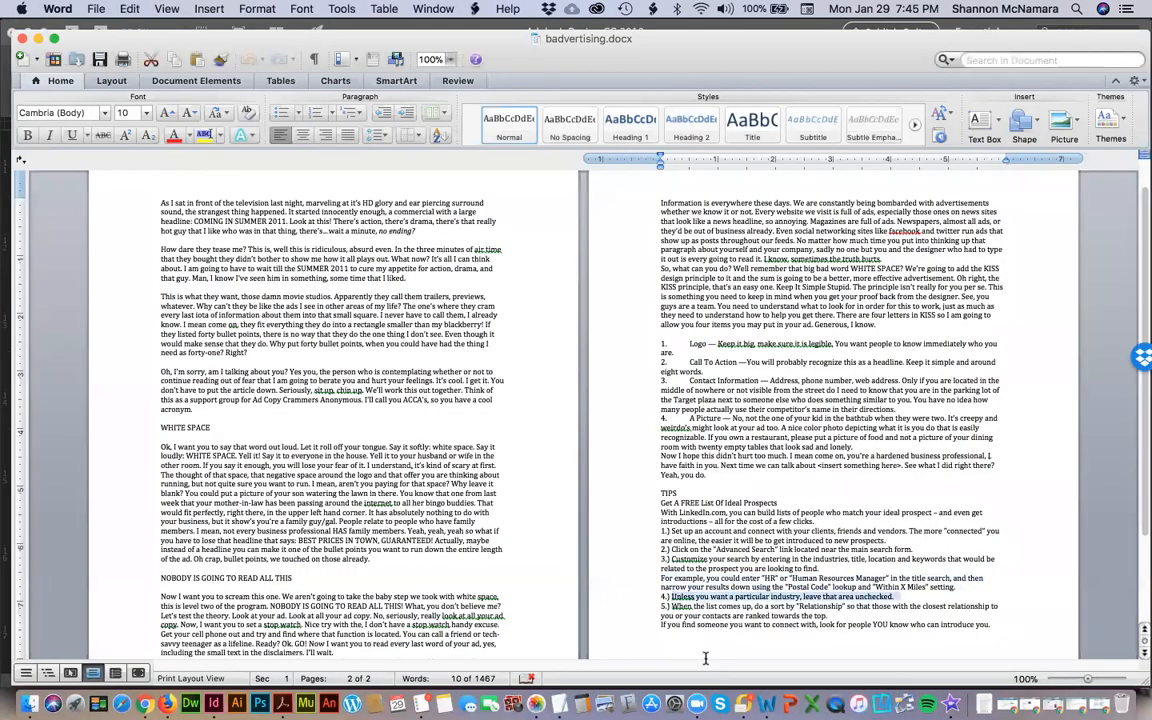
# Return to InDesign, replace the paragraph below the "4 [four]" banner with the copied tip, and fit the frame to its text.
pyautogui.press('super+Tab')
pyautogui.doubleClick(448, 402)
pyautogui.press('super+a')
pyautogui.press('super+v')
pyautogui.press('Escape')
pyautogui.doubleClick(450, 427)
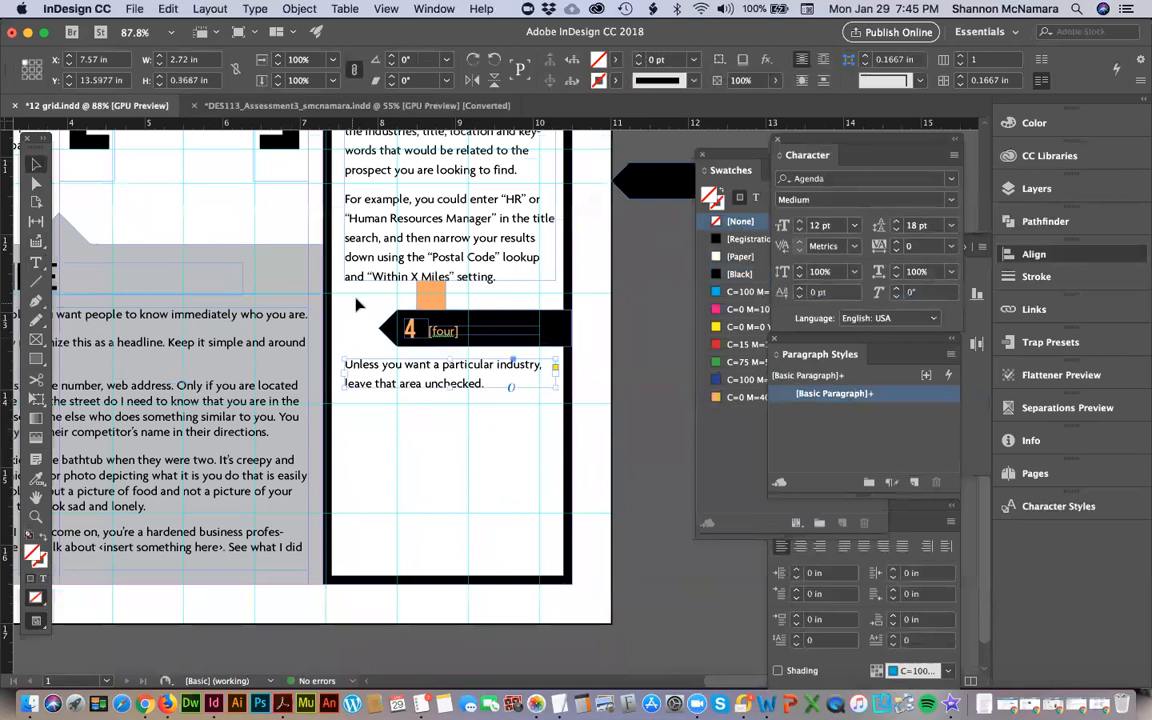
# Copy the orange spacer square, the "4 [four]" banner and its paragraph directly below the fourth tip's text.
pyautogui.click(427, 301)
pyautogui.moveTo(427, 301); pyautogui.dragTo(424, 409)
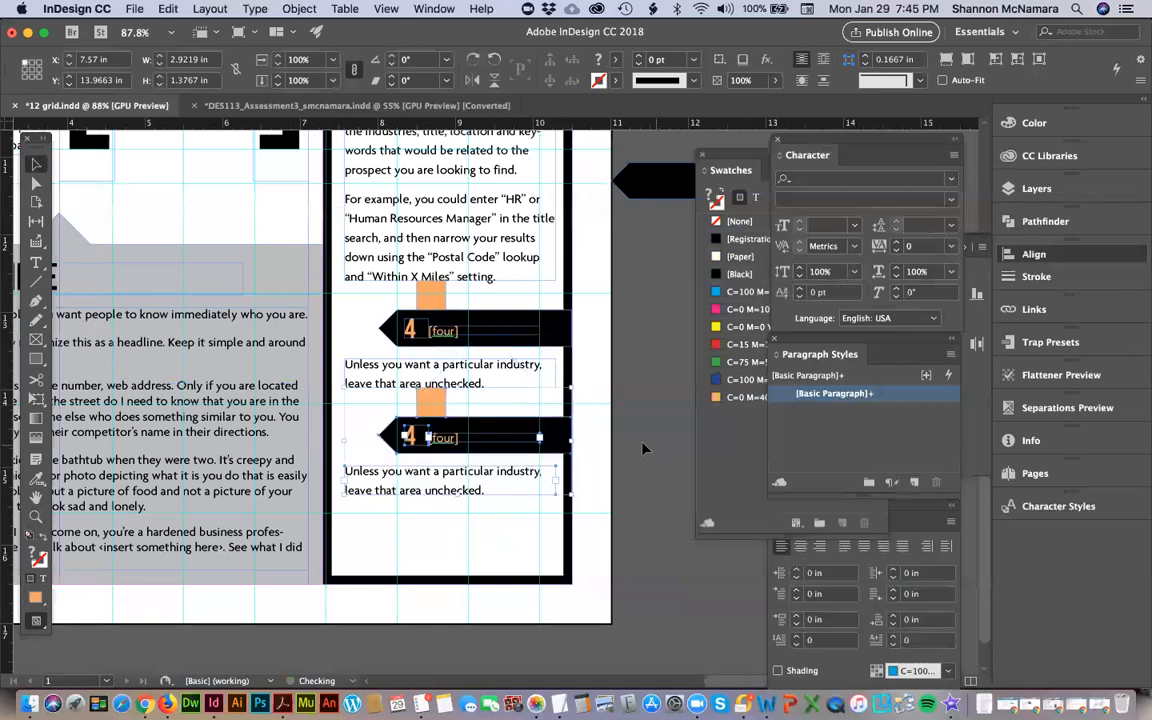
# Switch to the Word document and copy the fifth tip, from "When the list comes up" through "who can introduce you.".
pyautogui.press('super+Tab')
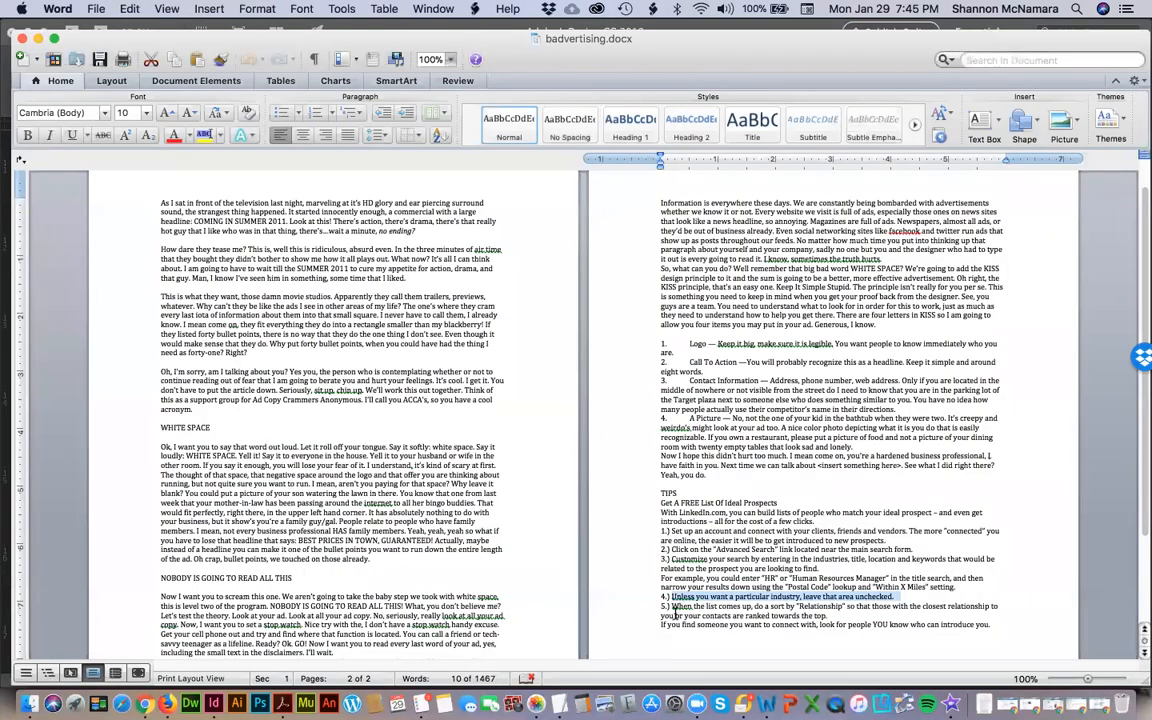
pyautogui.click(947, 617)
pyautogui.moveTo(995, 622); pyautogui.dragTo(671, 606)
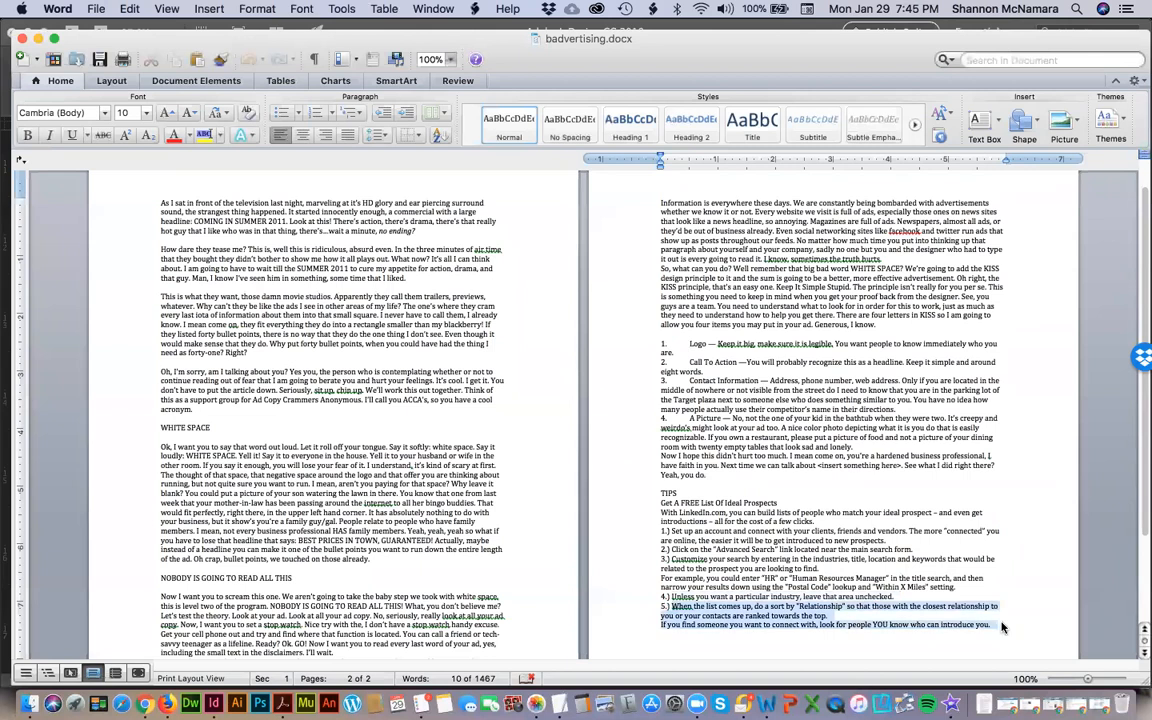
# Return to InDesign, replace the lowest paragraph with the copied tip, and stretch its frame down to the sidebar's lower border.
pyautogui.press('super+Tab')
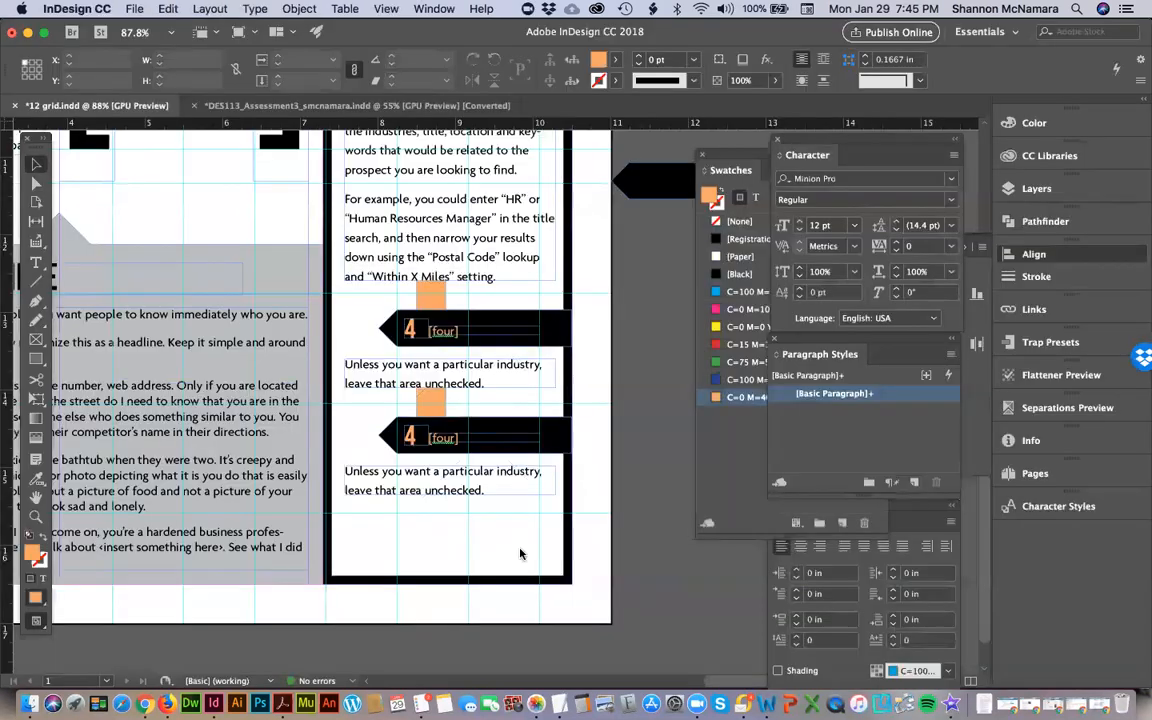
pyautogui.click(447, 489)
pyautogui.press('super+a')
pyautogui.press('super+v')
pyautogui.press('Escape')
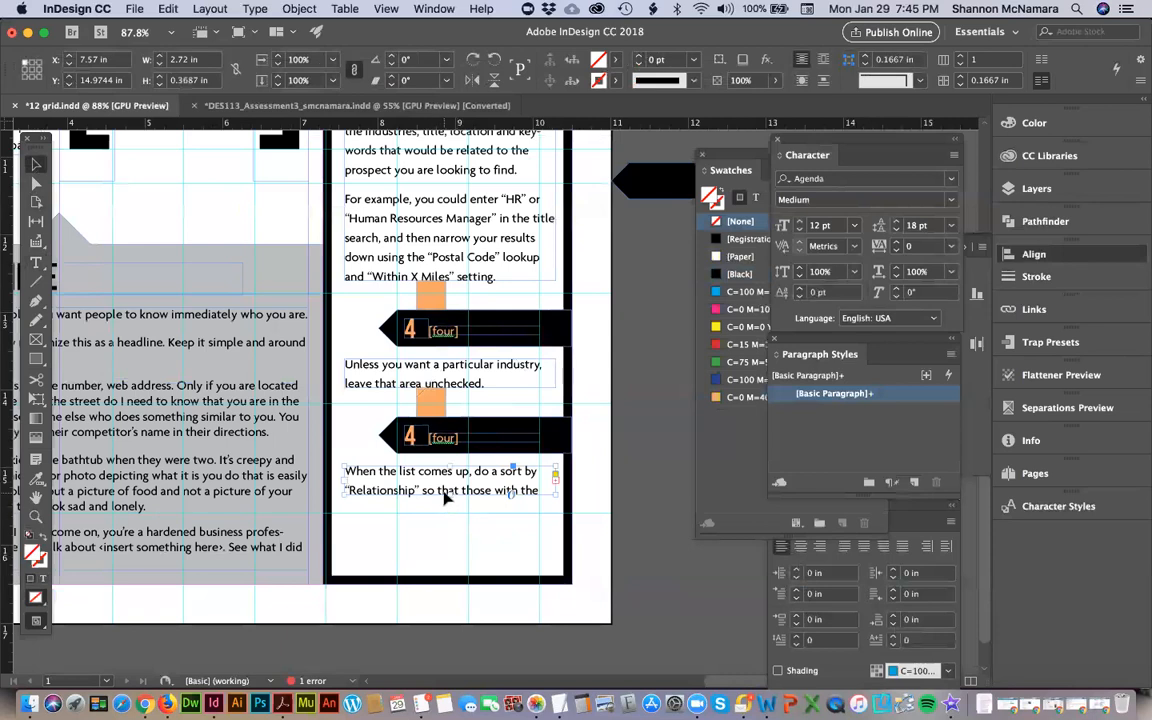
pyautogui.moveTo(452, 492); pyautogui.dragTo(447, 577)
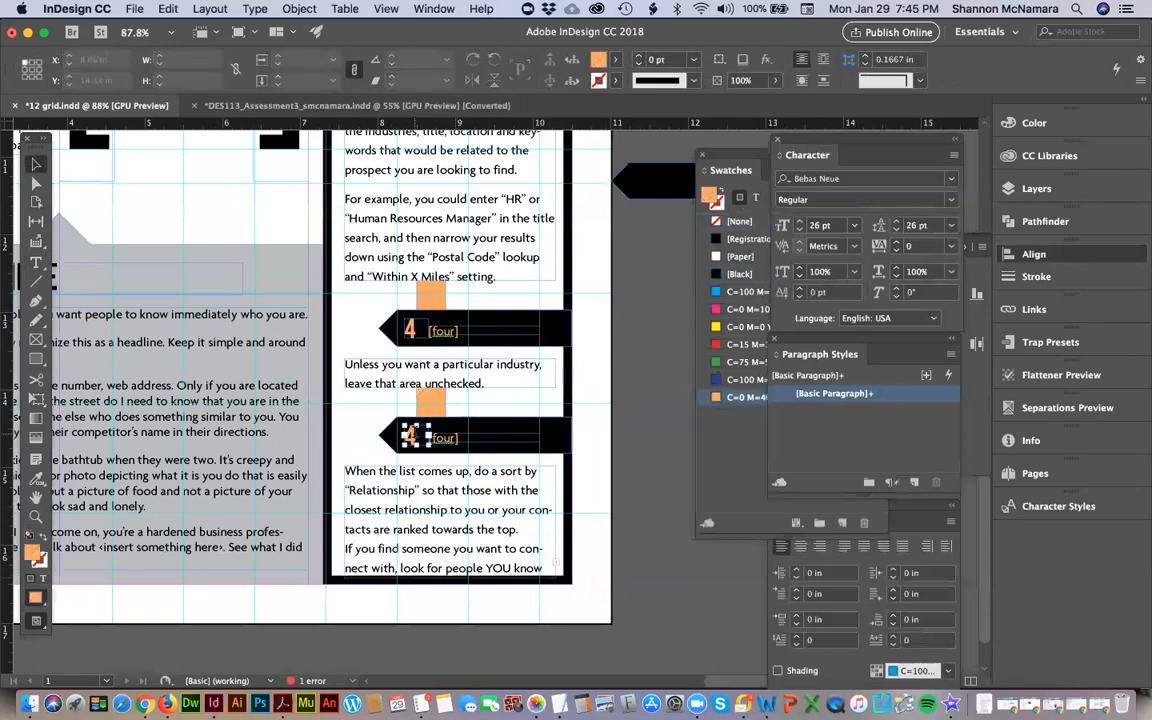
# Renumber the lowest banner as "5 [five]".
pyautogui.doubleClick(410, 437)
pyautogui.write('5')
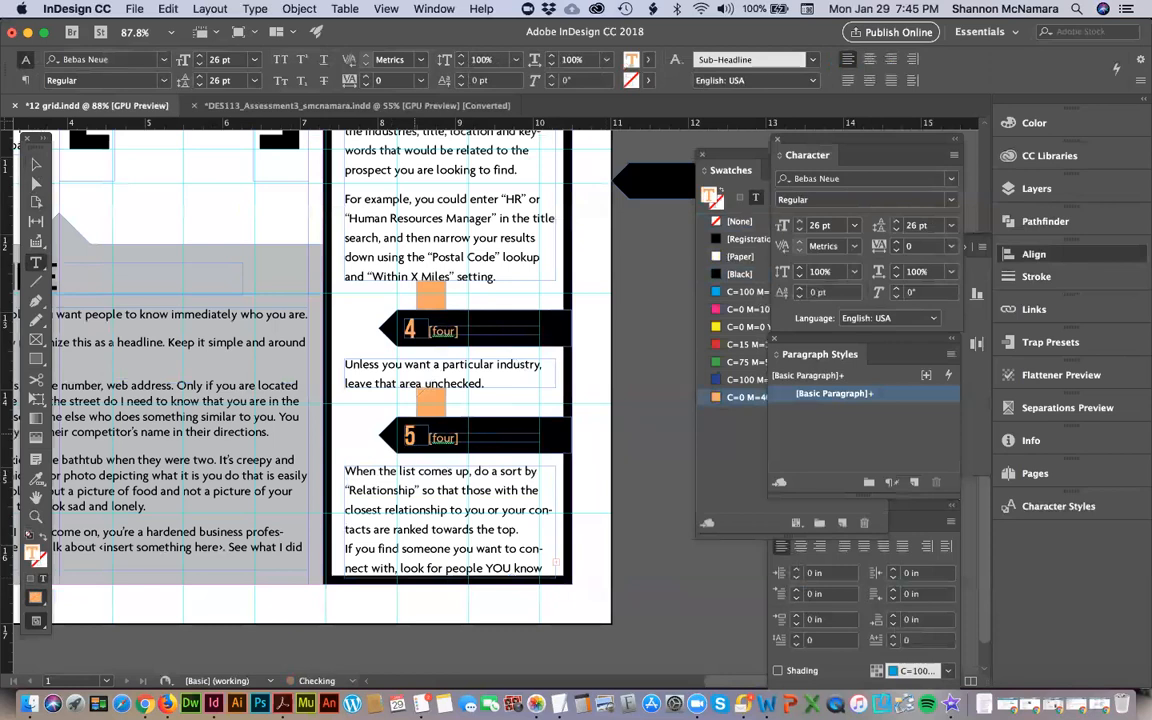
pyautogui.doubleClick(443, 437)
pyautogui.write('five')
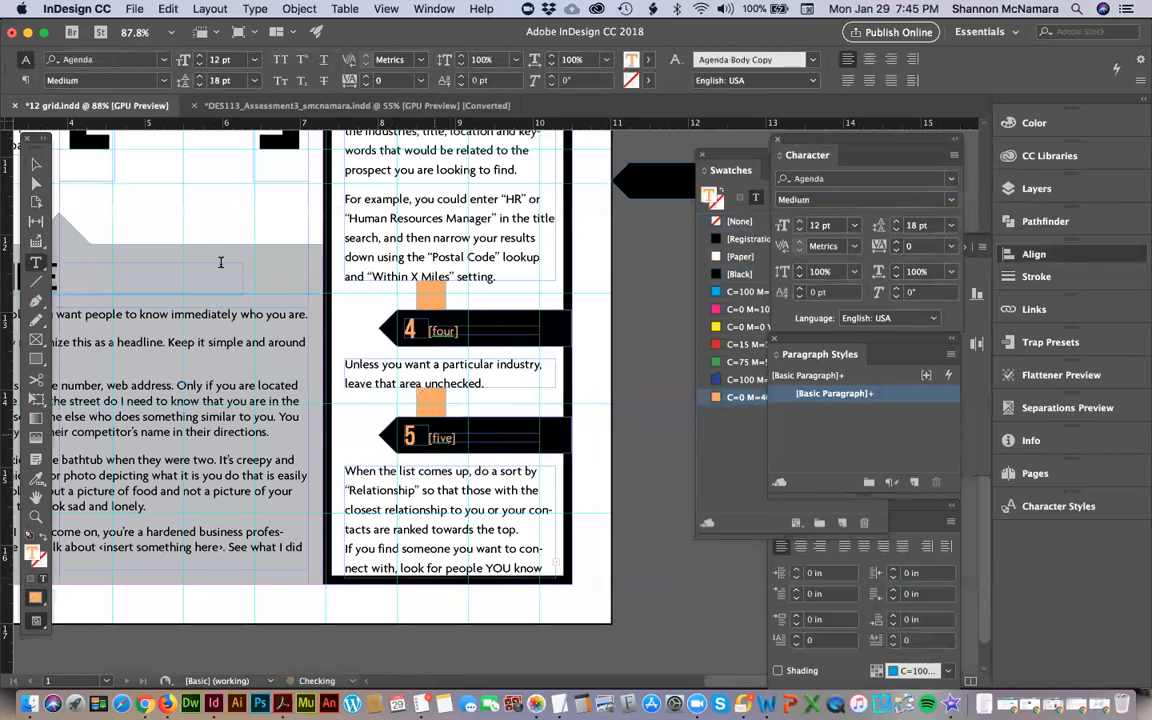
pyautogui.click(35, 163)
pyautogui.click(634, 403)
# Replace the blank lines between the TIPS heading and the intro paragraph with a single blank line in body text style.
pyautogui.press('super+0')
pyautogui.press('z')
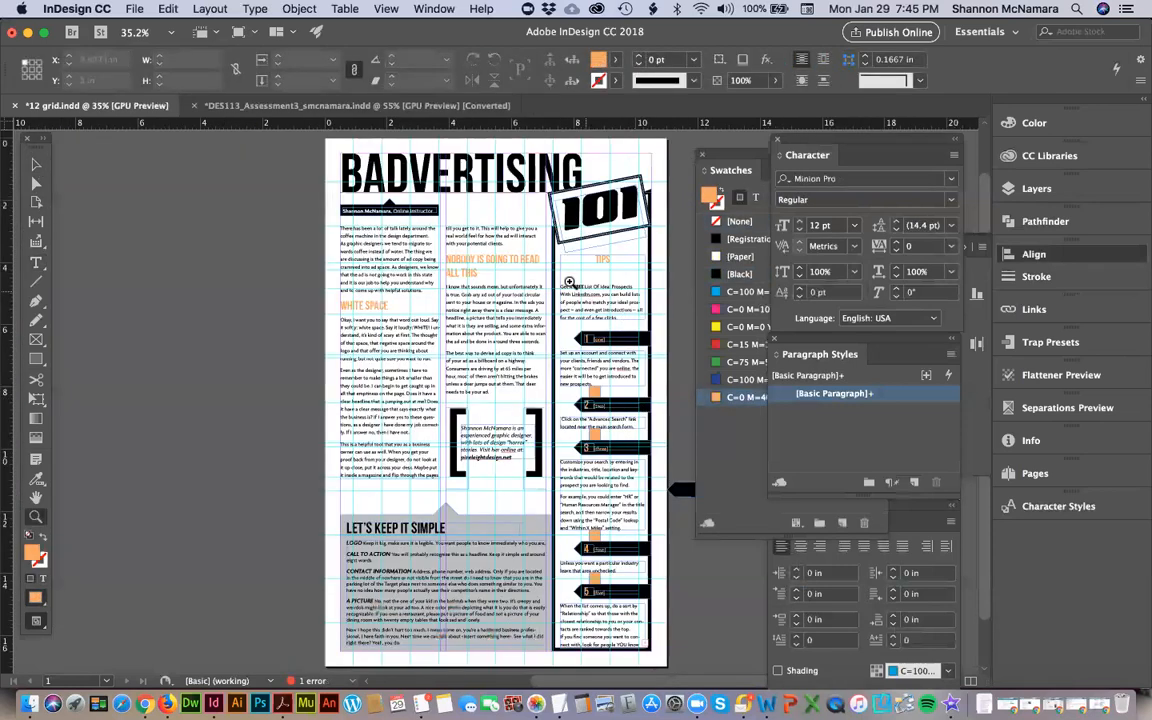
pyautogui.moveTo(512, 224); pyautogui.dragTo(671, 374)
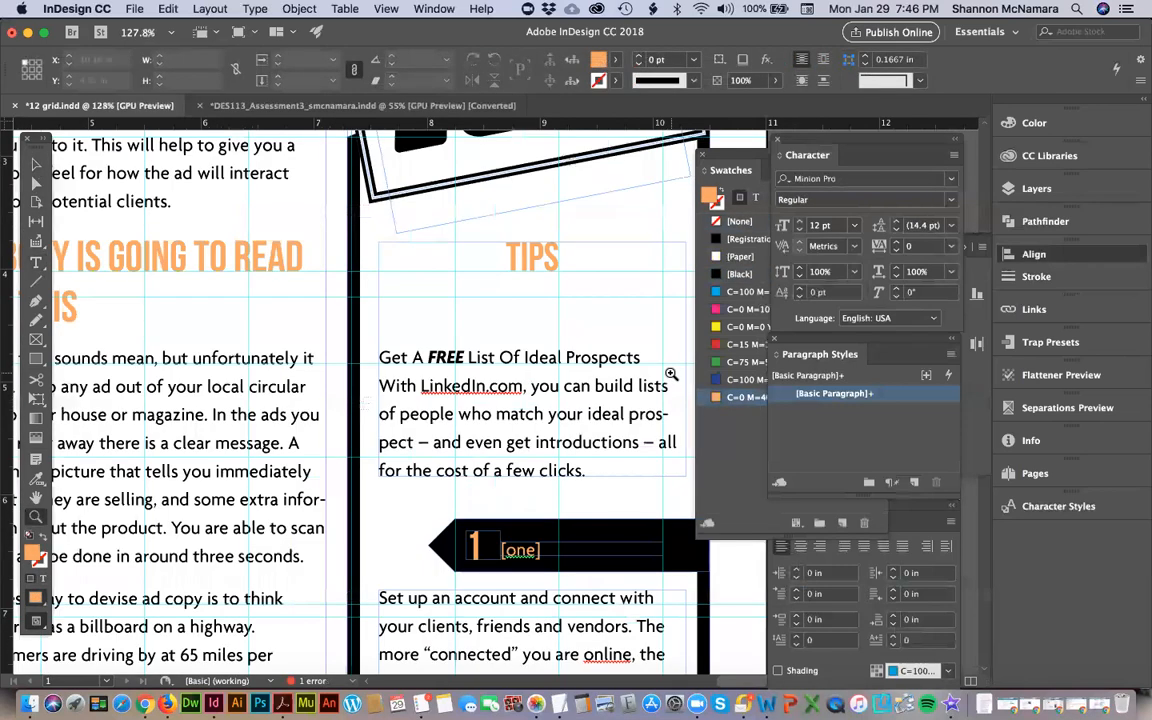
pyautogui.press('t')
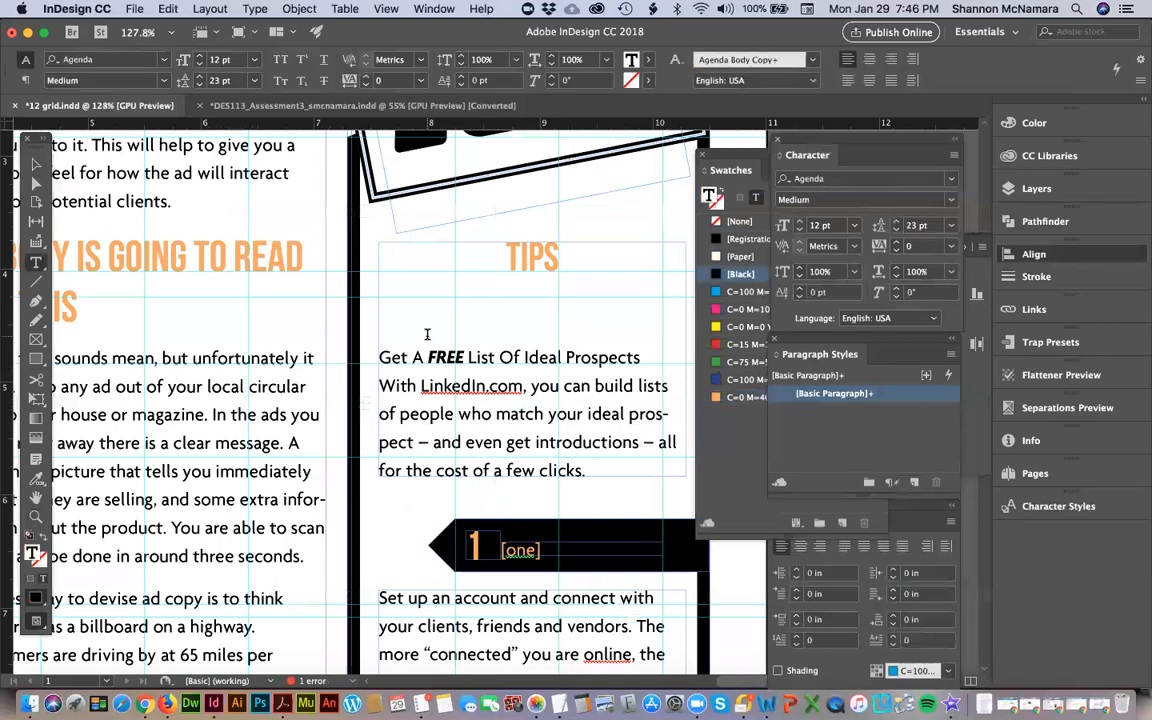
pyautogui.press('BackSpace')
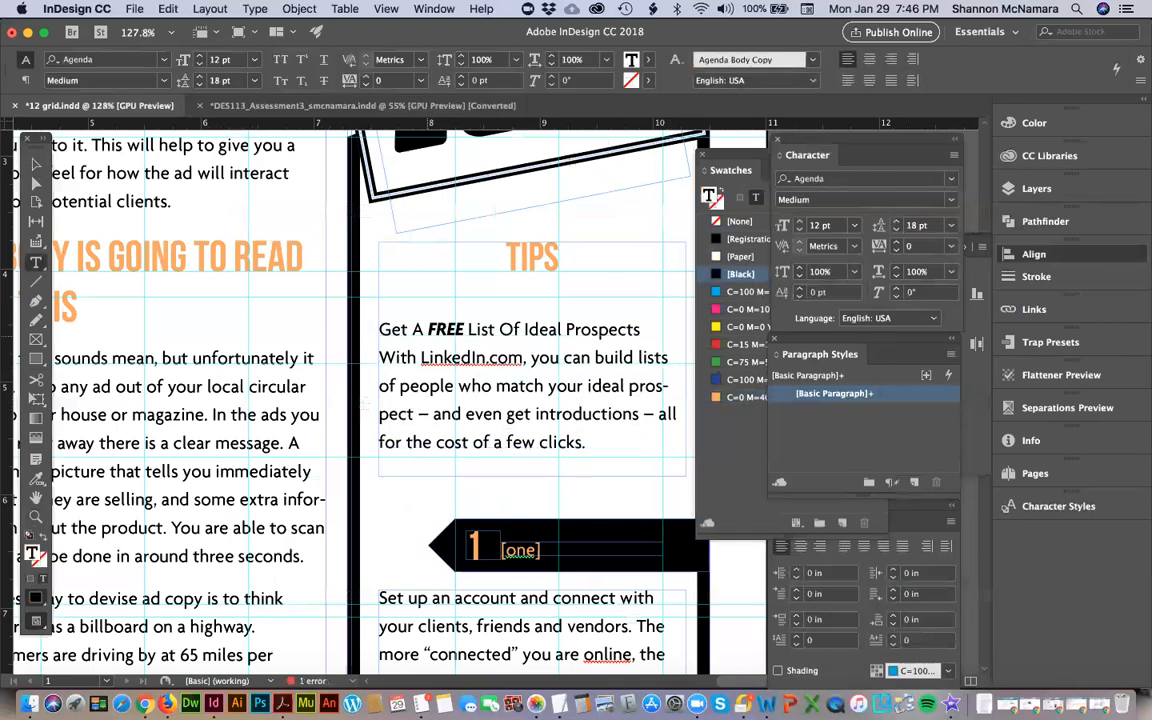
pyautogui.click(35, 165)
pyautogui.doubleClick(389, 299)
pyautogui.press('BackSpace')
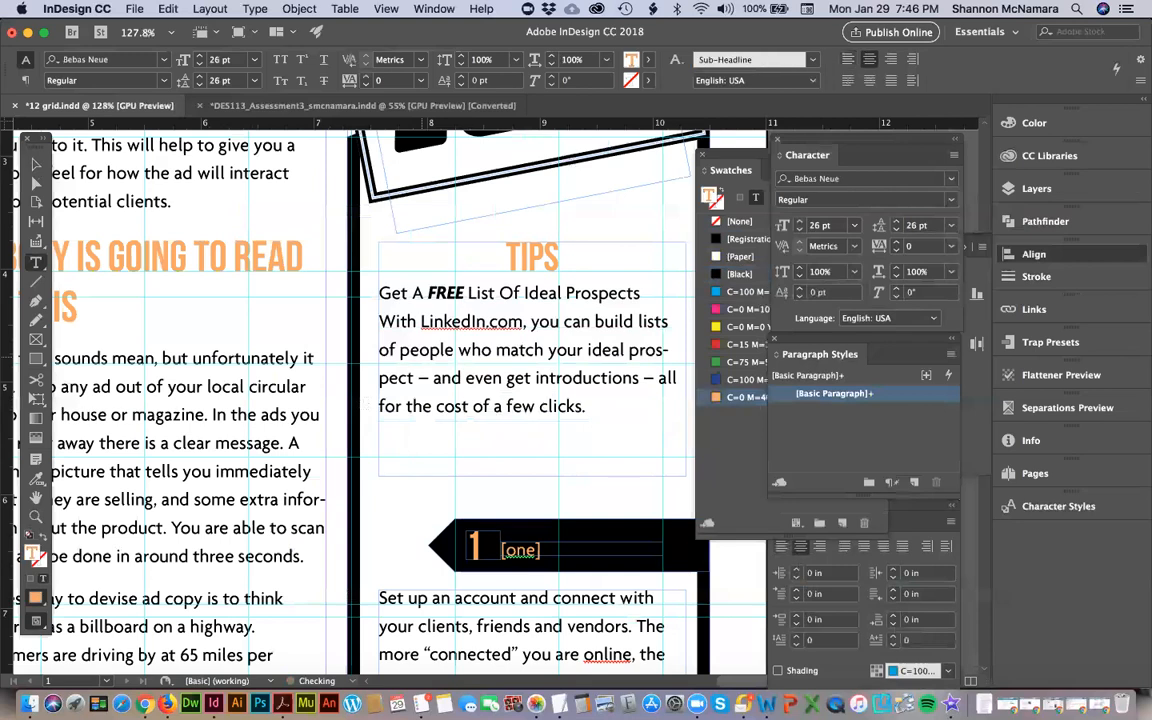
pyautogui.press('Return')
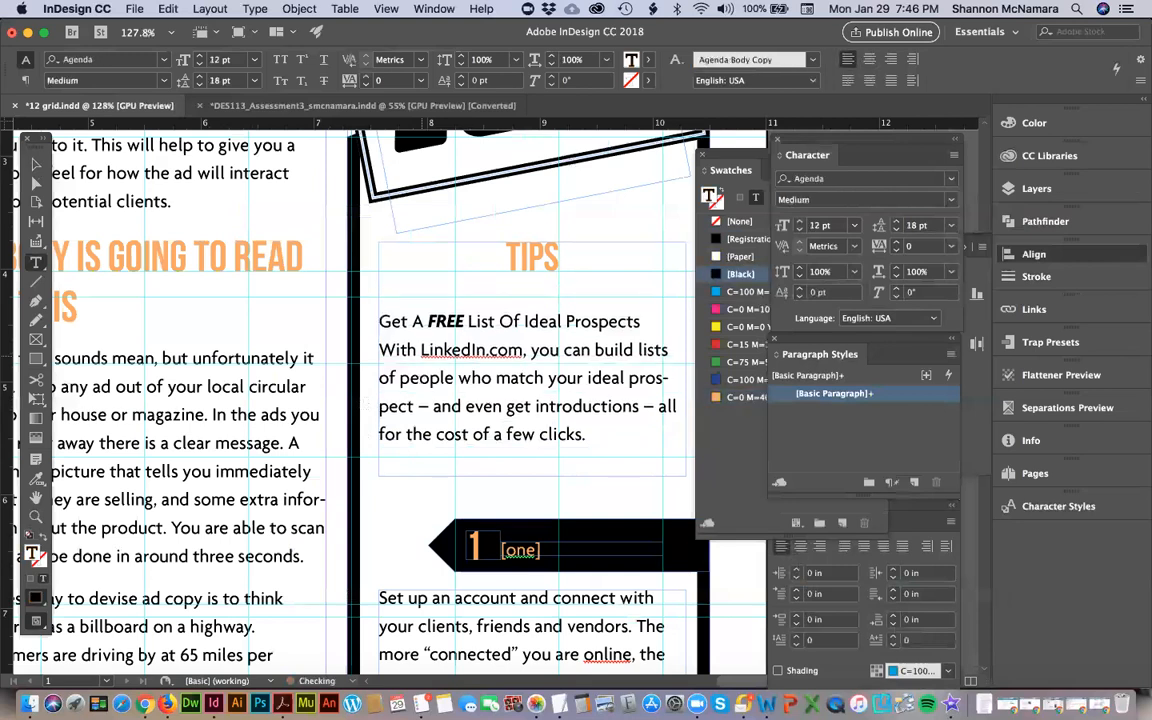
# Set the leading of the blank line below TIPS to 5 pt and fit the intro's frame to its text.
pyautogui.hotkey('alt', 'Up')
pyautogui.hotkey('alt', 'Up')
pyautogui.hotkey('alt', 'Up')
pyautogui.hotkey('alt', 'Up')
pyautogui.hotkey('alt', 'Up')
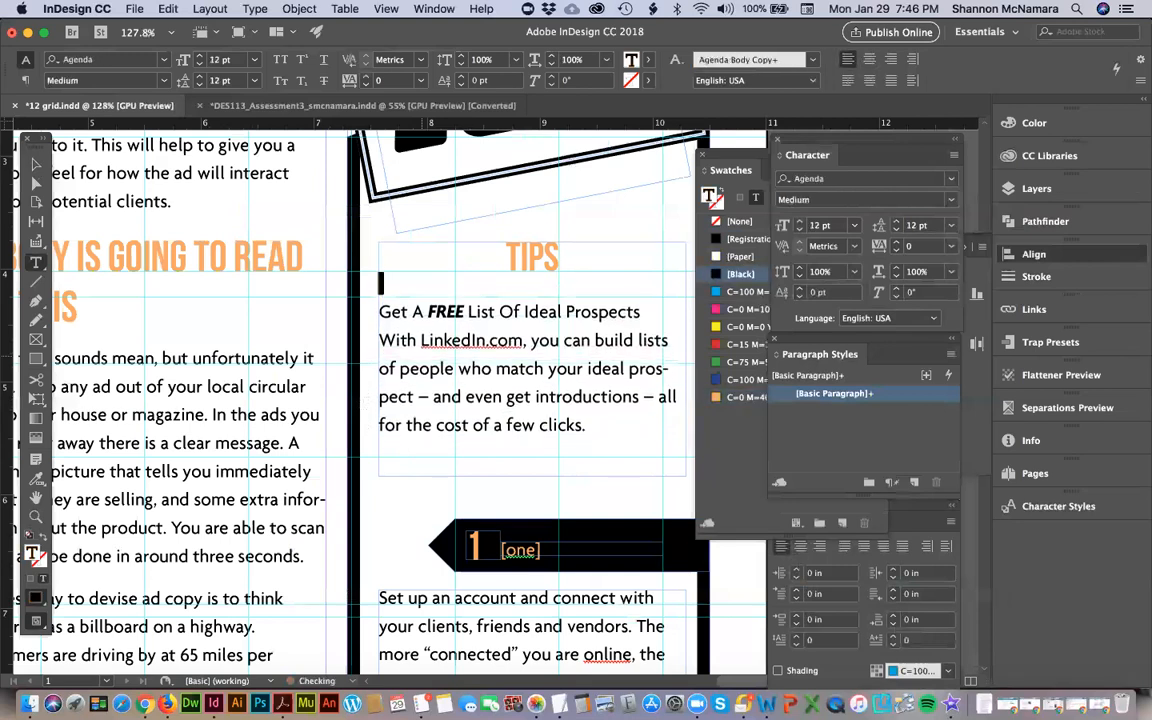
pyautogui.hotkey('alt', 'Up')
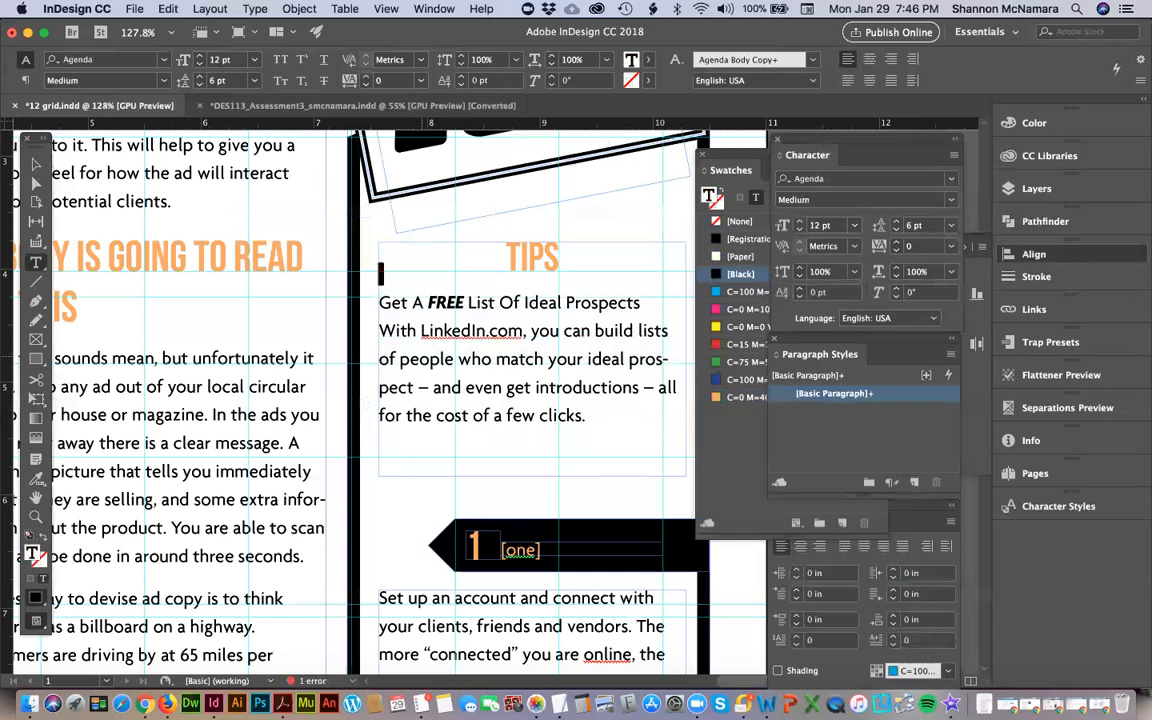
pyautogui.click(906, 226)
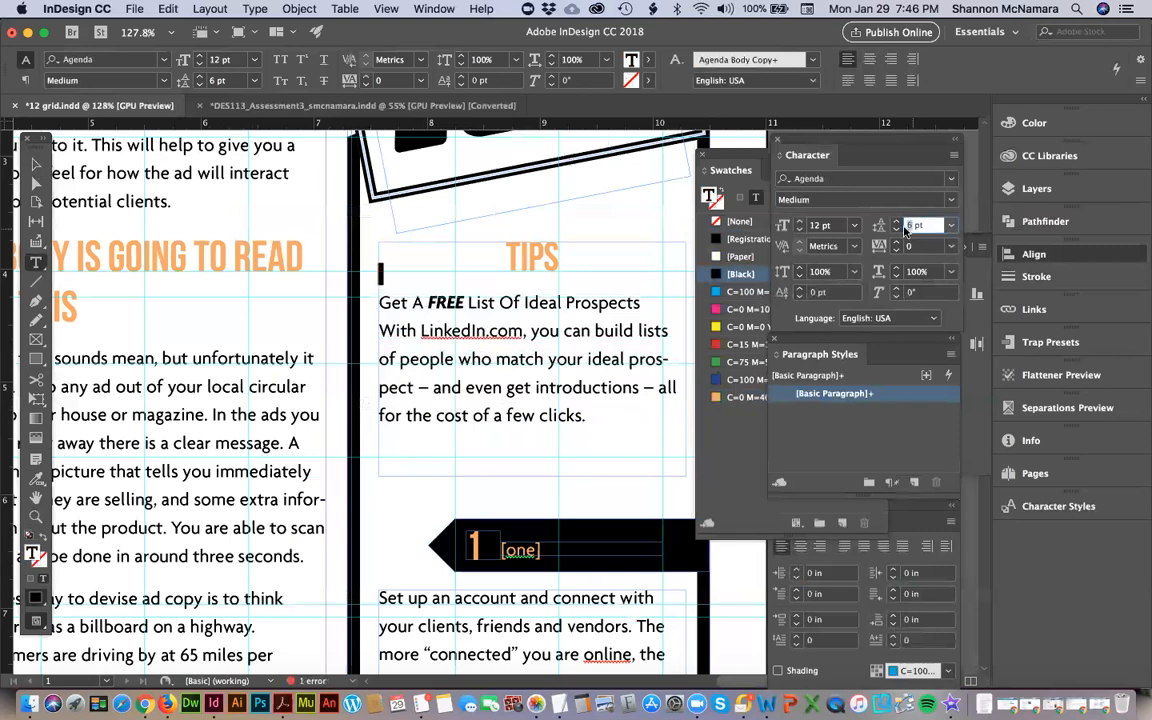
pyautogui.press('Return')
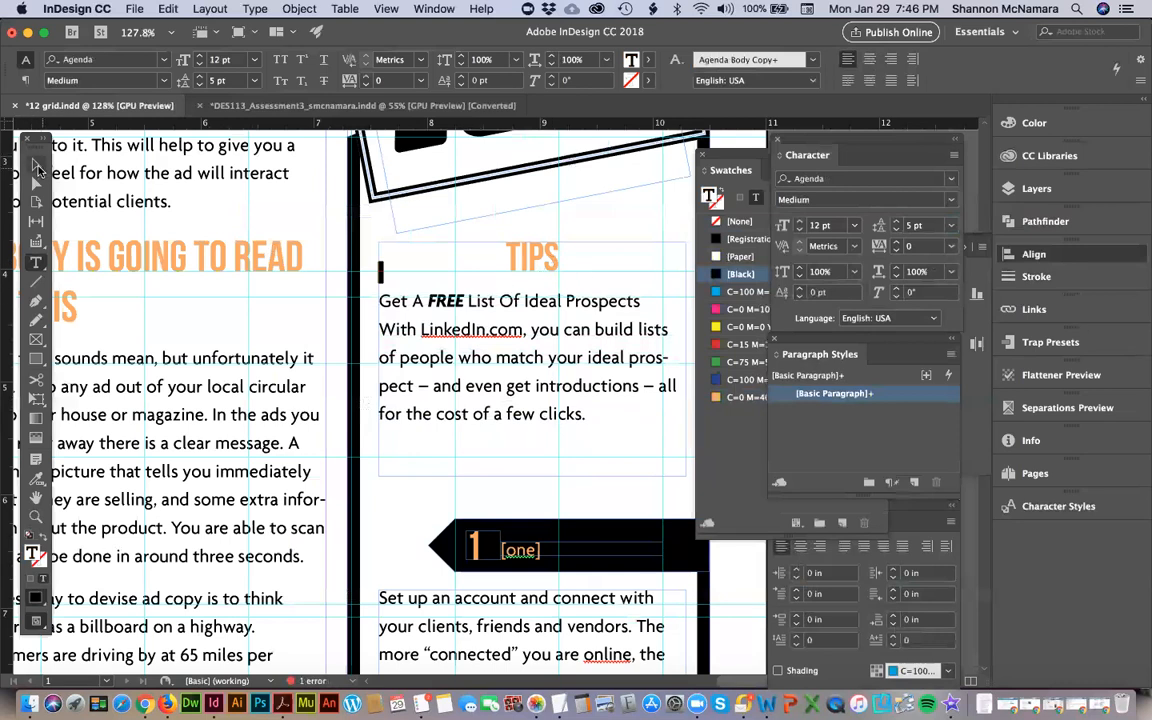
pyautogui.click(35, 163)
pyautogui.doubleClick(530, 475)
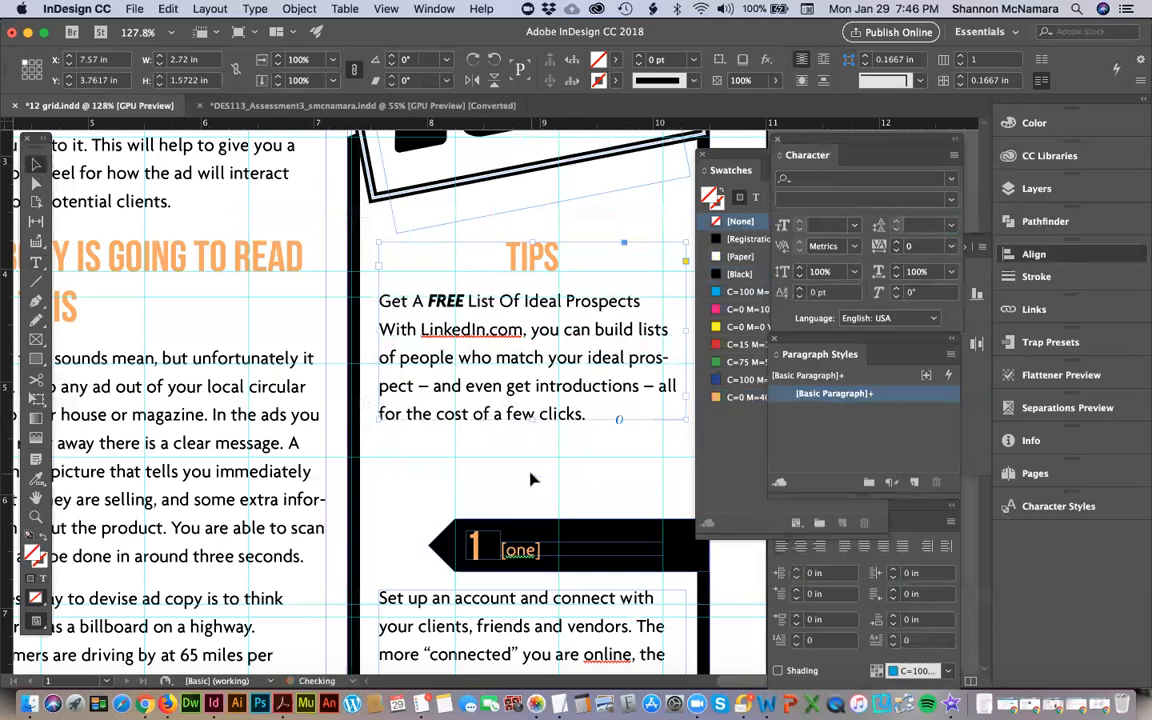
# Copy the orange spacer square from above the "2 [two]" banner to directly above the "1 [one]" banner.
pyautogui.press('super+0')
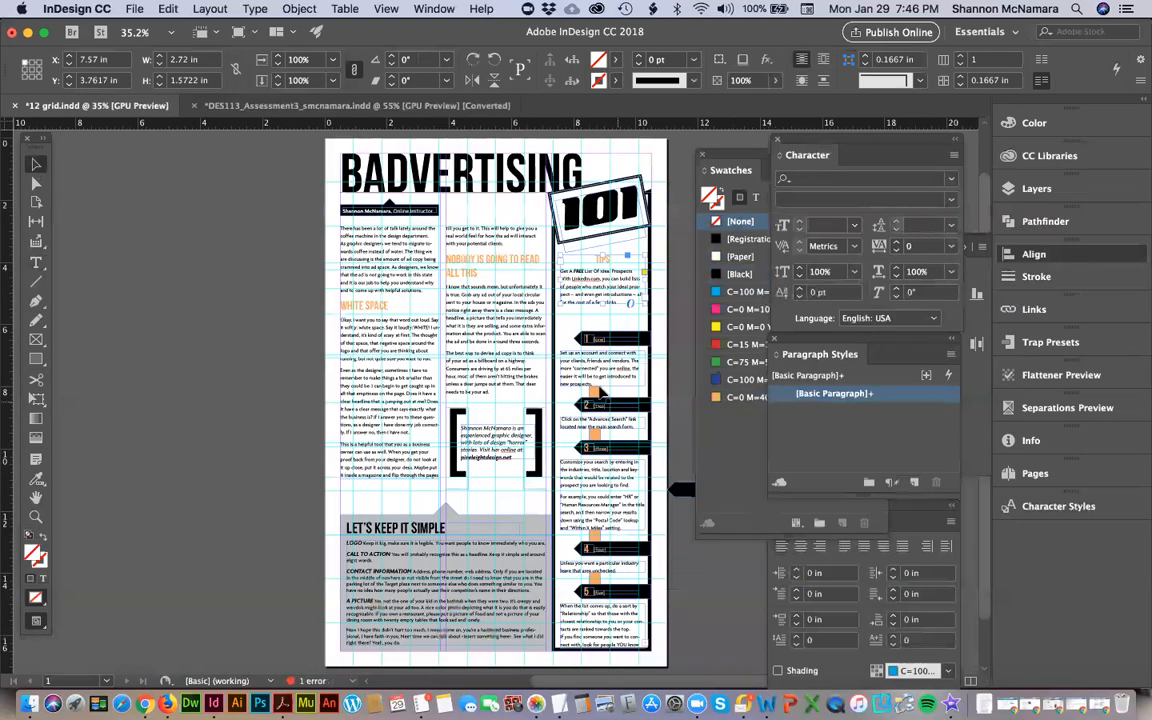
pyautogui.click(596, 392)
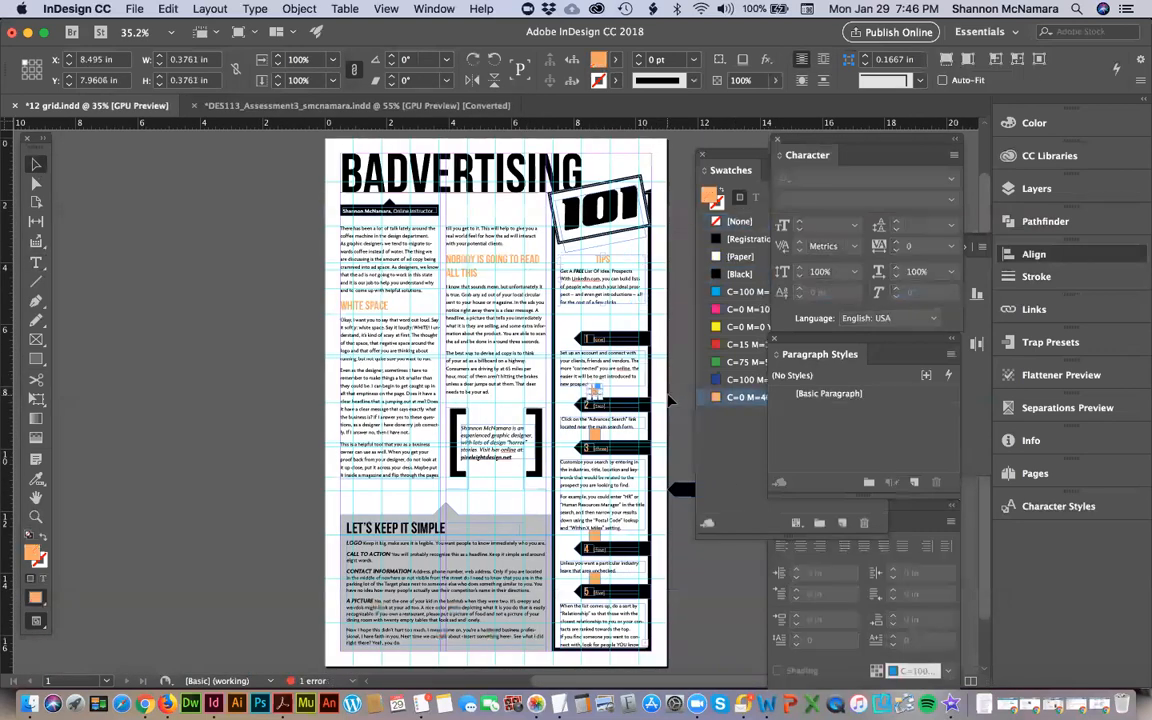
pyautogui.click(671, 400)
pyautogui.press('super+space')
pyautogui.moveTo(527, 275); pyautogui.dragTo(699, 456)
pyautogui.moveTo(442, 478); pyautogui.dragTo(435, 292)
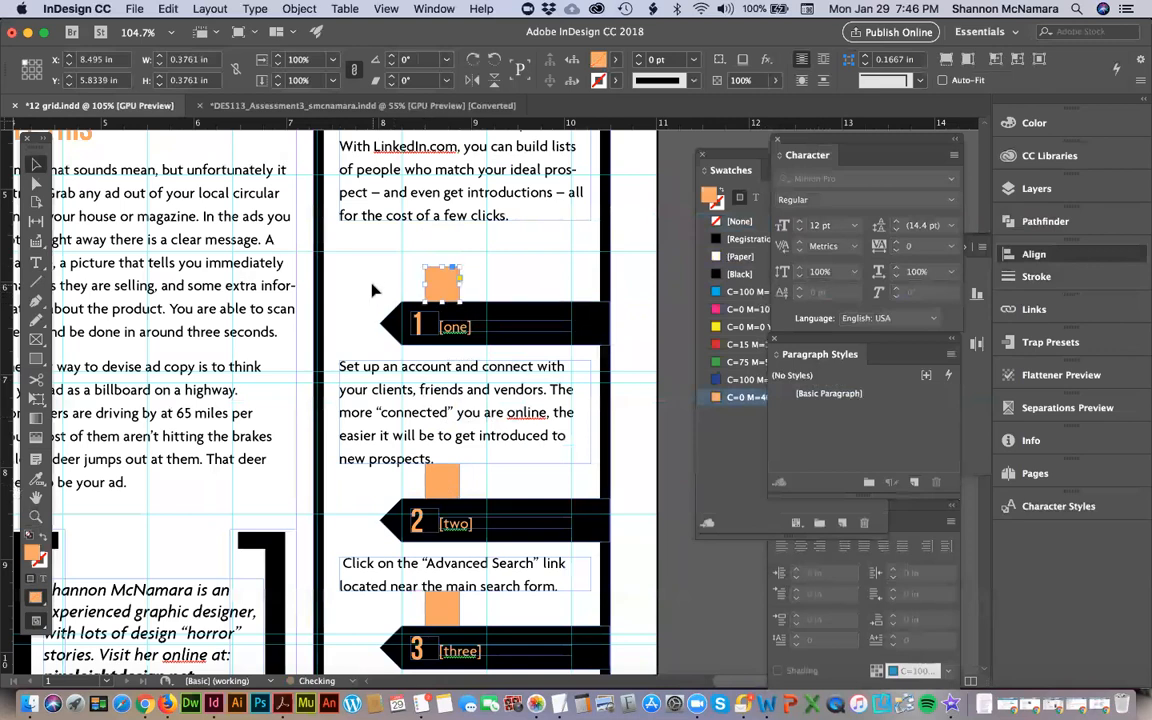
# Select the squares, banners and paragraphs of all five tips and raise them together to the lower edge of the intro's frame.
pyautogui.press('t')
pyautogui.moveTo(356, 272); pyautogui.dragTo(497, 550)
pyautogui.scroll(-10, 512, 595)
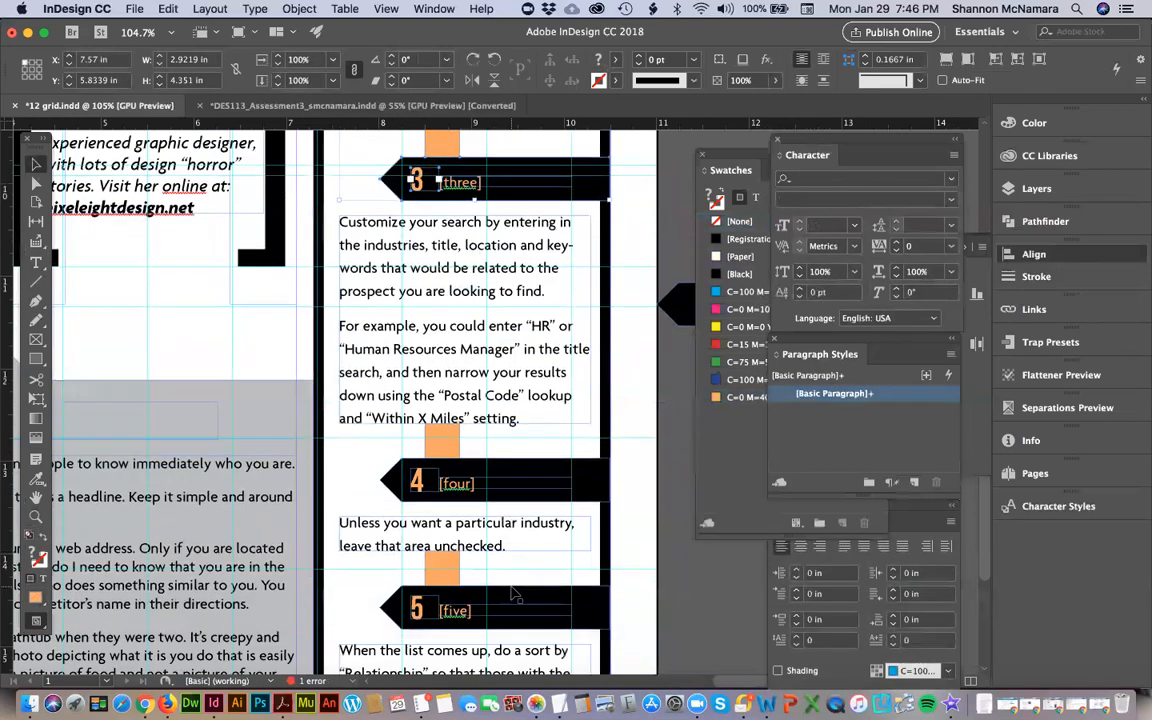
pyautogui.click(366, 215)
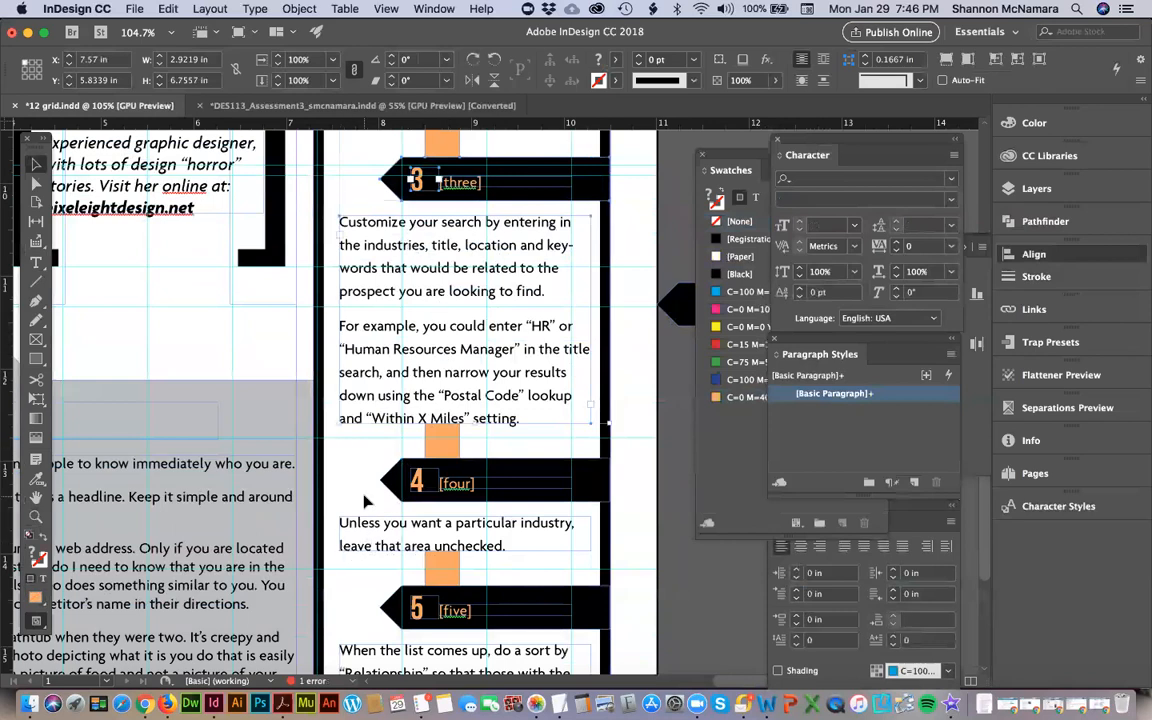
pyautogui.keyDown('shift'); pyautogui.click(438, 446); pyautogui.keyUp('shift')
pyautogui.moveTo(347, 474); pyautogui.dragTo(433, 604)
pyautogui.scroll(-3, 468, 568)
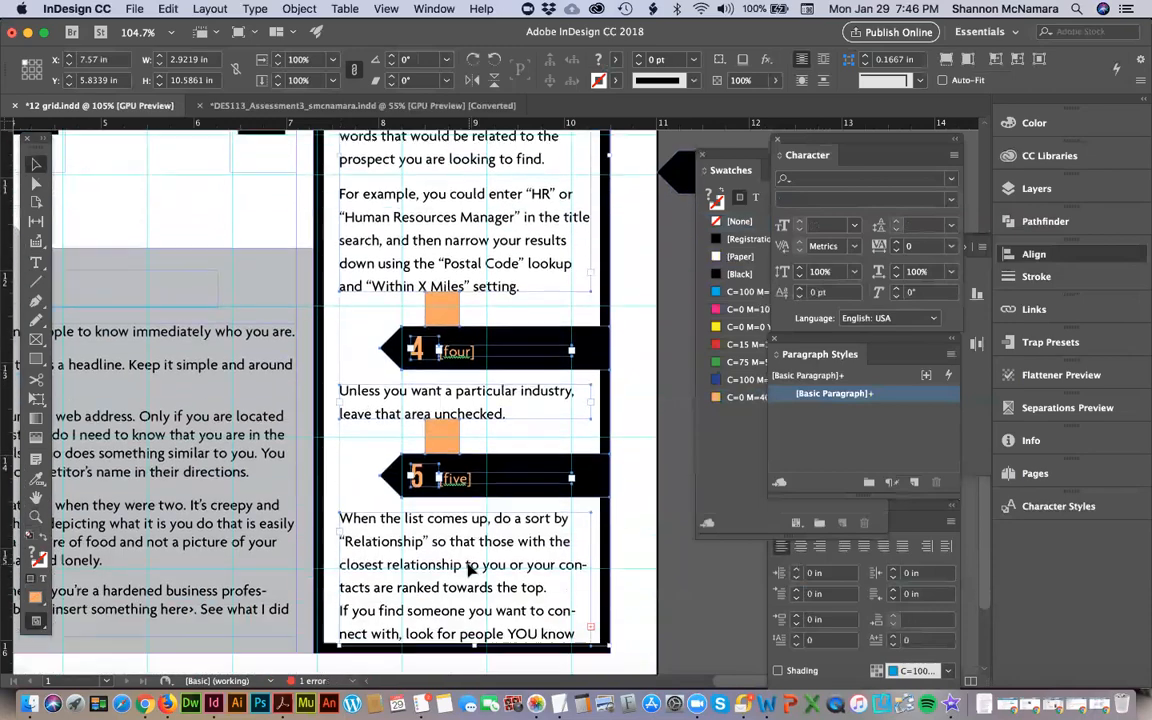
pyautogui.scroll(5, 470, 575)
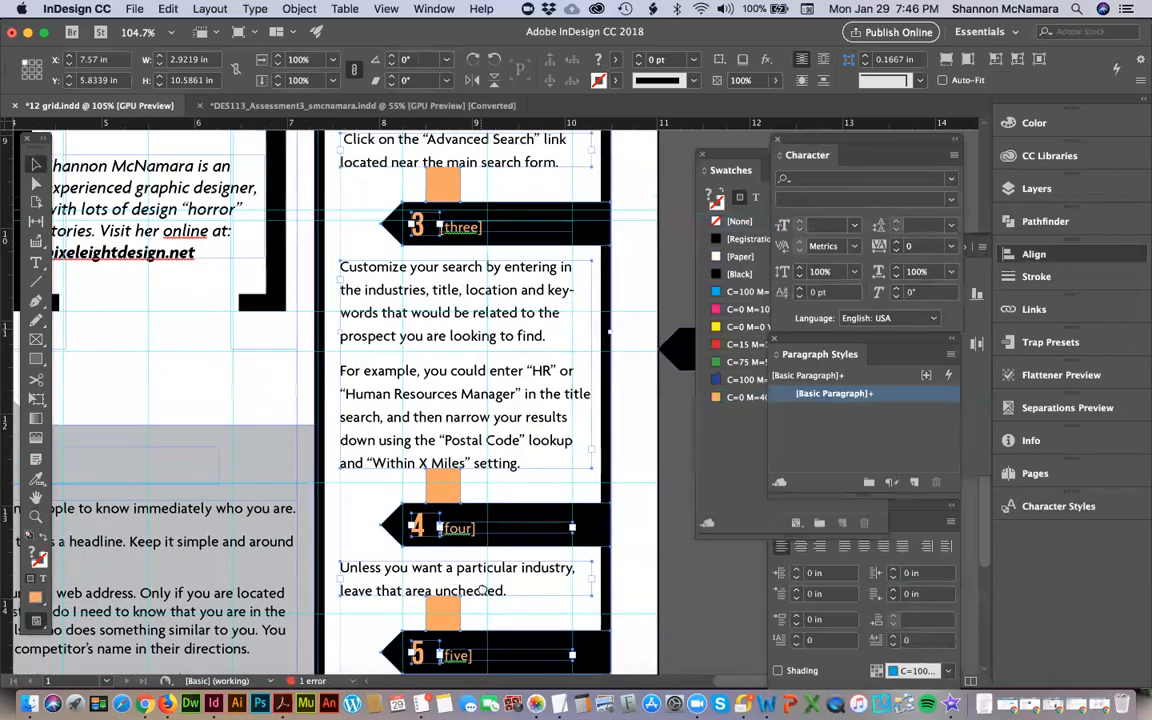
pyautogui.scroll(10, 483, 590)
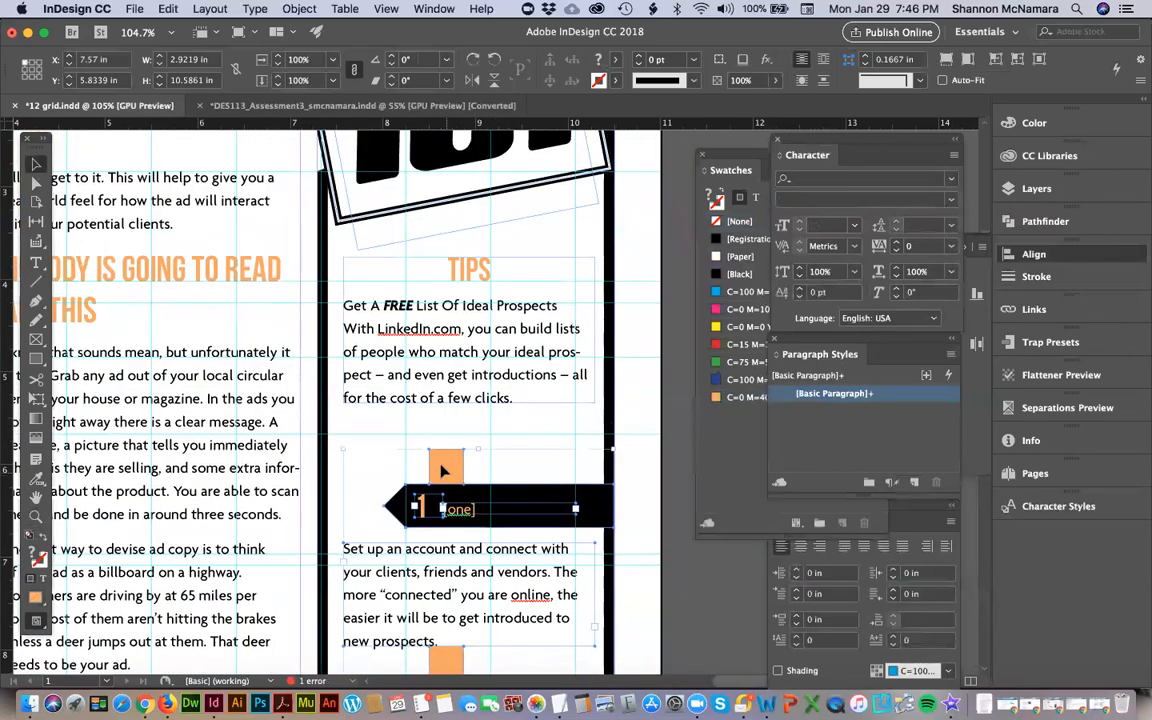
pyautogui.moveTo(445, 470); pyautogui.dragTo(445, 424)
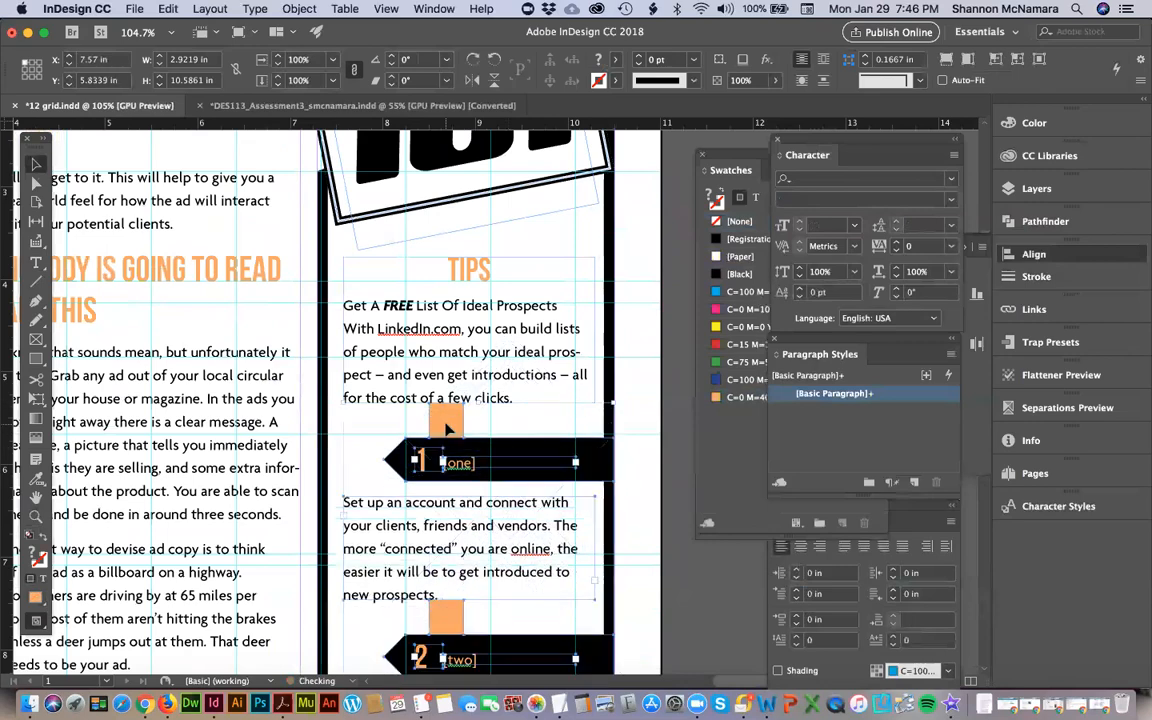
# Undo the move, add the left-behind "[three]" label to the selection, and raise all five tips to the intro frame's lower edge again.
pyautogui.click(665, 494)
pyautogui.scroll(-10, 511, 516)
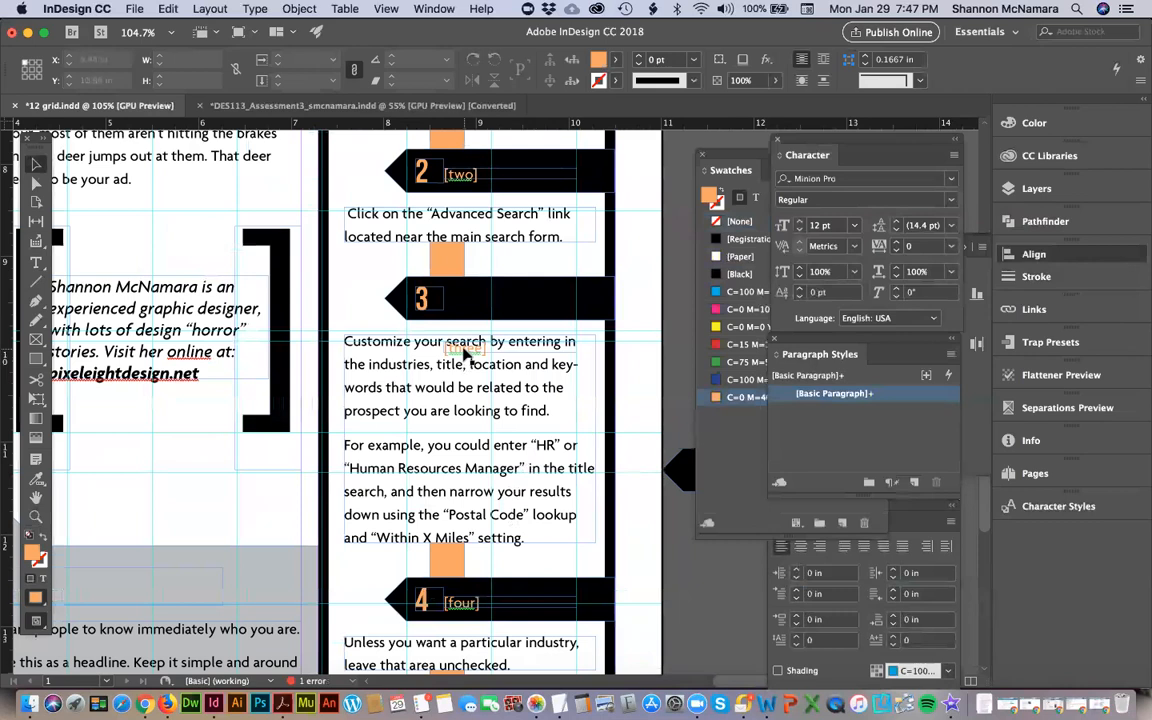
pyautogui.click(465, 353)
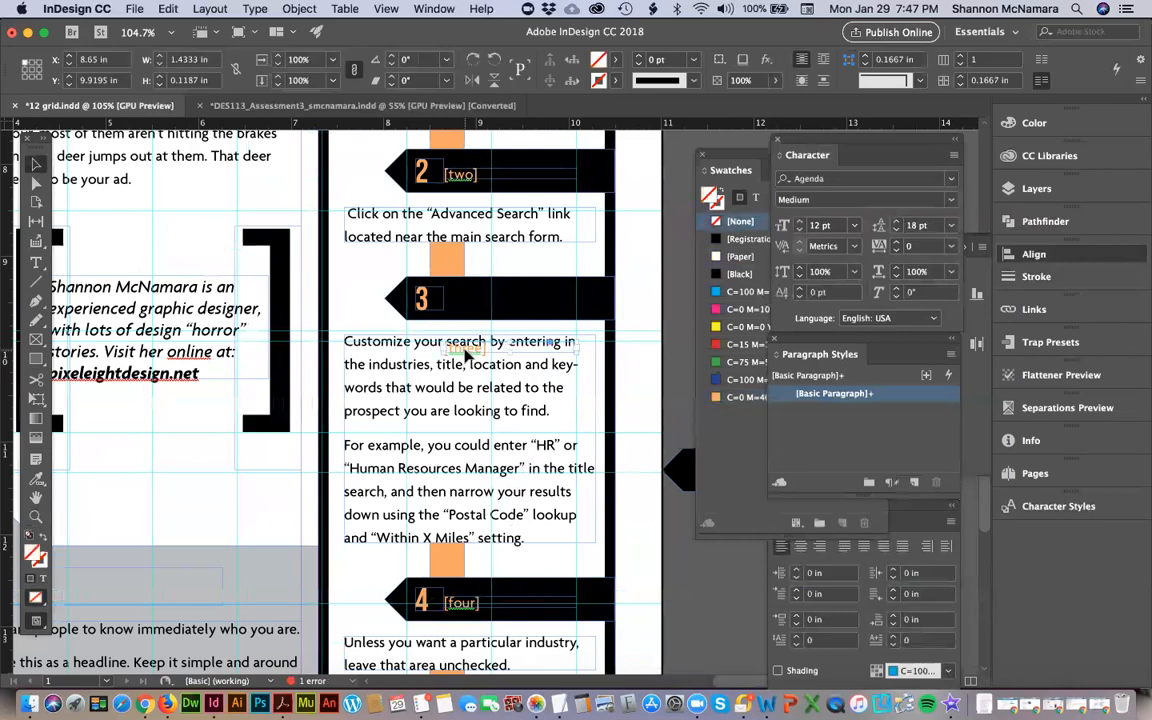
pyautogui.moveTo(467, 356); pyautogui.dragTo(468, 357)
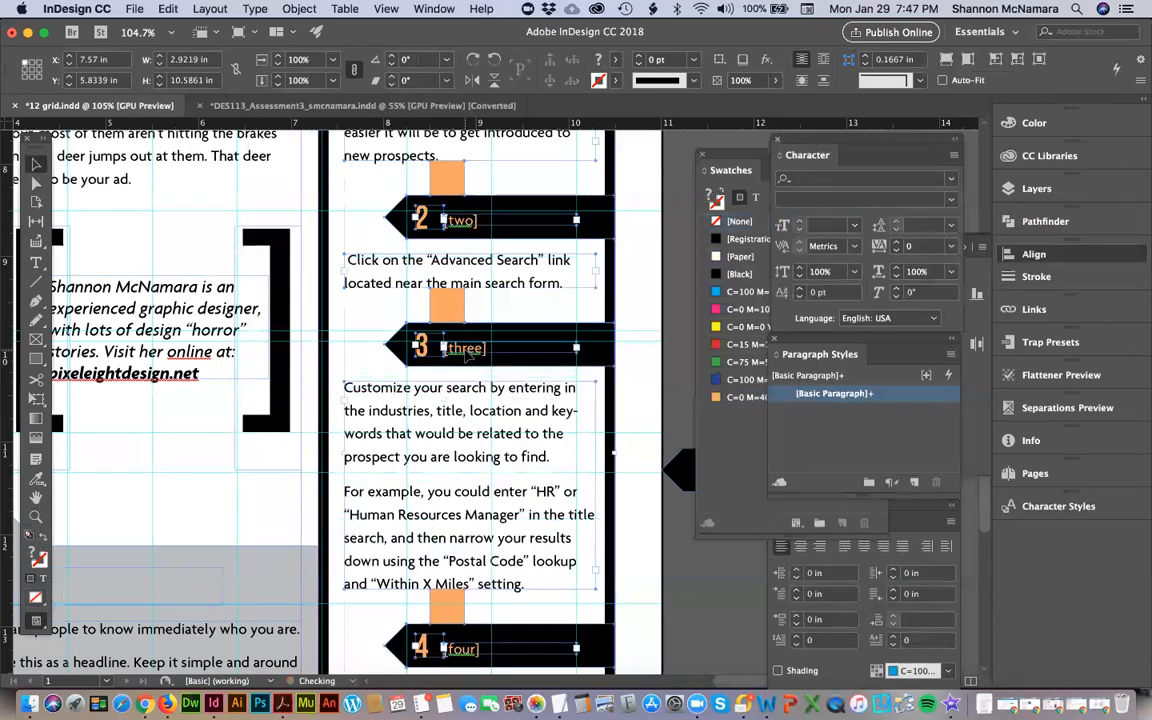
pyautogui.scroll(6, 460, 330)
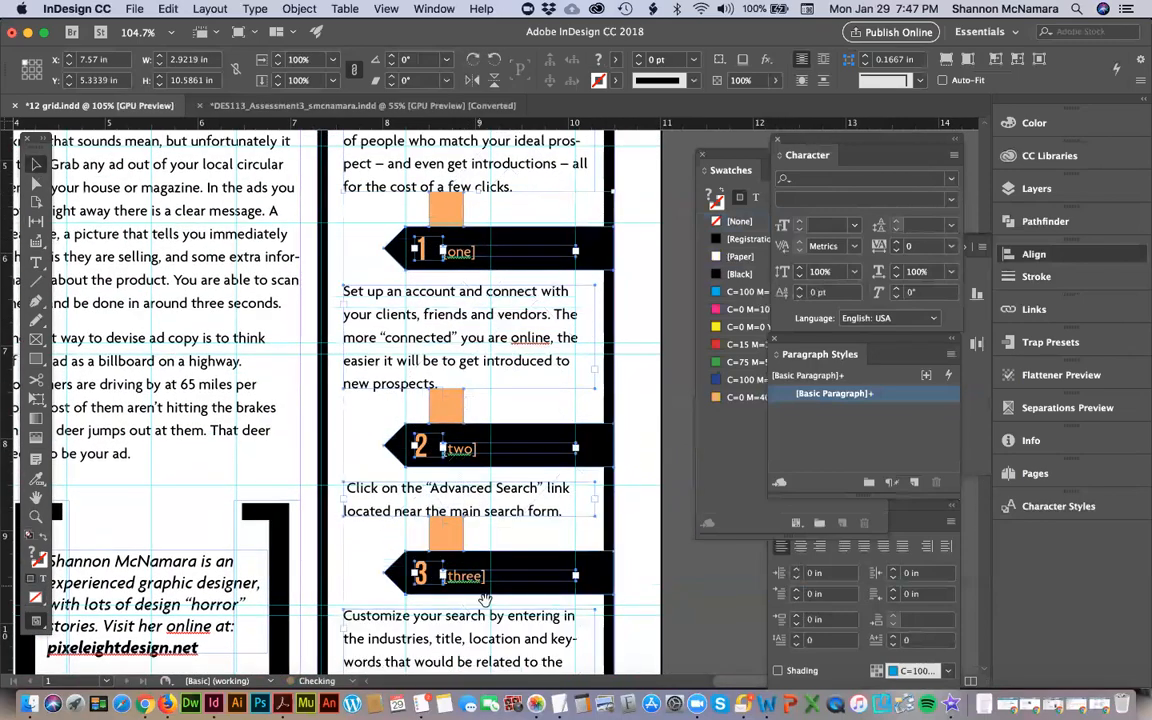
# Extend the fifth tip's frame to just inside the sidebar's lower border and place the text cursor after "introduce you.".
pyautogui.scroll(-10, 488, 530)
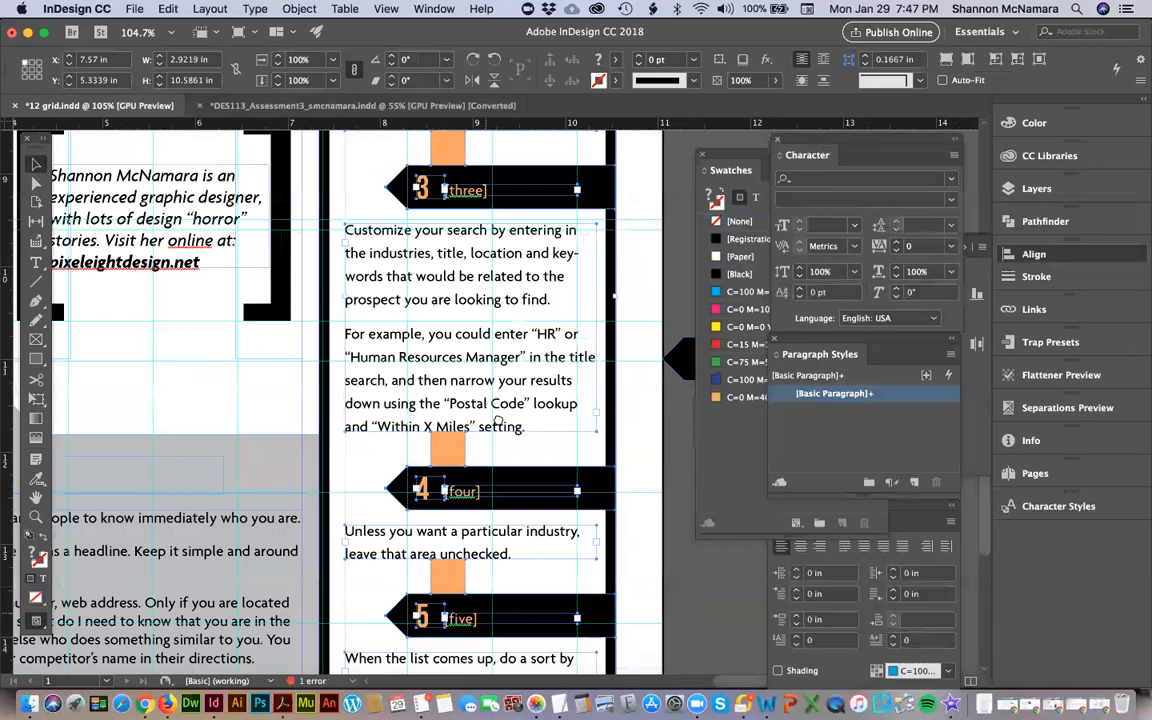
pyautogui.scroll(-4, 493, 353)
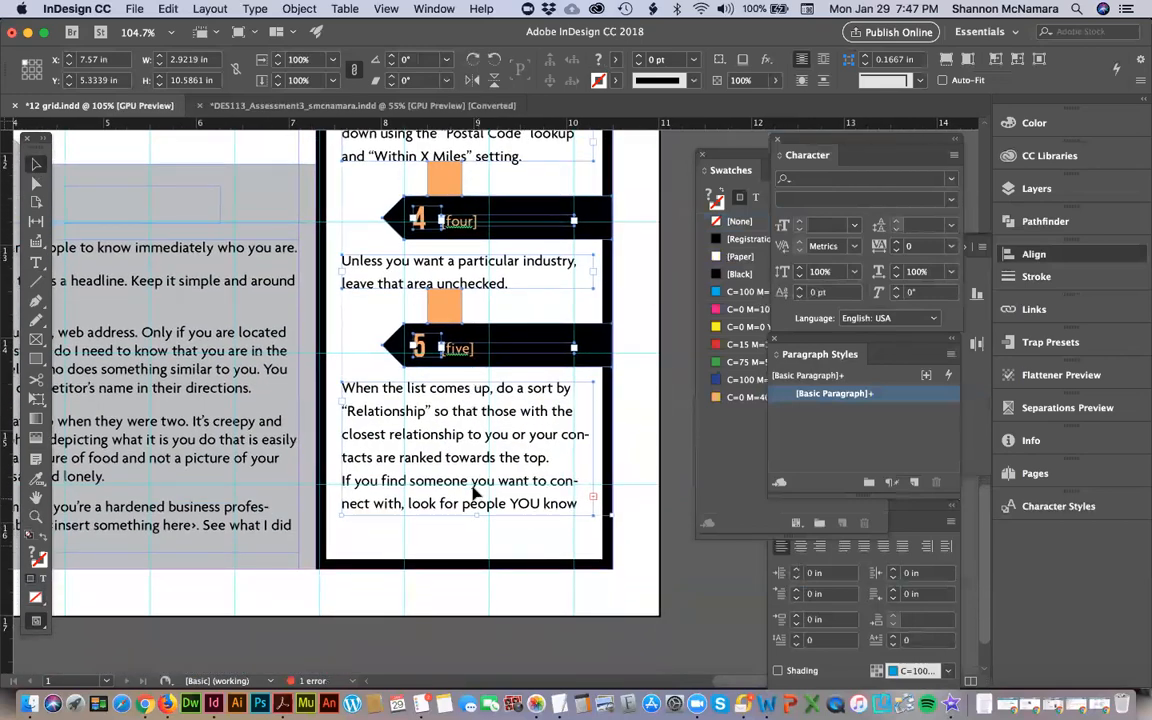
pyautogui.click(462, 420)
pyautogui.moveTo(467, 515); pyautogui.dragTo(471, 562)
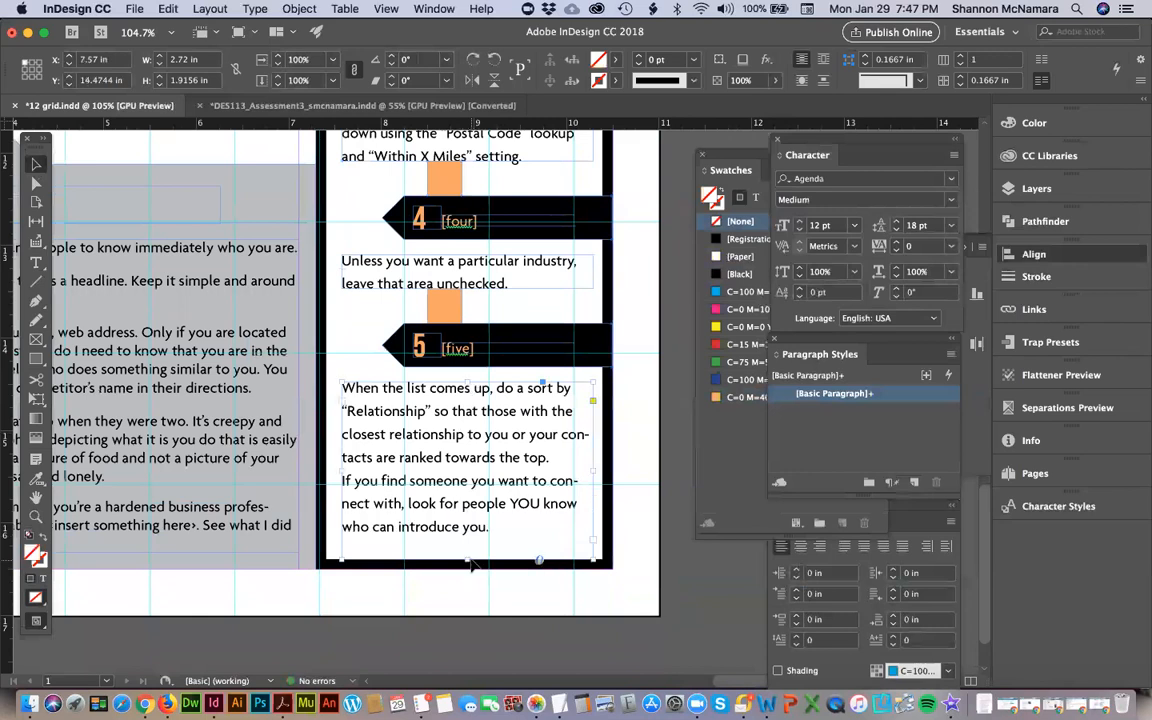
pyautogui.moveTo(467, 559); pyautogui.dragTo(469, 554)
pyautogui.doubleClick(489, 526)
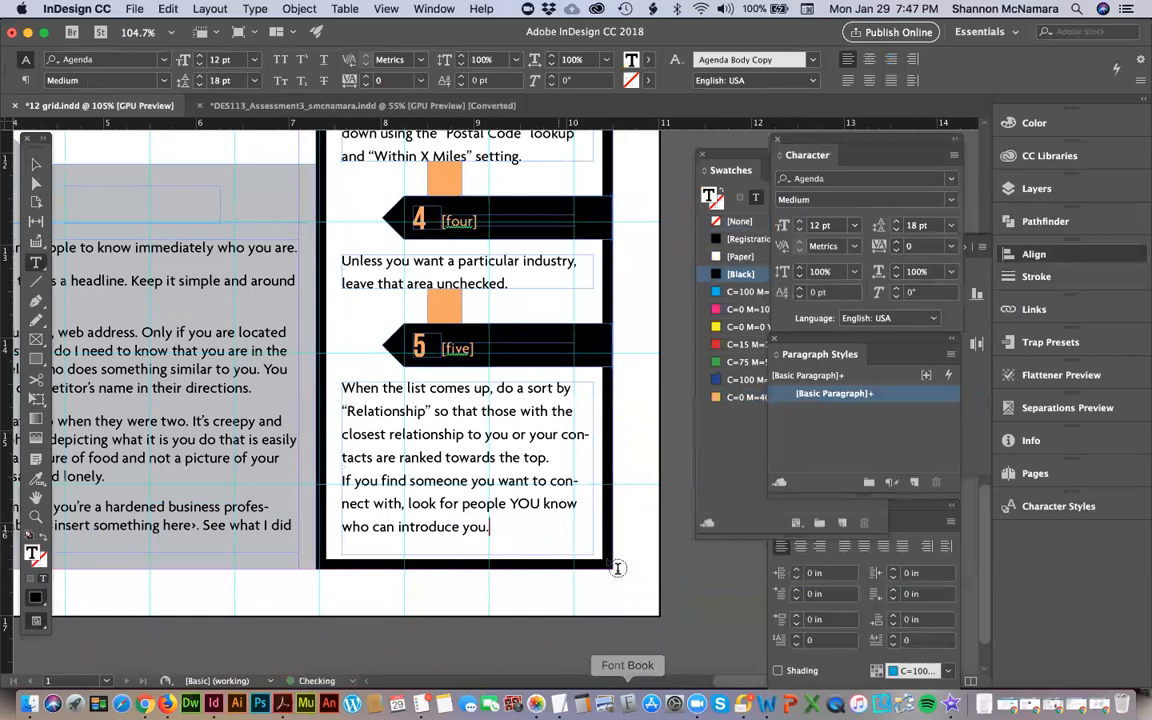
# Insert forced line breaks before "contacts" and "connect" in the fifth tip's paragraph to remove the hyphenation.
pyautogui.click(561, 434)
pyautogui.hotkey('shift', 'Return')
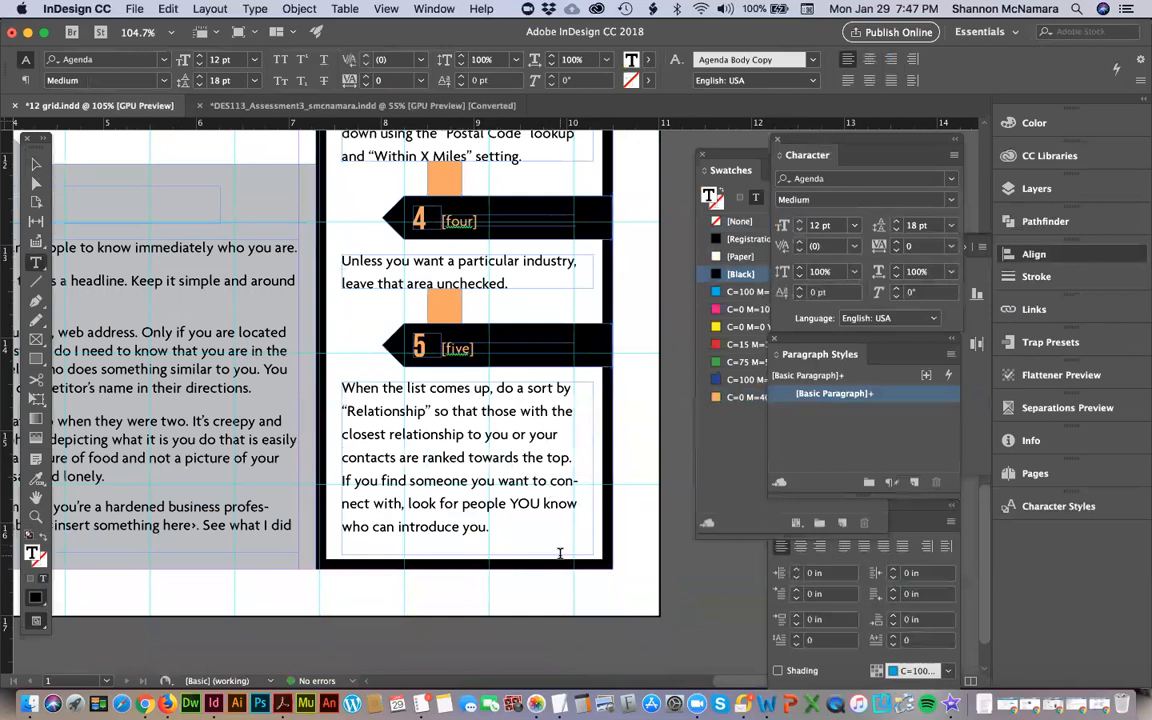
pyautogui.hotkey('shift', 'Return')
# Set the word "YOU" in the fifth tip's paragraph to Agenda BoldItalic.
pyautogui.doubleClick(568, 508)
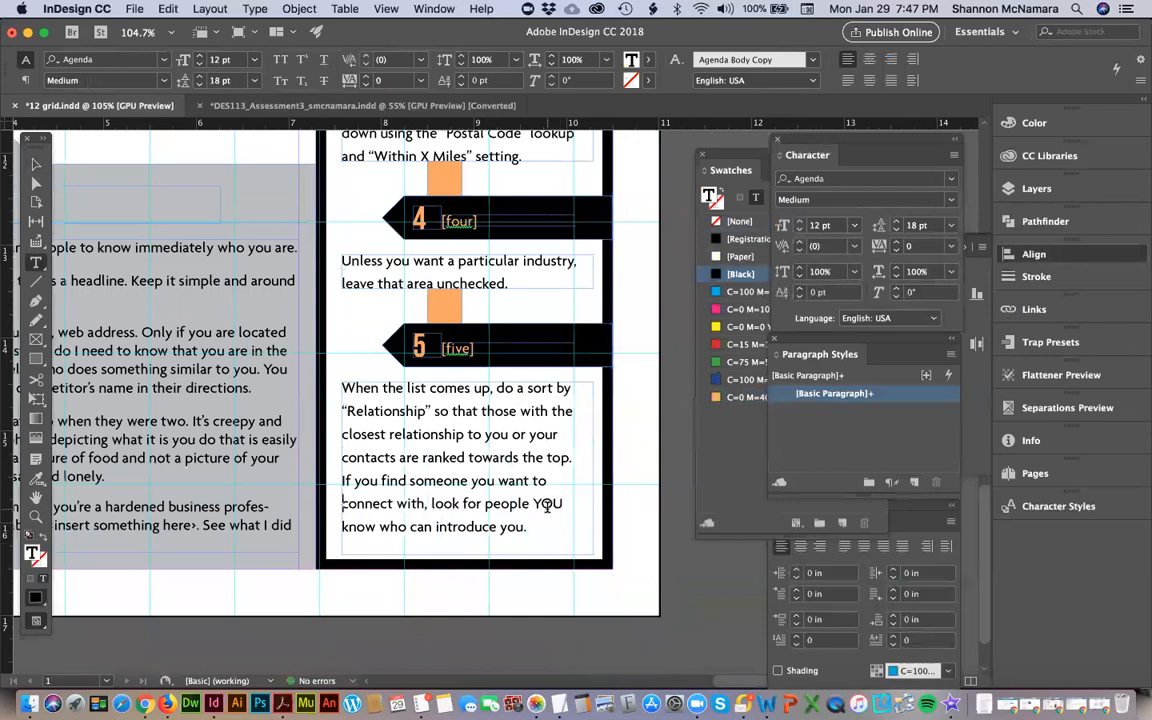
pyautogui.click(951, 178)
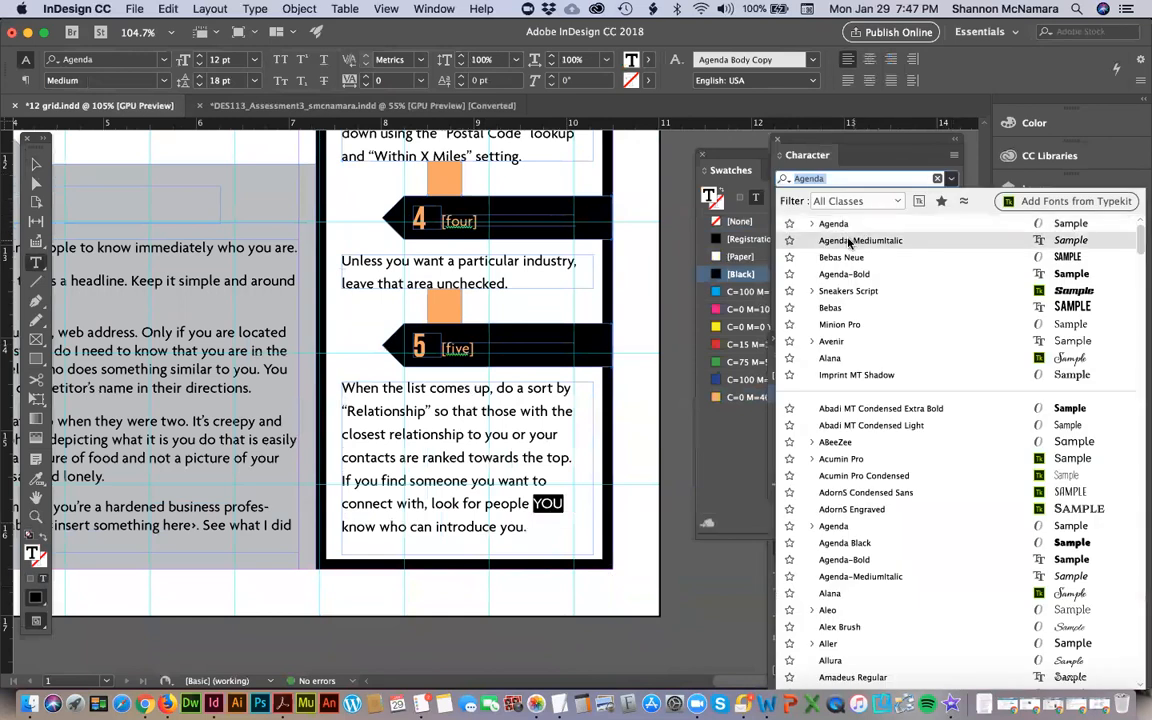
pyautogui.click(812, 224)
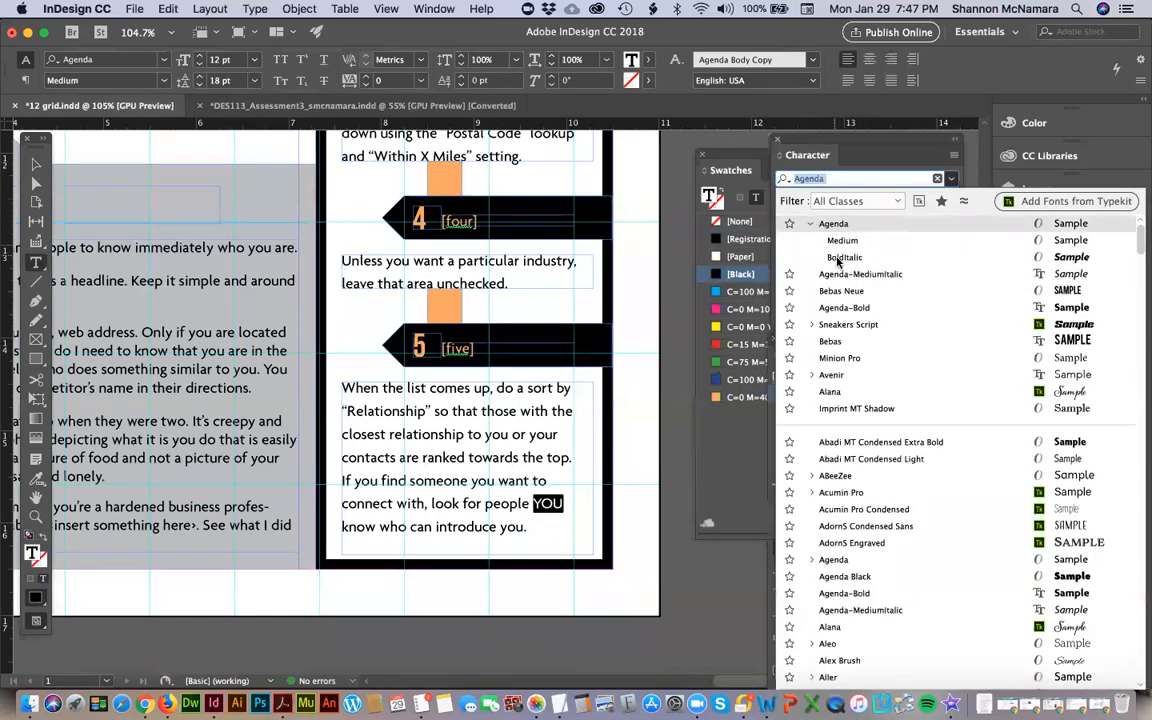
pyautogui.click(840, 258)
pyautogui.click(35, 163)
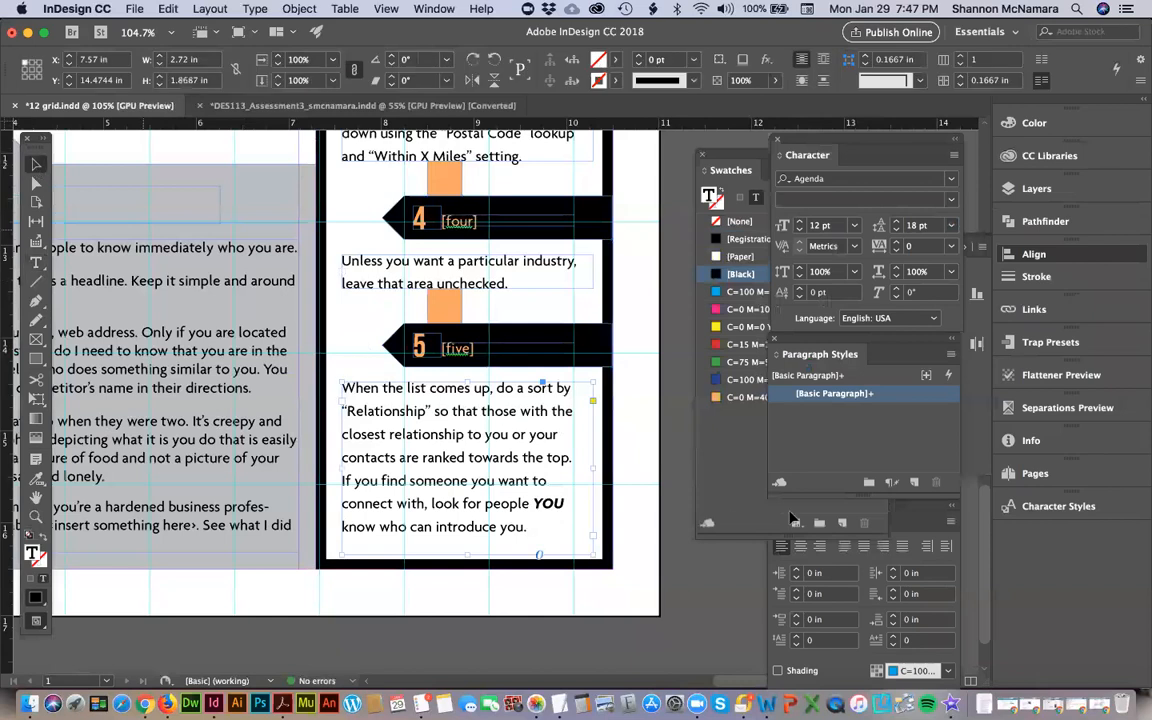
# Delete the orange spacer squares above all five numbered banners in the TIPS sidebar.
pyautogui.click(449, 344)
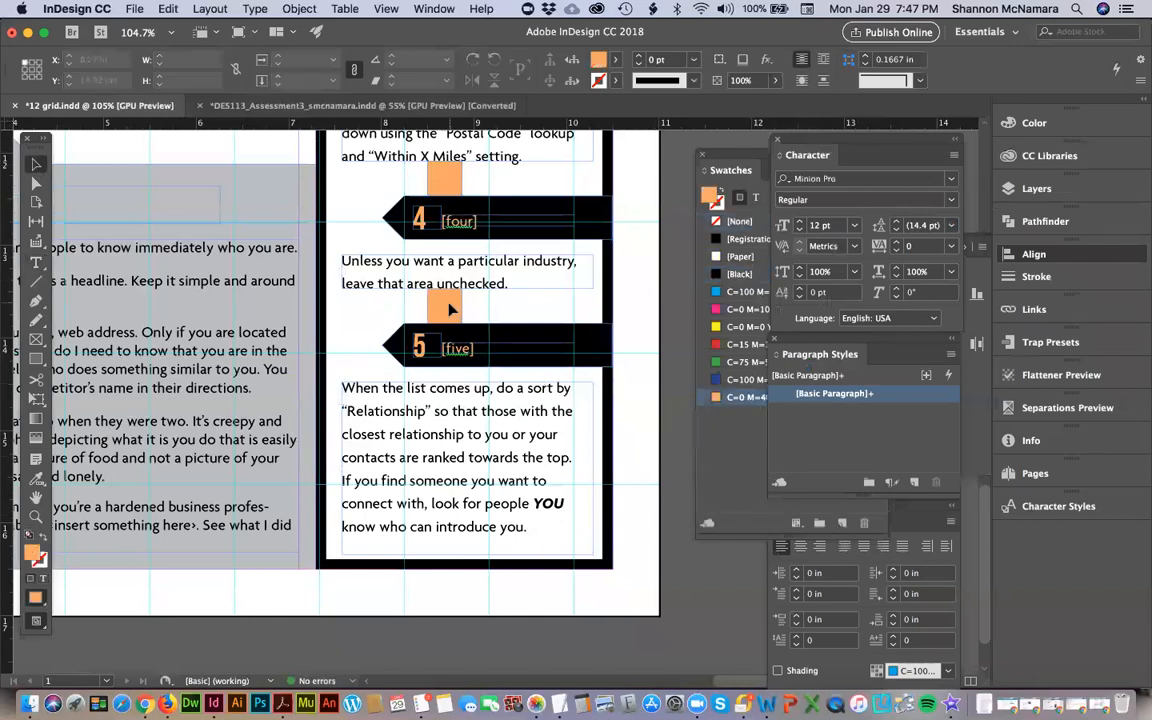
pyautogui.moveTo(449, 310); pyautogui.dragTo(441, 182)
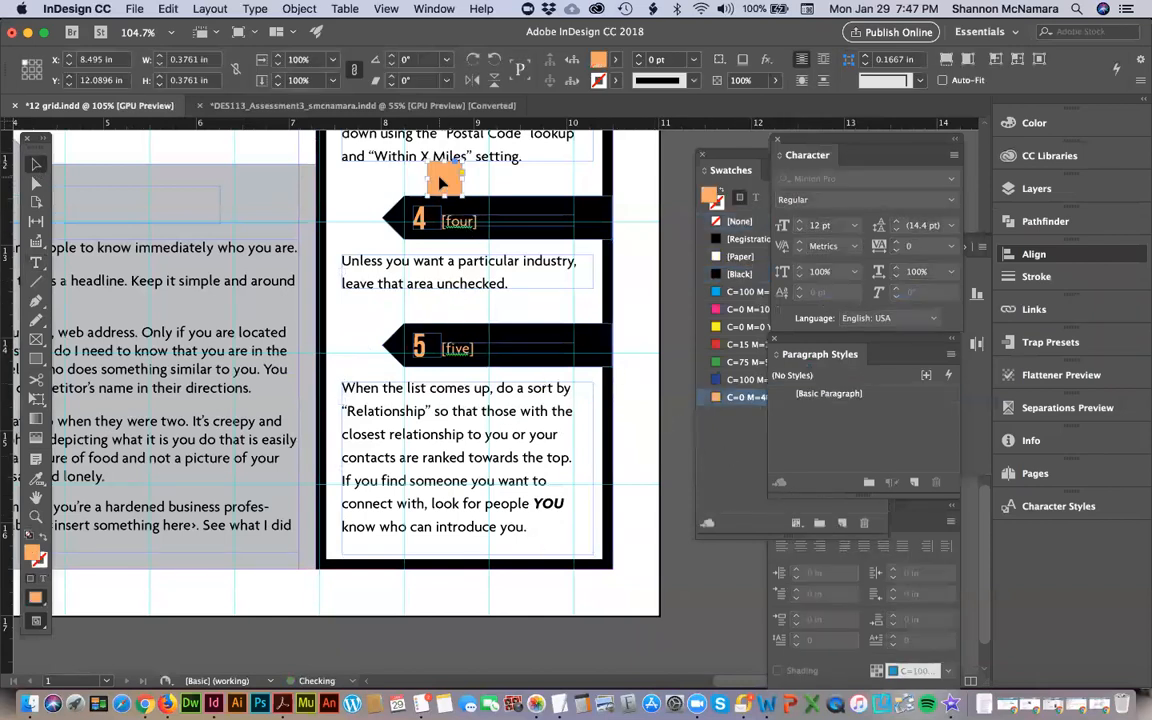
pyautogui.press('Delete')
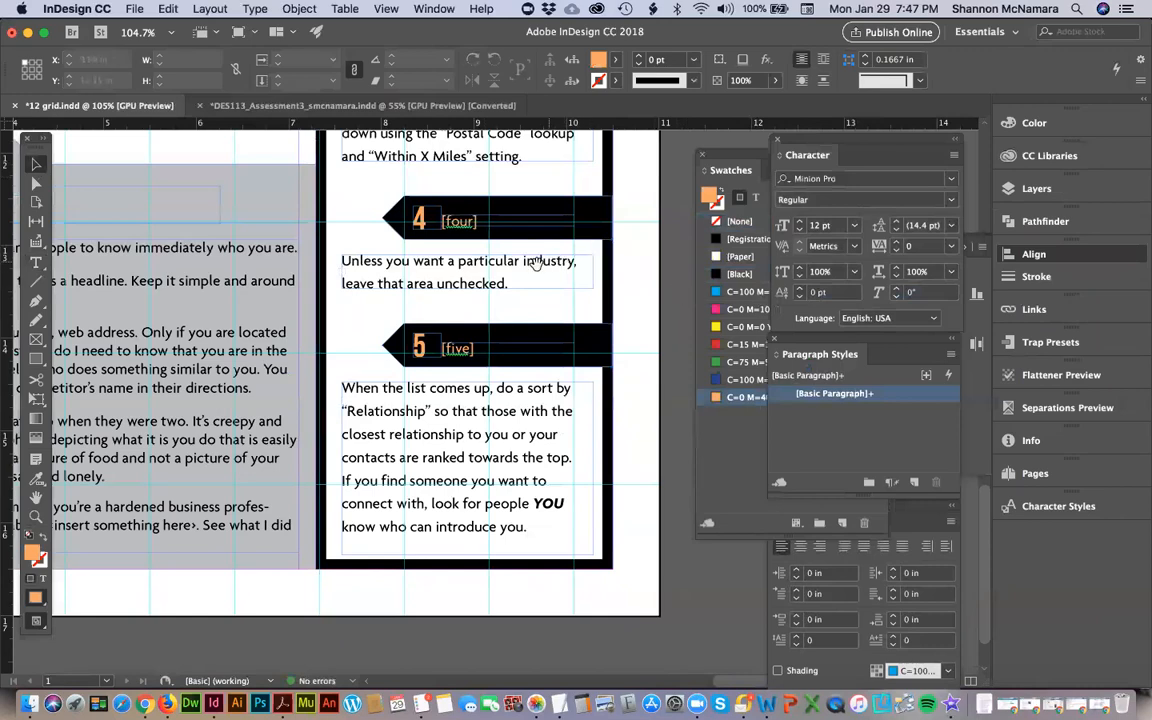
pyautogui.scroll(3, 540, 320)
pyautogui.scroll(5, 540, 328)
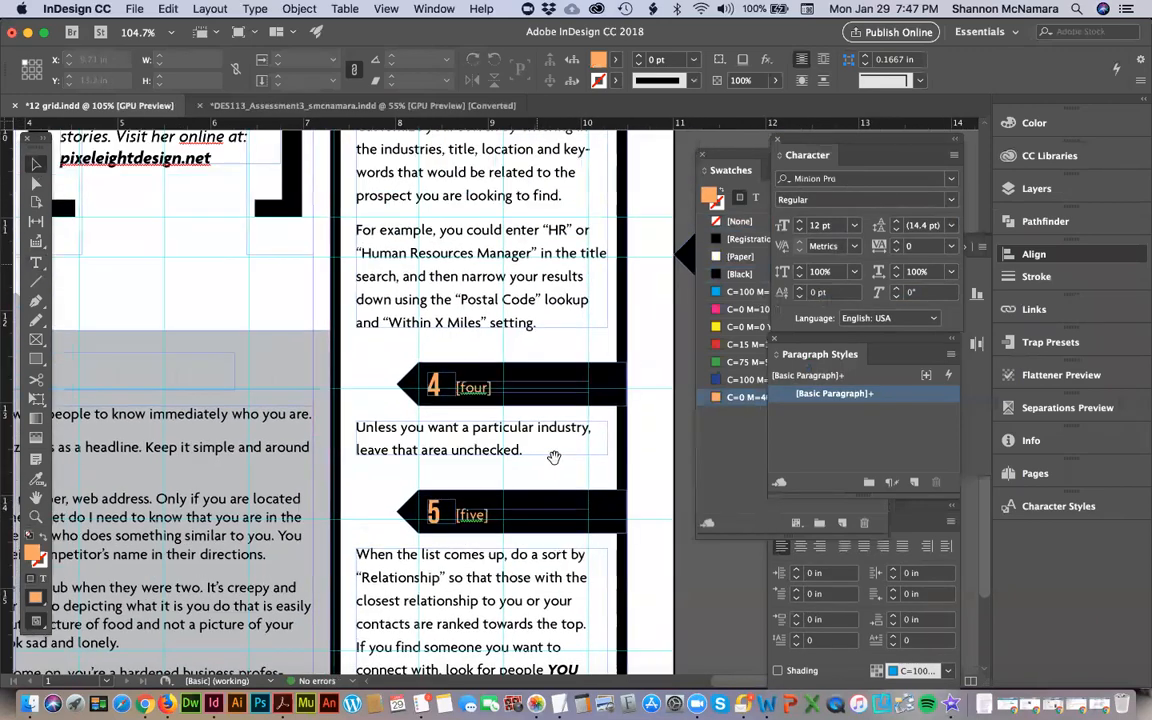
pyautogui.scroll(4, 460, 330)
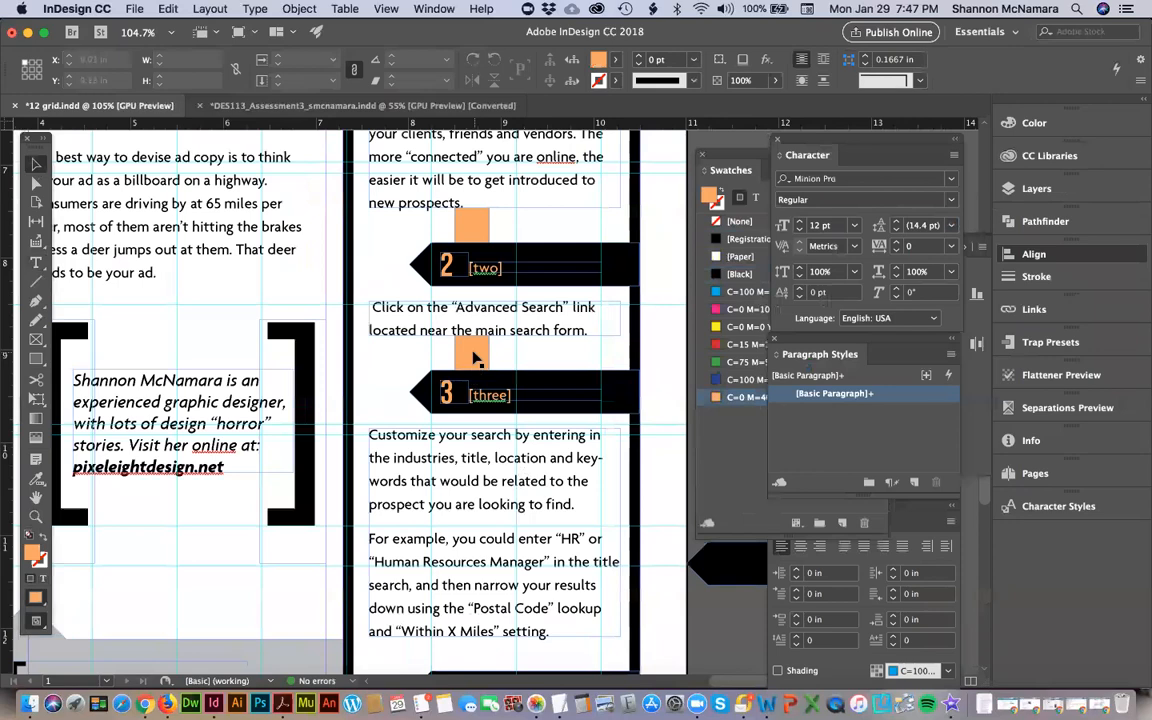
pyautogui.click(470, 356)
pyautogui.keyDown('shift'); pyautogui.click(474, 228); pyautogui.keyUp('shift')
pyautogui.press('Delete')
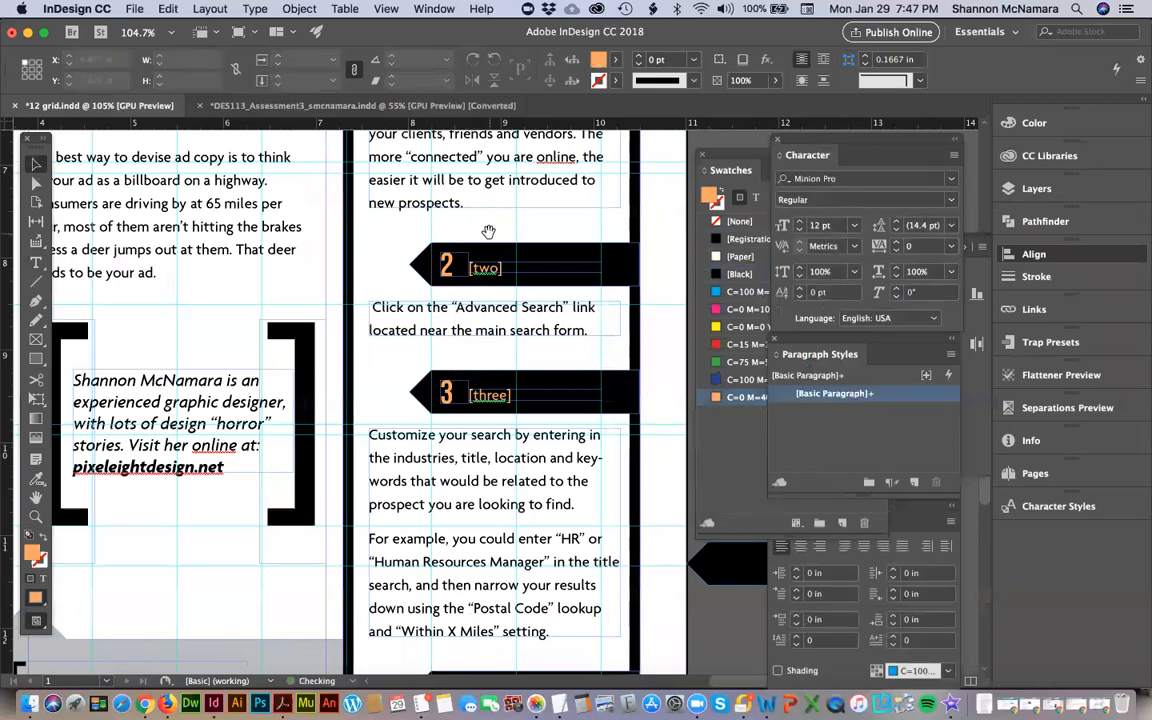
pyautogui.scroll(7, 462, 363)
pyautogui.click(462, 363)
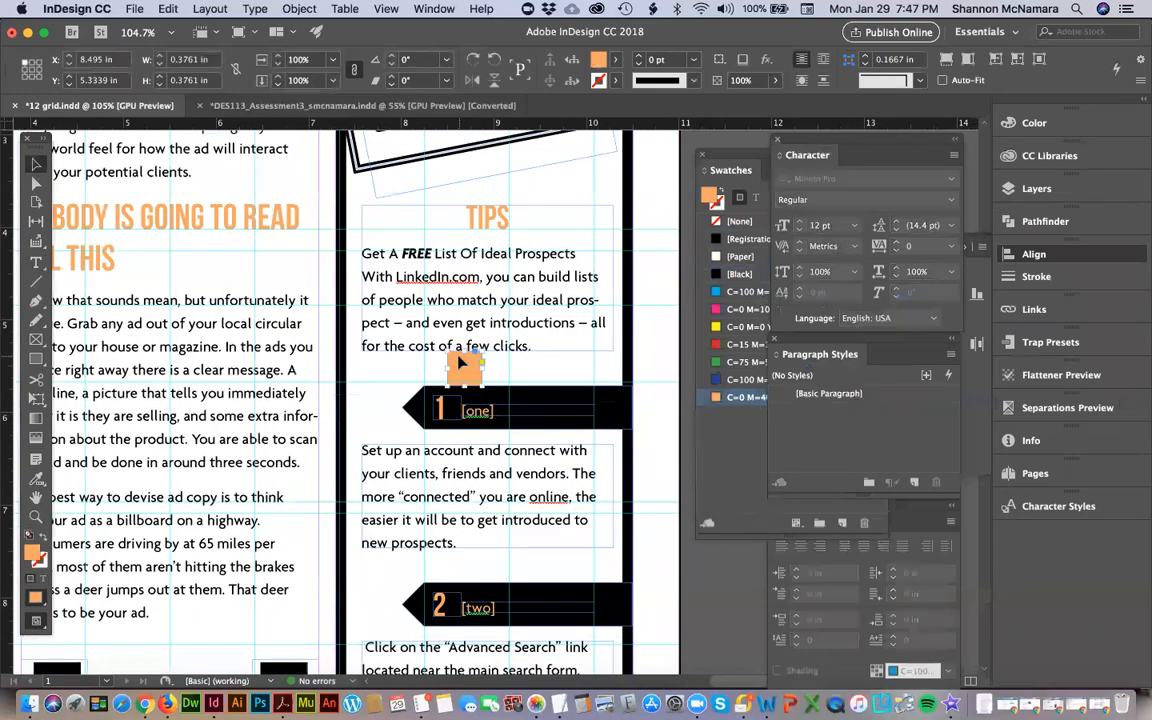
pyautogui.press('Delete')
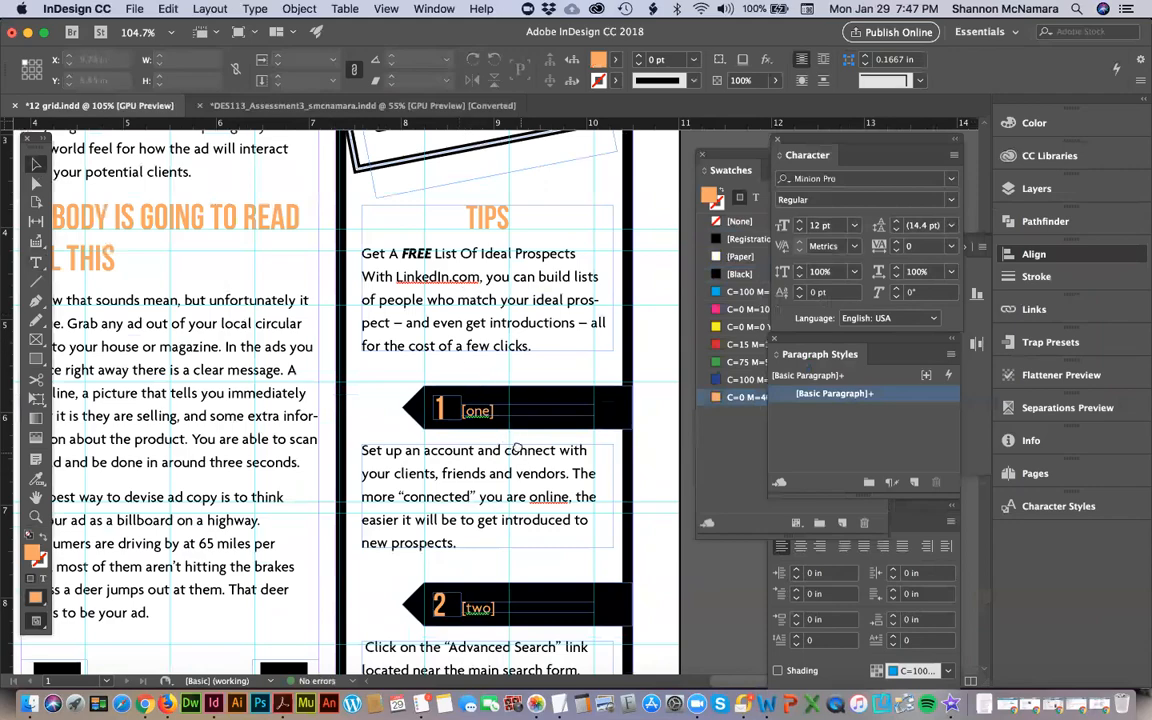
# Fill the rotated square behind the "LET'S KEEP IT SIMPLE" box with the C=0 M=40 Y=68 K=0 swatch at 80% tint.
pyautogui.scroll(-8, 527, 455)
pyautogui.scroll(-5, 535, 440)
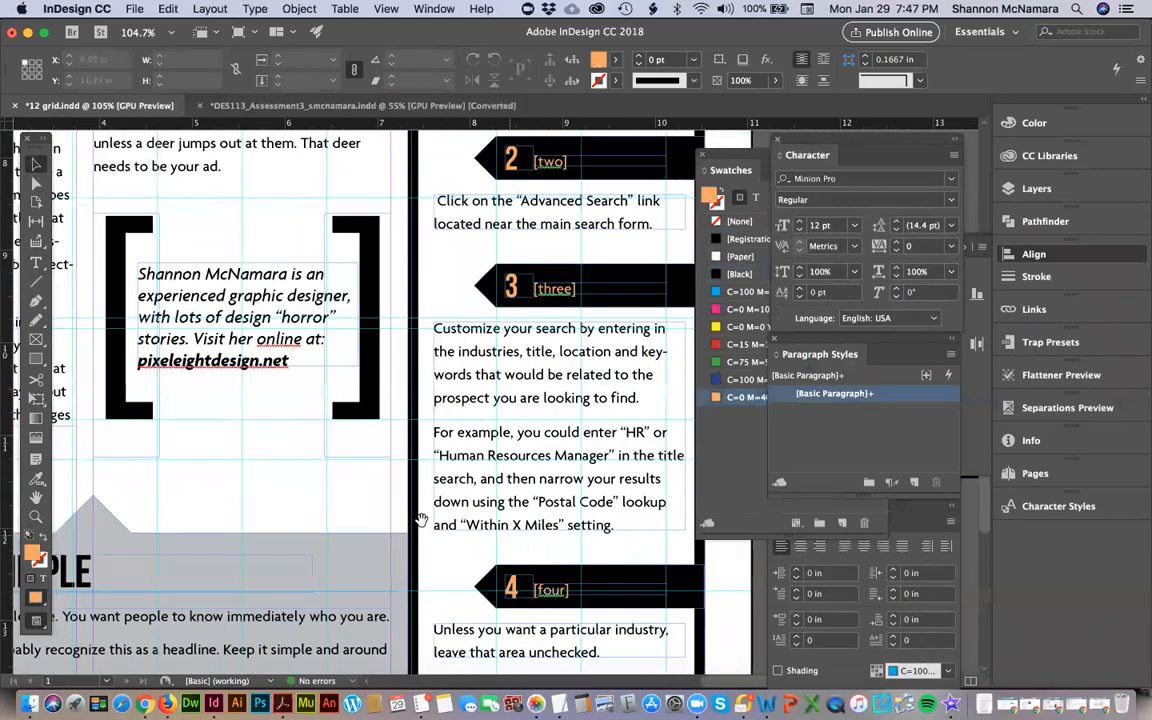
pyautogui.hscroll(-3, 535, 440)
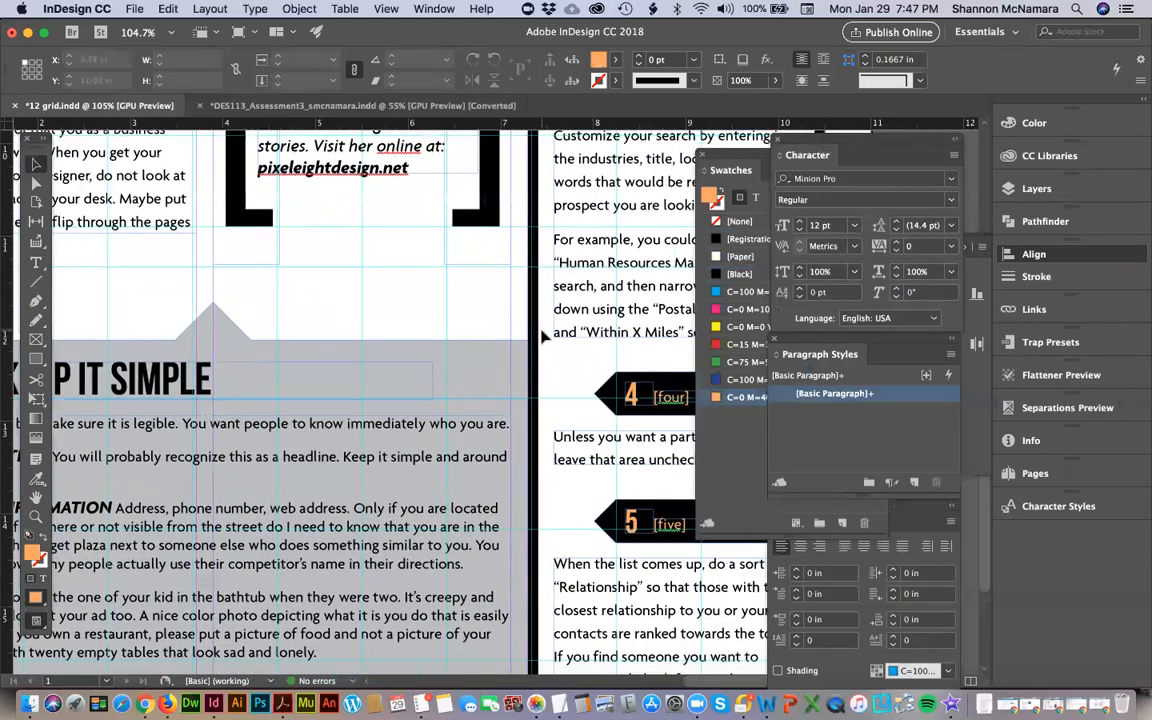
pyautogui.press('super+0')
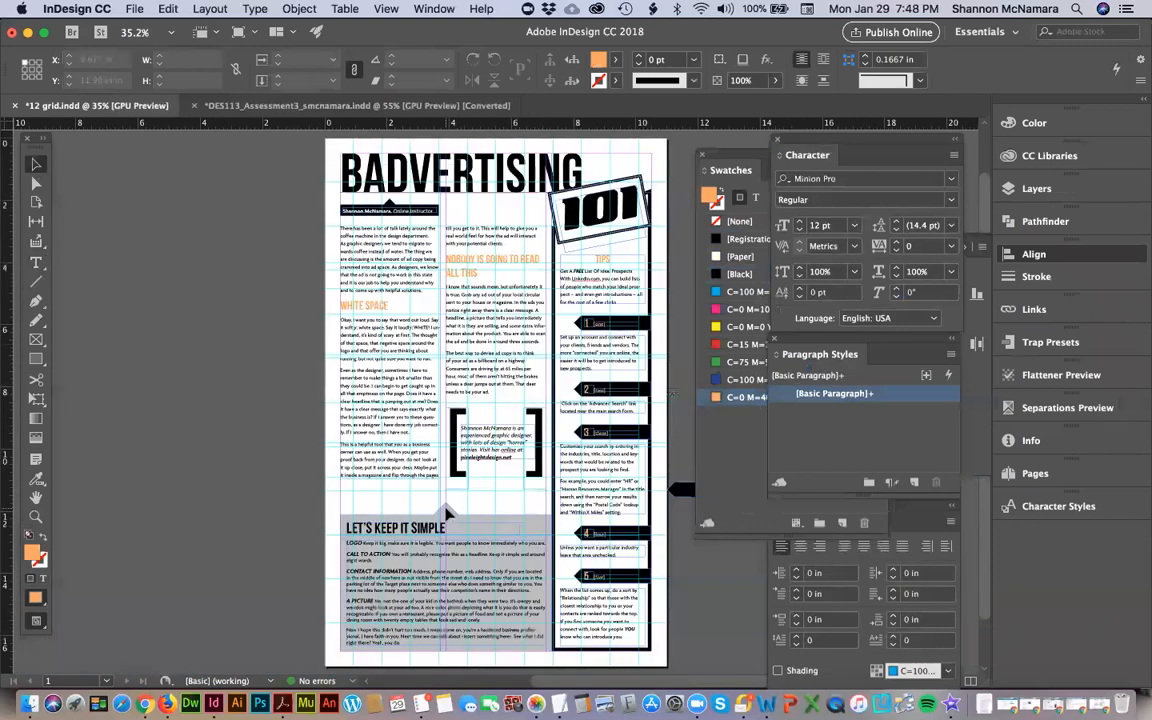
pyautogui.click(447, 513)
pyautogui.click(726, 399)
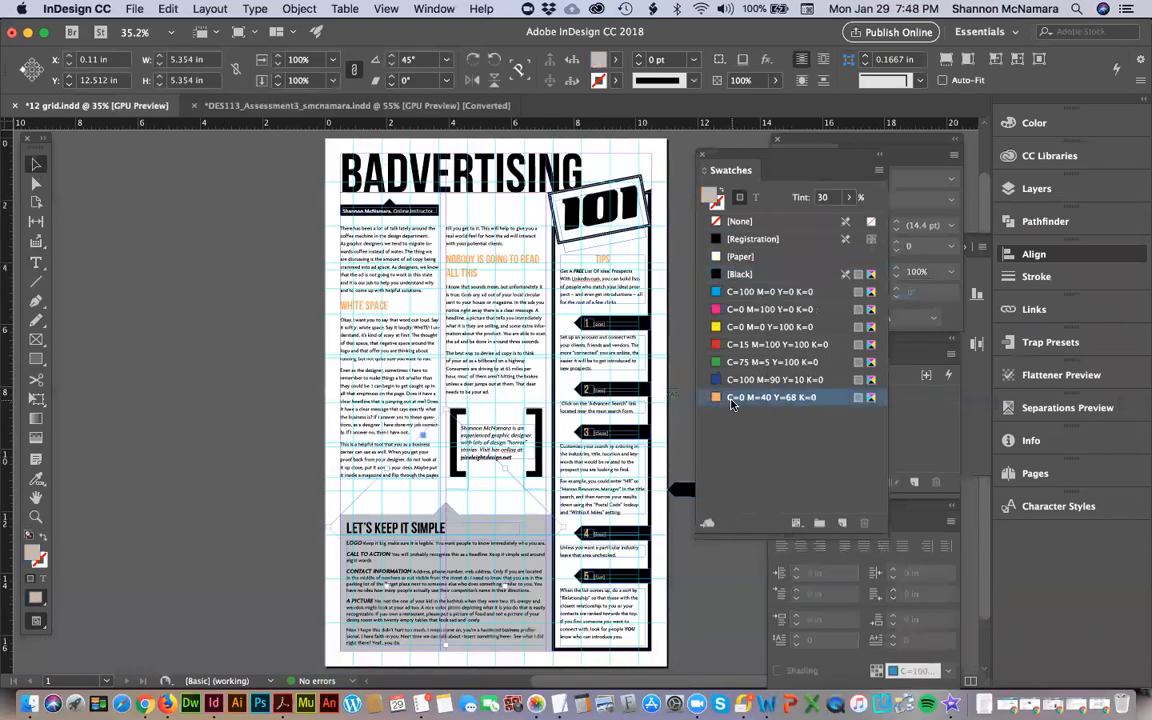
pyautogui.click(783, 192)
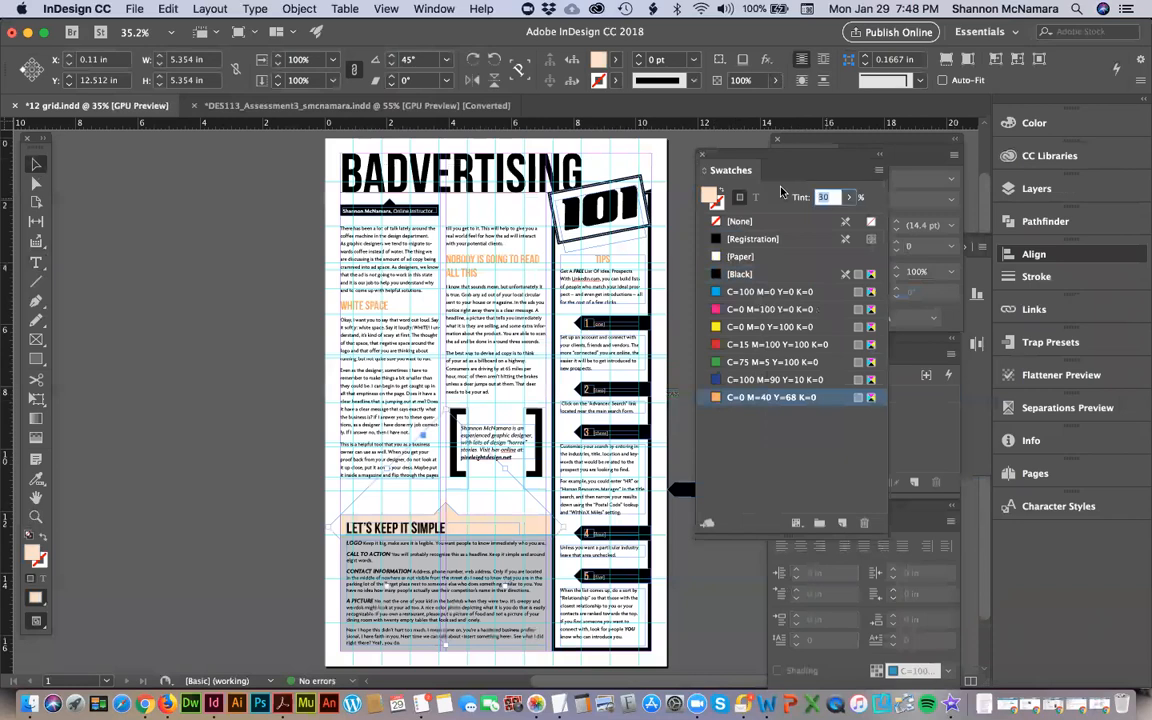
pyautogui.press('Return')
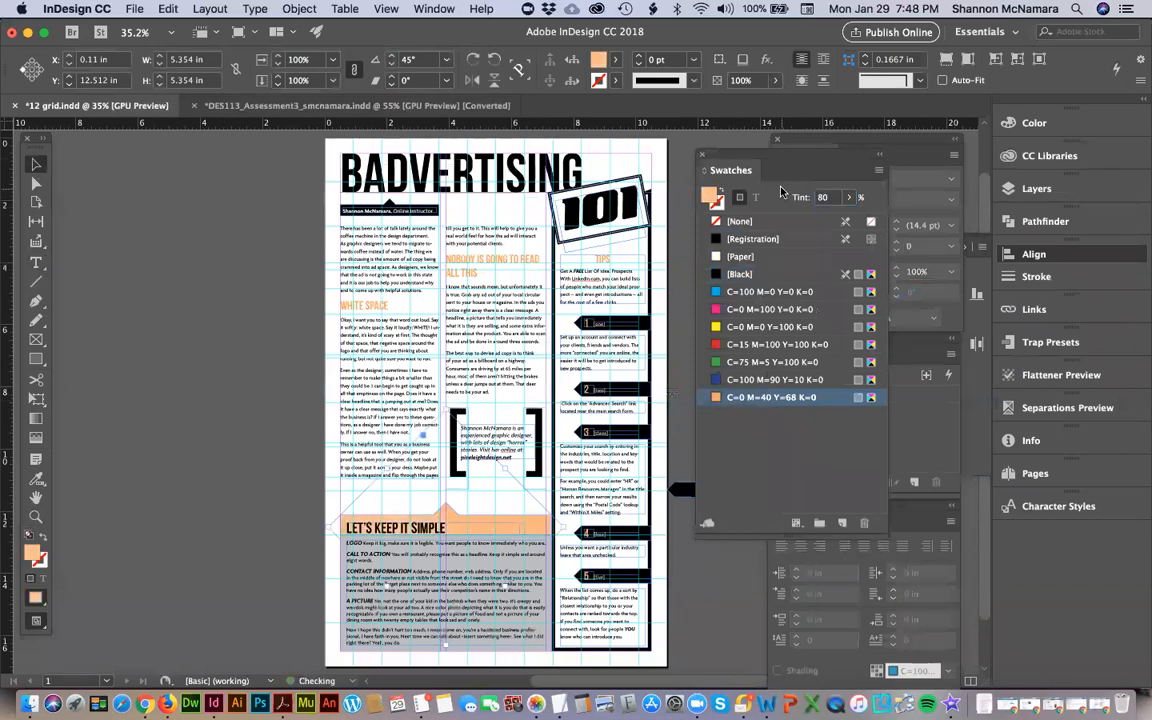
# Fill the rectangle behind the "LET'S KEEP IT SIMPLE" text with C=0 M=40 Y=68 K=0 at 80% tint, matching the rotated square.
pyautogui.click(341, 564)
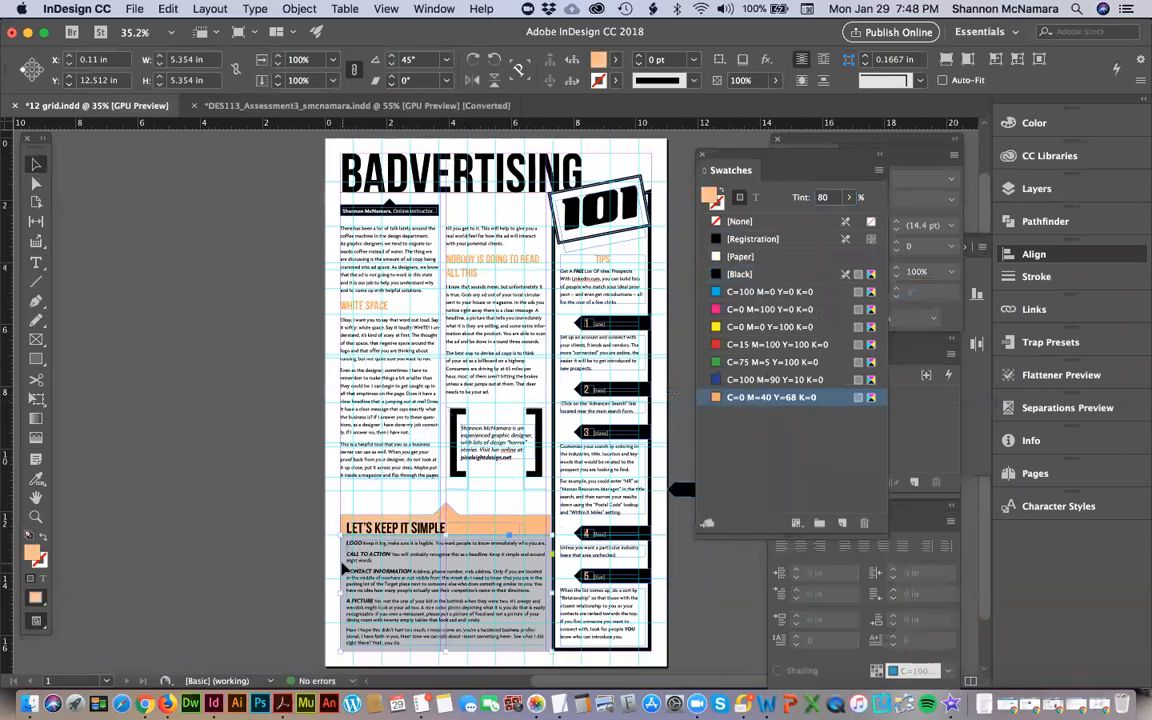
pyautogui.click(742, 399)
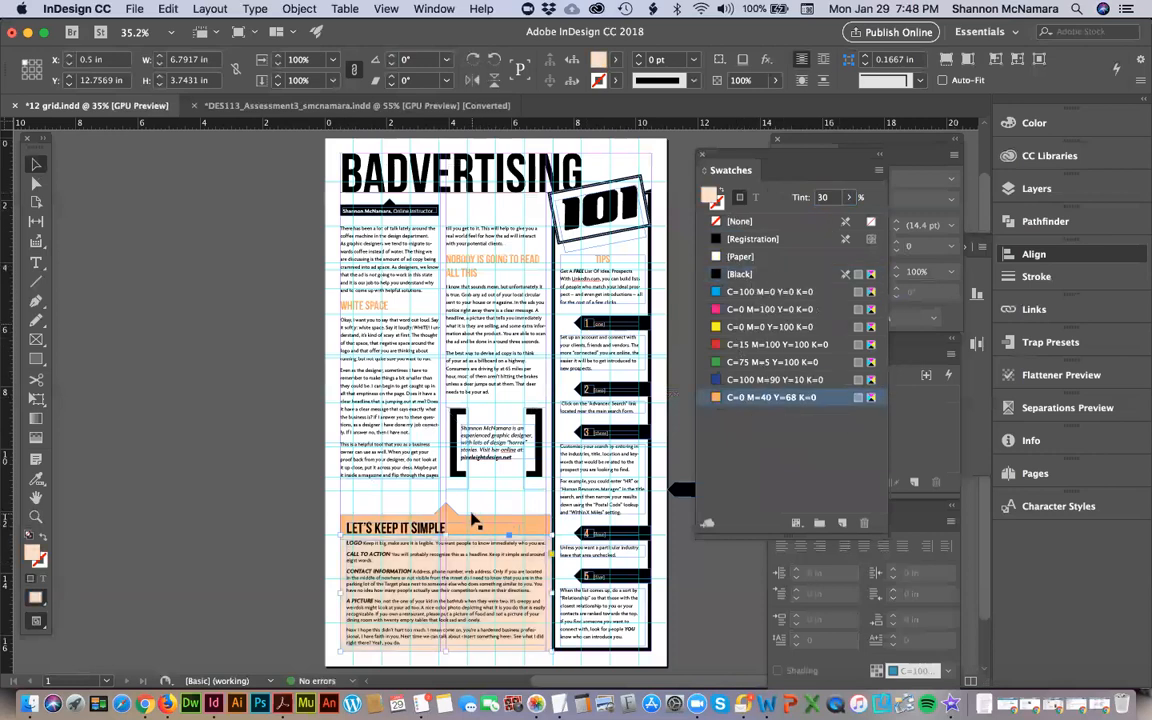
pyautogui.click(475, 520)
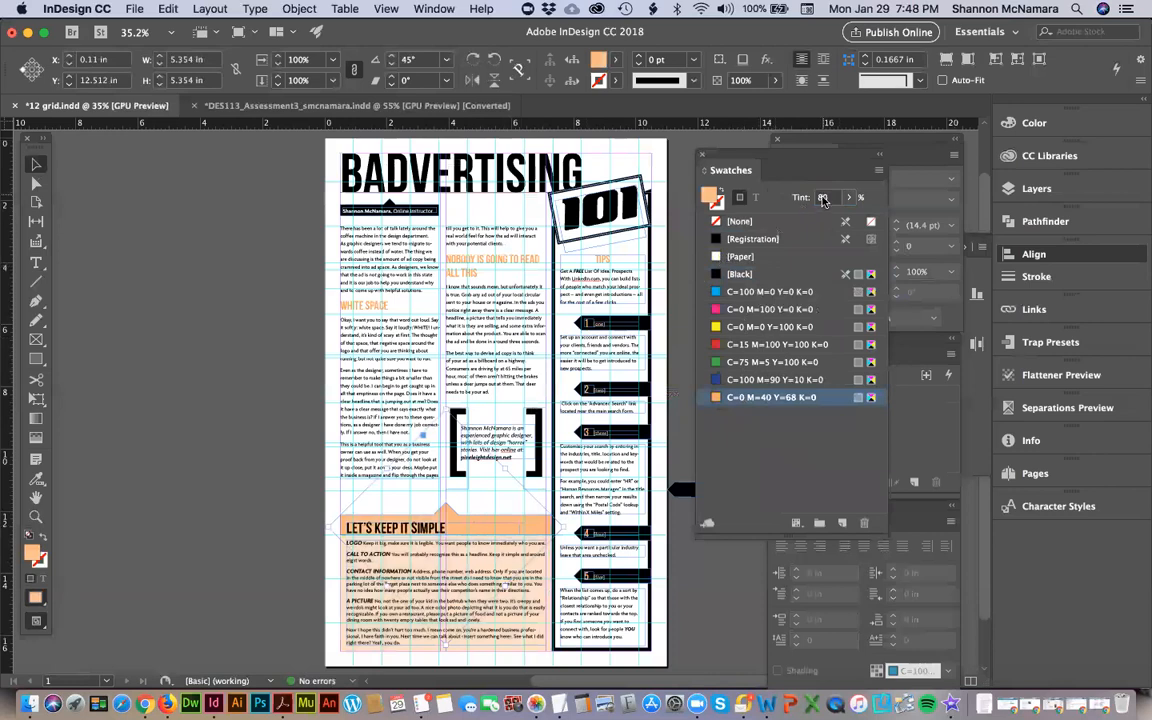
pyautogui.press('Return')
pyautogui.click(345, 597)
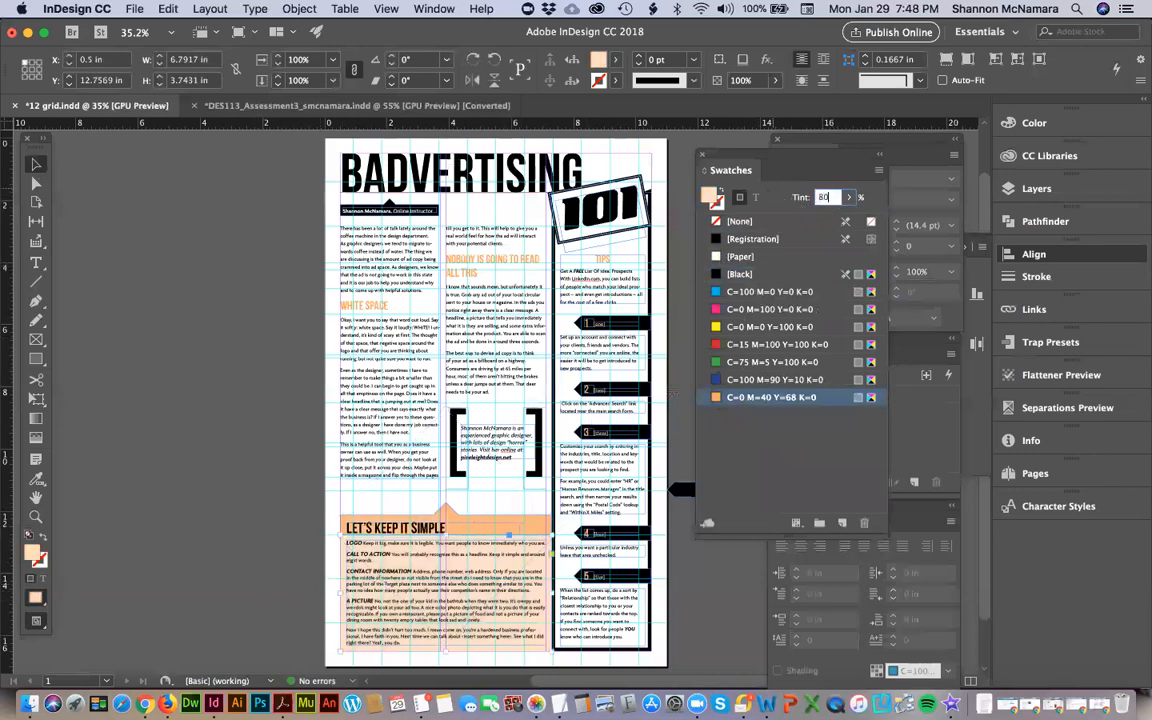
pyautogui.write('80')
pyautogui.press('Return')
pyautogui.click(213, 437)
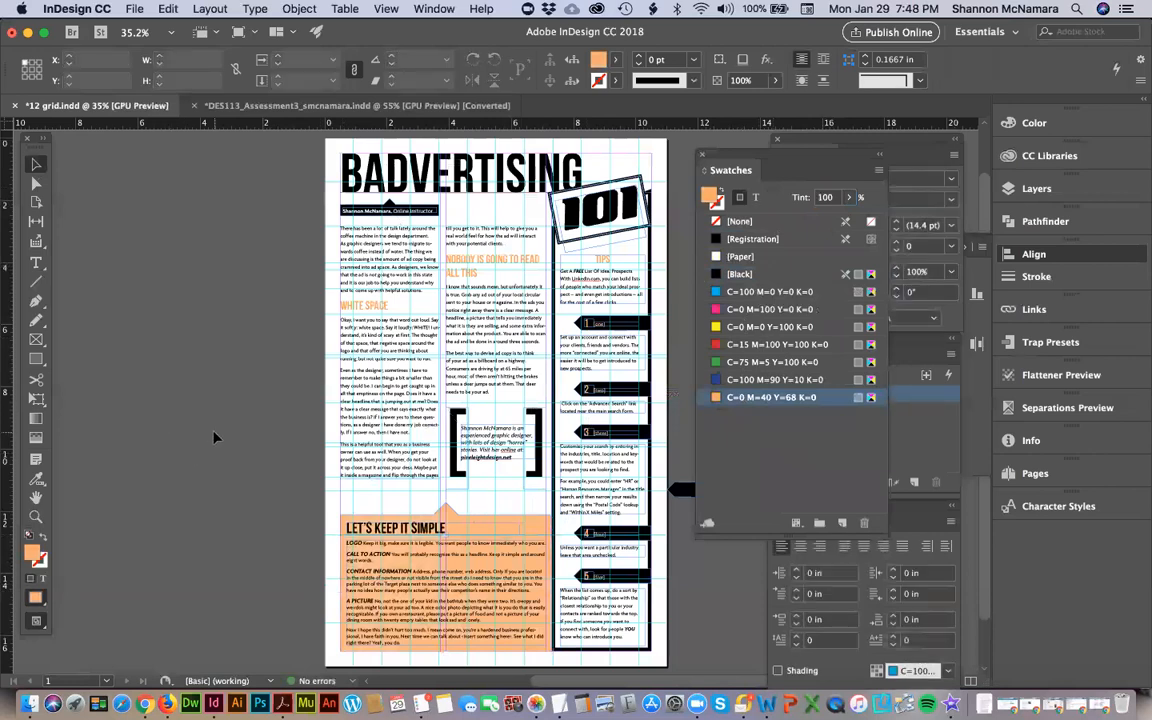
# Draw a rectangle about 0.59 in wide and 0.2 in high over the "LOGO" label and fill it with [Black].
pyautogui.press('z')
pyautogui.moveTo(365, 483); pyautogui.dragTo(561, 659)
pyautogui.hscroll(5, 281, 252)
pyautogui.scroll(-2, 281, 252)
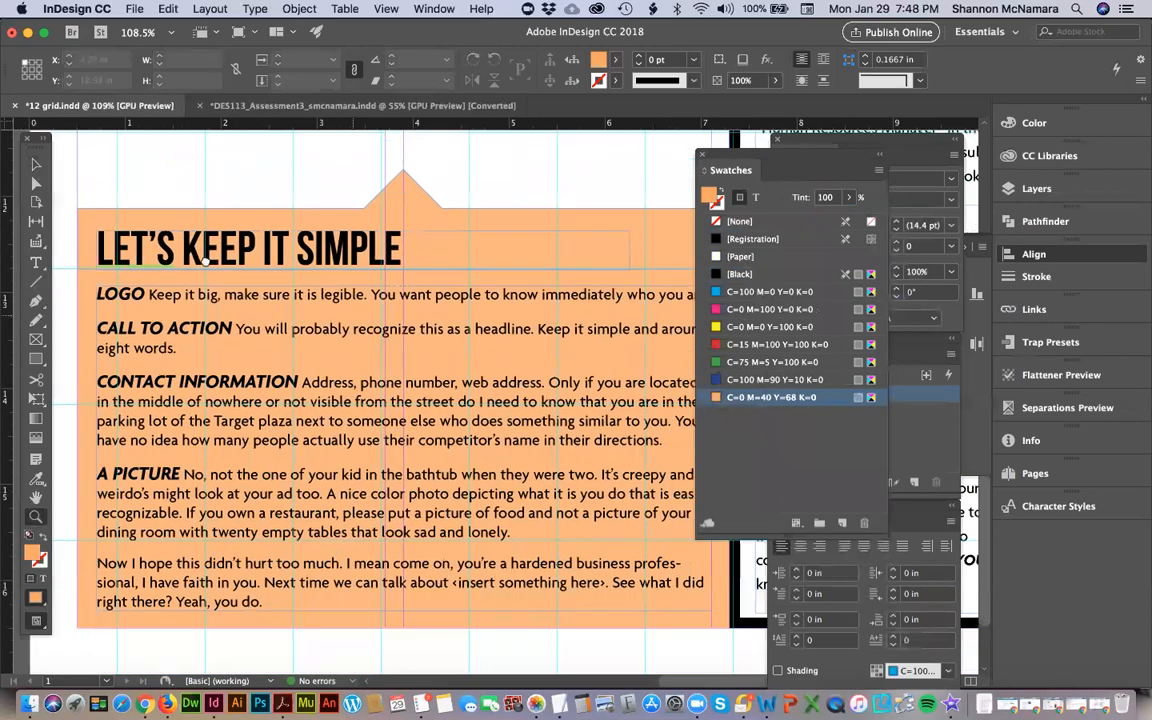
pyautogui.hscroll(-5, 281, 252)
pyautogui.scroll(1, 318, 289)
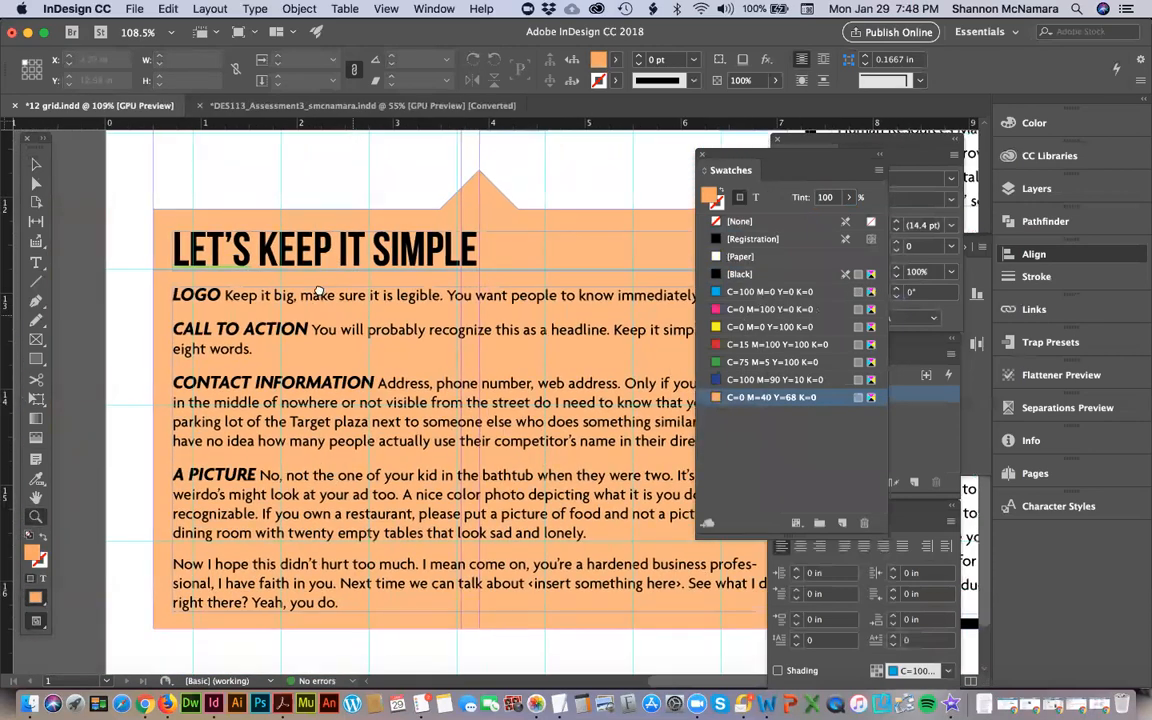
pyautogui.press('m')
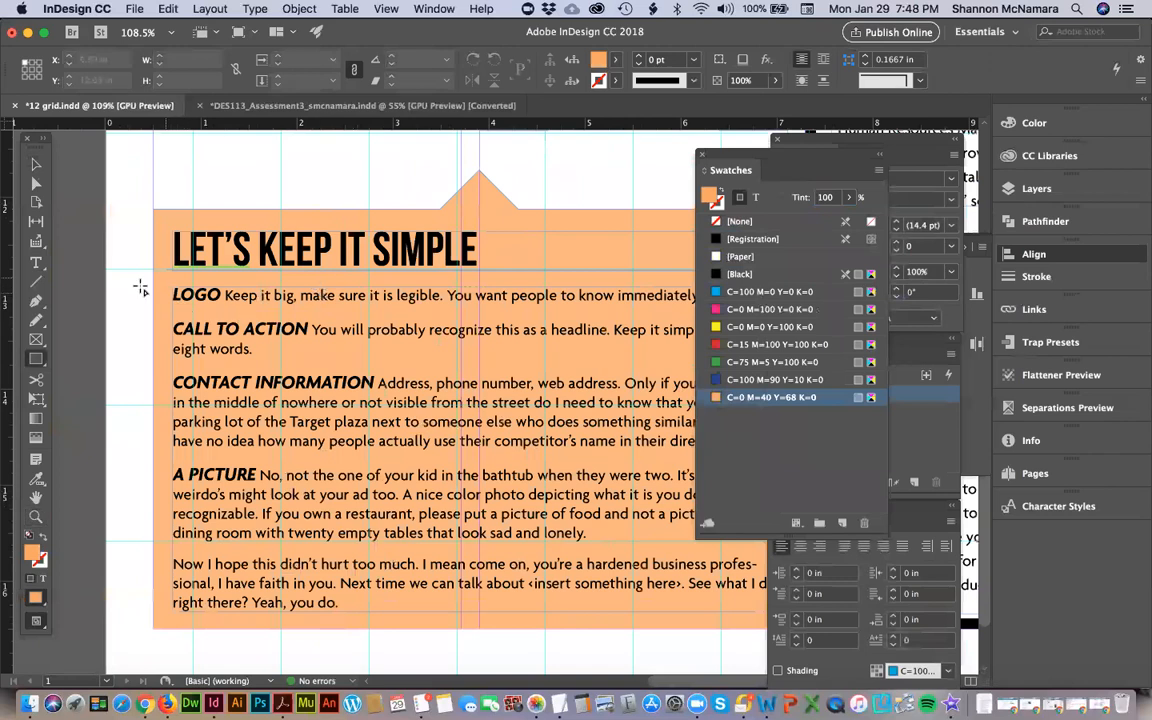
pyautogui.moveTo(170, 290); pyautogui.dragTo(226, 309)
pyautogui.click(740, 277)
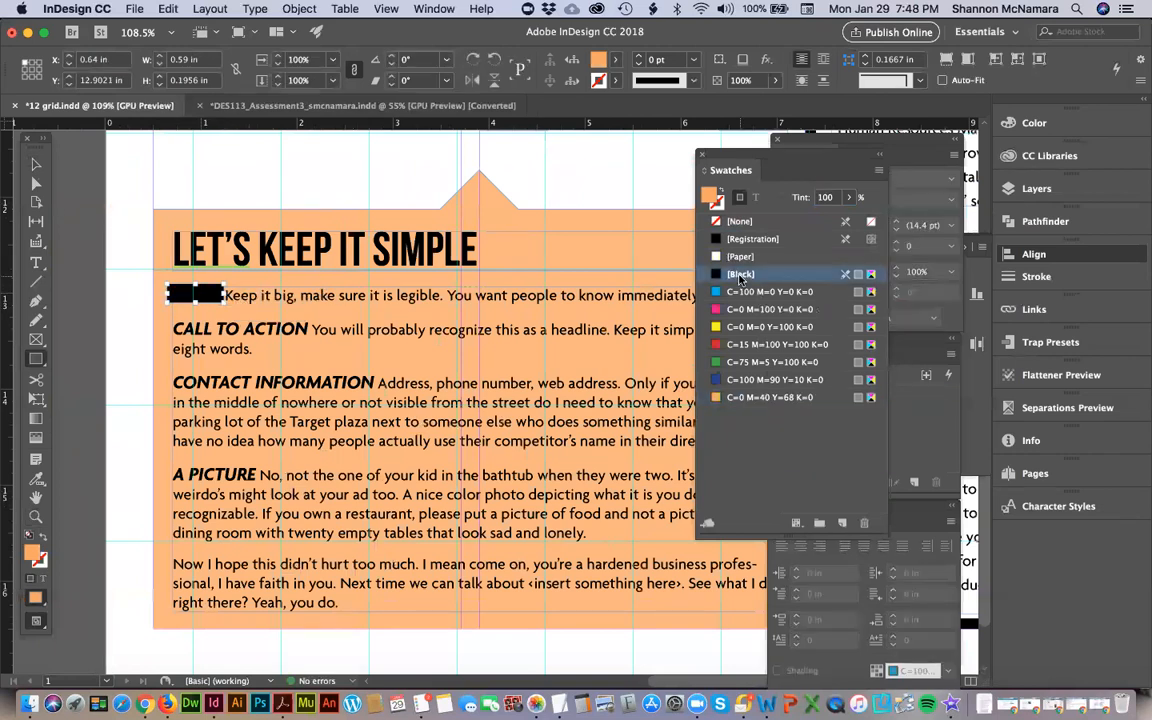
pyautogui.press('v')
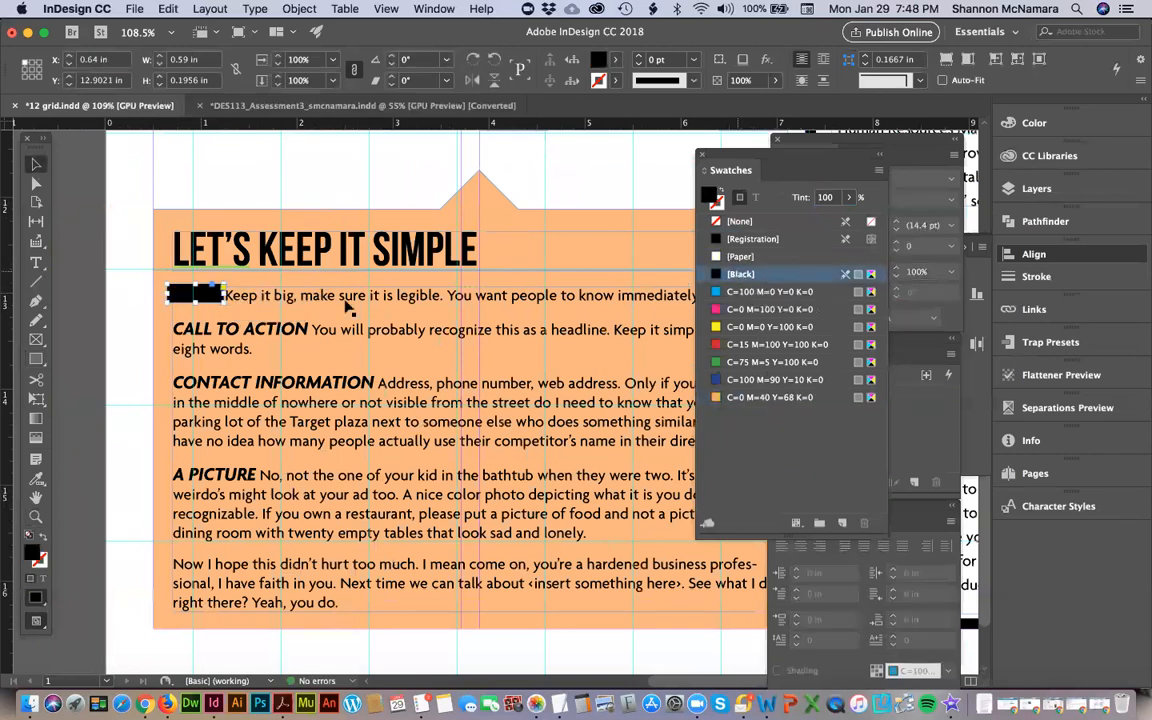
# Copy the black bar over the "CALL TO ACTION" and "CONTACT INFORMATION" labels, widening the copies to about 1.49 in and 2.18 in.
pyautogui.moveTo(185, 298); pyautogui.dragTo(194, 336)
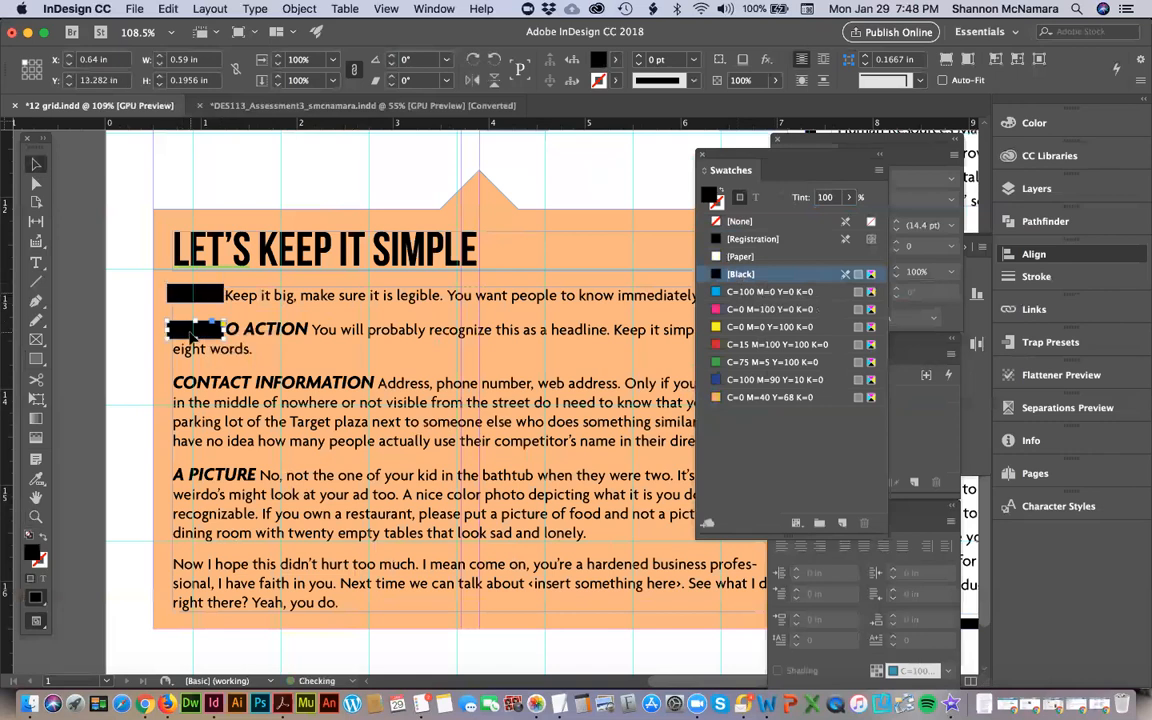
pyautogui.moveTo(224, 330); pyautogui.dragTo(310, 338)
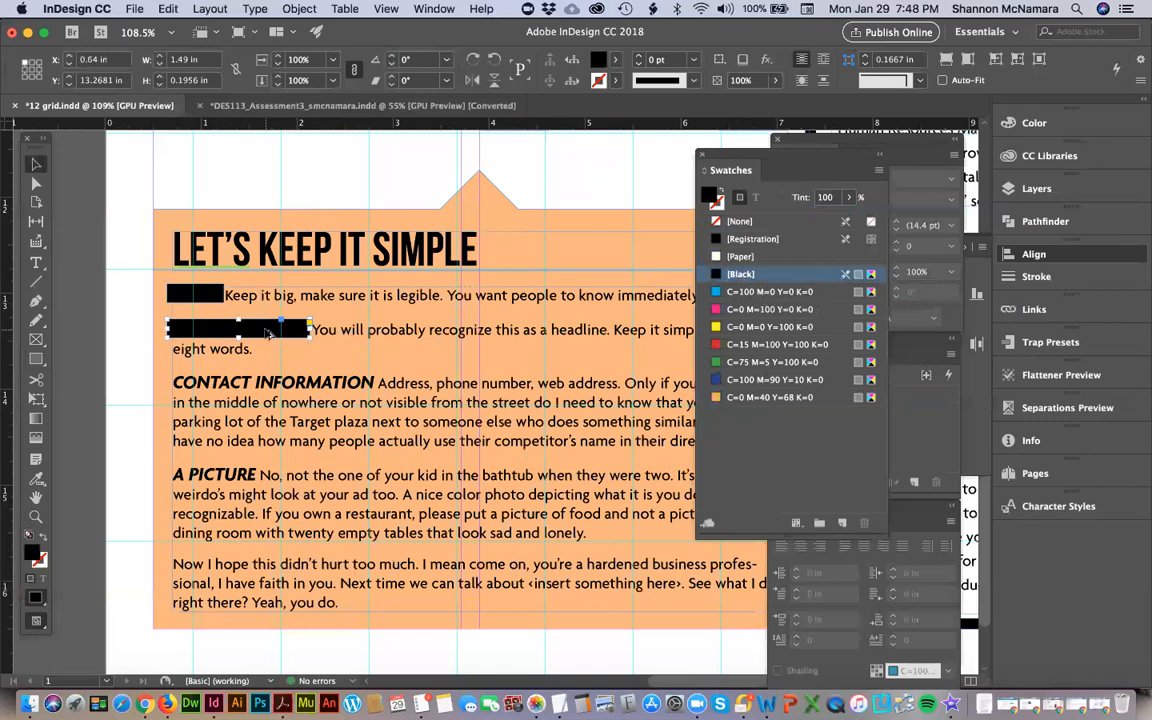
pyautogui.moveTo(268, 333); pyautogui.dragTo(376, 392)
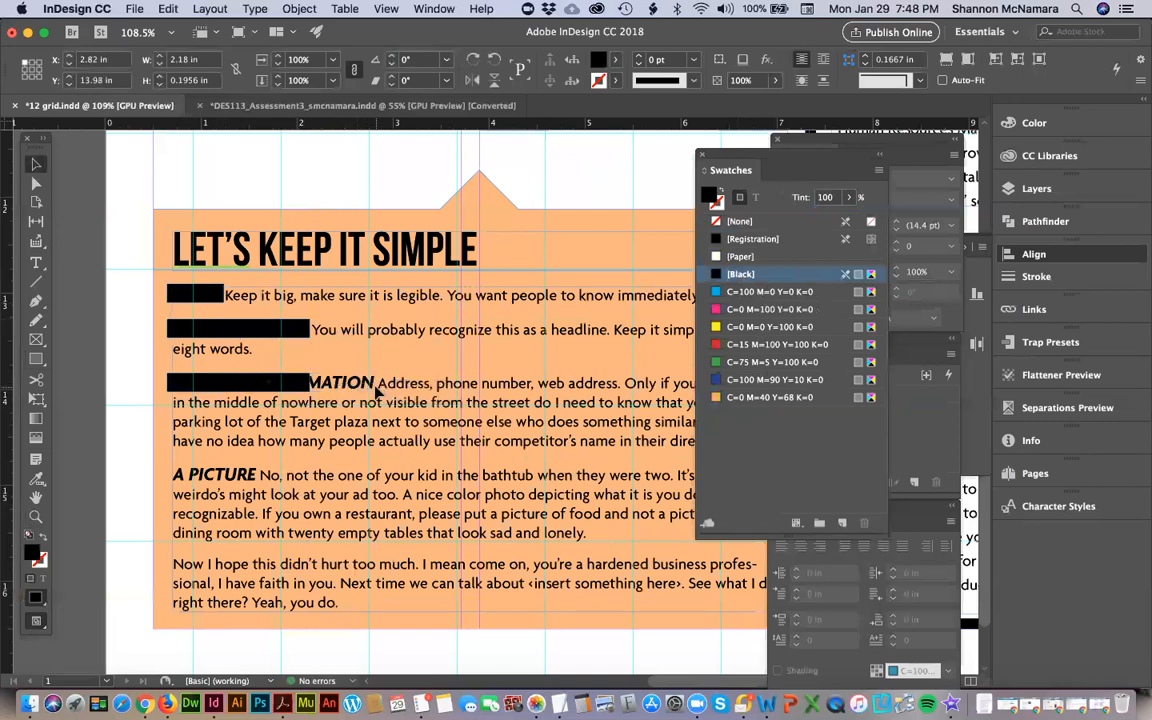
# Copy the longest black bar over the "A PICTURE" label, narrow it to about 0.95 in, and select the text frame behind the bars.
pyautogui.moveTo(245, 382); pyautogui.dragTo(257, 483)
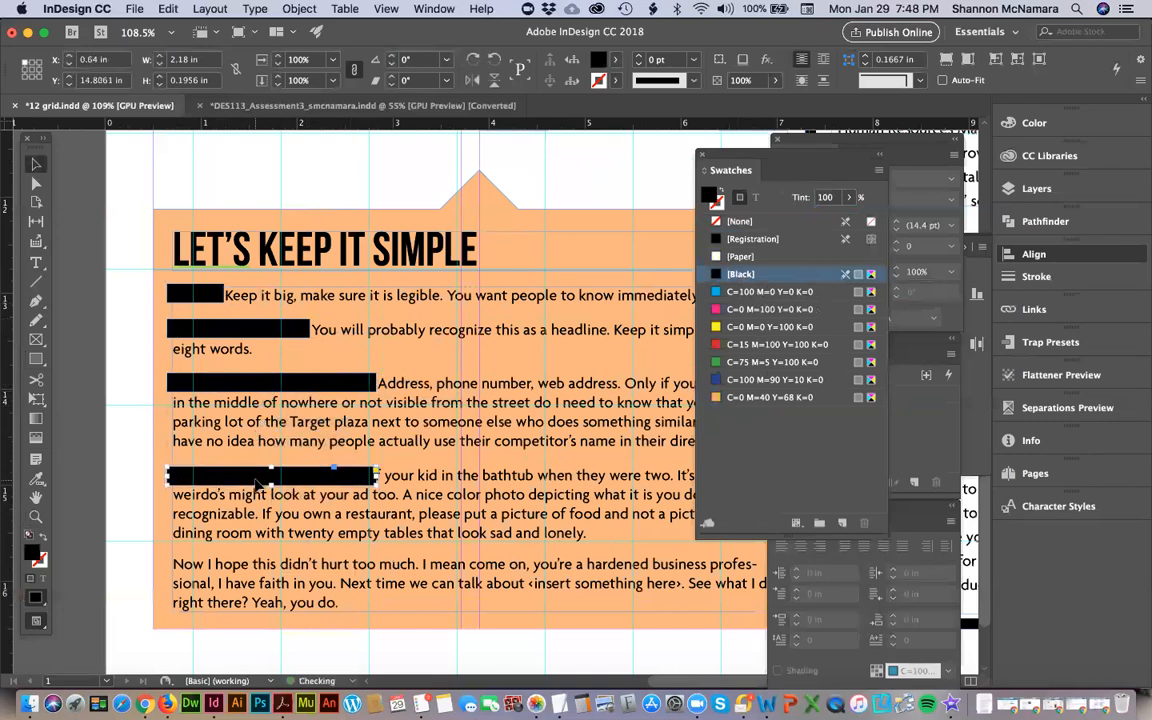
pyautogui.moveTo(377, 476); pyautogui.dragTo(259, 476)
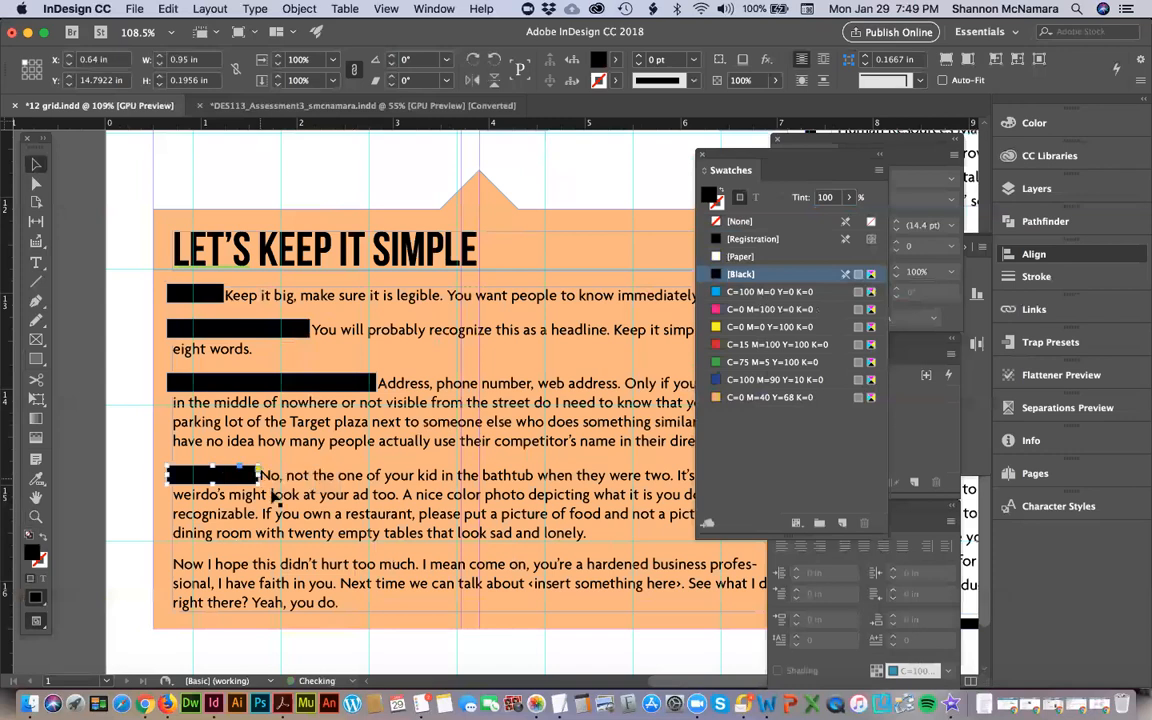
pyautogui.click(292, 446)
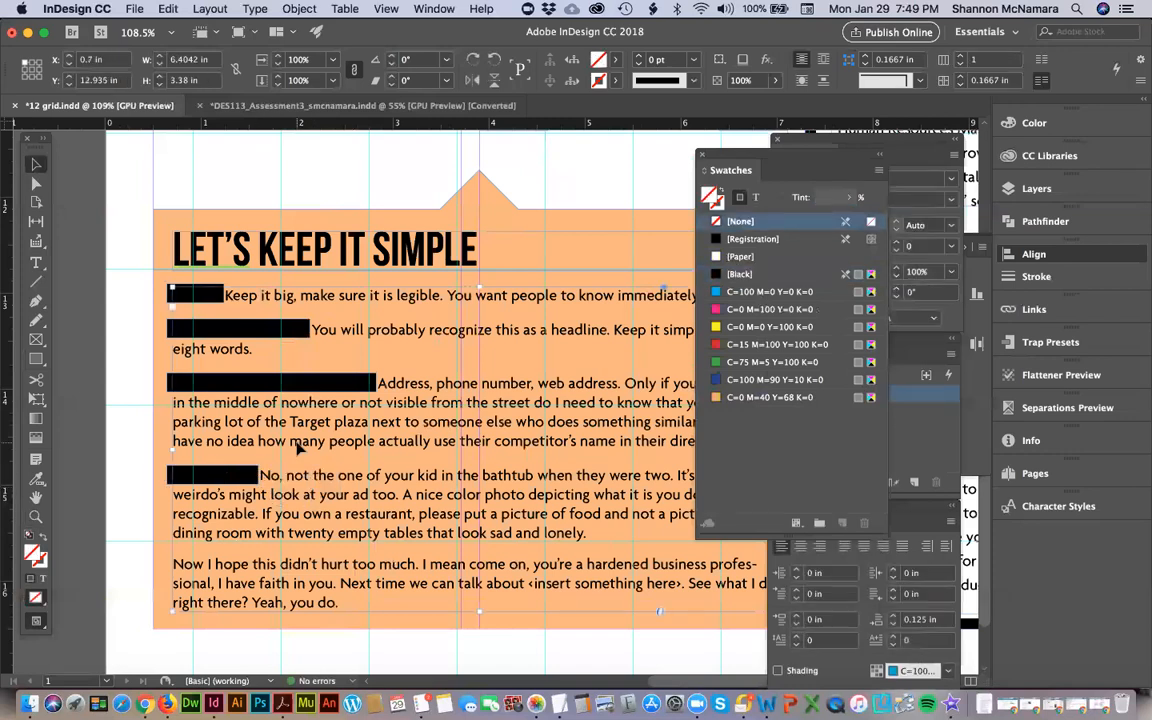
# Recolor the "LOGO" label text in the "LET'S KEEP IT SIMPLE" box to [Paper] so it reads over its black bar.
pyautogui.doubleClick(252, 296)
pyautogui.press('super+a')
pyautogui.click(197, 295)
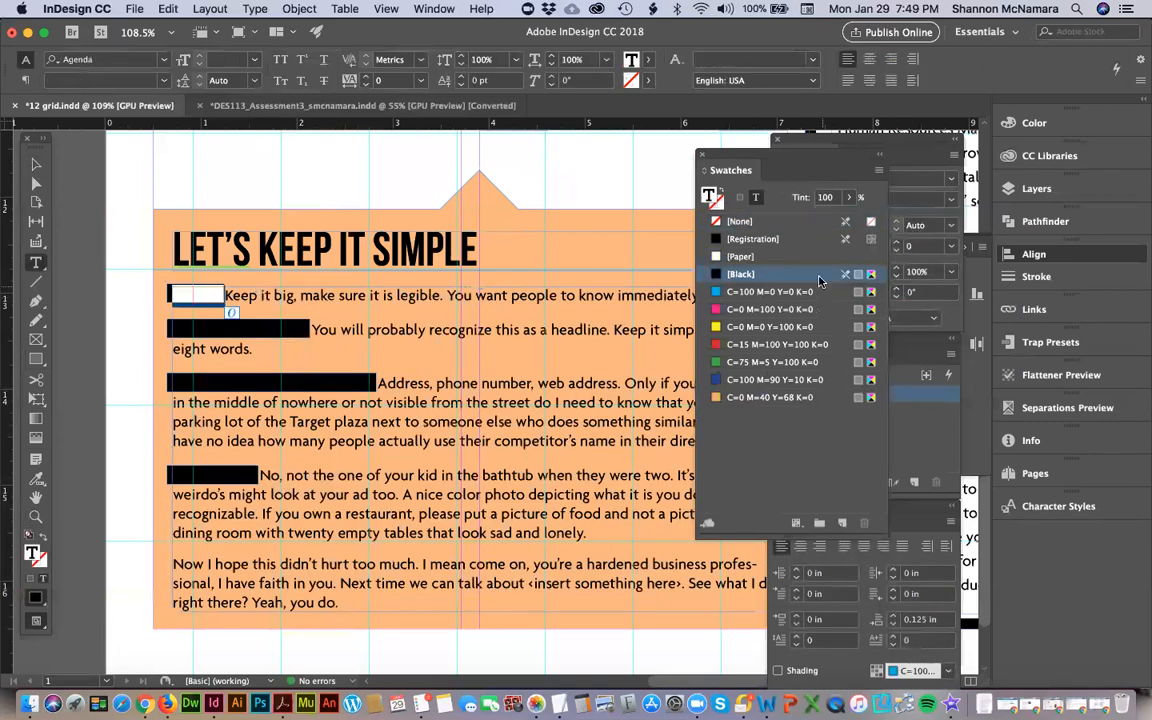
pyautogui.click(932, 435)
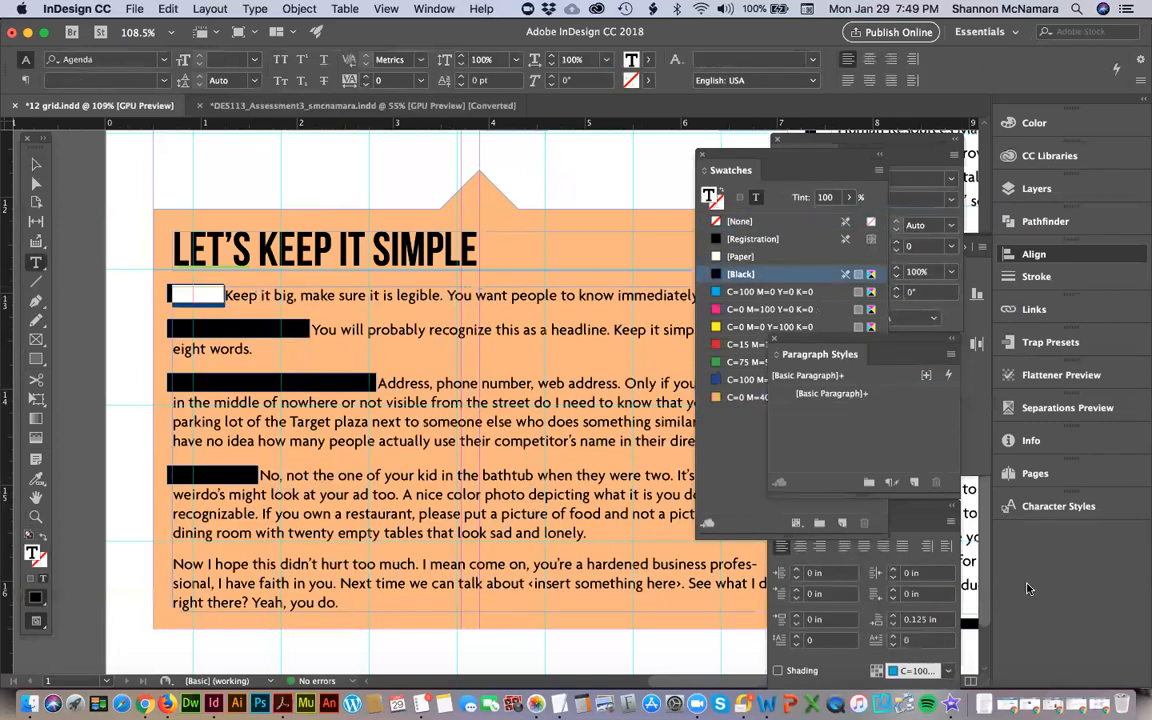
pyautogui.click(1101, 501)
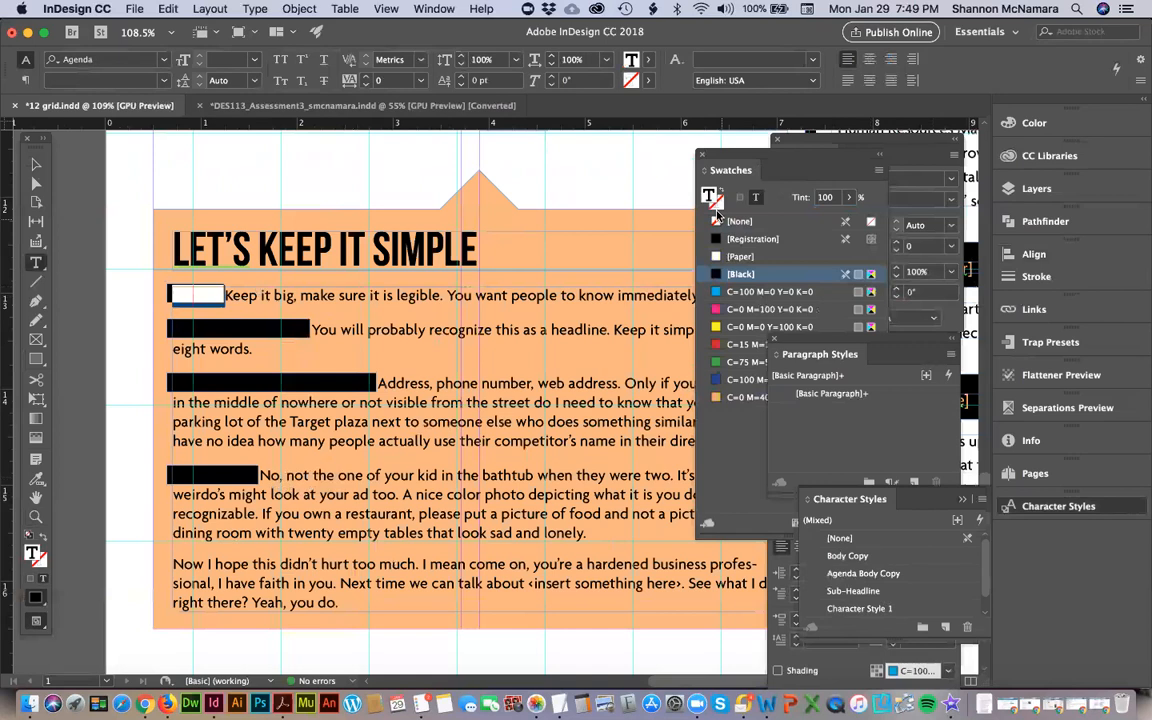
pyautogui.click(741, 256)
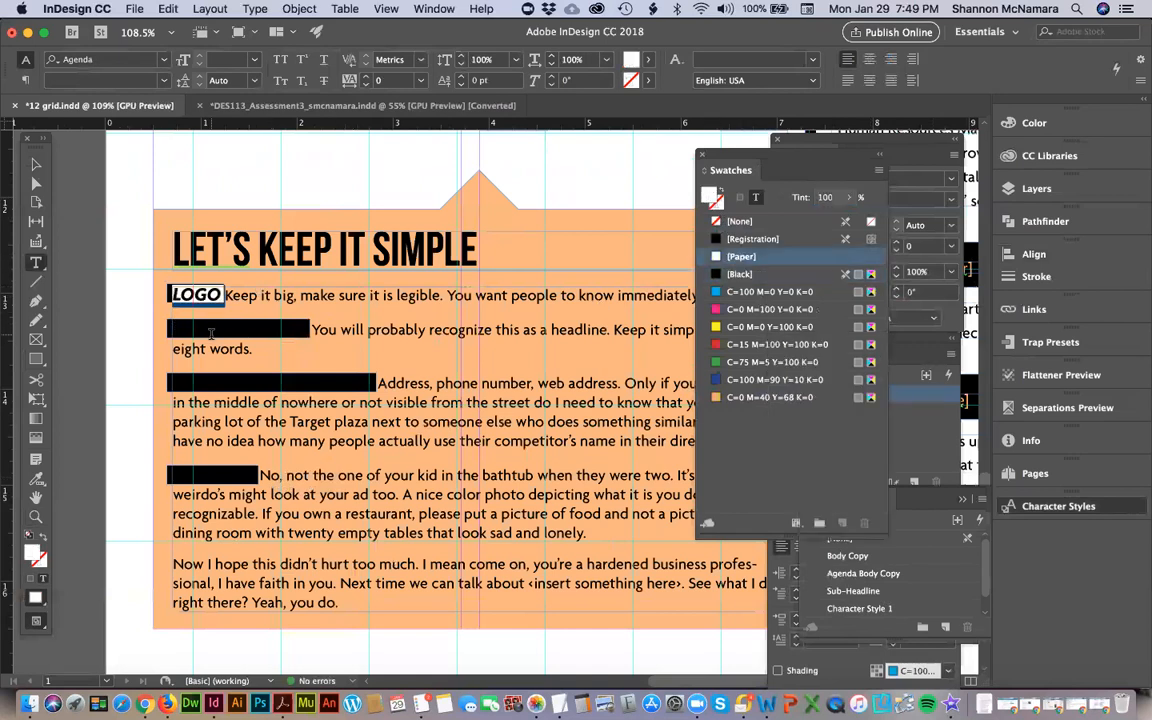
# Recolor the "CALL TO ACTION" label text over its black bar to [Paper].
pyautogui.click(190, 299)
pyautogui.doubleClick(194, 330)
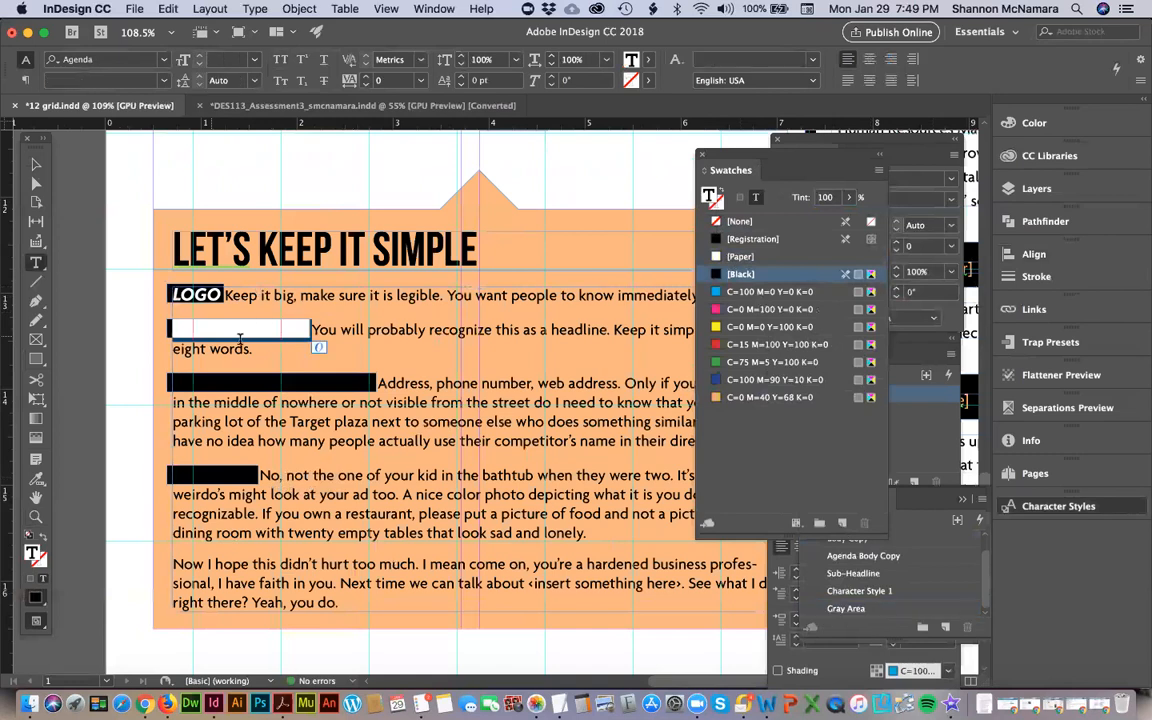
pyautogui.moveTo(172, 330); pyautogui.dragTo(310, 330)
pyautogui.click(495, 350)
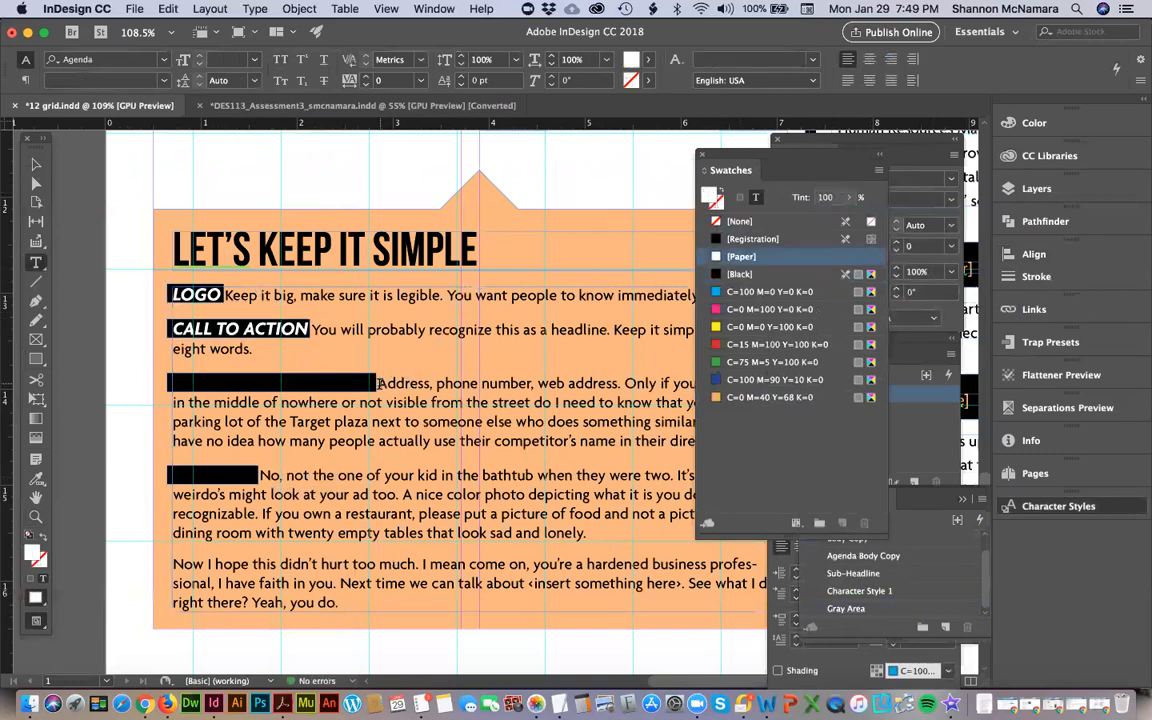
# Recolor the "CONTACT INFORMATION" and "A PICTURE" label texts to [Paper], and save the document with the whole page in view.
pyautogui.moveTo(377, 385); pyautogui.dragTo(254, 349)
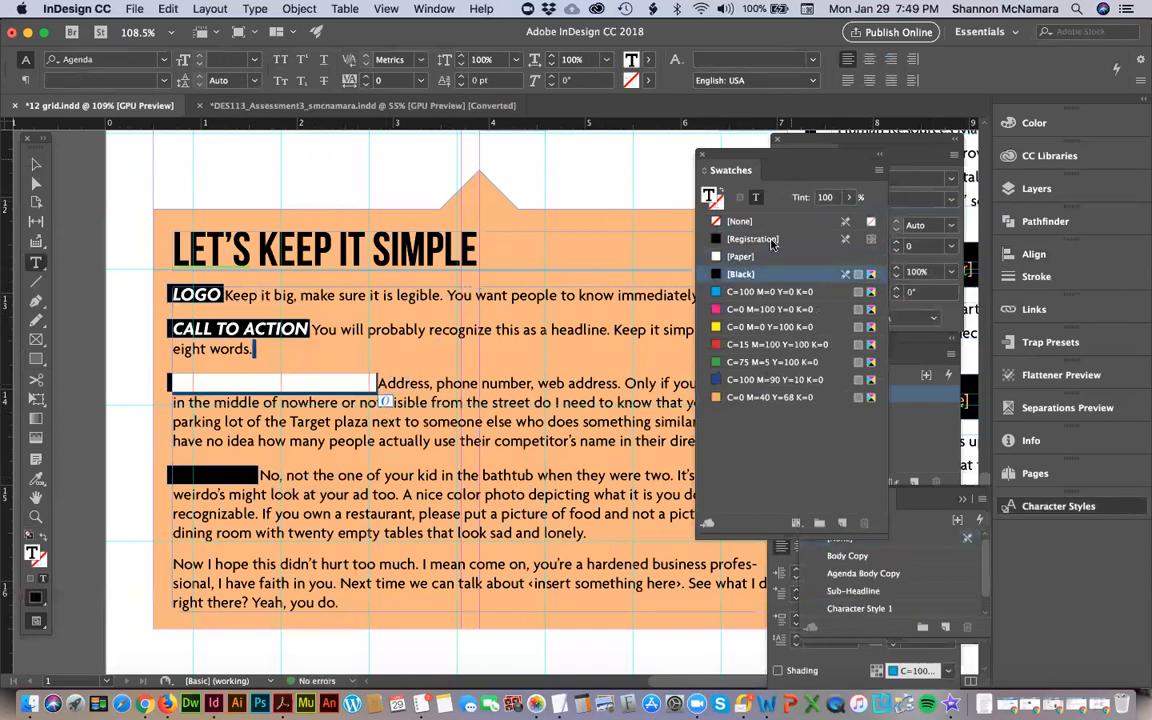
pyautogui.click(741, 256)
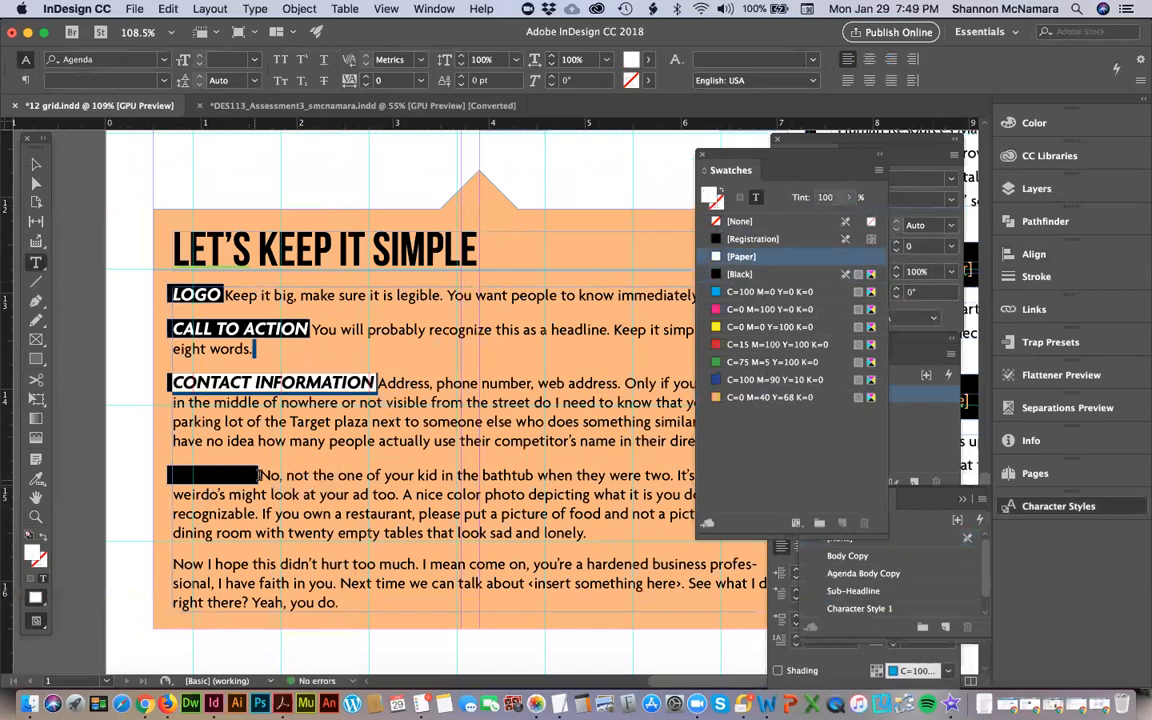
pyautogui.click(267, 565)
pyautogui.moveTo(168, 475); pyautogui.dragTo(259, 476)
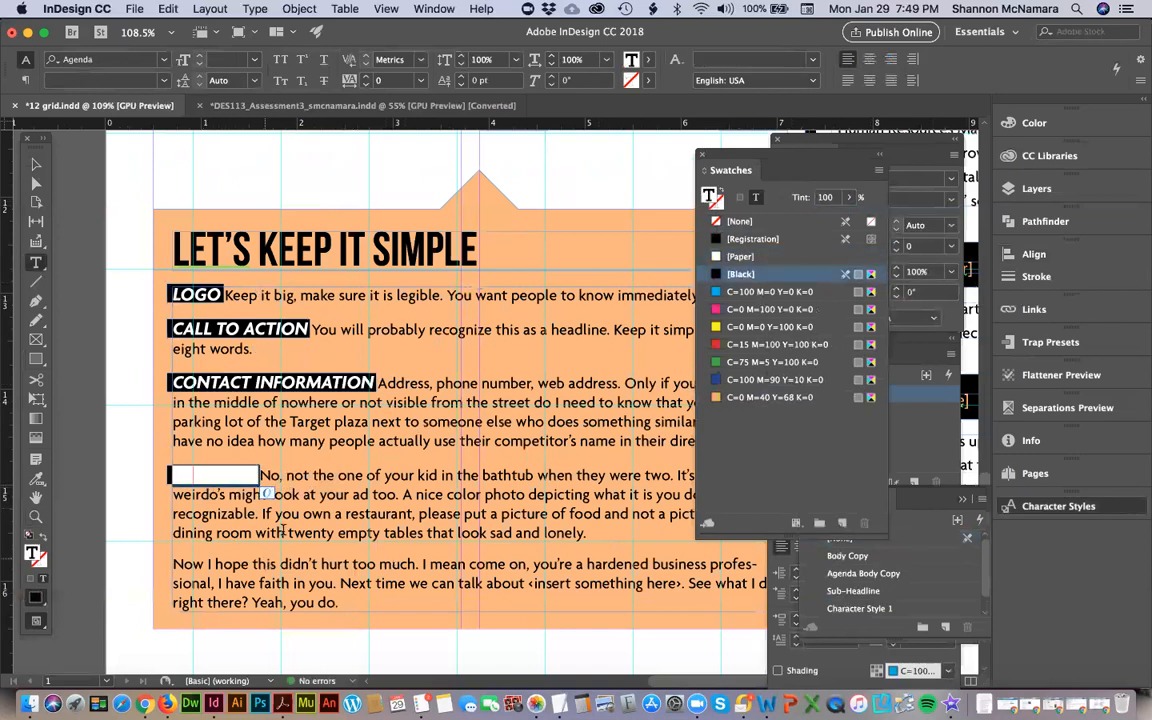
pyautogui.click(741, 256)
pyautogui.click(35, 164)
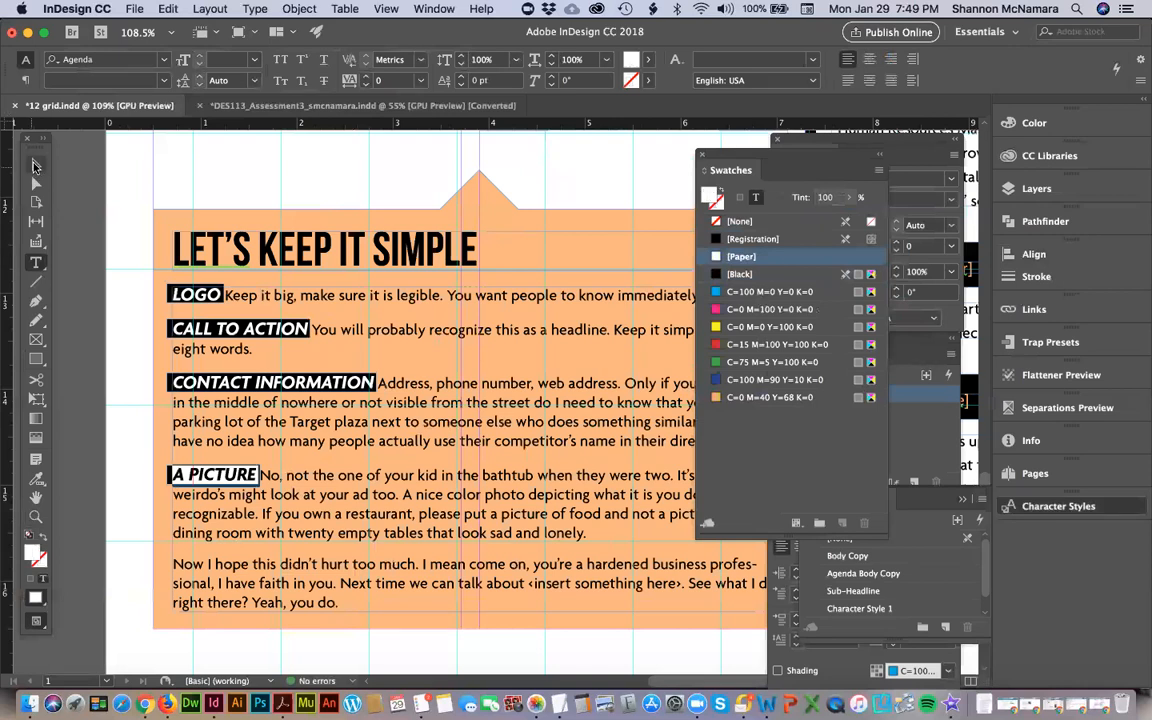
pyautogui.press('super+0')
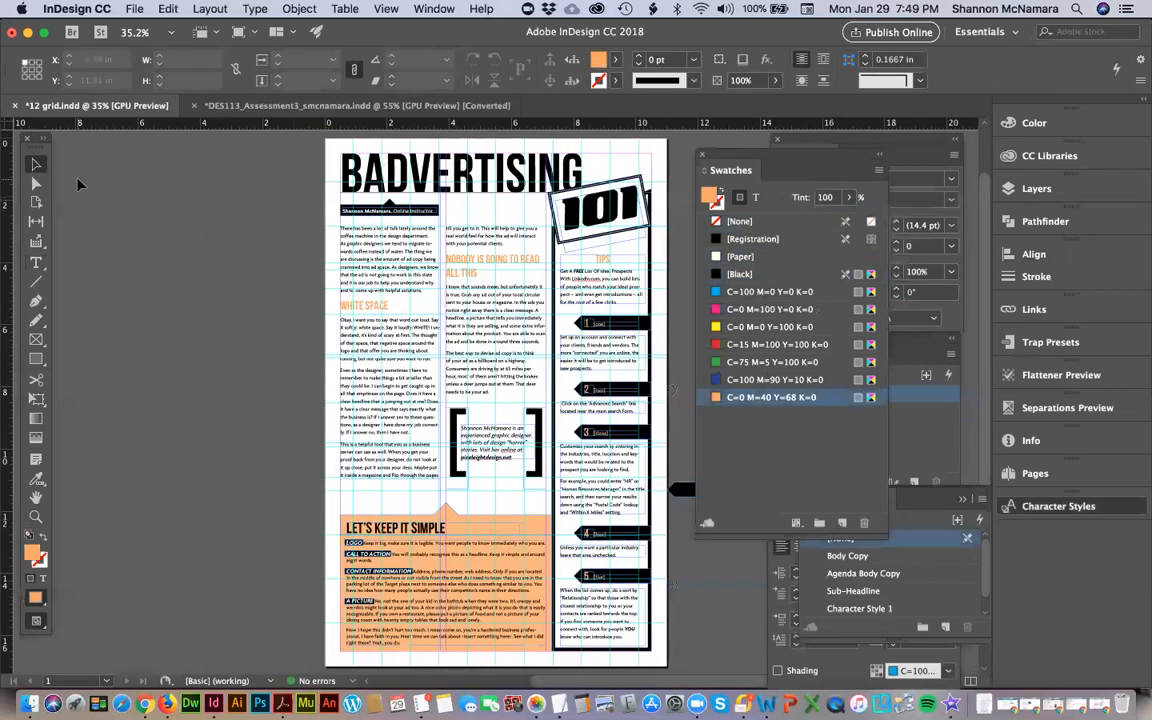
pyautogui.press('super+s')
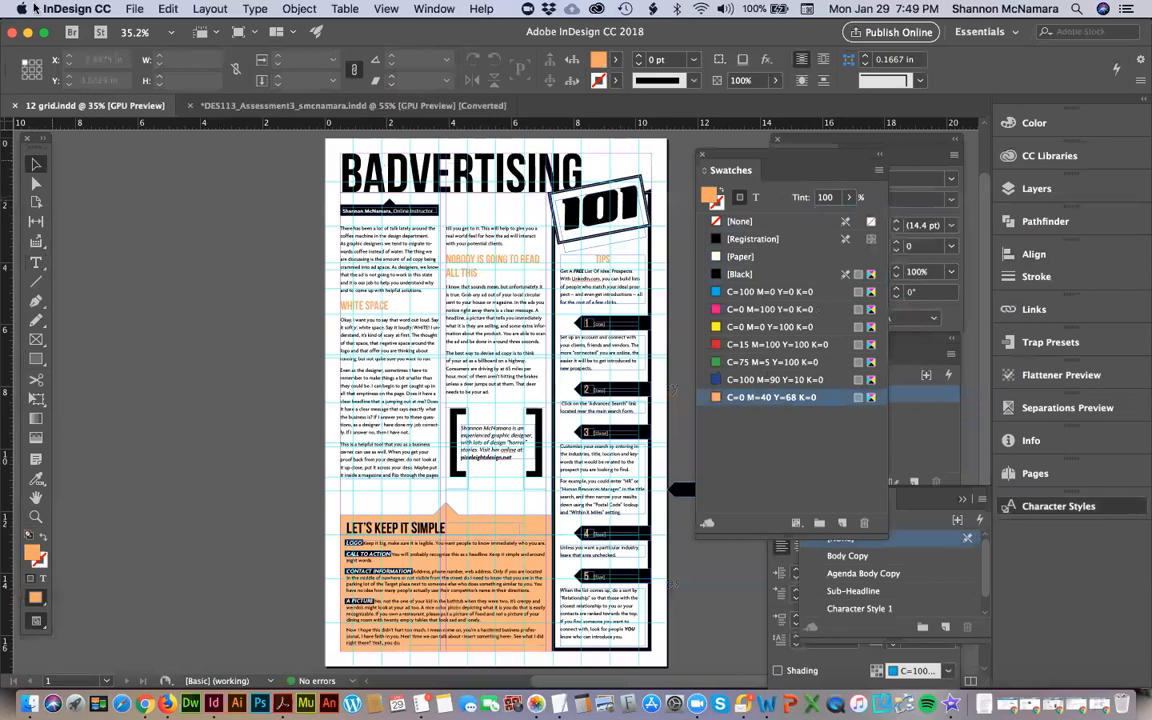
# Color the letters "AD" in the "BADVERTISING" headline with the C=0 M=40 Y=68 K=0 swatch.
pyautogui.doubleClick(398, 170)
pyautogui.moveTo(410, 172); pyautogui.dragTo(341, 172)
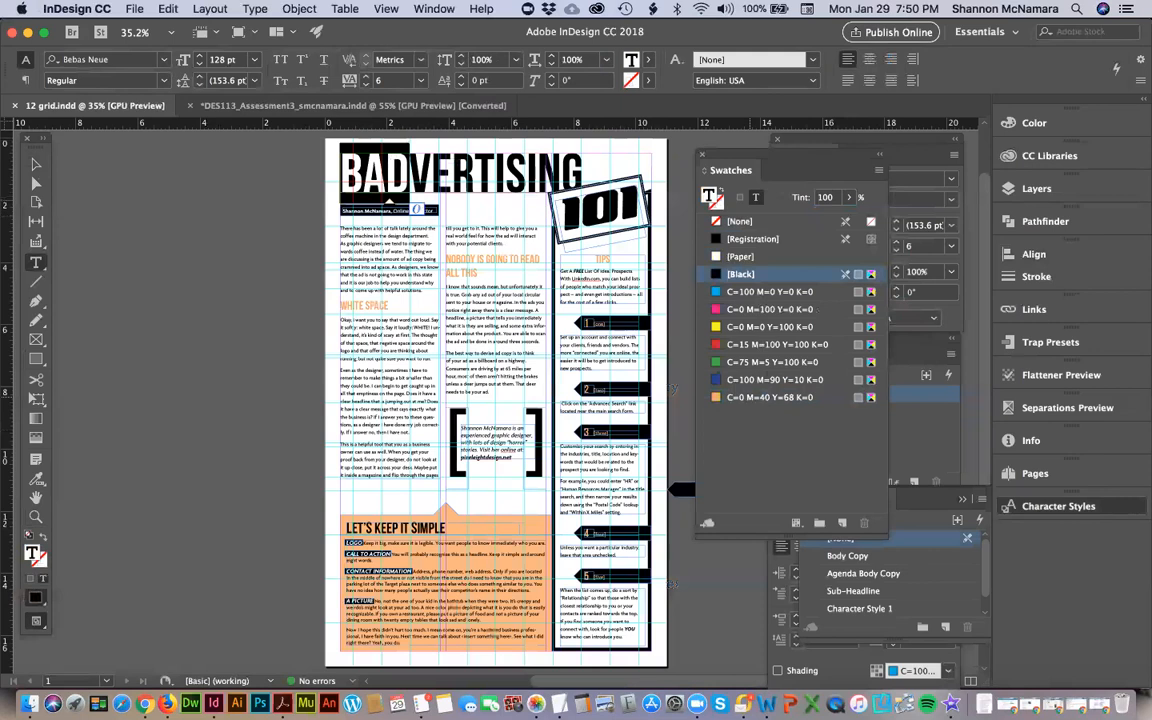
pyautogui.click(771, 398)
pyautogui.click(36, 163)
pyautogui.click(233, 224)
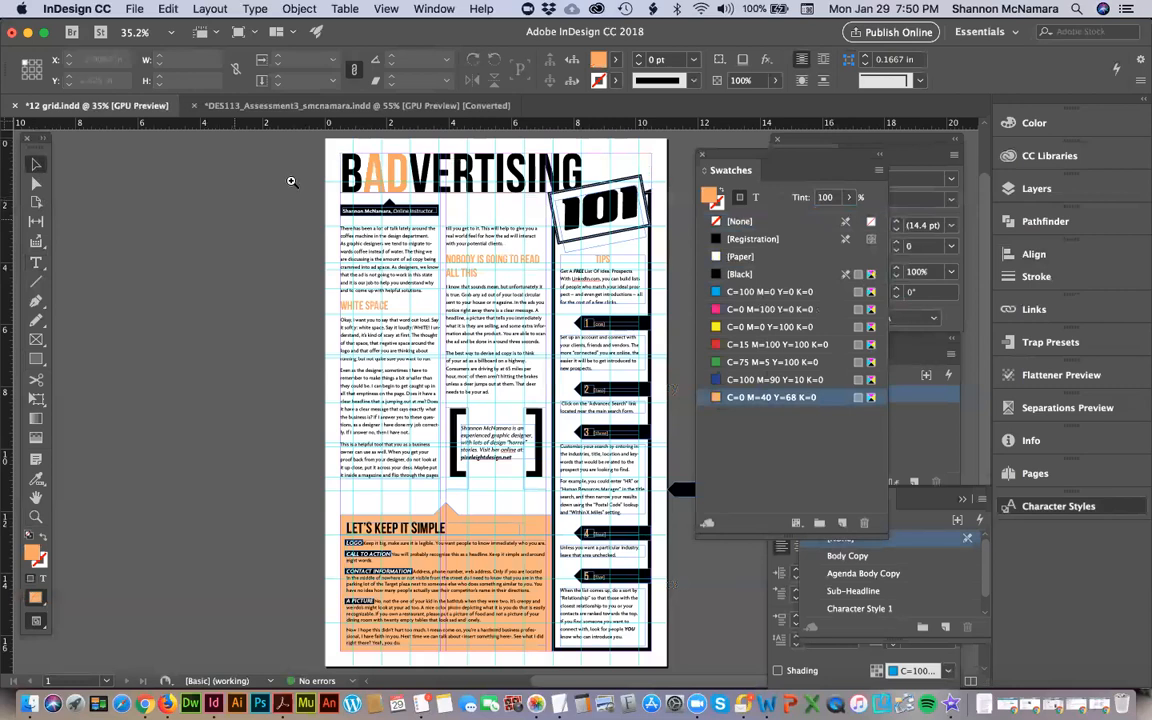
# Examine the two-colored "BADVERTISING" headline up close across its full width.
pyautogui.moveTo(340, 150); pyautogui.dragTo(624, 228)
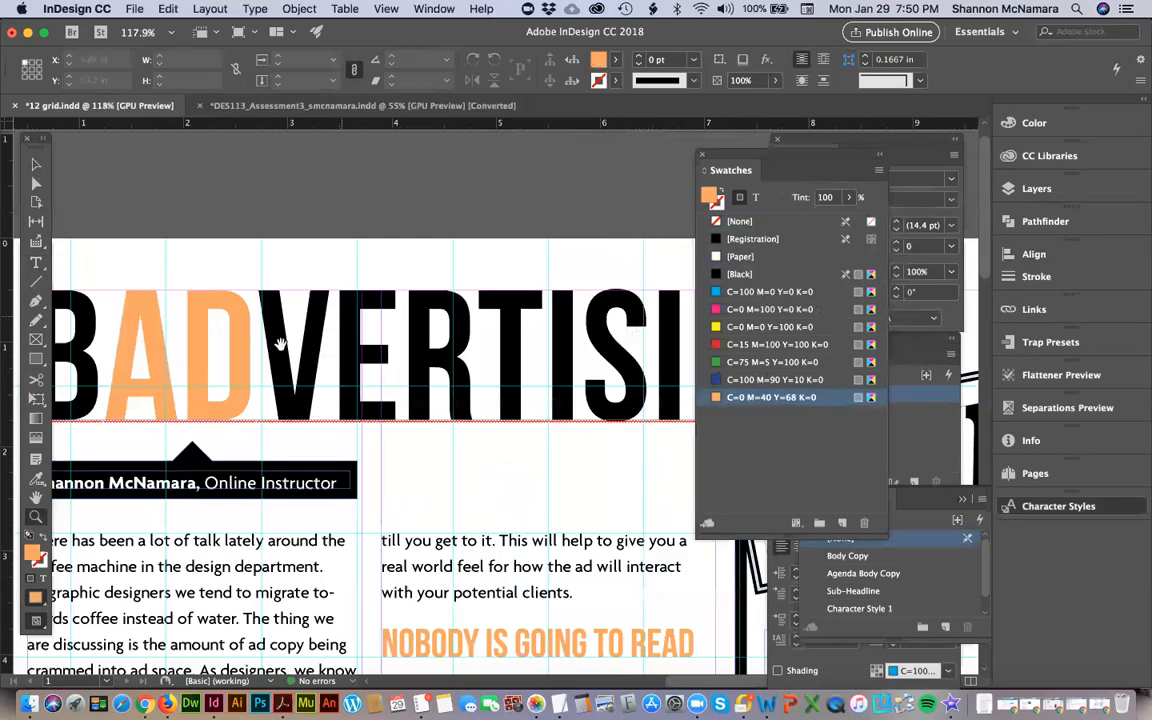
pyautogui.scroll(-2, 378, 334)
pyautogui.hscroll(2, 155, 308)
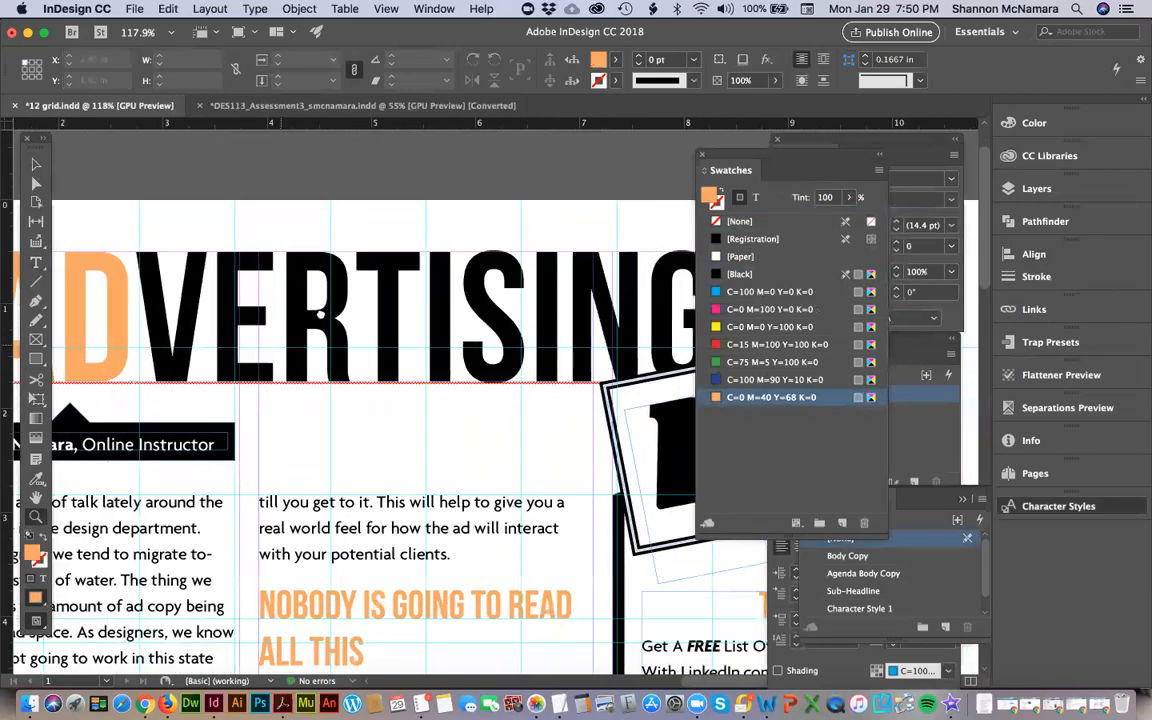
pyautogui.hscroll(-5, 415, 313)
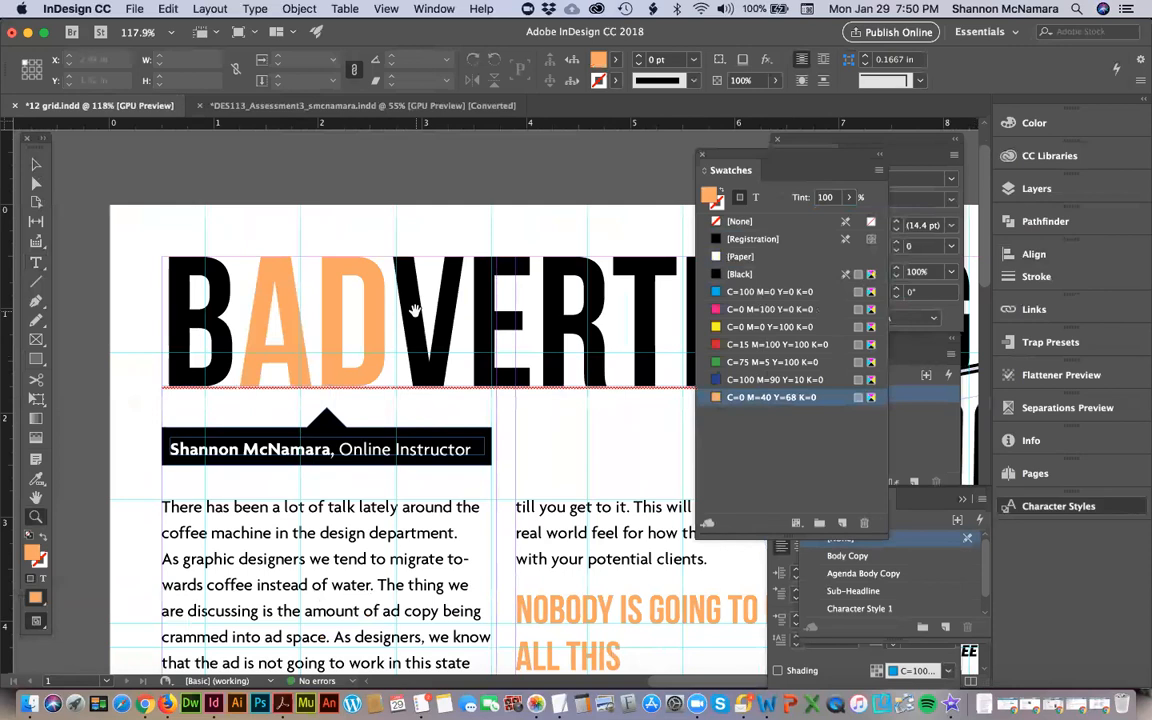
pyautogui.press('t')
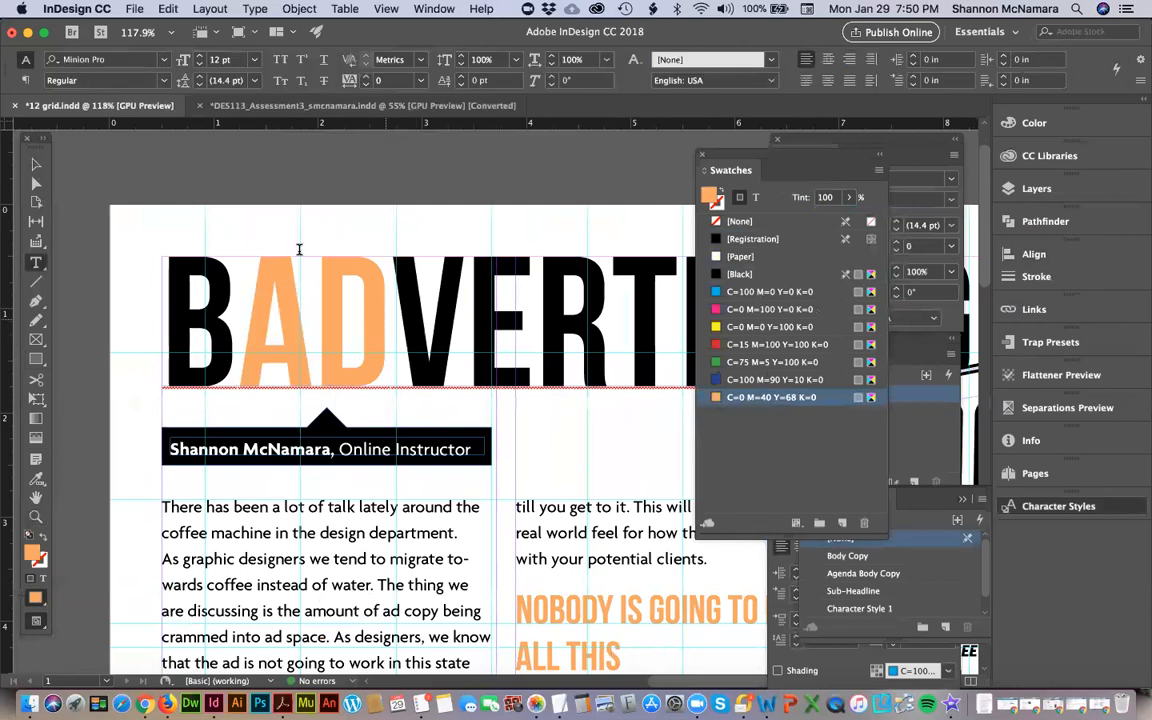
pyautogui.click(35, 163)
pyautogui.hscroll(5, 200, 275)
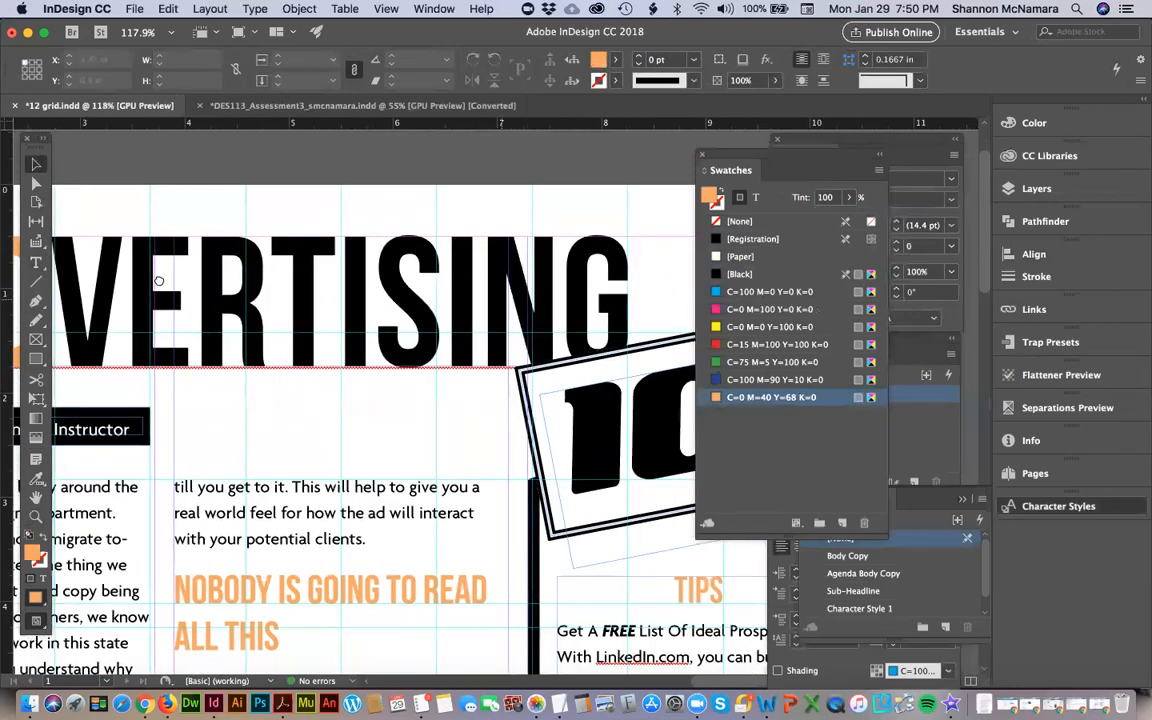
pyautogui.hscroll(-5, 158, 281)
pyautogui.moveTo(492, 285); pyautogui.dragTo(290, 280)
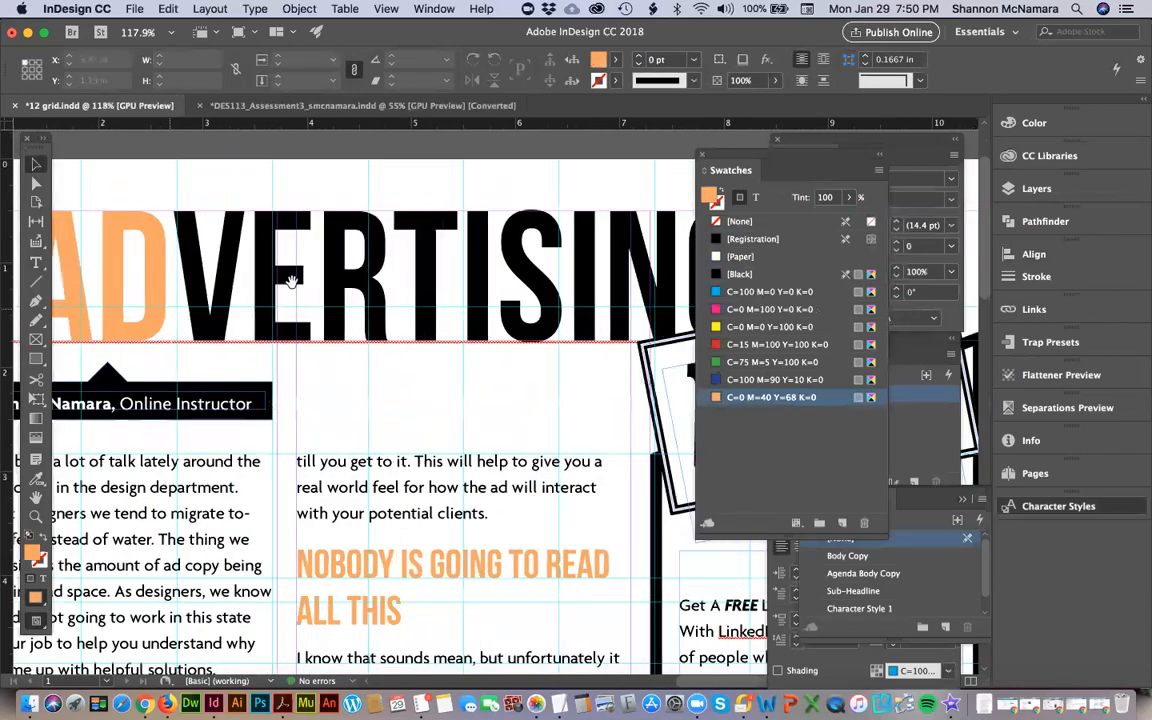
pyautogui.press('super+0')
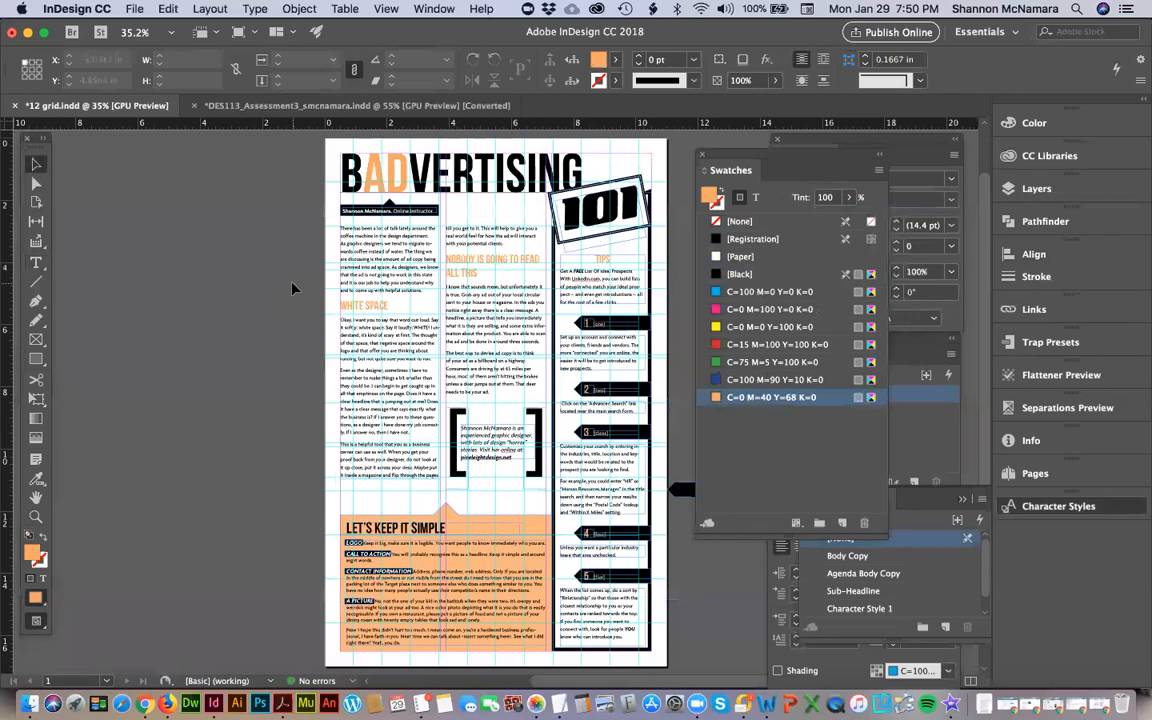
# Begin saving the document under a new name, and copy "DES114_Assignment4_" from the submission instructions on the assignment page in Chrome.
pyautogui.click(134, 9)
pyautogui.click(160, 129)
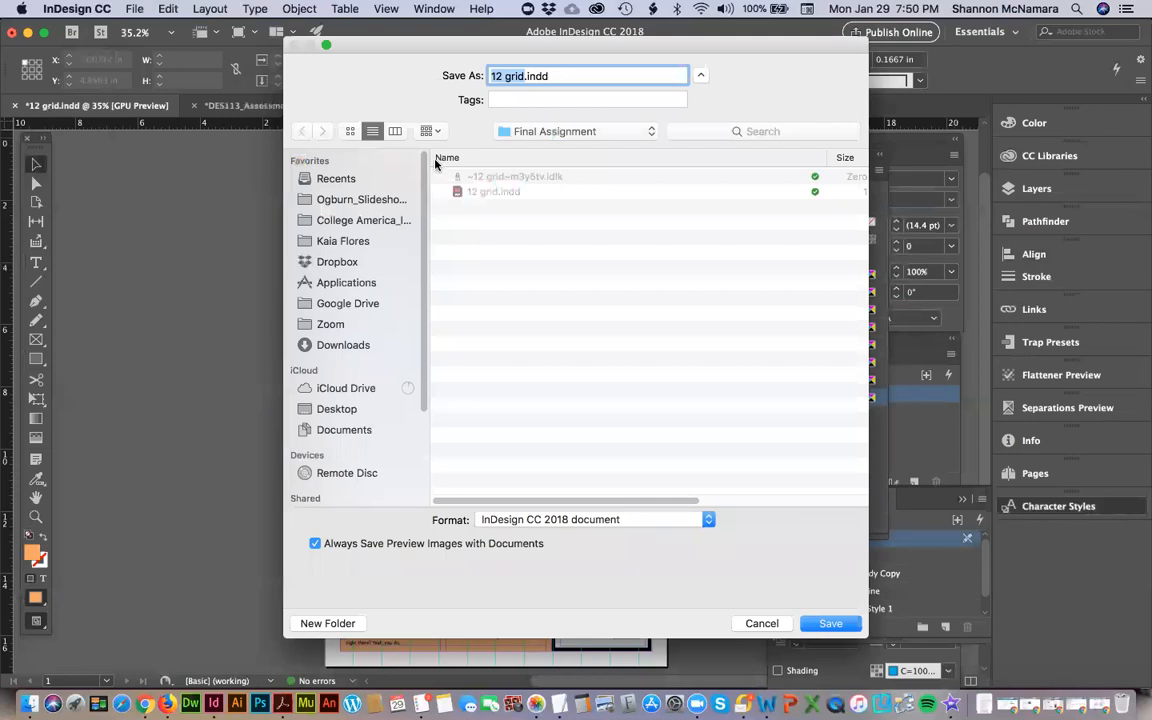
pyautogui.press('super+Tab')
pyautogui.press('super+Tab')
pyautogui.press('super+Tab')
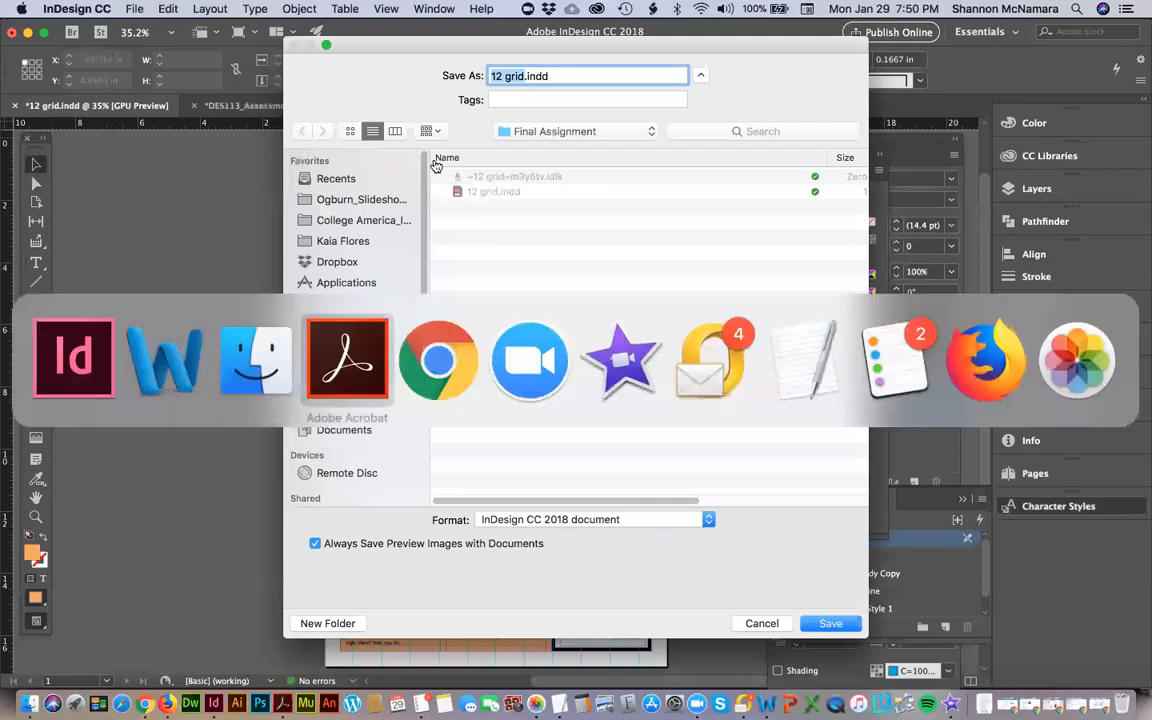
pyautogui.press('super+Tab')
pyautogui.scroll(-1, 500, 520)
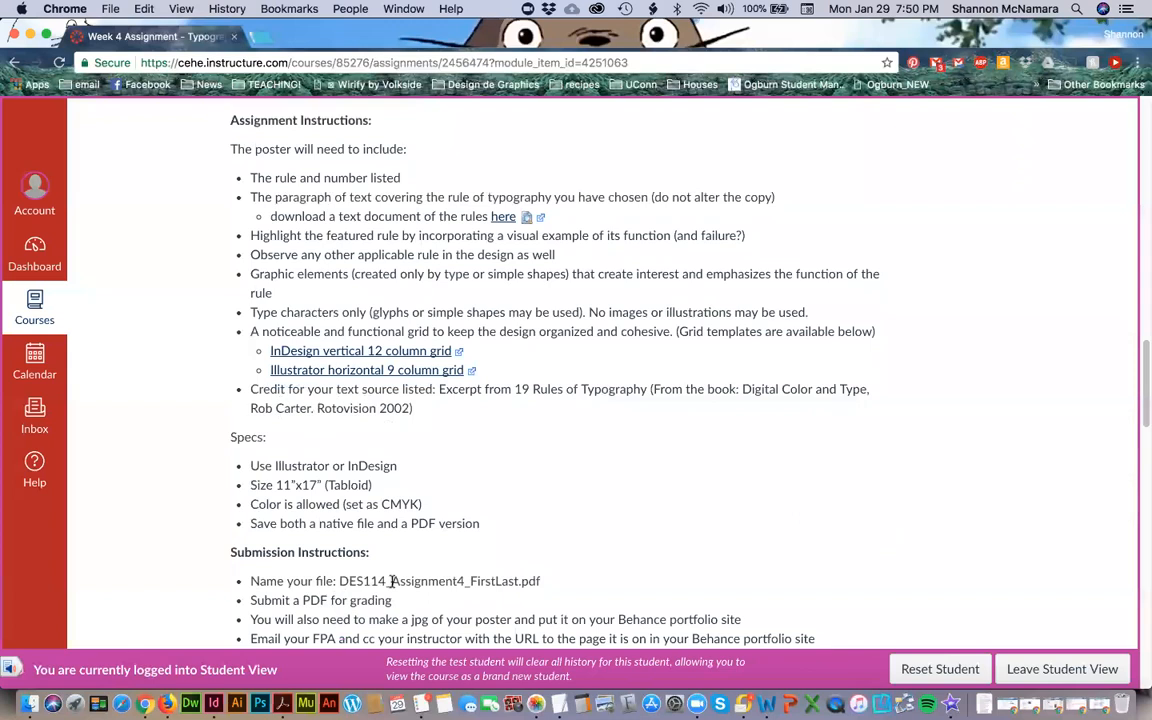
pyautogui.moveTo(341, 582); pyautogui.dragTo(470, 582)
pyautogui.press('super+c')
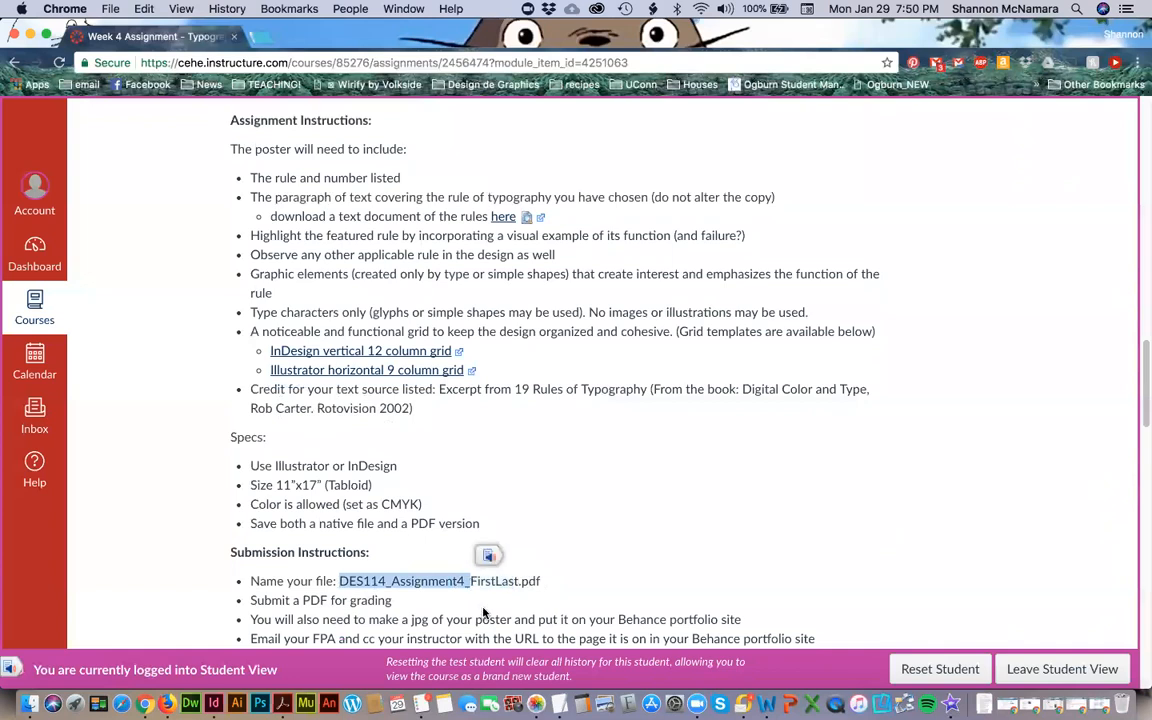
# Back in InDesign, save the document in the Final Assignment folder as "DES114_Assignment4_" followed by the author's first initial and surname.
pyautogui.press('super+Tab')
pyautogui.press('super+v')
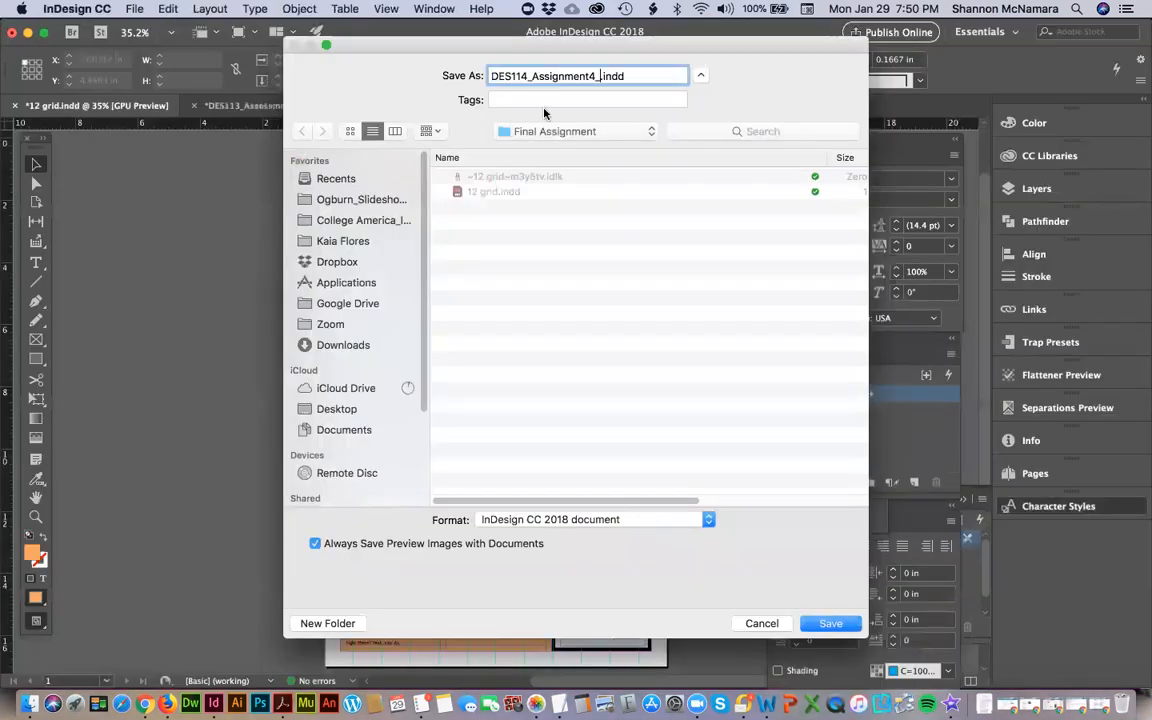
pyautogui.write('S')
pyautogui.write('McNamna')
pyautogui.press('BackSpace')
pyautogui.press('BackSpace')
pyautogui.write('ara')
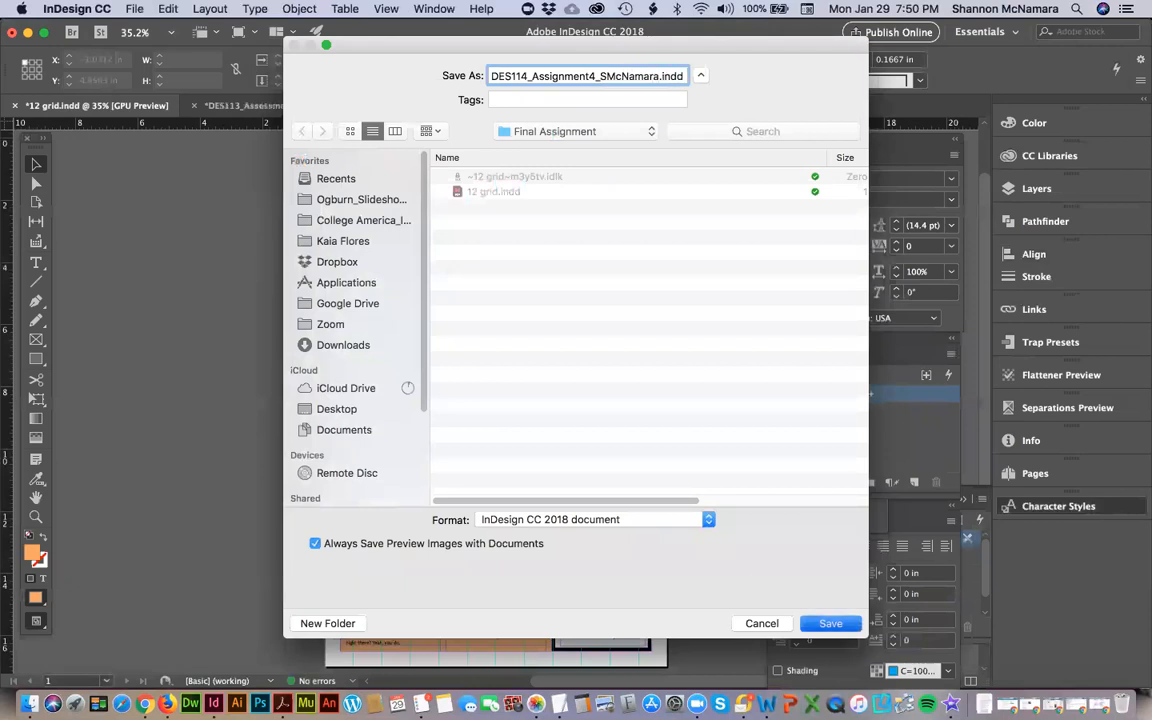
pyautogui.press('Return')
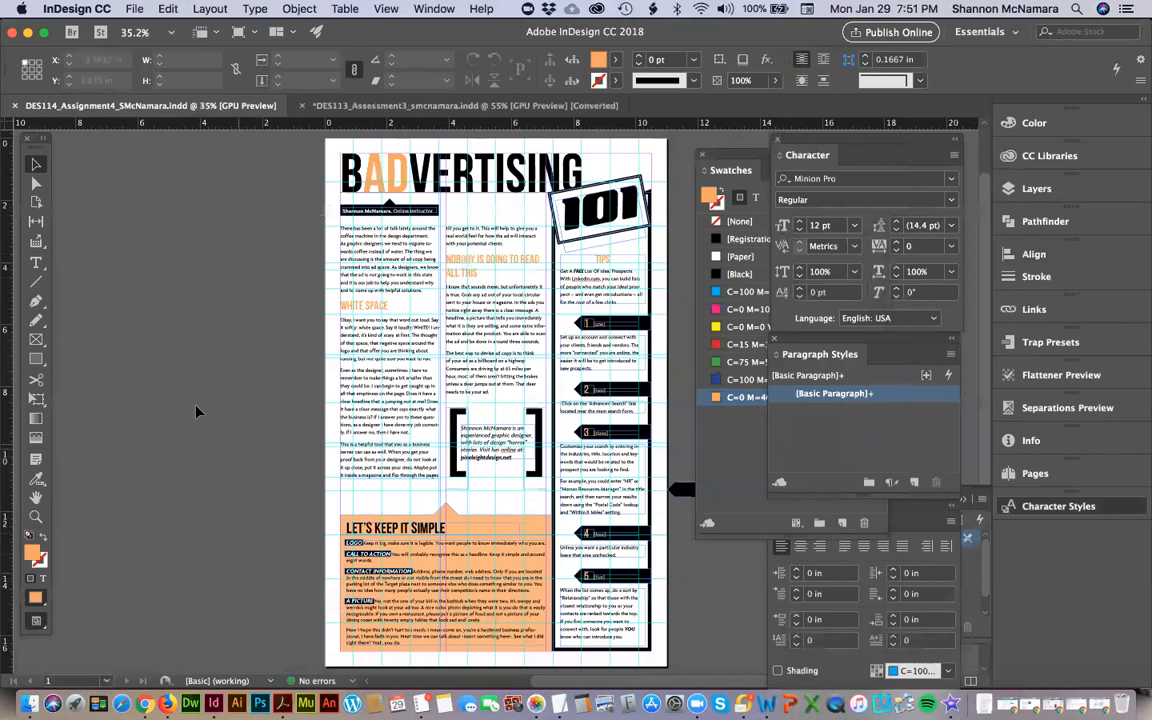
# Export the page to the Final Assignment folder as a PDF with the [High Quality Print] preset, keeping the document's file name.
pyautogui.click(134, 9)
pyautogui.moveTo(172, 268)
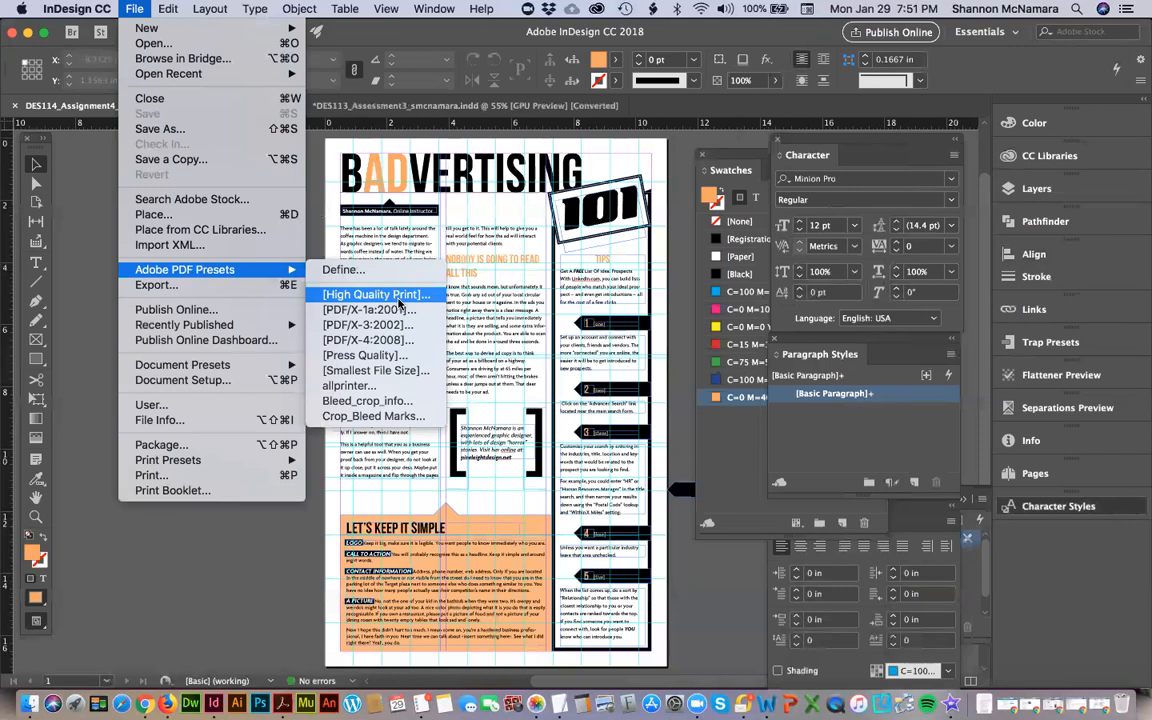
pyautogui.click(399, 300)
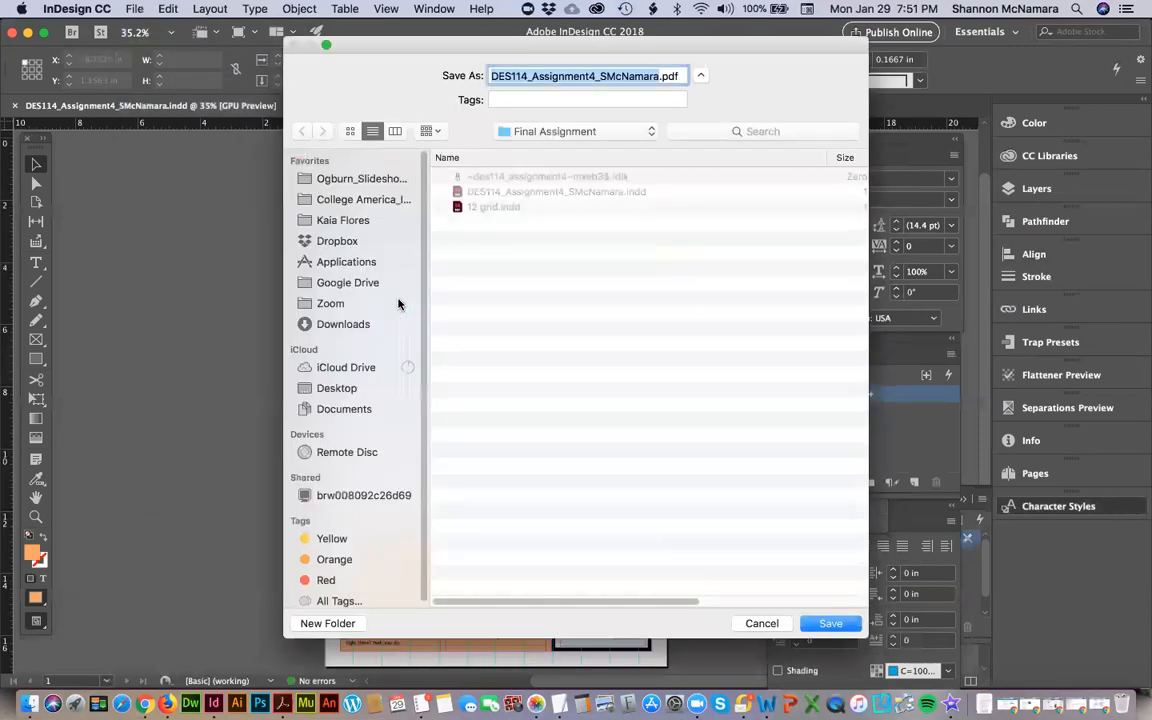
pyautogui.click(836, 622)
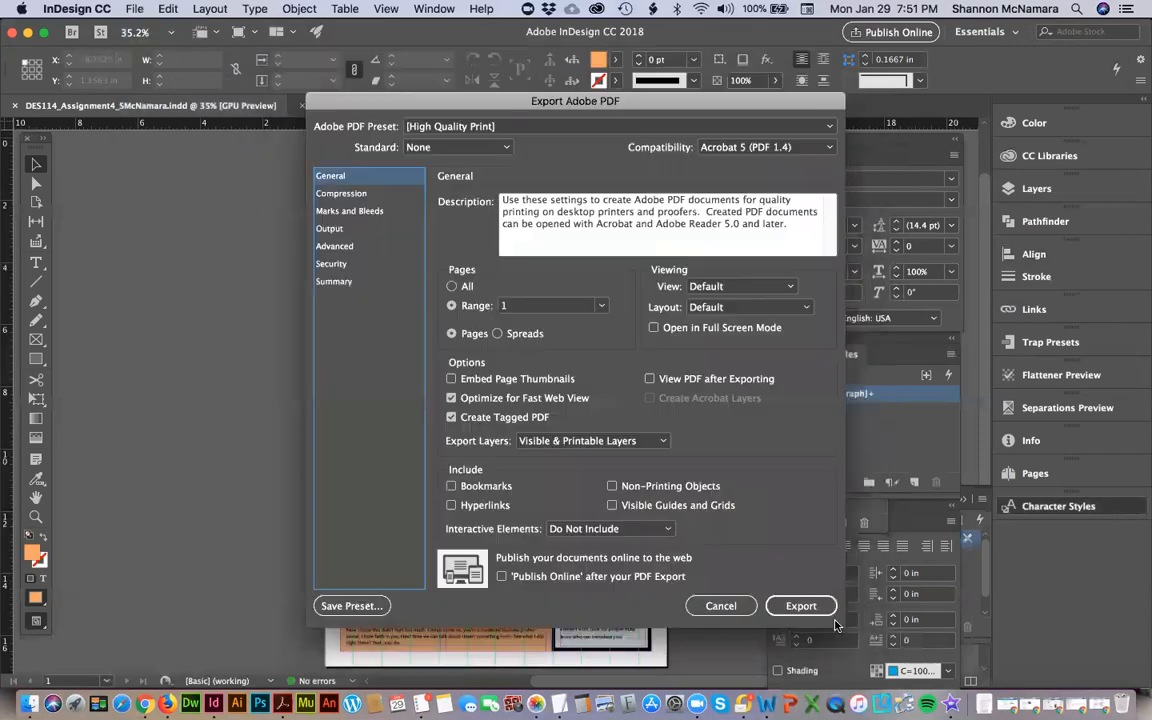
pyautogui.click(805, 607)
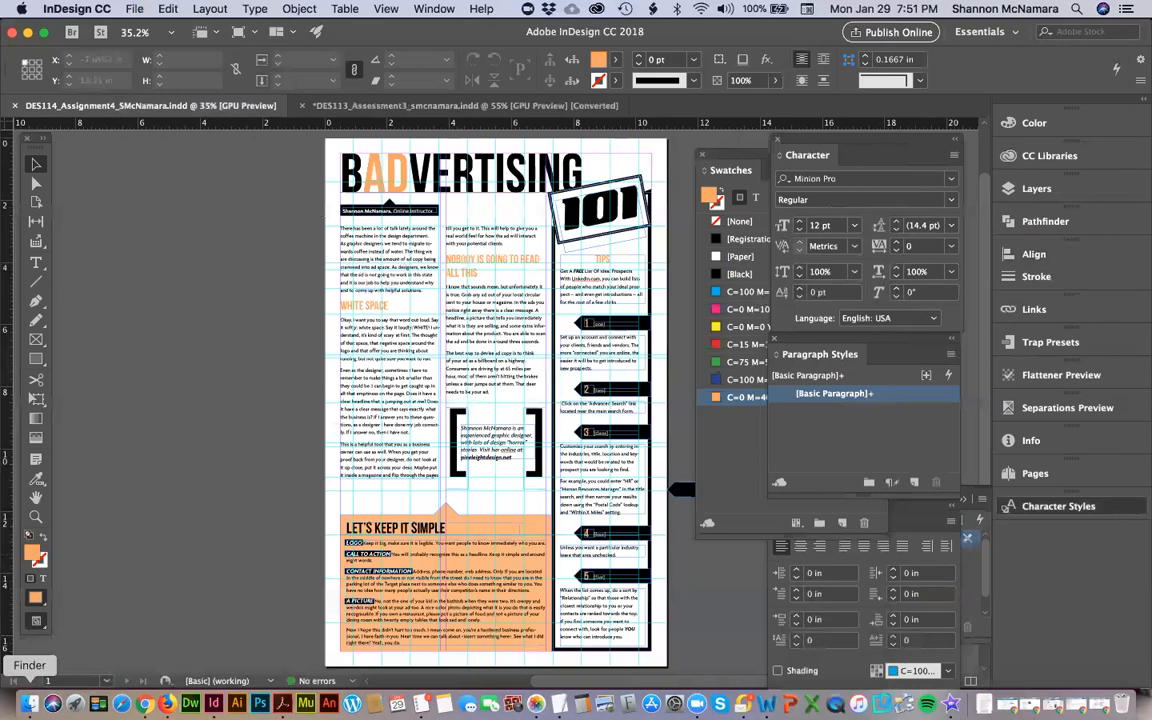
# Open the exported DES114 Assignment 4 PDF from the Week 4 Final Assignment folder in Acrobat and view the whole page.
pyautogui.click(29, 703)
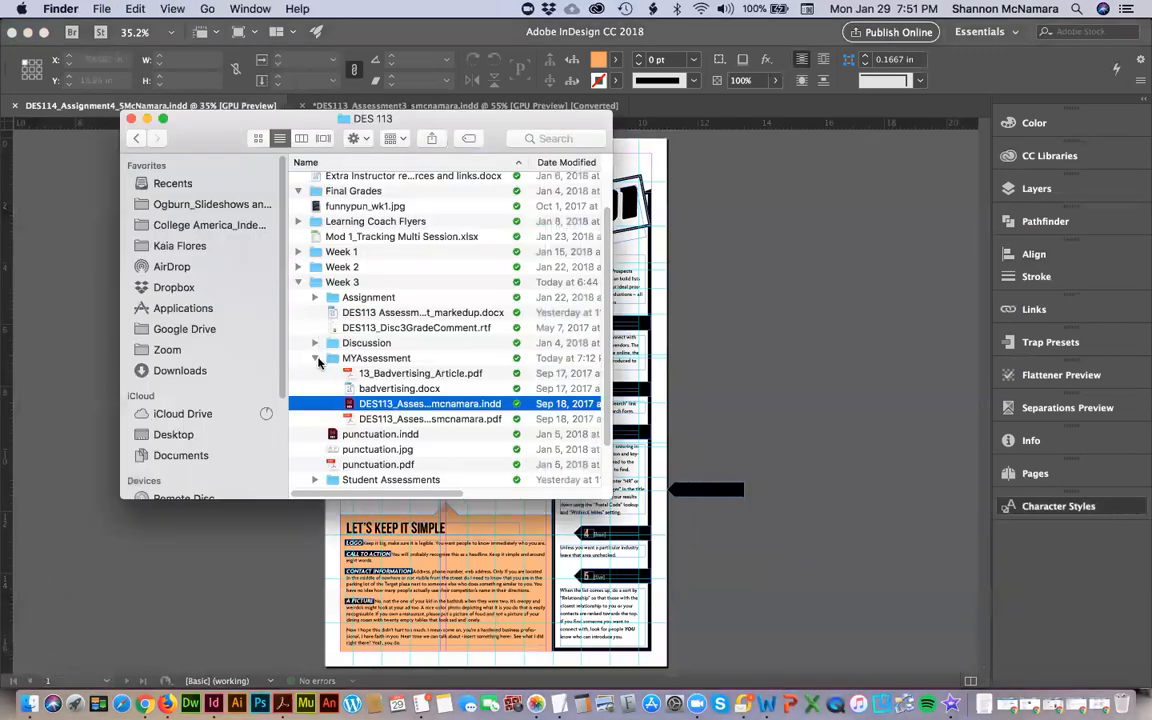
pyautogui.click(316, 359)
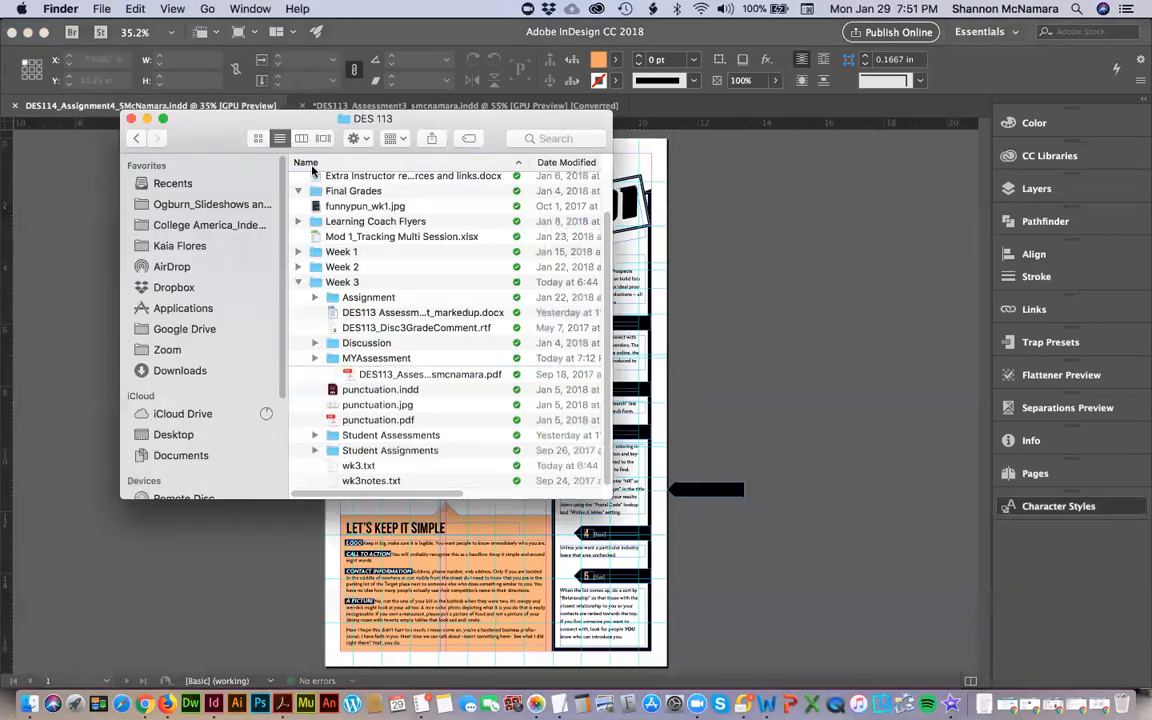
pyautogui.click(298, 282)
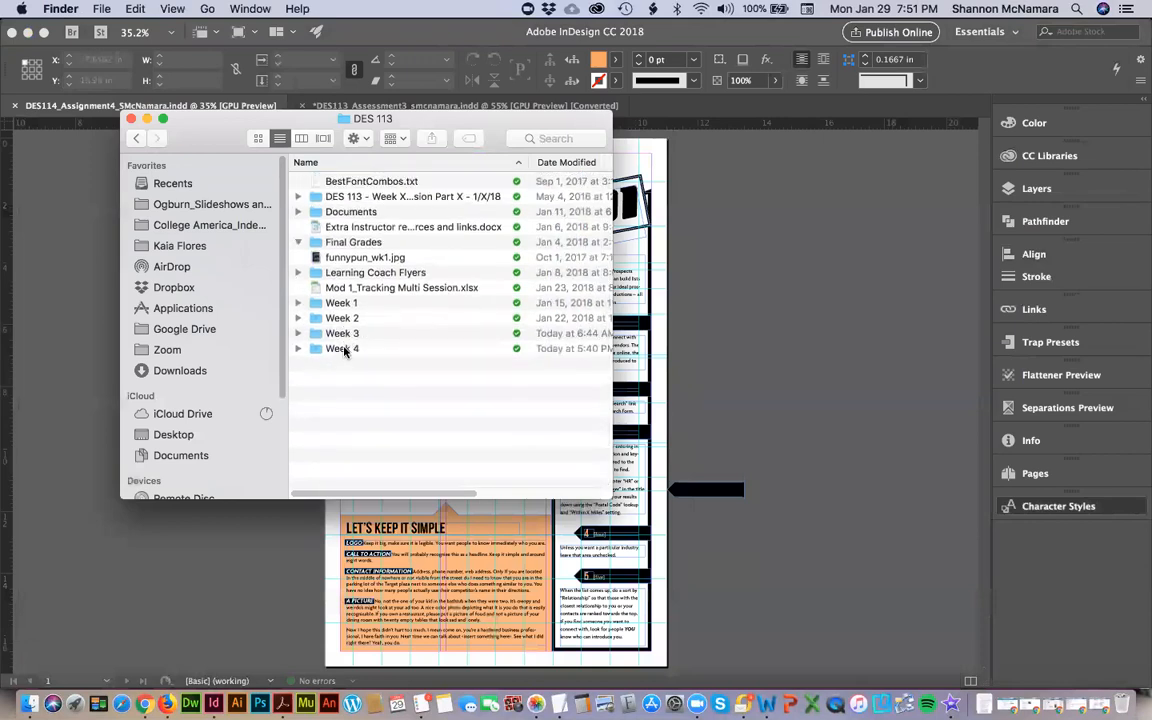
pyautogui.doubleClick(344, 350)
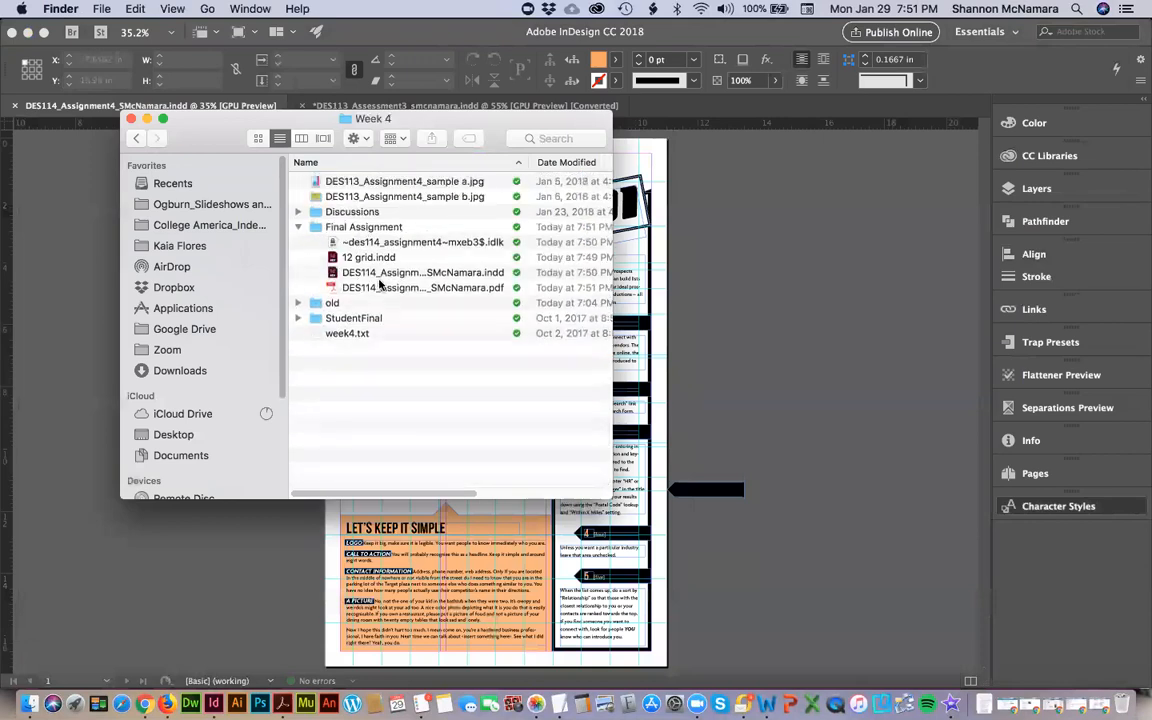
pyautogui.doubleClick(380, 287)
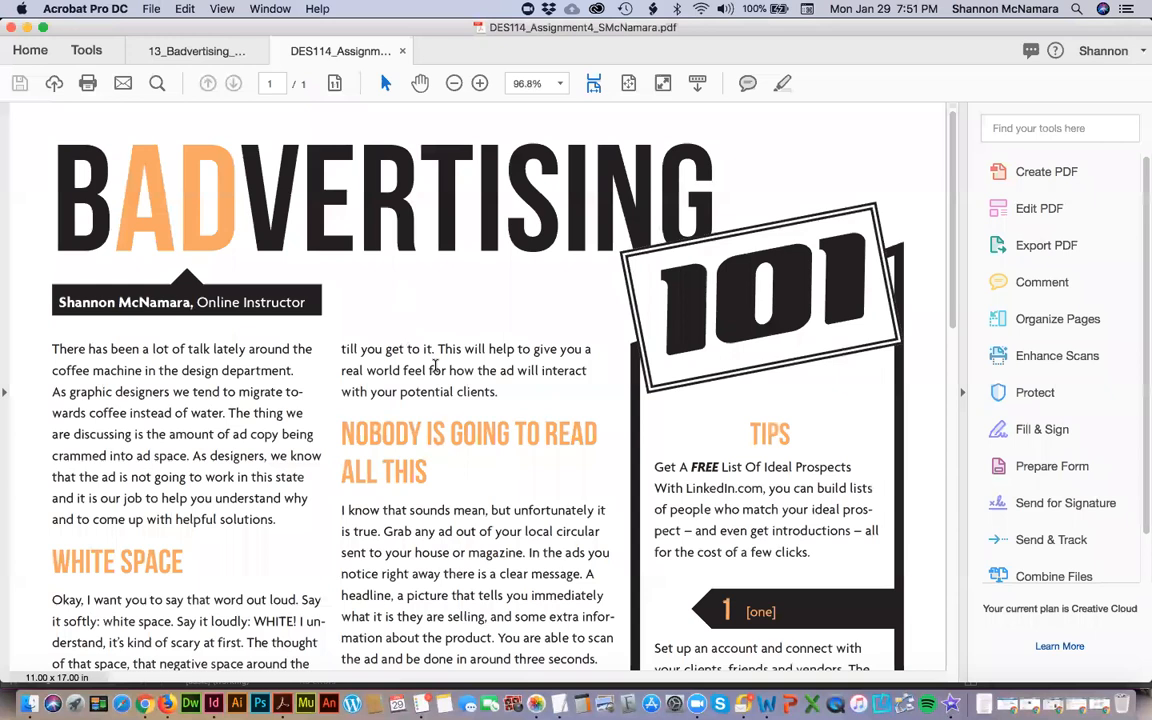
pyautogui.press('super+0')
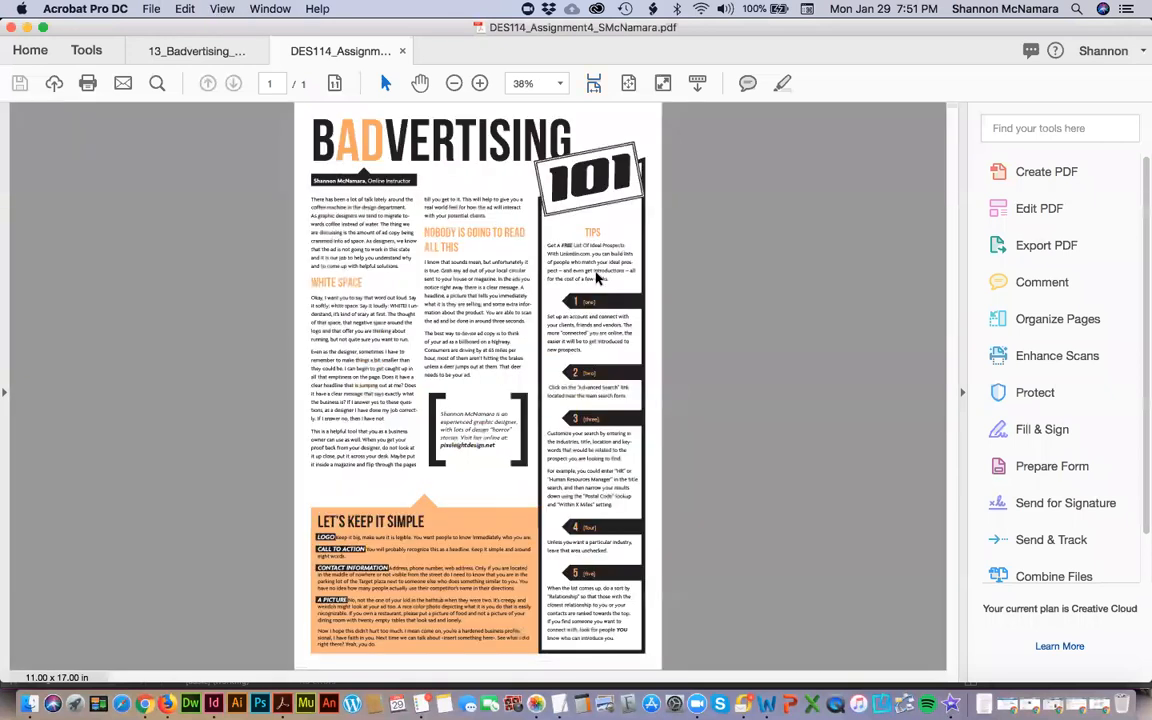